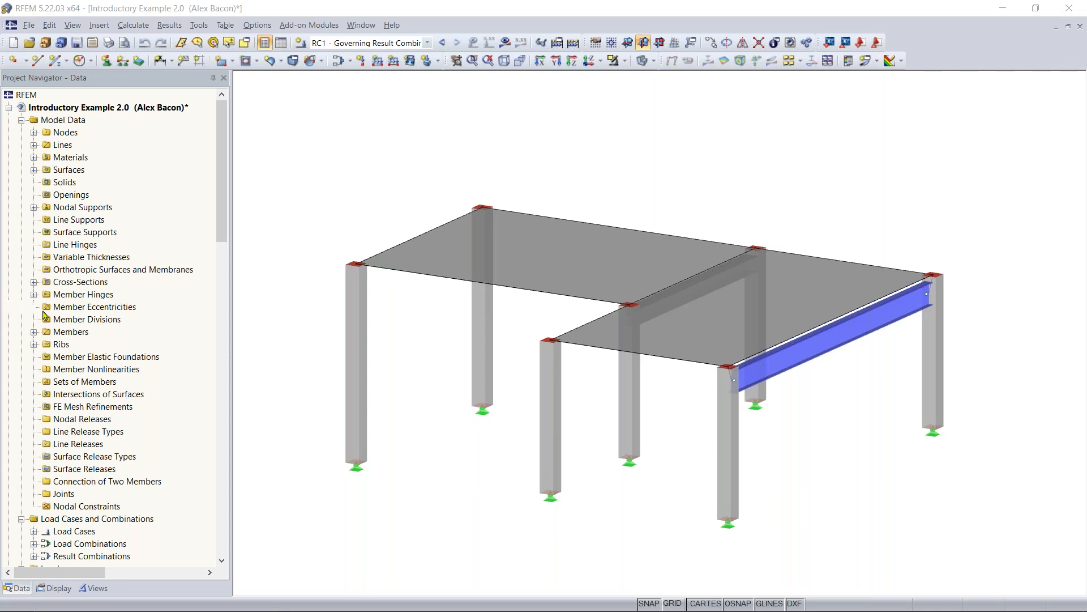
Expand the model's member list and go through members 1 to 6 to locate each one in the structure
click(34, 340)
click(33, 332)
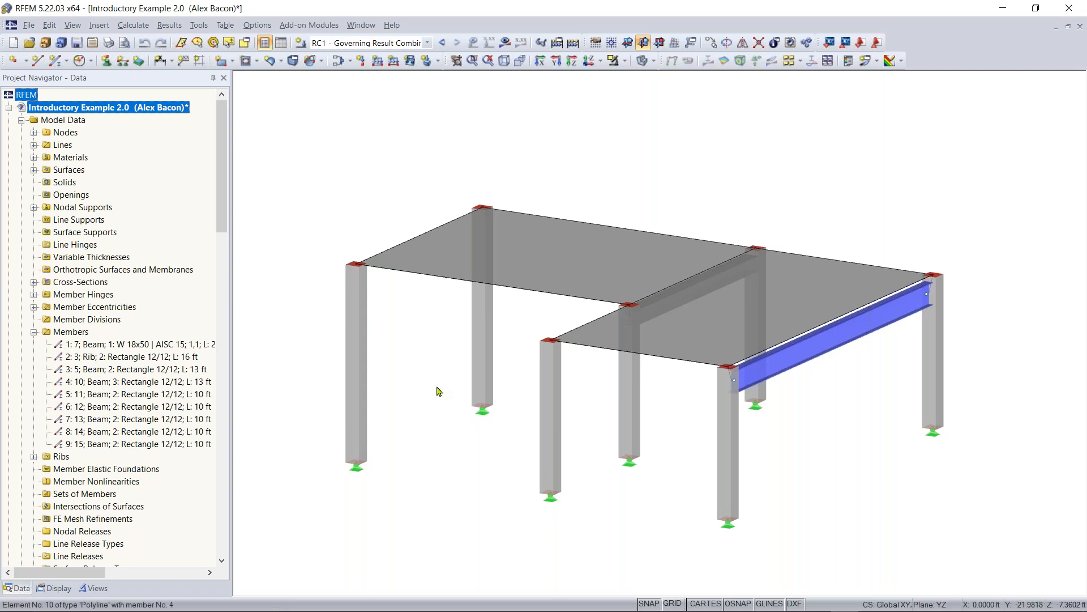
click(57, 343)
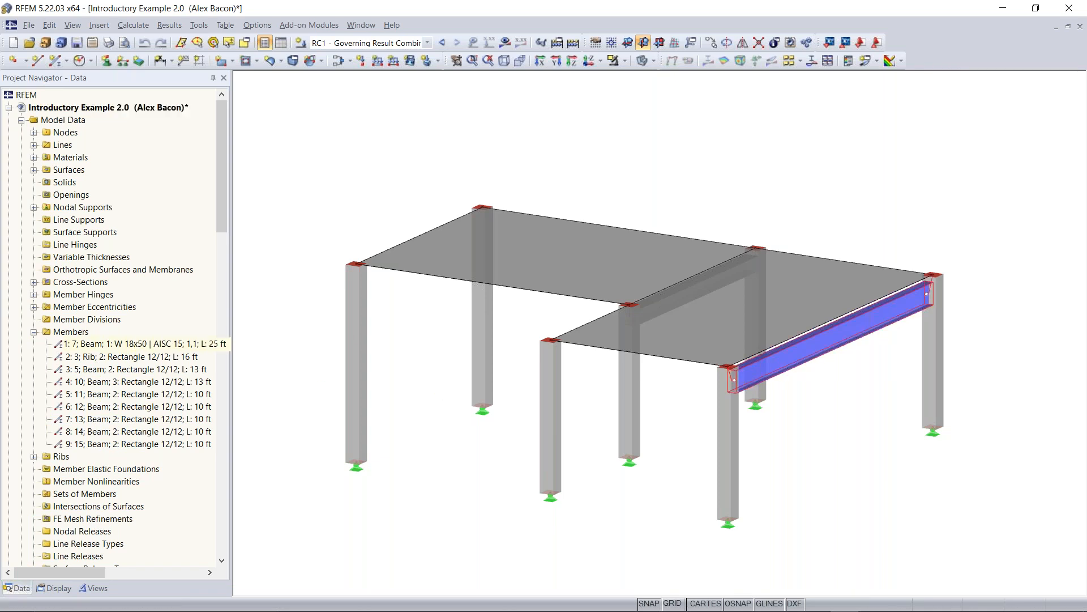
click(138, 358)
click(136, 369)
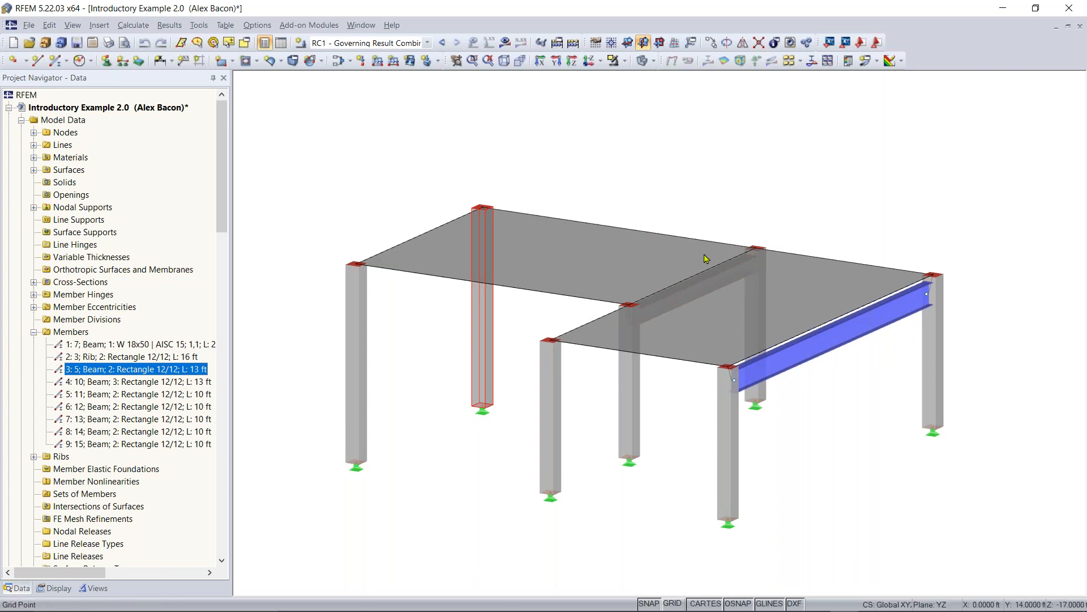
click(158, 382)
click(158, 394)
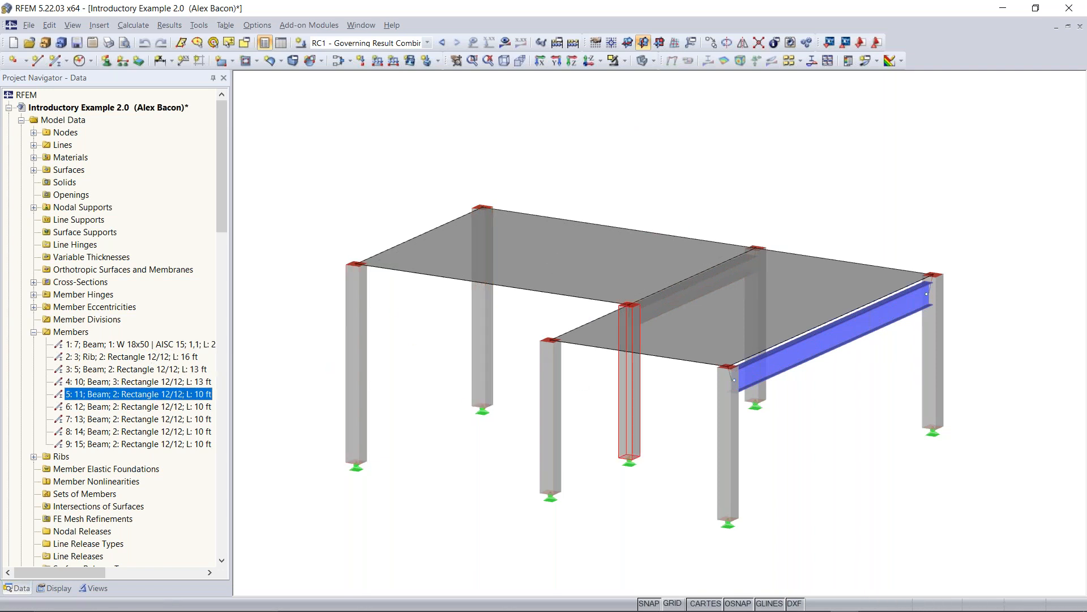
click(160, 406)
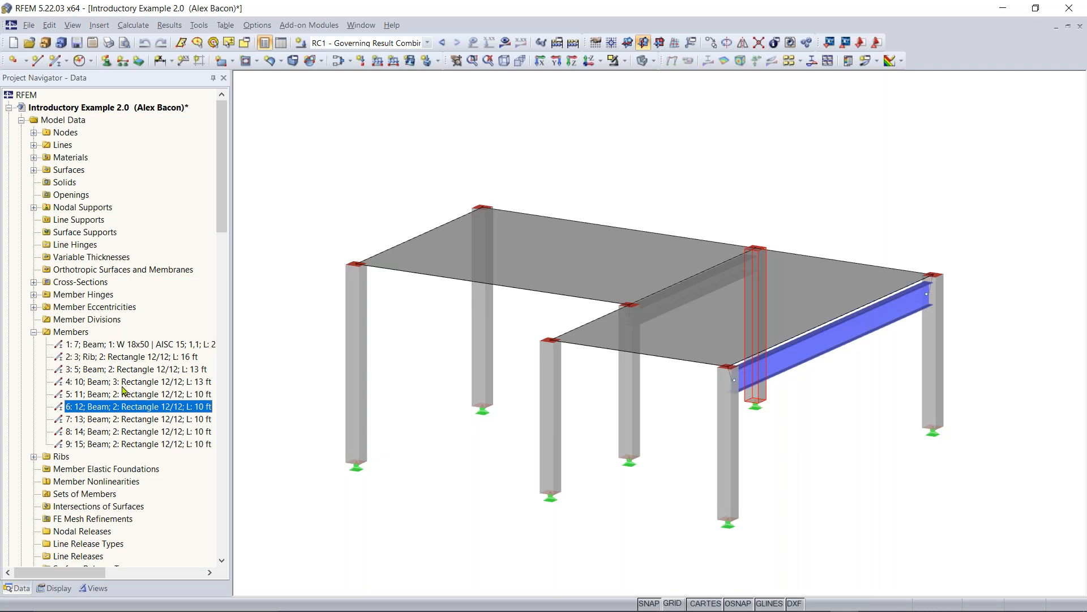
Show the data tables below the model and enlarge the table pane to fit all the node rows
middle_drag(696, 151, 674, 90)
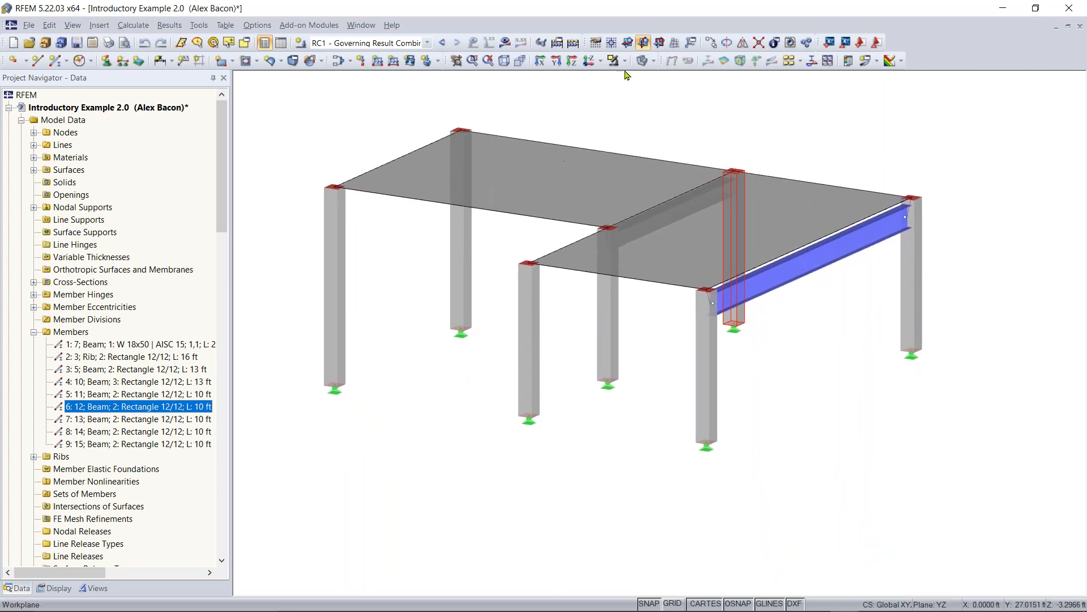
click(282, 45)
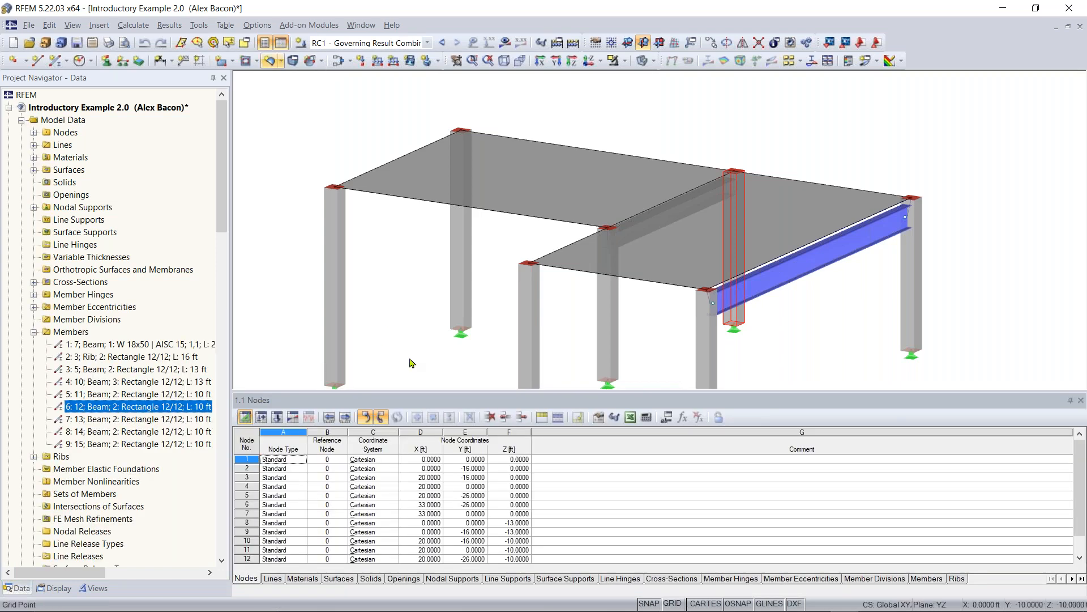
drag(429, 352, 429, 352)
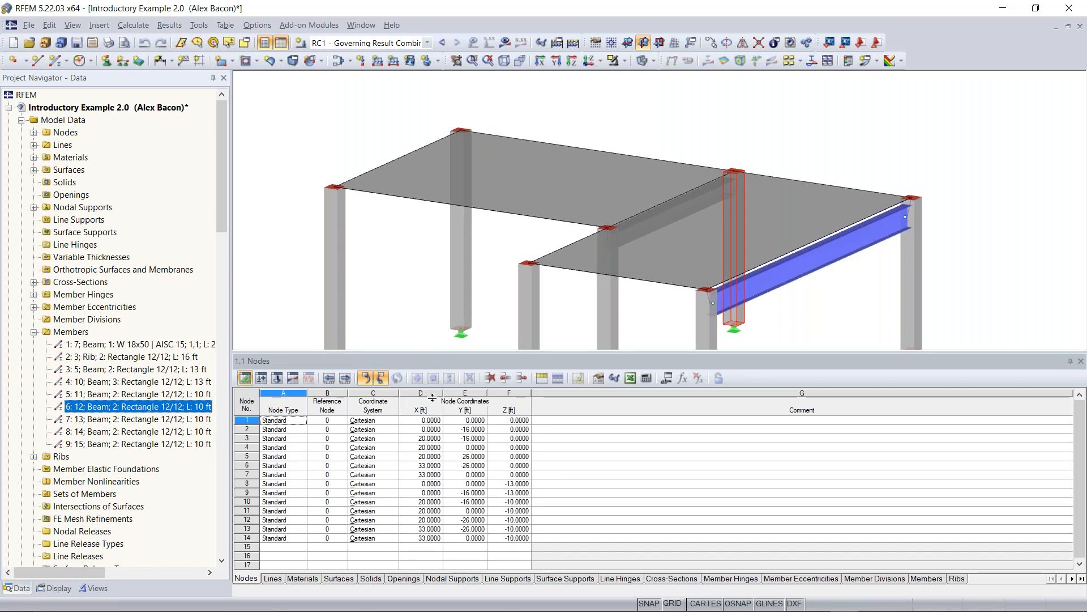
drag(432, 398, 432, 397)
drag(438, 335, 438, 337)
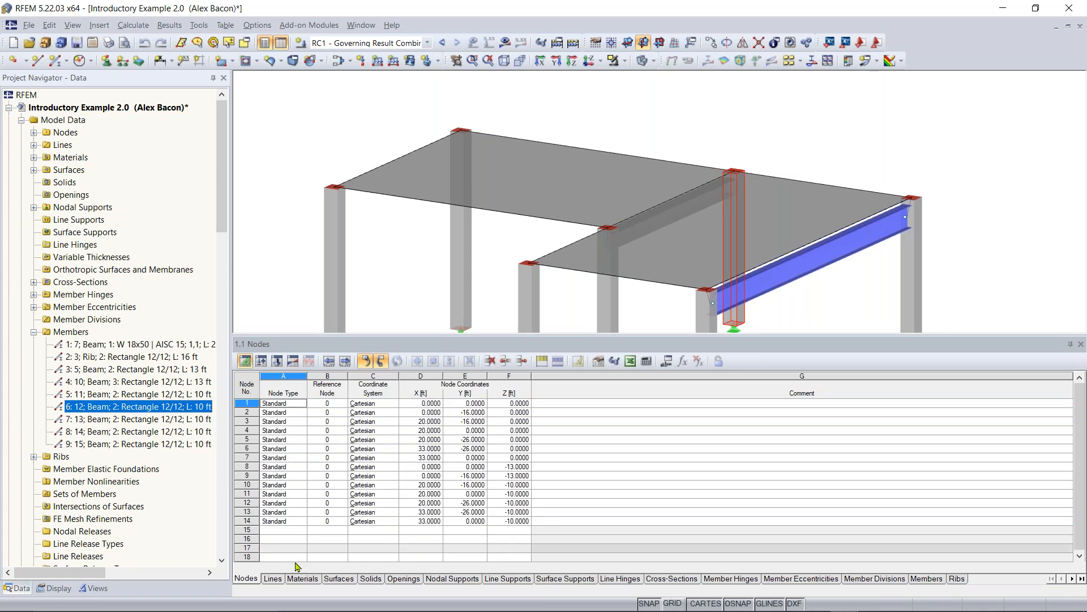
Review the line definitions and material properties in the model data tables and return to the Nodes table
click(275, 578)
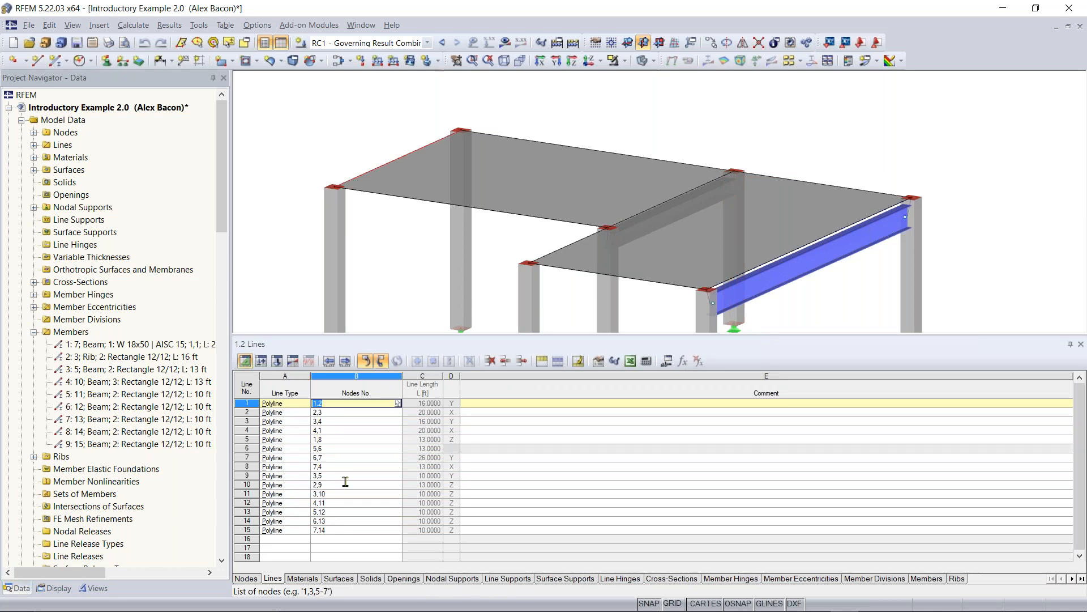
click(303, 579)
click(317, 420)
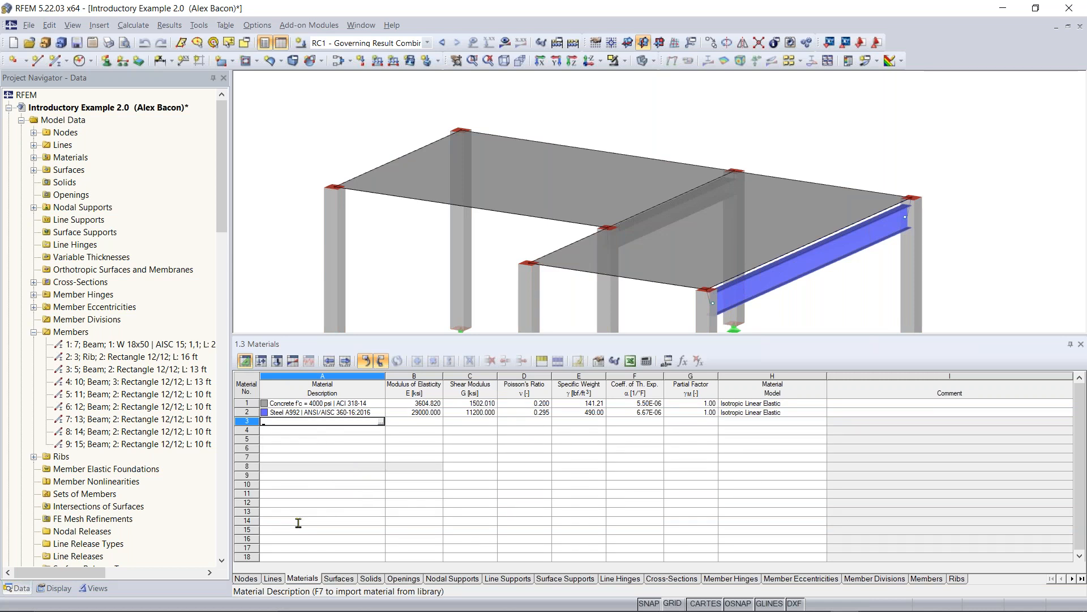
click(246, 578)
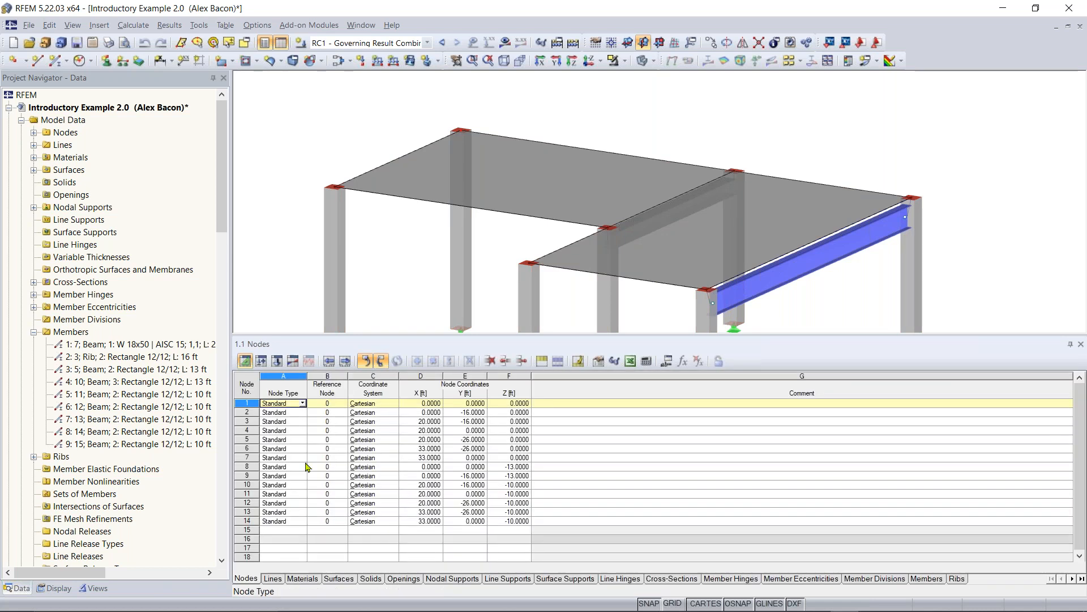
Go through the load case and load tables to the results summary, and shrink the table pane to enlarge the model view
click(262, 361)
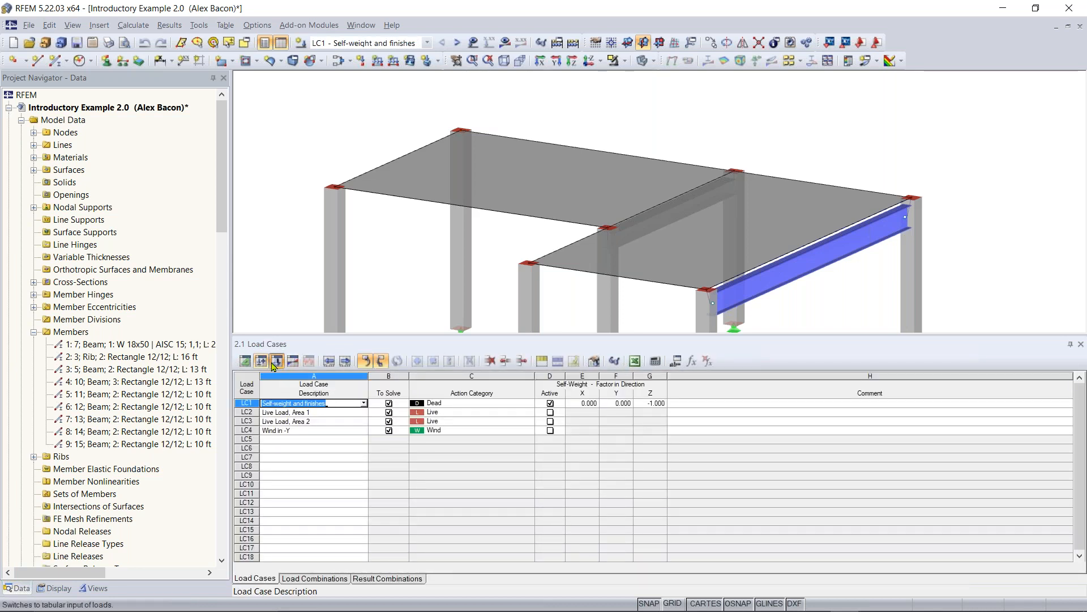
click(278, 362)
click(294, 363)
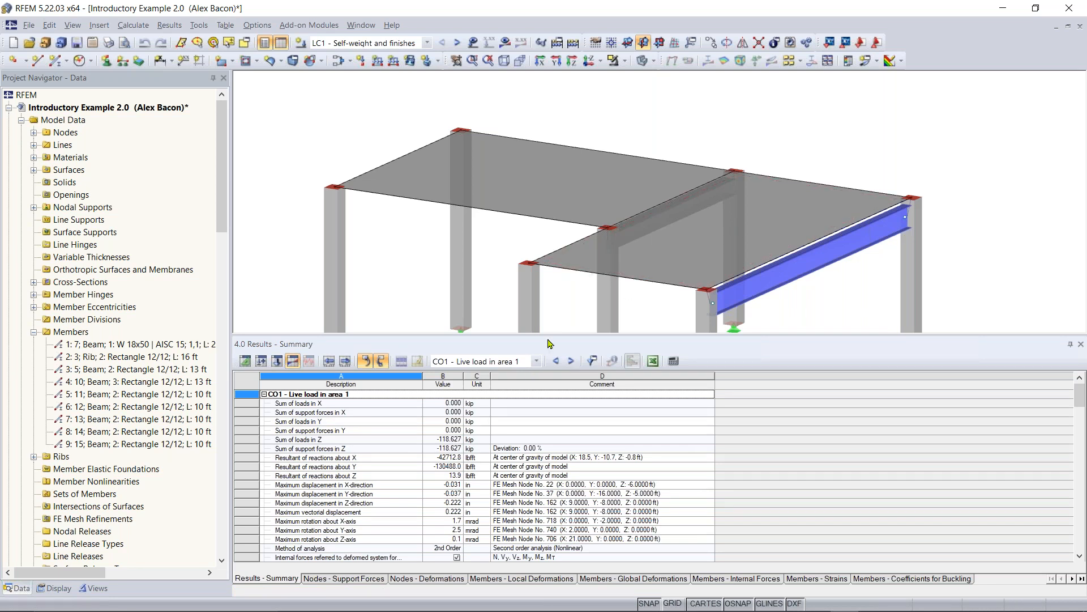
drag(546, 335, 546, 464)
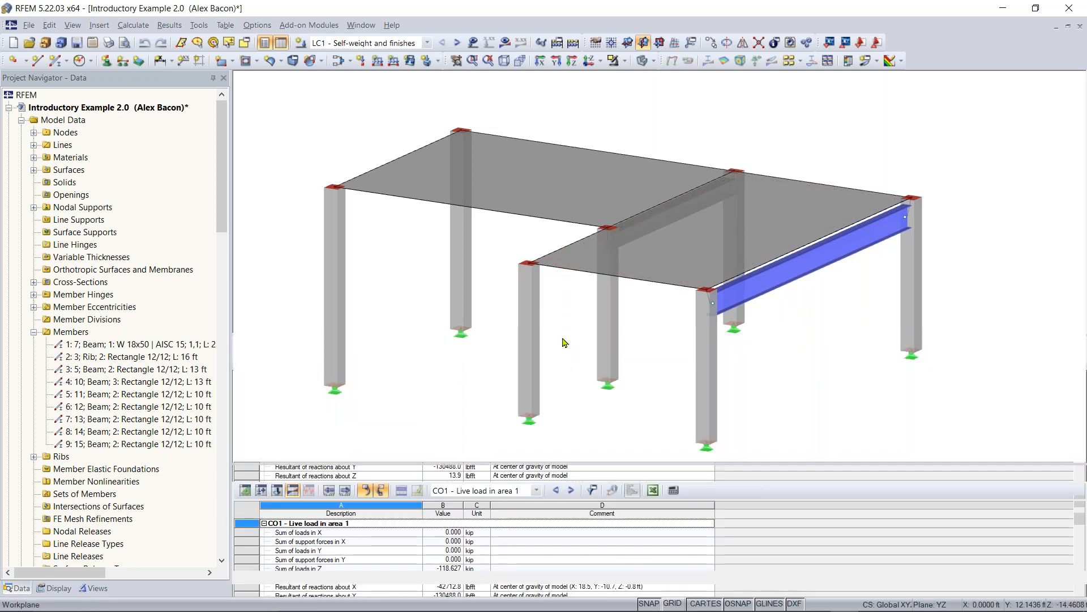
Pan, orbit and zoom the model to examine the whole frame from different angles
middle_drag(568, 307, 567, 270)
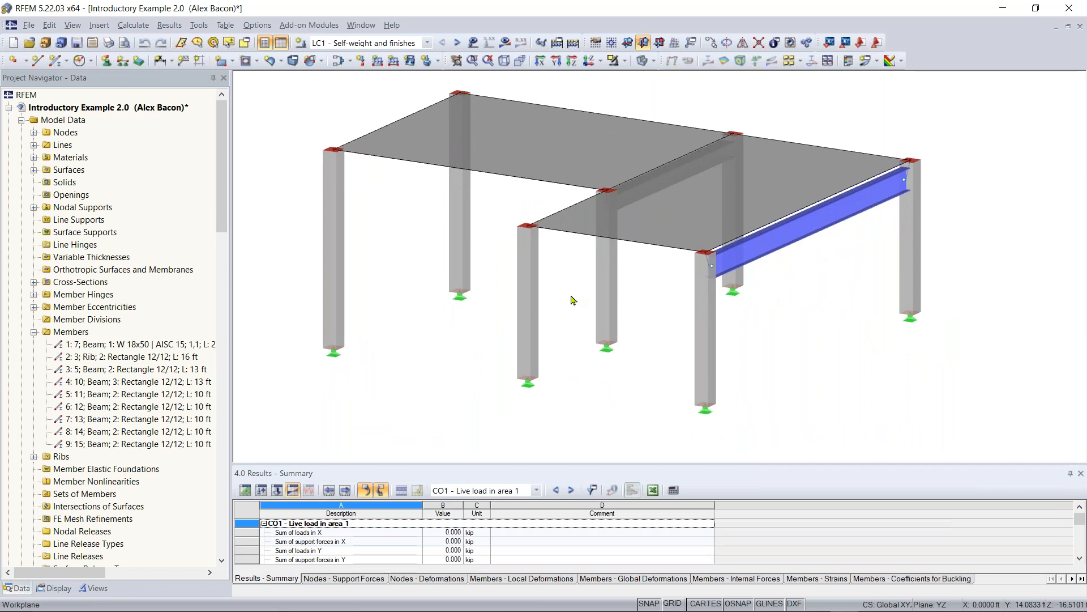
mouse_move(597, 274)
middle_down()
mouse_move(617, 300)
mouse_move(609, 274)
mouse_move(581, 287)
mouse_move(589, 294)
middle_up()
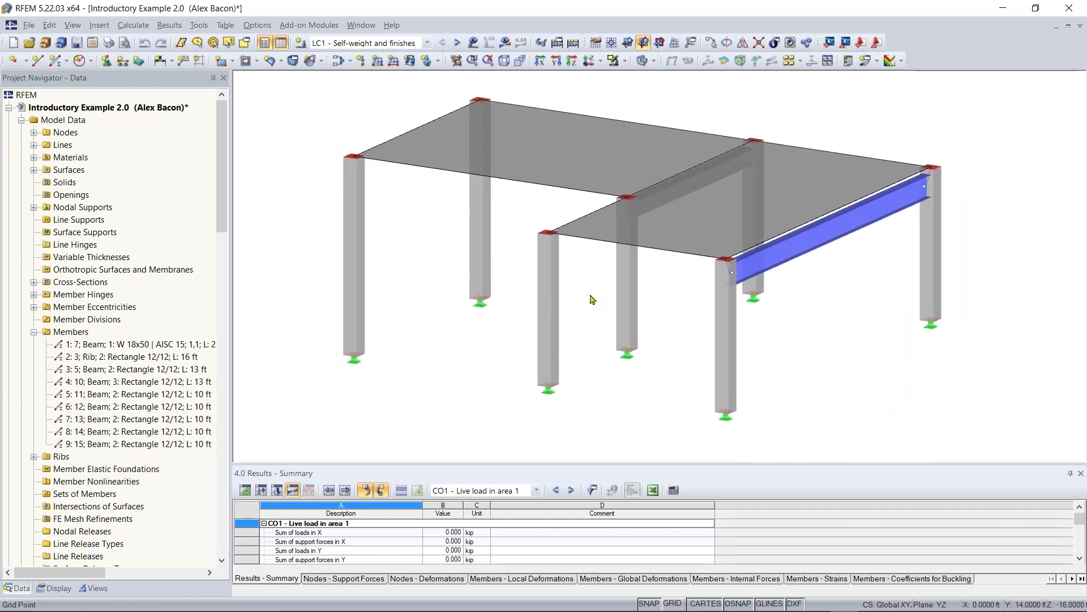
mouse_move(598, 302)
middle_down()
mouse_move(627, 277)
mouse_move(644, 281)
mouse_move(631, 311)
mouse_move(508, 282)
mouse_move(590, 272)
mouse_move(605, 295)
mouse_move(594, 303)
middle_up()
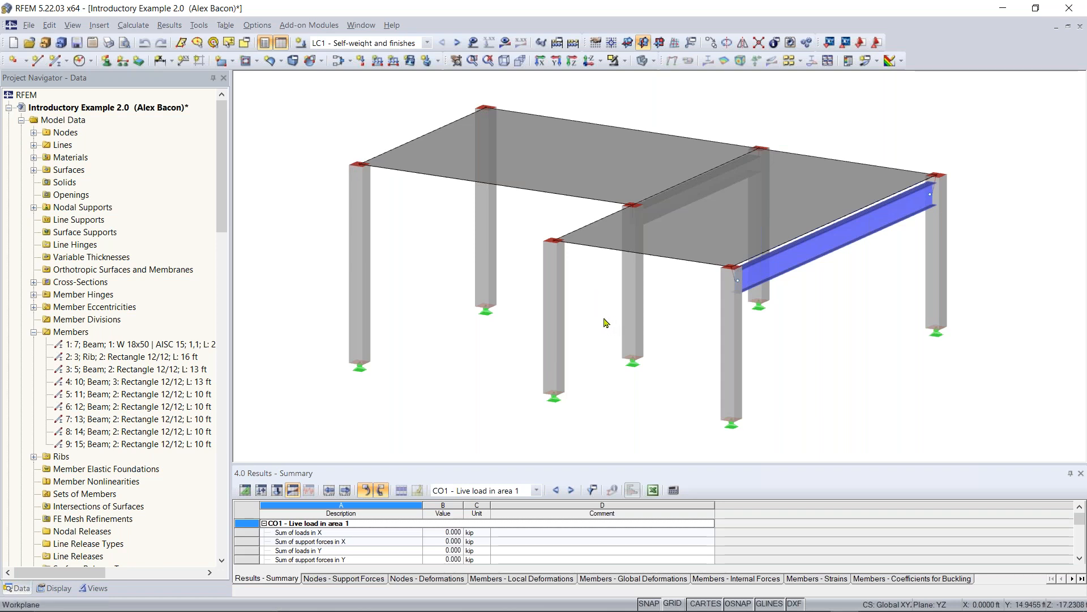
ctrl+middle_drag(605, 321, 700, 182)
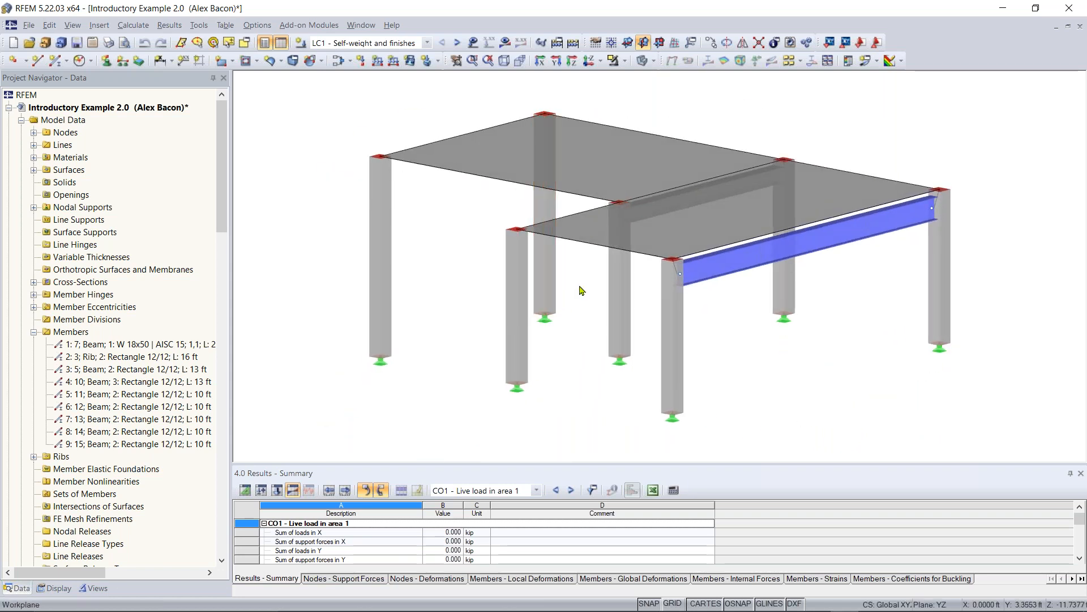
scroll(581, 289, down, 3)
scroll(582, 287, up, 2)
ctrl+middle_drag(583, 286, 540, 320)
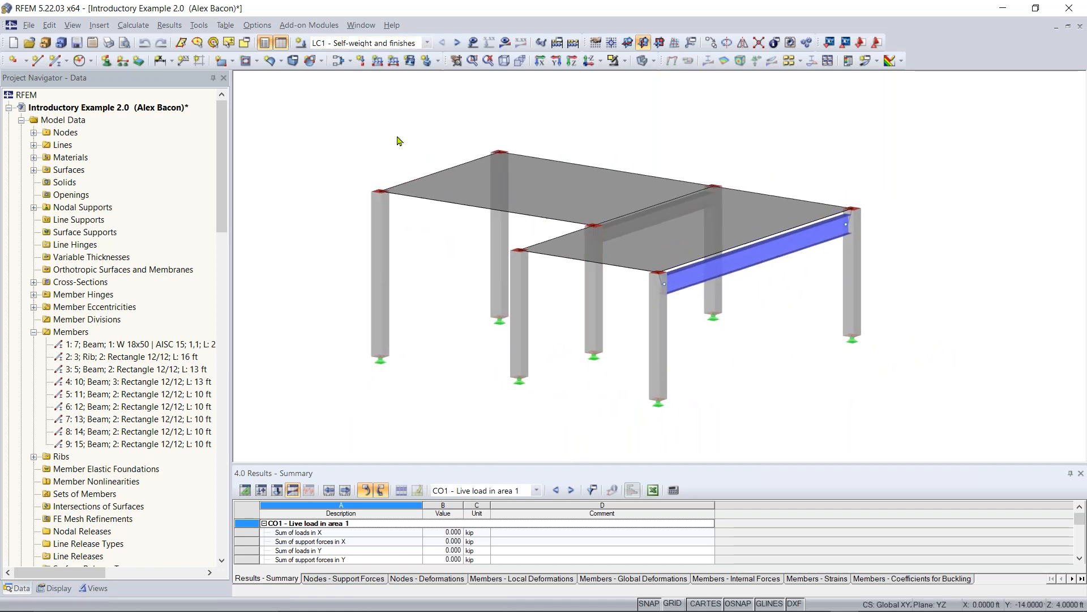
Apply the "Standard with black background" display configuration in the Configuration Manager
click(258, 26)
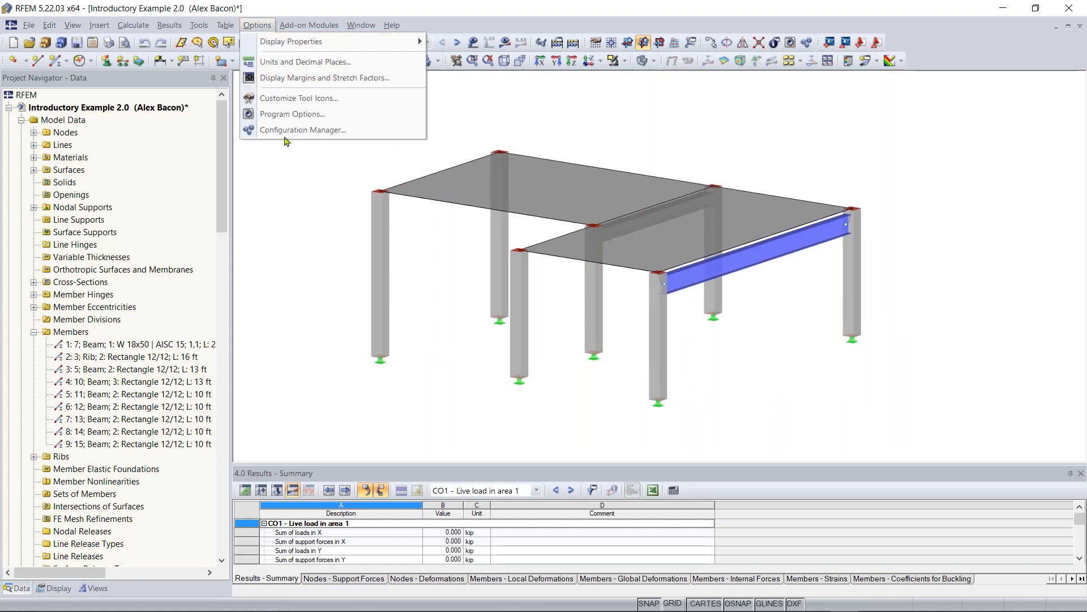
click(358, 131)
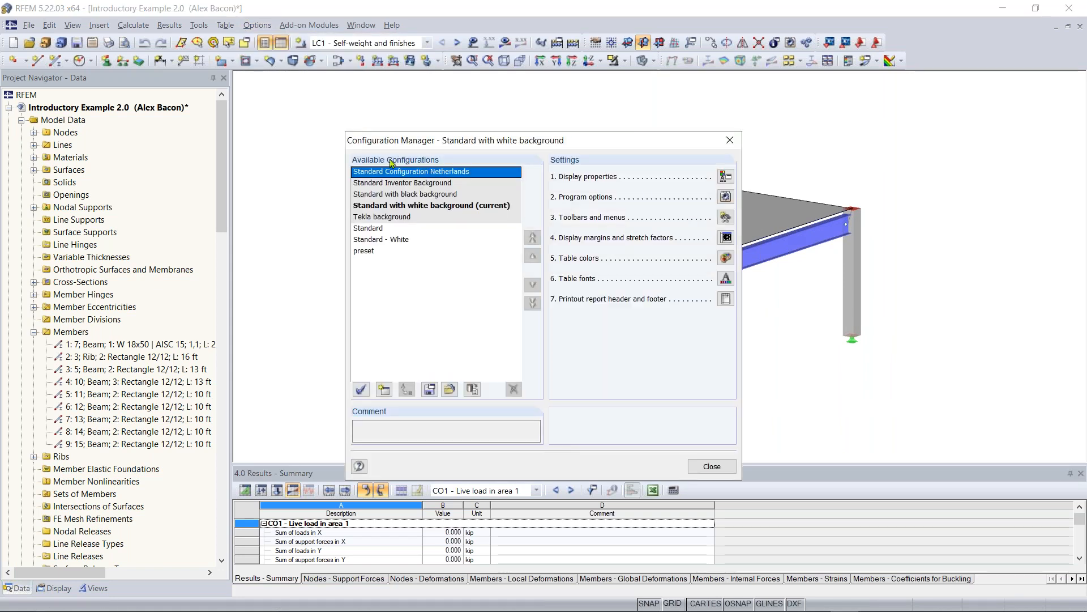
drag(508, 141, 832, 120)
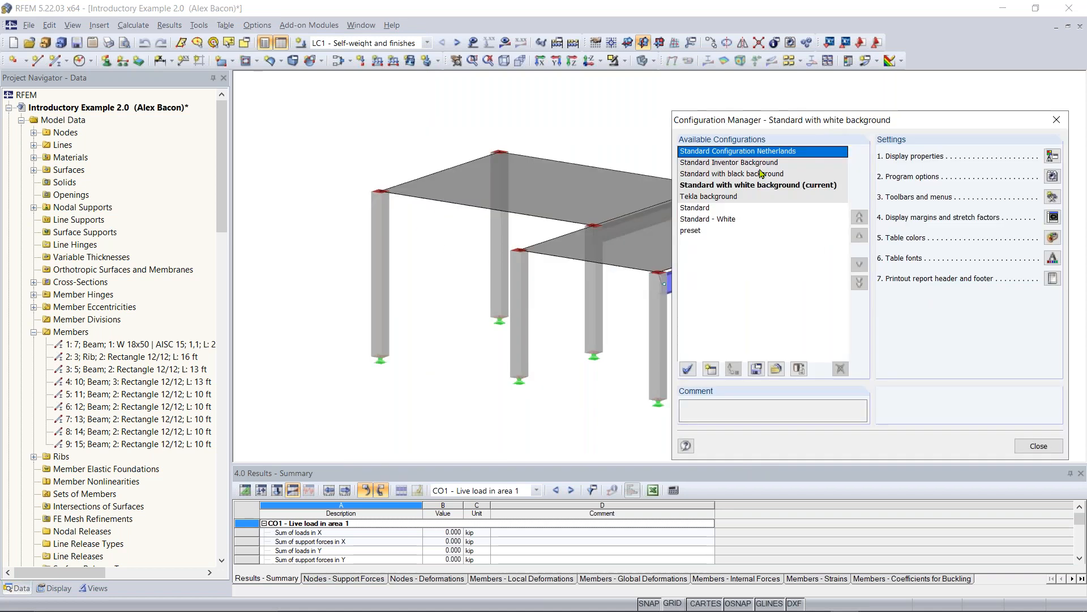
click(726, 174)
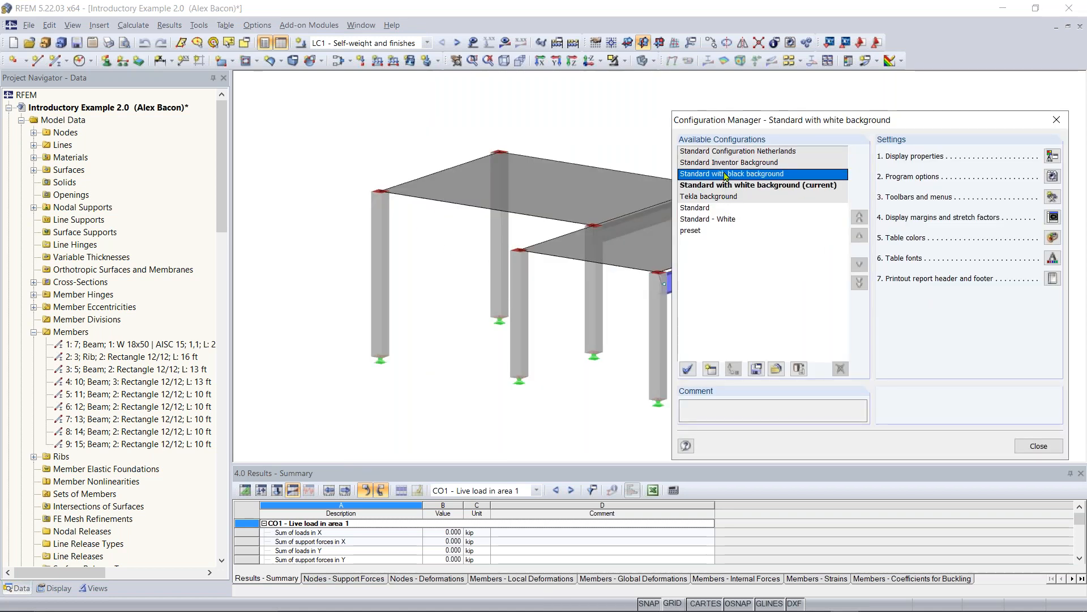
double_click(739, 175)
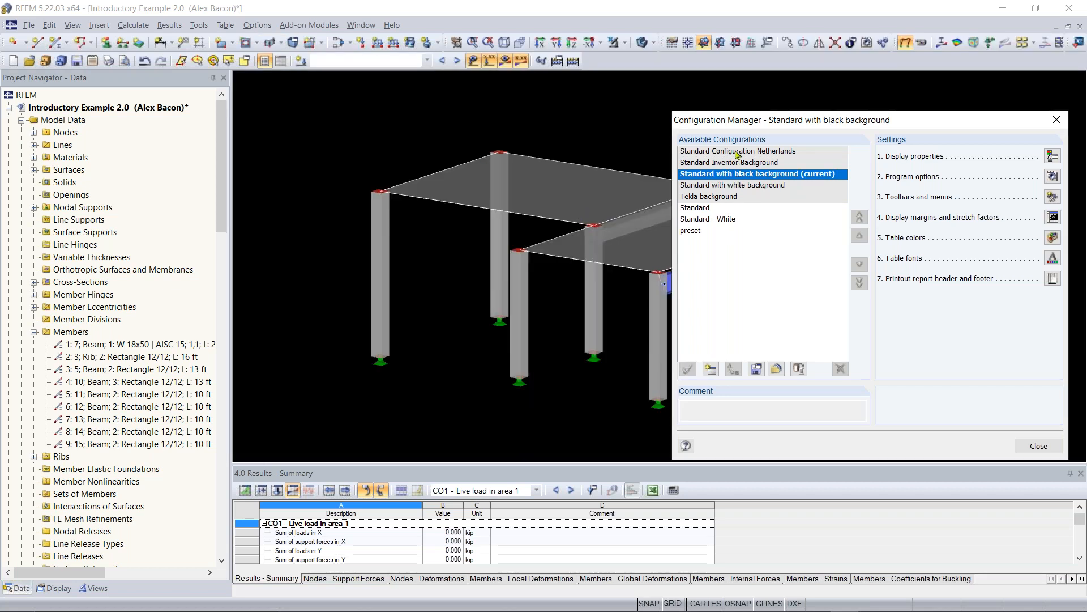
Apply the "Standard with white background" configuration and close the Configuration Manager
click(732, 187)
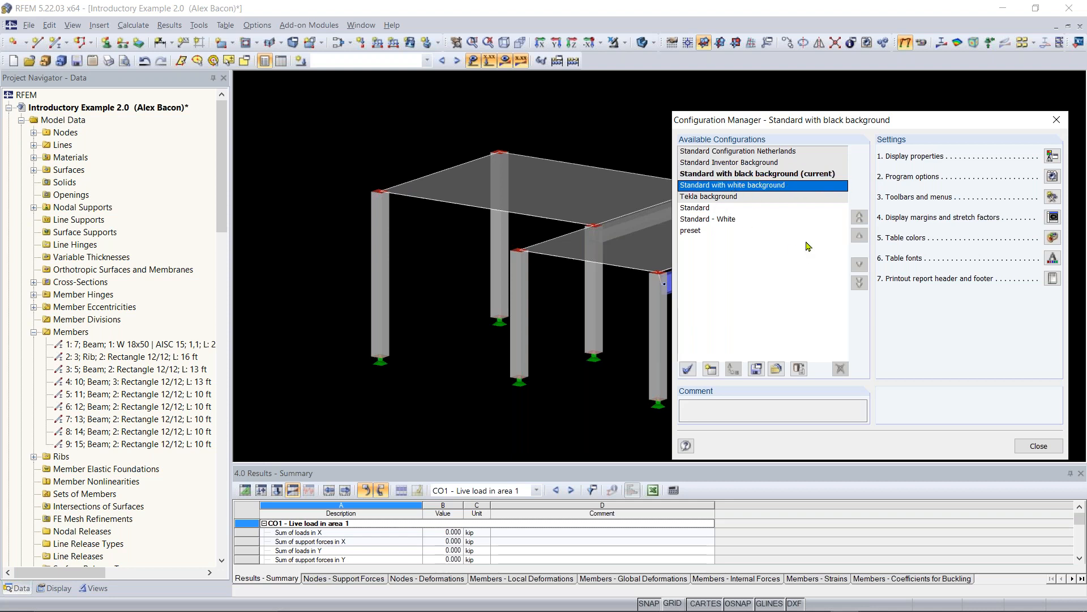
drag(858, 120, 572, 96)
click(753, 421)
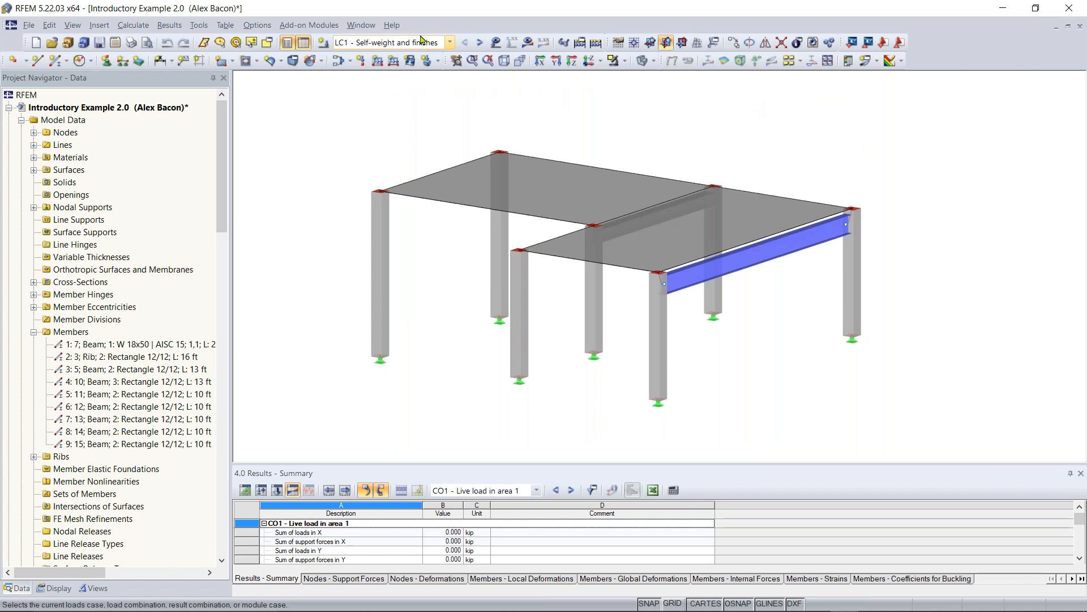
Rearrange the toolbars in the upper row to close the gaps before and between them
drag(26, 43, 2, 43)
drag(605, 46, 582, 47)
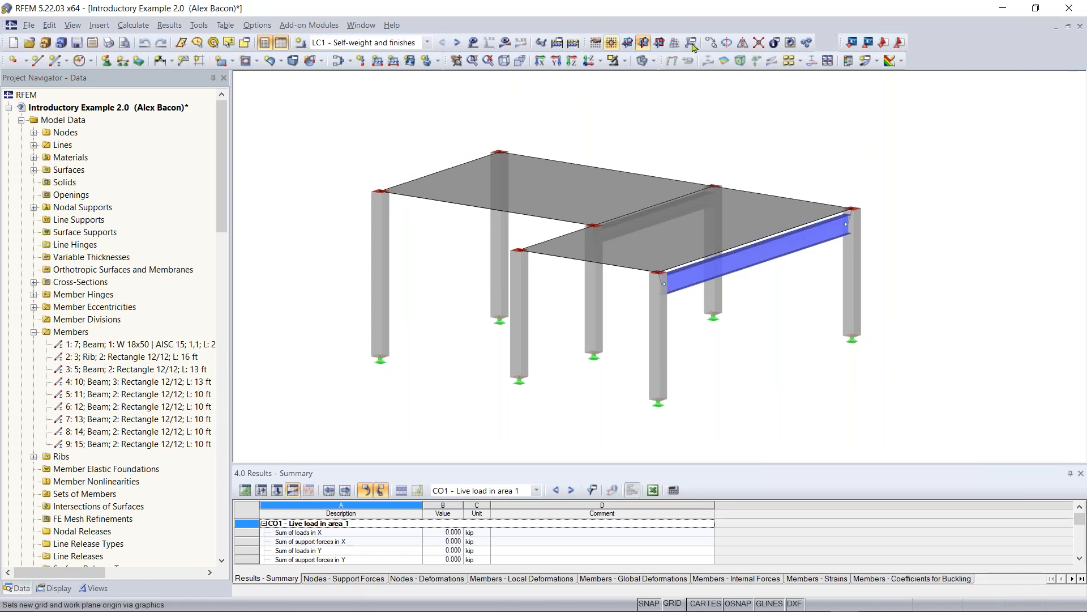
drag(840, 40, 816, 40)
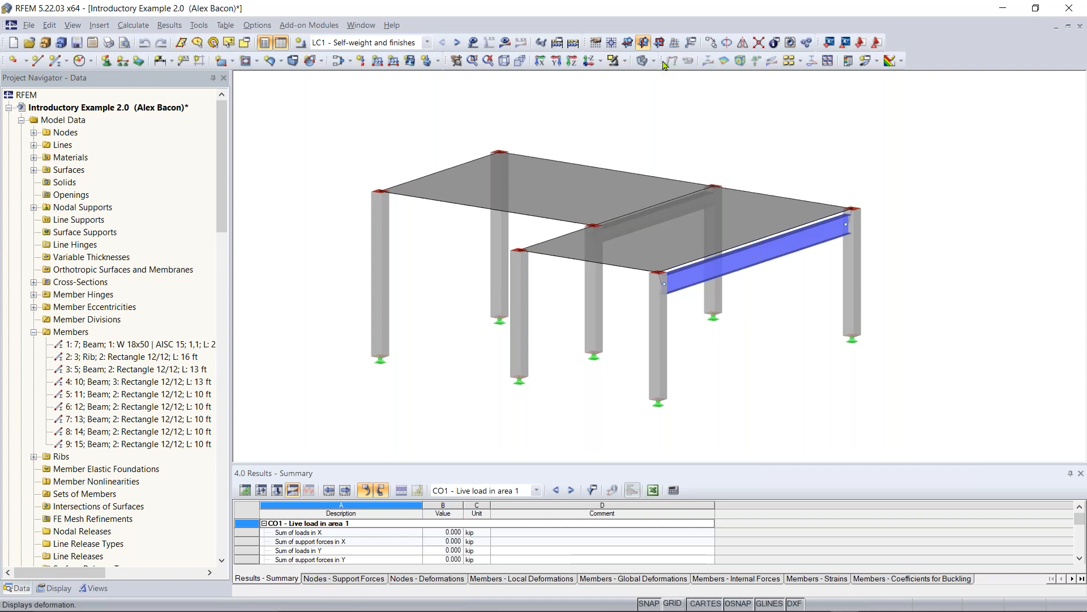
drag(662, 61, 695, 60)
right_click(956, 52)
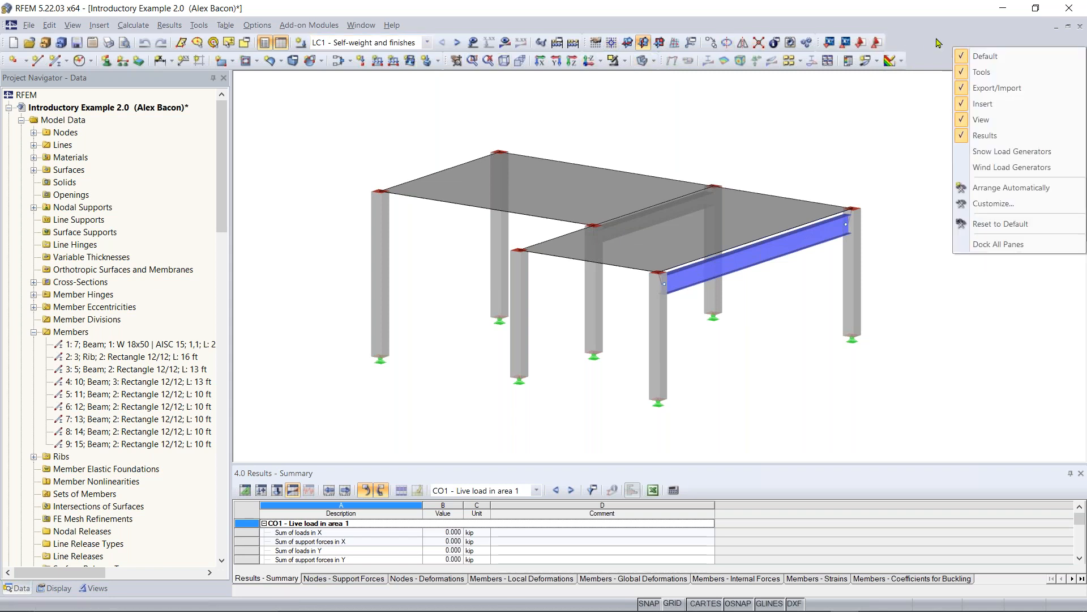
click(939, 48)
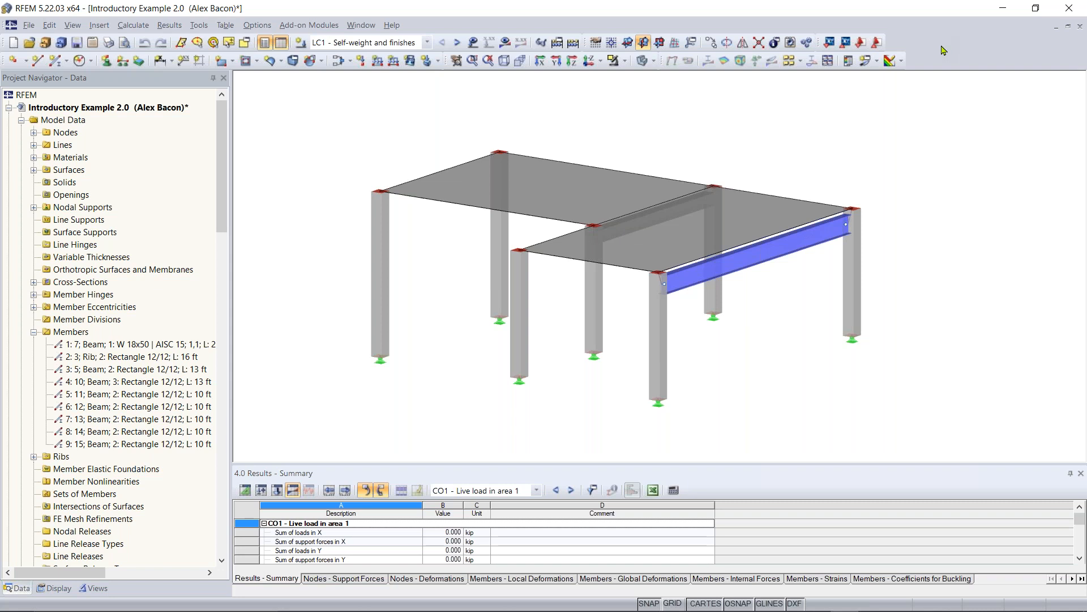
right_click(942, 46)
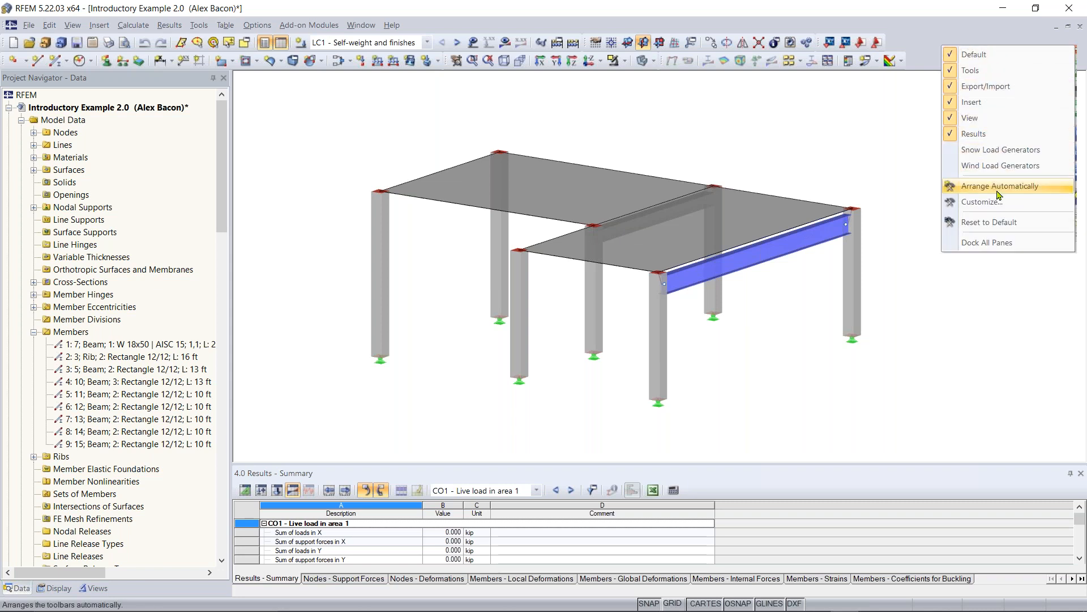
click(923, 43)
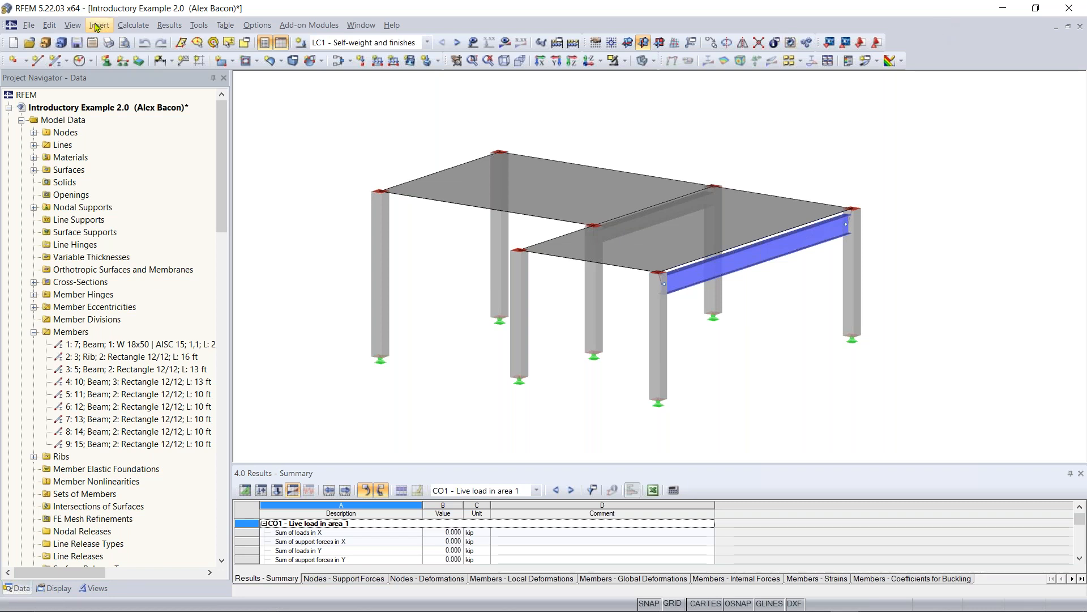
Examine which model data and load types can be inserted into the model
click(100, 26)
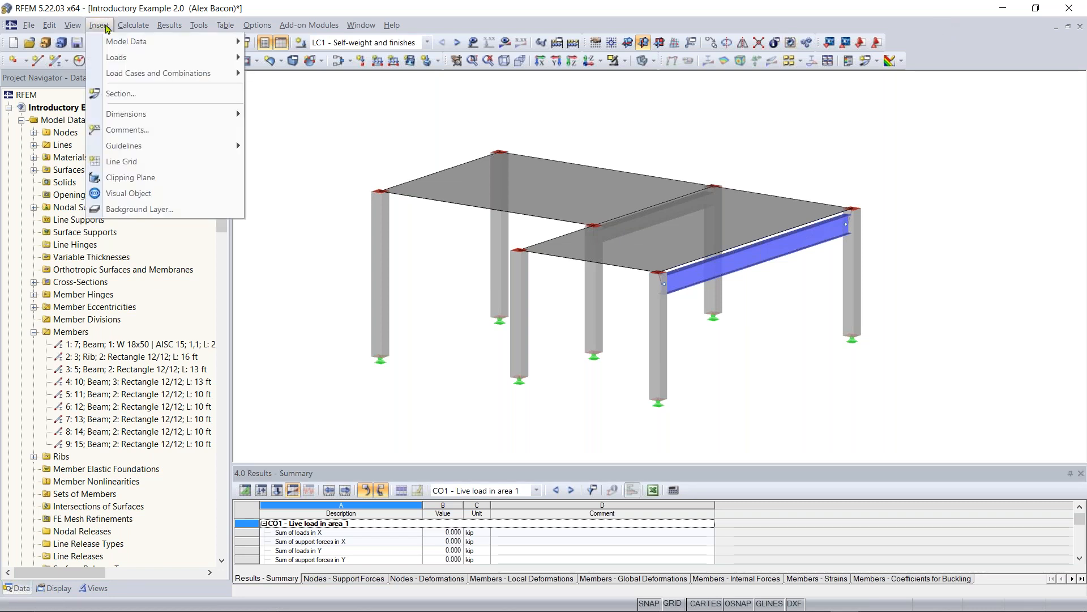
mouse_move(103, 41)
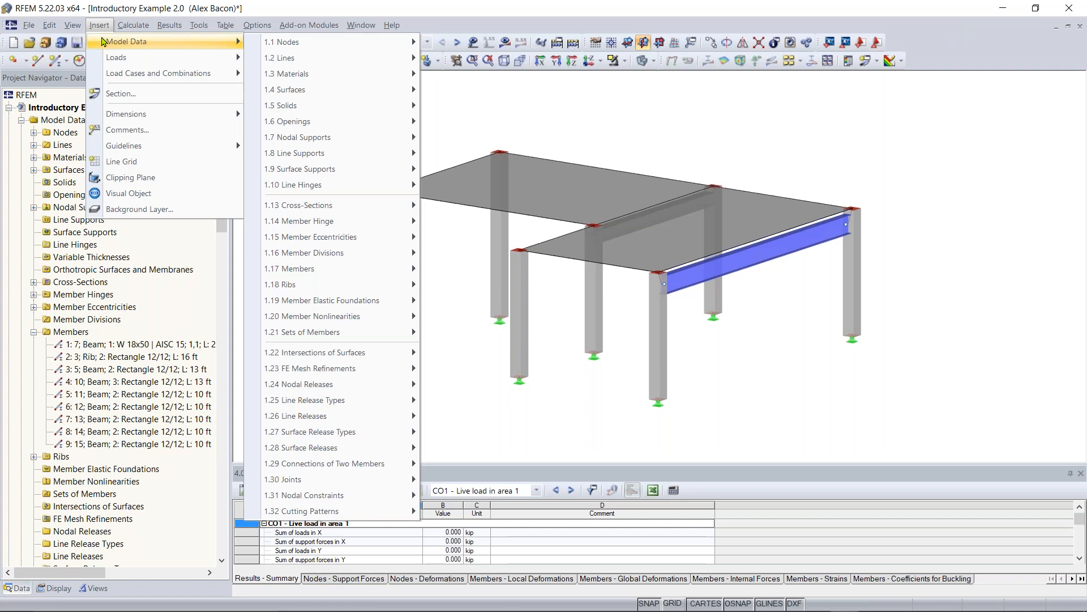
mouse_move(302, 49)
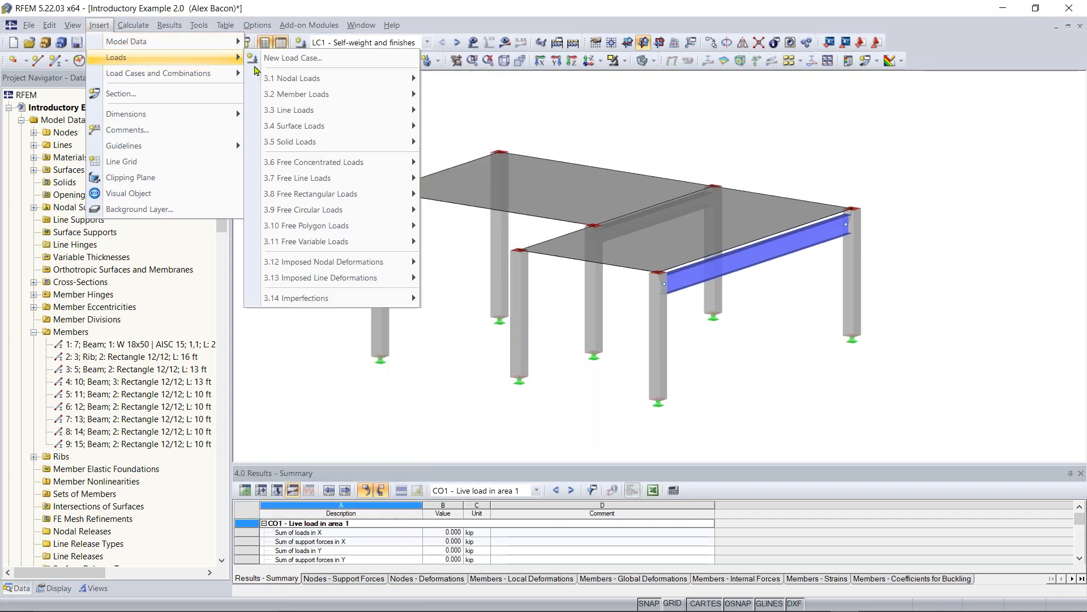
click(73, 14)
click(101, 26)
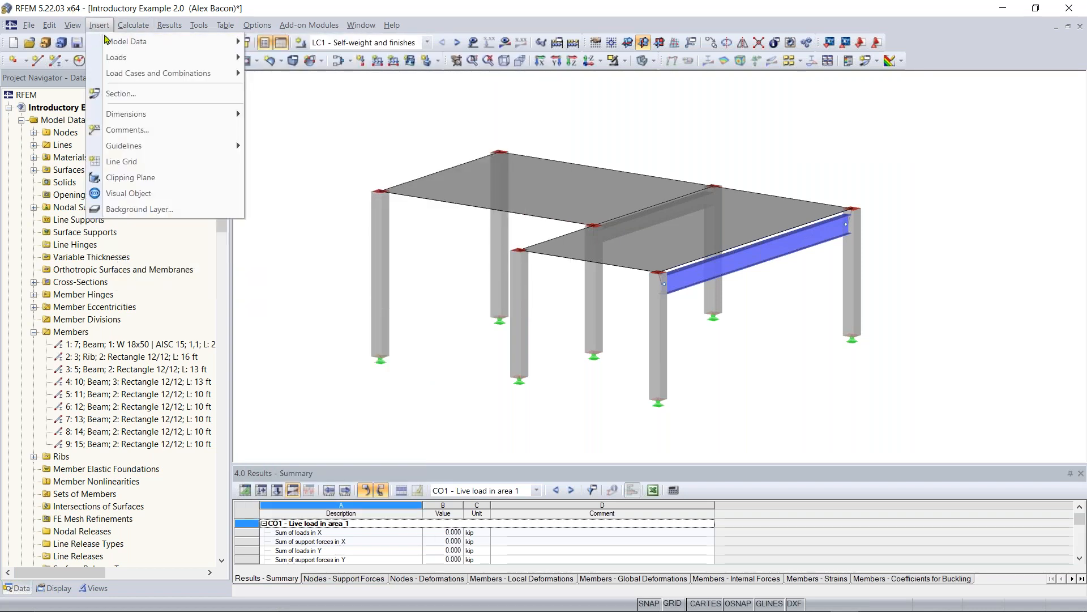
click(319, 141)
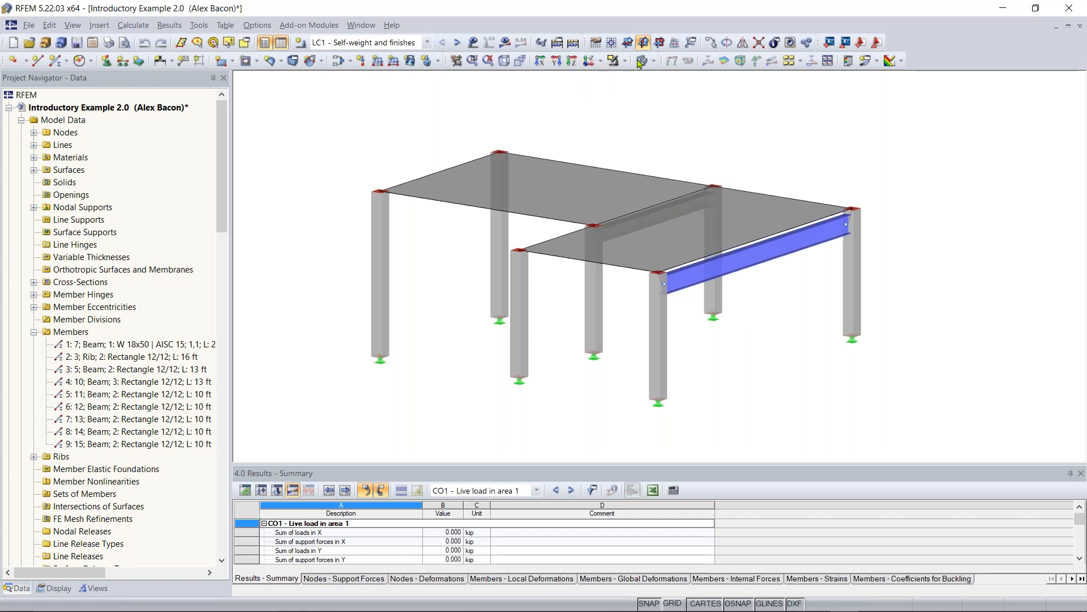
View the model in the X-, Y- and Z-direction in turn
click(540, 63)
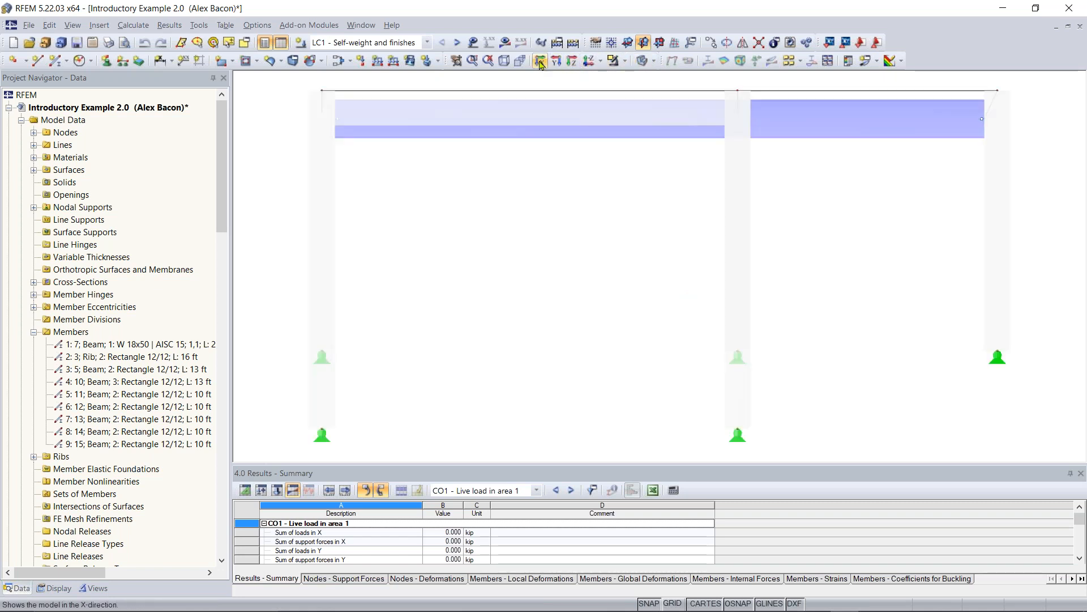
click(556, 63)
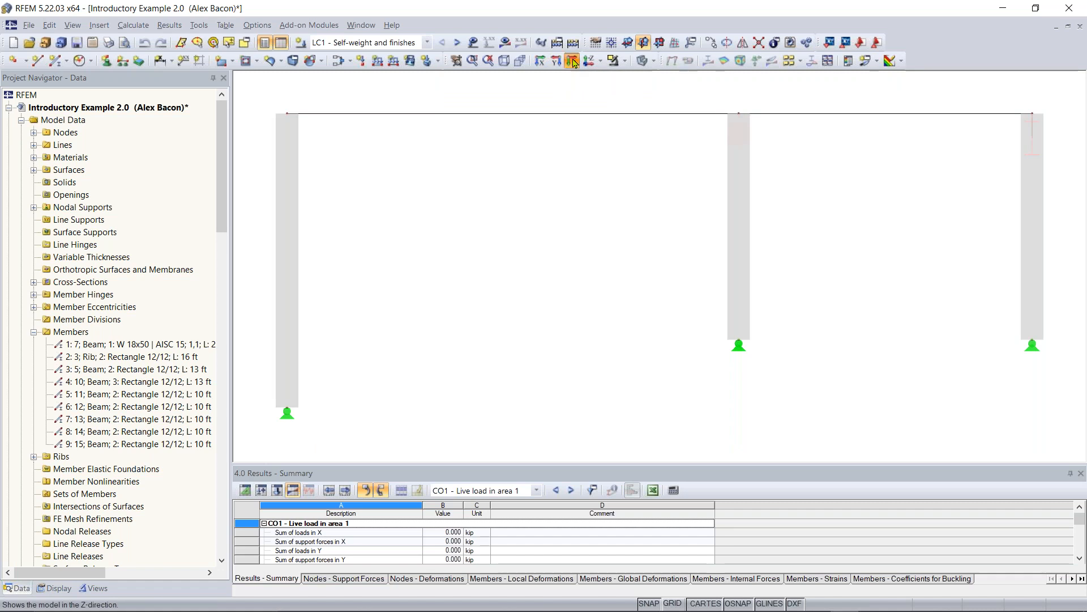
click(558, 62)
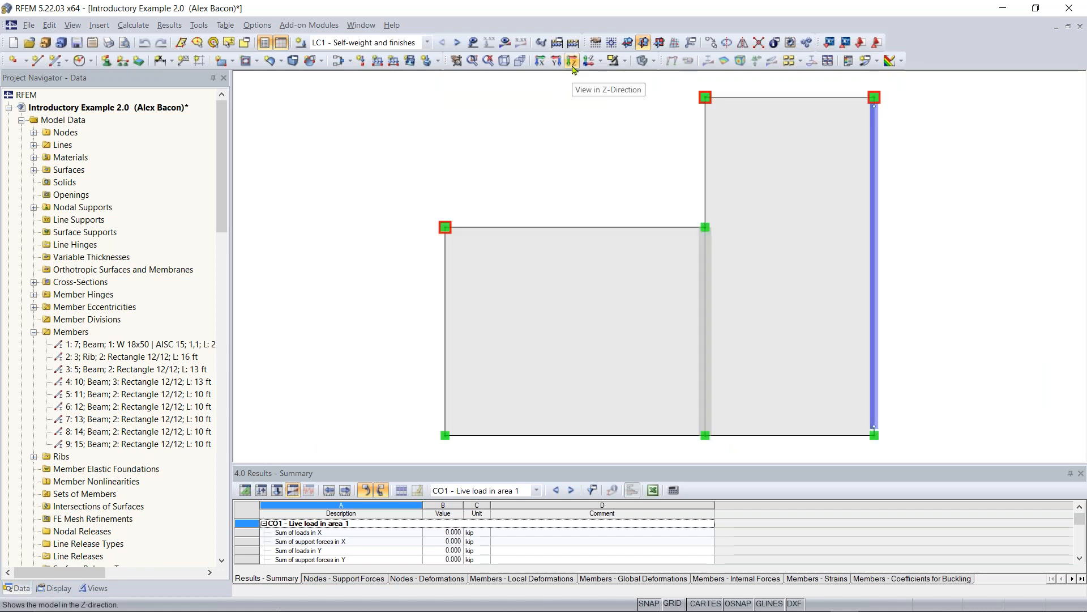
View the model in the reverse Z-direction, tilt it slightly, and return to the isometric view
click(601, 61)
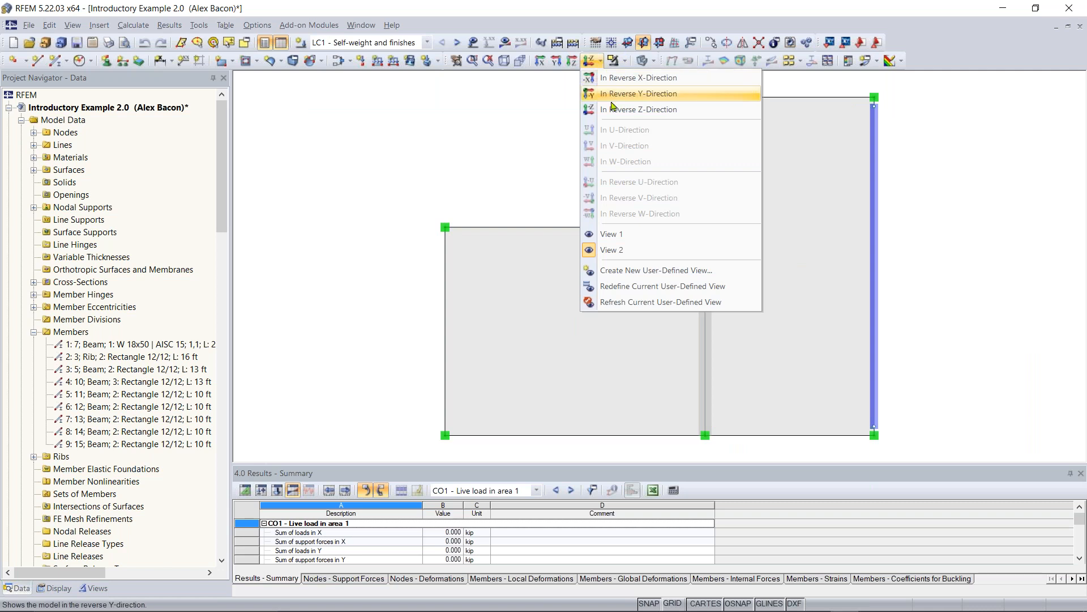
click(598, 66)
click(602, 64)
click(650, 109)
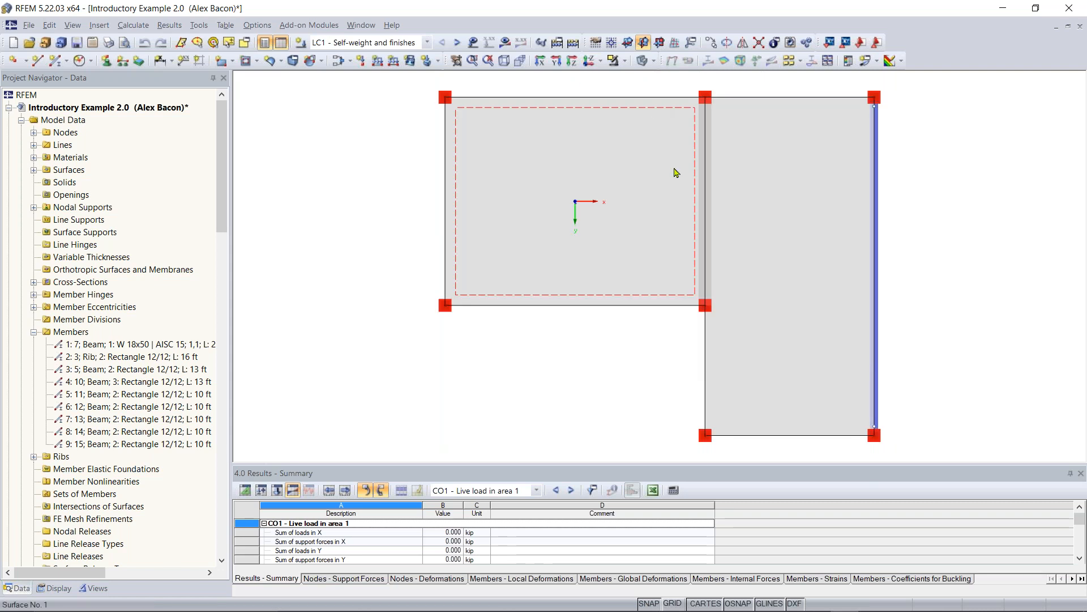
ctrl+middle_drag(630, 146, 629, 100)
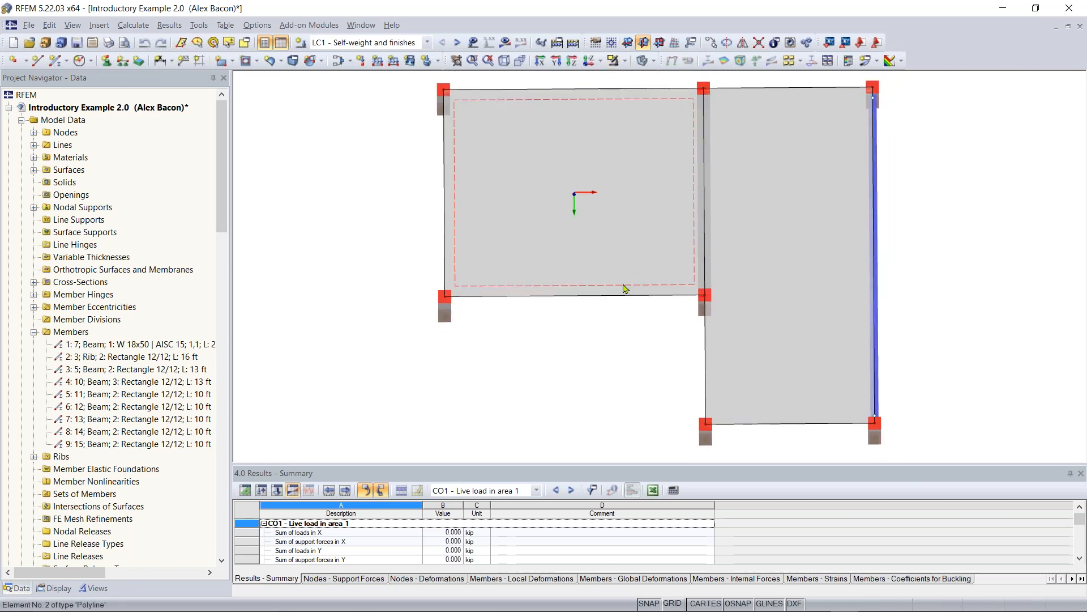
ctrl+middle_drag(602, 296, 631, 323)
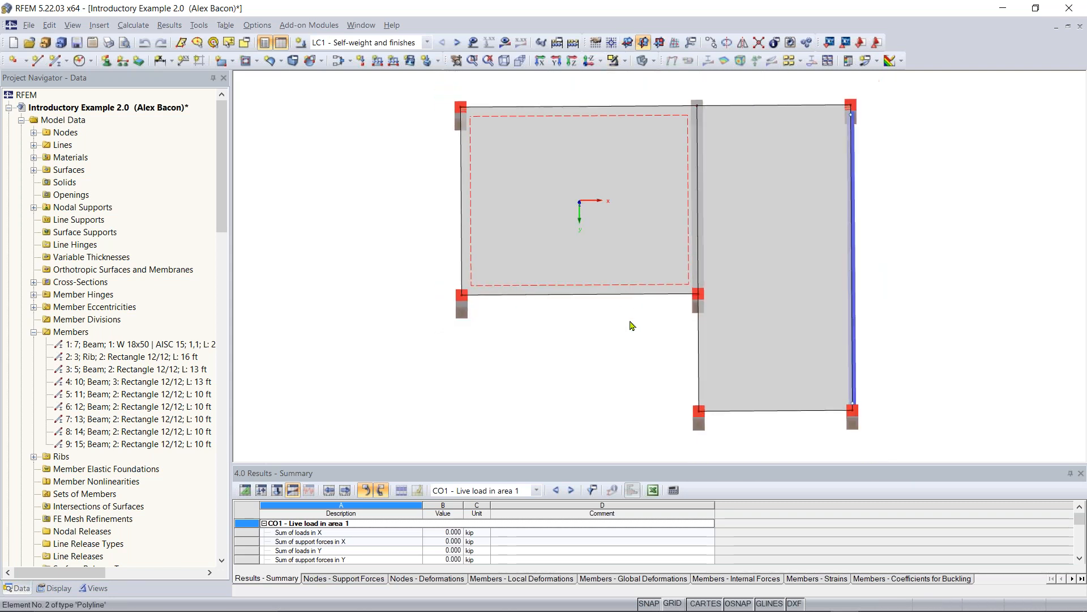
click(504, 60)
scroll(651, 309, down, 2)
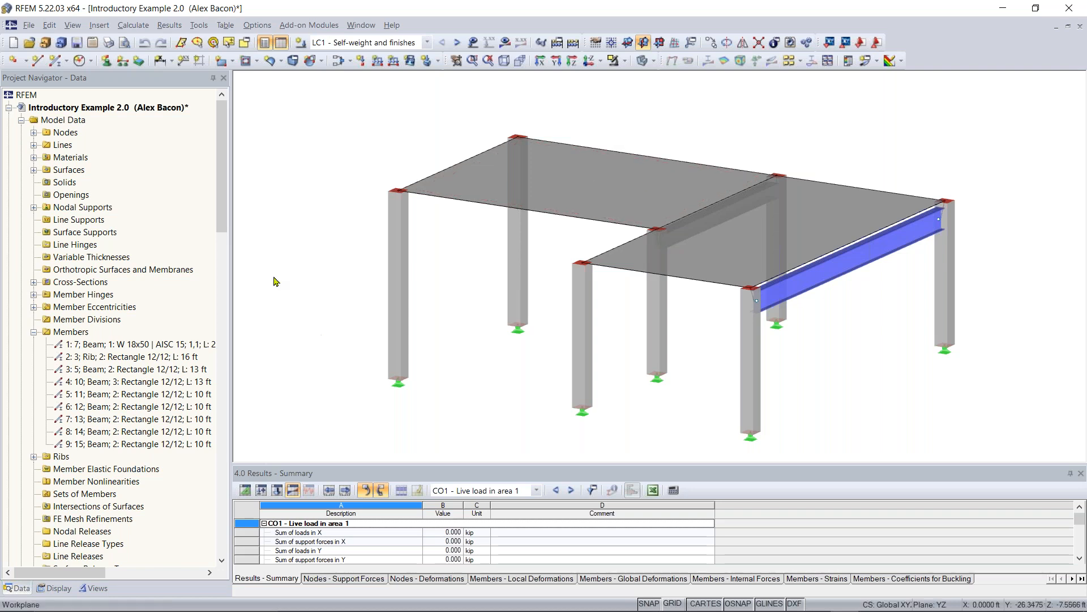
Collapse the Members category and examine the add-on modules and their favorites in the project data
click(34, 332)
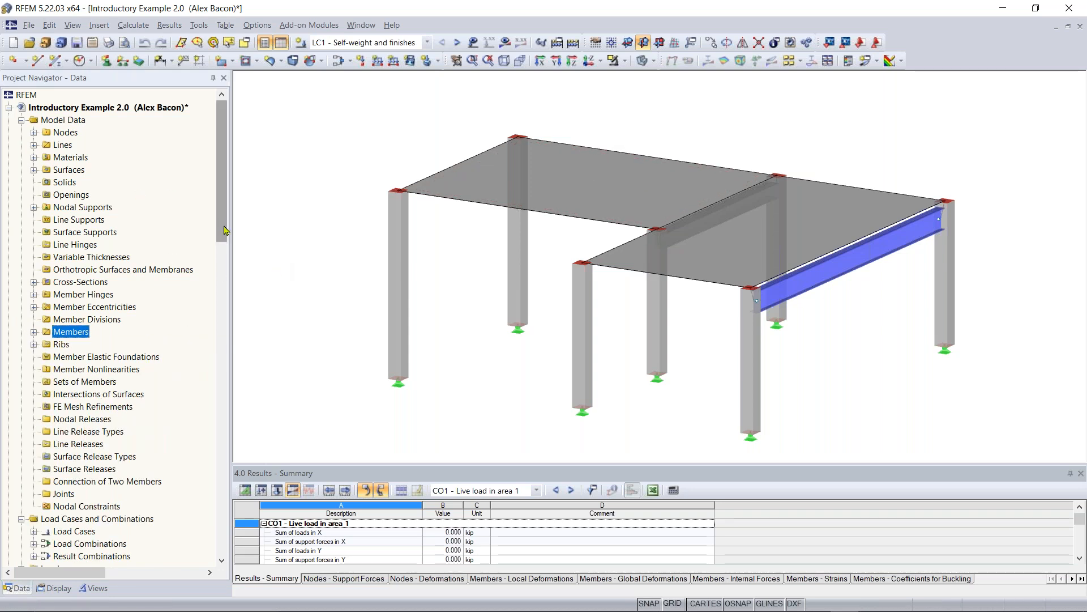
drag(224, 230, 220, 378)
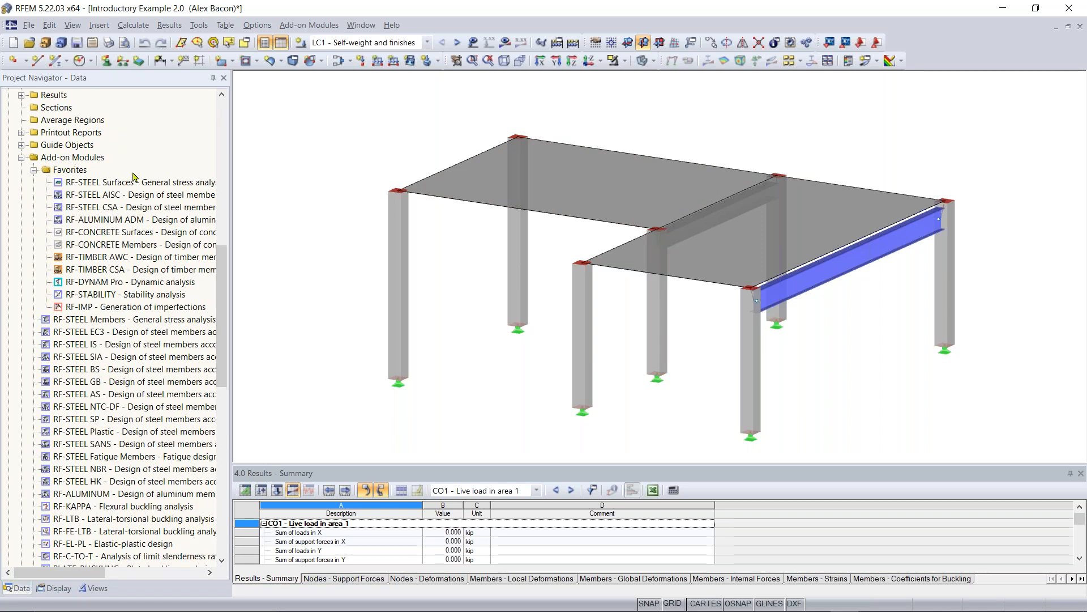
drag(225, 277, 229, 332)
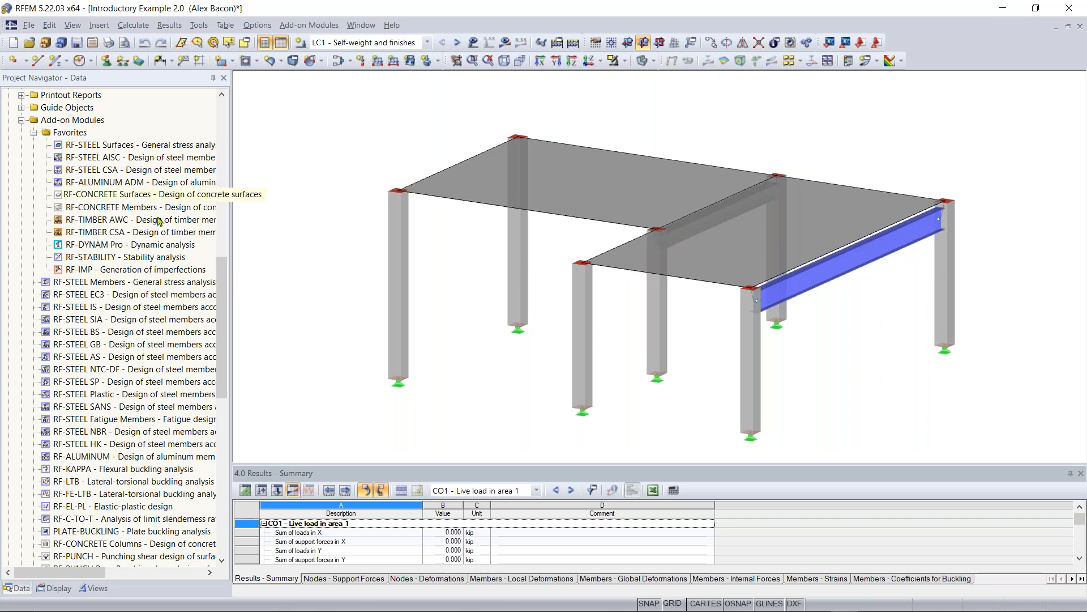
mouse_move(224, 280)
mouse_down()
mouse_move(226, 339)
mouse_move(238, 283)
mouse_move(229, 263)
mouse_up()
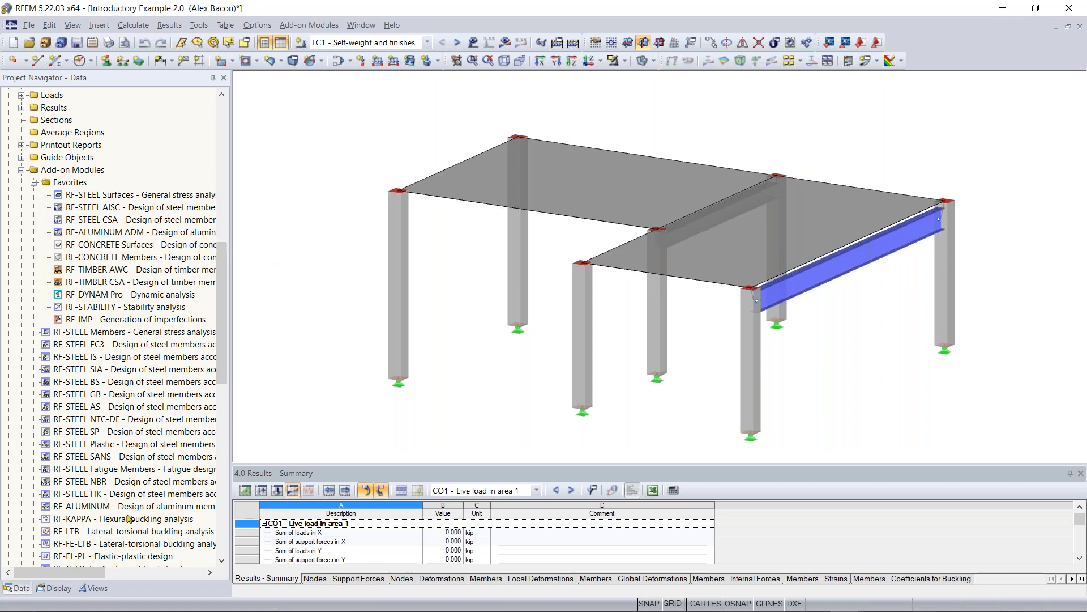
scroll(150, 408, down, 3)
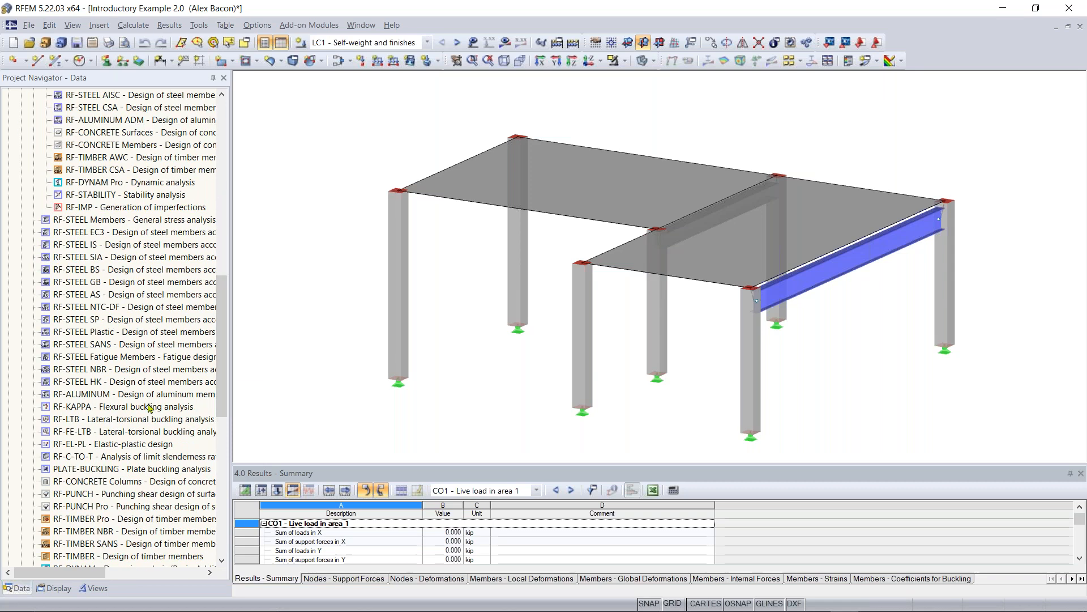
drag(229, 306, 230, 275)
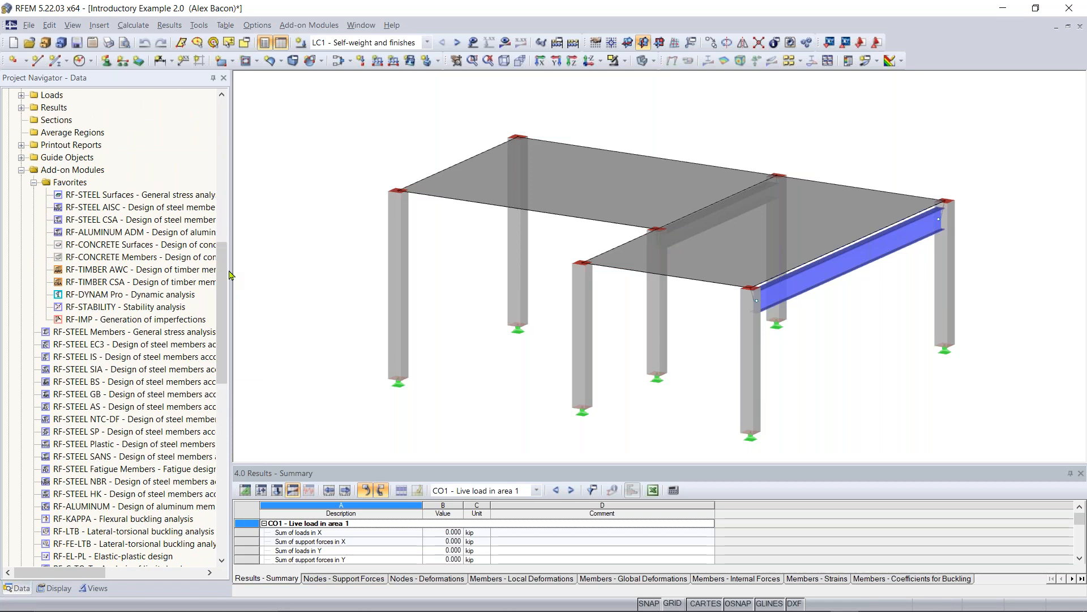
click(69, 590)
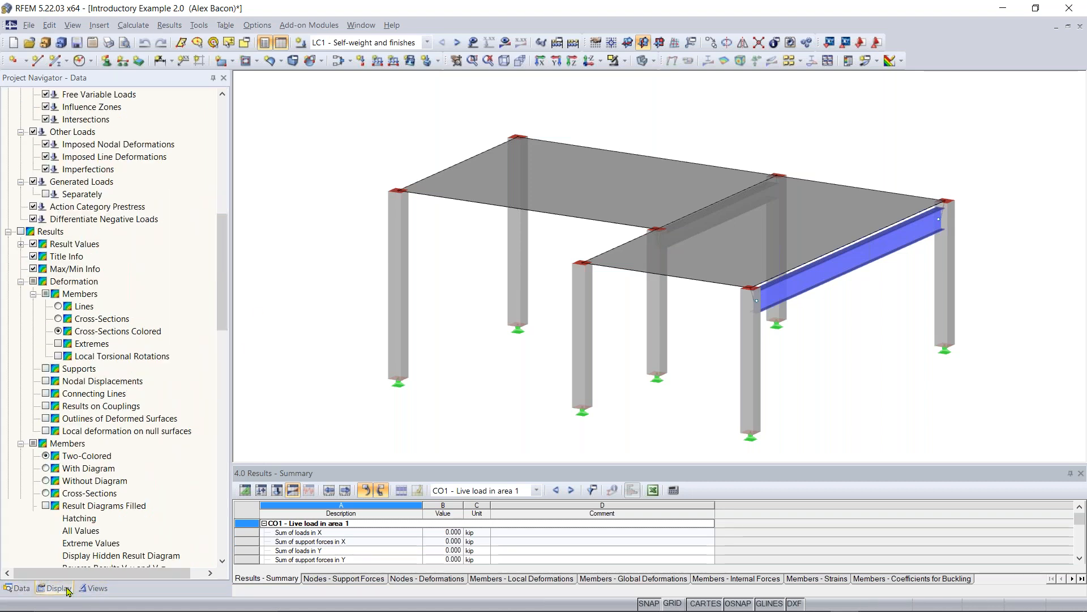
click(21, 589)
scroll(204, 283, up, 13)
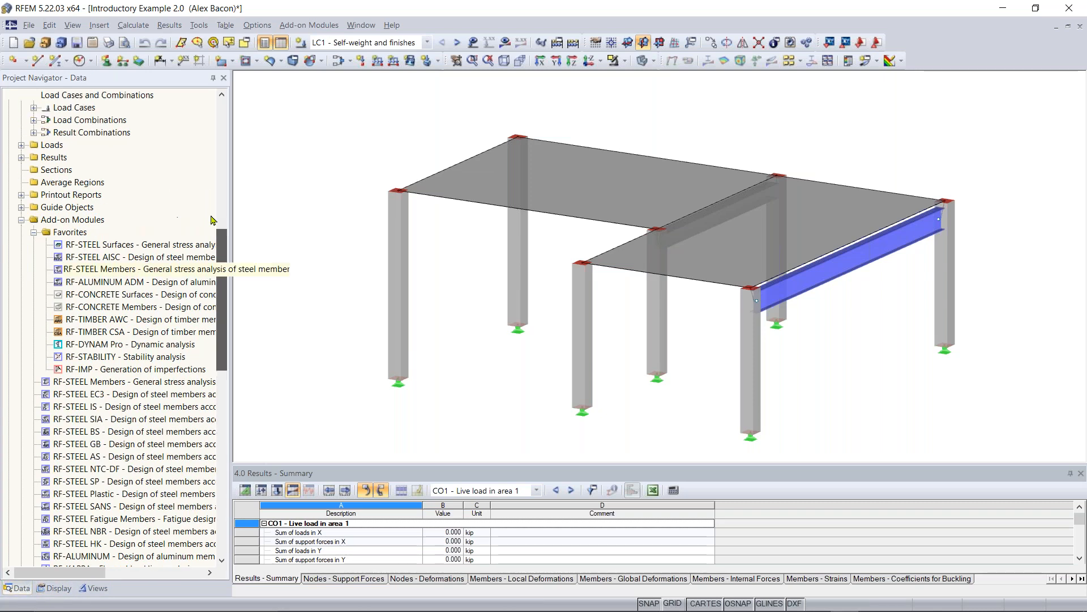
Collapse all main categories of the navigator's Display settings, from Model and Loads to Rendering
click(45, 589)
scroll(121, 298, up, 12)
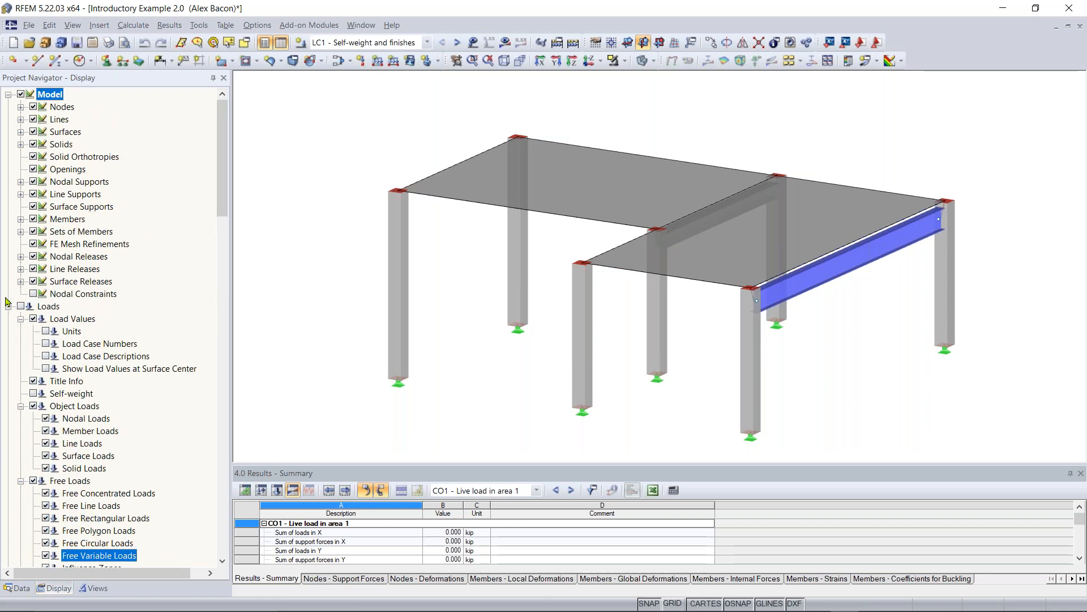
click(9, 306)
click(9, 319)
click(9, 332)
click(8, 344)
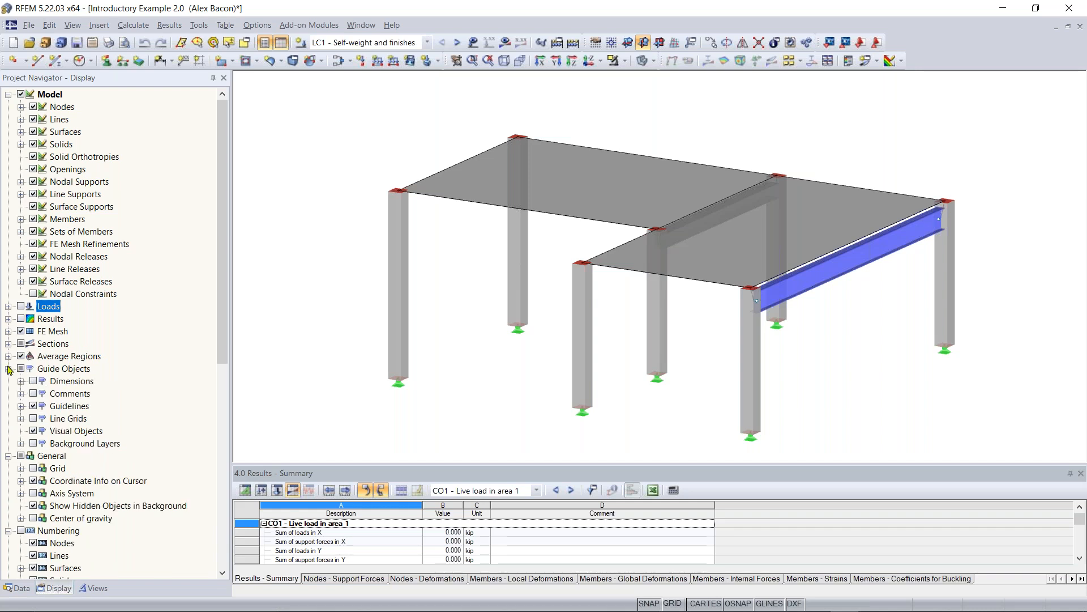
click(8, 369)
click(9, 381)
click(9, 393)
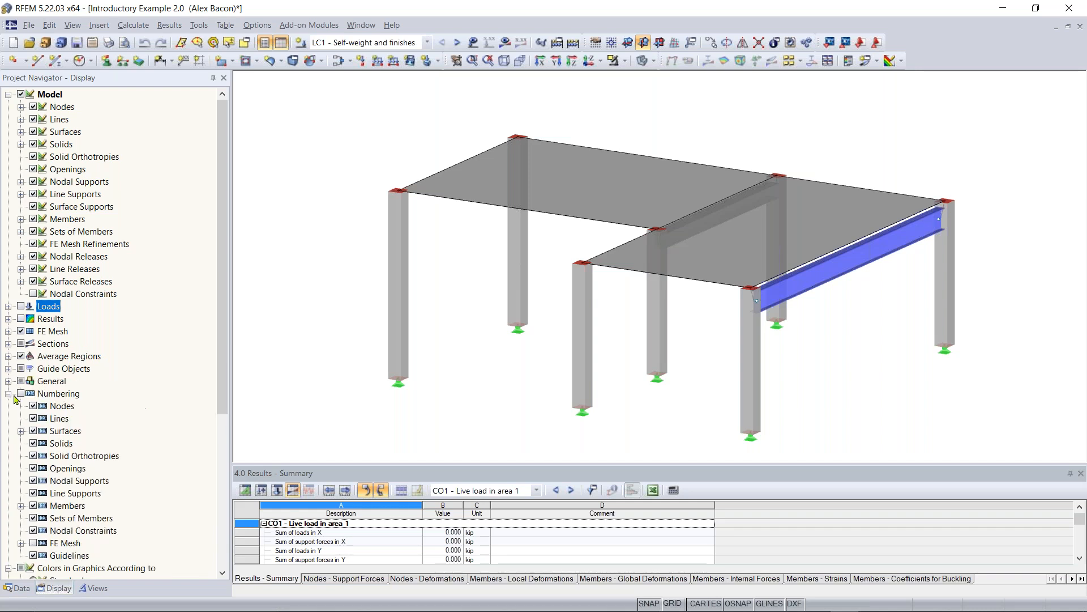
click(9, 406)
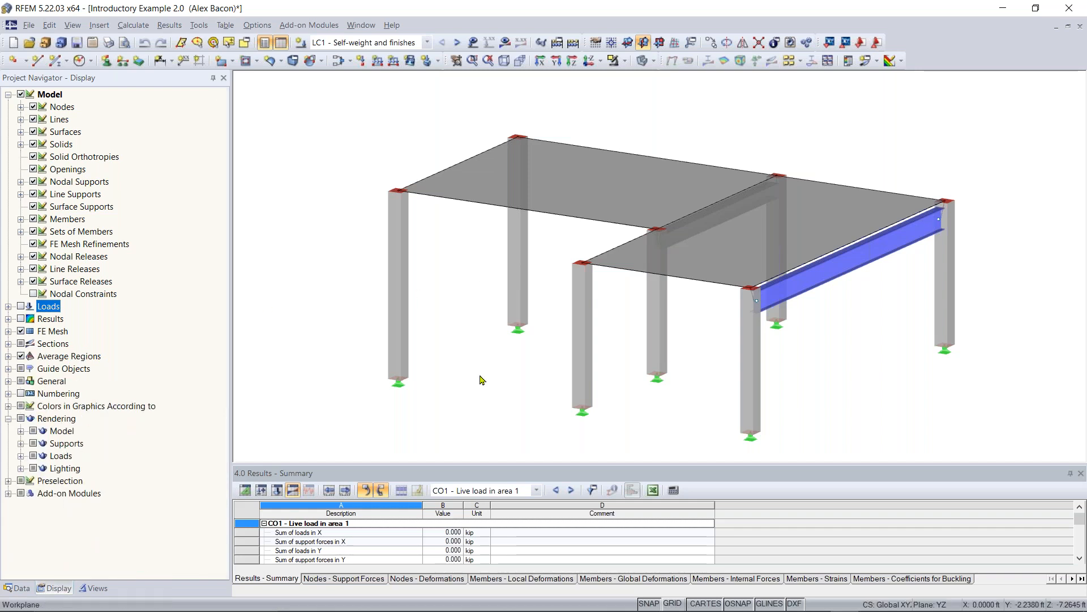
click(8, 94)
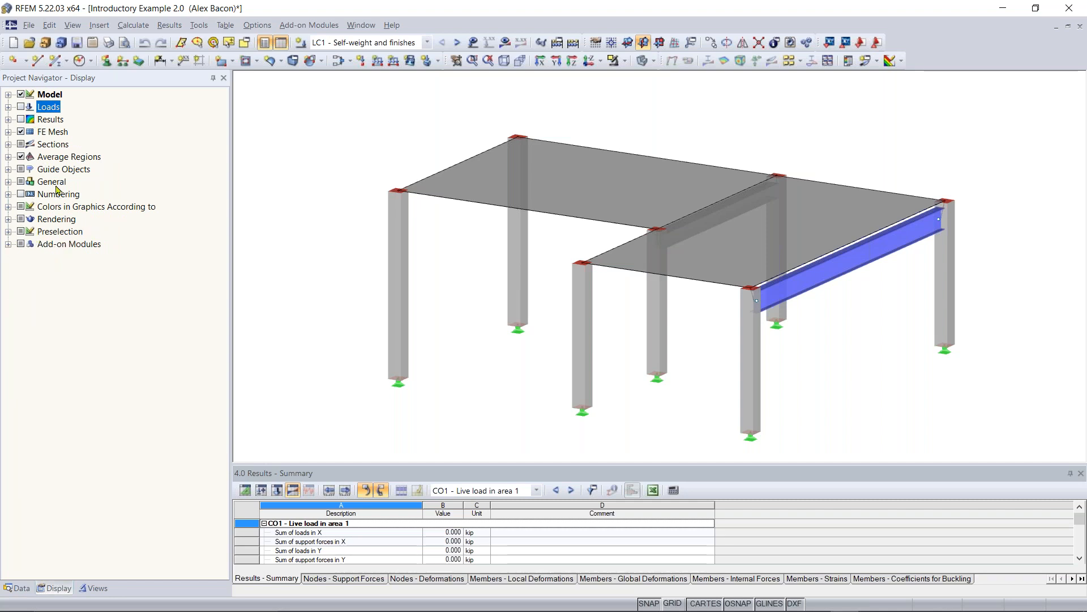
Hide and redisplay the members and lines in the Model display settings, and collapse the category again
click(9, 94)
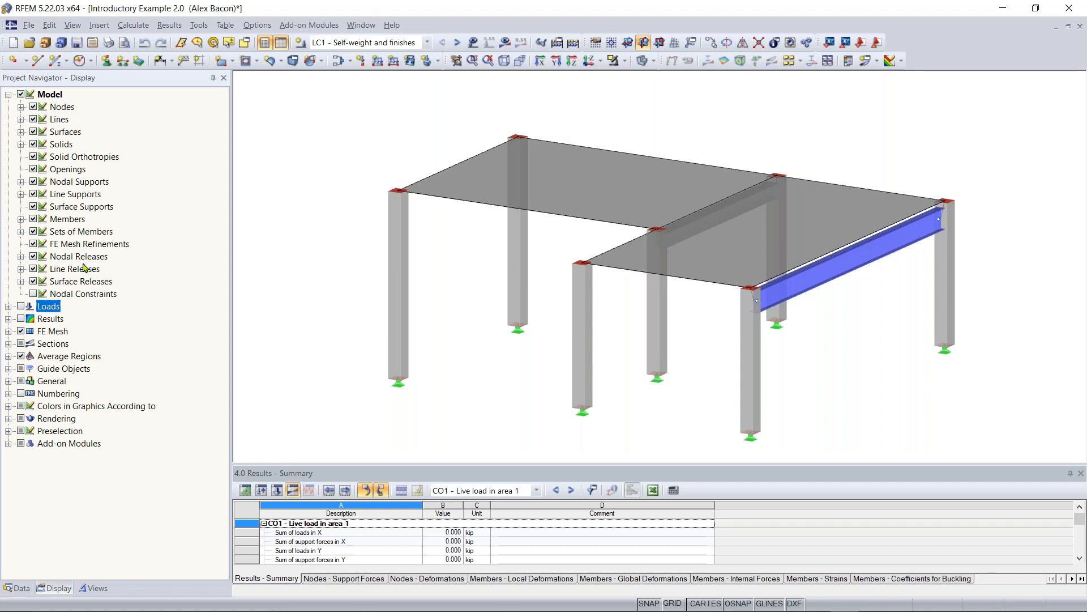
click(33, 219)
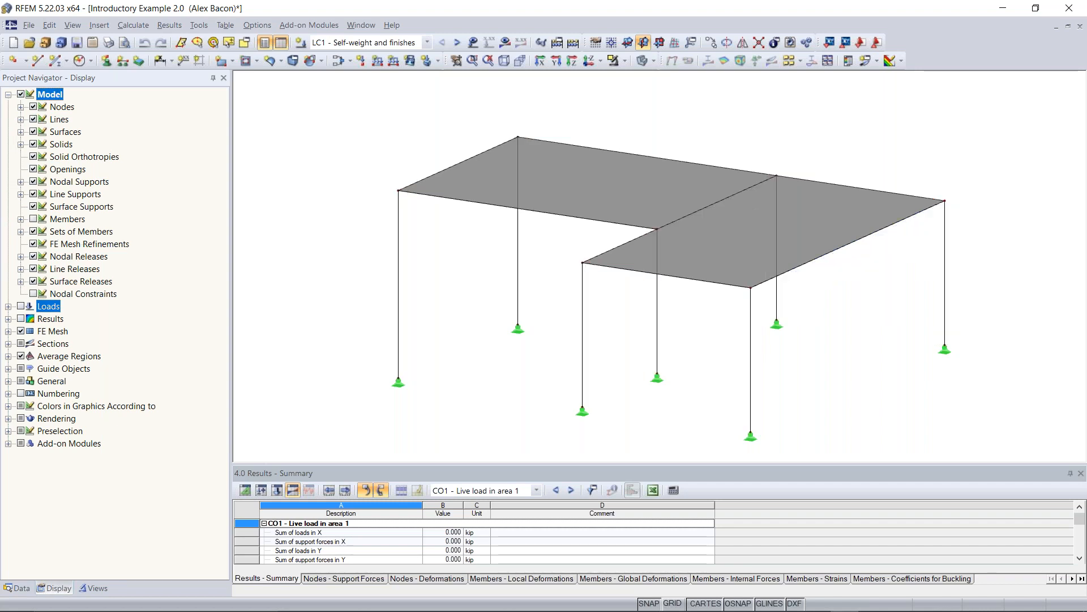
click(35, 120)
click(35, 120)
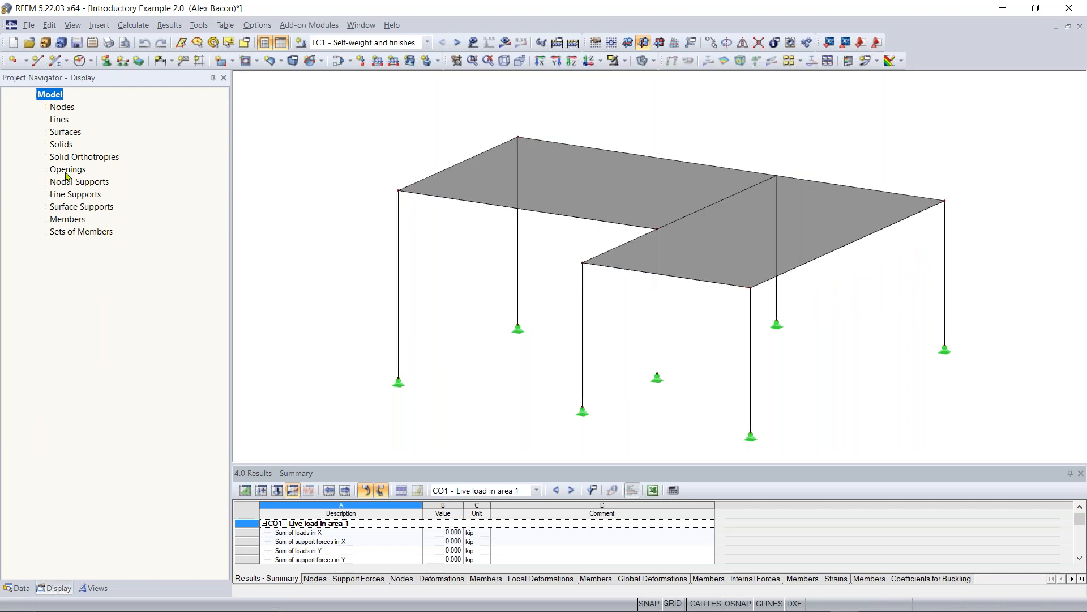
click(33, 219)
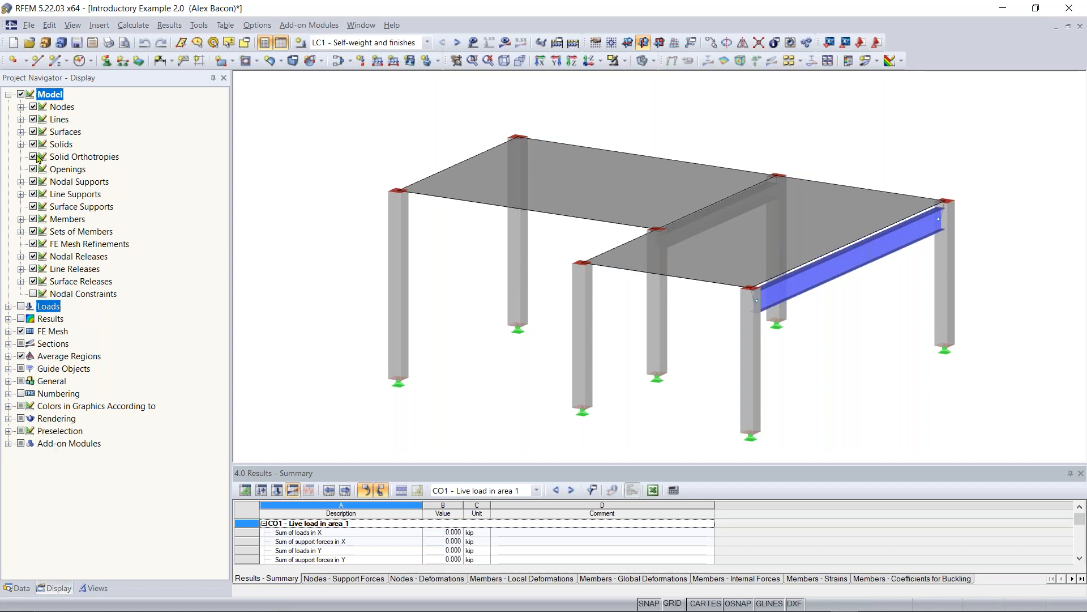
click(8, 94)
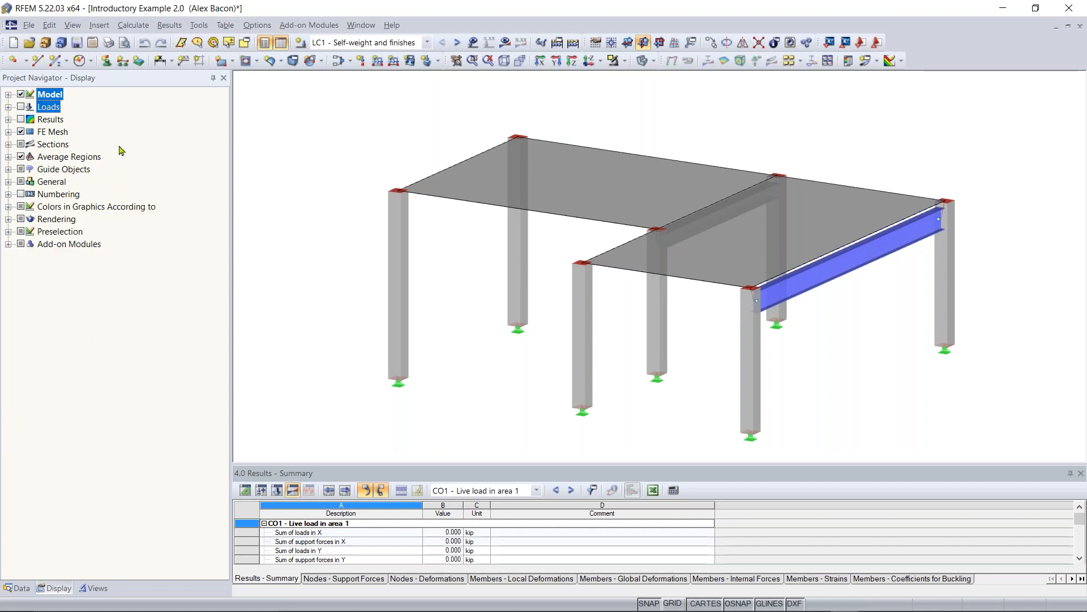
Activate the generated visibilities by cross-section and isolate the member with section "1 - W 18x50 | AISC 15"
click(95, 588)
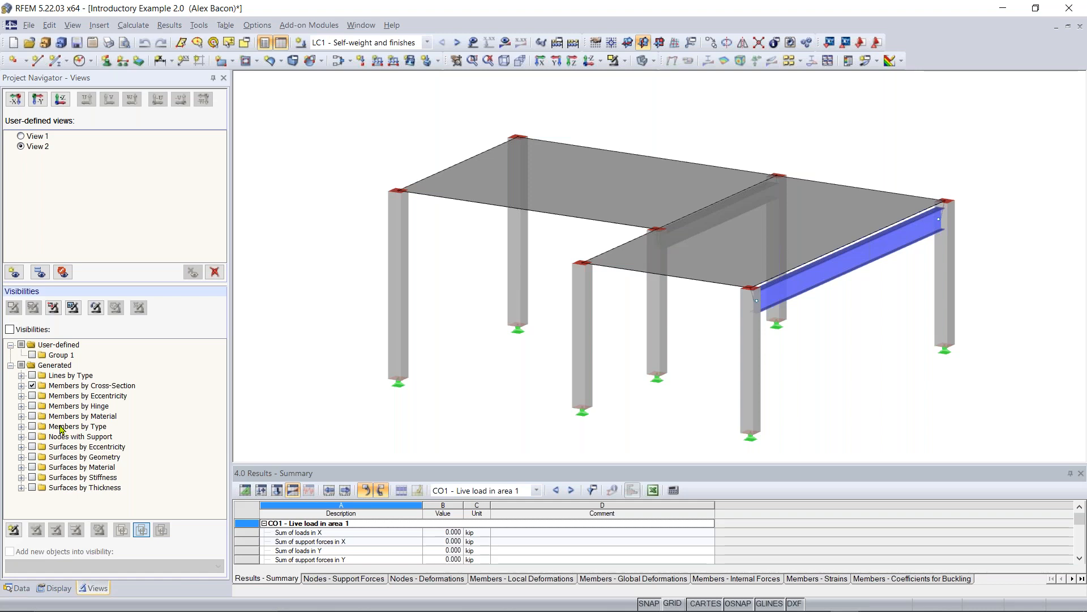
click(22, 386)
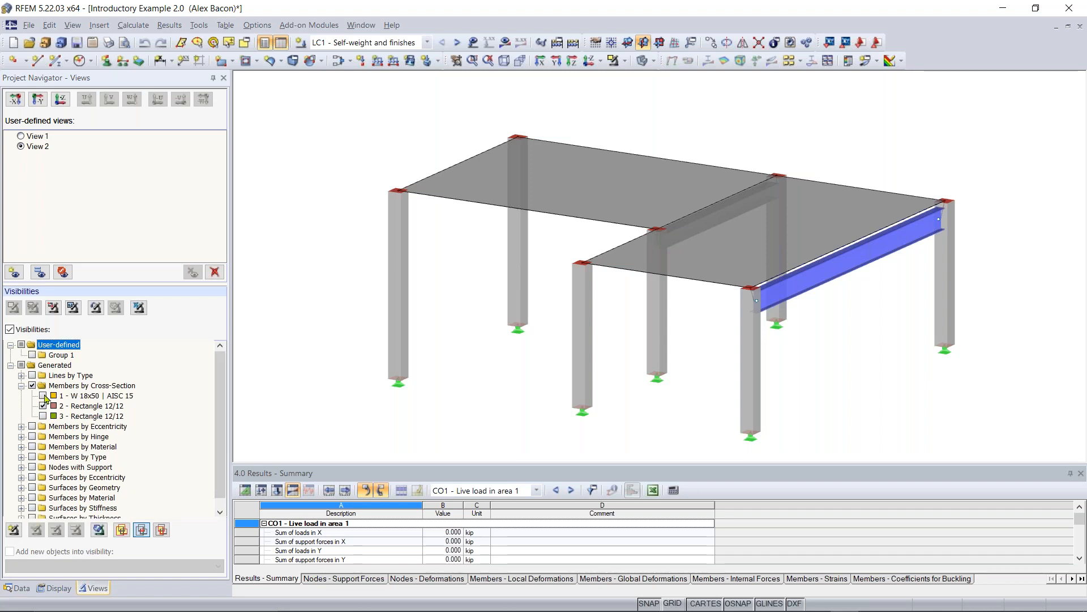
click(43, 395)
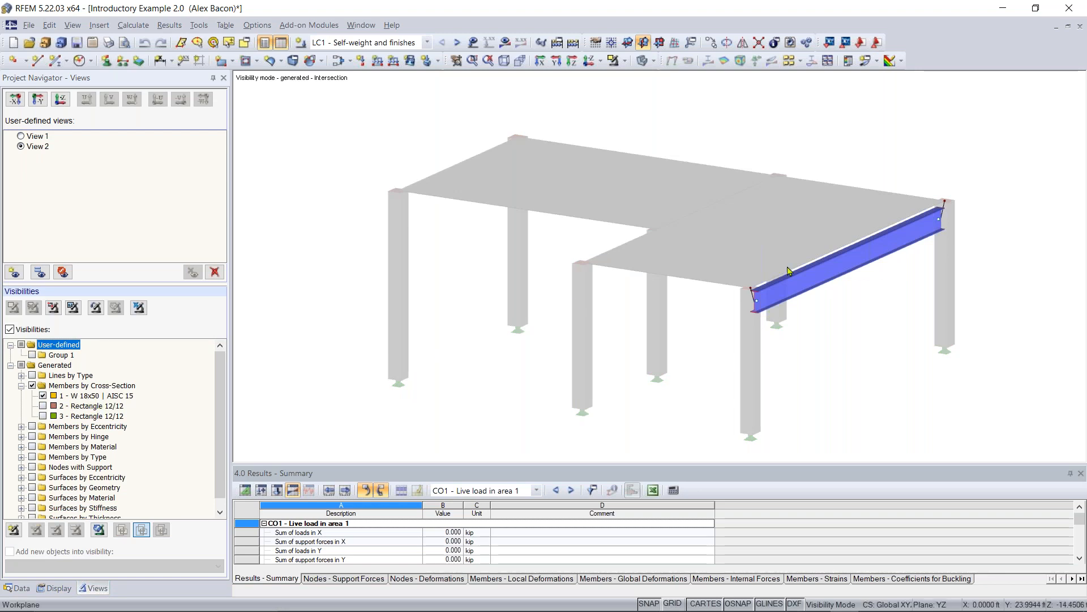
ctrl+middle_drag(859, 323, 698, 295)
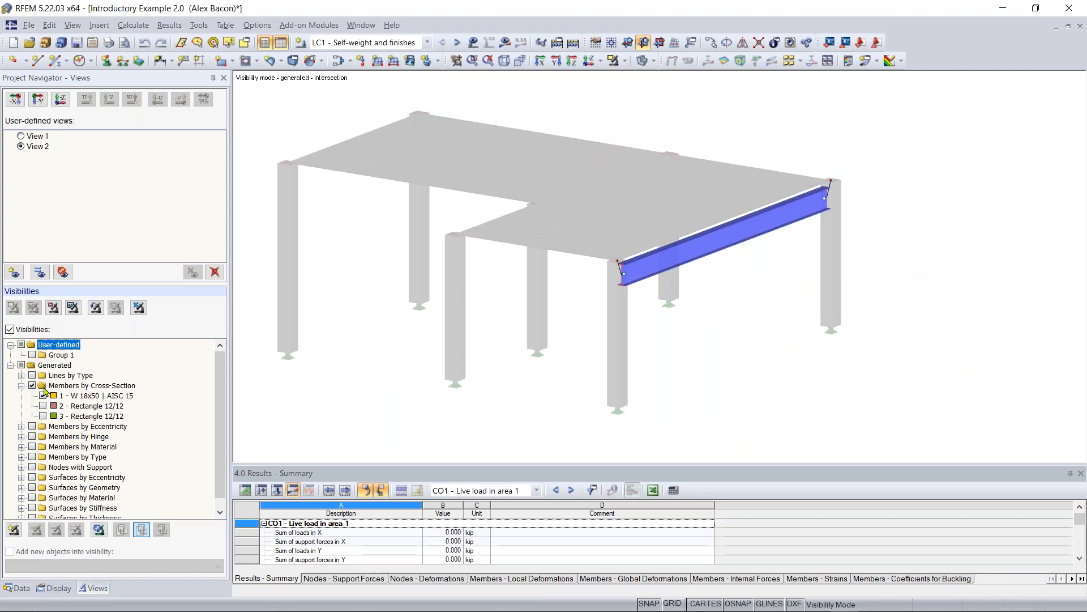
Deactivate the visibilities and display the global deformation results for load case LC1 - Self-weight and finishes
click(9, 329)
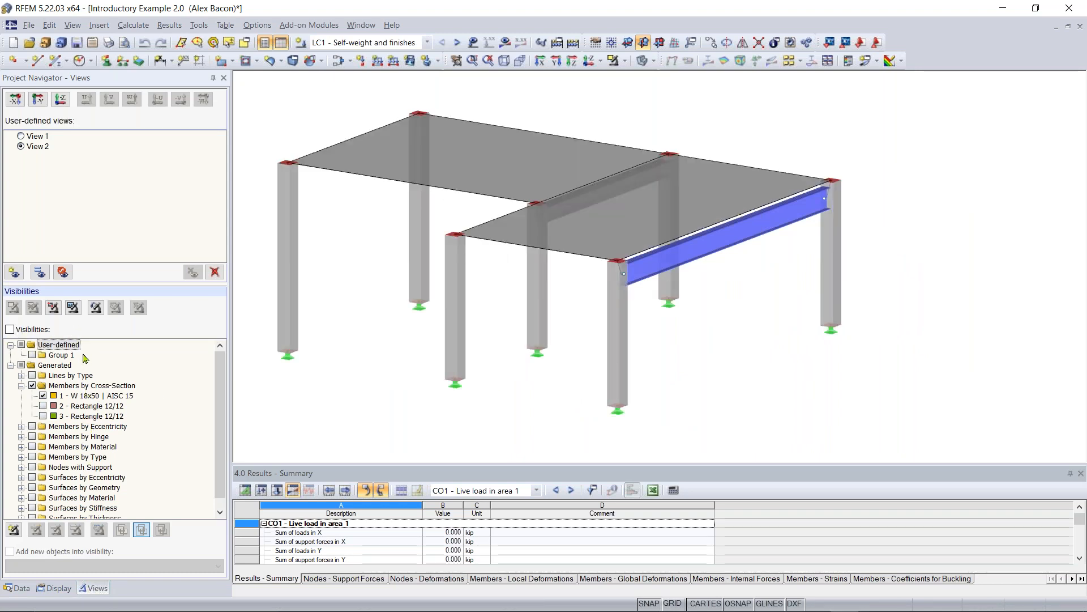
middle_drag(431, 247, 494, 272)
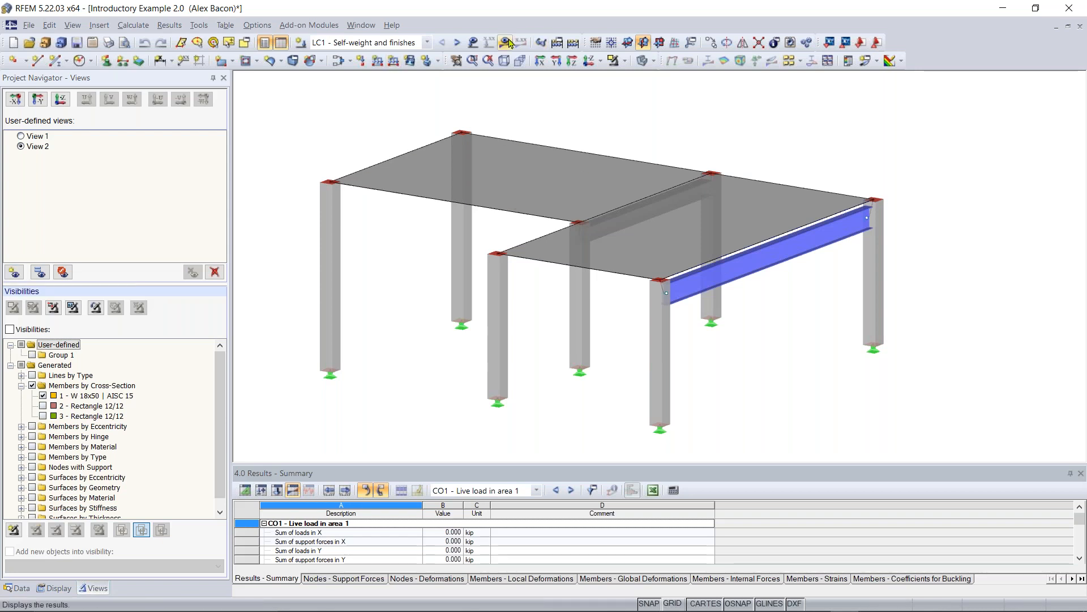
click(575, 44)
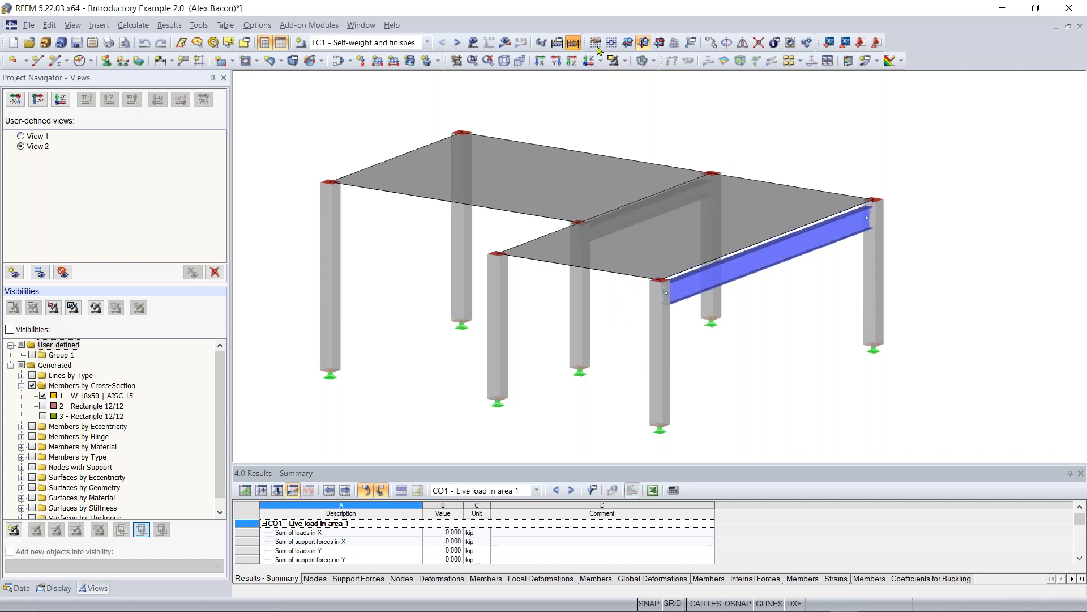
click(397, 46)
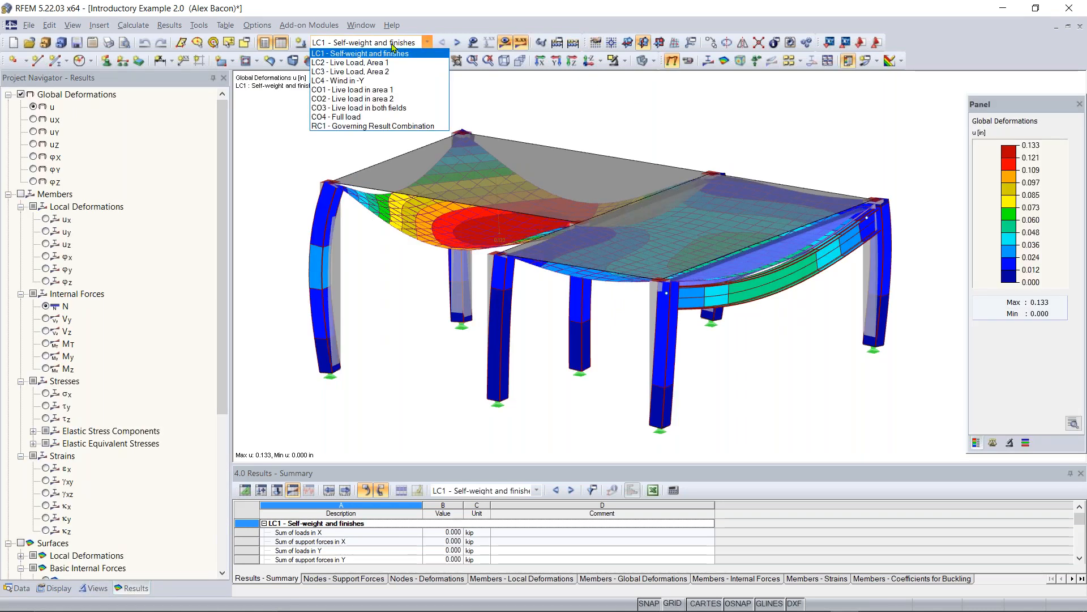
click(392, 47)
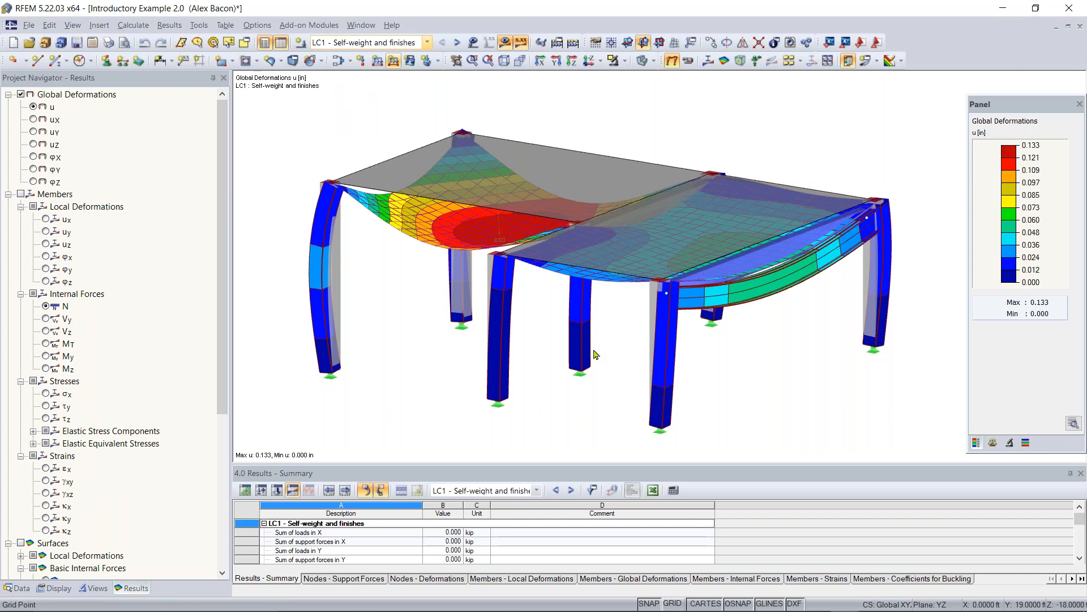
Examine the deformed model from several sides and shift the floating results panel closer to the model
ctrl+middle_drag(597, 353, 829, 354)
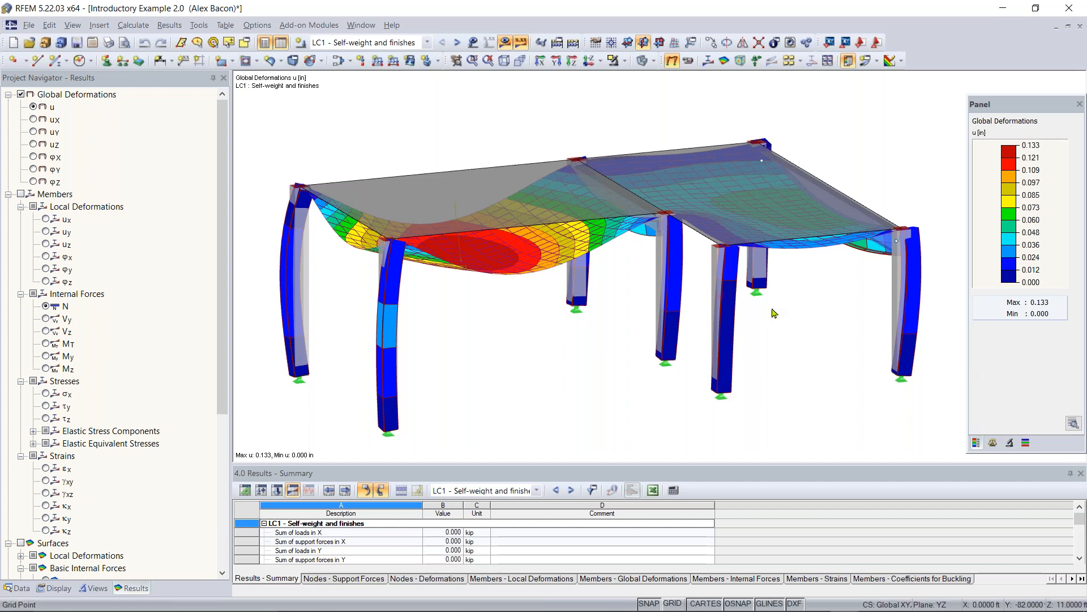
ctrl+middle_drag(766, 306, 351, 294)
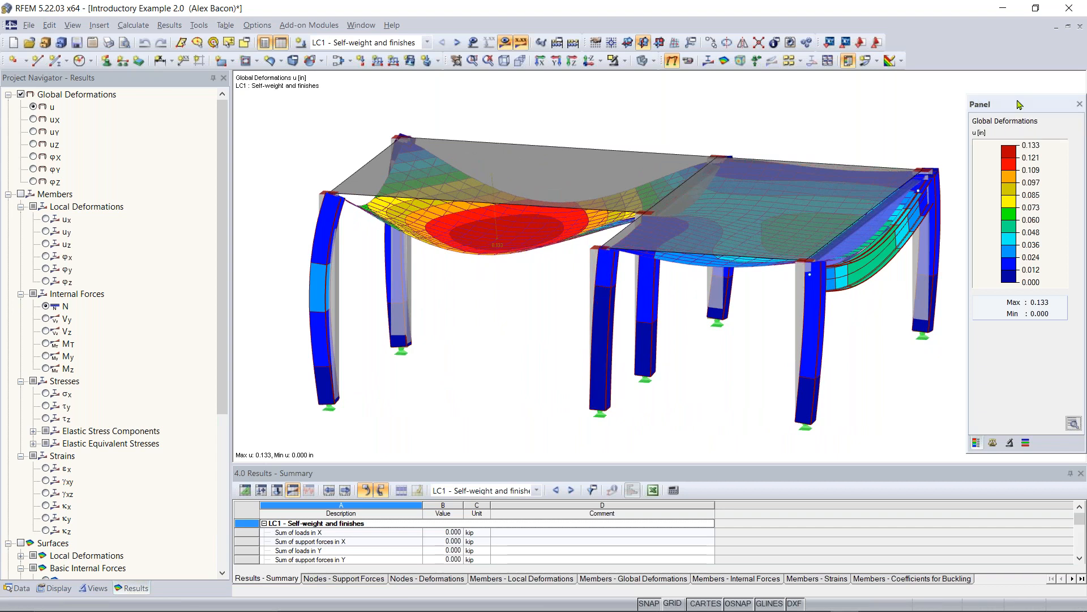
drag(1006, 108, 964, 104)
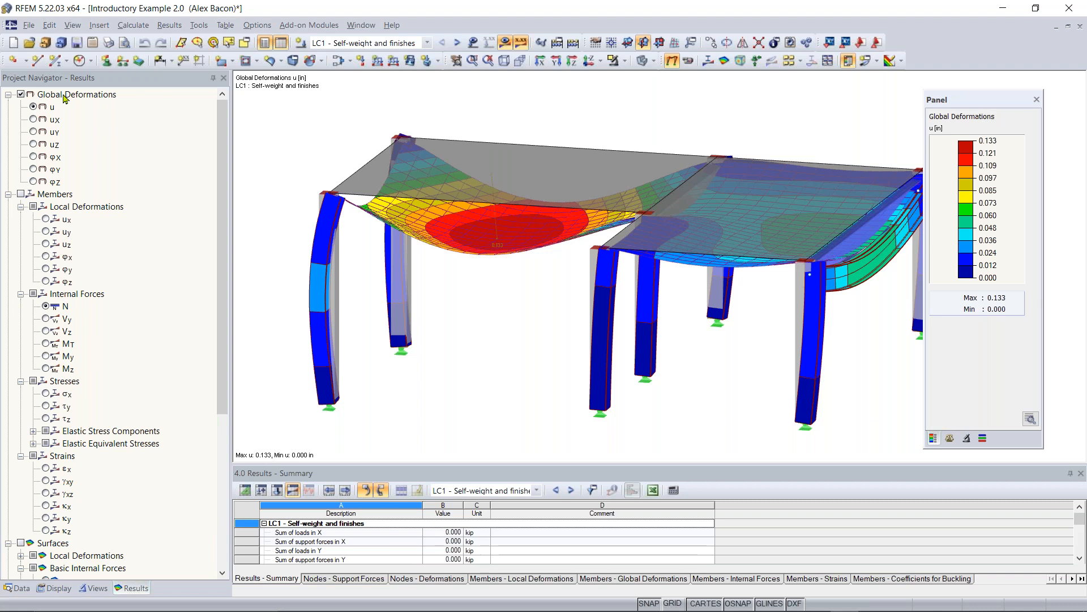
Display the member internal forces instead of the global deformations, showing the shear forces Vz and Vy in turn
click(21, 194)
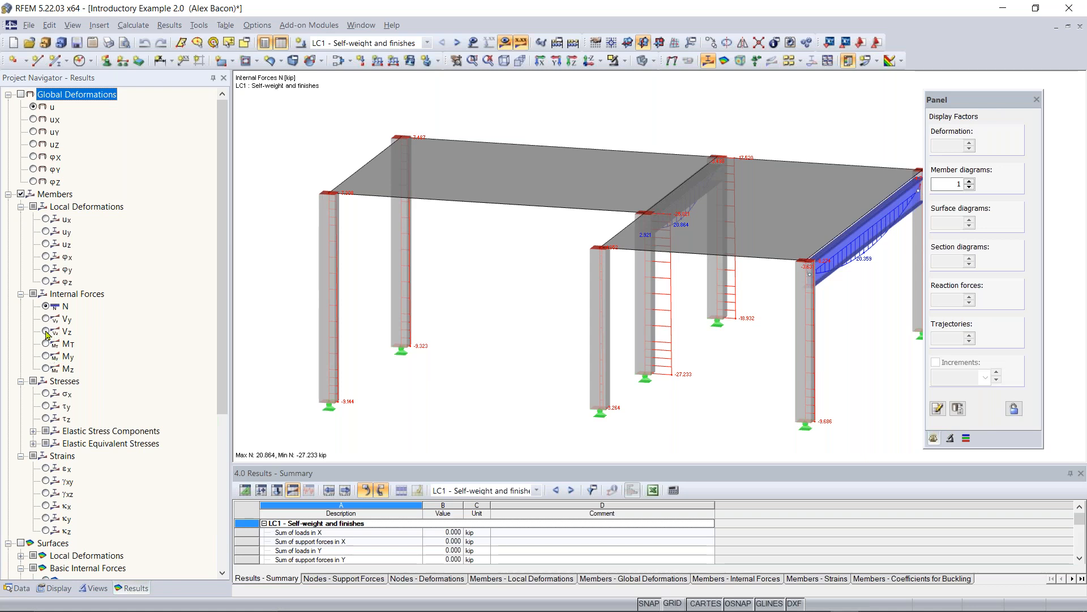
click(46, 332)
click(46, 319)
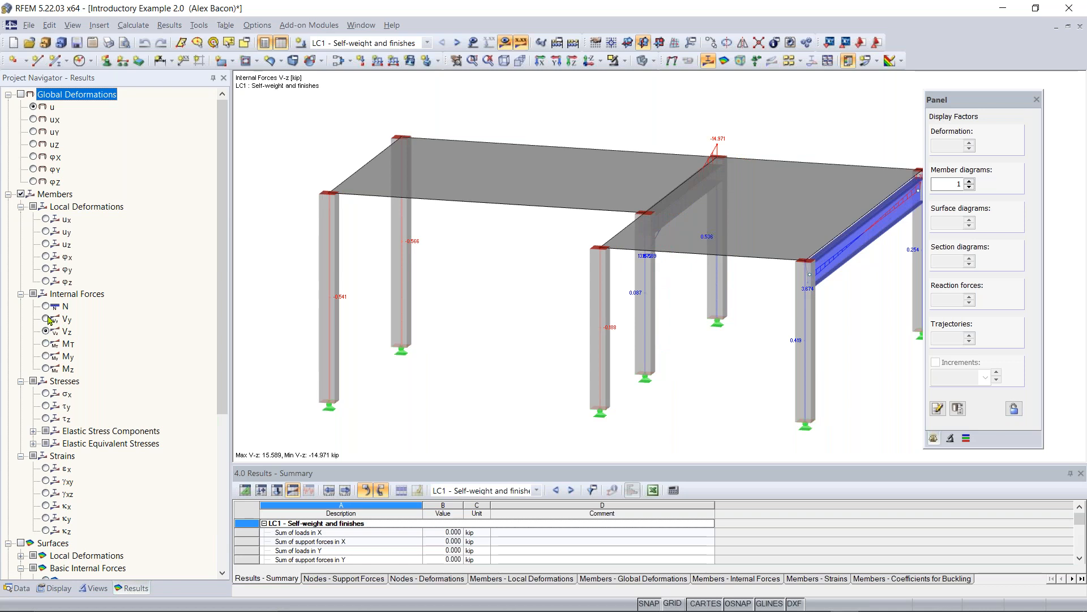
ctrl+middle_drag(563, 311, 411, 245)
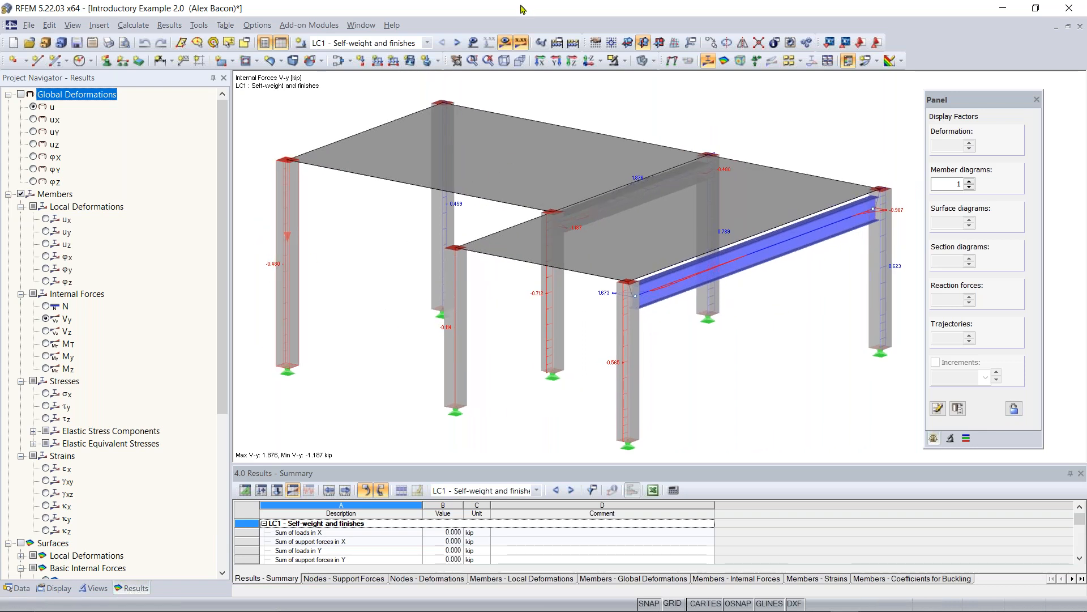
Switch the model to wireframe display and examine the Vy diagrams from several sides
click(644, 62)
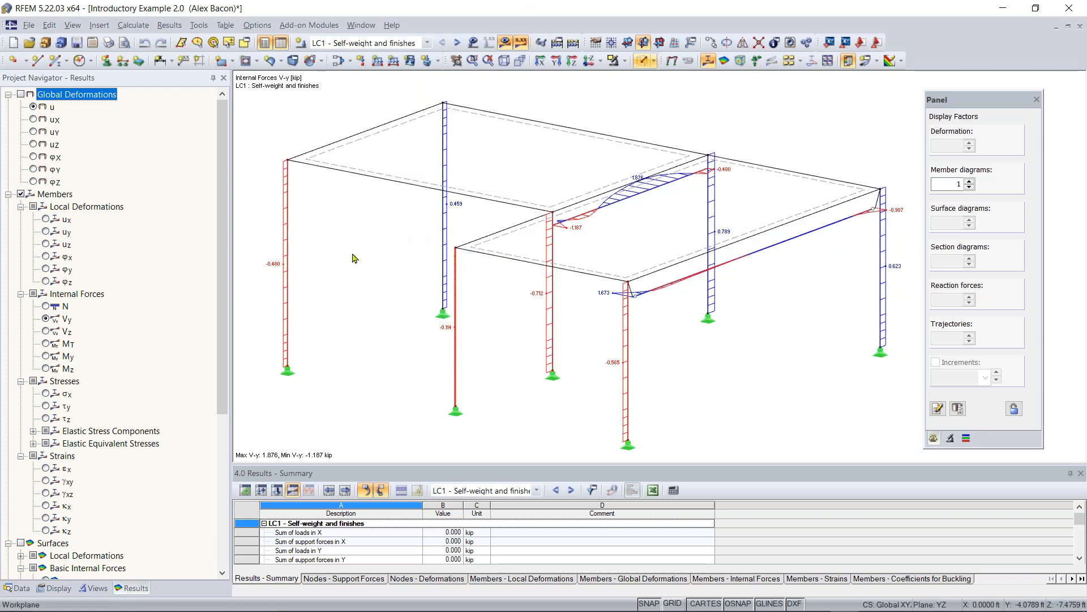
ctrl+middle_drag(668, 343, 534, 296)
ctrl+middle_drag(555, 335, 468, 294)
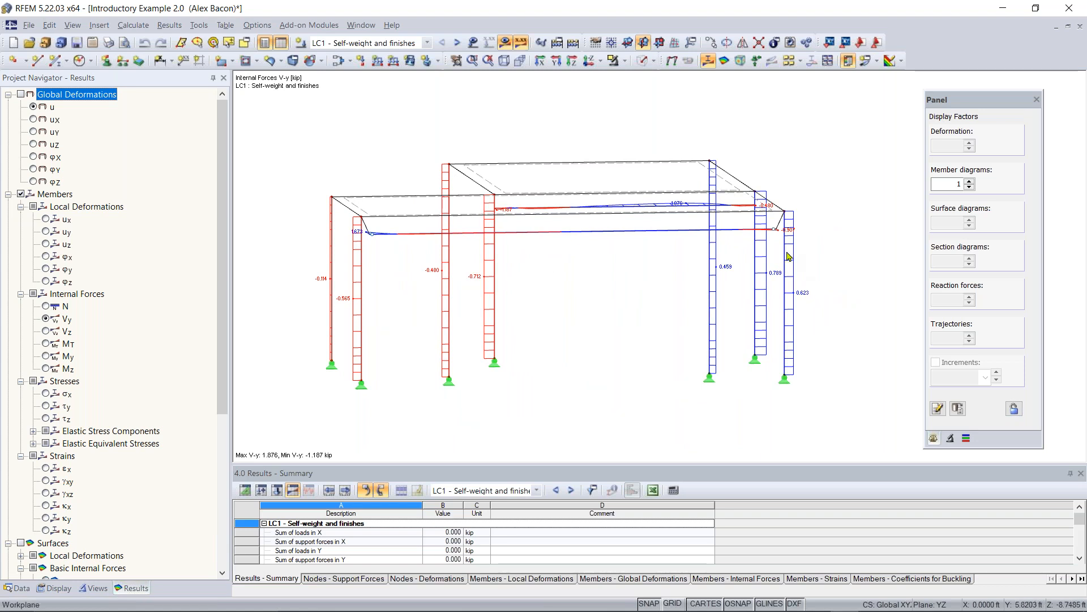
ctrl+middle_drag(583, 354, 739, 304)
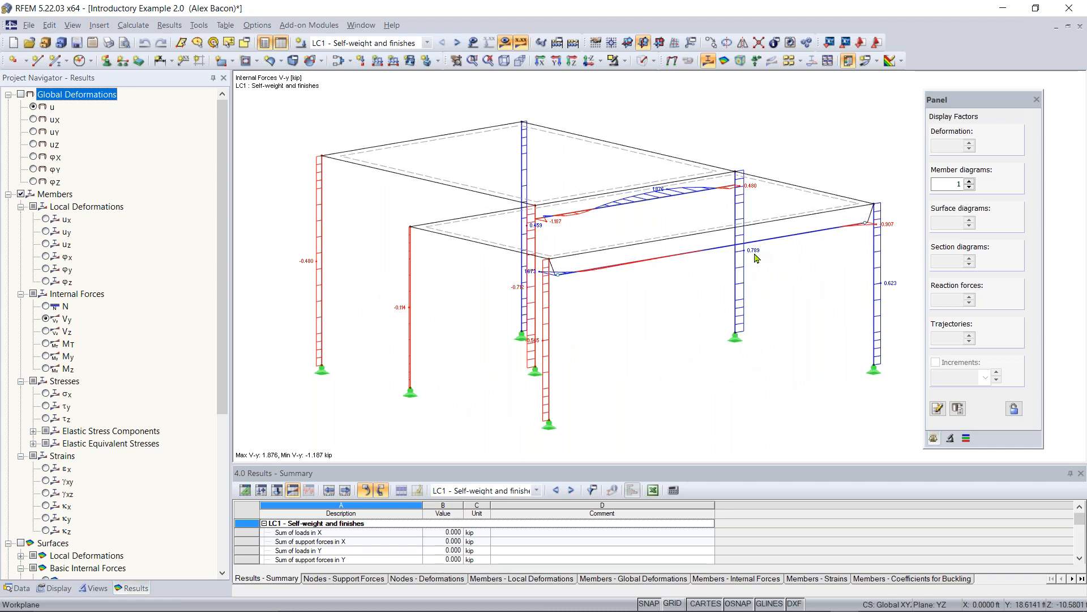
Display the member bending moments My, followed by the axial forces N, with the whole frame in view
click(46, 357)
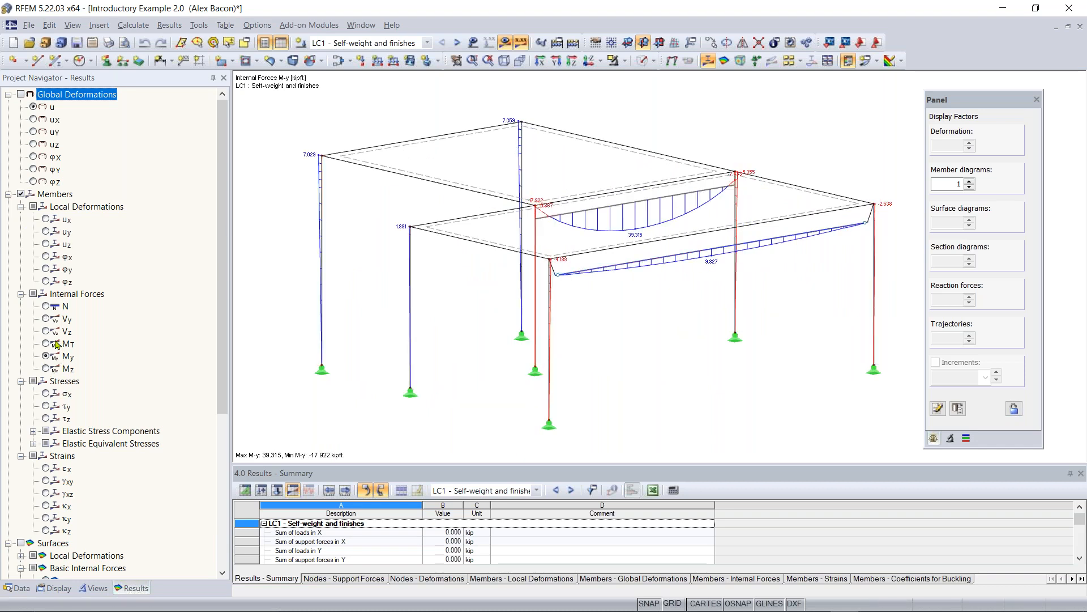
click(52, 307)
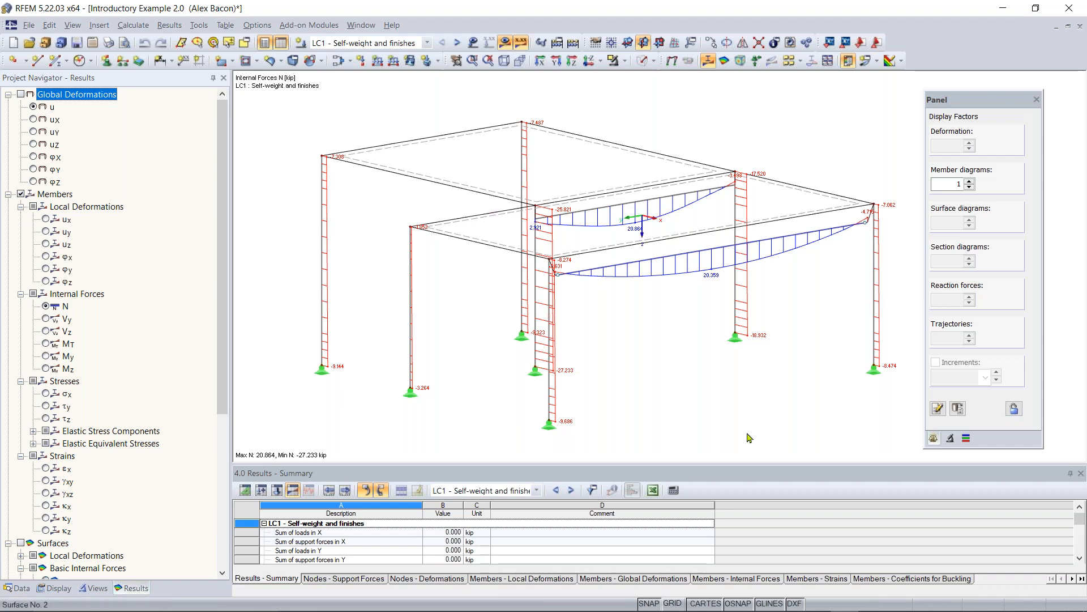
scroll(641, 359, down, 2)
middle_drag(642, 358, 632, 336)
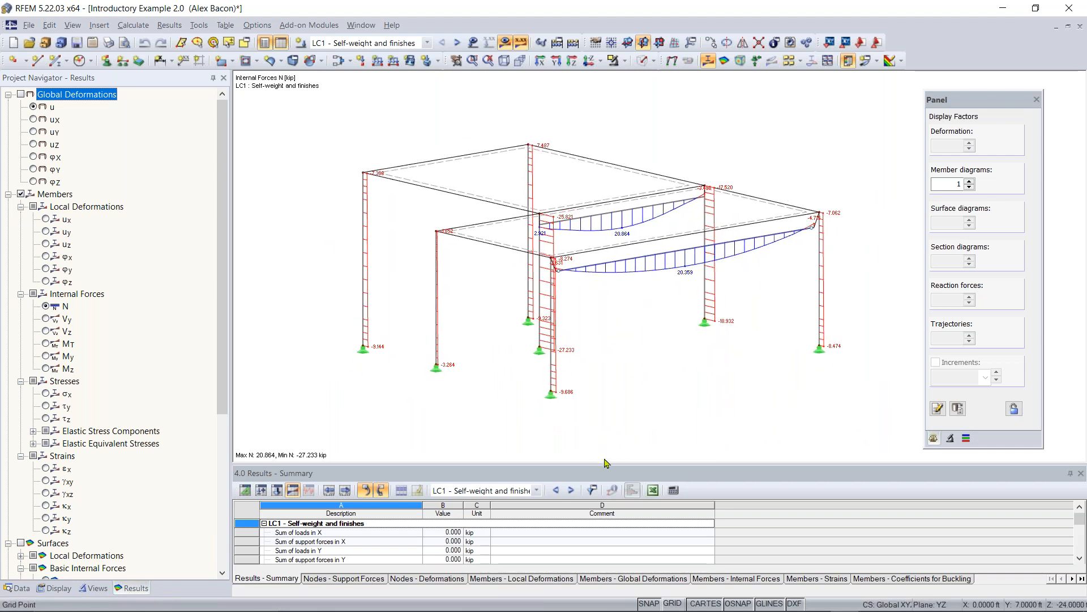
Enlarge the results summary table in height and close the floating display factors panel
drag(621, 392, 622, 392)
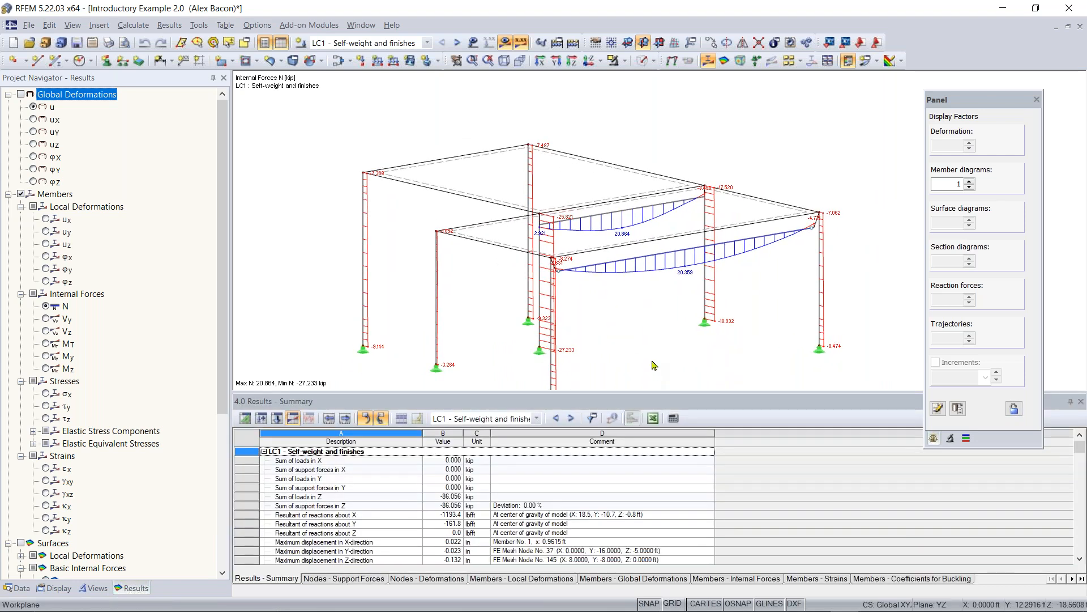
ctrl+middle_drag(640, 275, 704, 308)
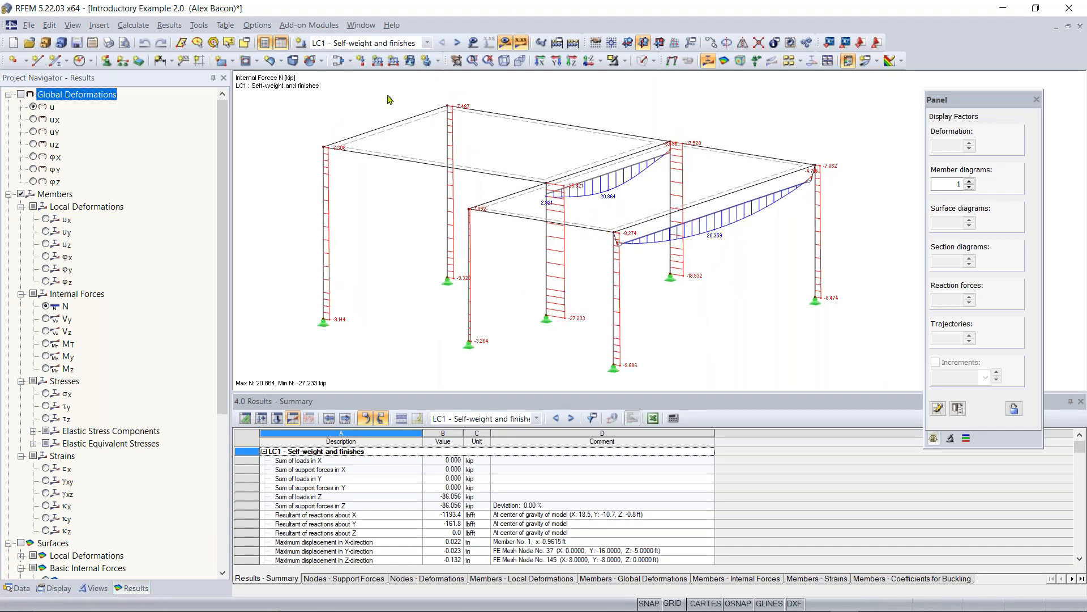
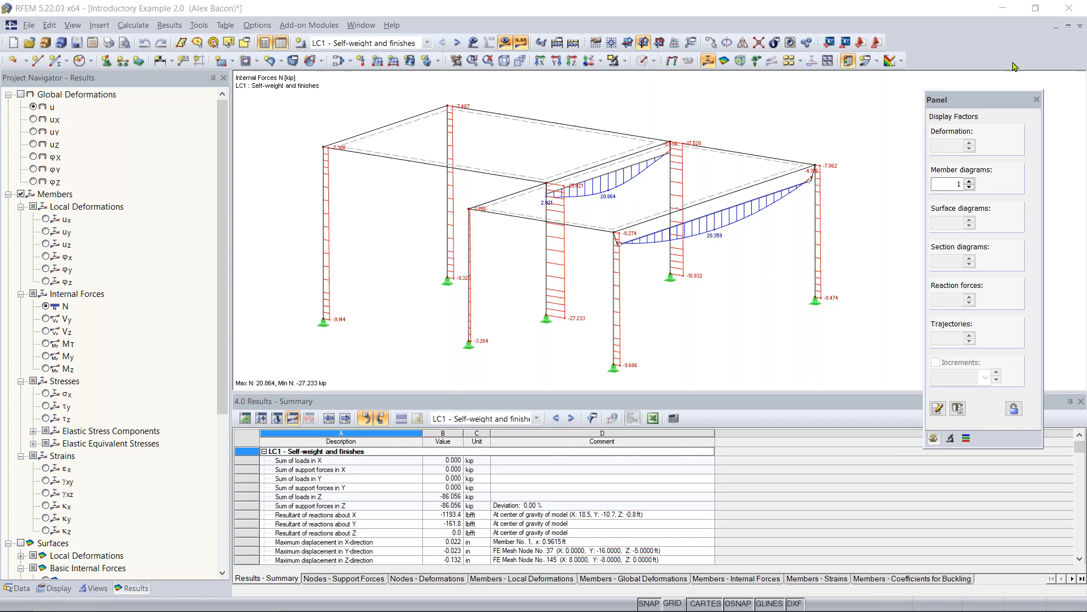
click(1037, 100)
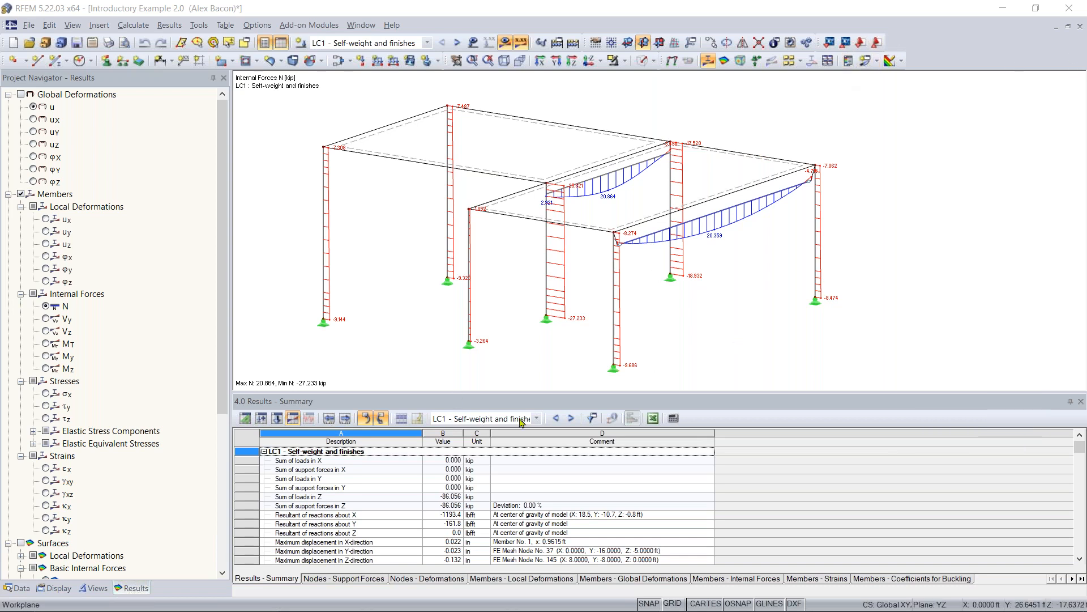
Hide and redisplay the project navigator and the results table, leaving the table hidden and the frame centred
click(281, 44)
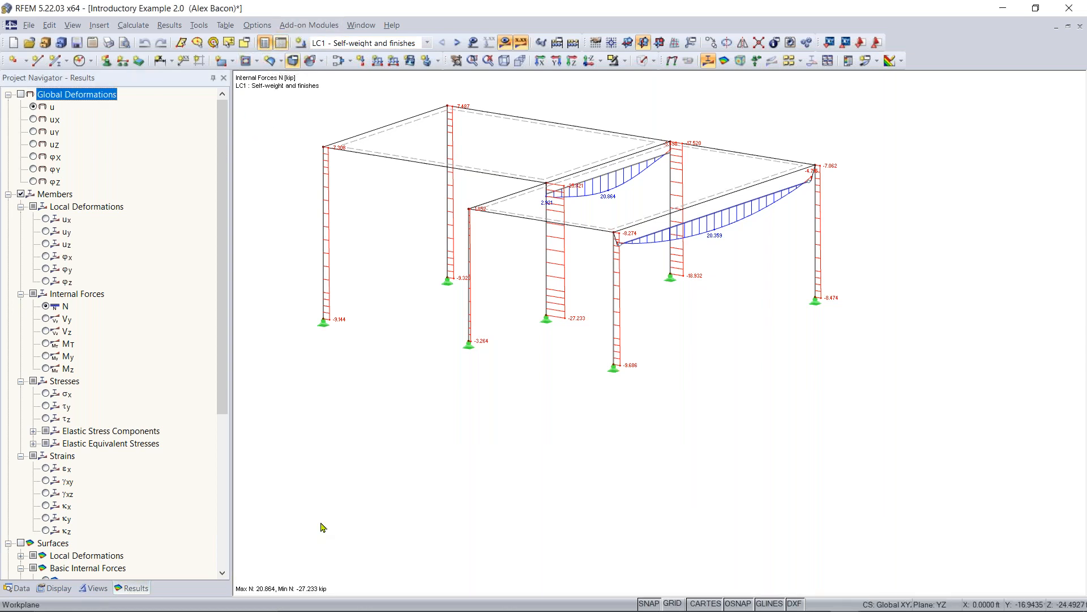
click(264, 46)
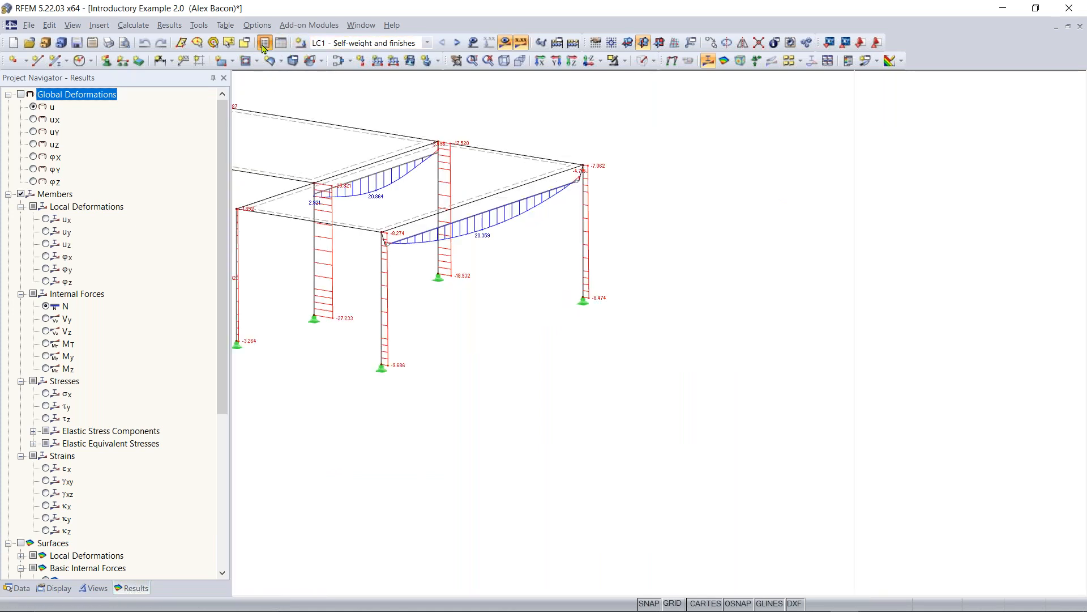
click(267, 46)
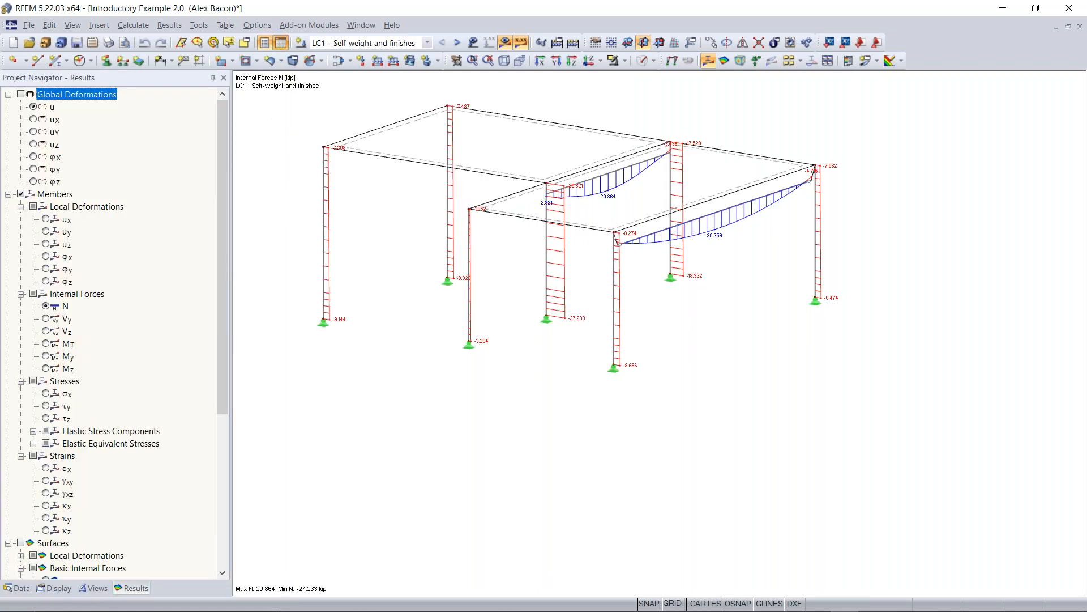
click(280, 43)
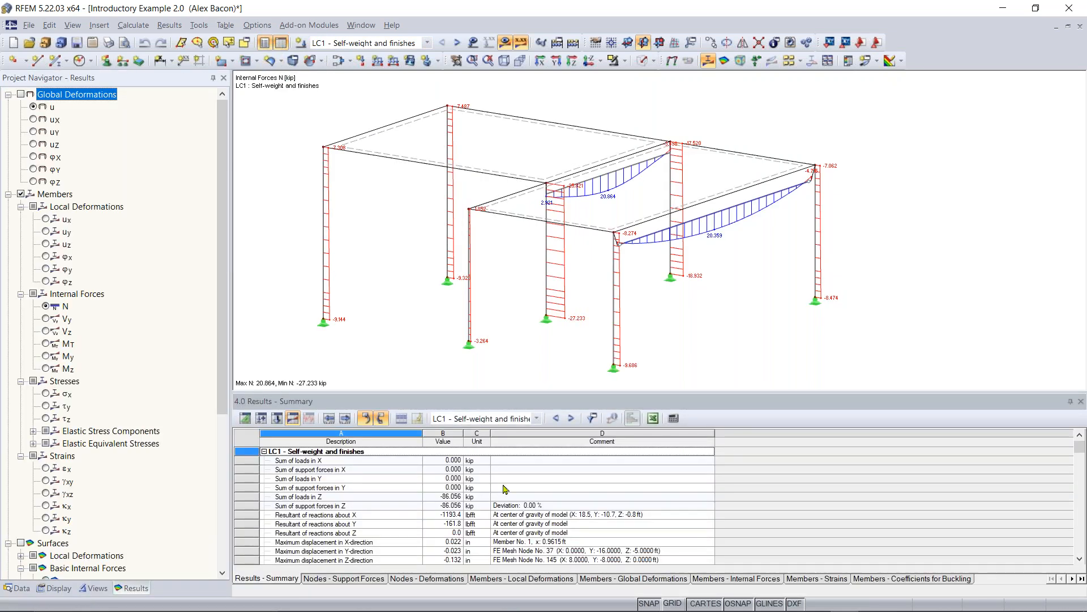
click(280, 43)
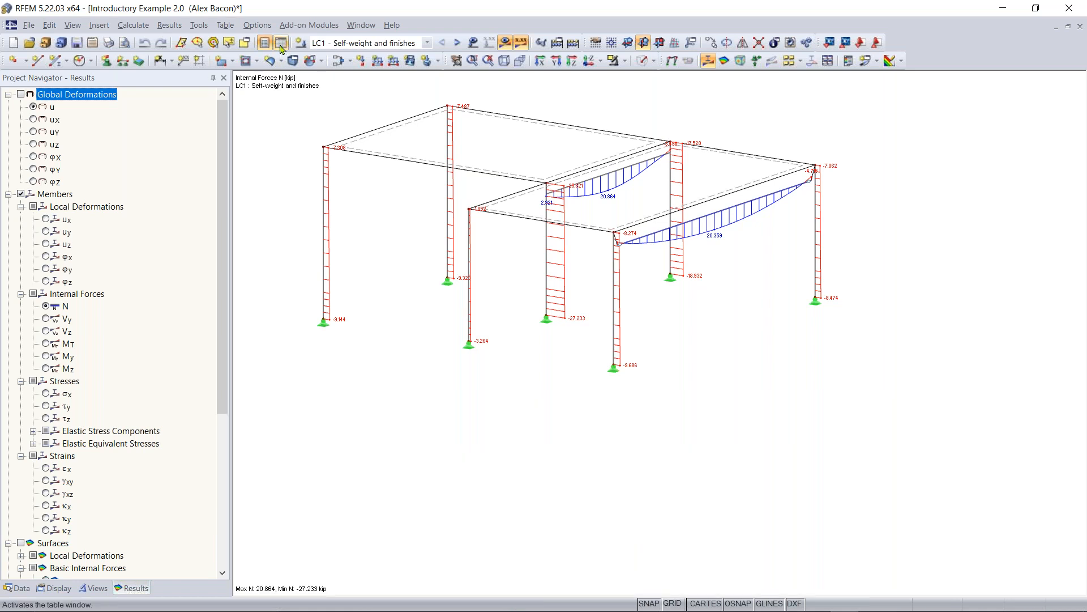
middle_drag(508, 374, 658, 387)
scroll(626, 403, up, 2)
scroll(624, 402, down, 1)
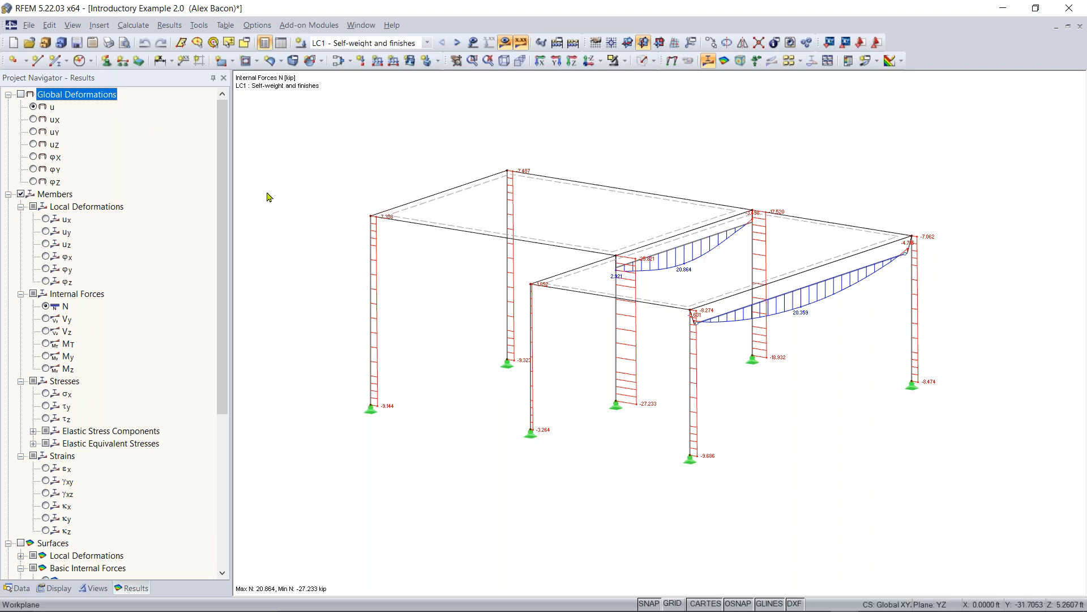
Start a new model and name it "Continous Model" in its general data
click(29, 26)
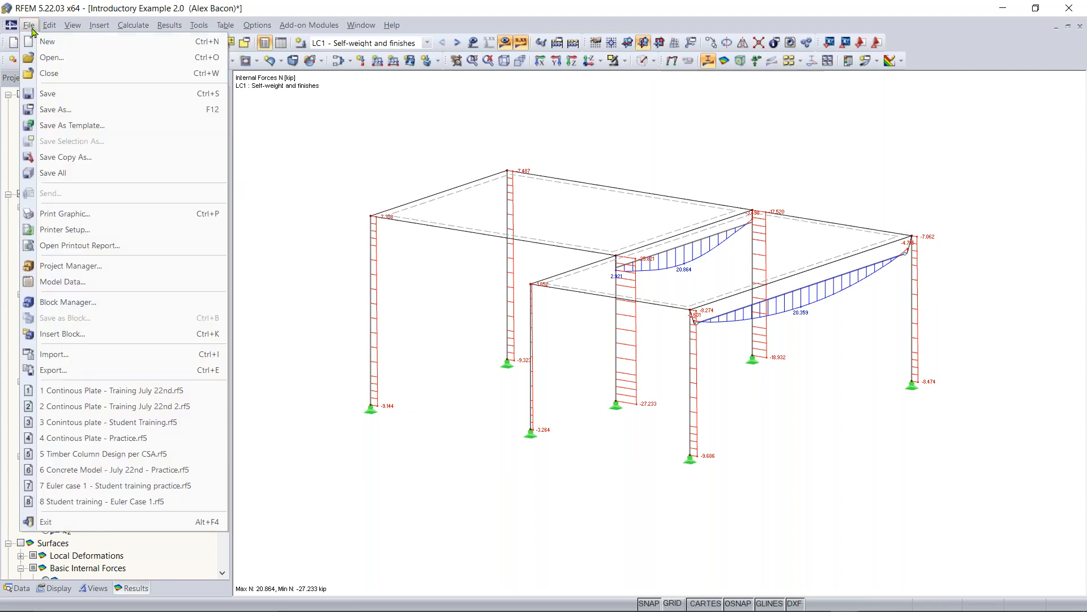
click(36, 43)
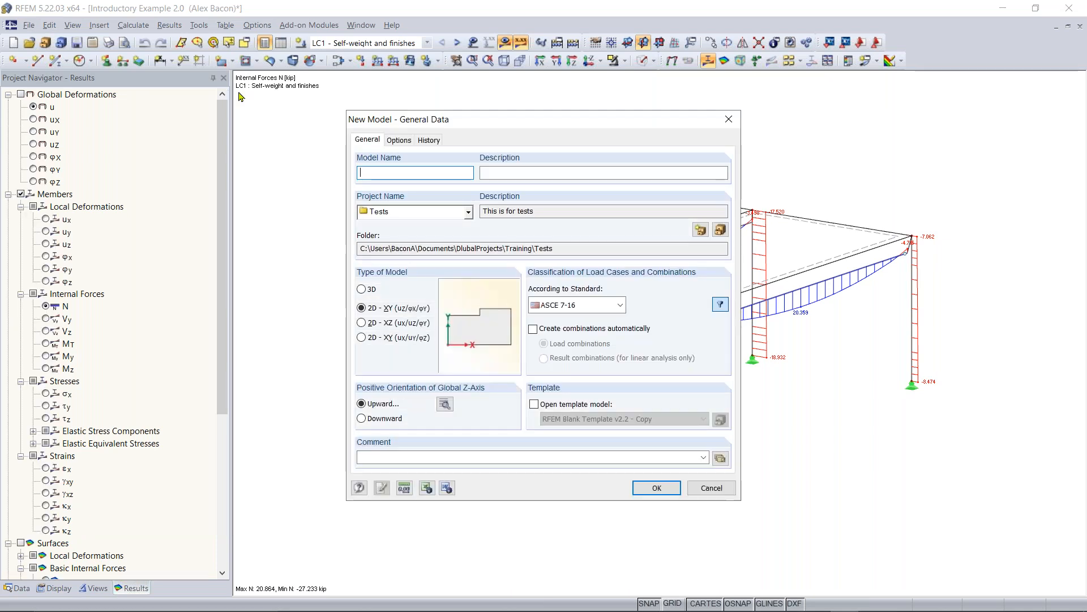
mouse_move(490, 120)
mouse_down()
mouse_move(532, 123)
mouse_move(456, 103)
mouse_move(504, 123)
mouse_up()
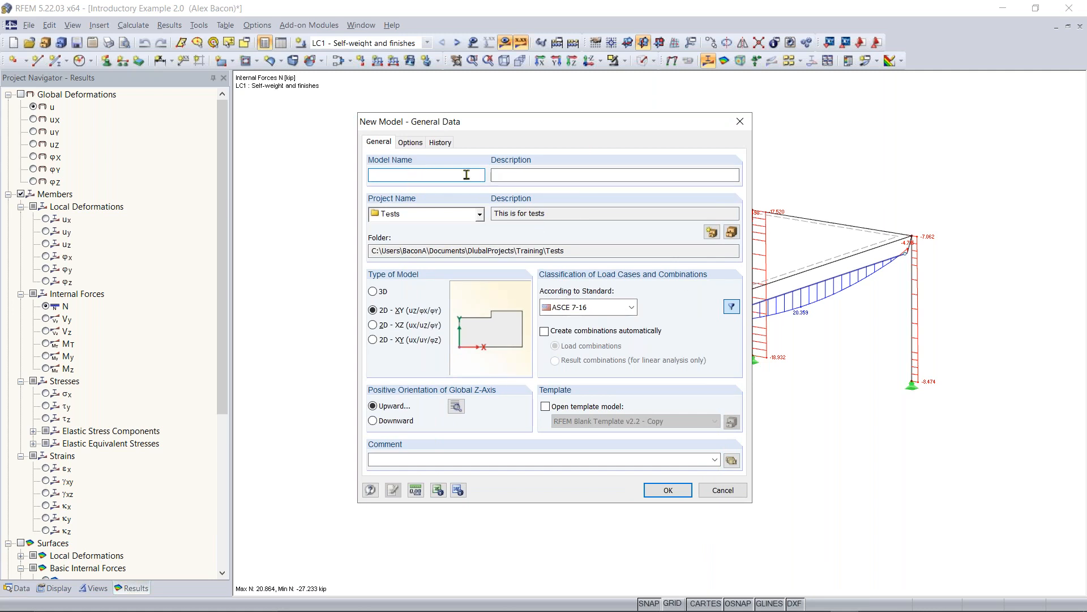
text(Con)
key(BackSpace)
key(BackSpace)
text(Continous Model)
click(564, 174)
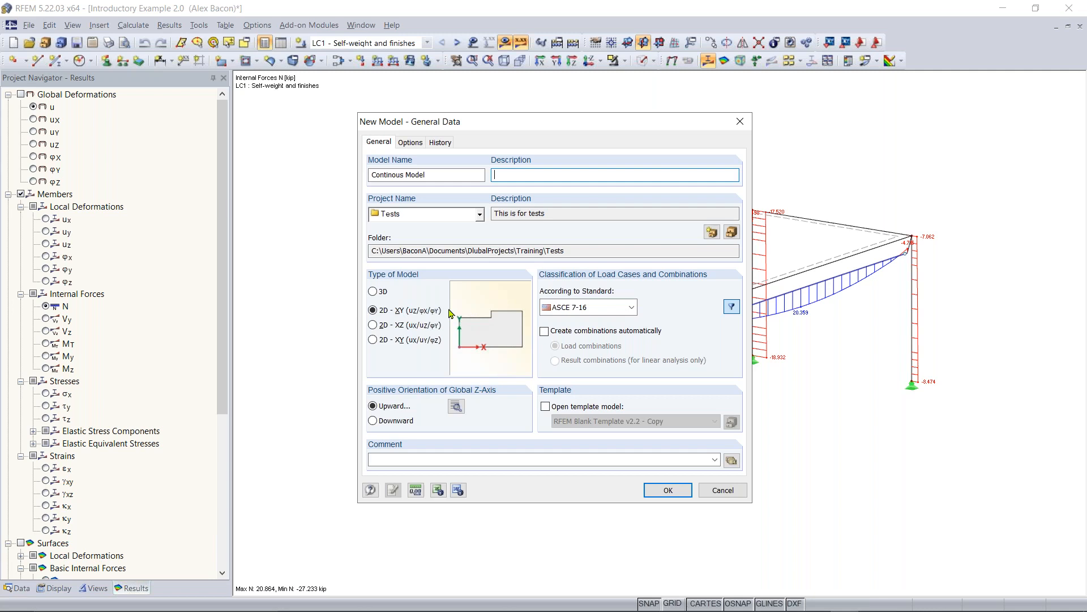
Set the new model's type to 3D and review the available load standards, keeping ASCE 7-16
click(373, 292)
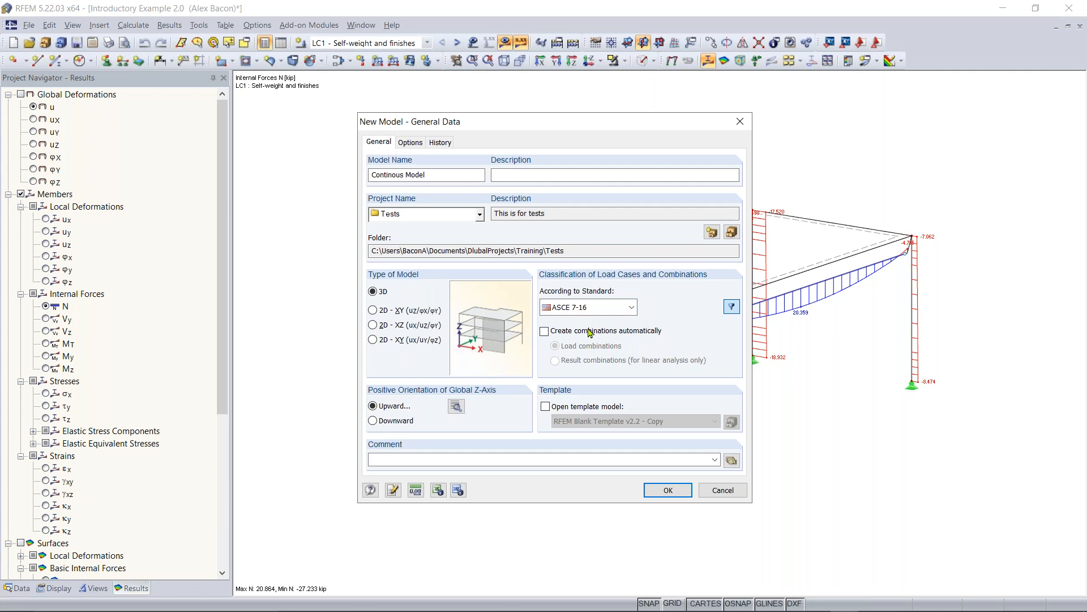
click(631, 309)
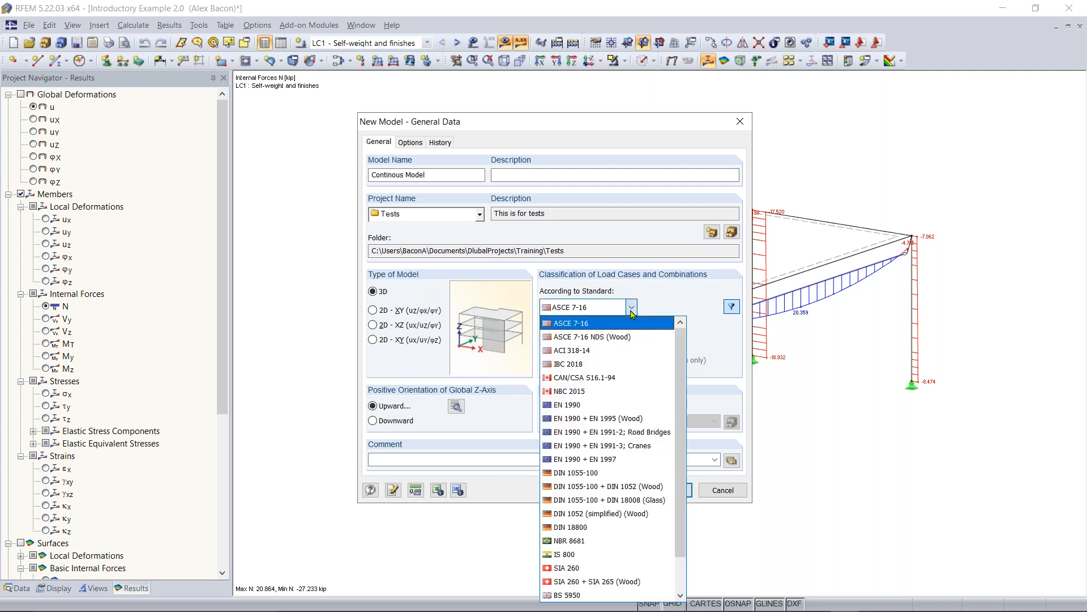
scroll(681, 350, down, 1)
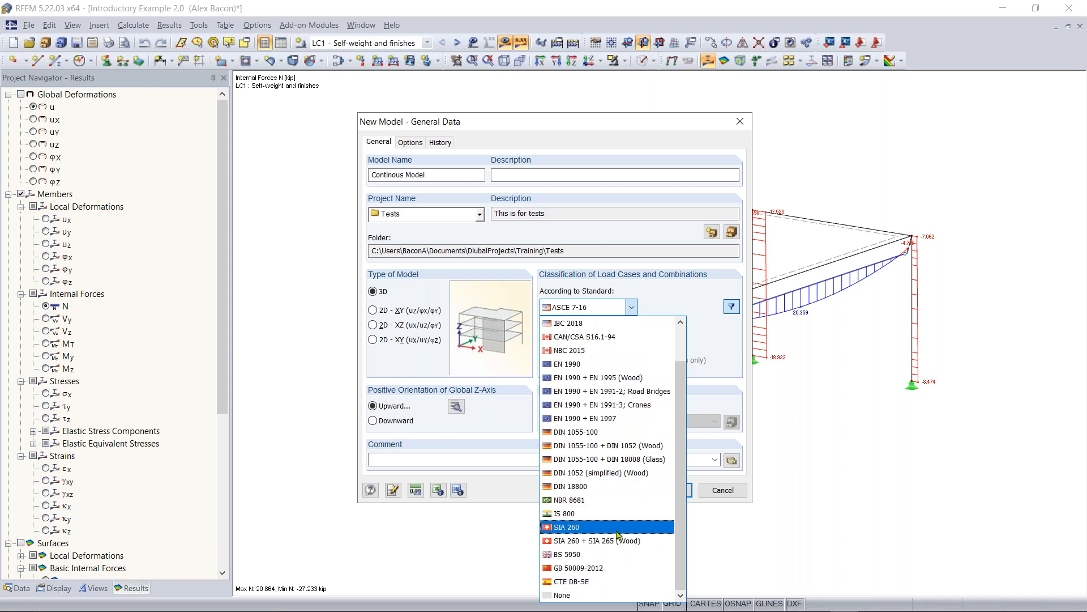
click(631, 307)
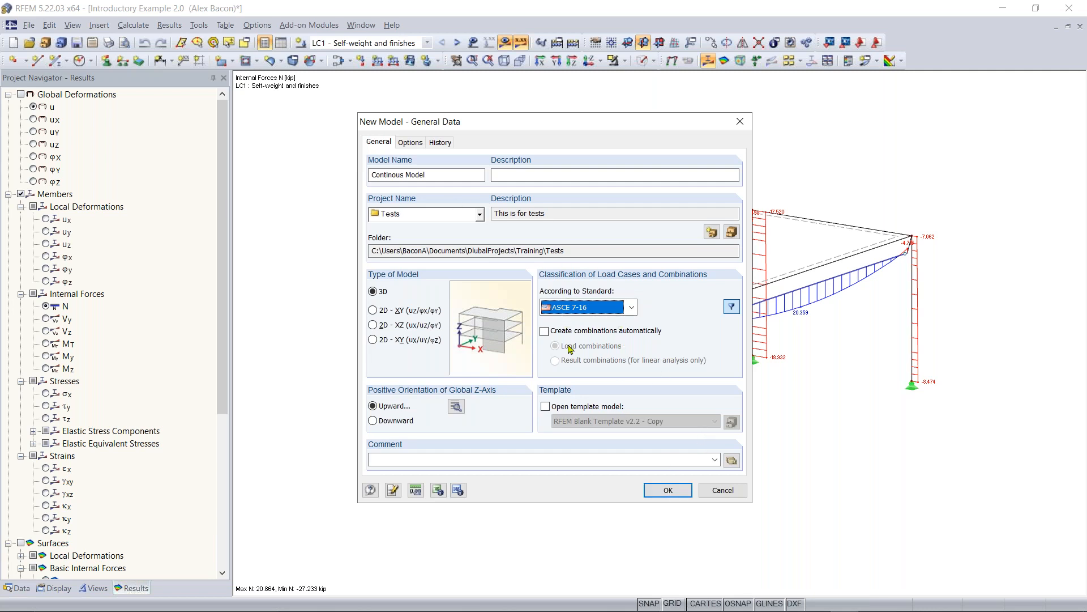
Review the units and decimal places along with the Metric and Imperial profiles, keeping the current imperial units
click(416, 490)
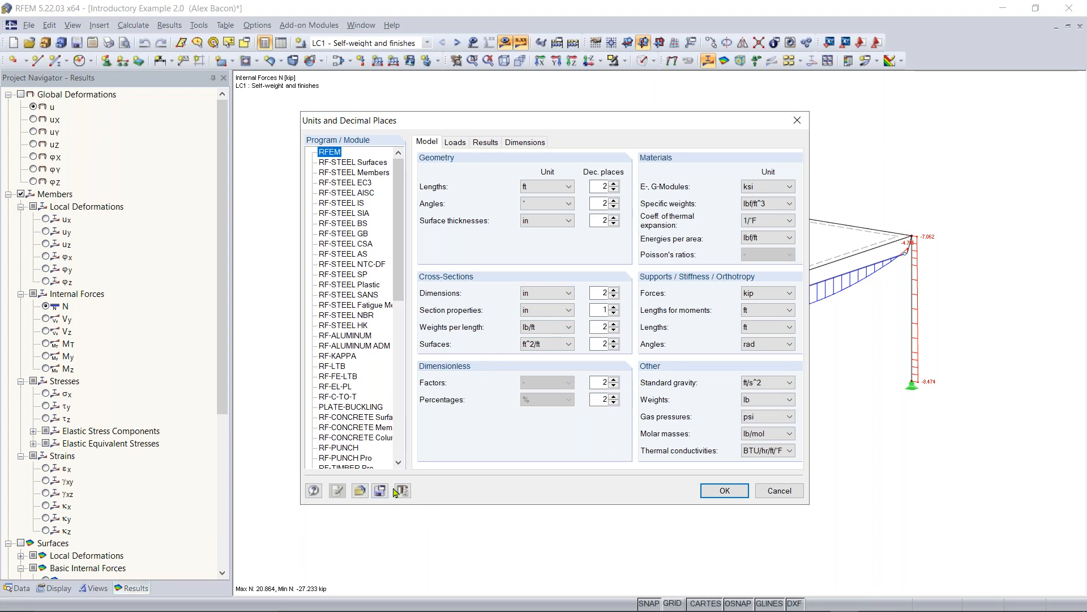
click(360, 492)
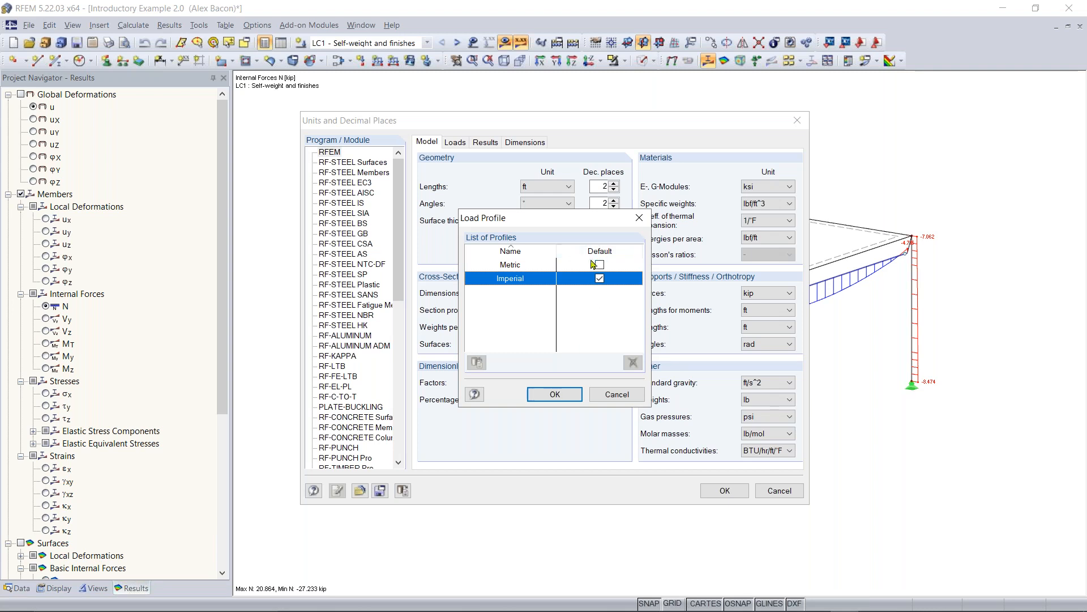
click(507, 266)
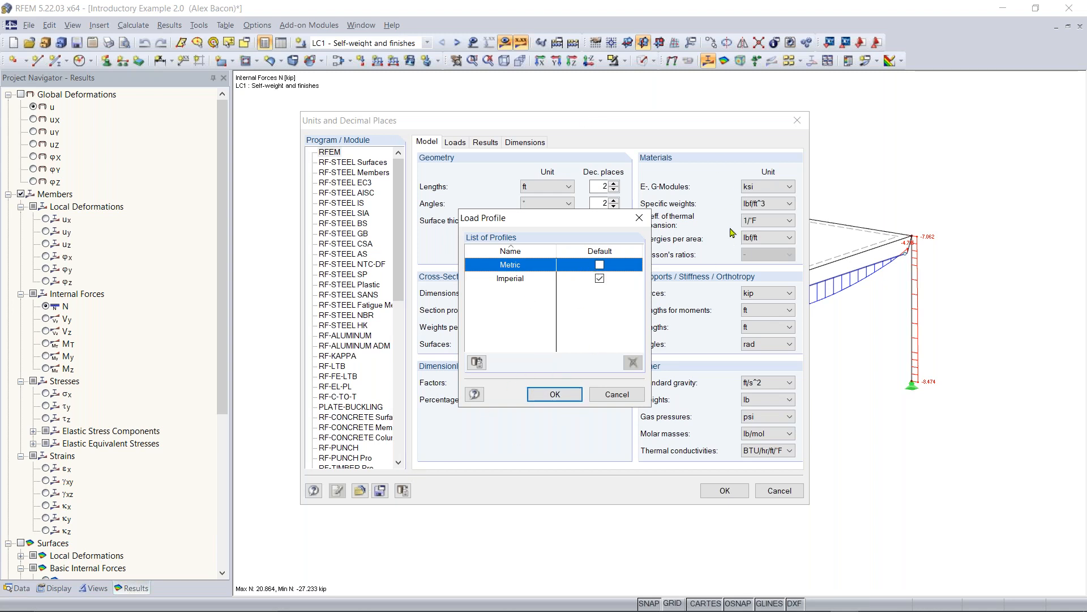
click(617, 394)
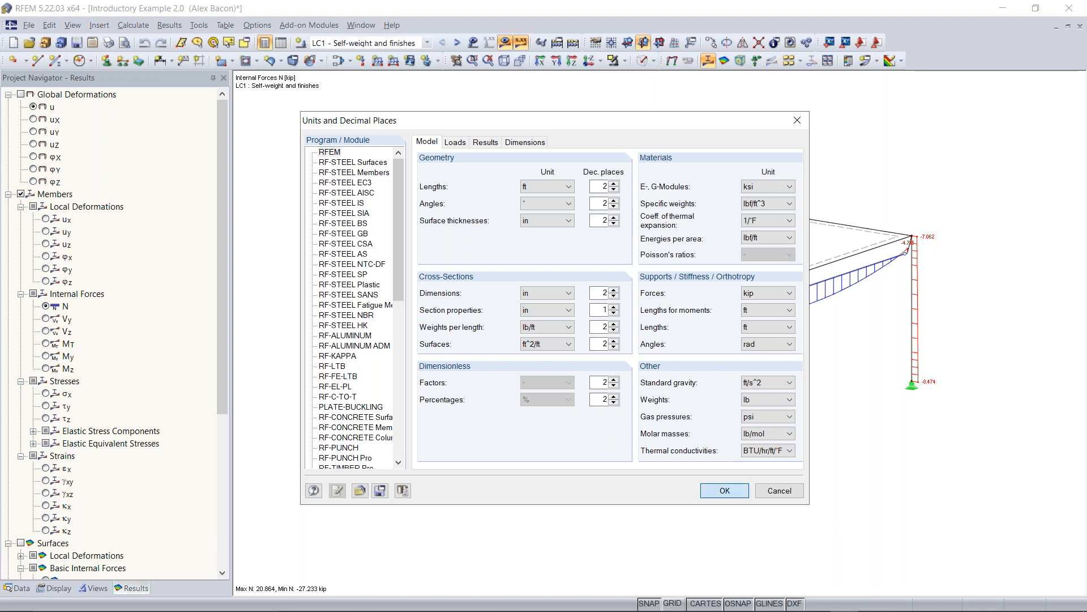
click(725, 490)
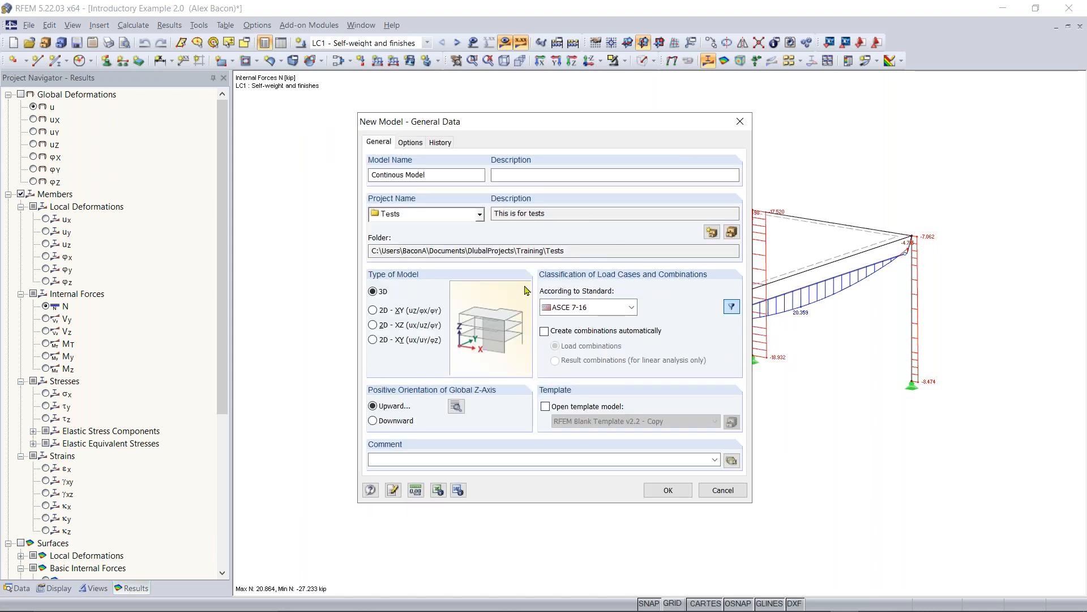
Accept the general data to create the new 3D model and enlarge its empty work plane around the origin
click(668, 490)
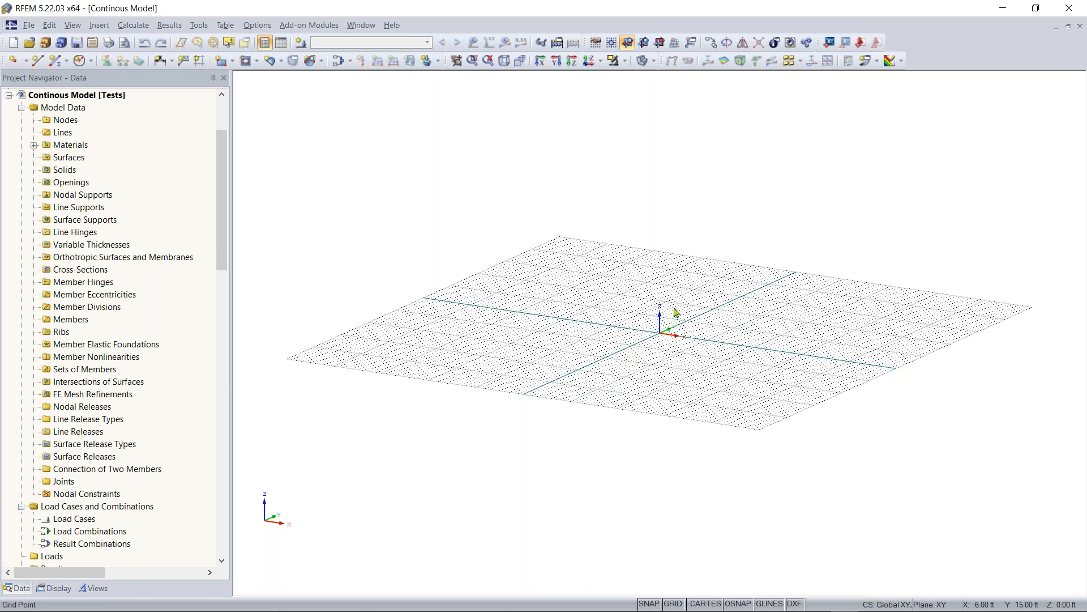
middle_drag(711, 321, 651, 356)
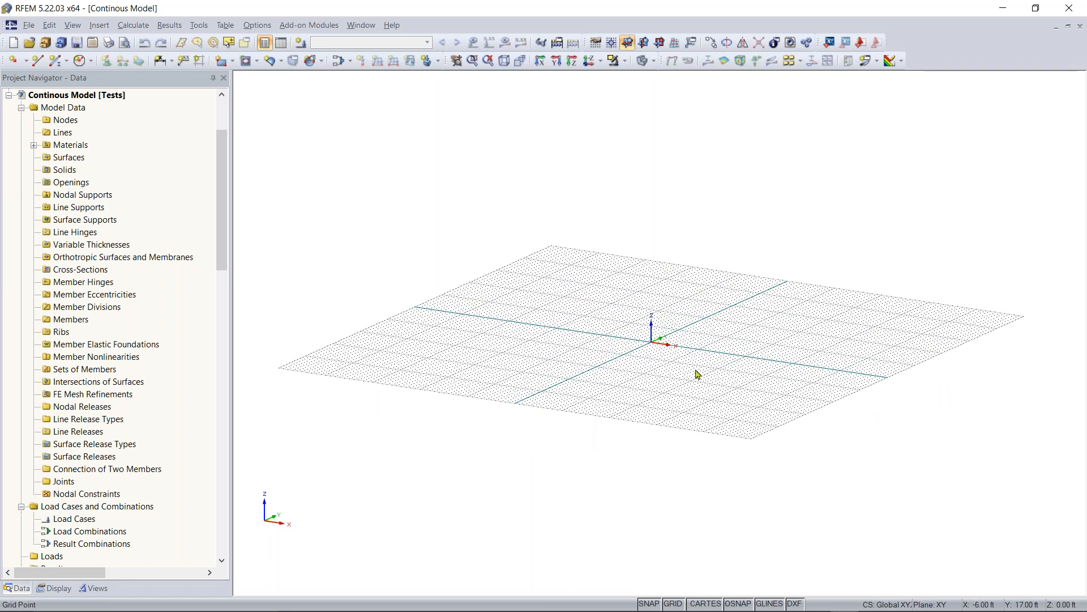
middle_drag(678, 352, 546, 389)
scroll(546, 388, up, 4)
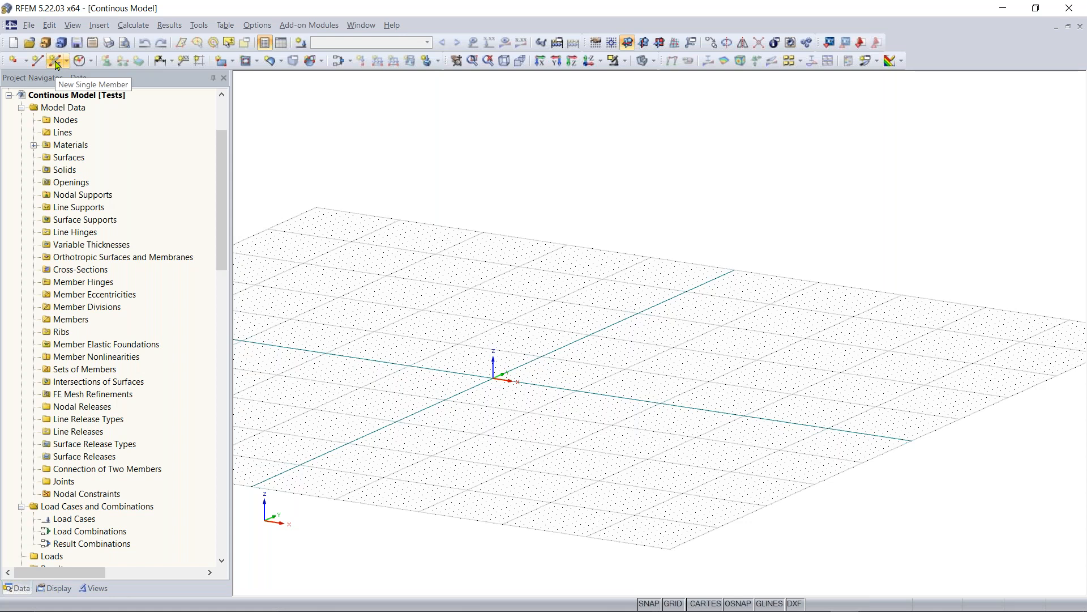
View the new single member settings without creating one, and start defining a new rectangular surface
click(56, 63)
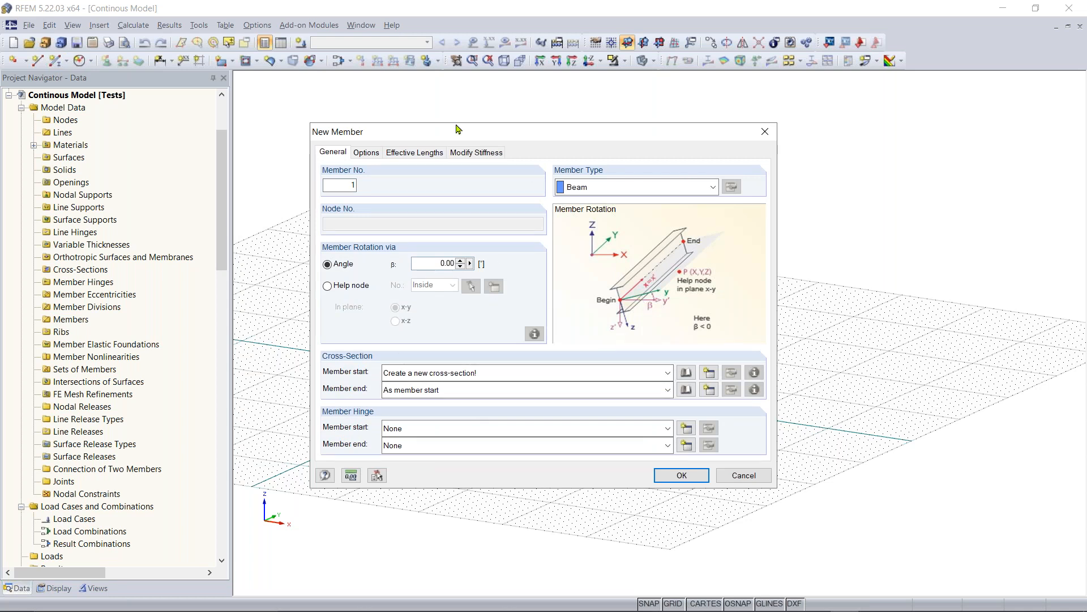
click(765, 133)
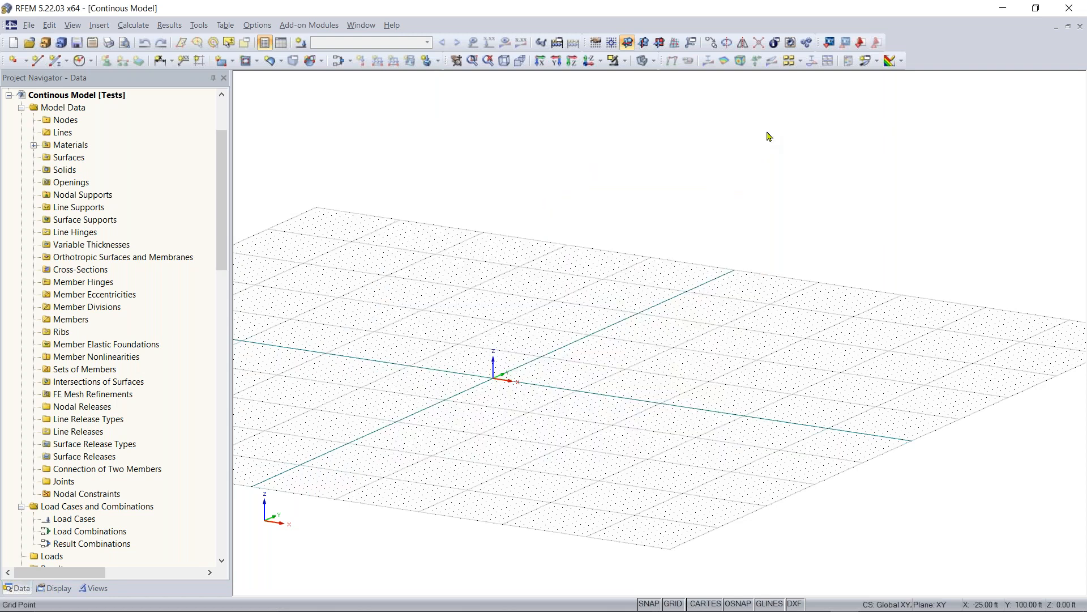
click(222, 63)
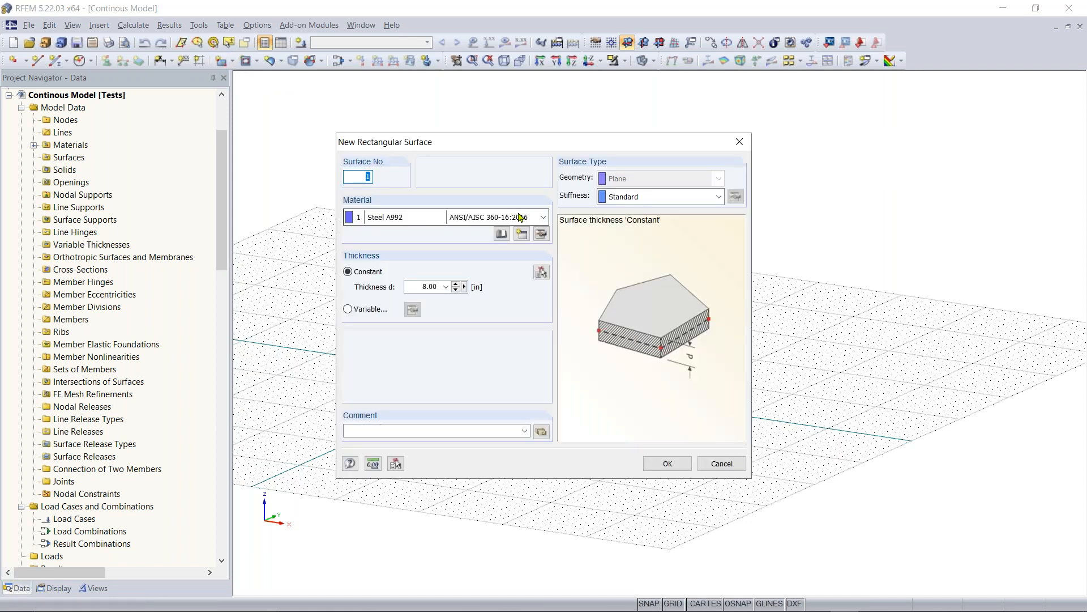
drag(544, 142, 569, 144)
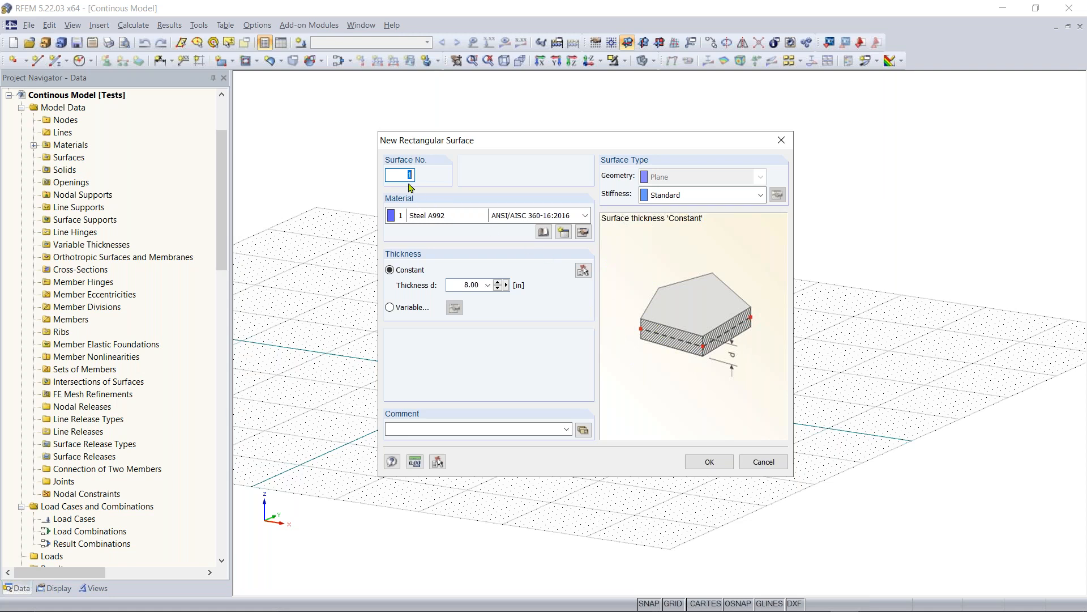
drag(402, 174, 423, 175)
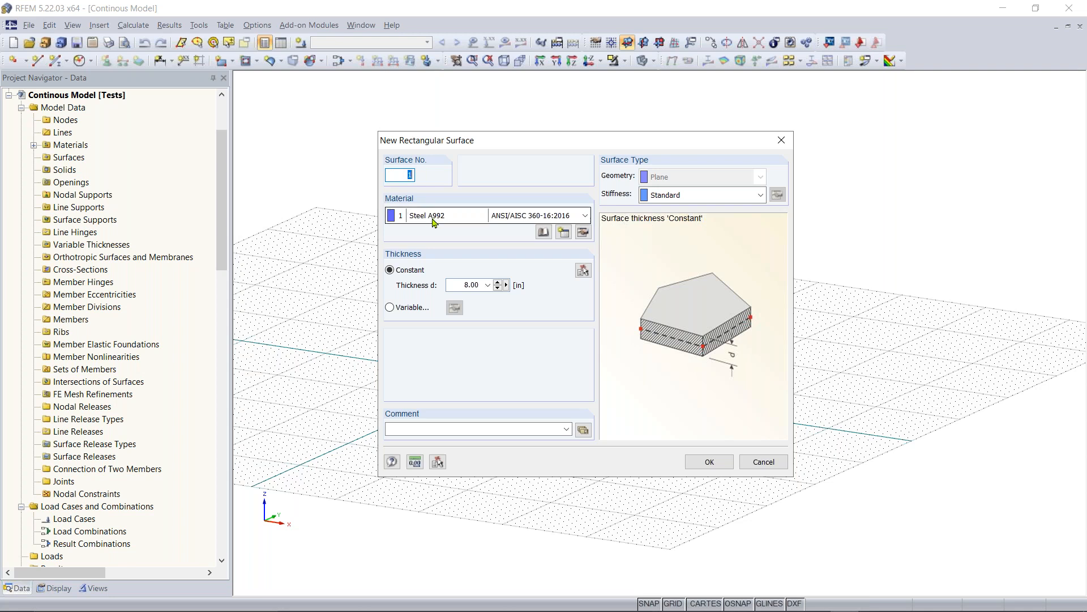
click(458, 216)
click(456, 231)
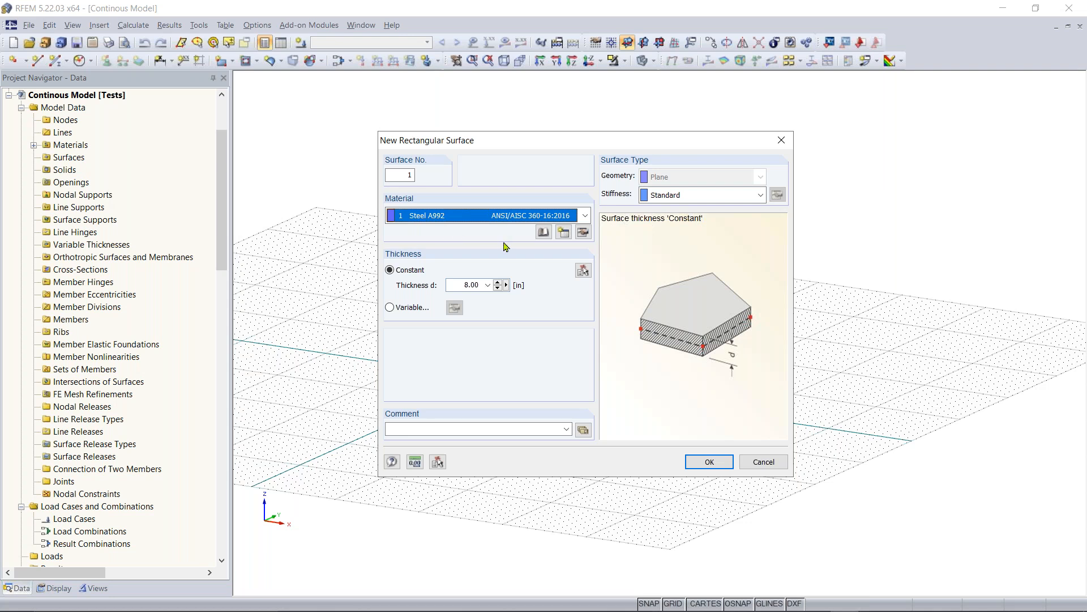
Open the material library for the surface and filter it to the Concrete category group and Concrete category
click(543, 233)
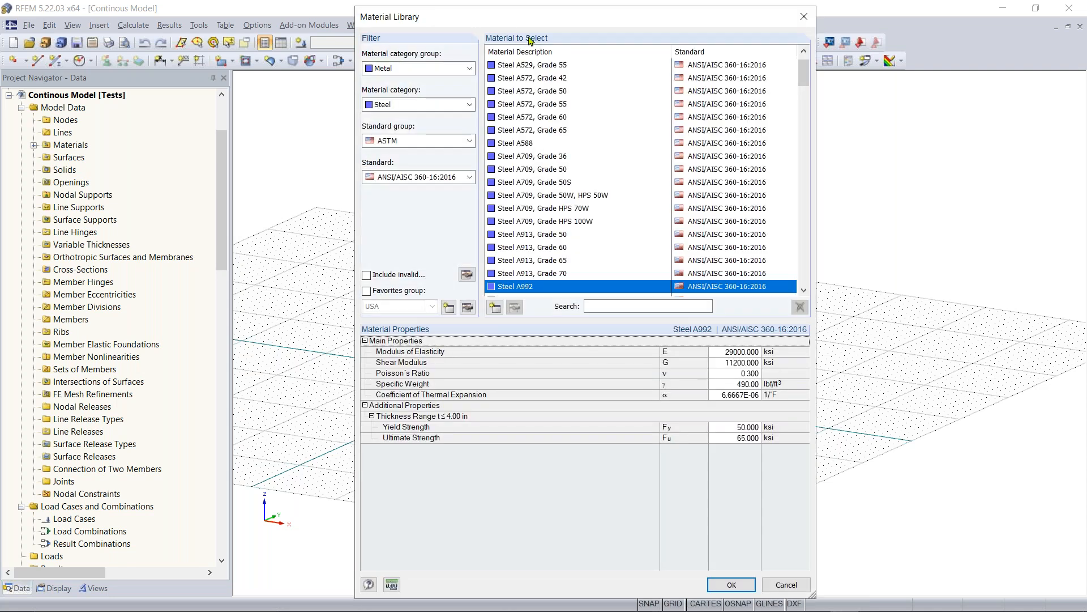
drag(529, 14, 529, 15)
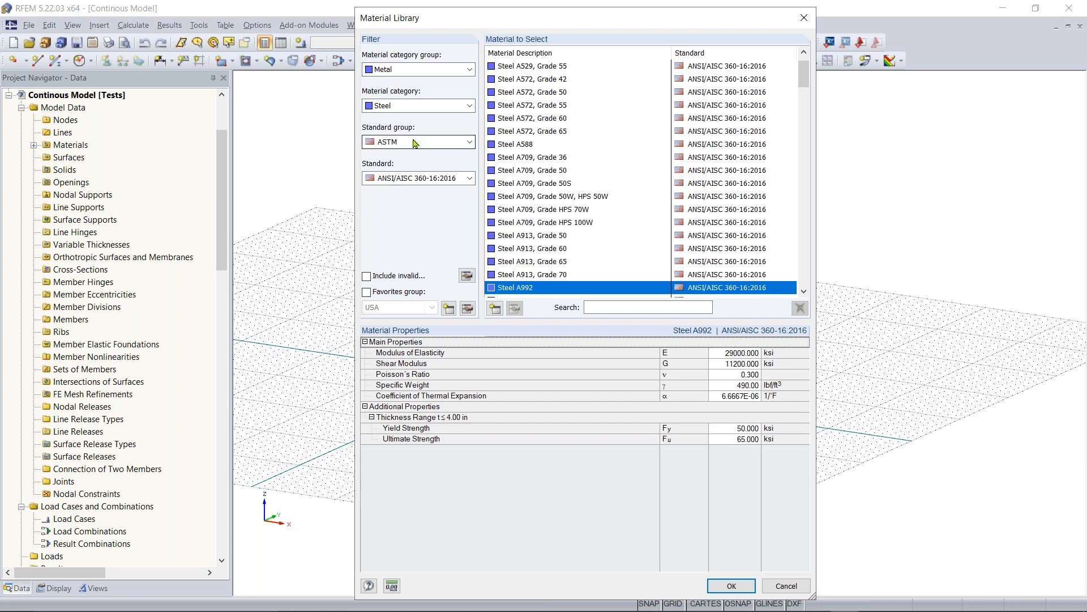
click(420, 69)
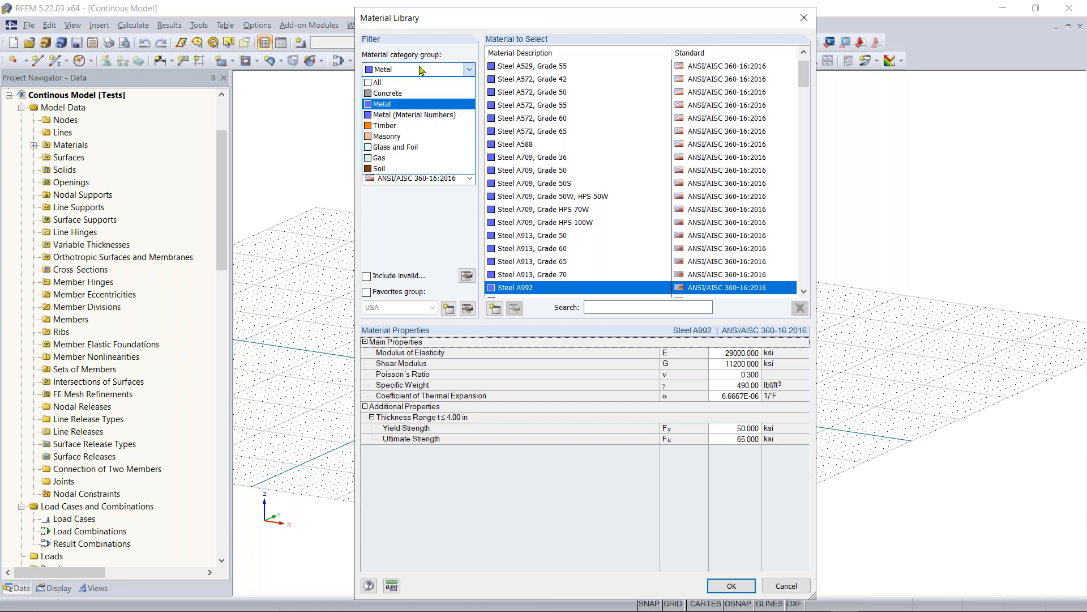
click(404, 94)
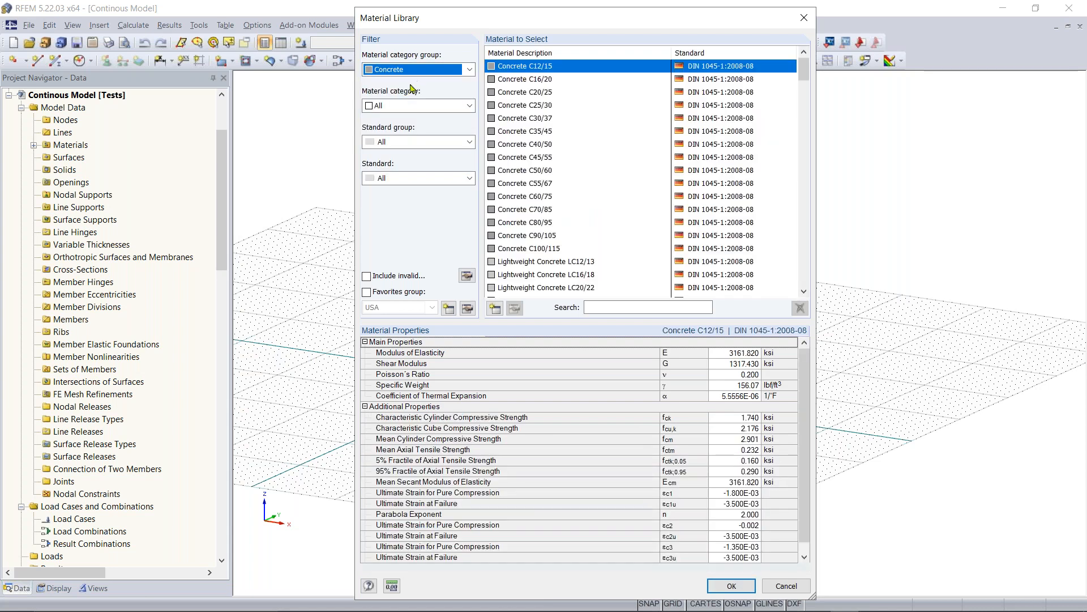
click(431, 106)
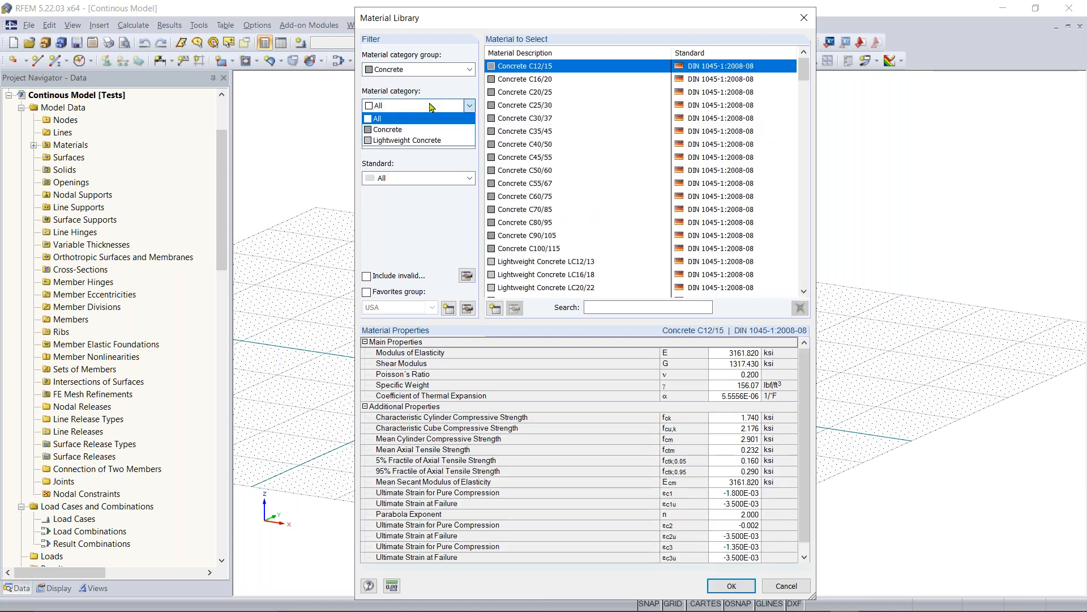
click(418, 129)
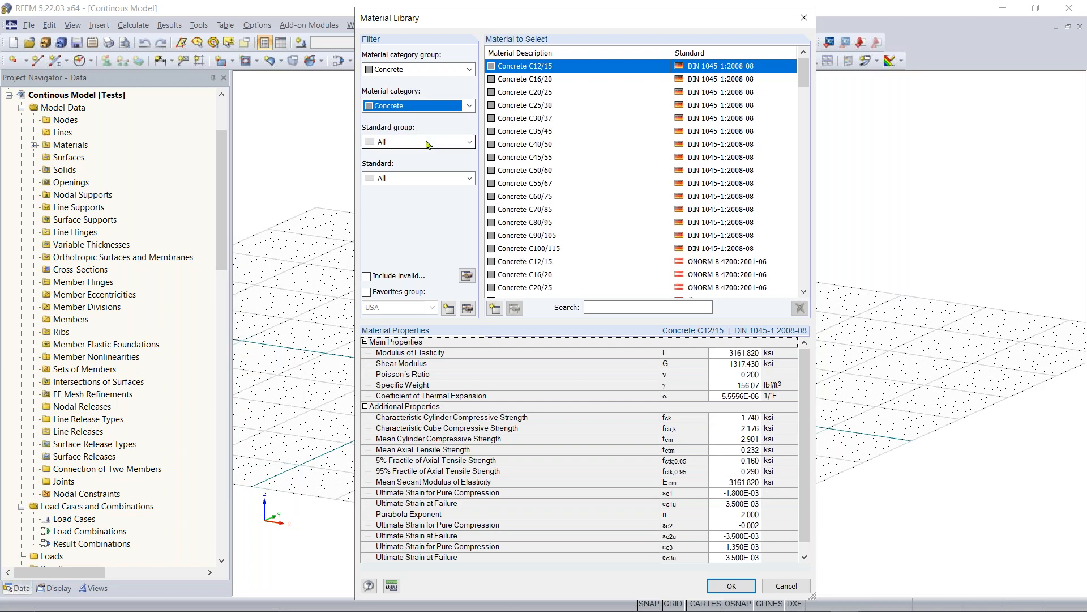
Limit the concrete materials to the ACI group and ACI 318-14 standard, and assign Concrete f'c = 4000 psi to the surface
click(435, 145)
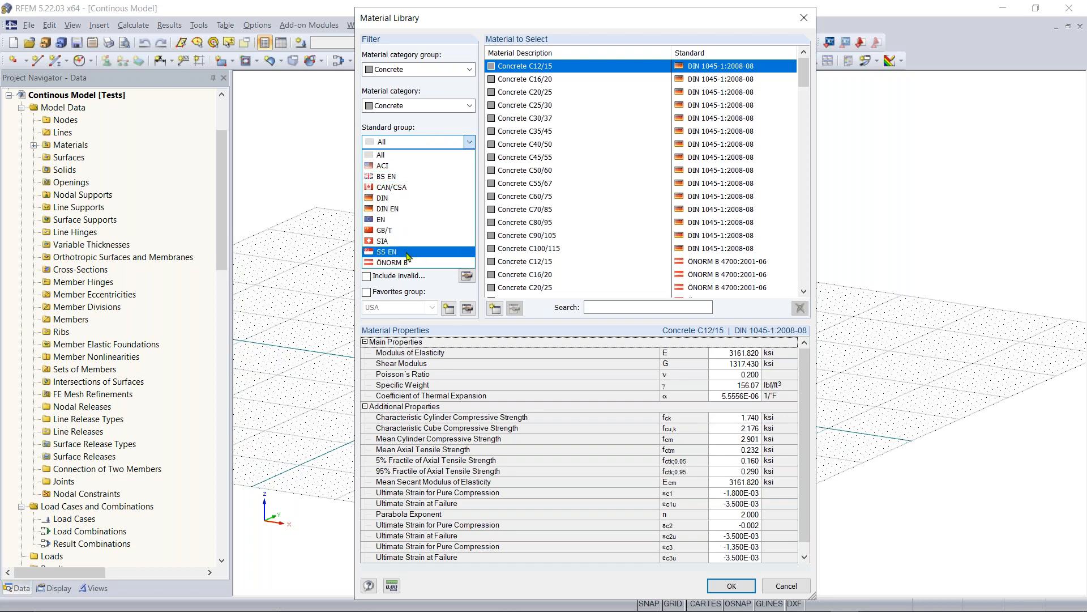
click(395, 167)
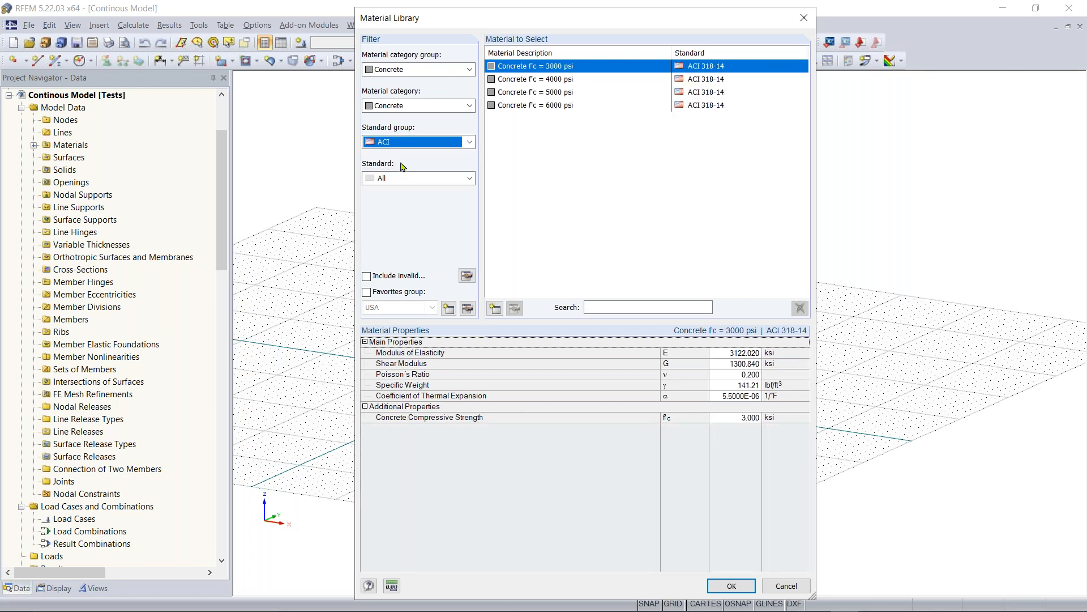
click(469, 178)
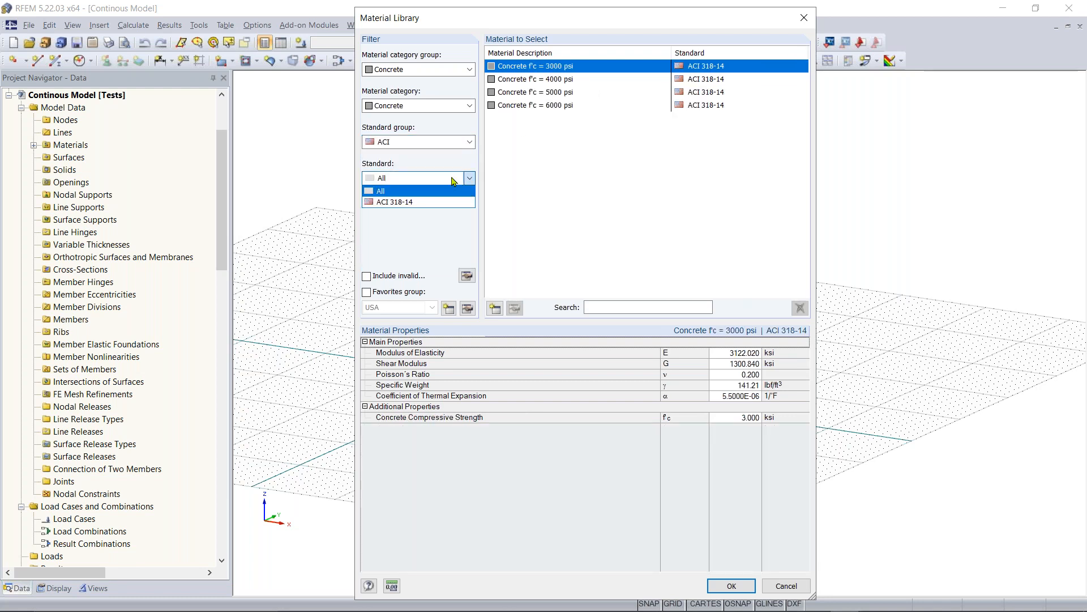
click(436, 203)
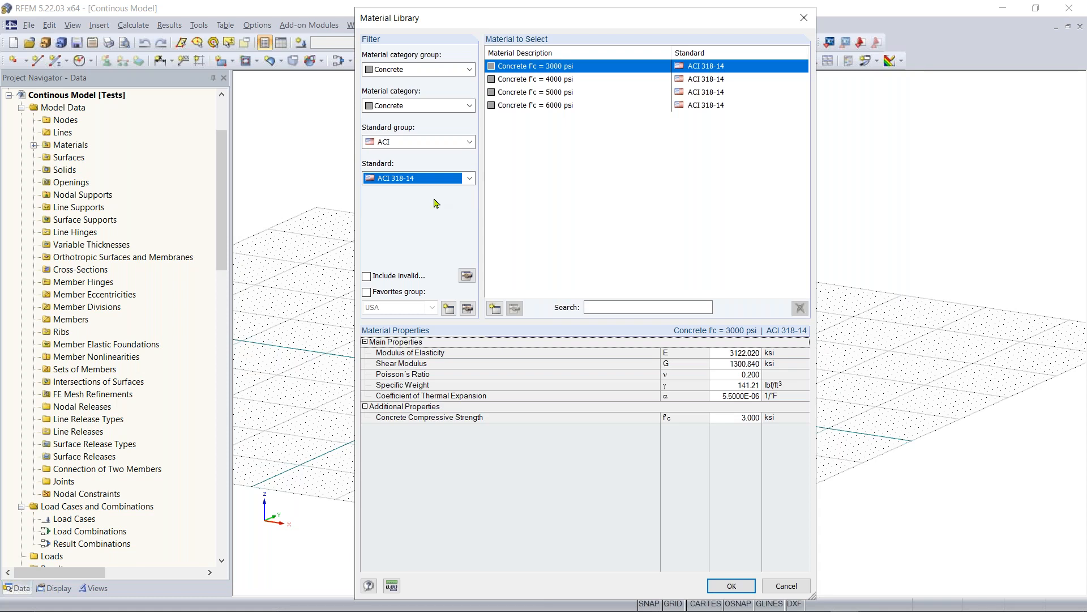
click(554, 82)
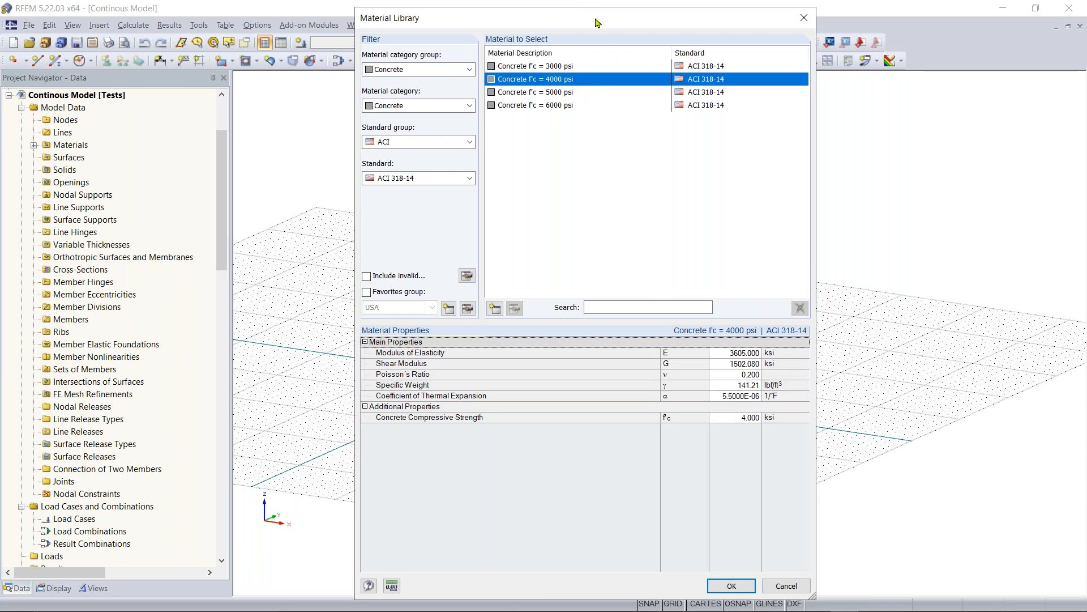
drag(596, 22, 595, 16)
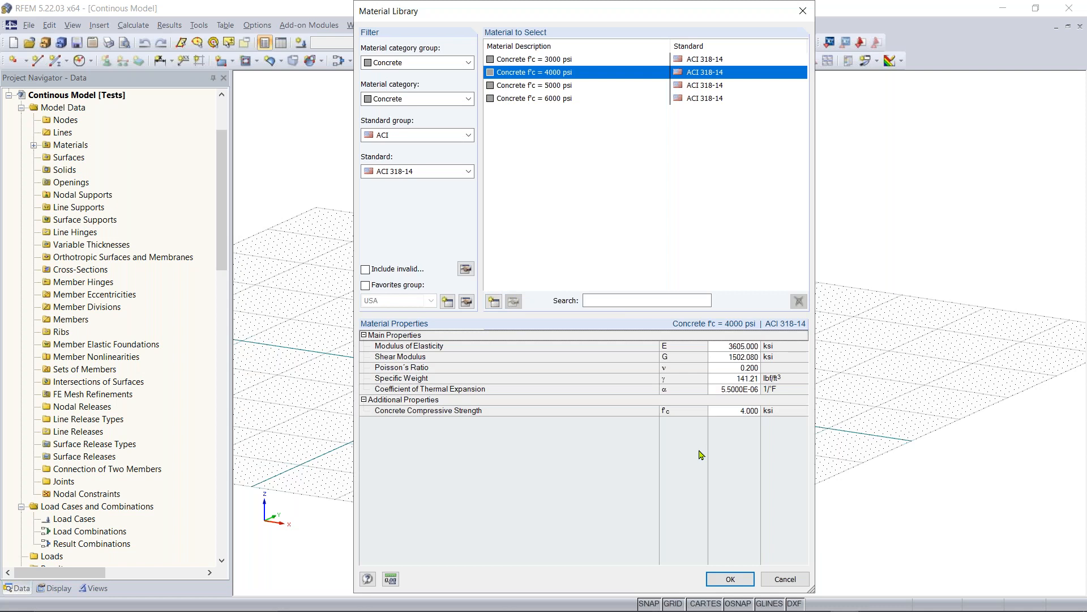
click(731, 579)
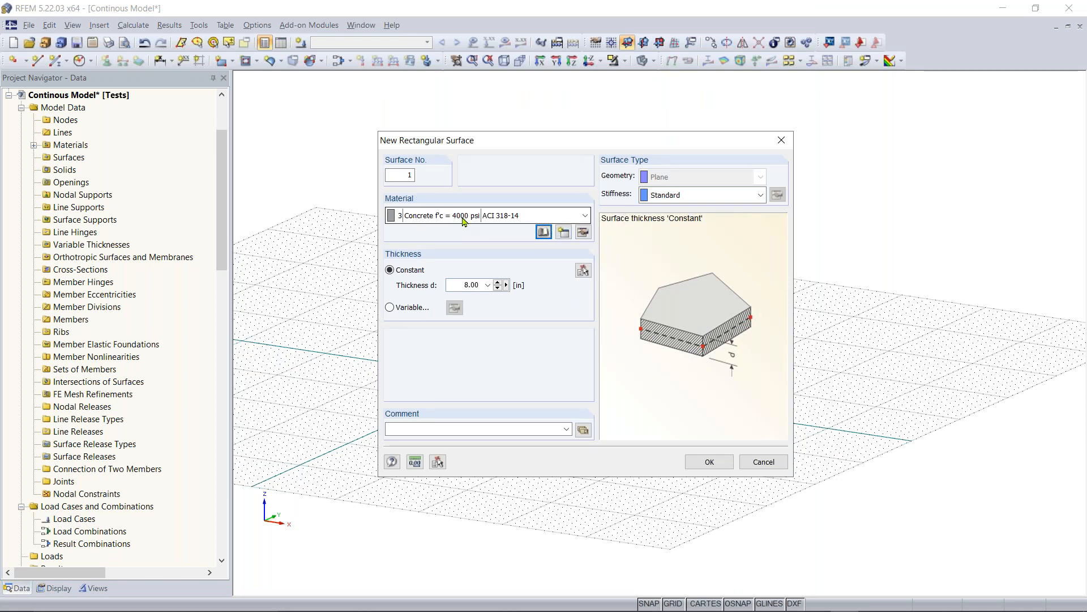
Examine the constants of the assigned concrete material and the blank new-material definition without changing anything
click(585, 235)
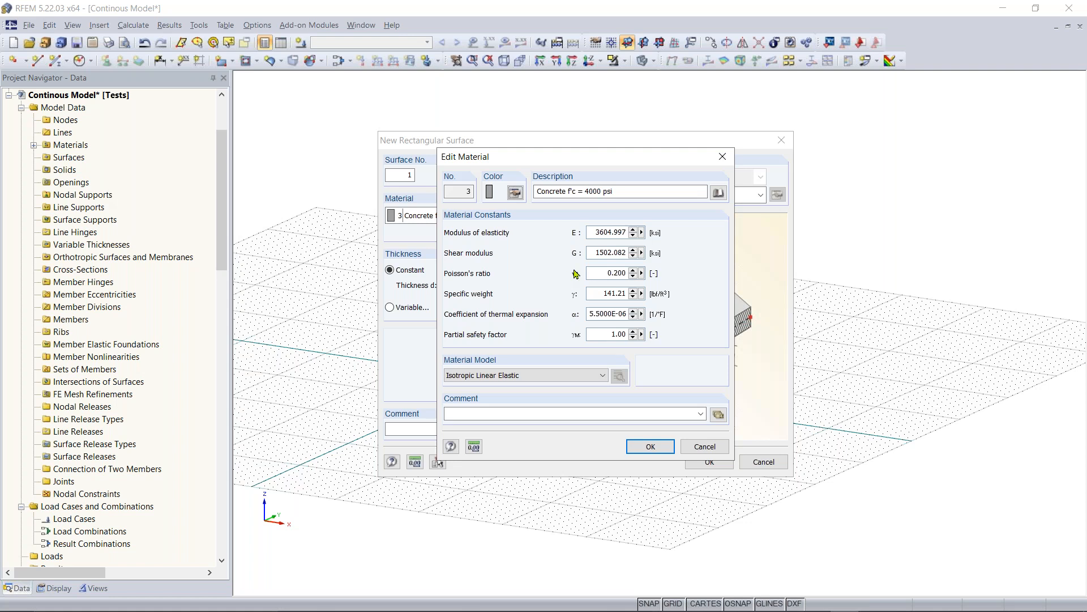
click(650, 447)
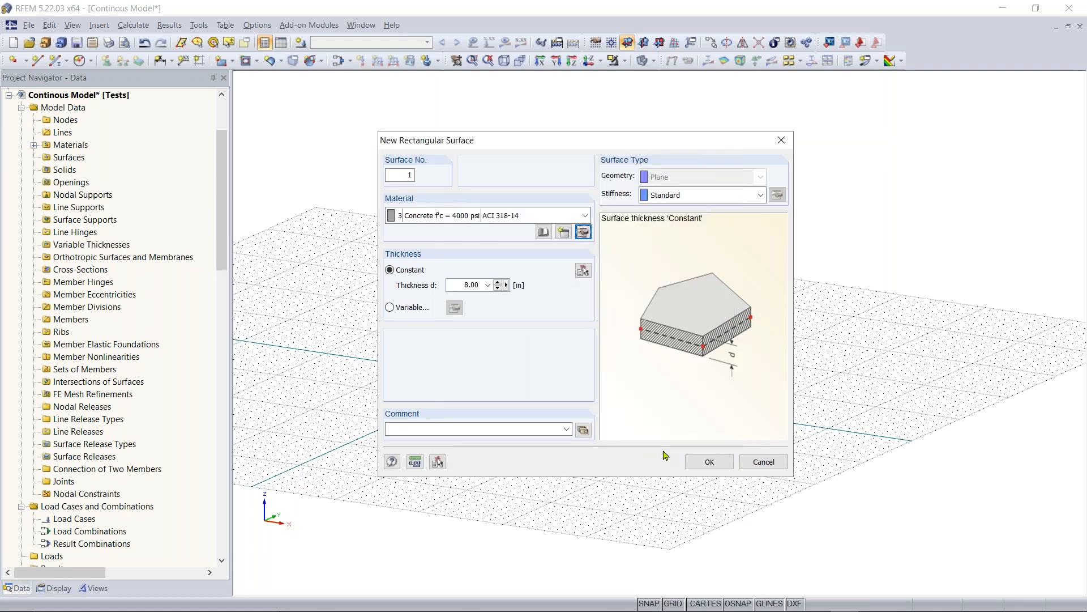
click(565, 233)
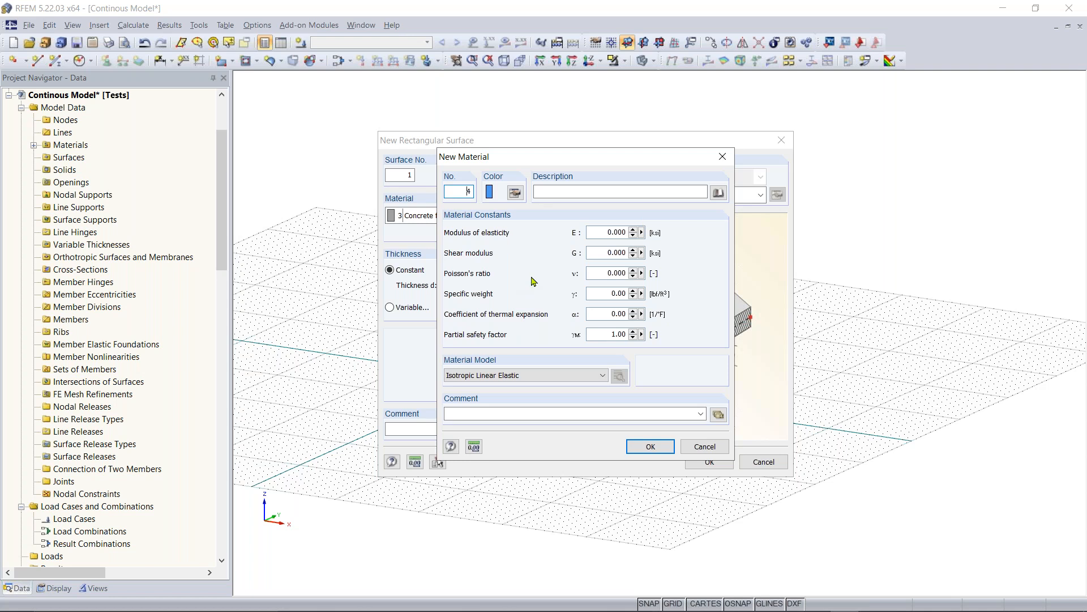
click(722, 157)
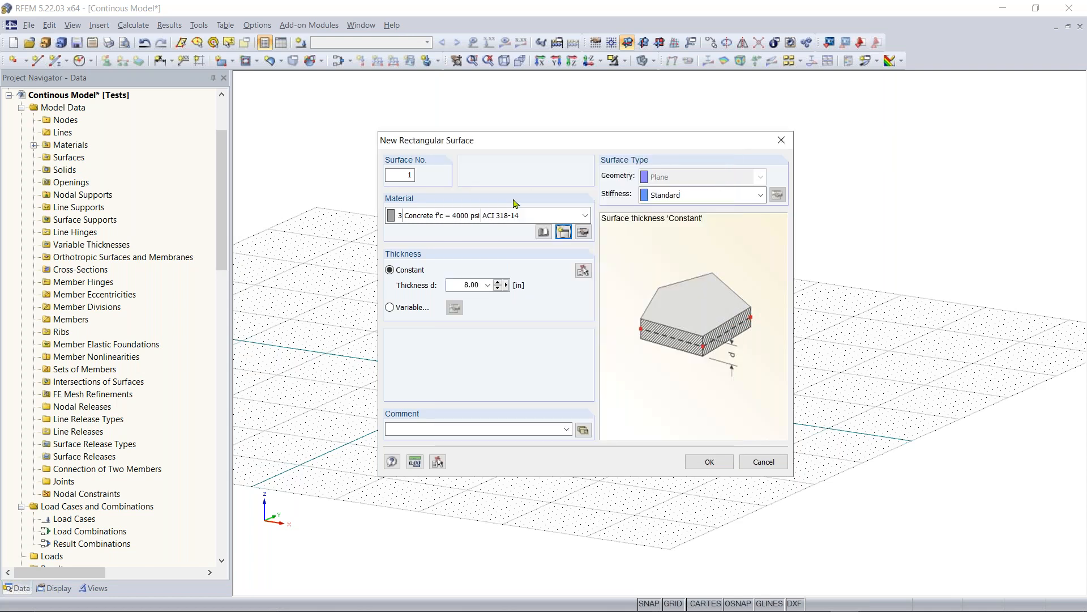
Set the rectangular surface's constant thickness to 12 in, accept the settings, and leave placement without drawing the surface
click(456, 285)
text(12)
click(712, 463)
ctrl+middle_drag(534, 318, 535, 385)
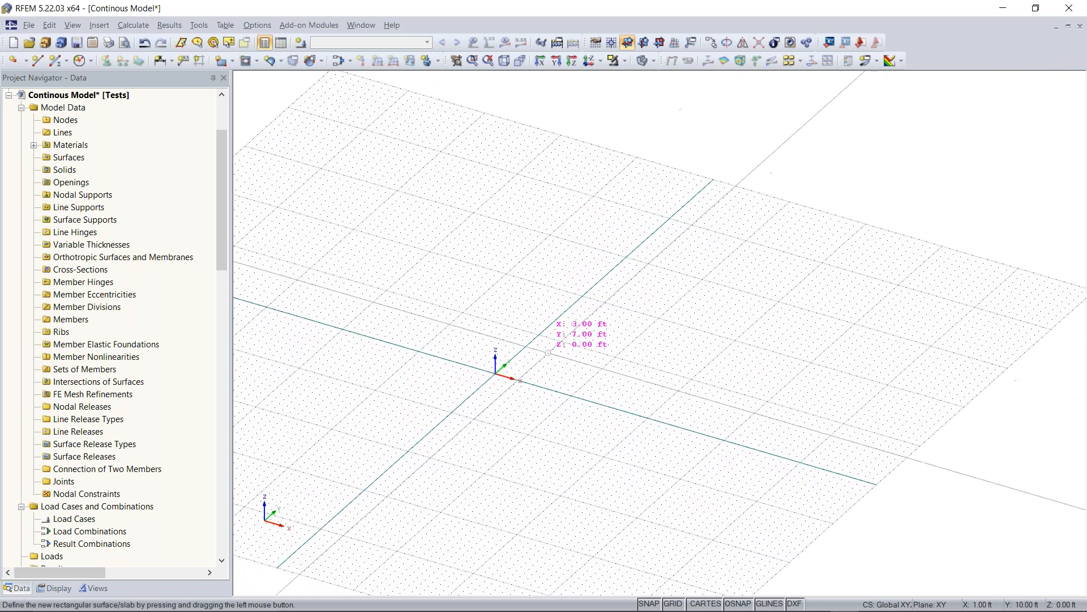
scroll(517, 392, down, 2)
drag(0, 0, 0, 0)
middle_drag(518, 392, 561, 371)
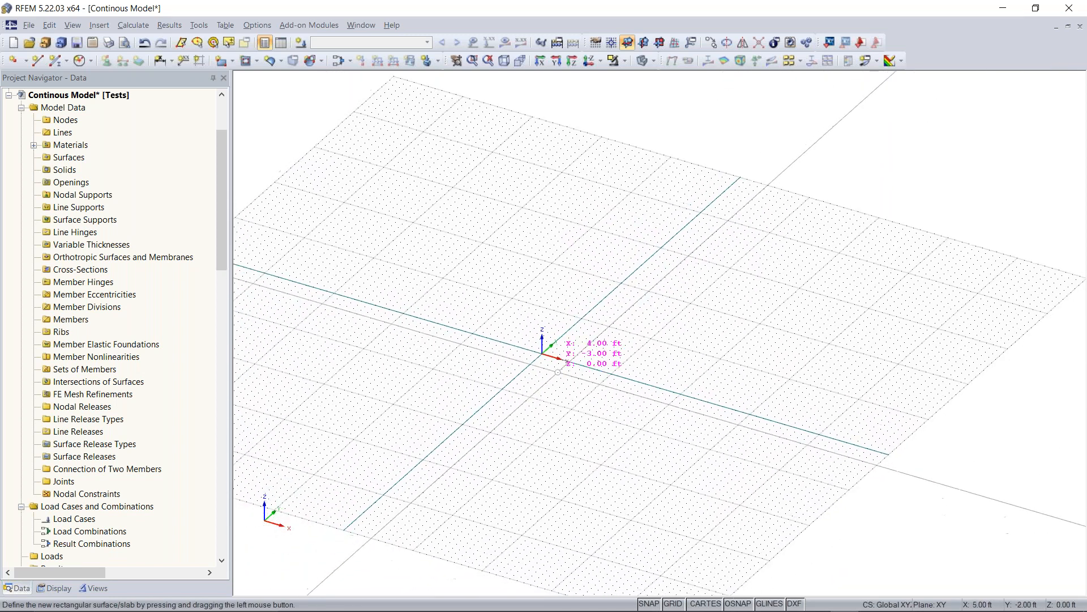
scroll(556, 369, down, 1)
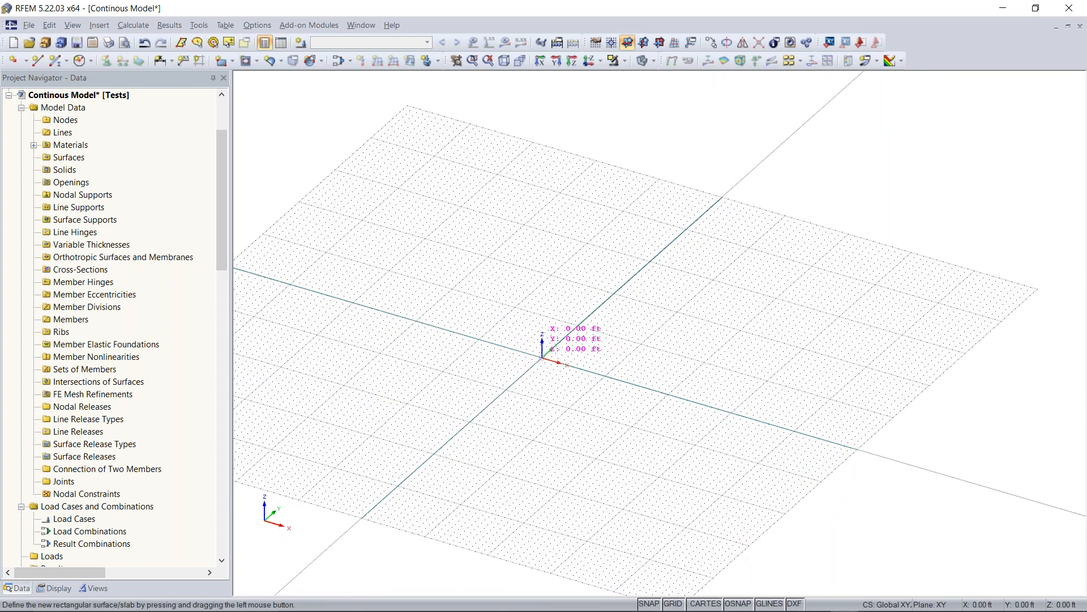
scroll(555, 327, up, 3)
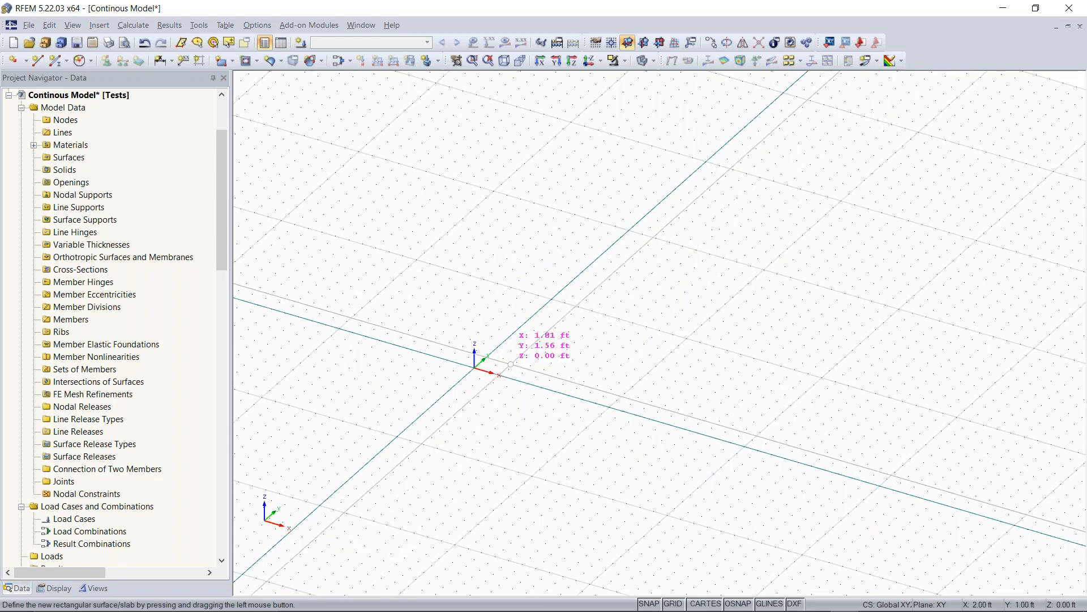
key(Escape)
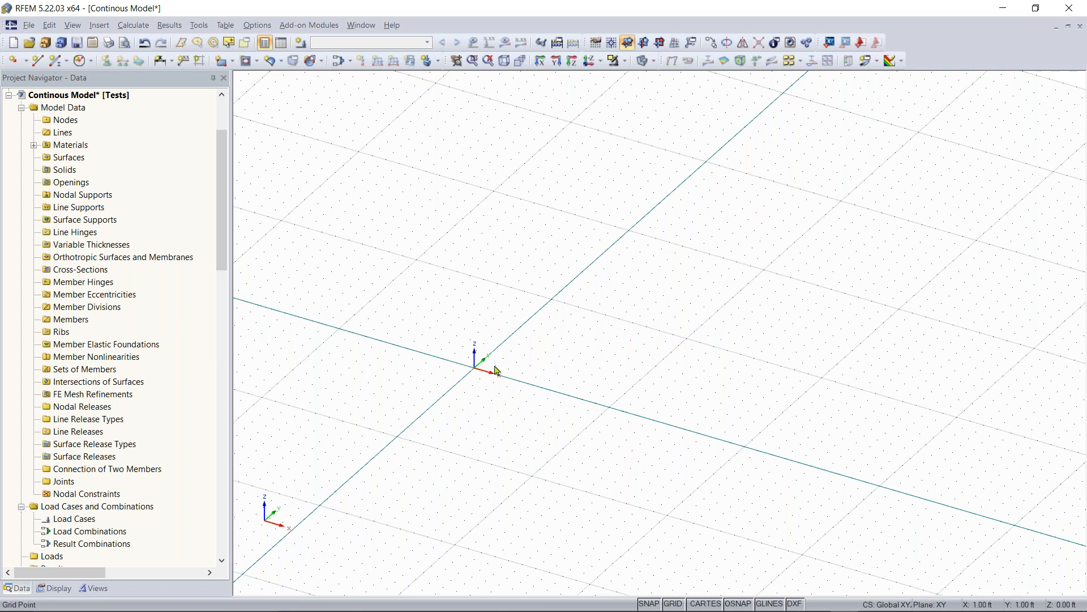
Set the work plane's number of grid points to adjust dynamically according to the size of the model
scroll(497, 371, up, 1)
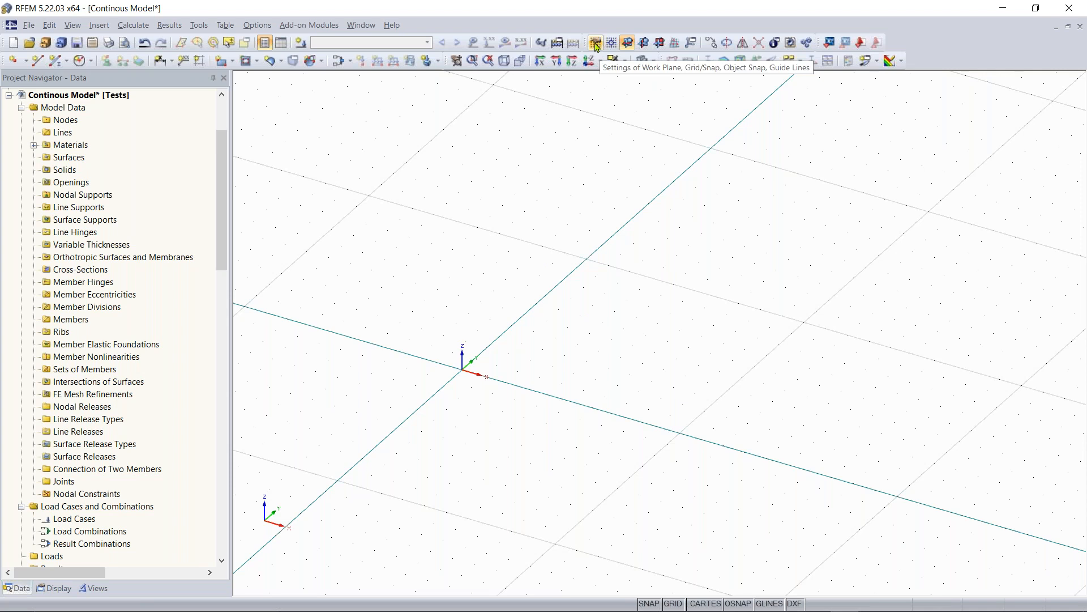
click(595, 45)
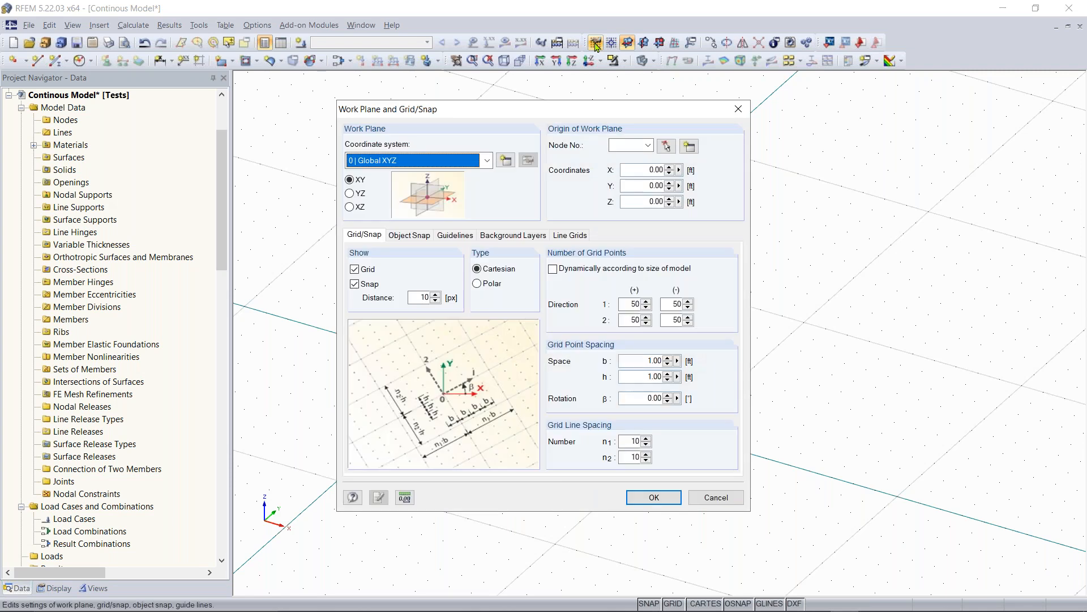
drag(532, 115, 612, 131)
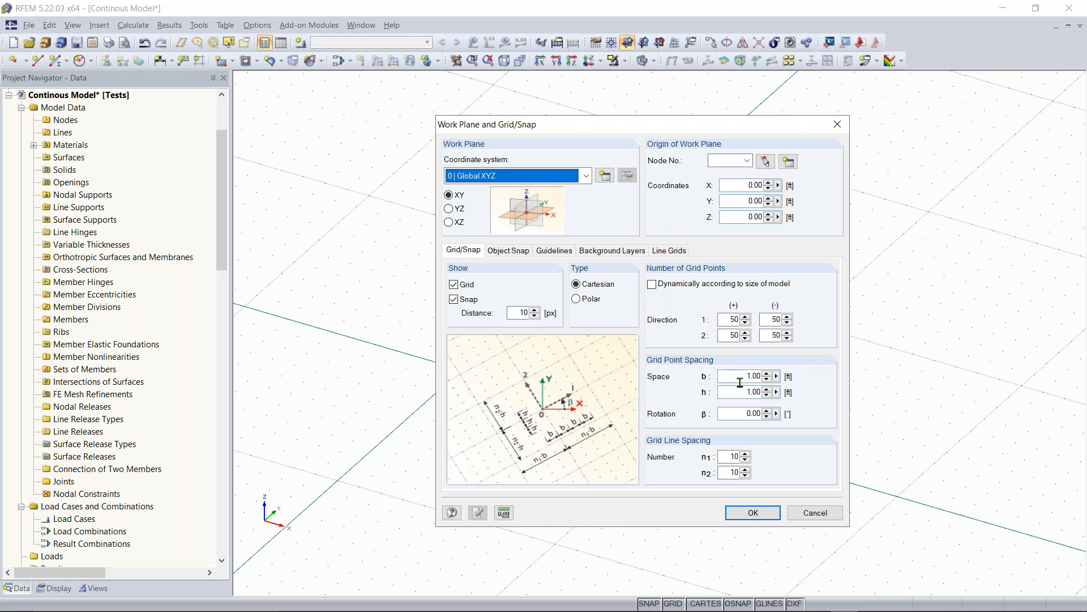
drag(651, 129, 851, 99)
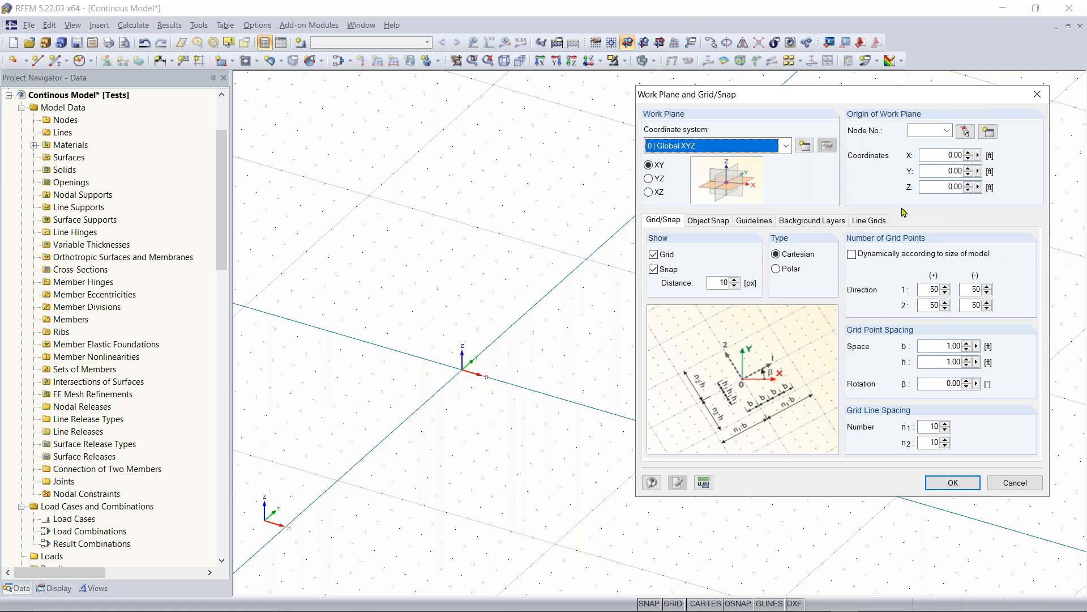
click(852, 255)
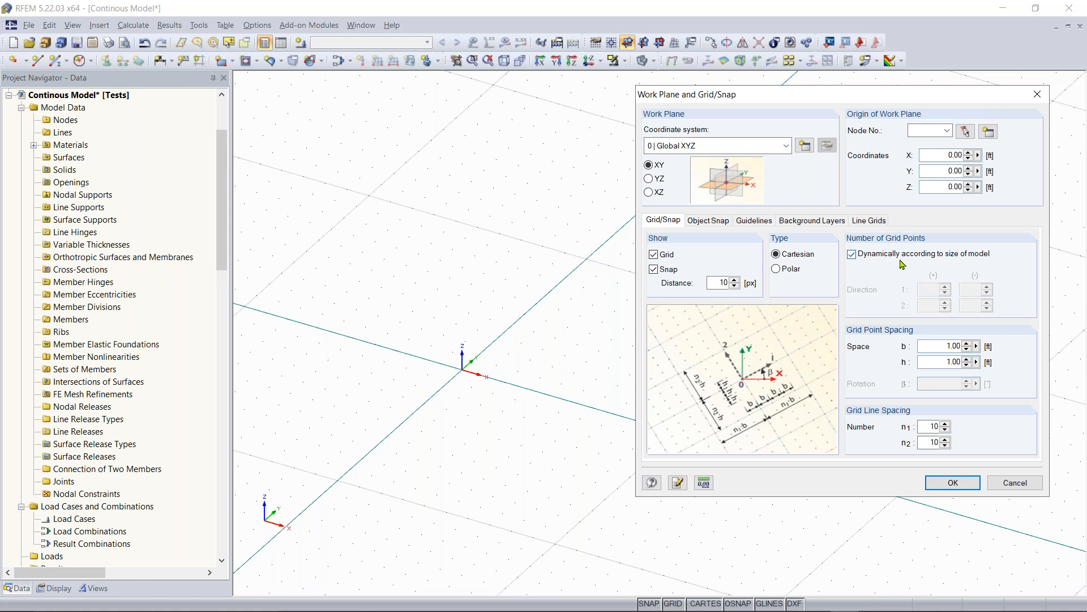
click(954, 483)
scroll(589, 359, down, 3)
scroll(569, 347, down, 9)
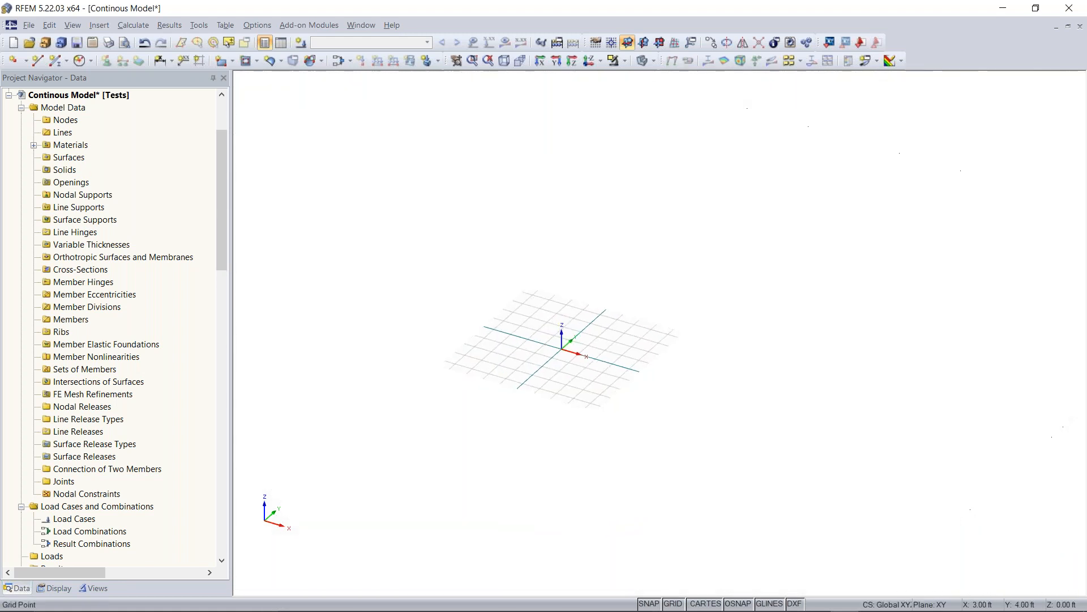
scroll(568, 348, up, 6)
scroll(613, 355, up, 3)
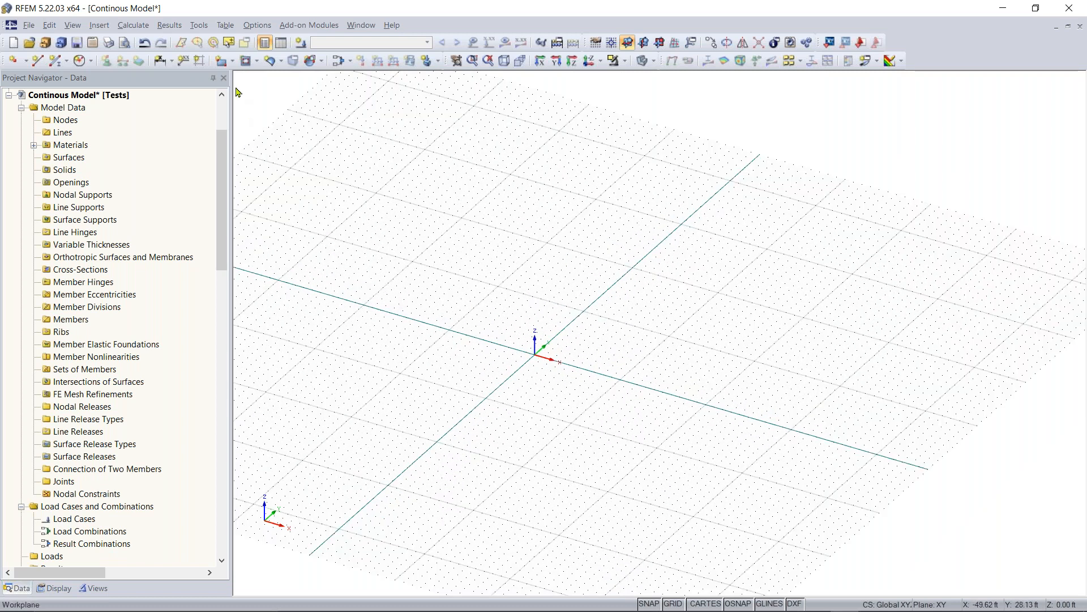
Draw a 12 in thick rectangular concrete surface from the origin to X 32 ft, Y 16 ft
click(219, 61)
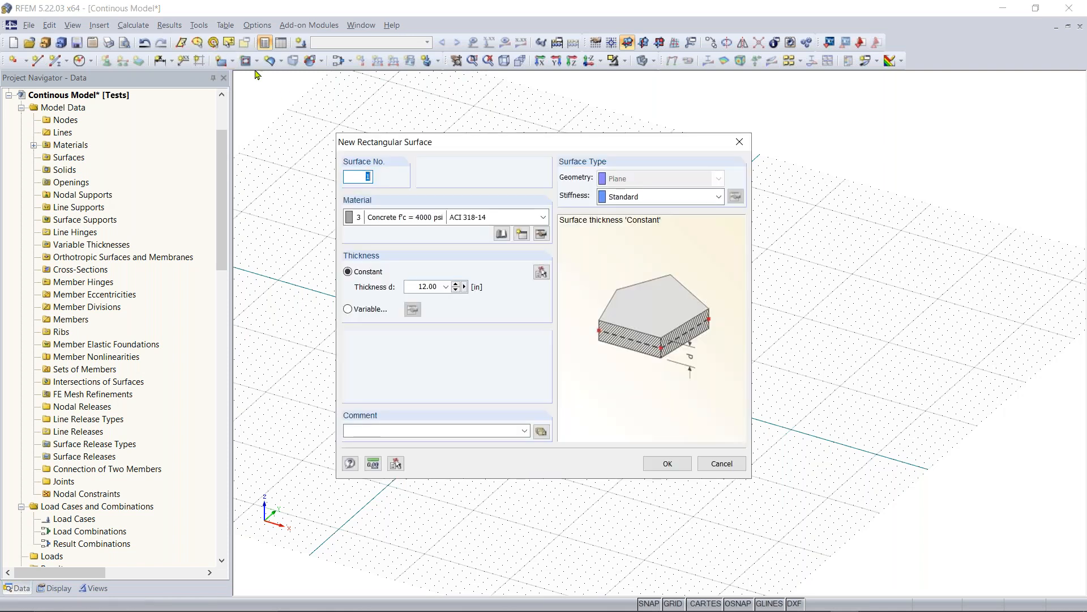
click(660, 463)
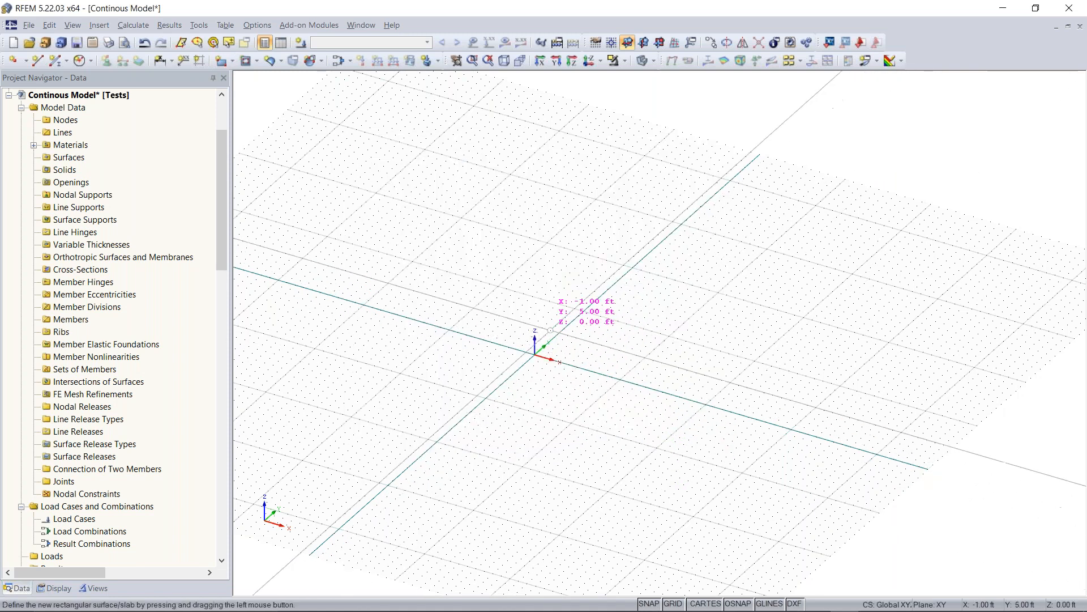
scroll(542, 356, up, 3)
middle_drag(556, 364, 637, 410)
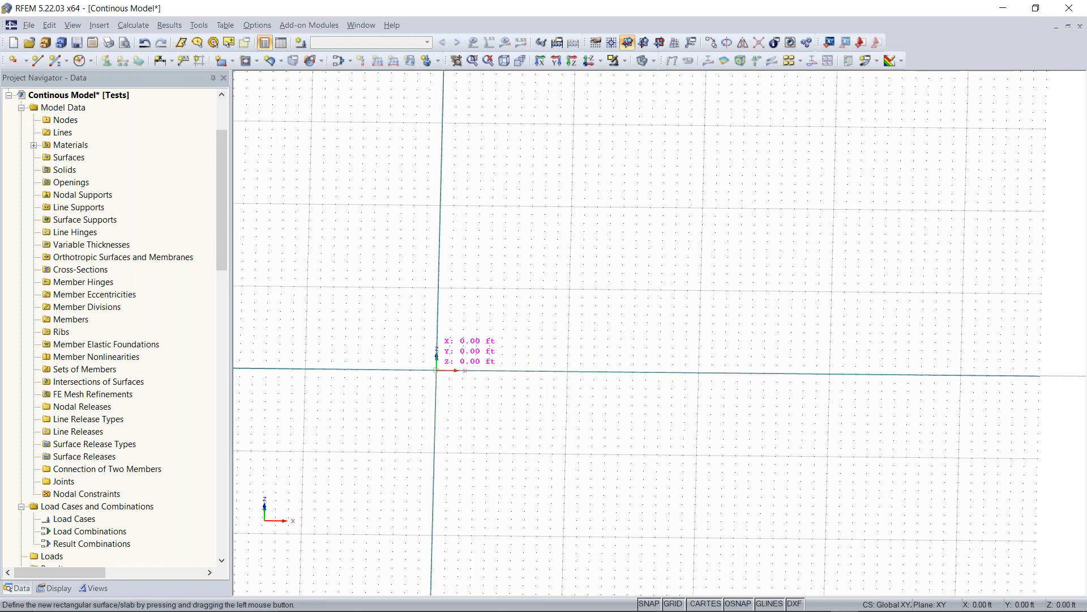
drag(436, 370, 728, 241)
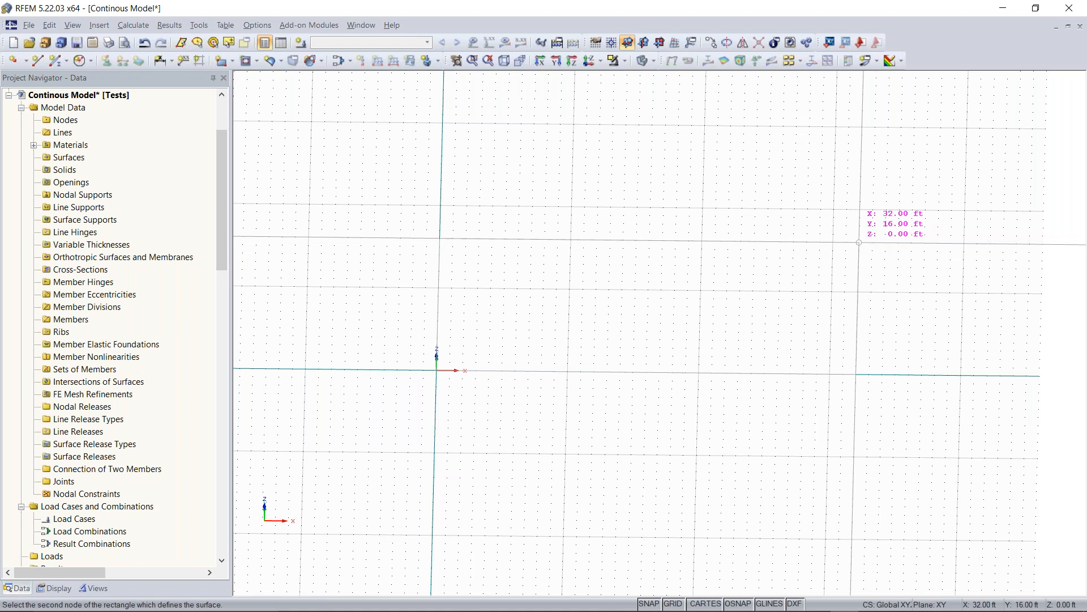
click(859, 243)
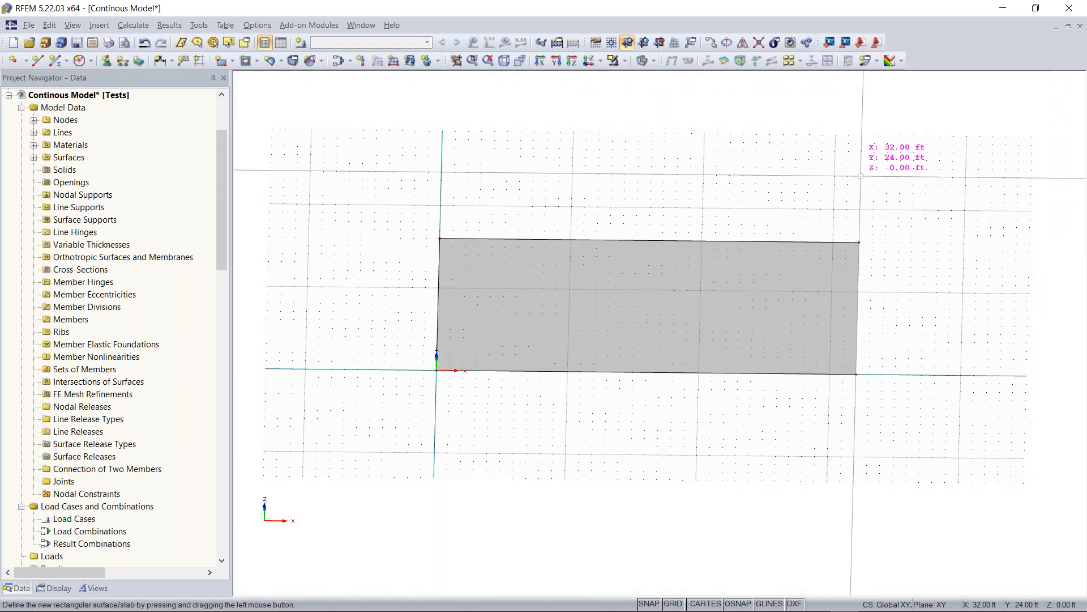
Draw a second rectangular surface from X 0 ft, Y 21 ft to X 32 ft, Y 44 ft, and end the command
middle_drag(841, 264, 323, 317)
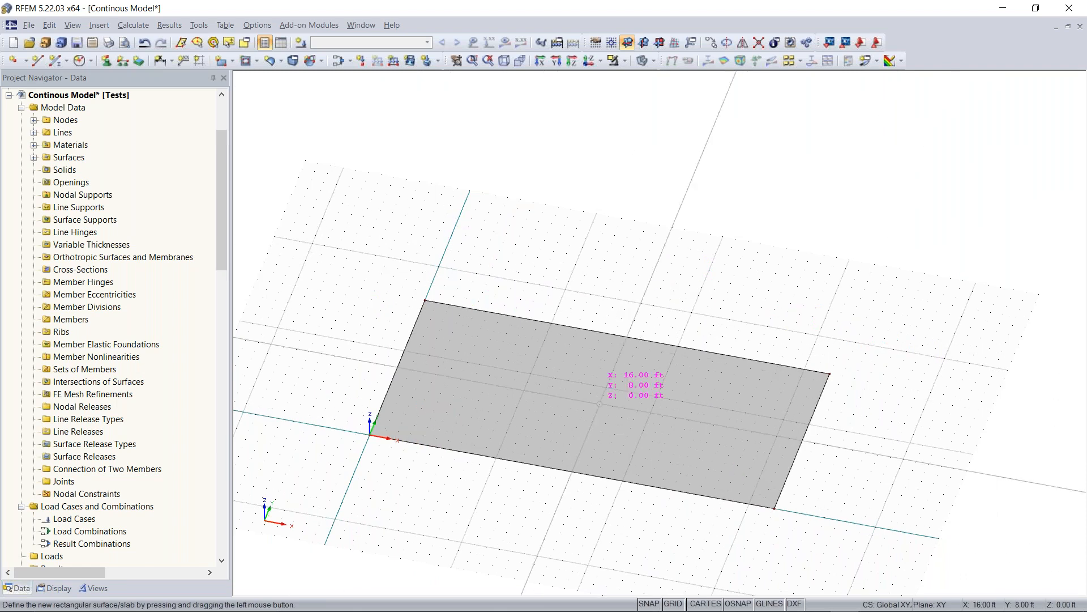
middle_drag(676, 300, 633, 396)
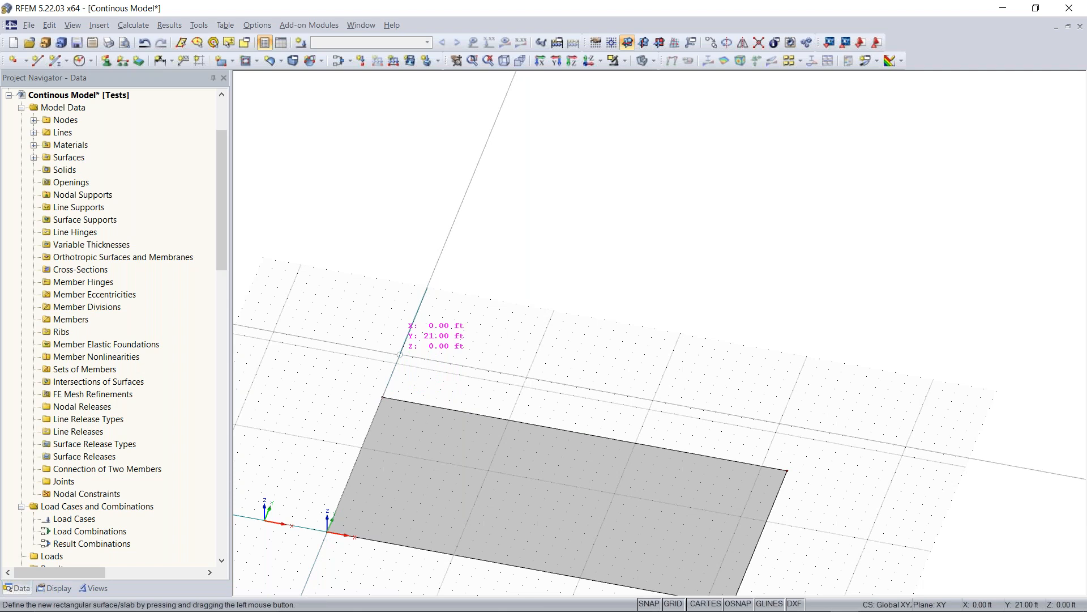
click(400, 354)
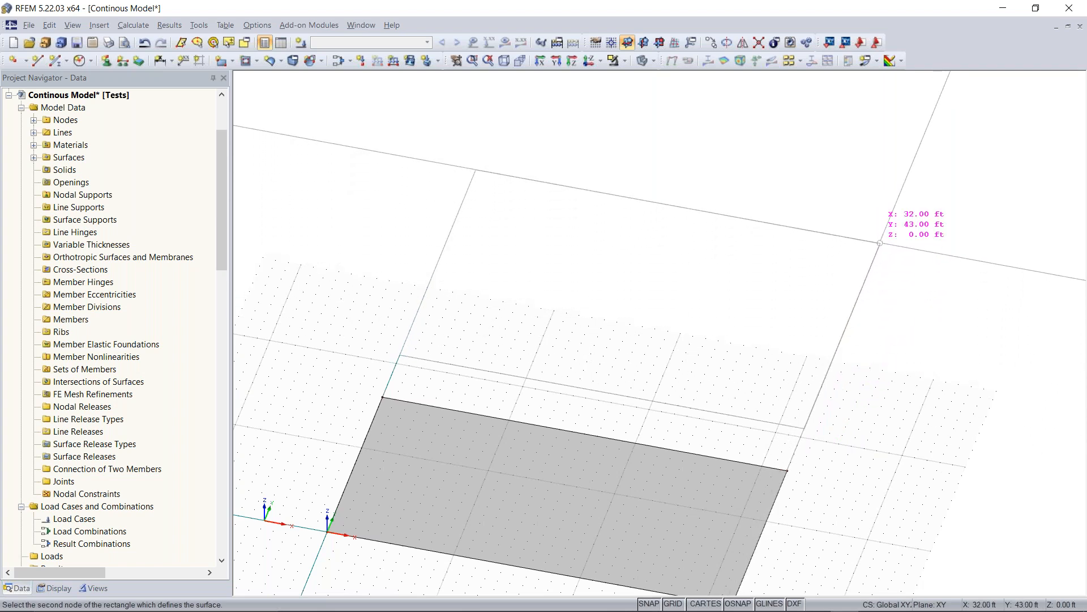
click(883, 234)
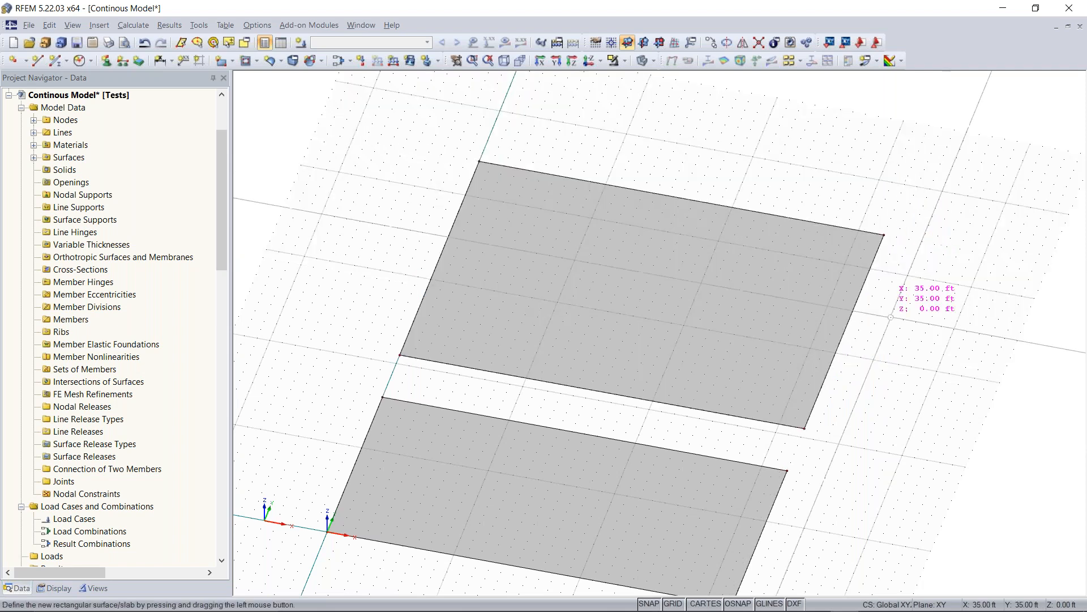
scroll(890, 317, down, 3)
ctrl+middle_drag(784, 262, 629, 263)
key(Escape)
Set the Y coordinate of the second slab's two outer nodes to 36 ft
scroll(977, 368, down, 1)
middle_drag(929, 398, 743, 476)
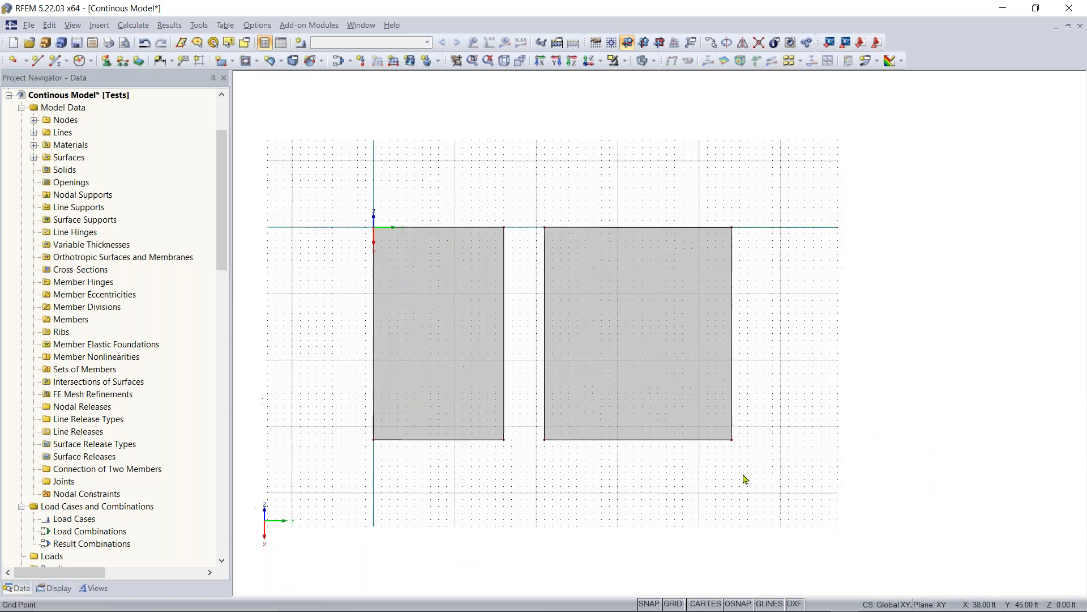
drag(719, 461, 796, 202)
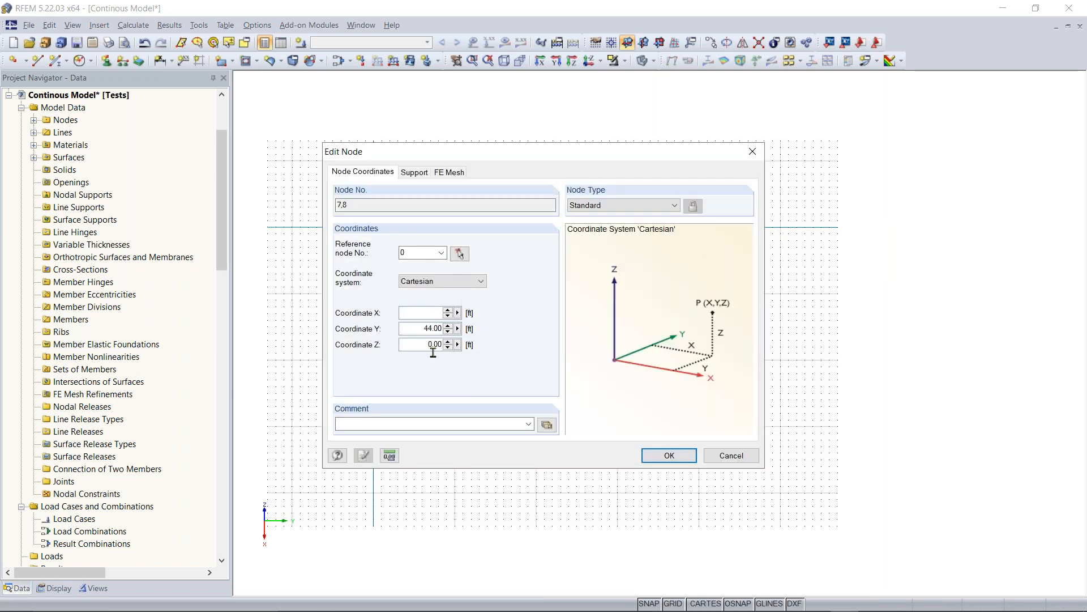
double_click(419, 328)
text(36)
key(Return)
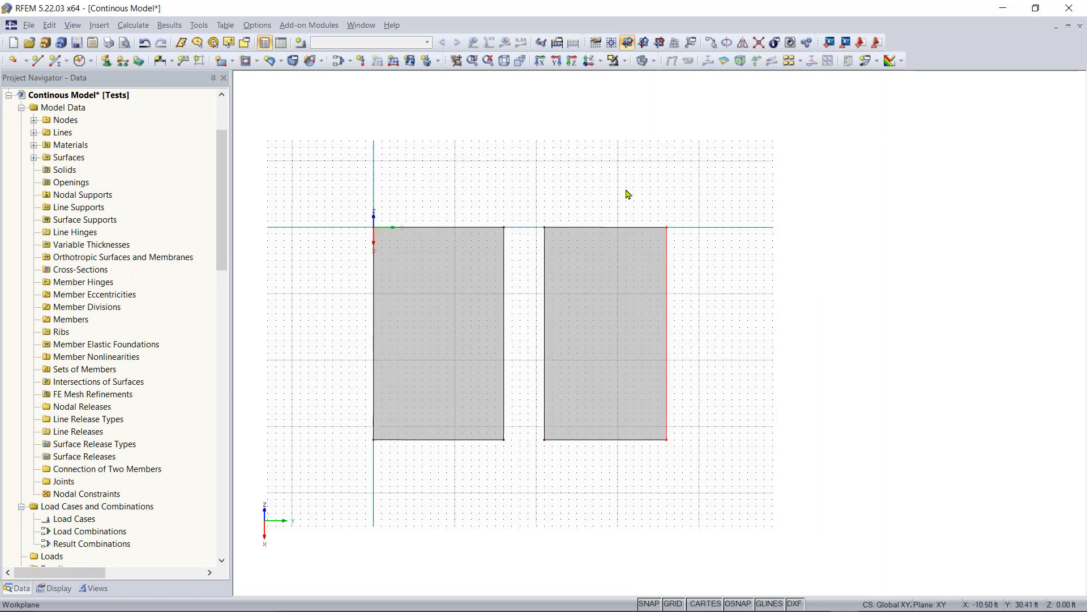
Window-select the first slab to view its Move/Copy command, clear the selection, and try Move/Copy with nothing selected
ctrl+middle_drag(574, 498, 390, 230)
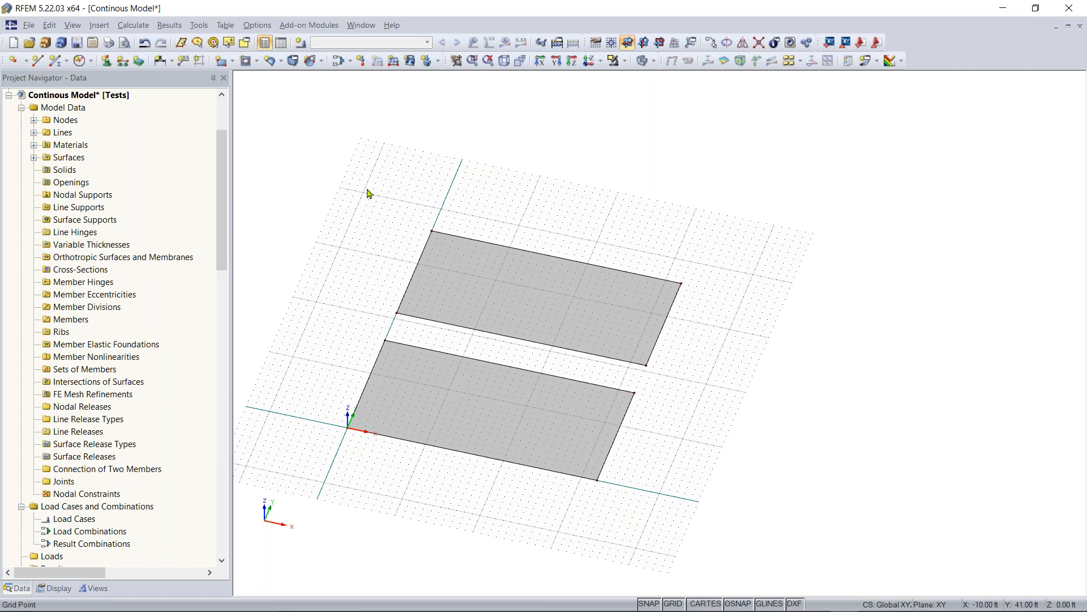
click(451, 287)
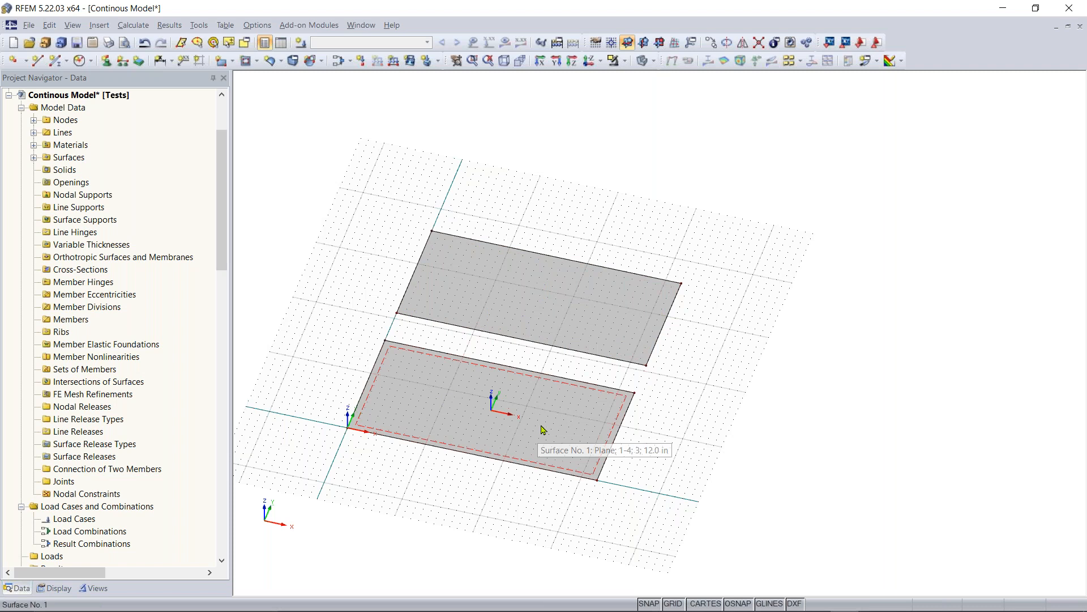
ctrl+middle_drag(273, 349, 333, 472)
scroll(343, 505, up, 1)
drag(344, 503, 739, 342)
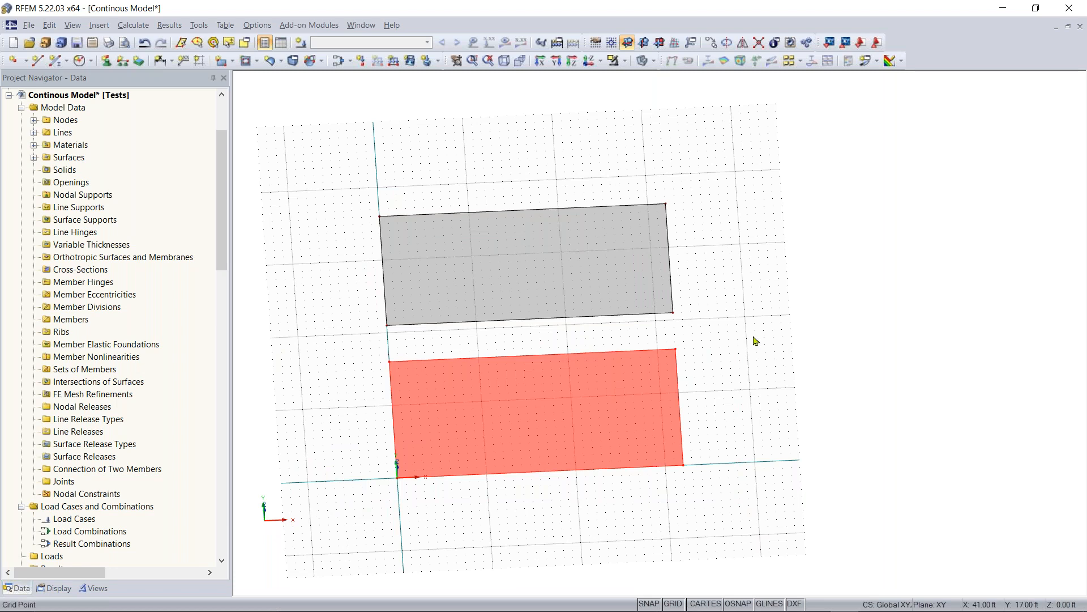
right_click(595, 397)
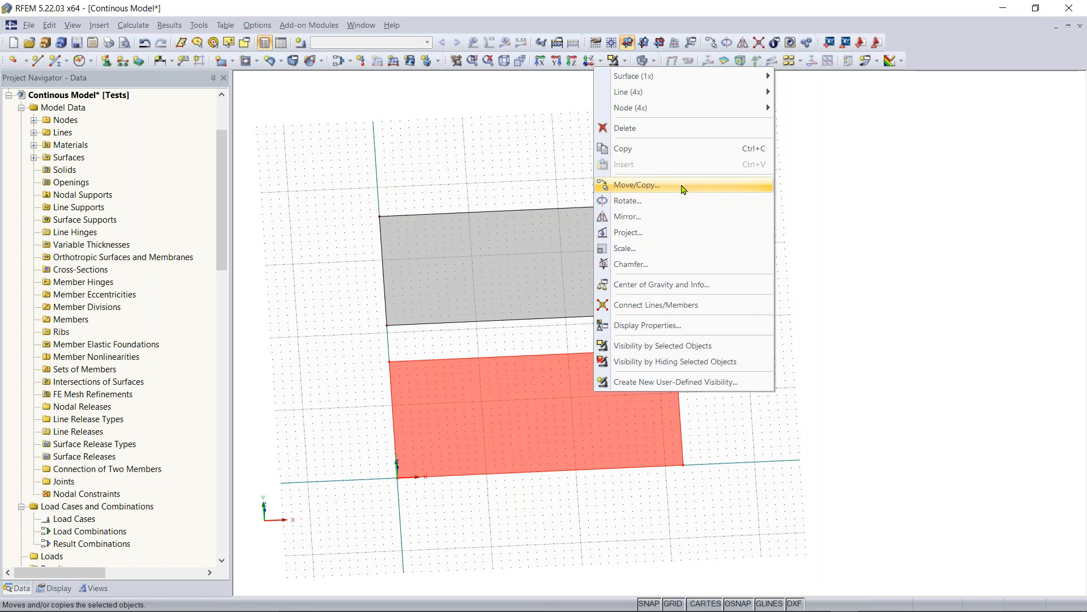
click(548, 186)
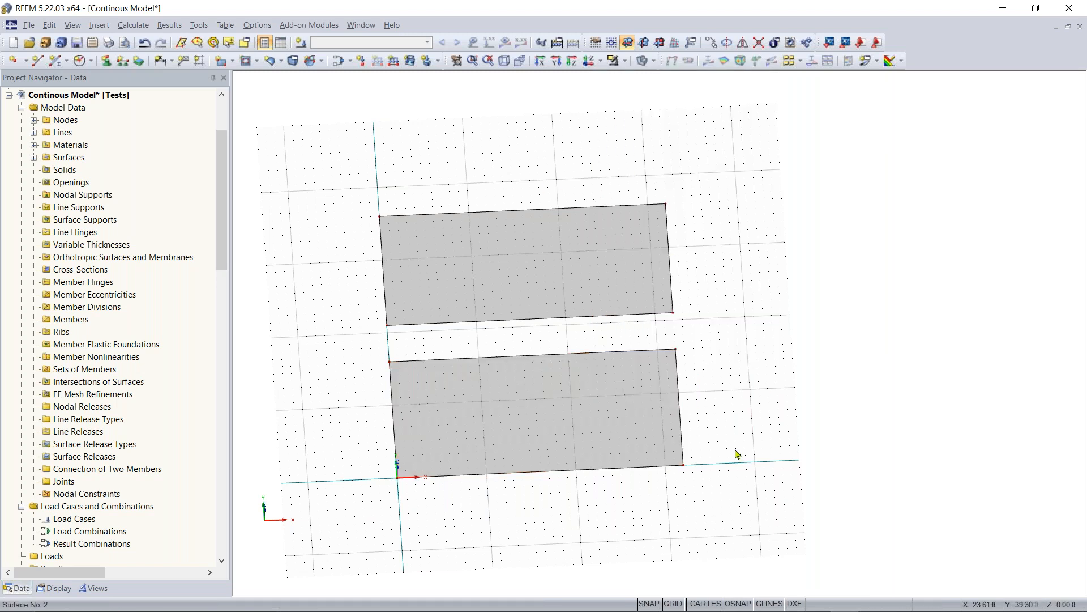
click(710, 43)
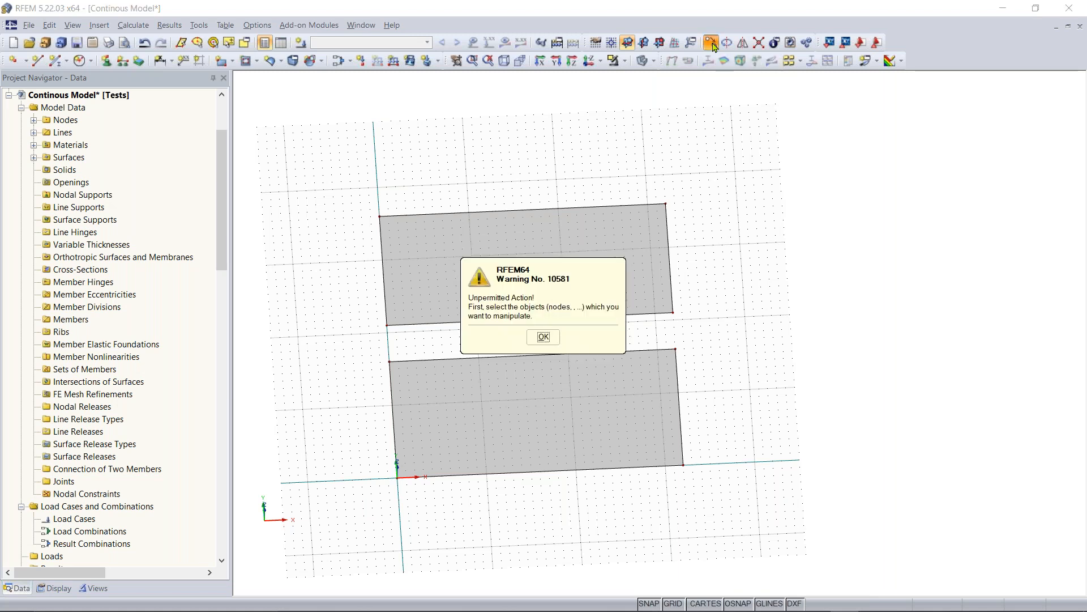
click(543, 336)
Try full-window and crossing-window selections on the first slab, and clear the selection
drag(356, 520, 753, 343)
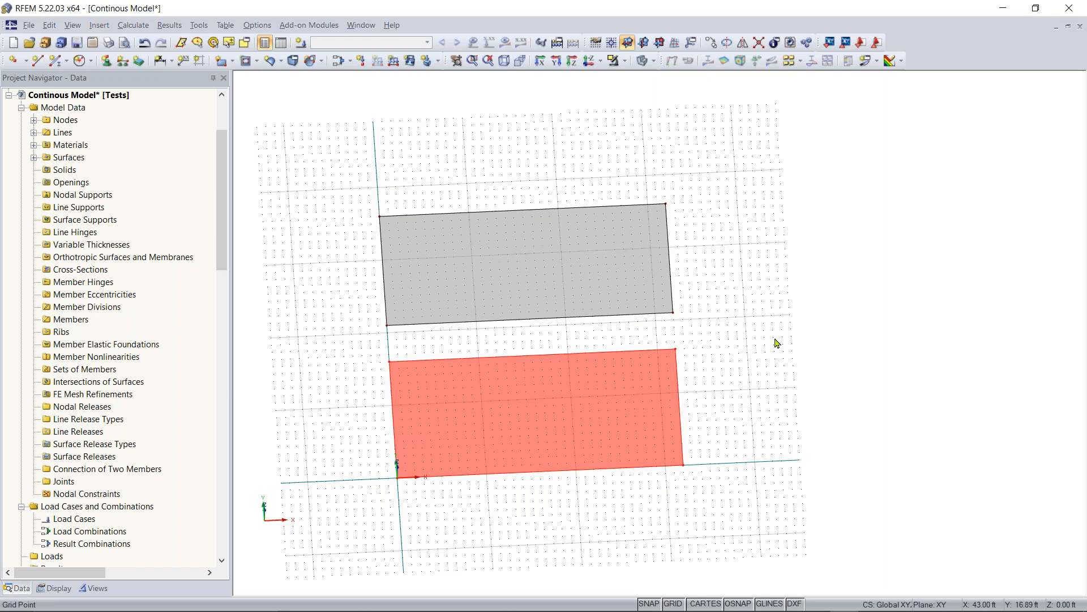
ctrl+middle_drag(778, 359, 771, 364)
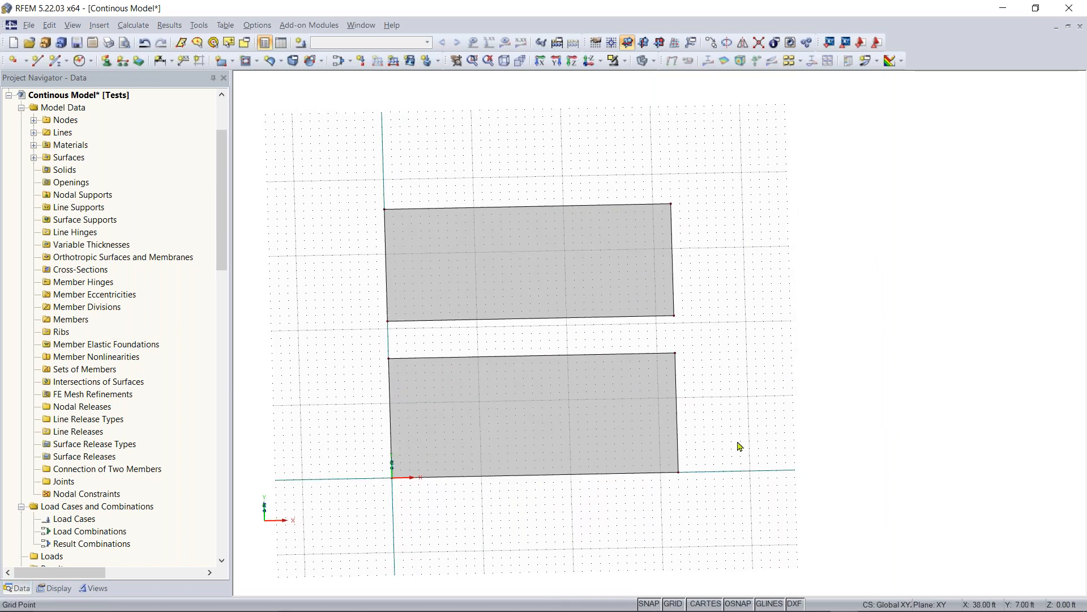
drag(721, 466, 994, 278)
drag(325, 531, 746, 346)
drag(683, 371, 337, 520)
drag(323, 539, 358, 535)
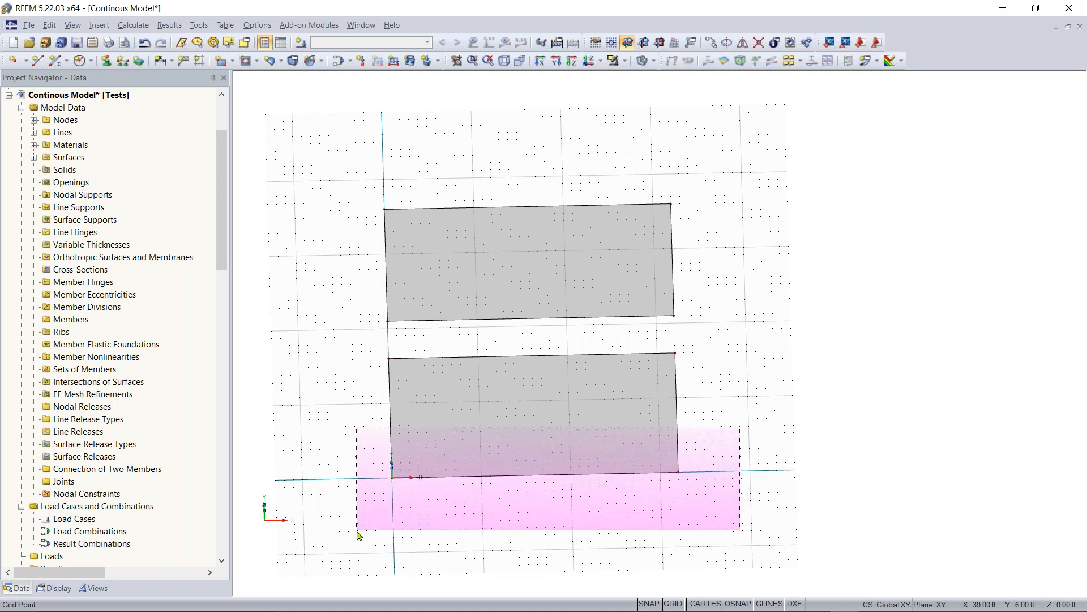
drag(358, 535, 358, 535)
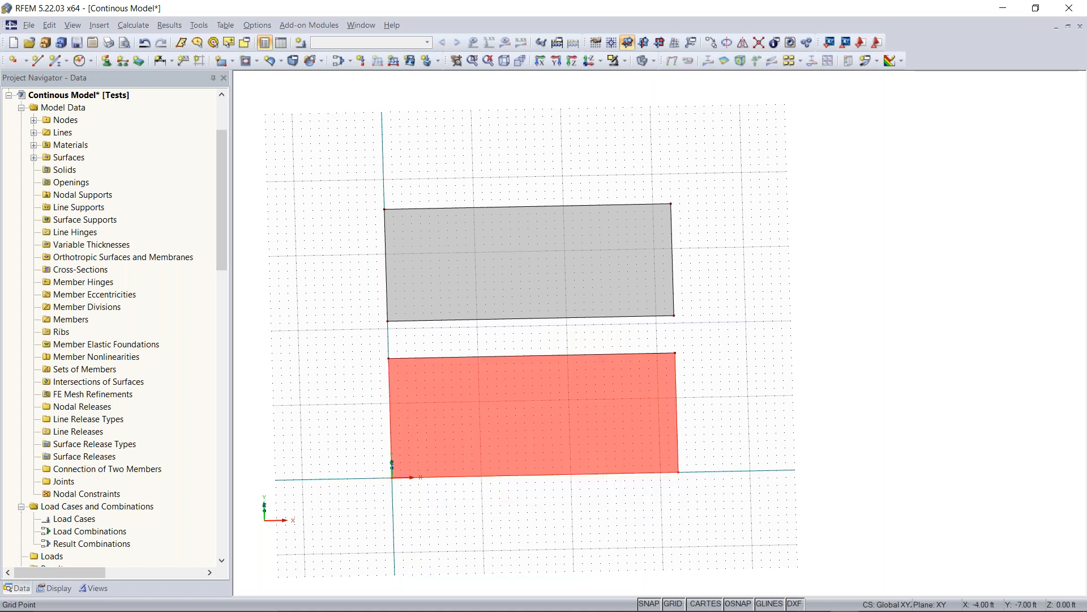
click(406, 521)
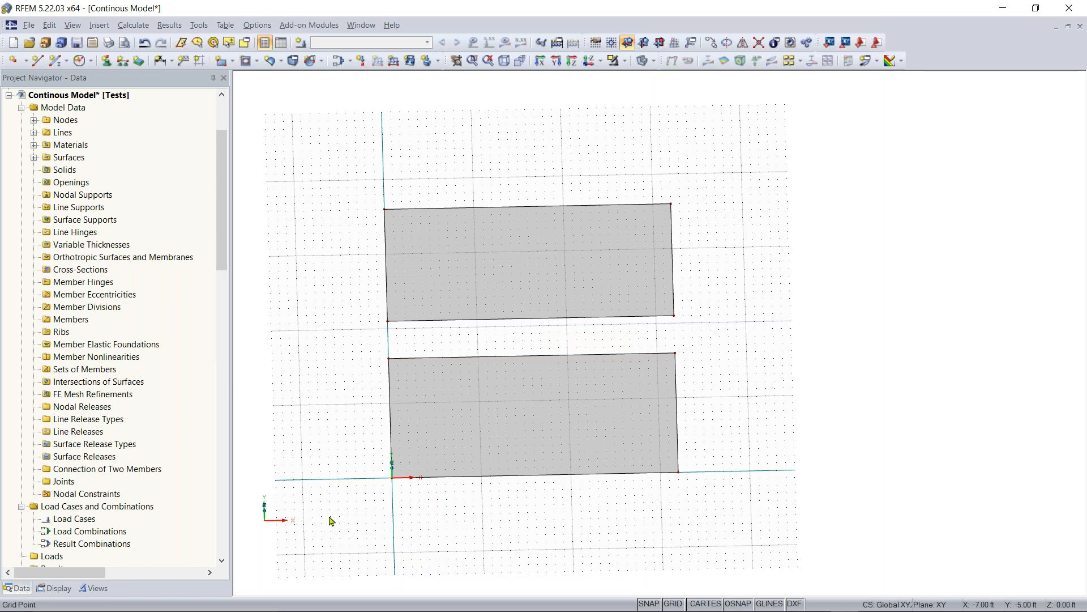
Window-select the first slab and set up Move/Copy to make 1 copy of it
drag(329, 517, 729, 340)
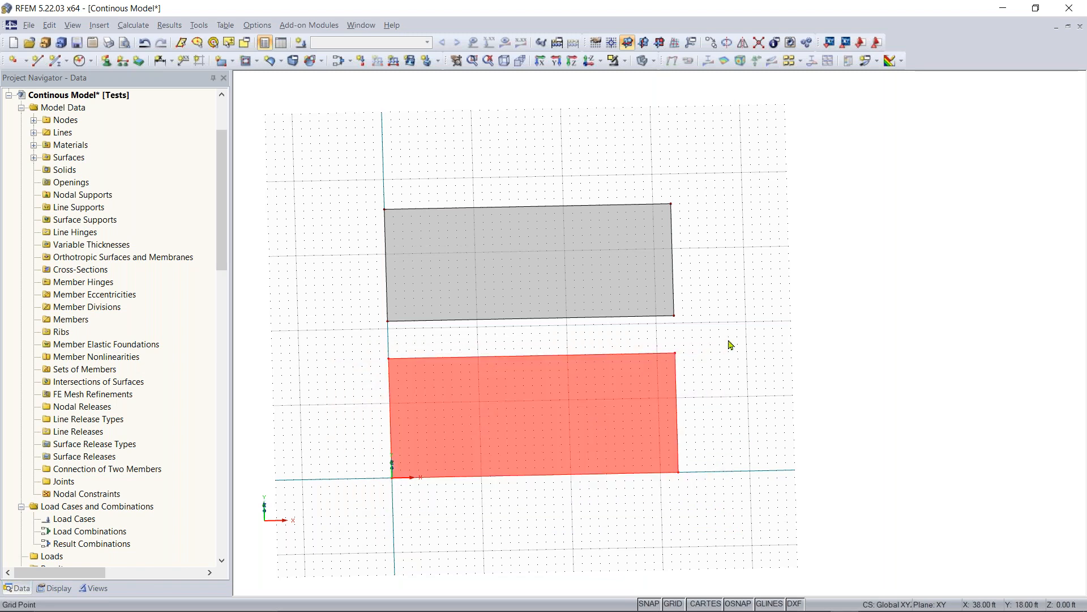
click(711, 44)
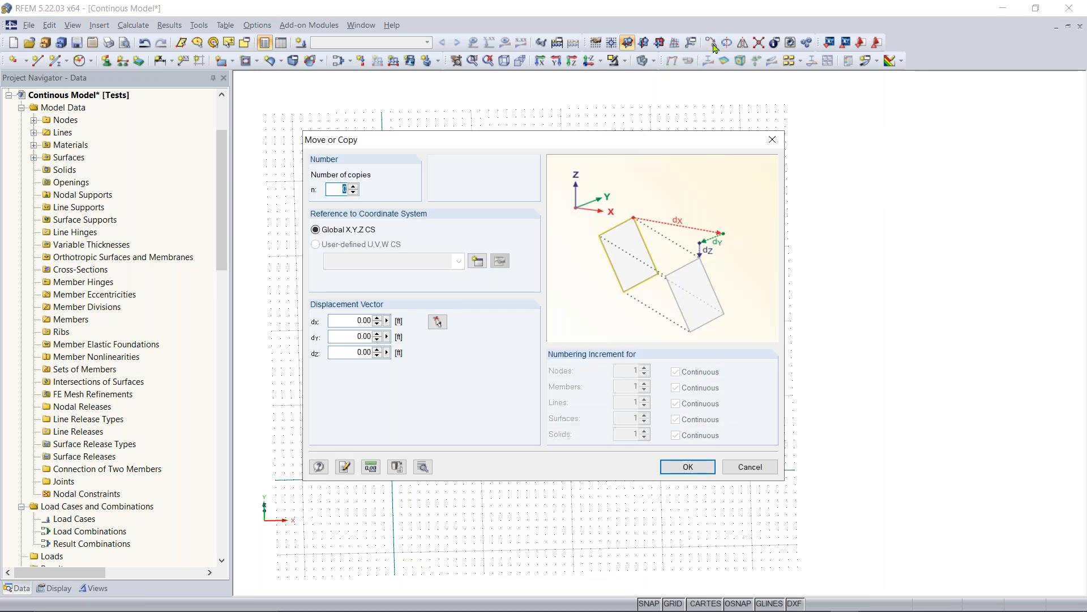
drag(373, 148, 388, 145)
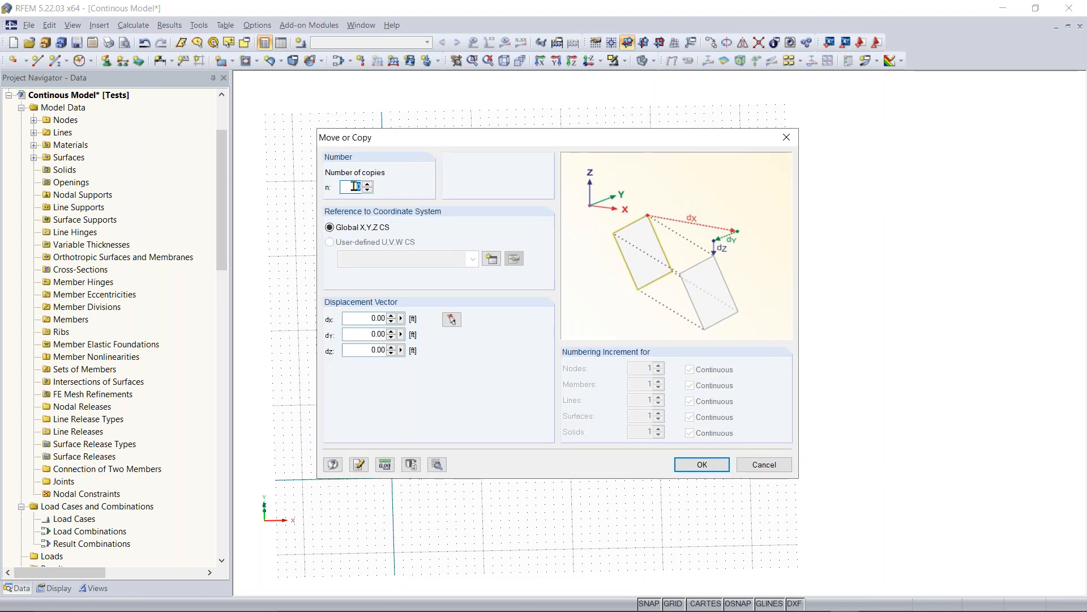
text(1)
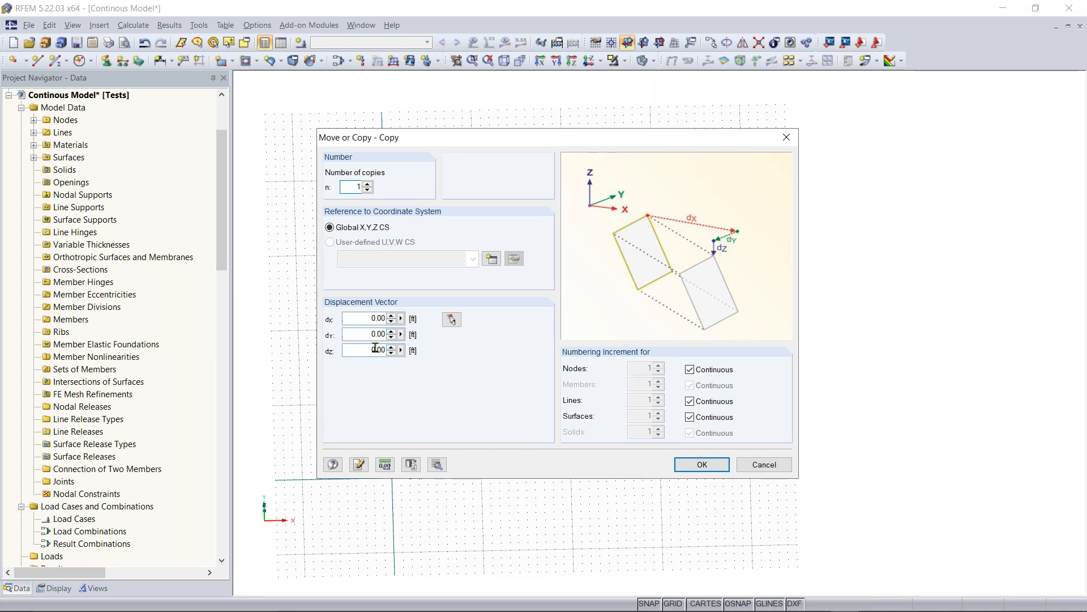
Pick two points for a 41 ft displacement in Y, create the slab copy, and clear the selection
click(452, 320)
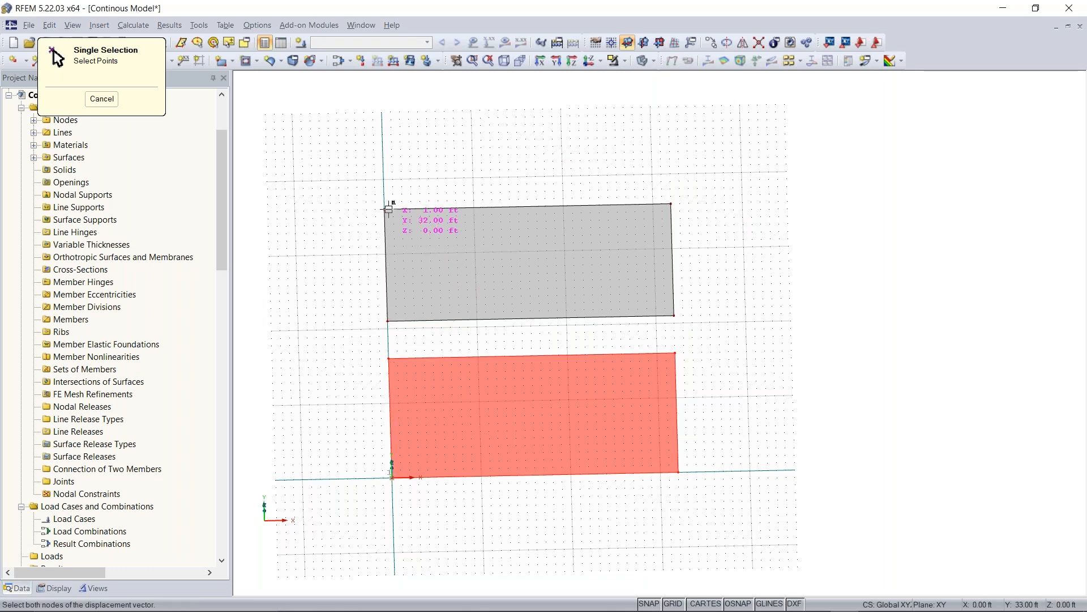
middle_drag(394, 168, 392, 229)
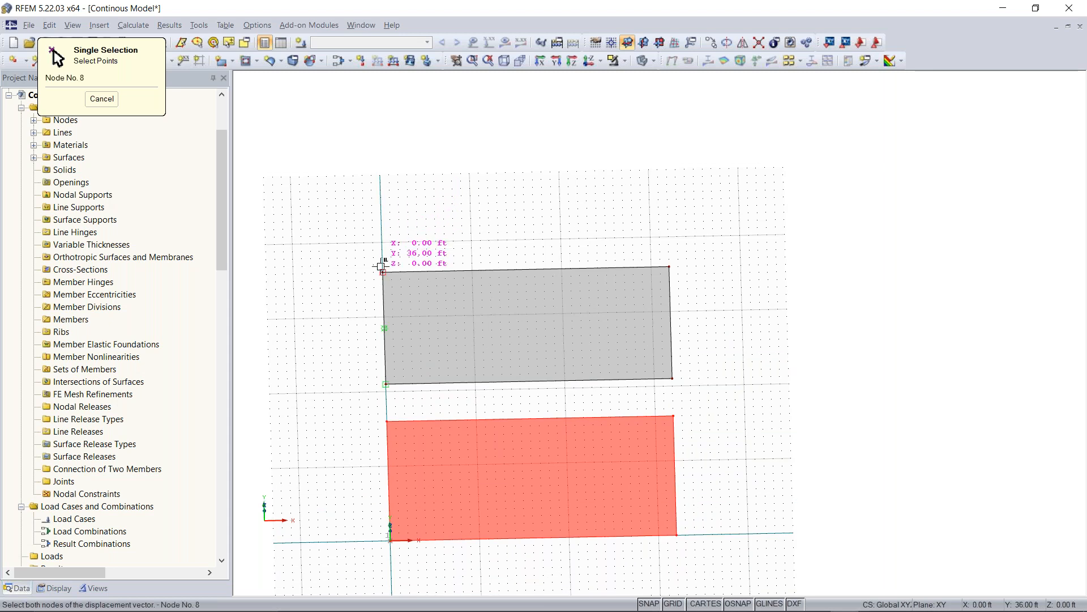
scroll(384, 259, up, 3)
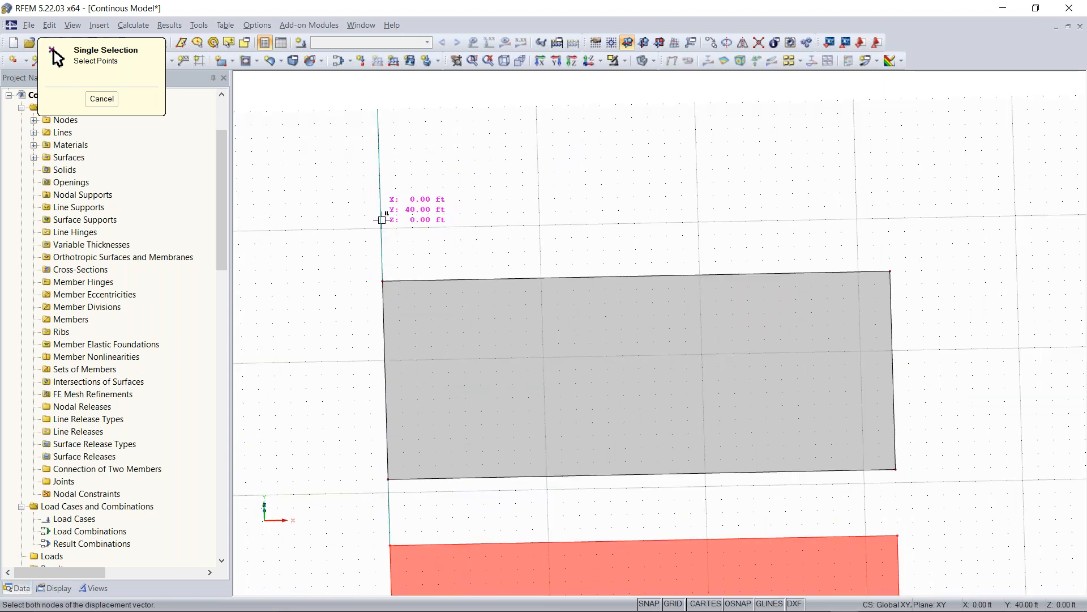
click(383, 281)
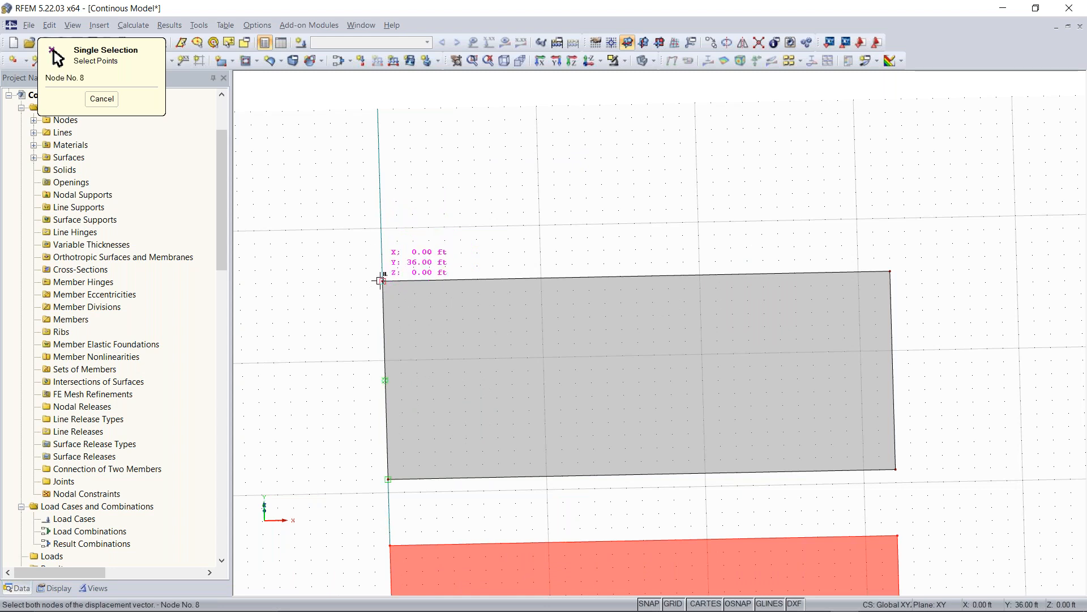
click(382, 212)
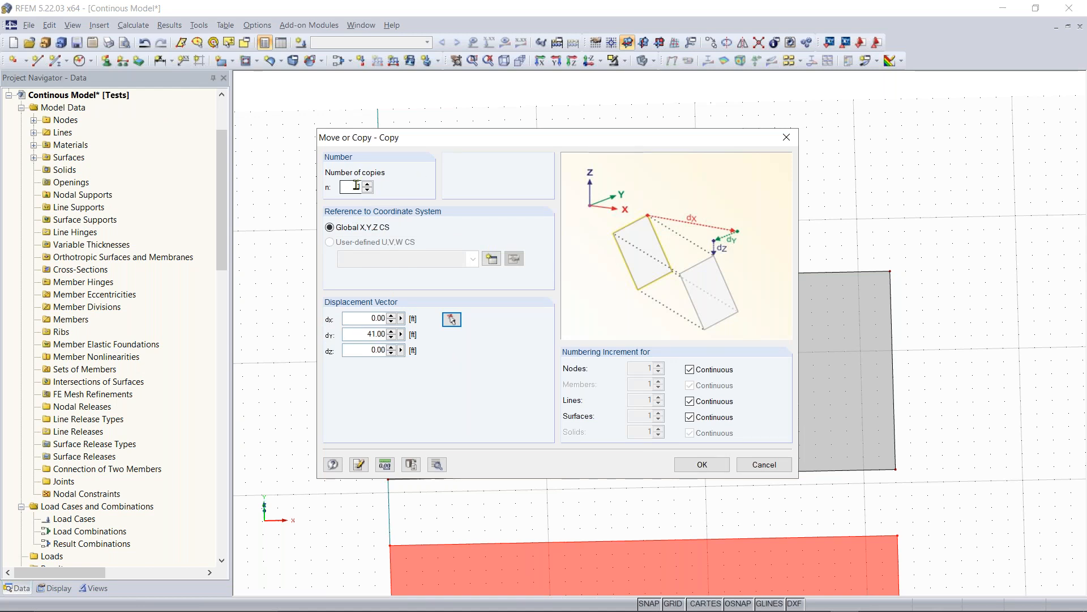
click(702, 465)
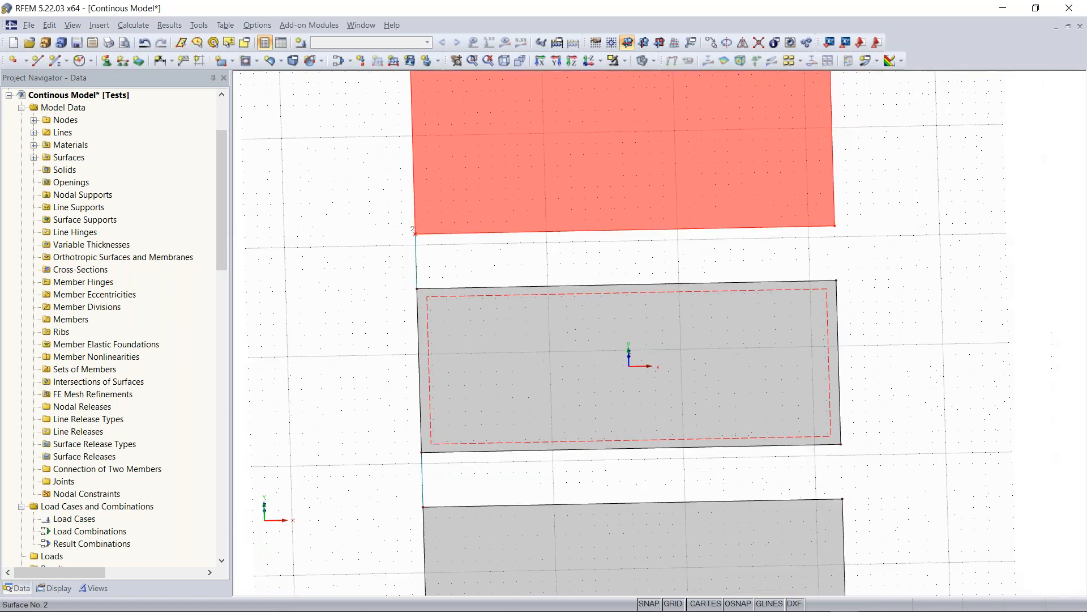
scroll(600, 356, down, 10)
scroll(603, 356, up, 6)
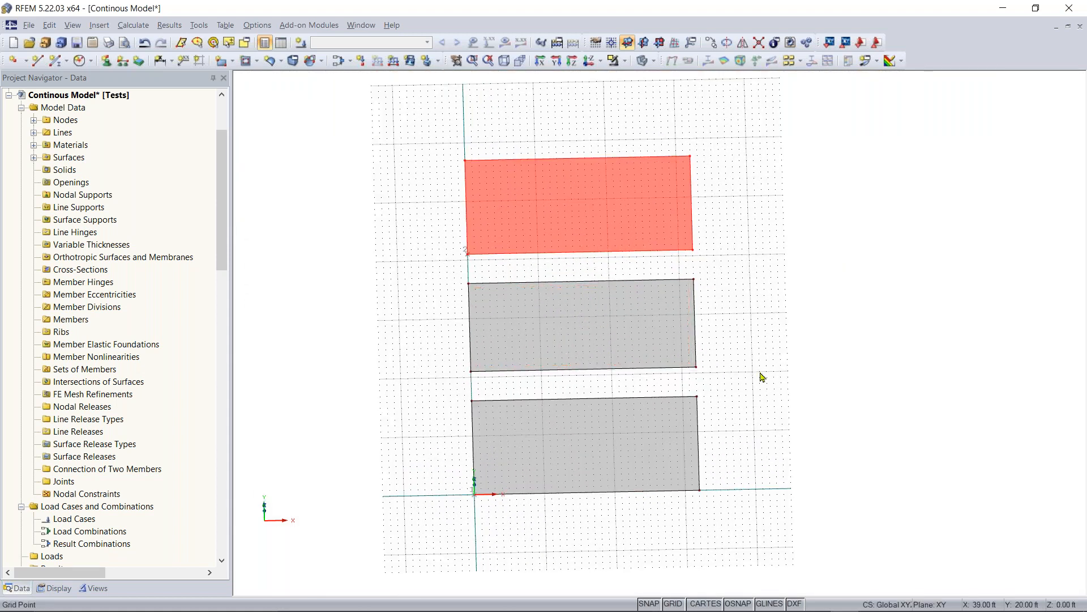
ctrl+middle_drag(789, 373, 595, 275)
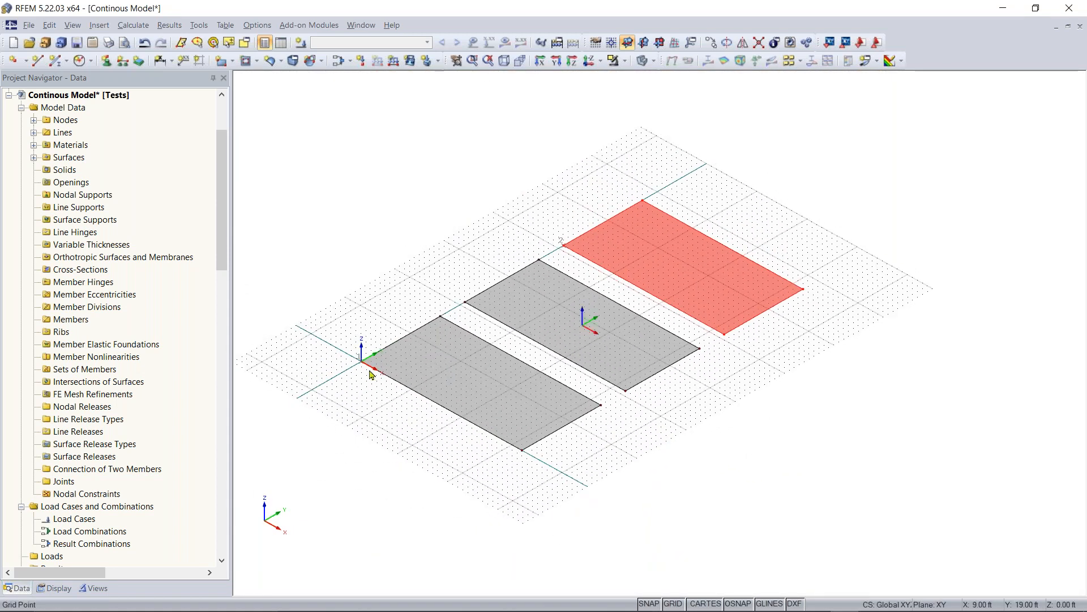
click(802, 187)
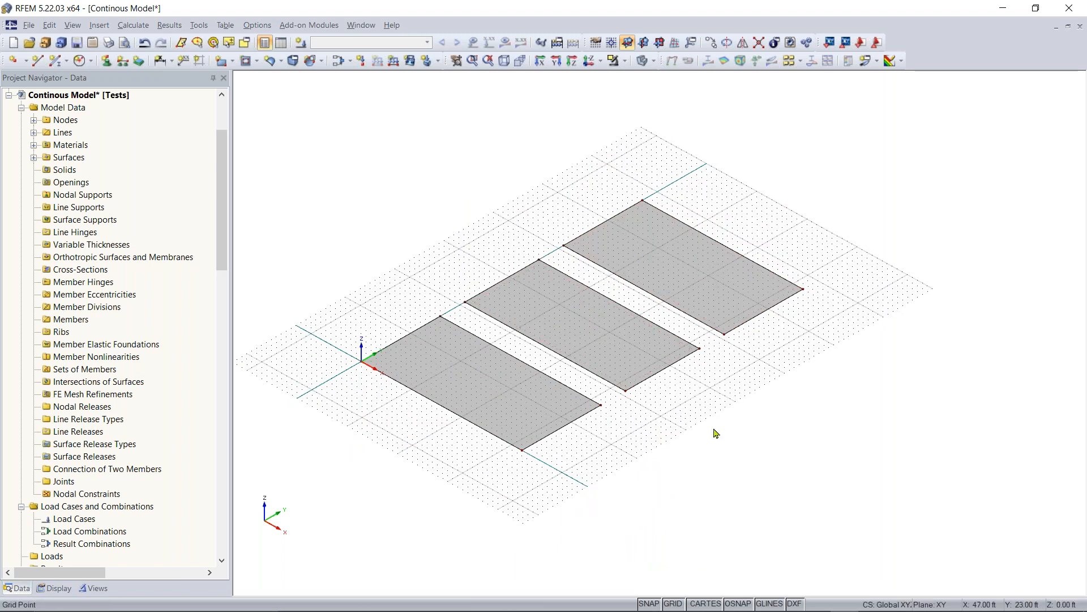
Select all three slabs and move them together so the middle slab's corner at X 0 ft, Y 21 ft lies on the origin
ctrl+middle_drag(516, 476, 631, 514)
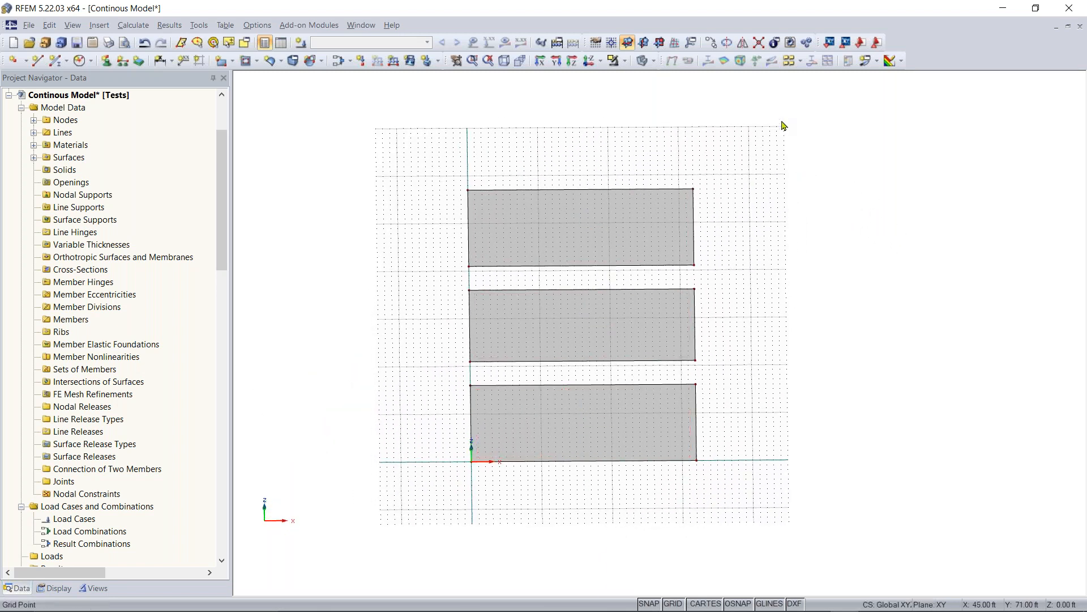
drag(772, 144, 431, 498)
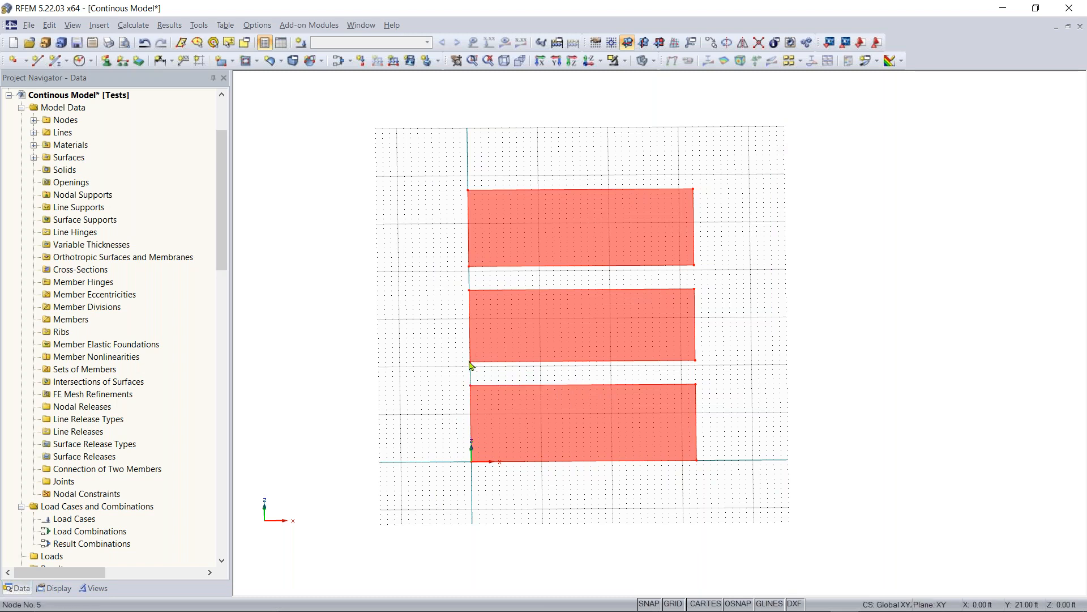
drag(469, 364, 473, 466)
click(430, 371)
right_drag(788, 391, 617, 384)
click(491, 348)
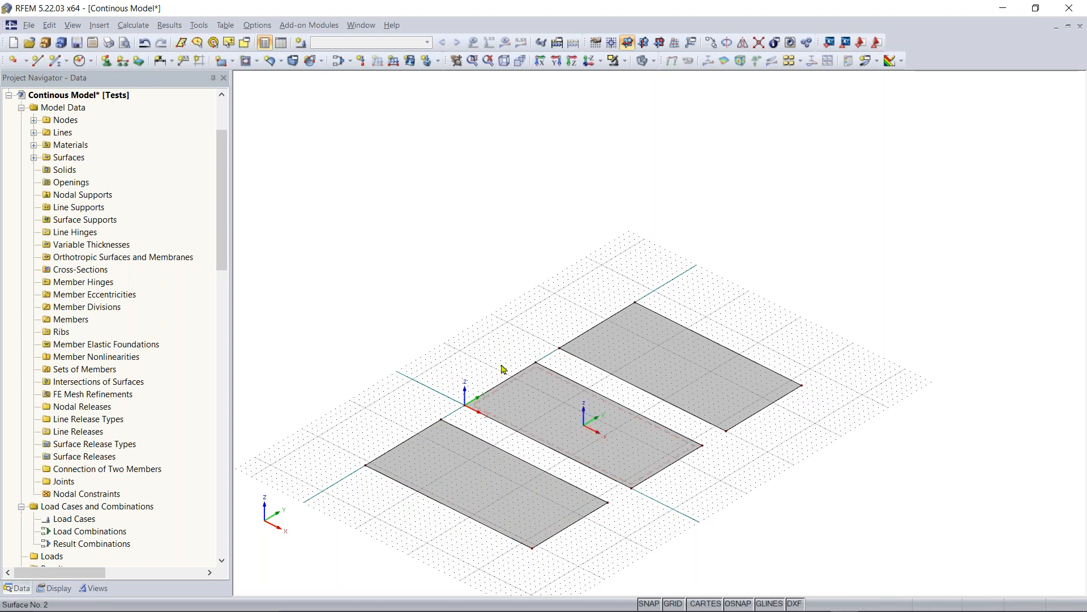
middle_drag(483, 364, 458, 336)
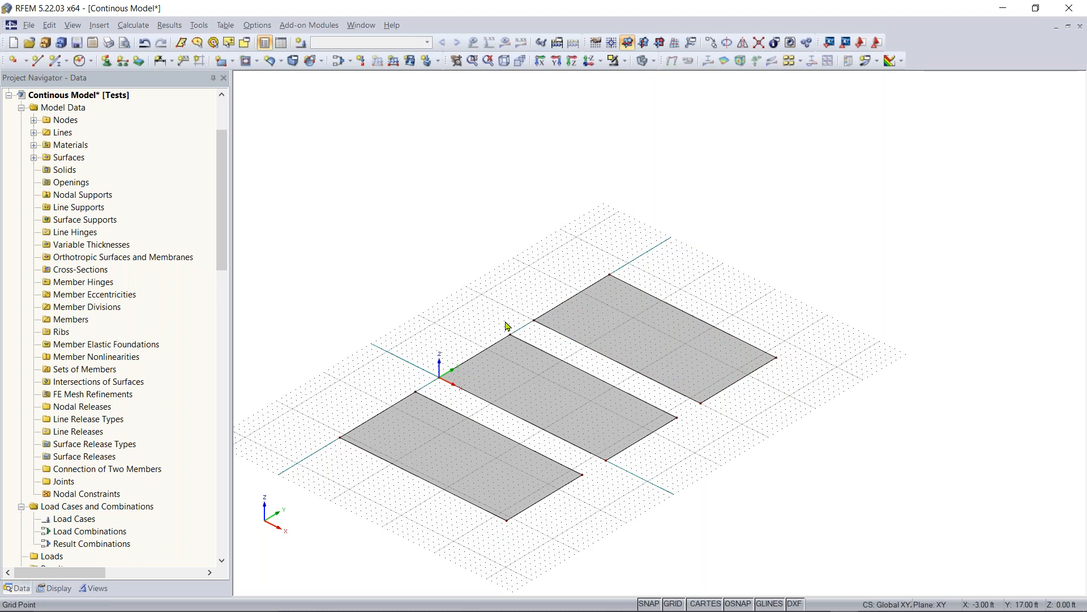
Start a new single beam member and choose the massive rectangular section from the cross-section library
click(56, 62)
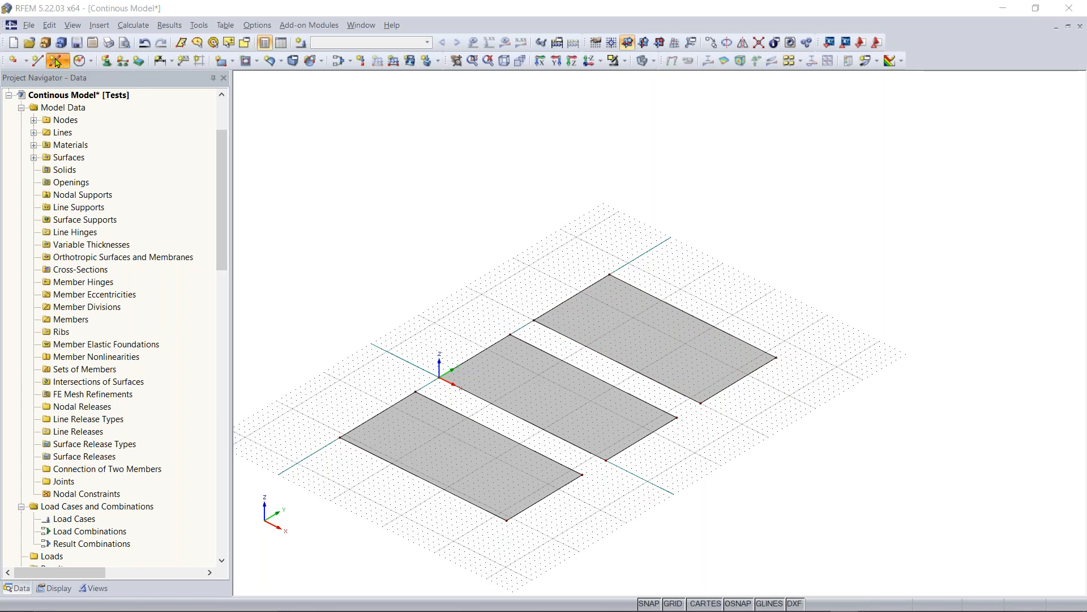
drag(453, 143, 463, 124)
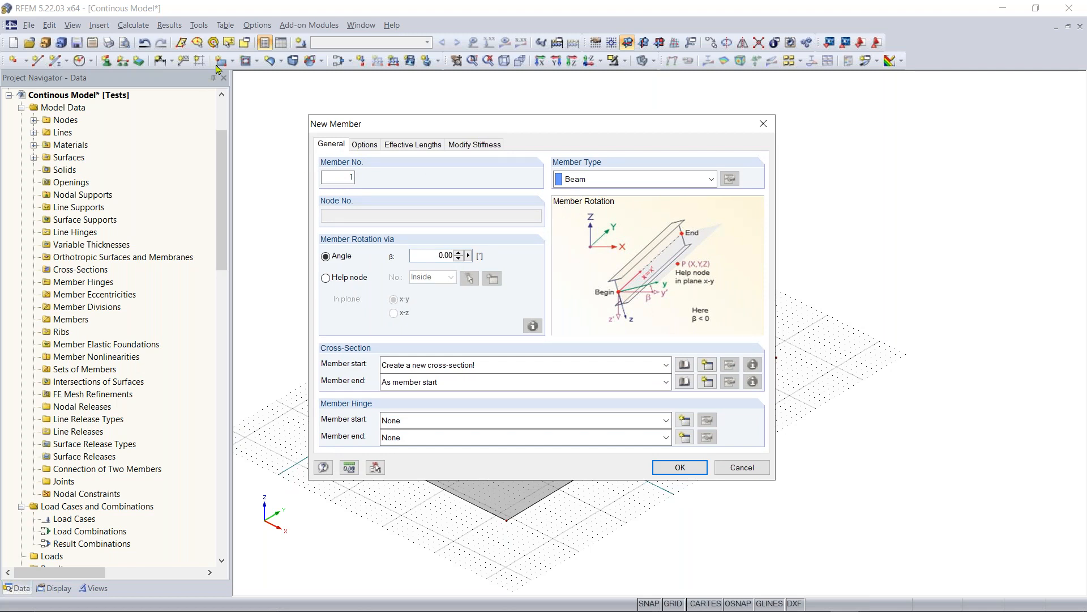
double_click(336, 176)
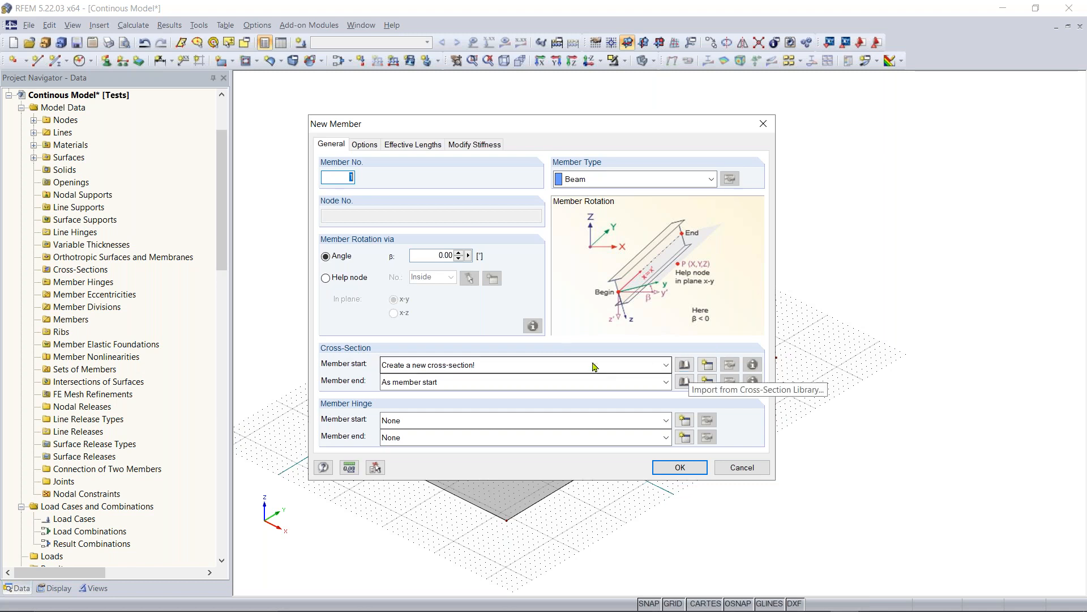
click(685, 365)
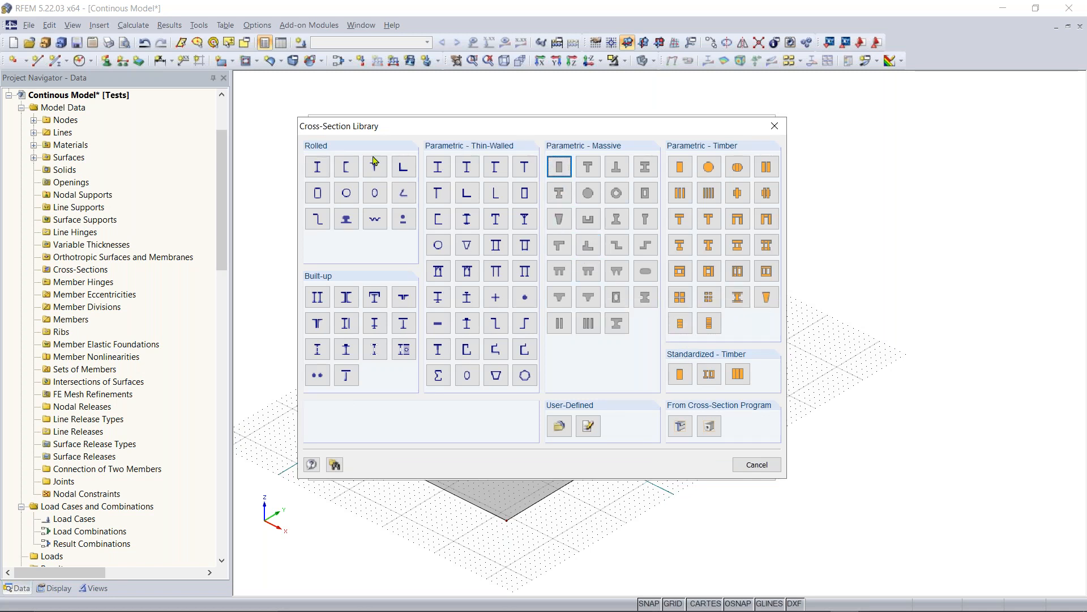
drag(460, 133, 452, 135)
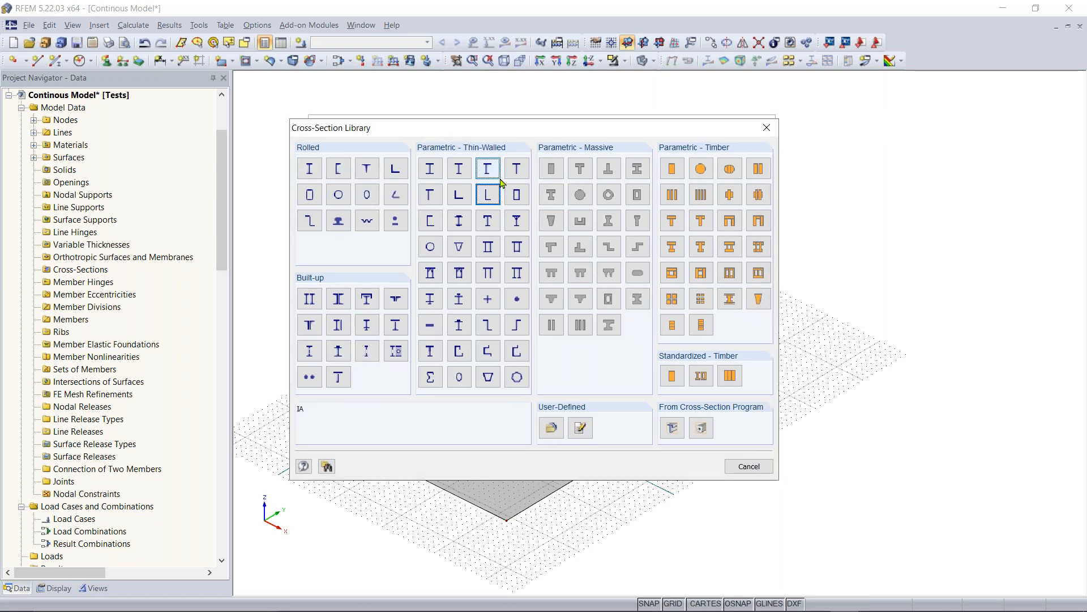
click(552, 170)
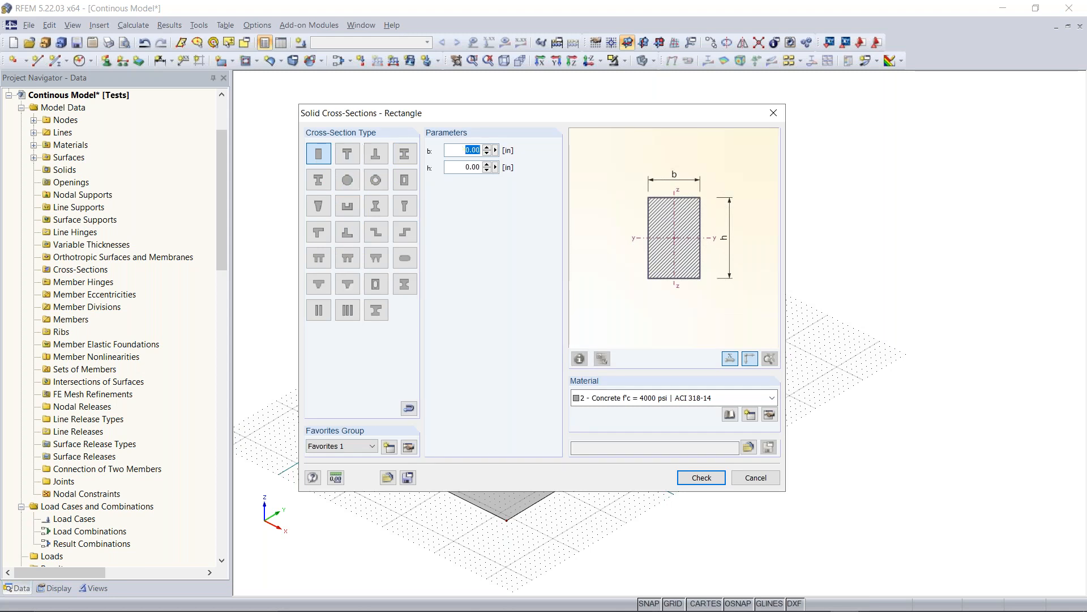
Set the rectangular section to 40 in wide and 12 in high, and accept it for the new beam member
text(40)
key(Tab)
text(12)
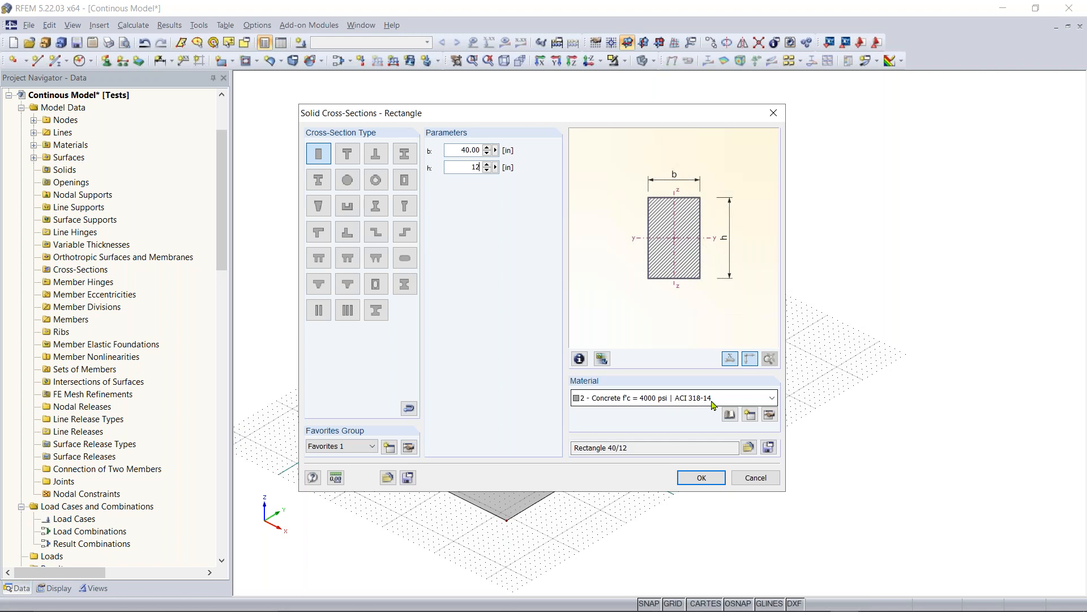
click(701, 478)
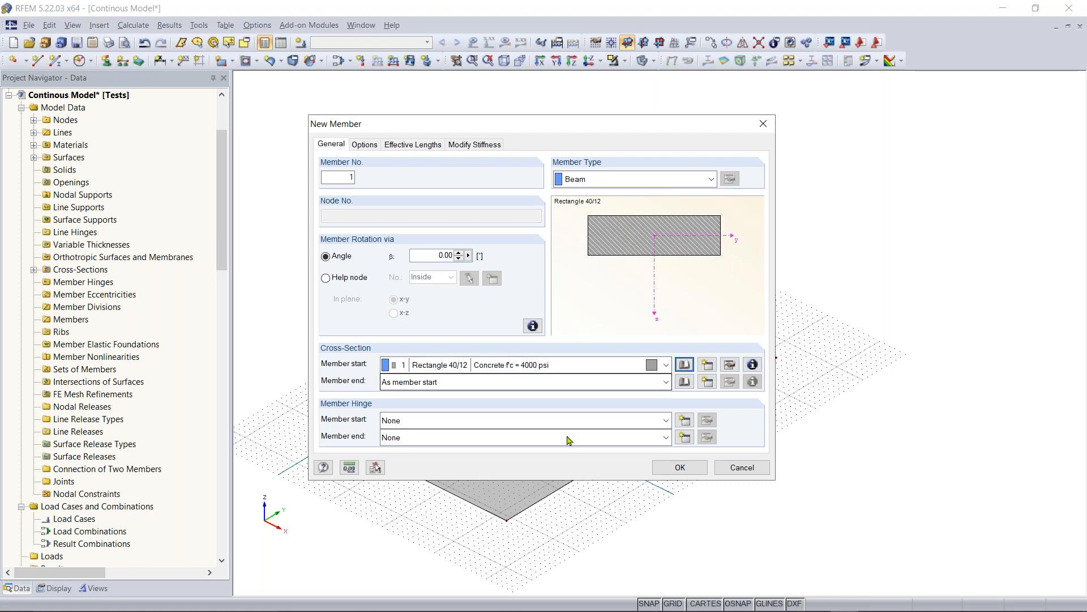
click(682, 468)
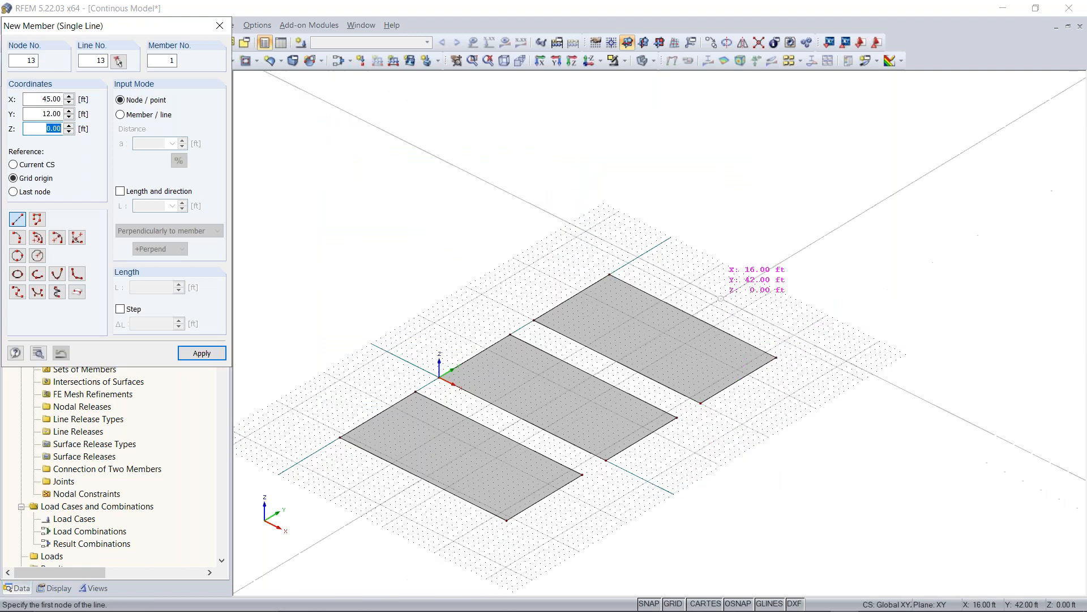
Draw the beam member from X 0 ft, Y 41 ft to X 32 ft, Y 41 ft, and end the command
scroll(643, 258, up, 2)
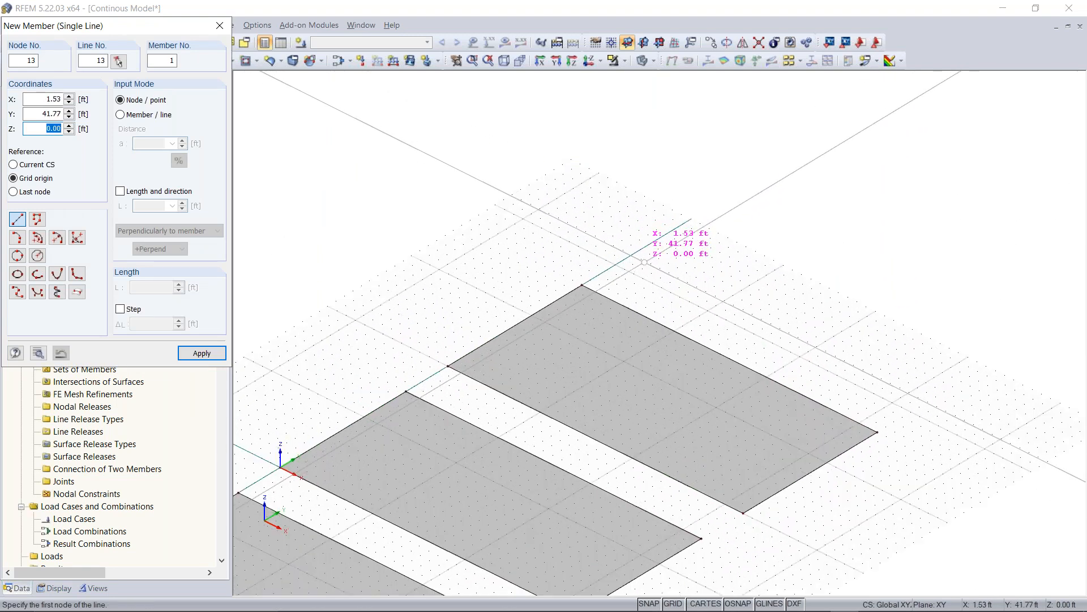
scroll(606, 252, up, 1)
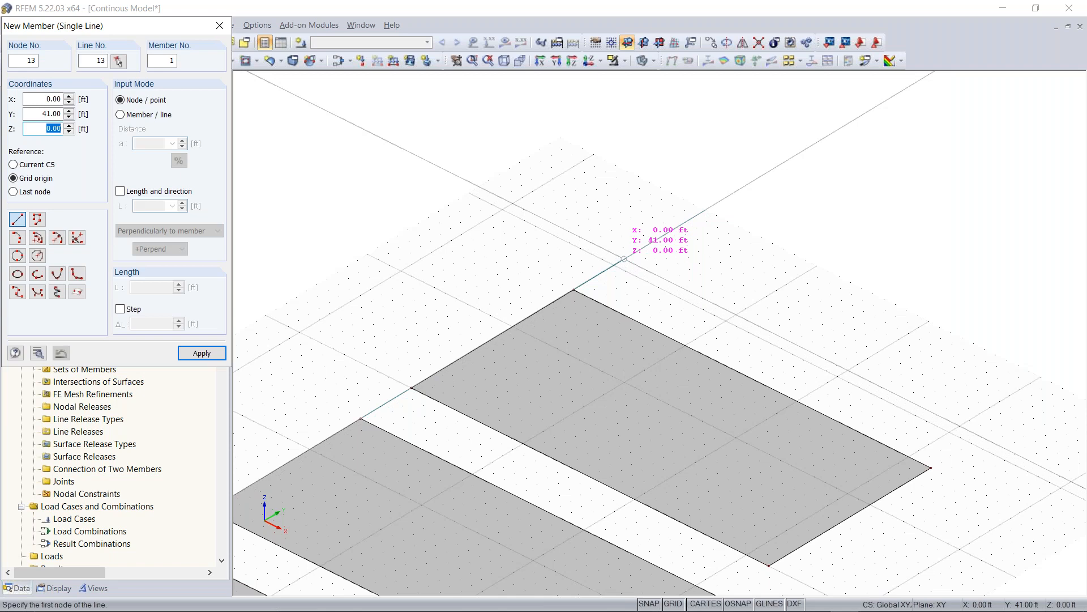
click(624, 259)
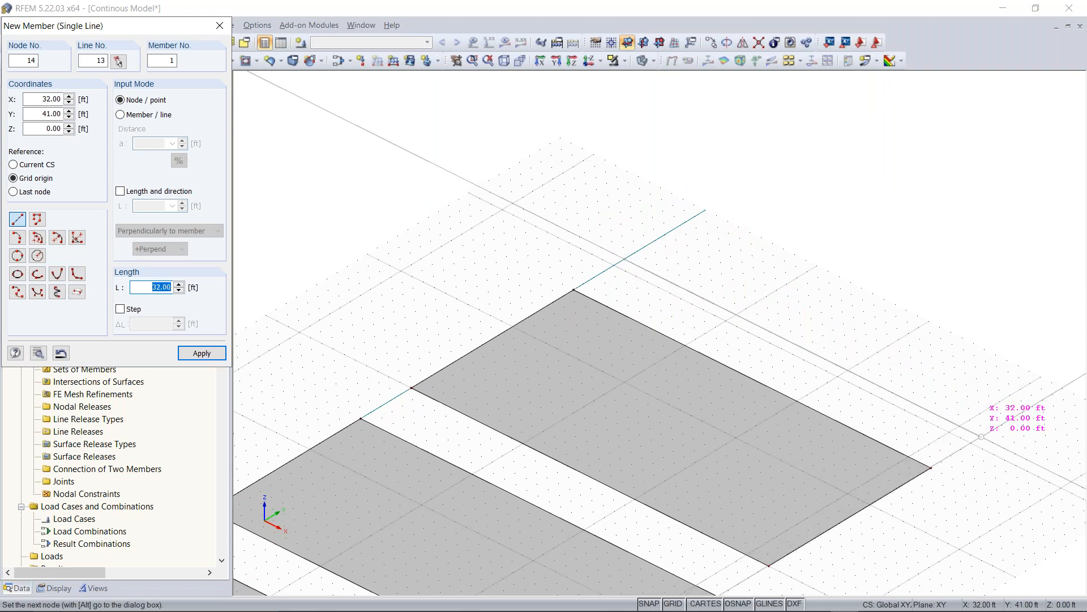
click(981, 437)
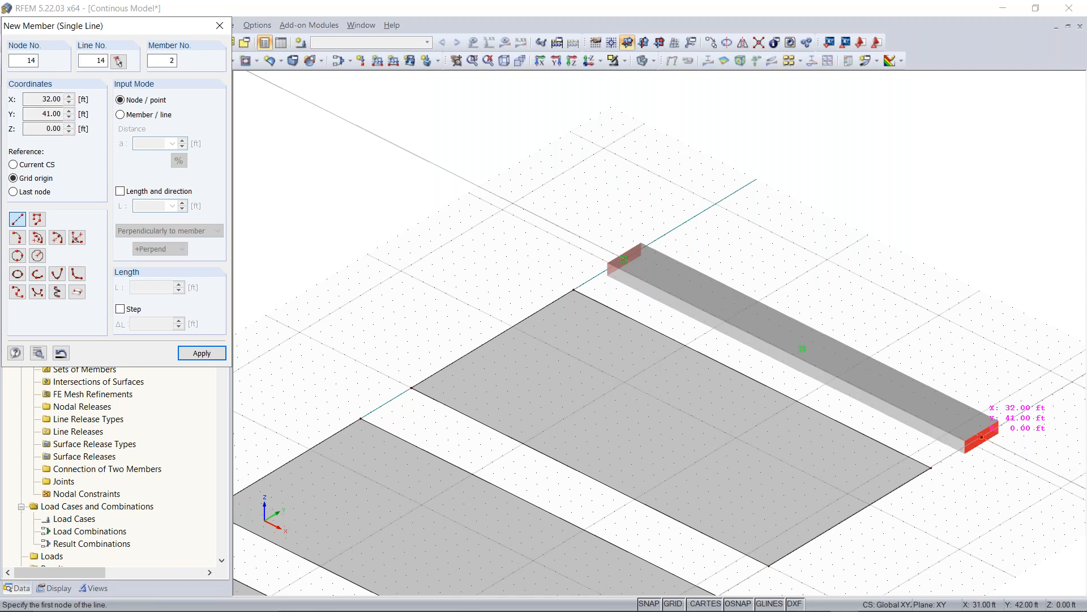
key(Escape)
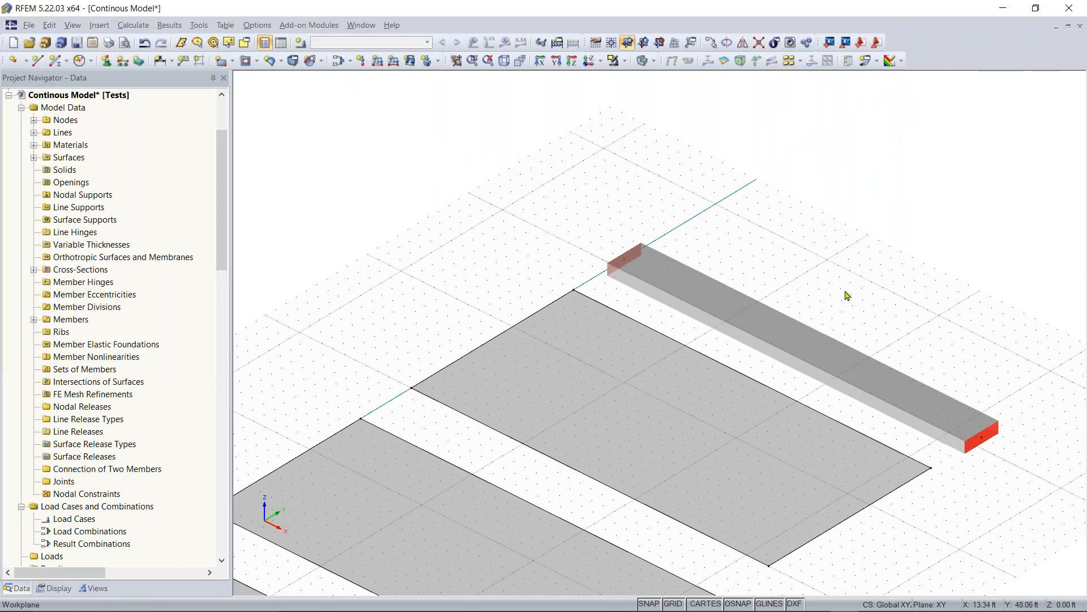
scroll(848, 295, down, 1)
middle_drag(826, 291, 655, 269)
middle_drag(824, 442, 707, 352)
right_click(657, 380)
click(780, 485)
scroll(780, 485, down, 2)
middle_drag(717, 518, 810, 427)
scroll(810, 428, up, 1)
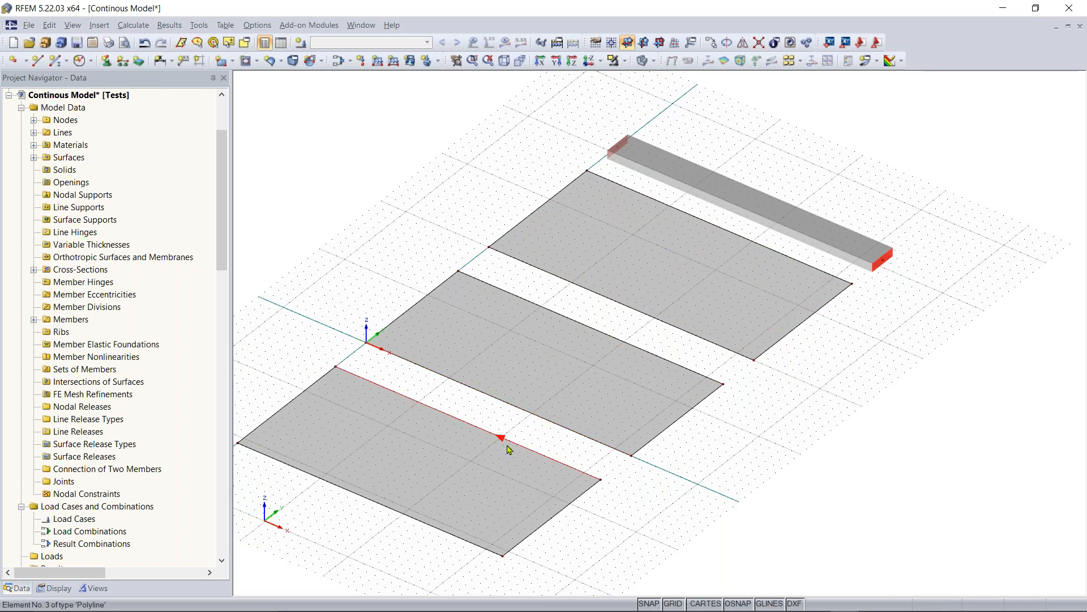
ctrl+middle_drag(426, 523, 480, 539)
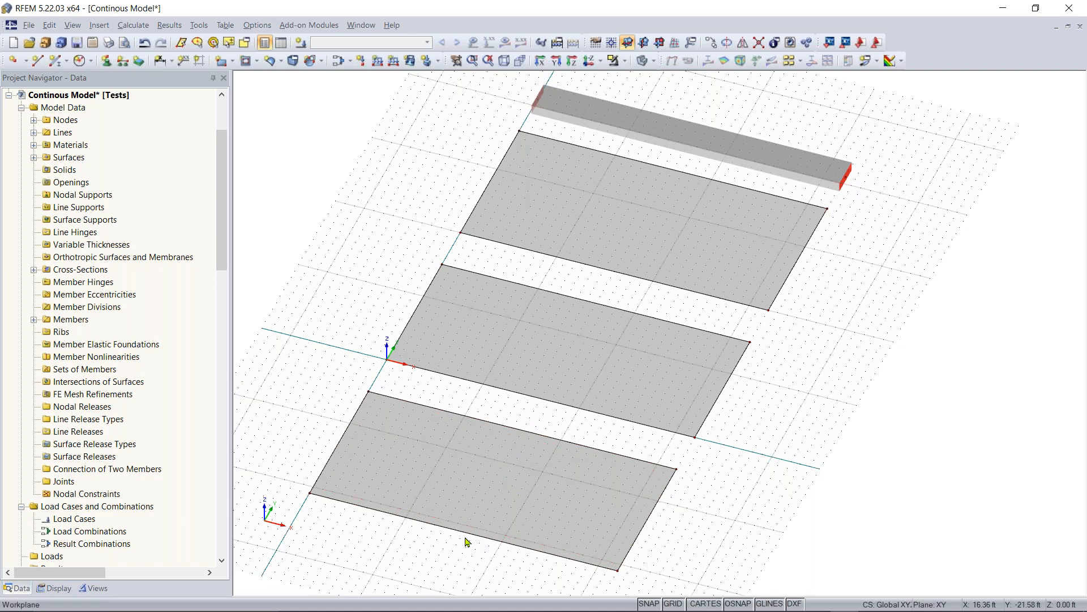
scroll(468, 495, down, 2)
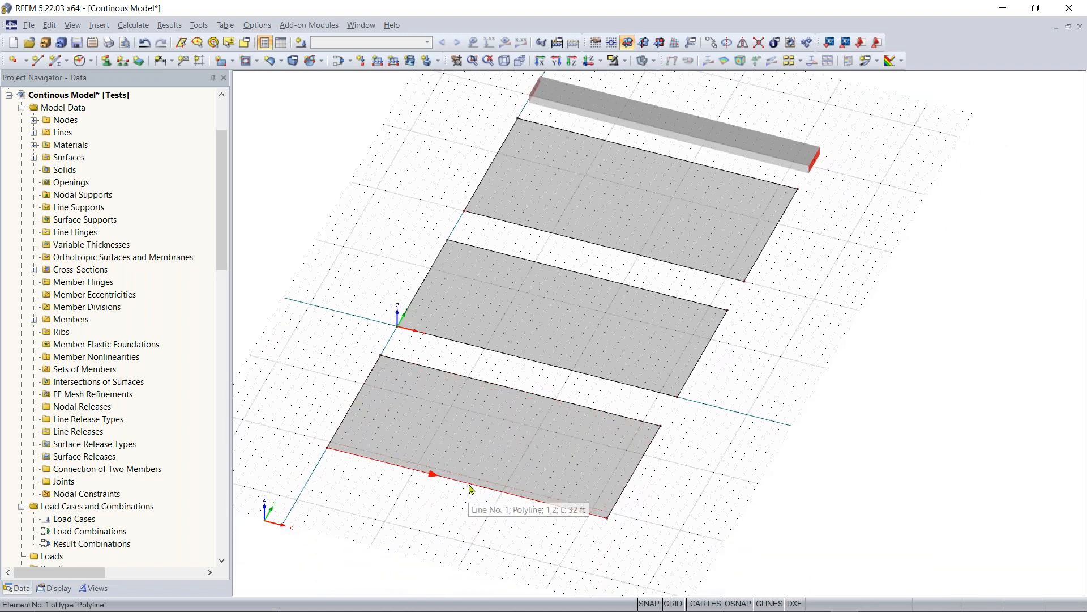
right_click(470, 489)
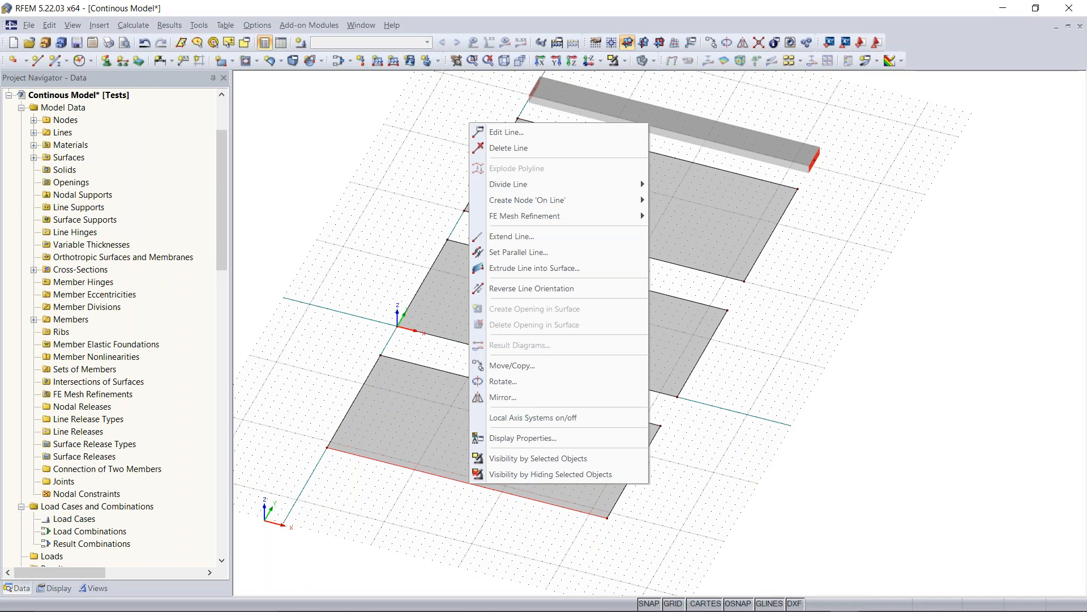
click(468, 495)
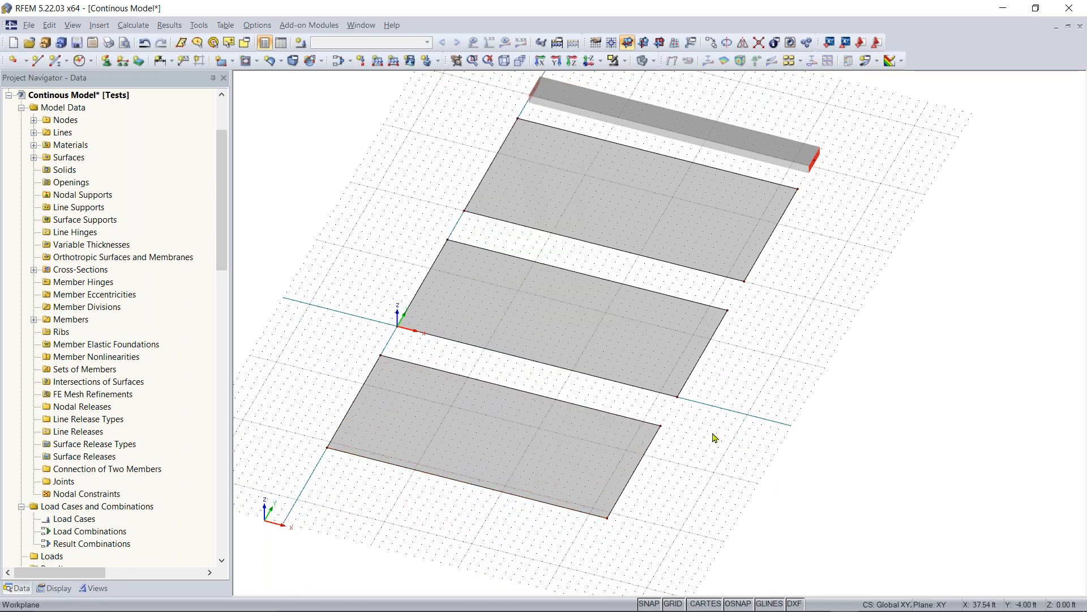
right_click(847, 307)
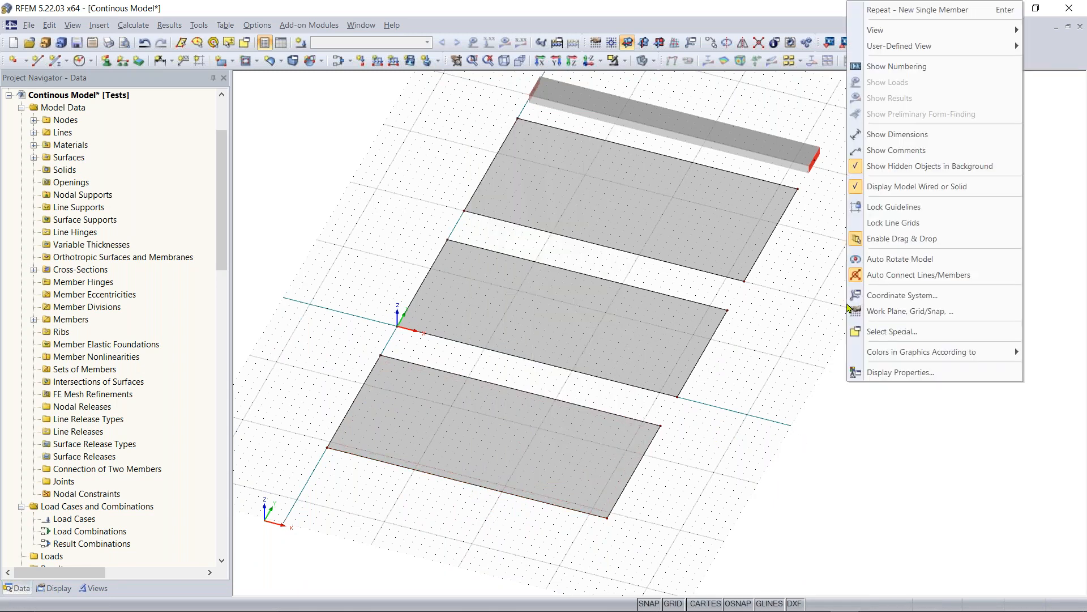
right_click(770, 419)
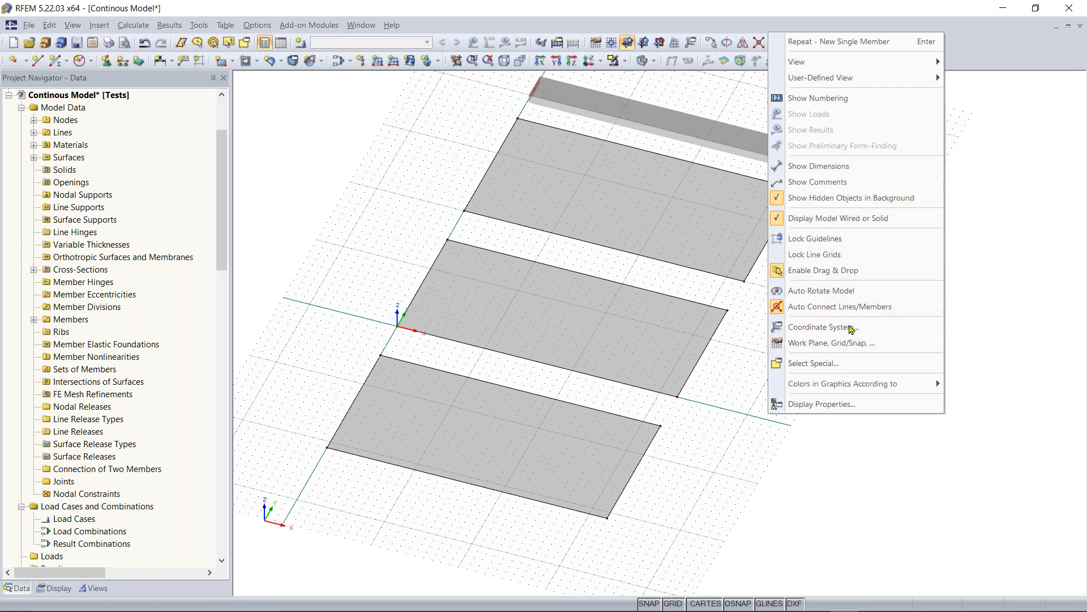
click(781, 441)
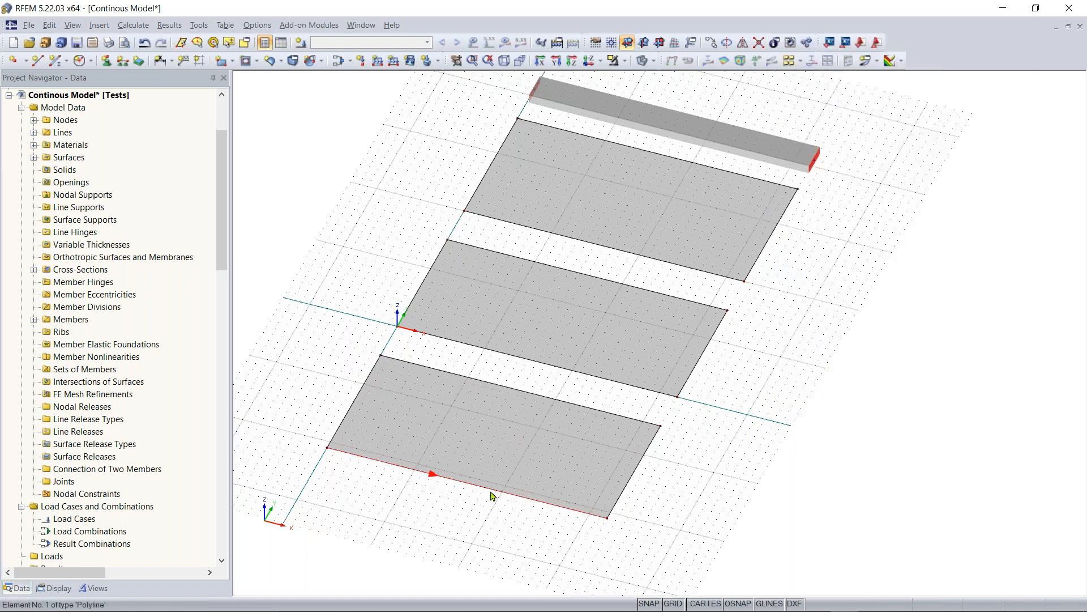
right_click(509, 469)
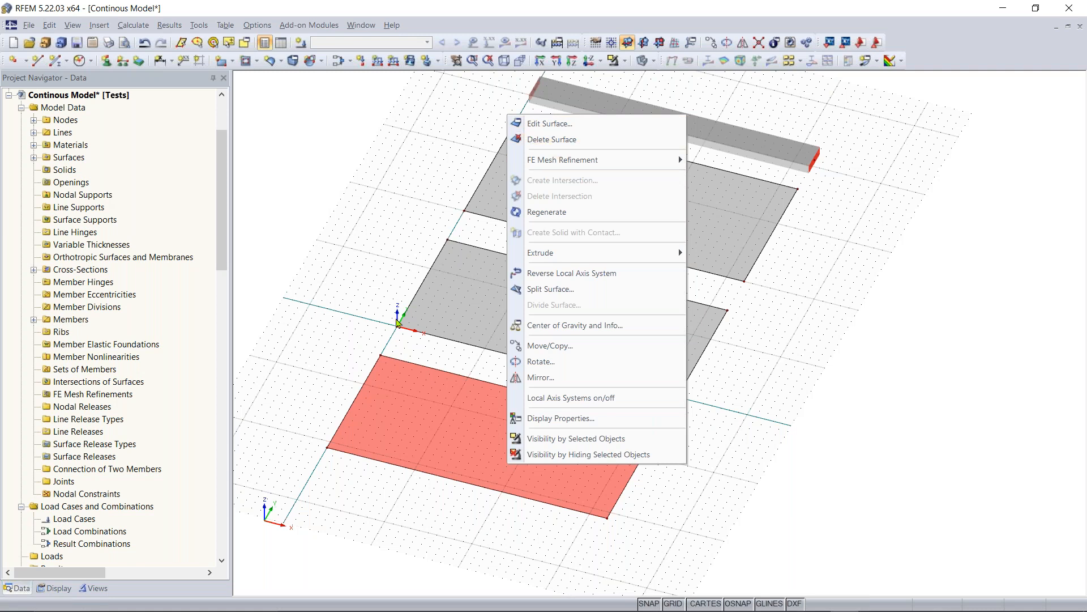
click(340, 346)
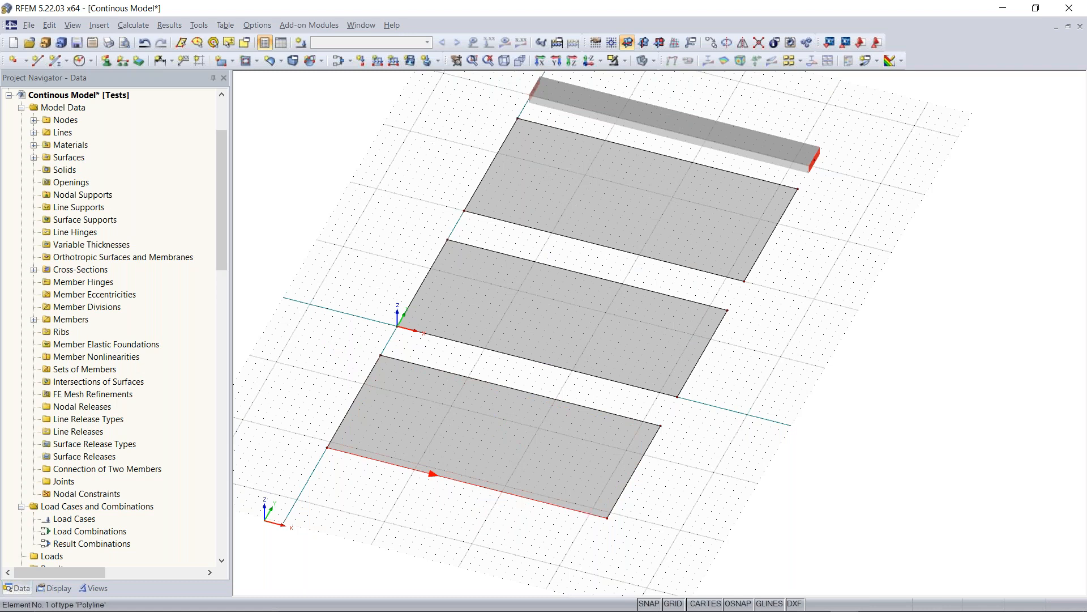
Divide the first slab's outer 32 ft edge by distance, with a new intermediate node 16 ft (50%) from the line start
right_click(478, 489)
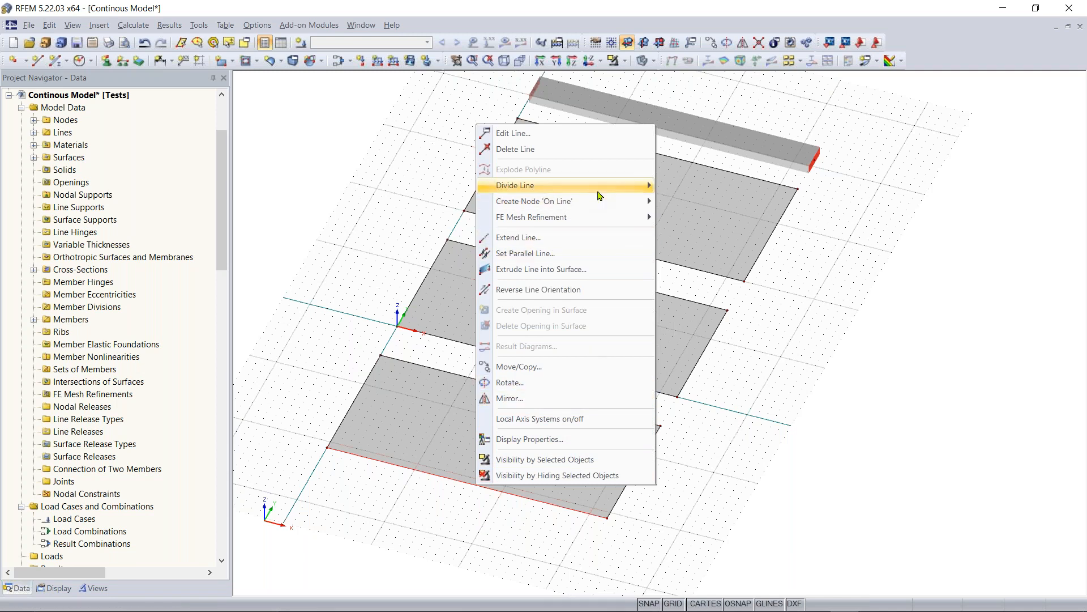
mouse_move(596, 192)
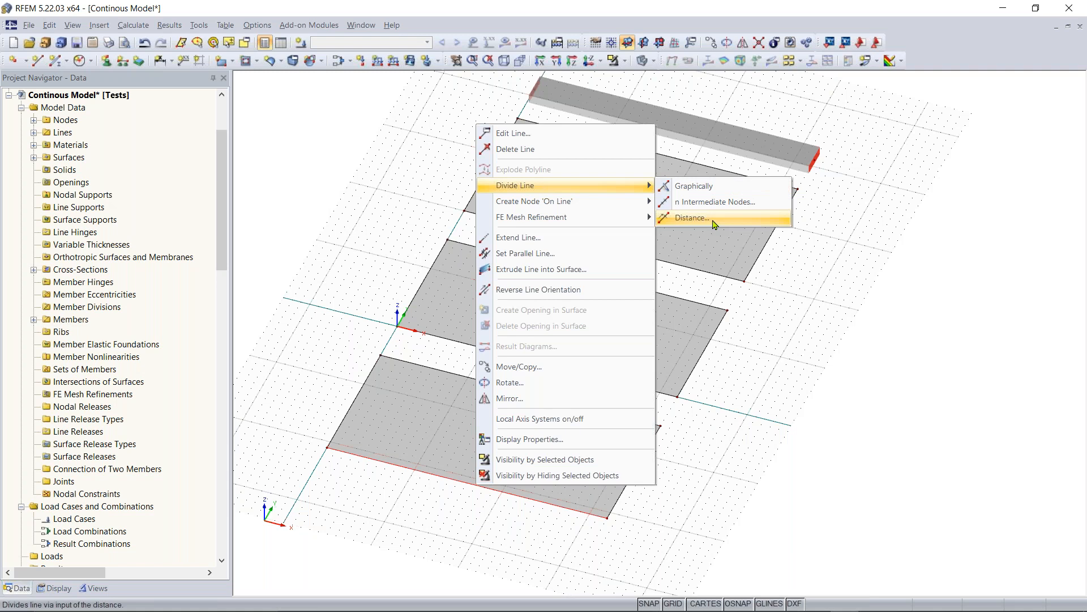
click(693, 217)
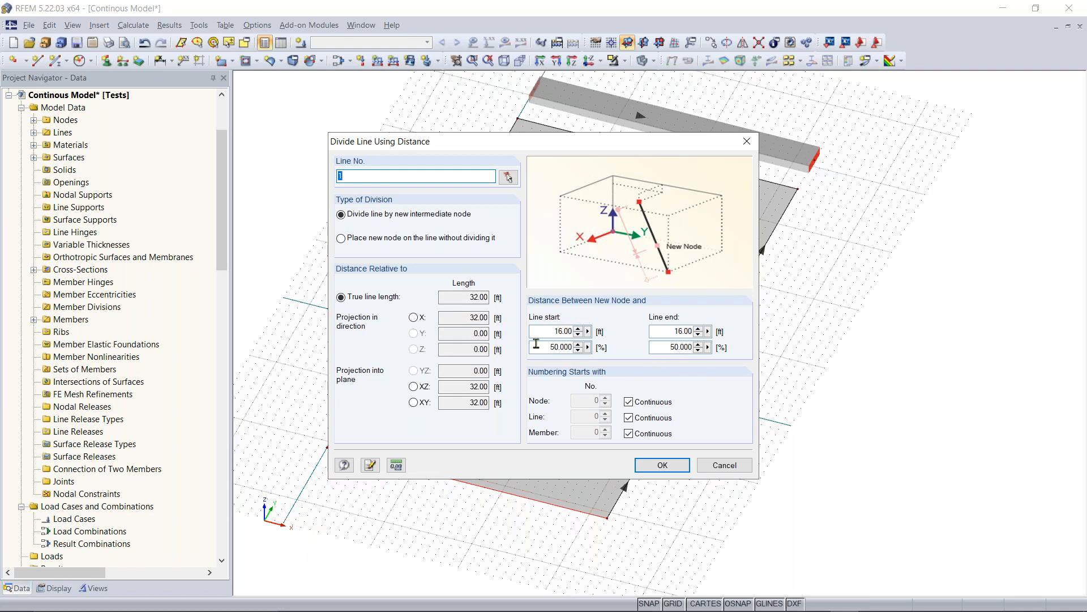
click(660, 464)
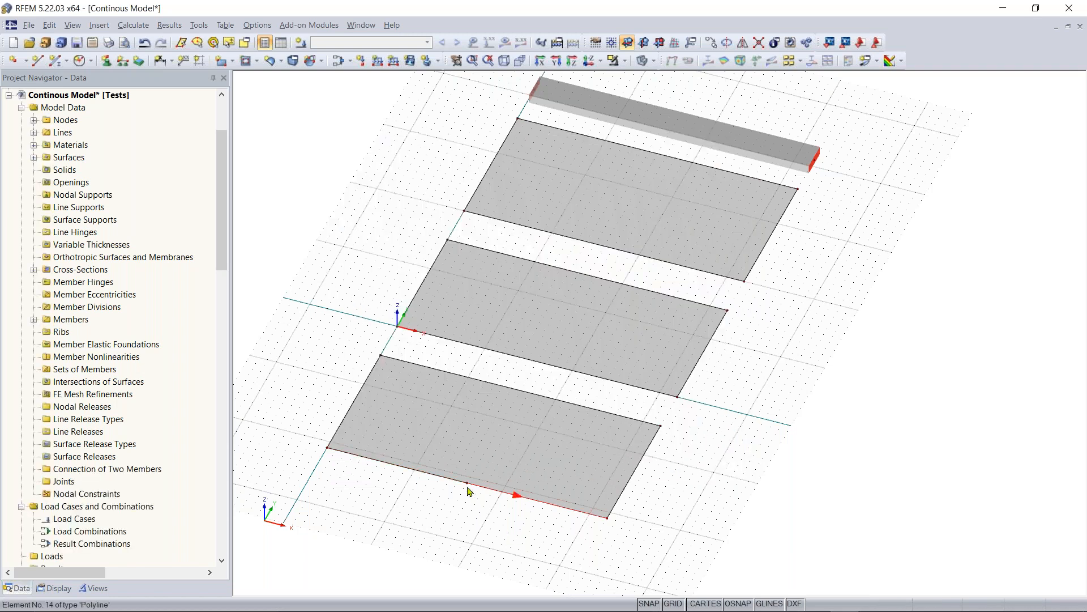
scroll(469, 486, up, 4)
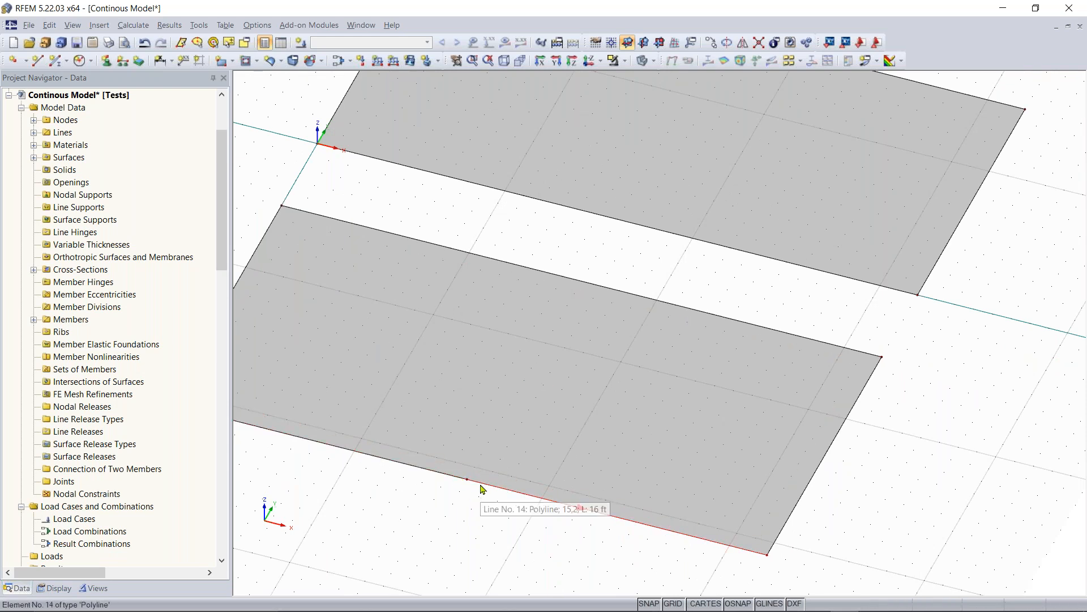
scroll(483, 489, down, 2)
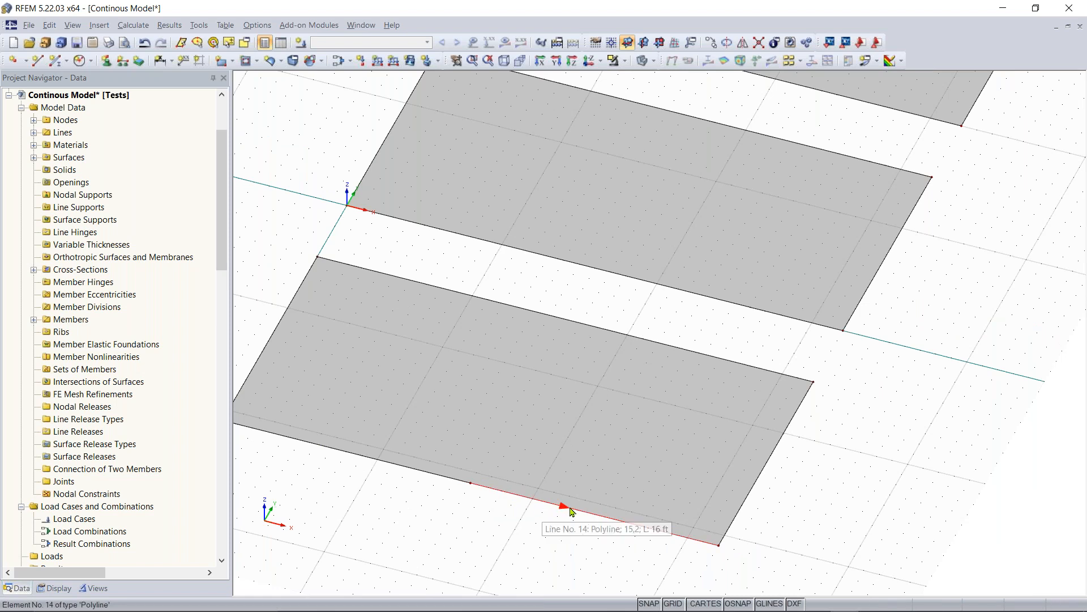
scroll(578, 512, up, 3)
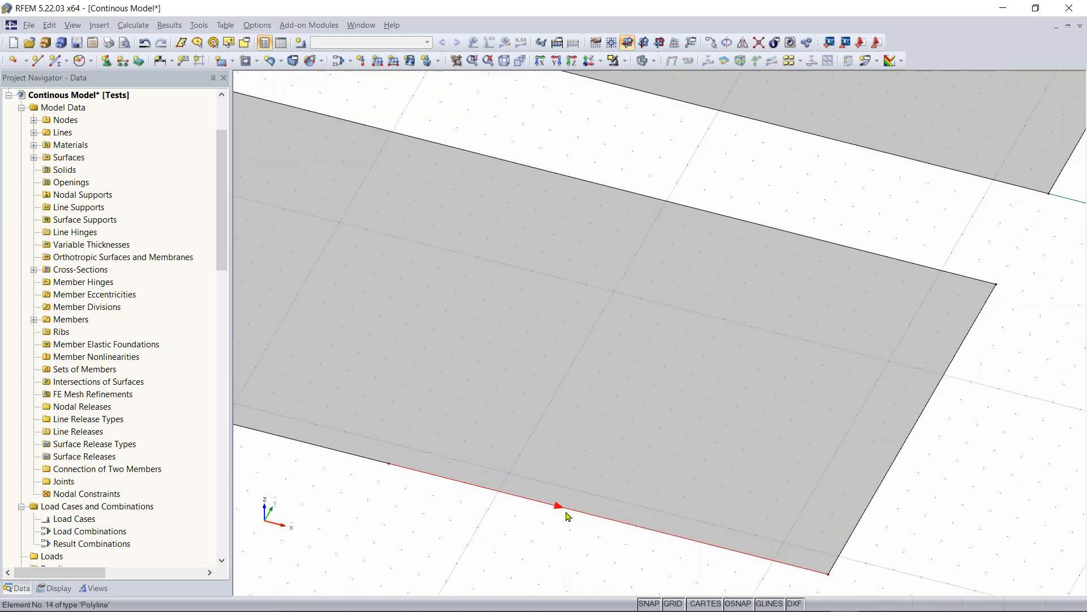
scroll(565, 510, up, 3)
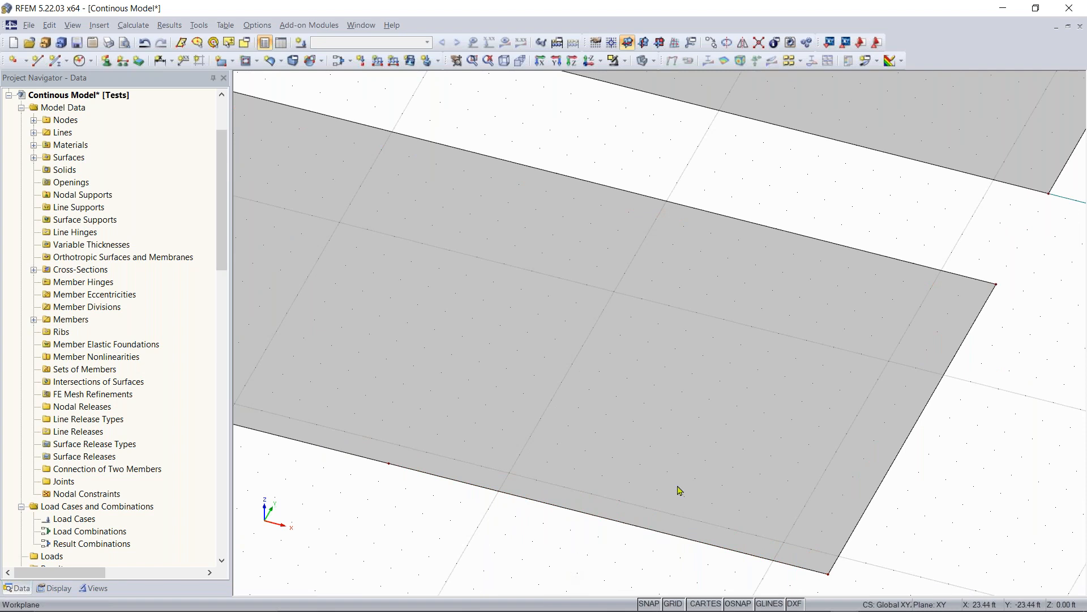
Divide the first slab's long edge facing the middle slab using one intermediate node
scroll(566, 172, down, 3)
middle_drag(536, 296, 543, 406)
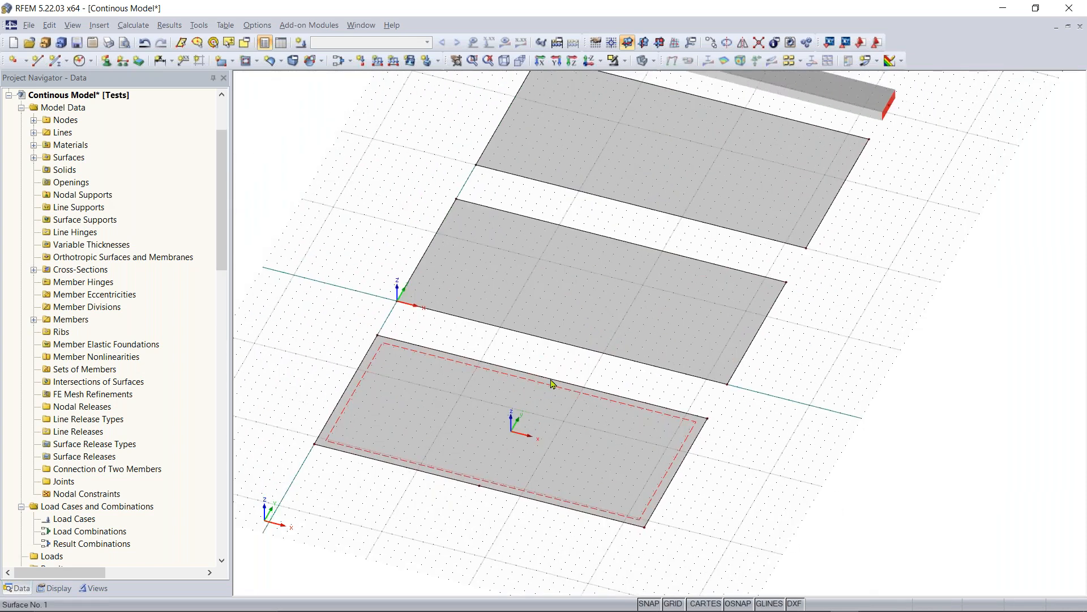
scroll(550, 378, up, 2)
right_click(544, 385)
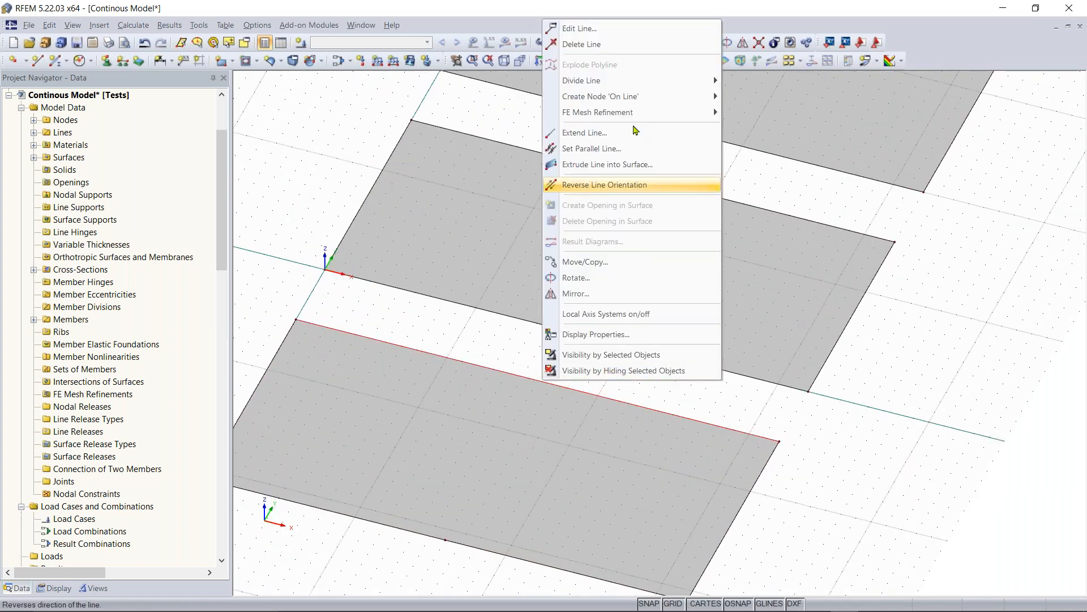
mouse_move(625, 86)
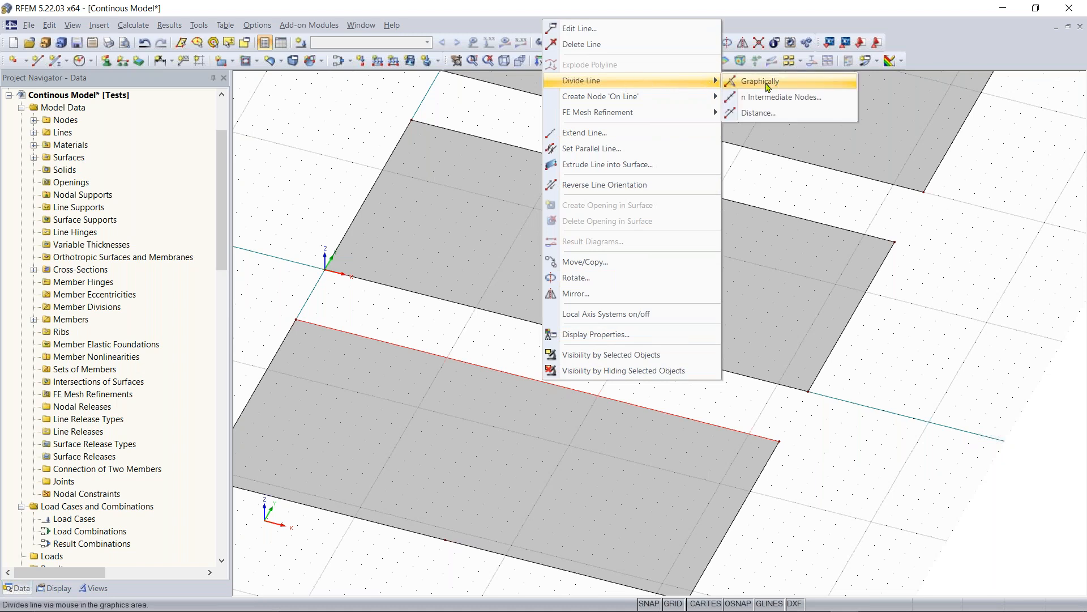
click(771, 96)
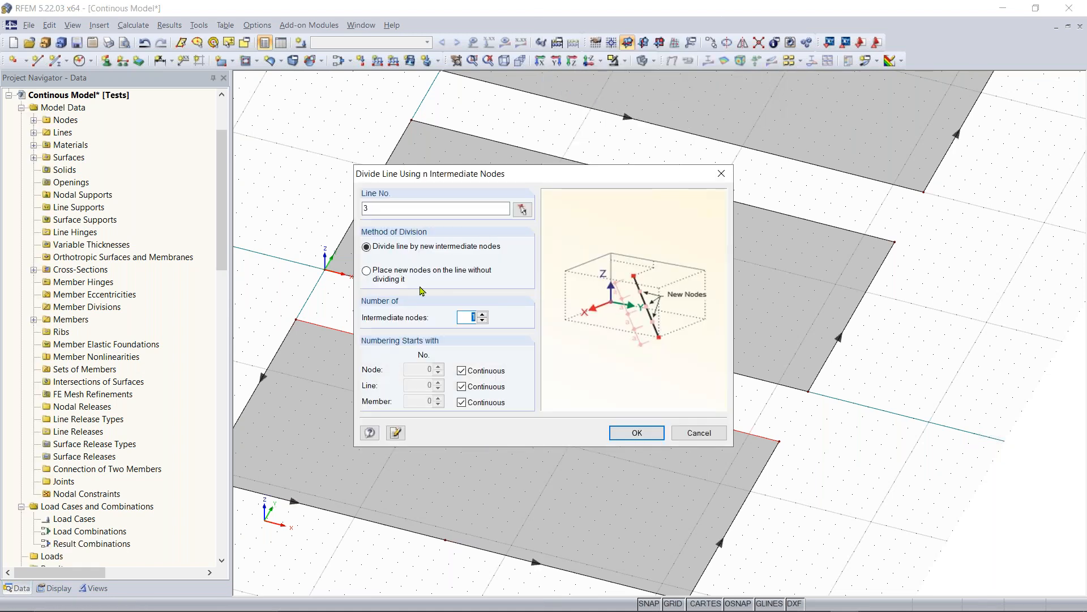
double_click(473, 318)
click(634, 433)
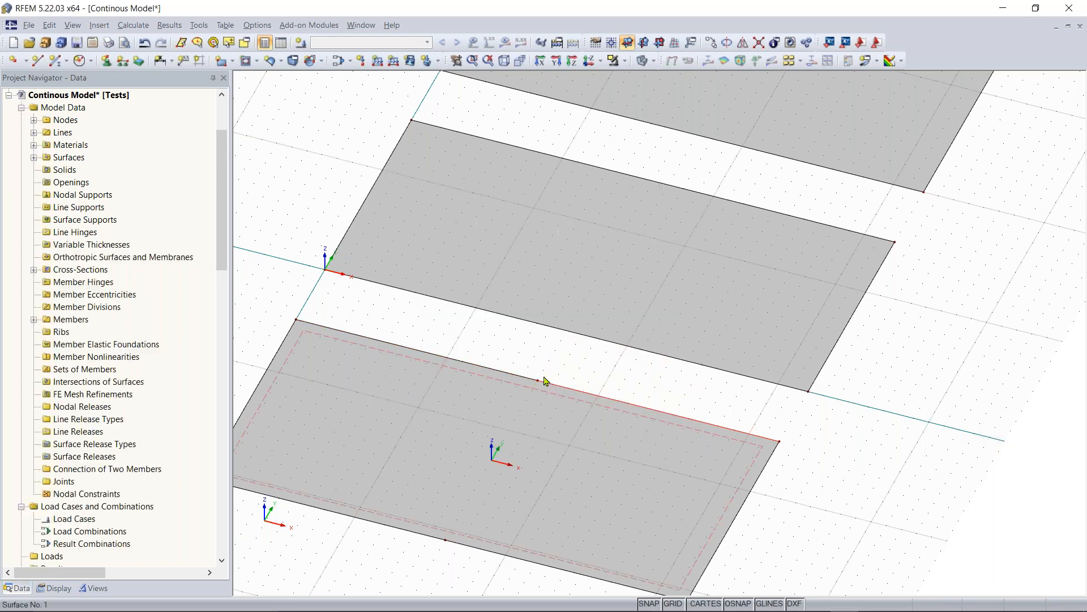
click(506, 398)
ctrl+middle_drag(506, 398, 539, 413)
right_click(539, 413)
click(520, 373)
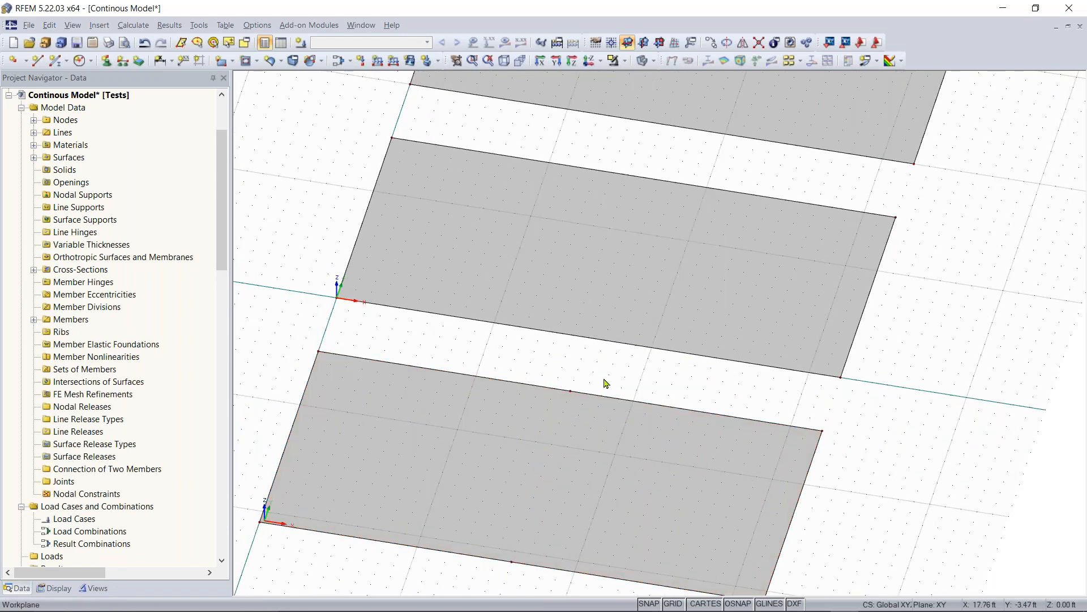
Divide the middle slab's long edge through the origin graphically at a spacing of 16 ft, and end the command
scroll(604, 382, down, 2)
middle_drag(602, 383, 560, 449)
click(569, 424)
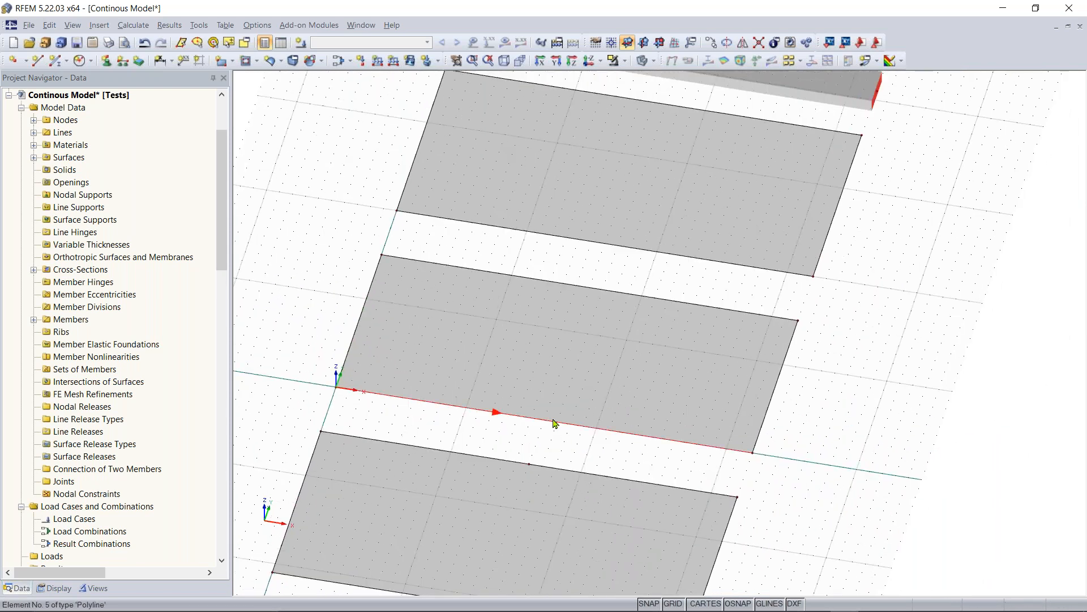
right_click(571, 426)
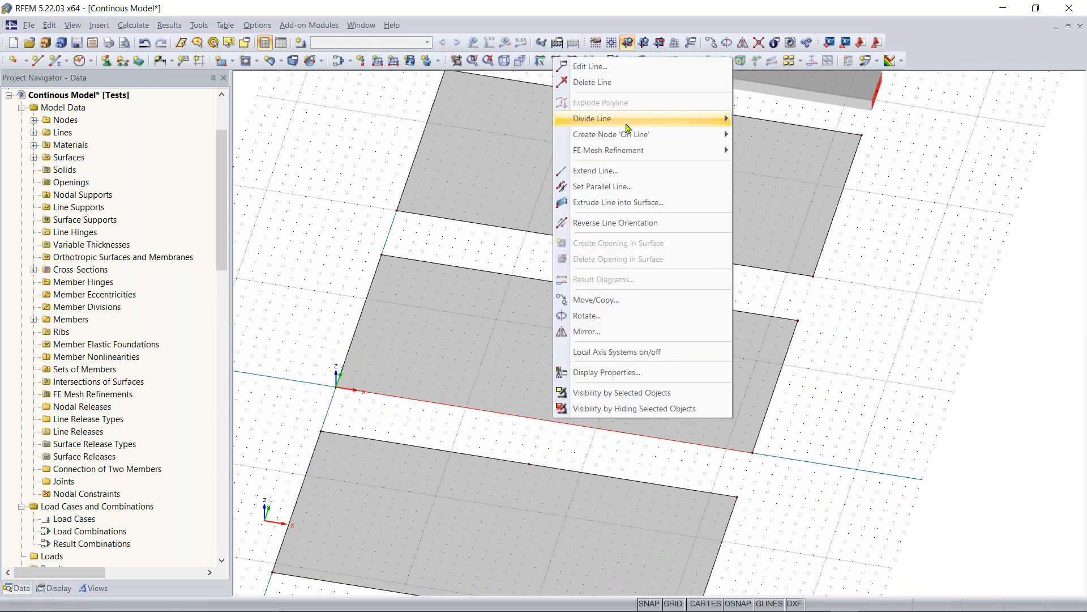
mouse_move(629, 127)
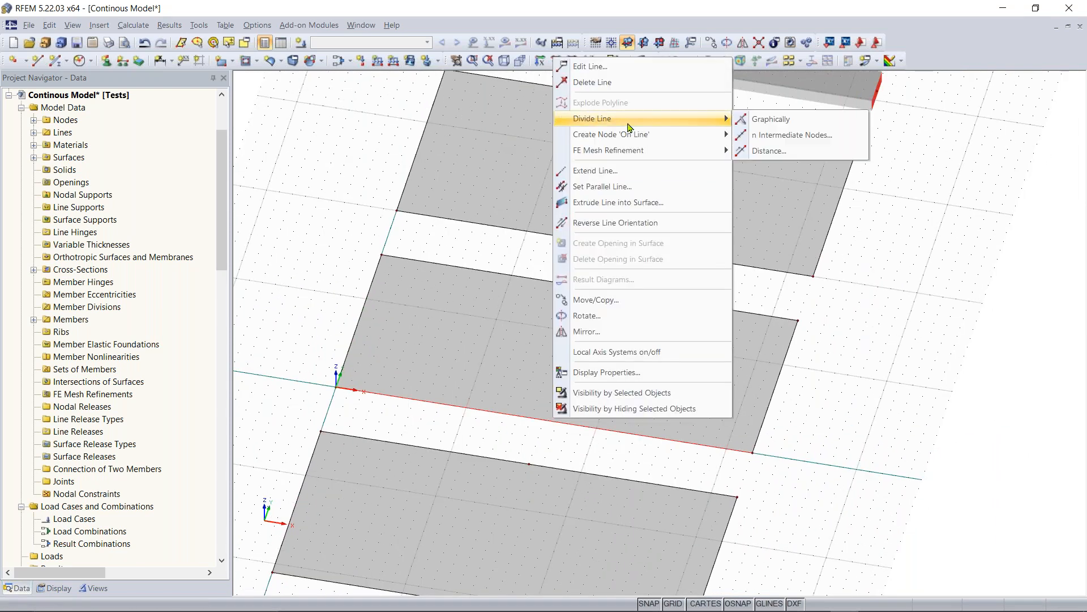
click(788, 121)
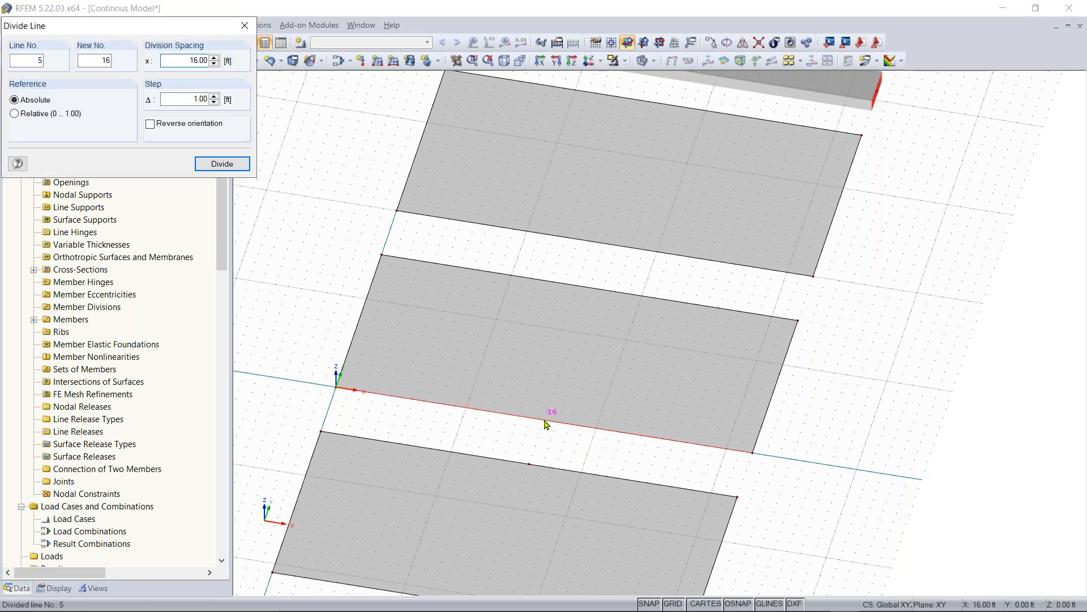
scroll(546, 423, up, 2)
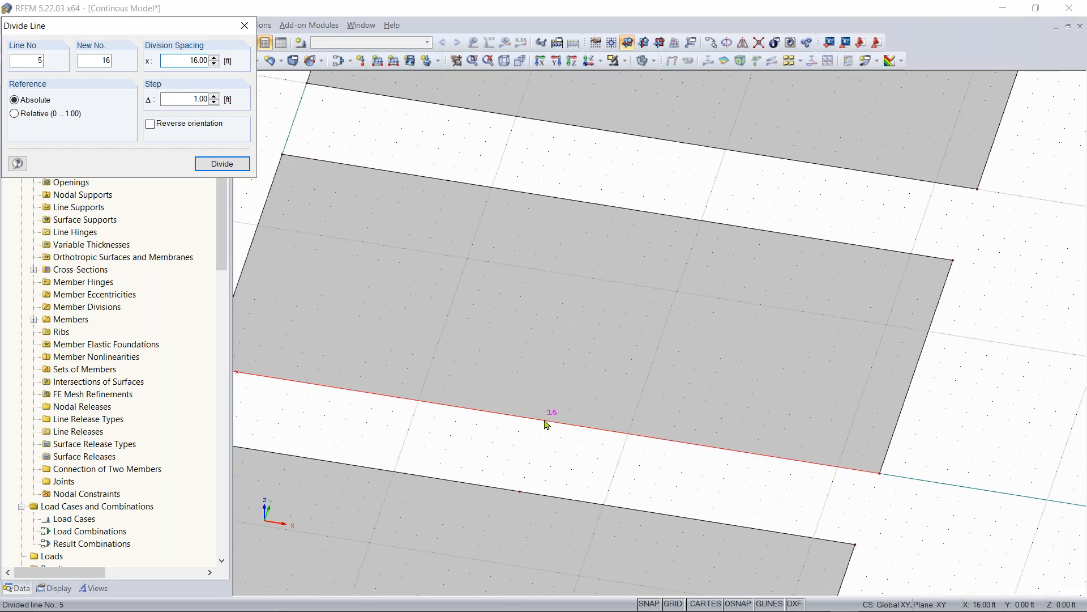
scroll(545, 423, down, 1)
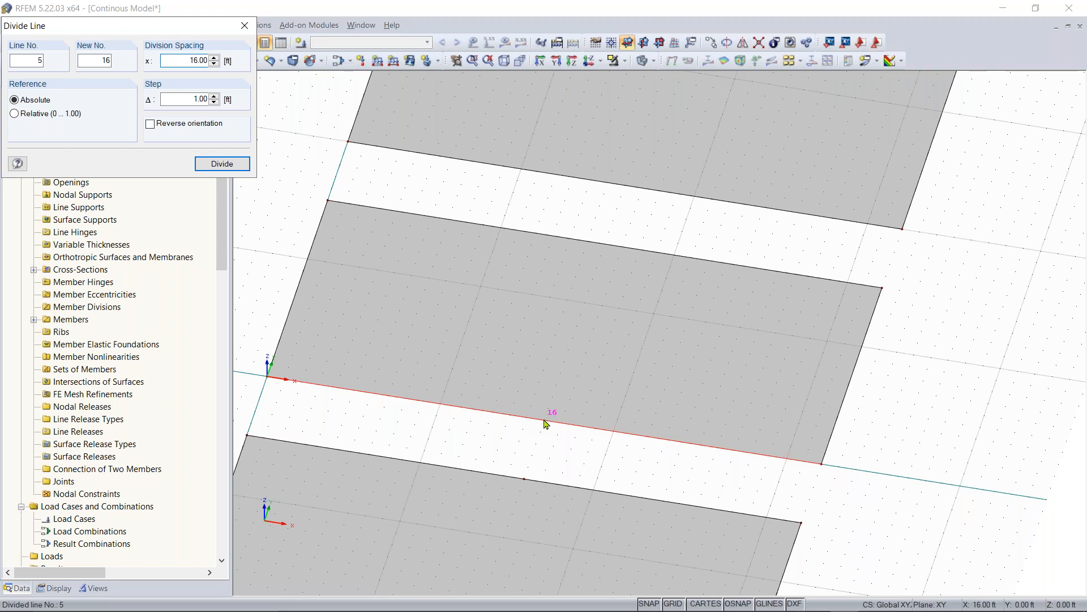
click(545, 424)
key(Escape)
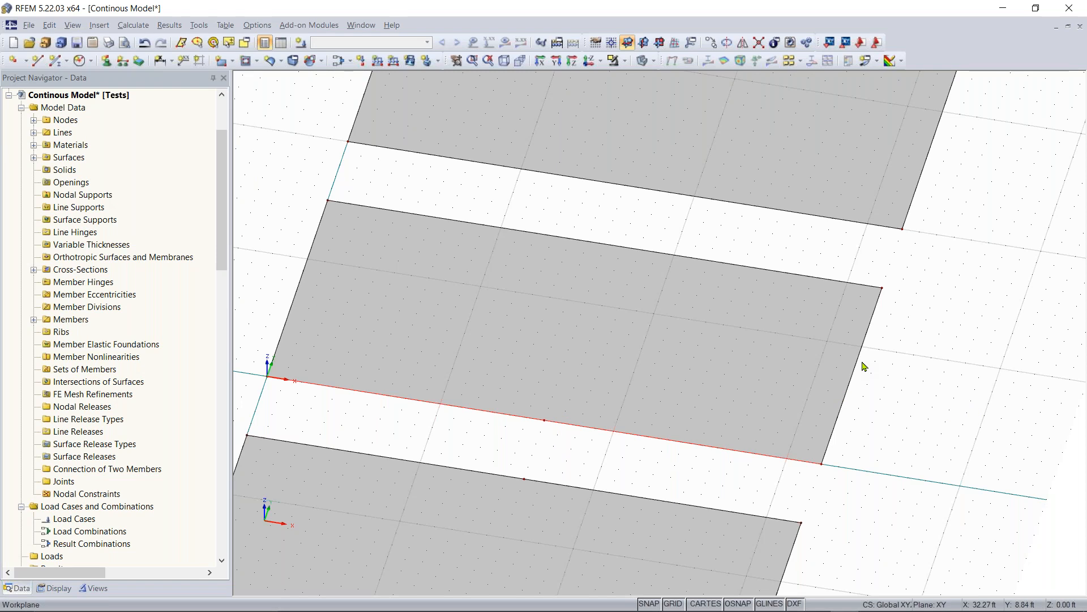
Divide the middle slab's far long edge and both long edges of the third slab together by distance, with new intermediate nodes at 16 ft (50%)
scroll(594, 357, down, 3)
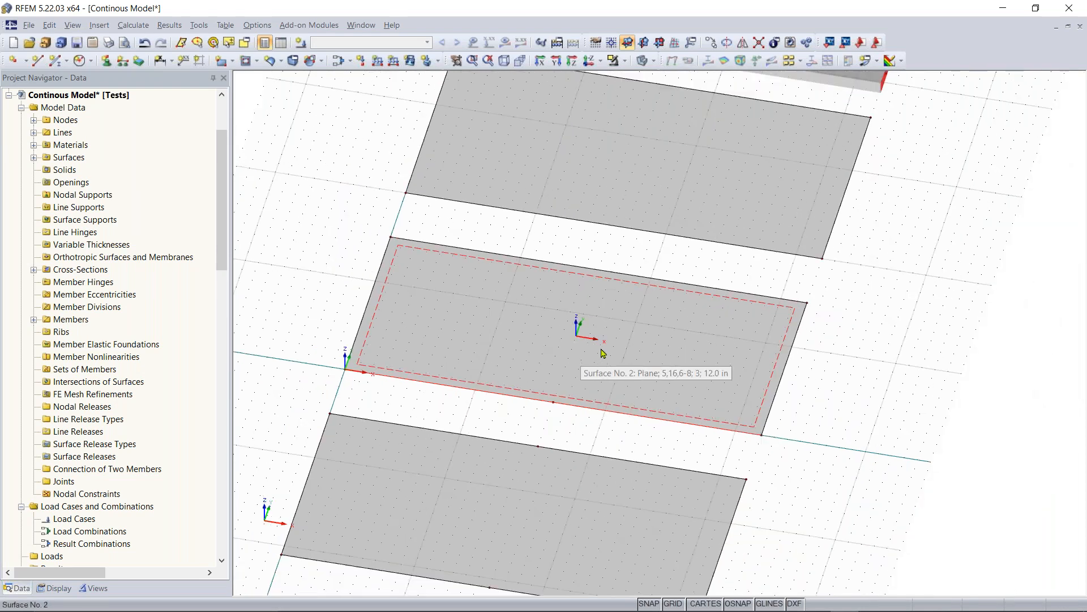
right_click(591, 347)
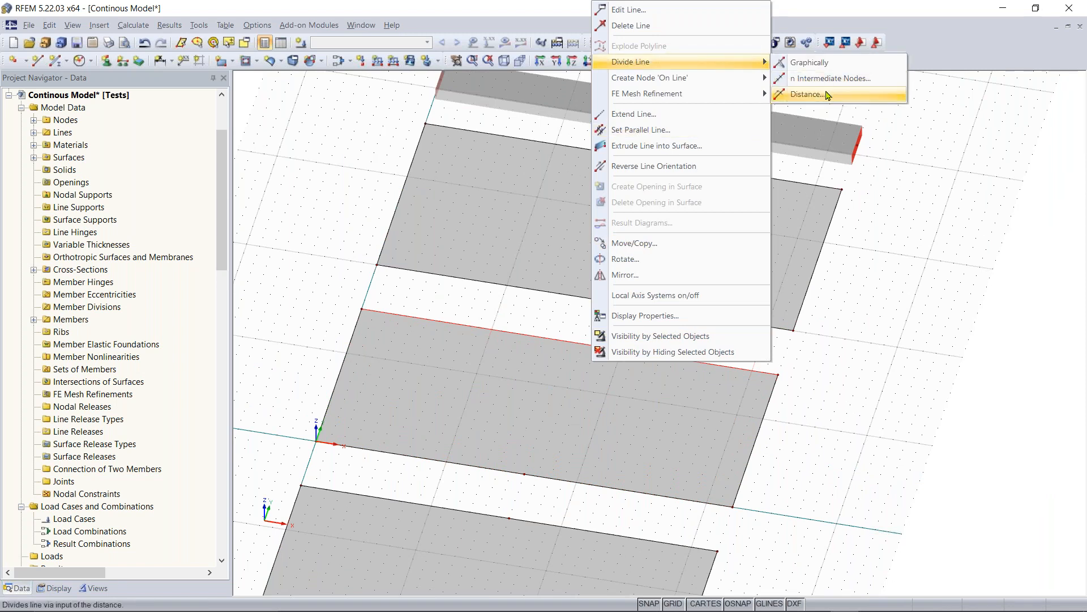
click(828, 95)
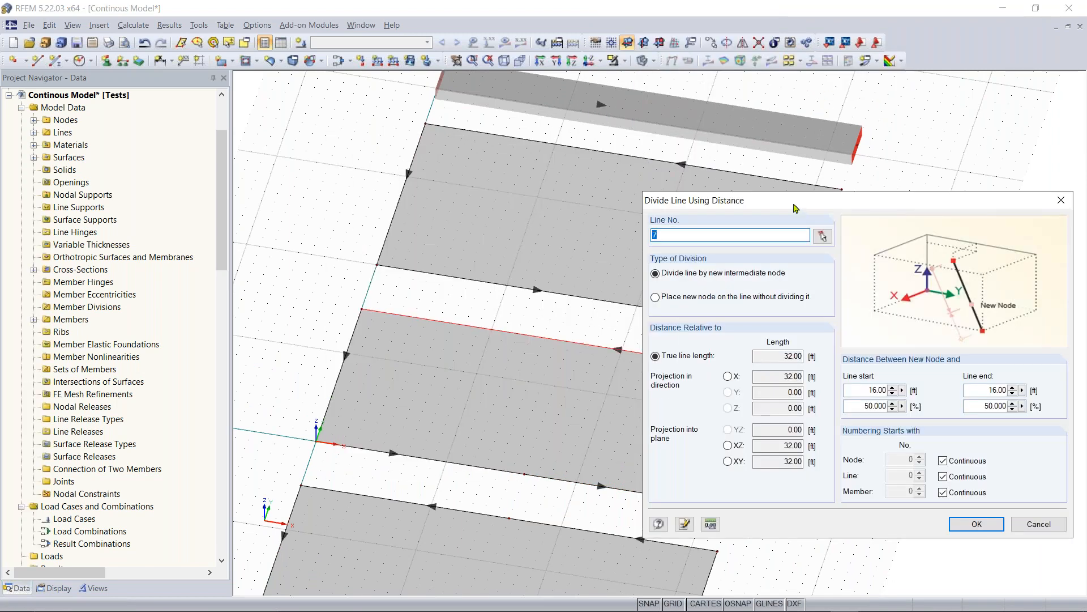
drag(793, 208, 900, 220)
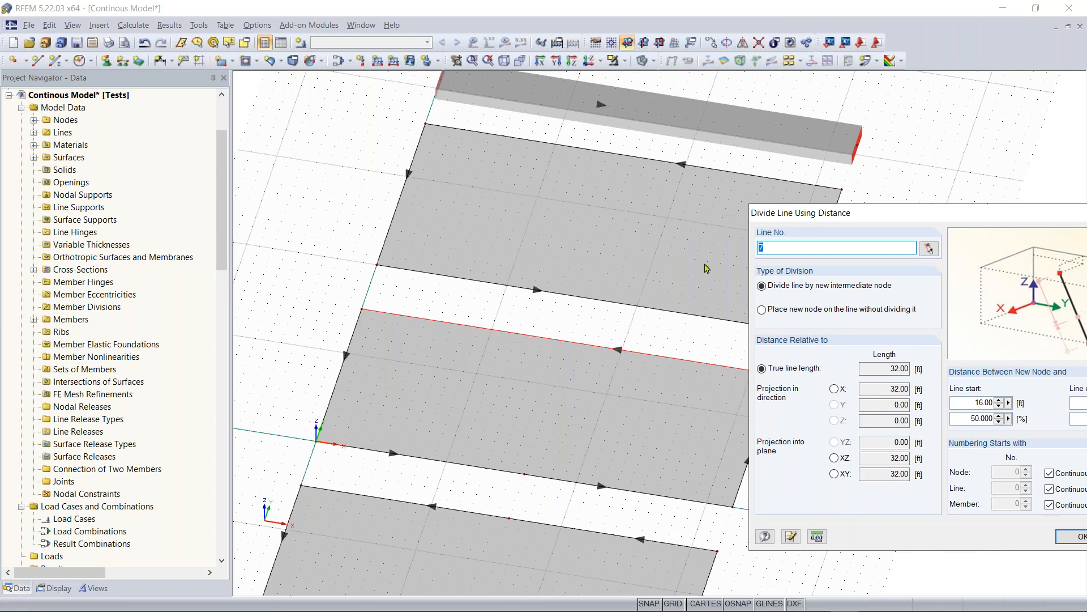
click(929, 250)
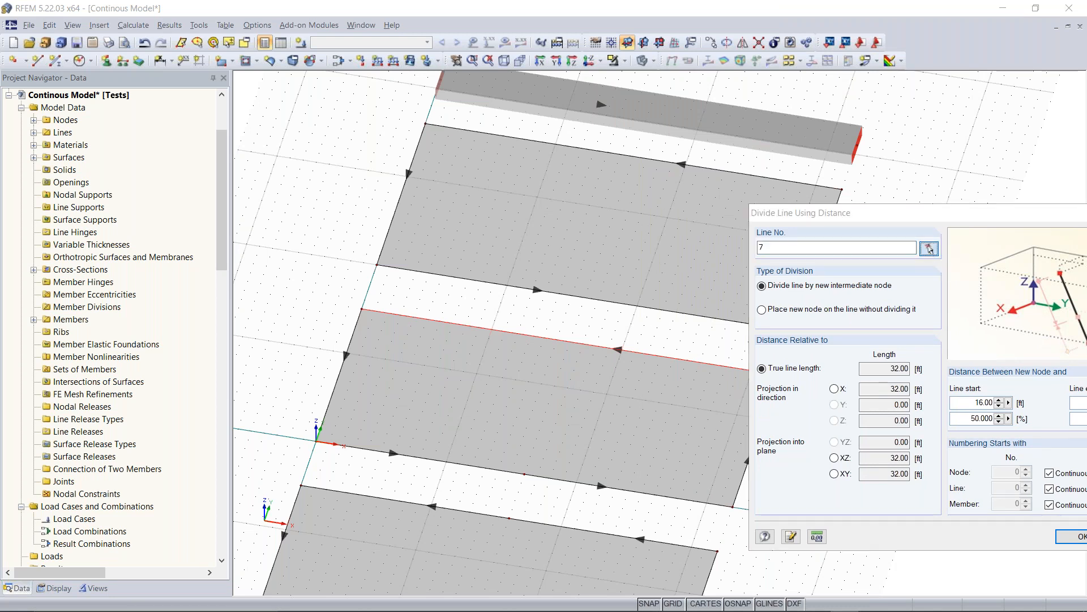
click(592, 297)
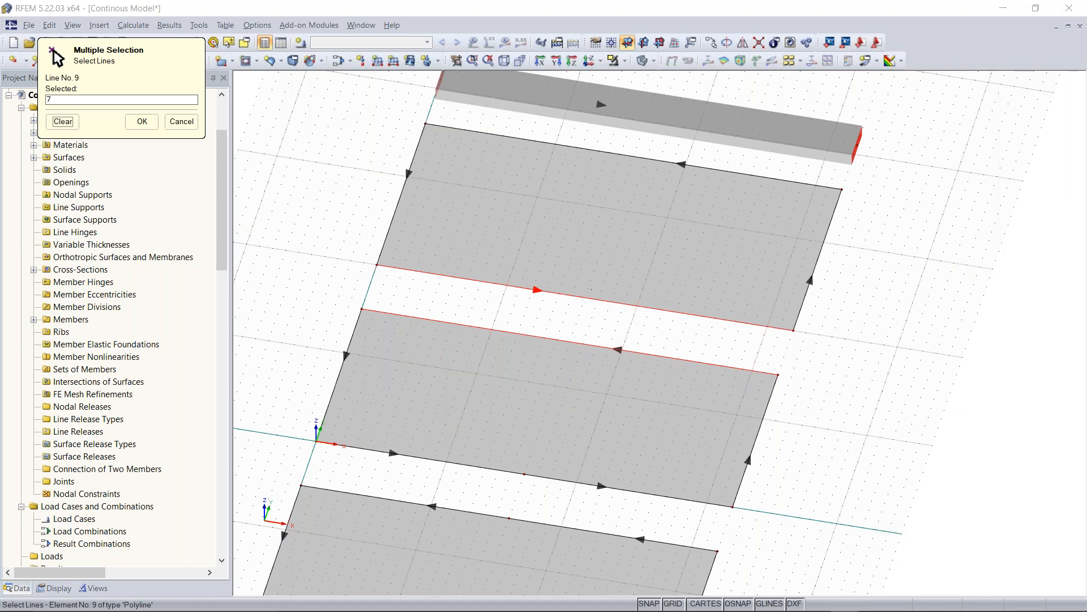
click(616, 152)
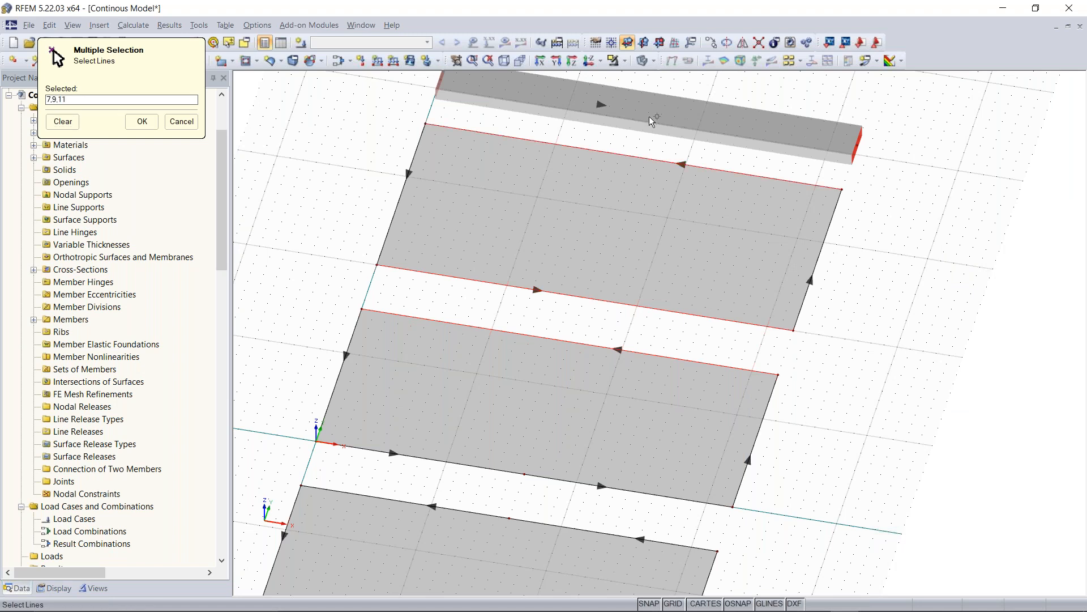
click(141, 121)
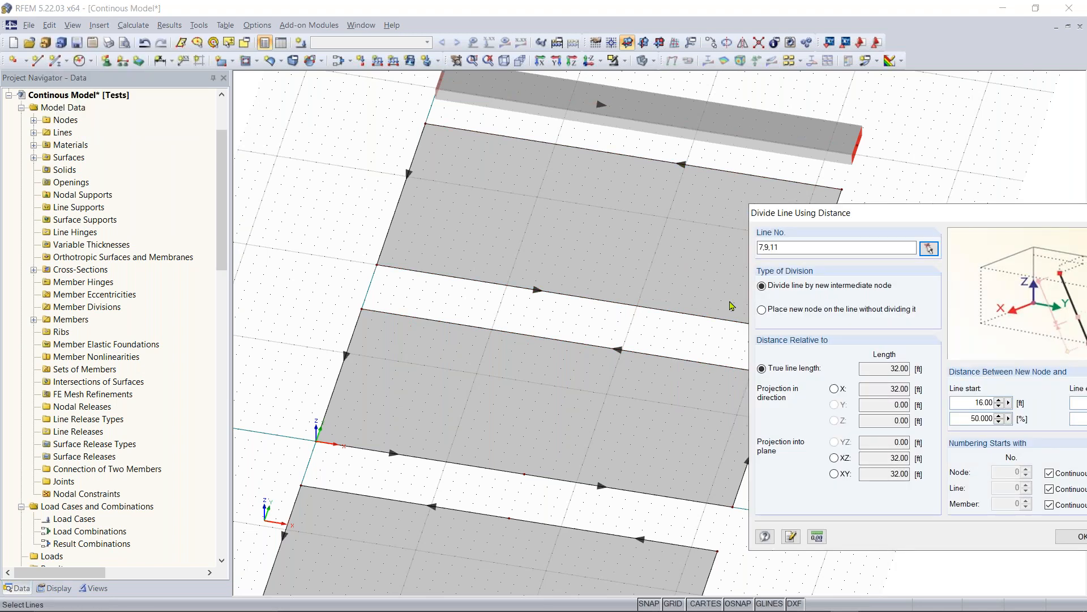
click(1077, 537)
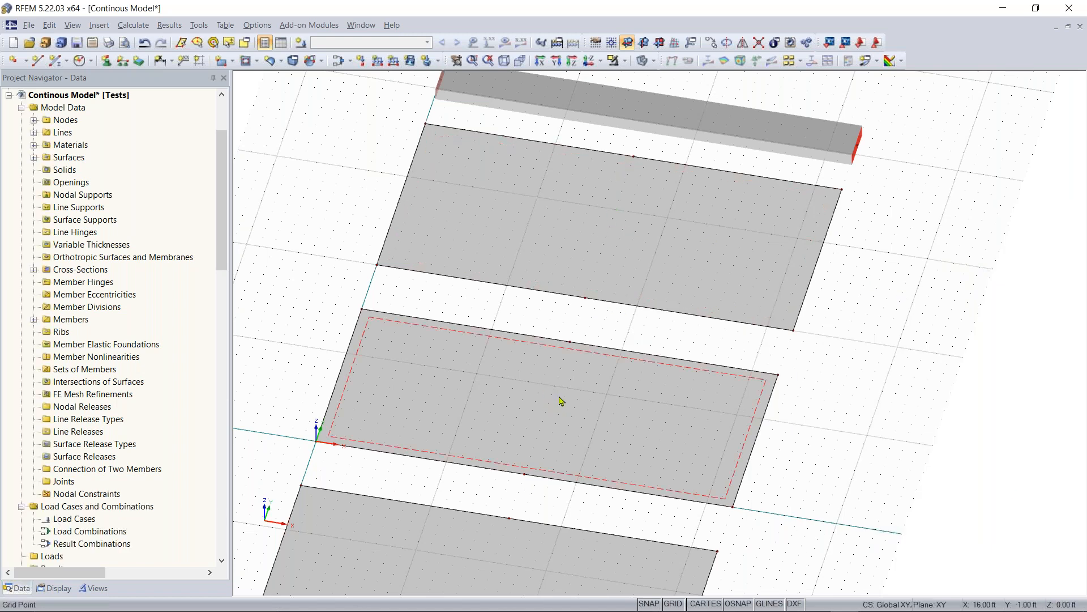
Divide the beam member by distance, with a new intermediate node 16 ft (50%) from the member start
middle_drag(599, 110, 535, 232)
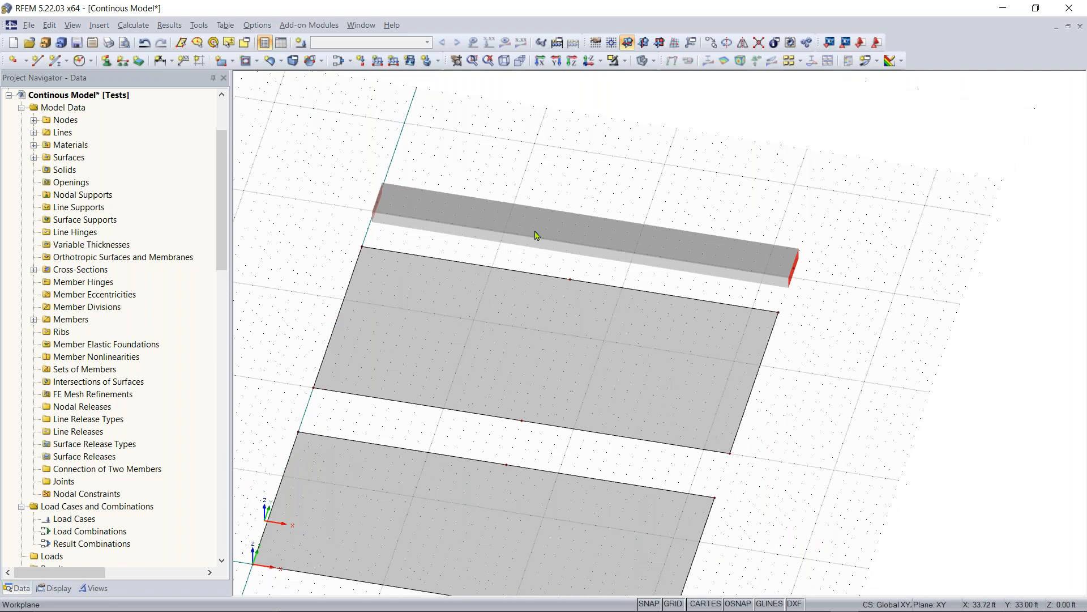
right_click(571, 233)
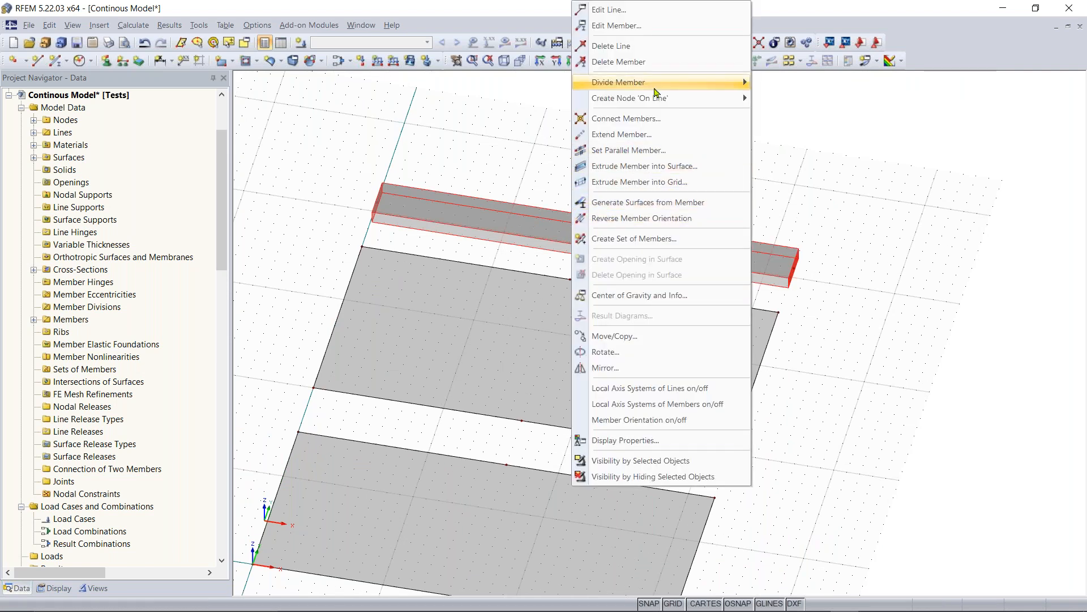
mouse_move(655, 85)
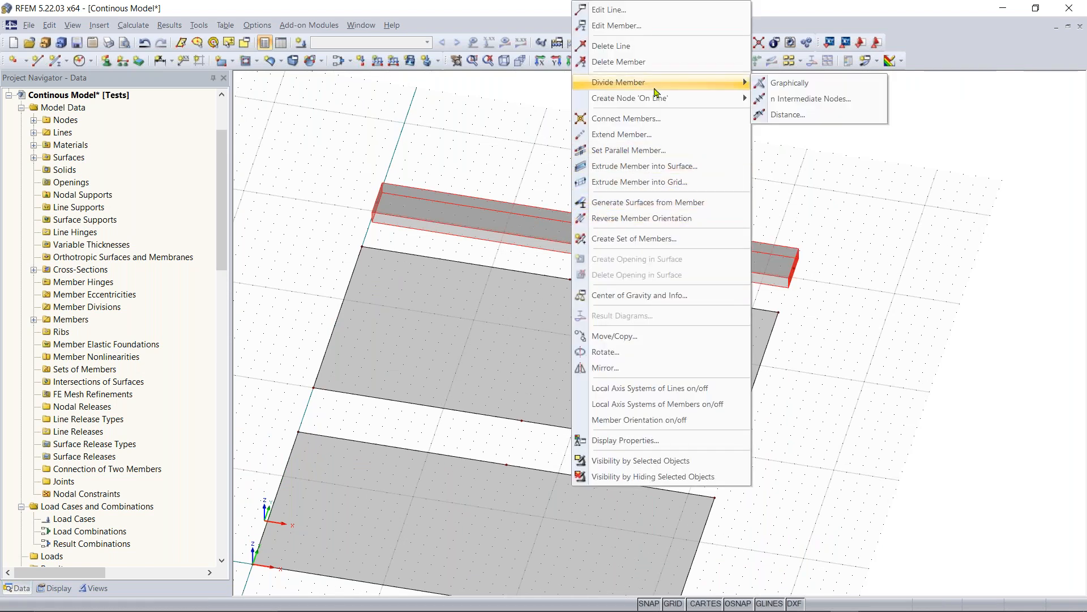
click(795, 113)
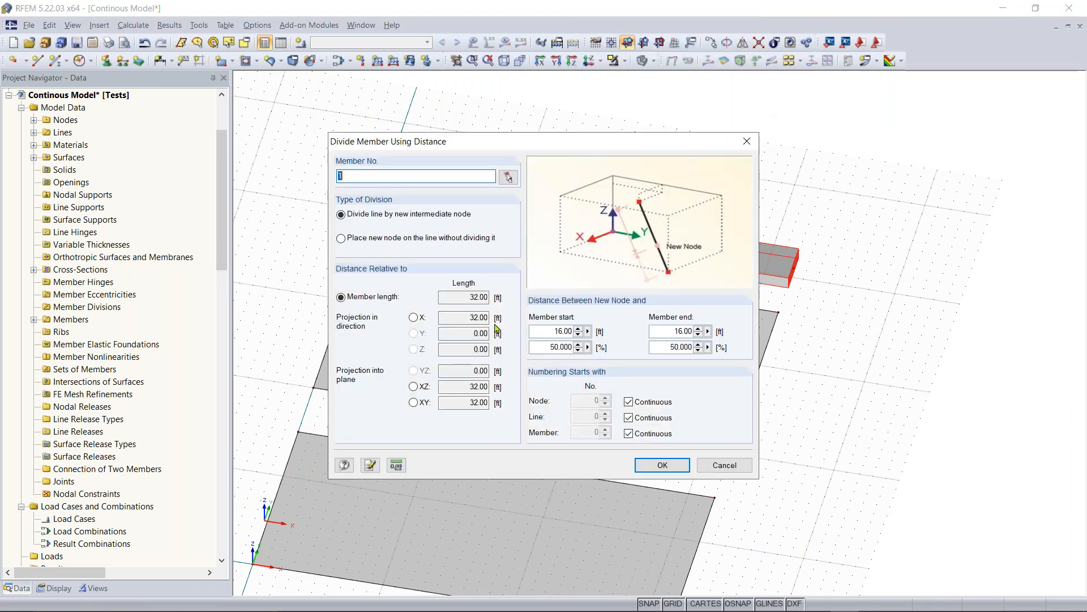
click(662, 464)
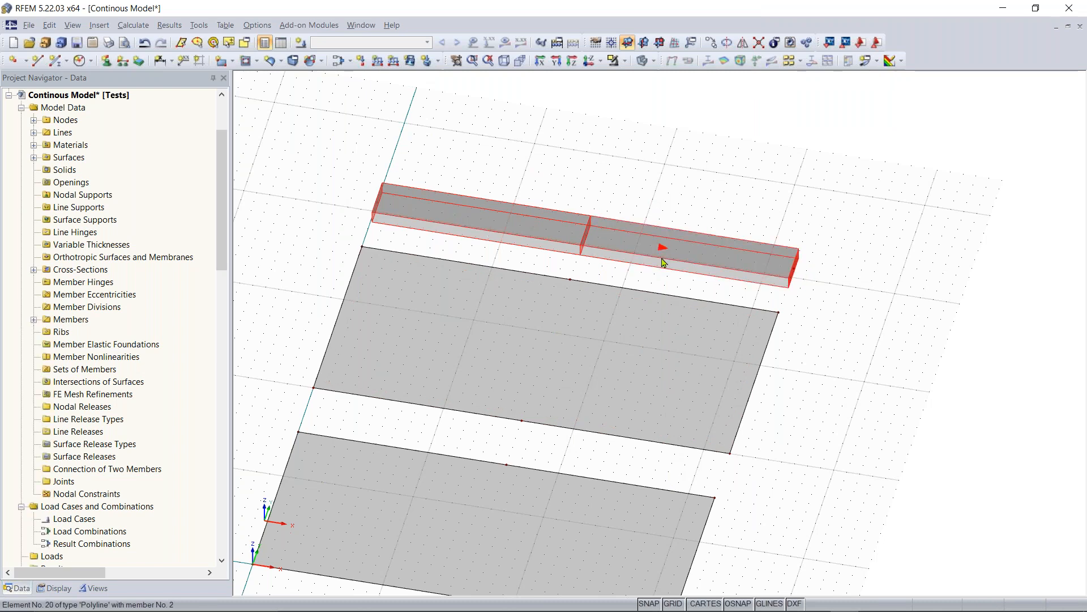
Draw a line across the first slab between the midspan nodes of its two long edges
middle_drag(558, 449, 529, 324)
scroll(530, 325, down, 1)
click(363, 229)
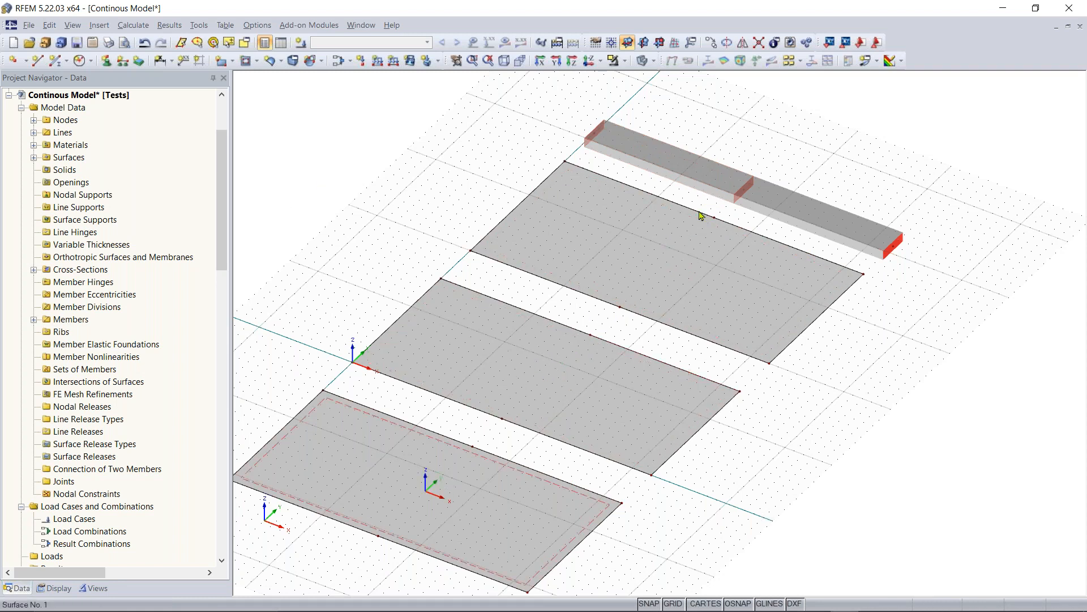
click(36, 62)
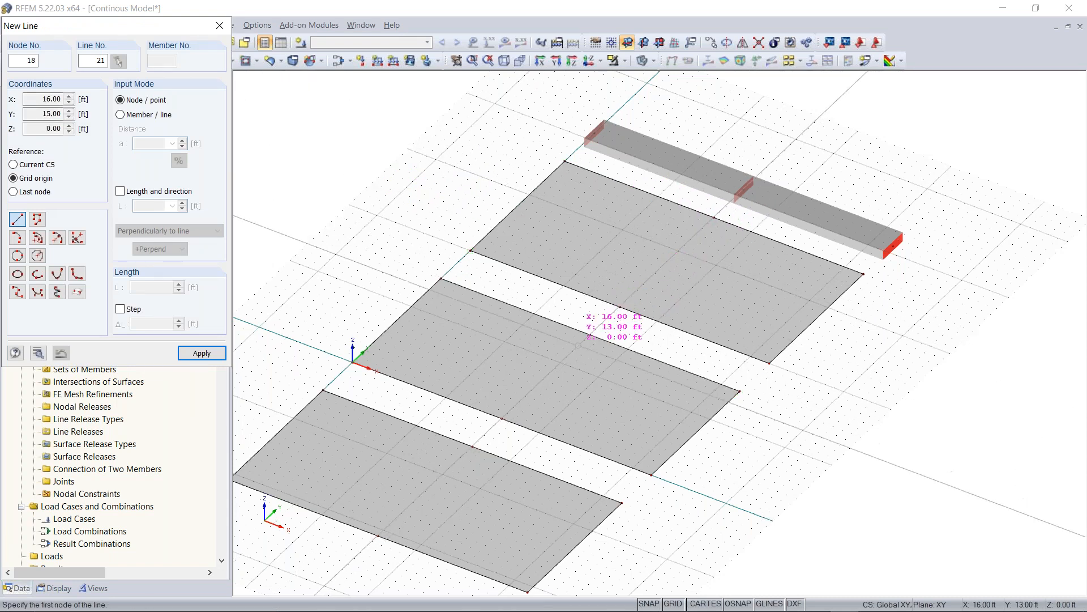
click(378, 535)
right_click(552, 397)
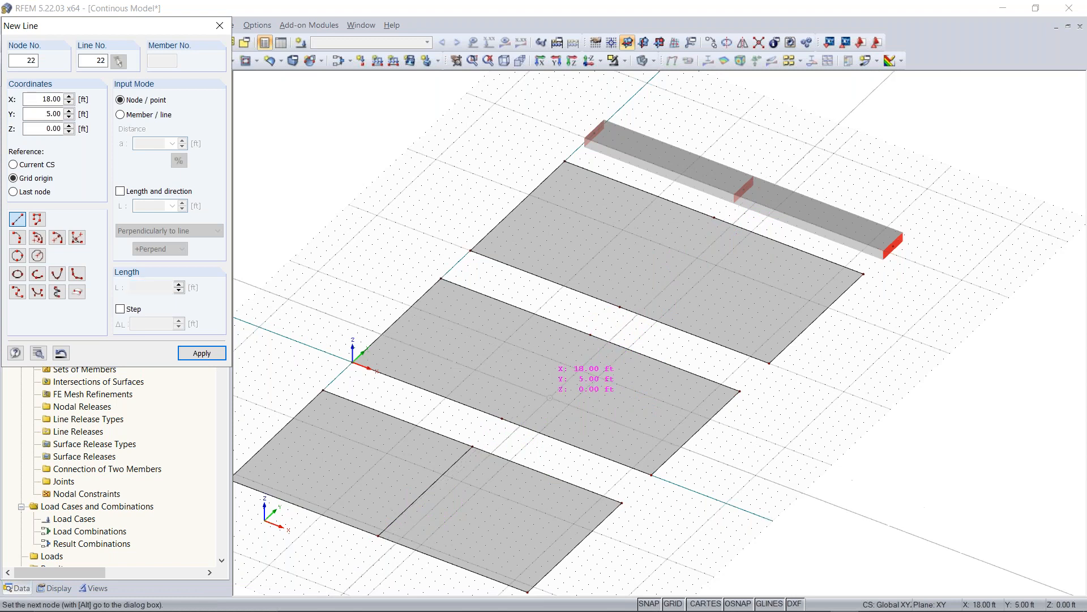
Draw lines across the middle and third slabs between the midspan nodes of their long edges, and end the command
click(590, 335)
click(590, 334)
click(501, 418)
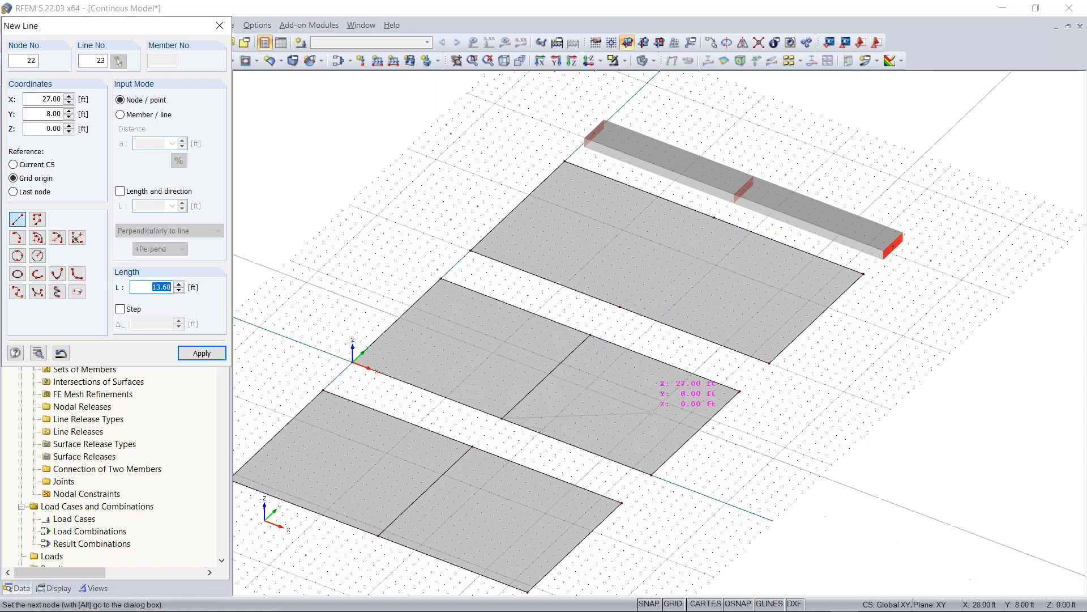
click(708, 495)
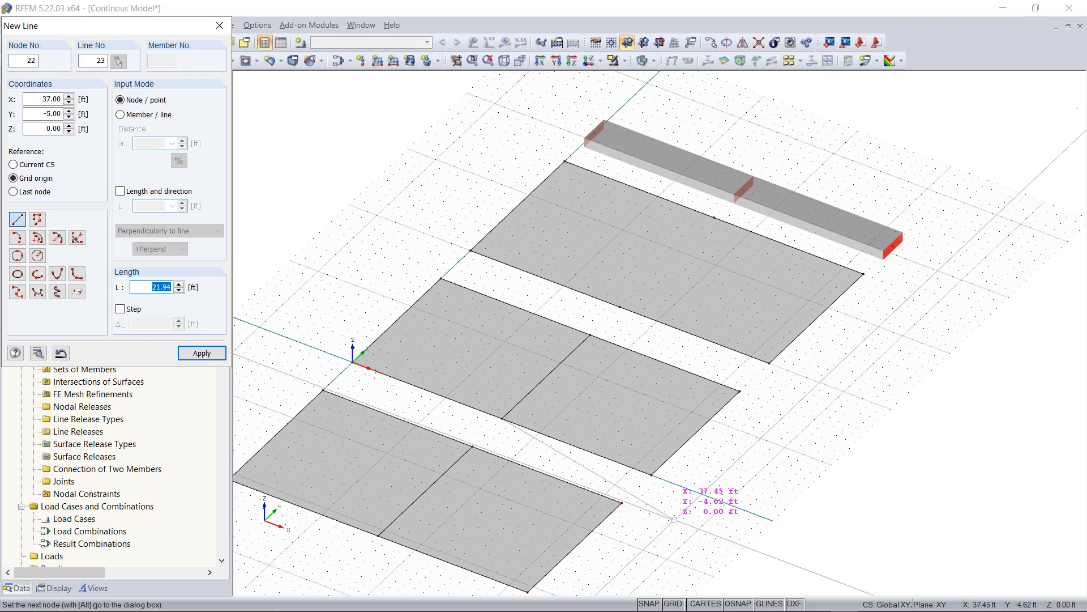
right_click(684, 518)
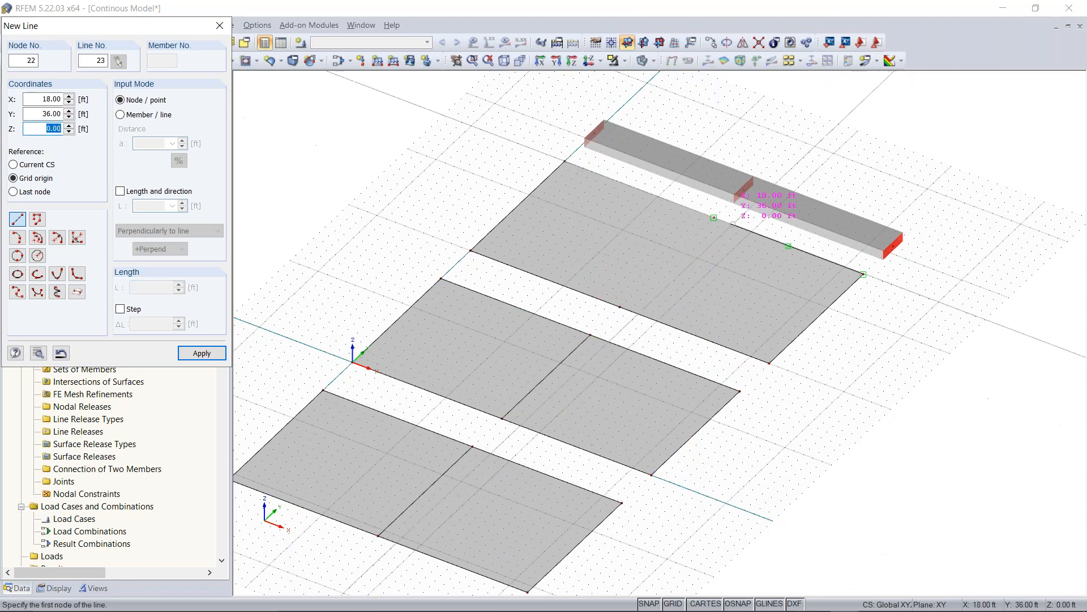
click(719, 211)
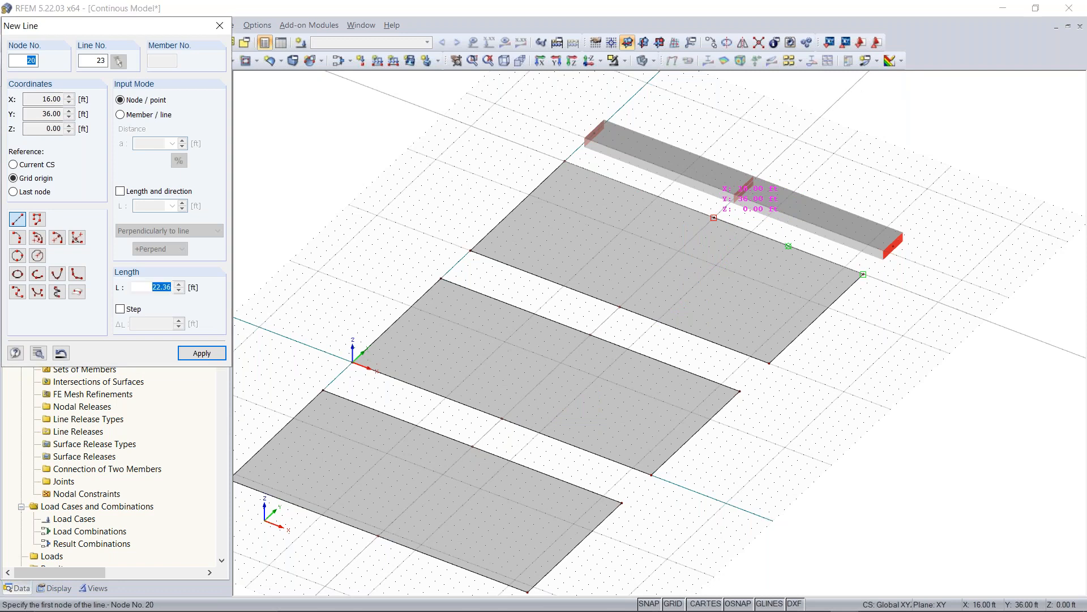
click(620, 307)
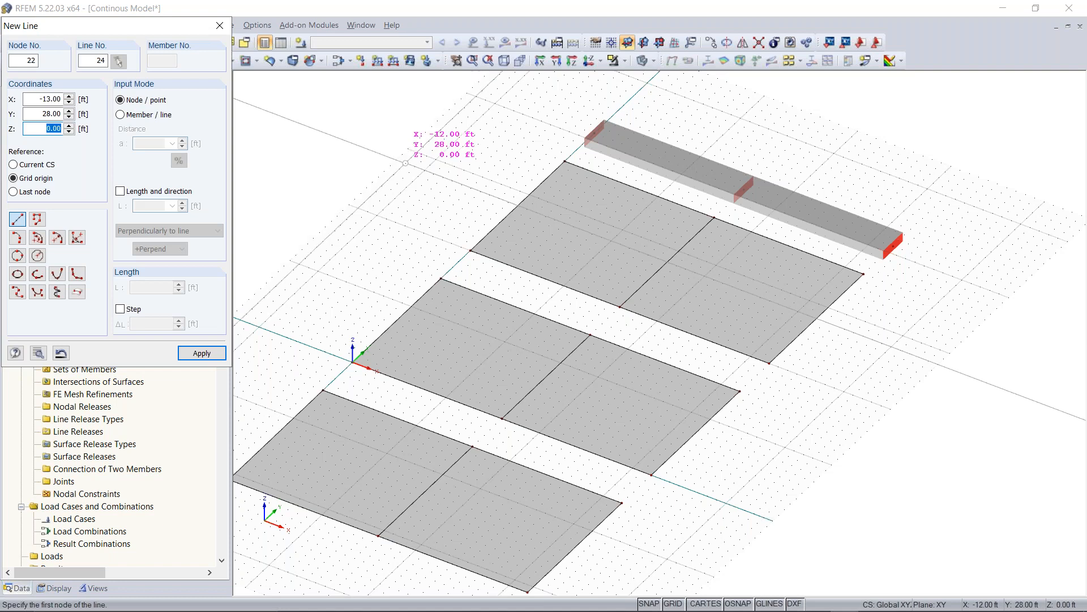
key(Escape)
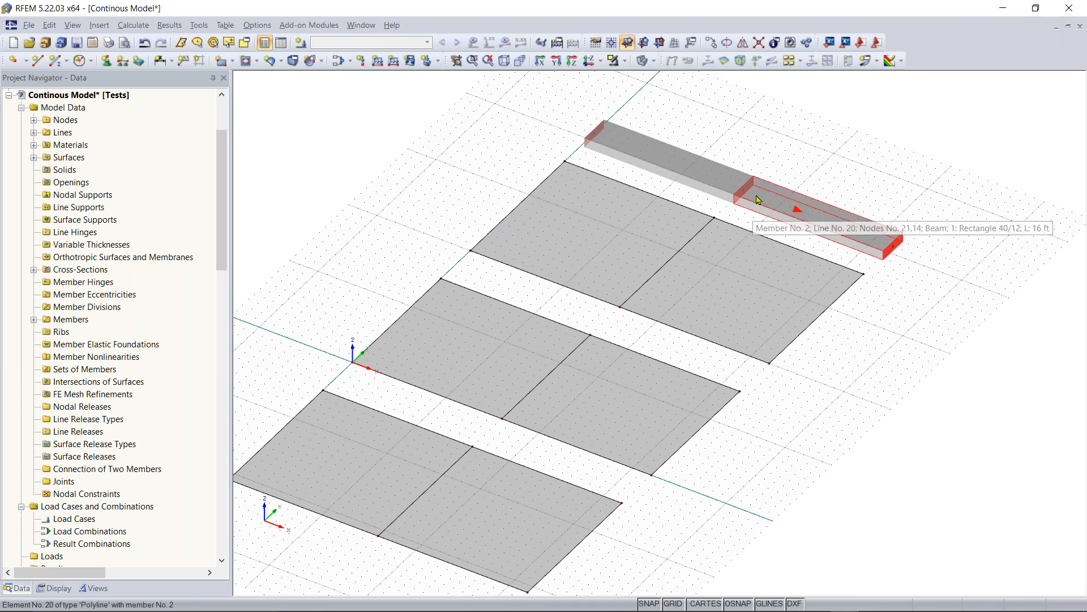
Undo the dividing lines drawn across the middle and third slabs
scroll(618, 346, down, 1)
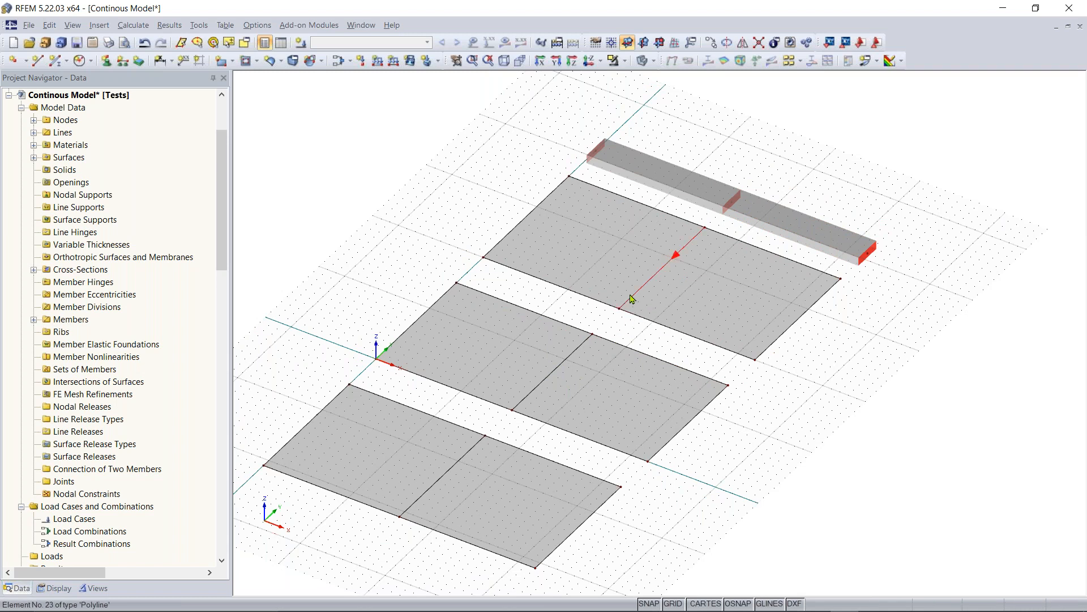
key(ctrl+z)
key(ctrl+z)
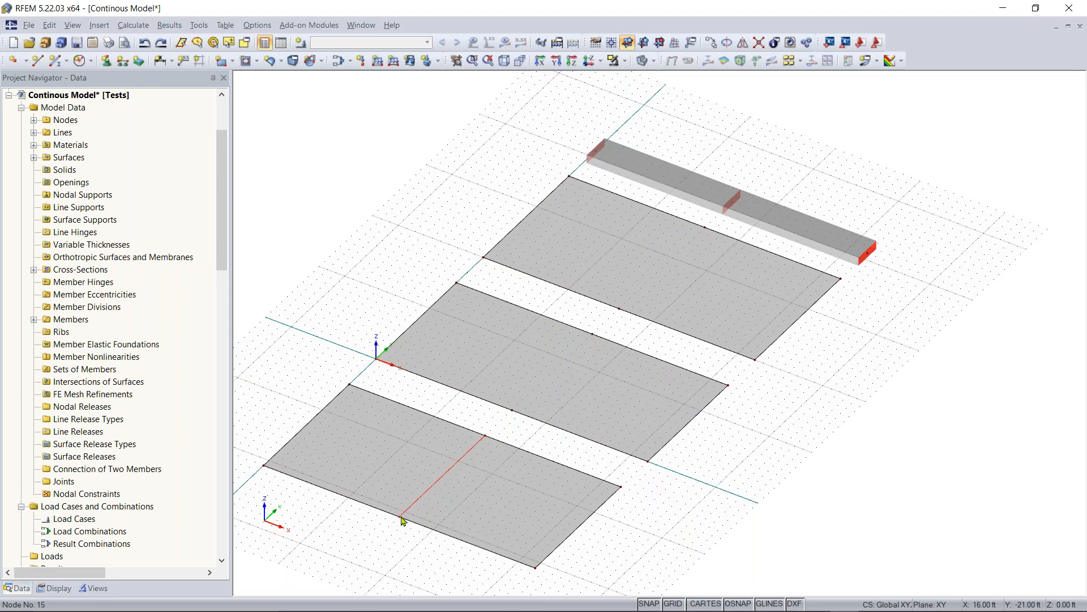
Copy the first slab's dividing line to the middle and third slabs, and place the copies' end nodes on the long edges' midspan nodes
click(513, 411)
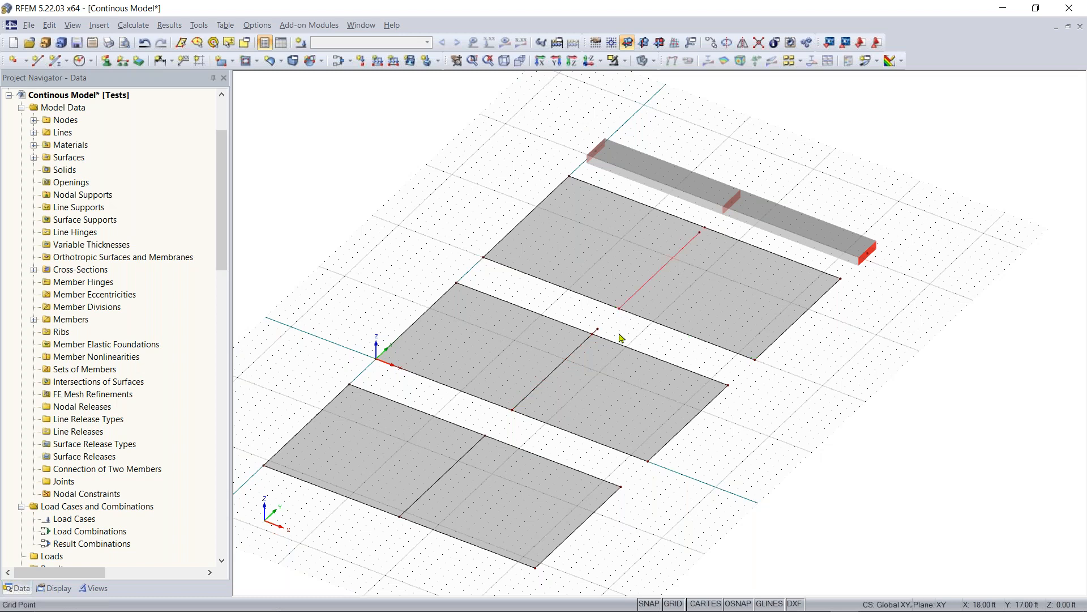
scroll(623, 328, up, 2)
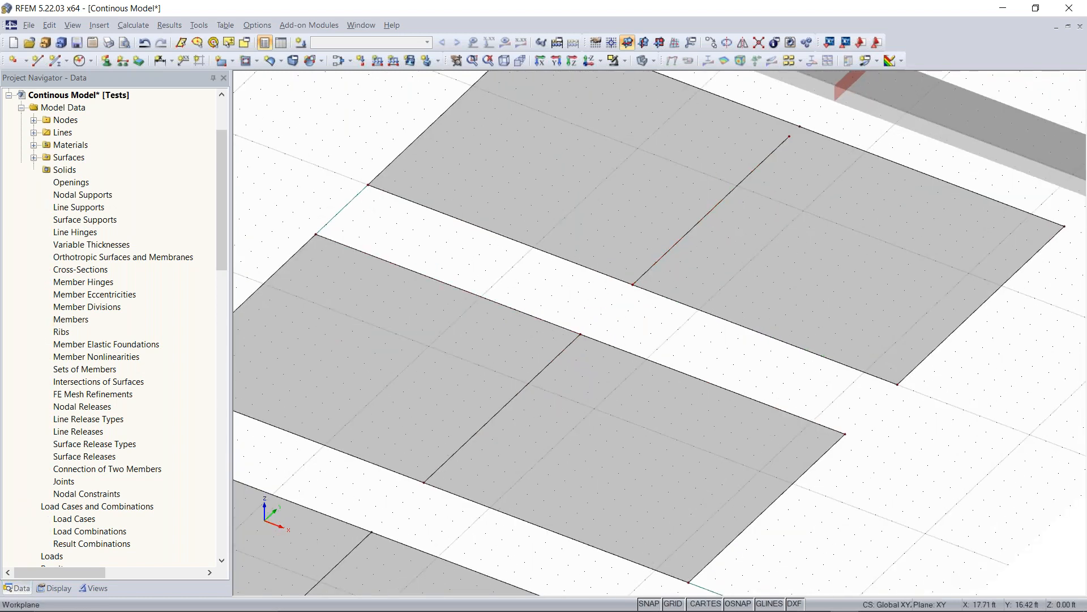
scroll(632, 338, down, 4)
scroll(671, 309, up, 5)
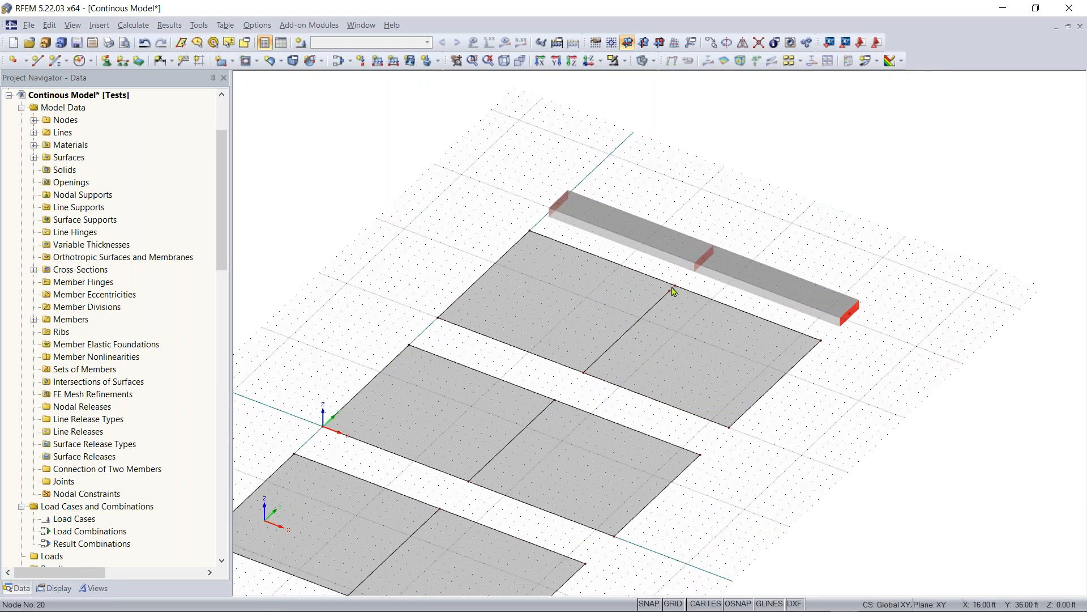
click(680, 285)
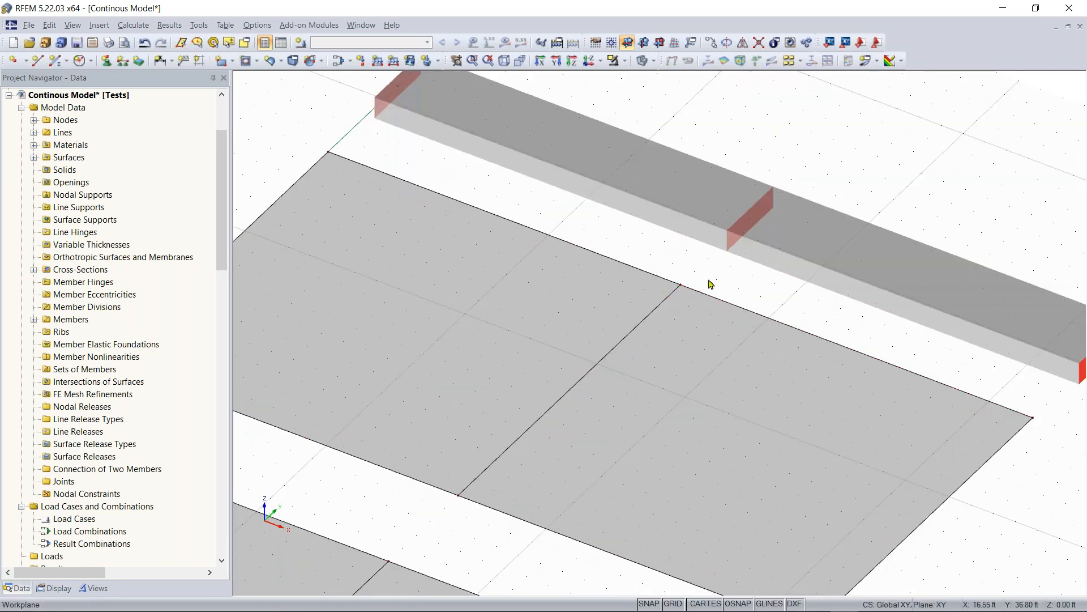
scroll(721, 297, down, 4)
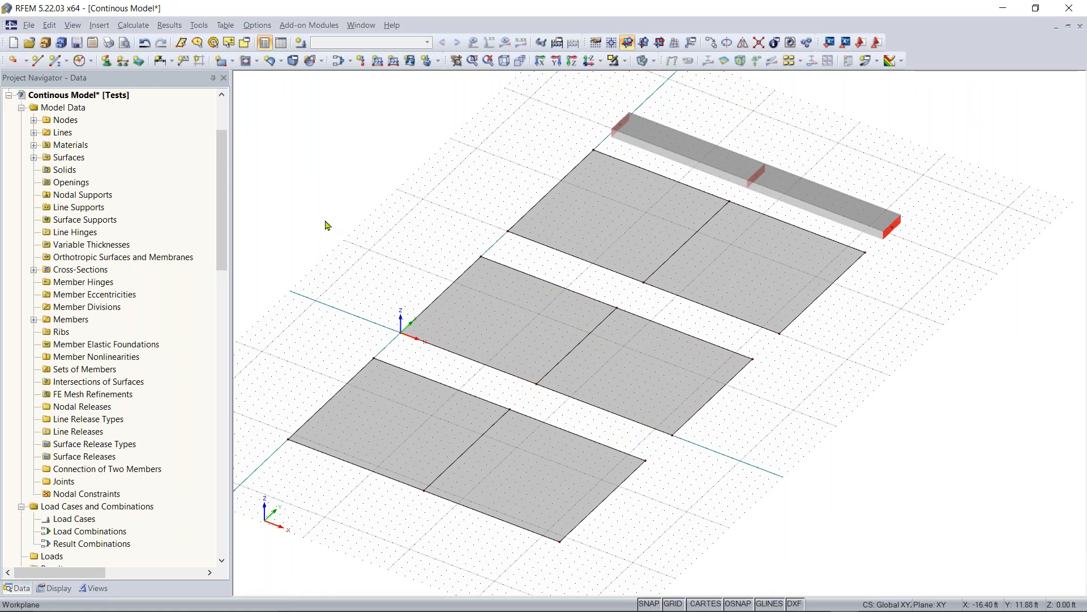
Create a new hinged line support type in global axes with uX, uY and uZ fixed and all rotations free
click(127, 65)
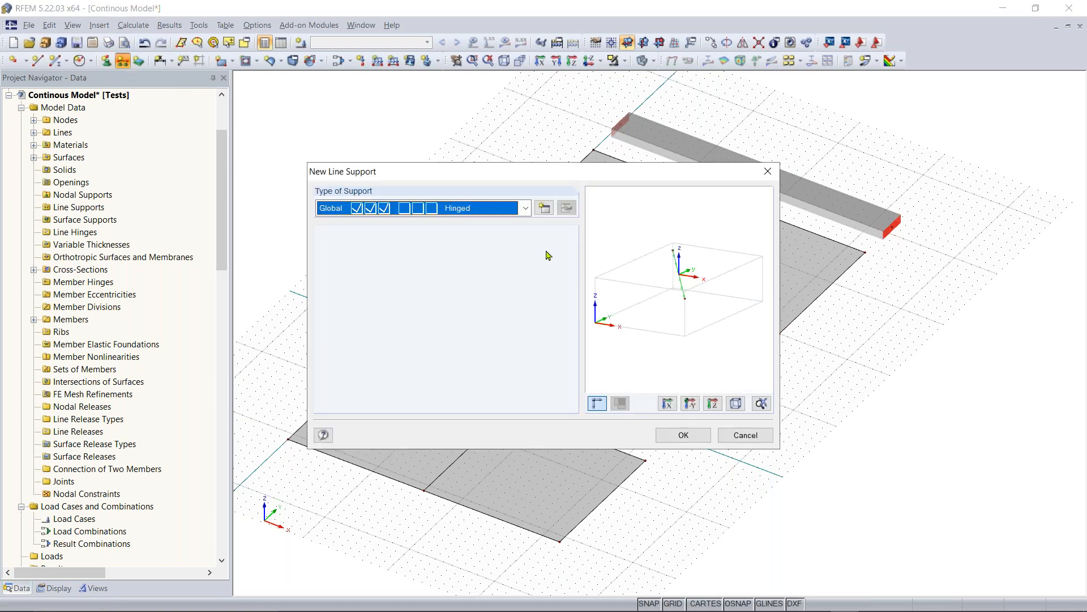
drag(527, 178, 598, 191)
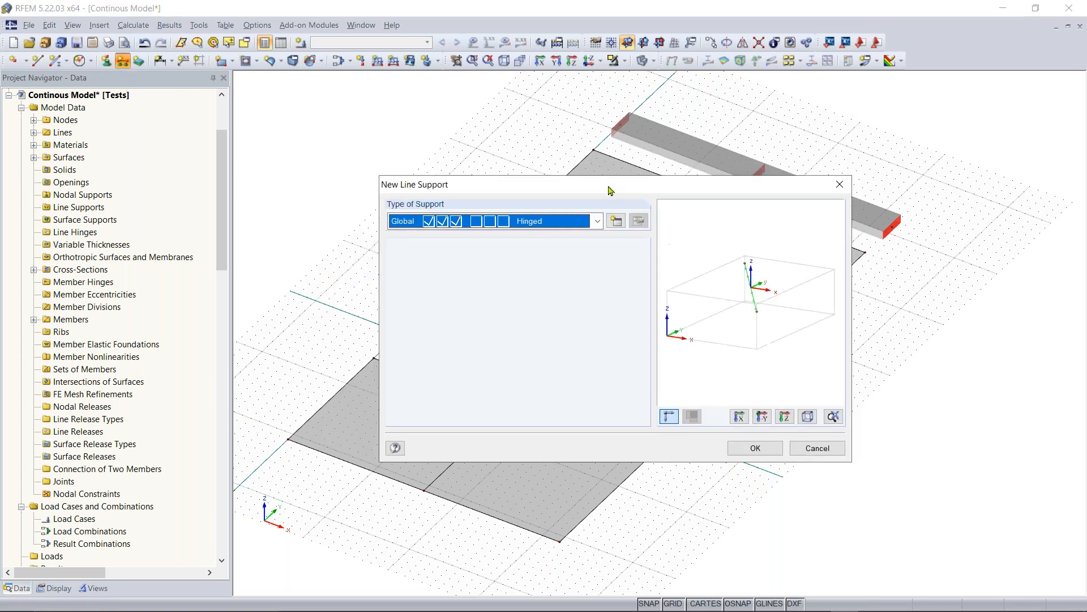
click(594, 223)
click(557, 223)
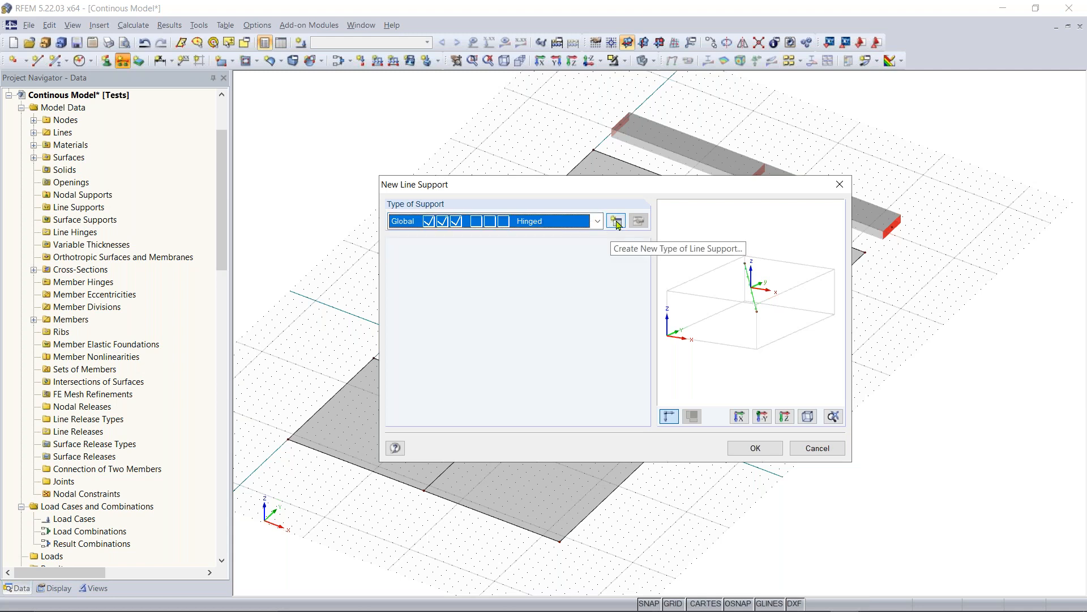
click(616, 223)
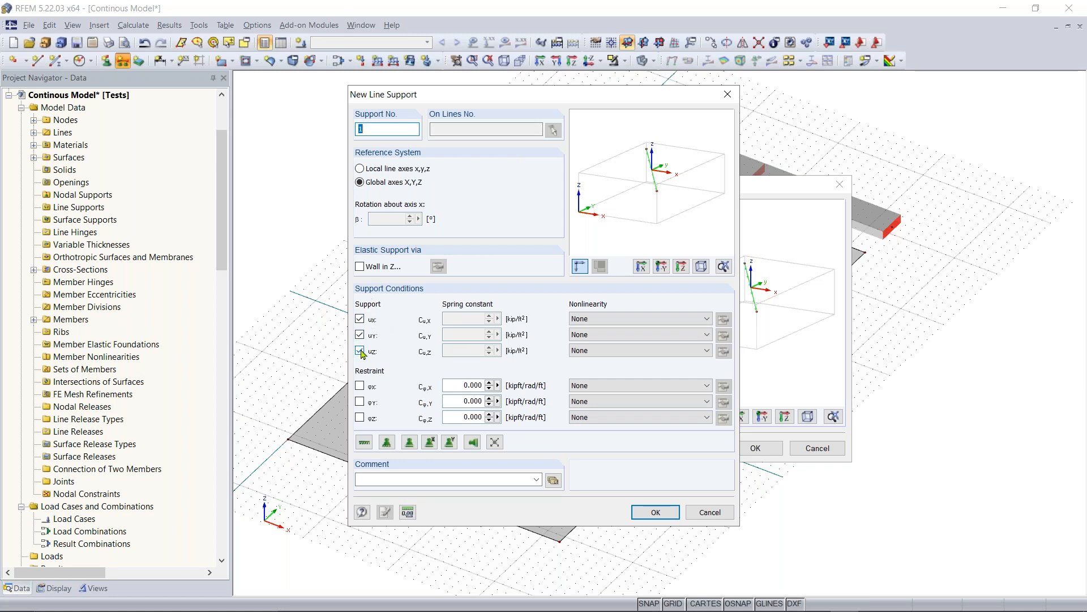
click(360, 319)
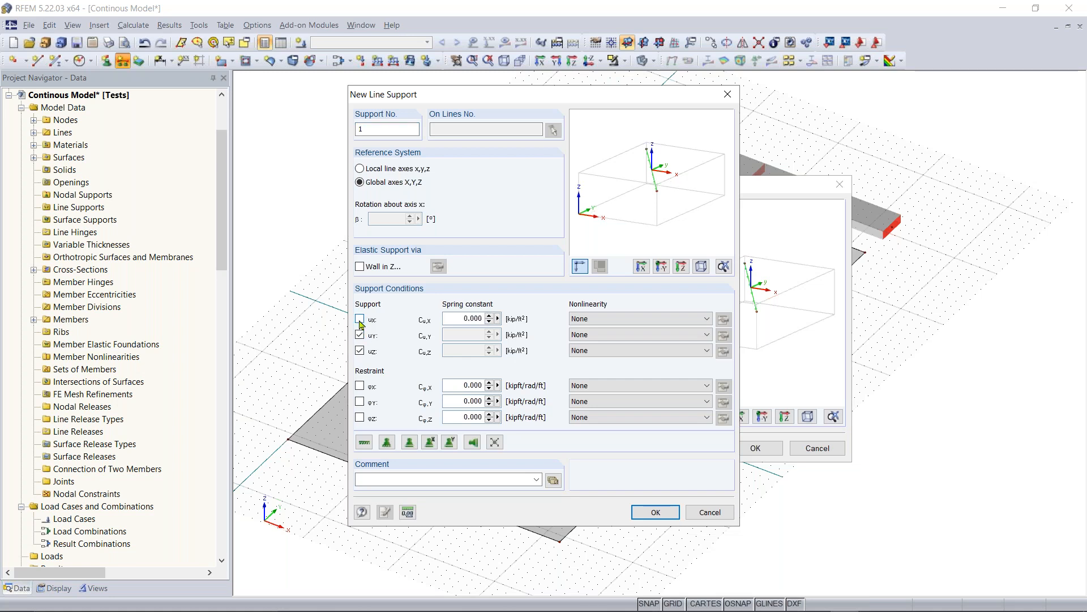
click(360, 320)
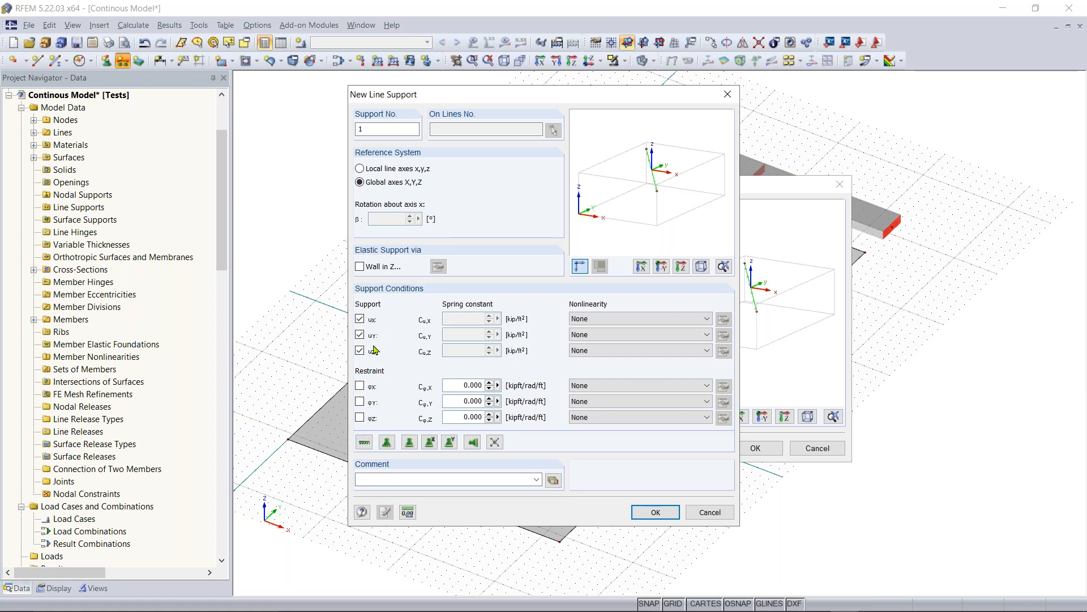
click(655, 512)
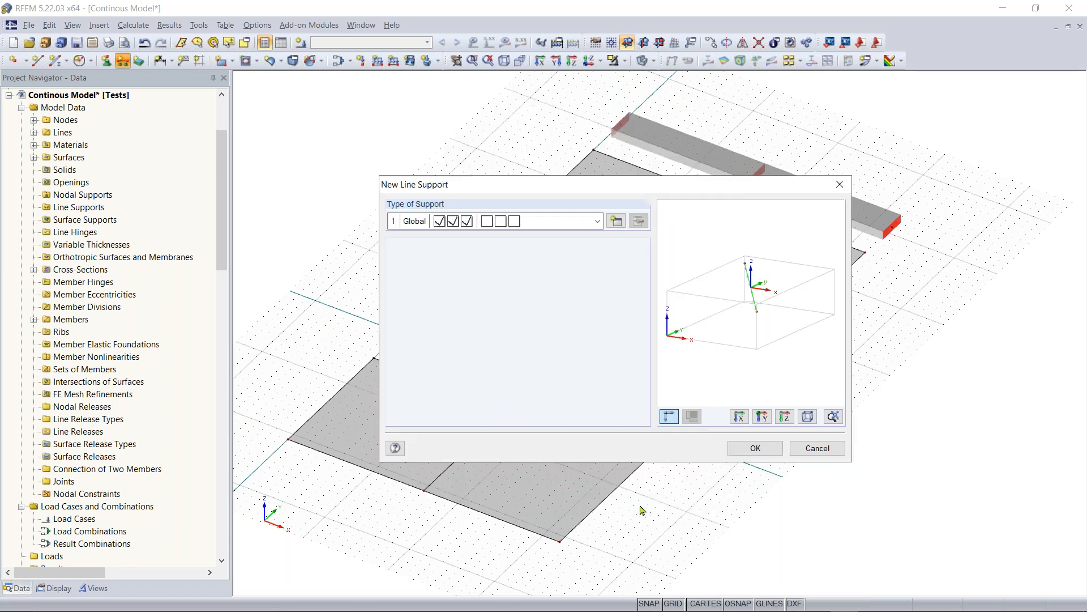
click(765, 453)
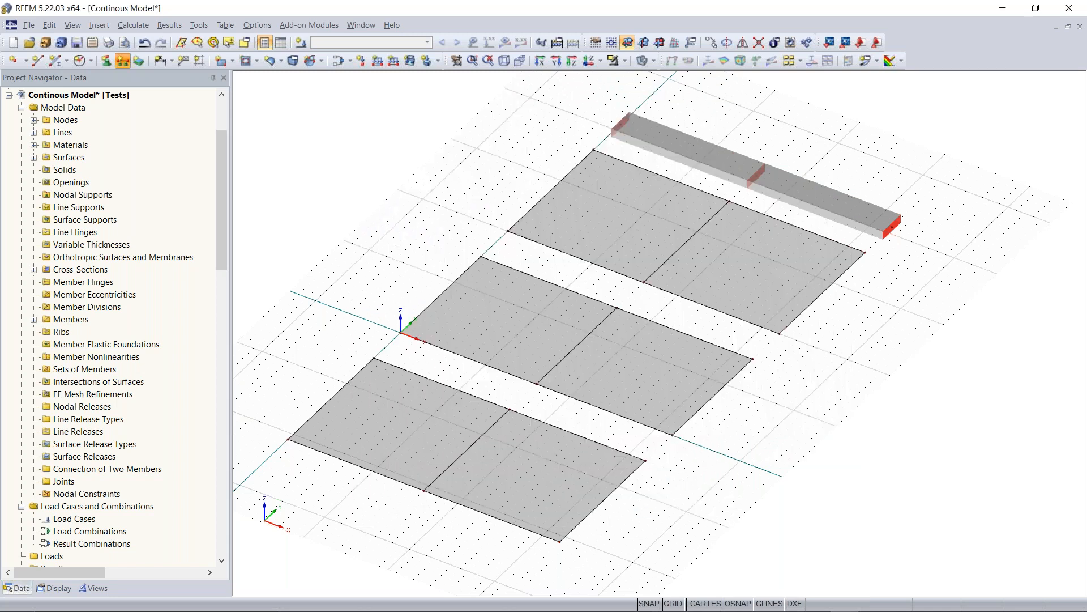
Place the hinged line support on the midspan dividing lines of all three slabs, and end the command
click(485, 435)
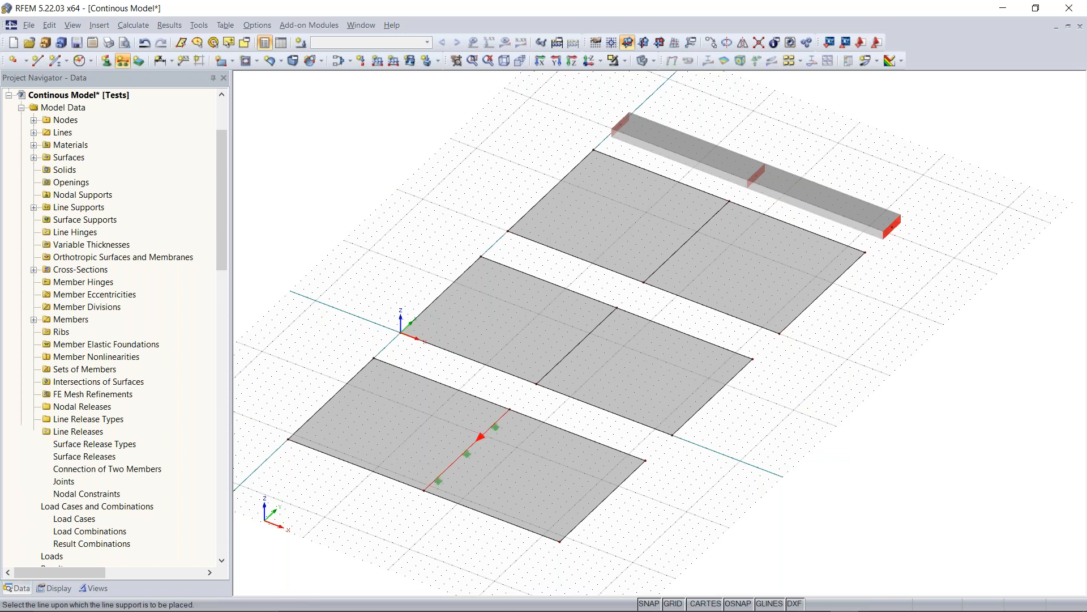
click(583, 339)
click(688, 251)
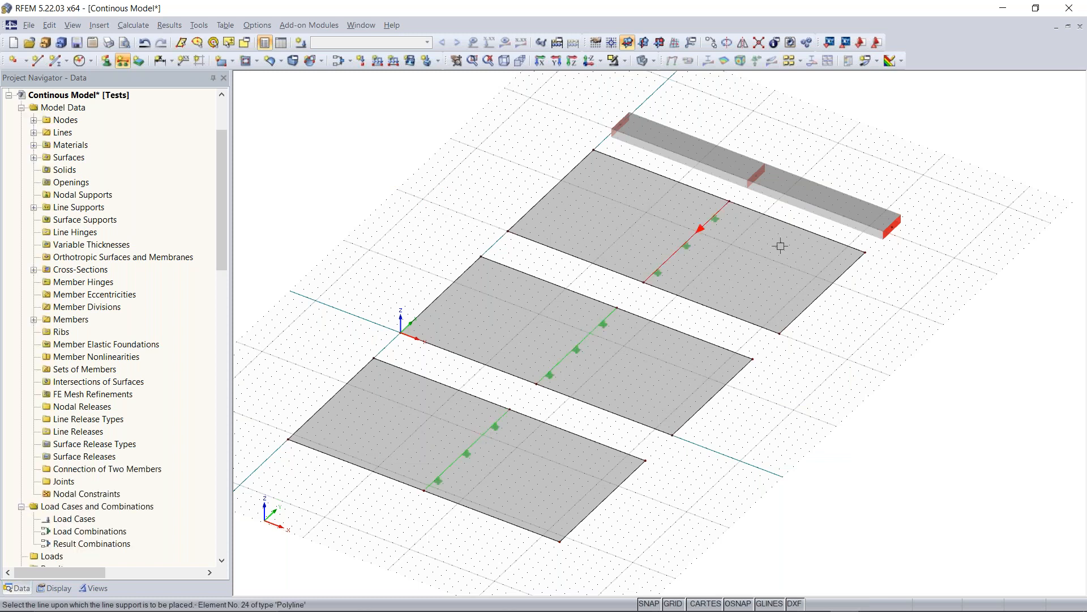
key(Escape)
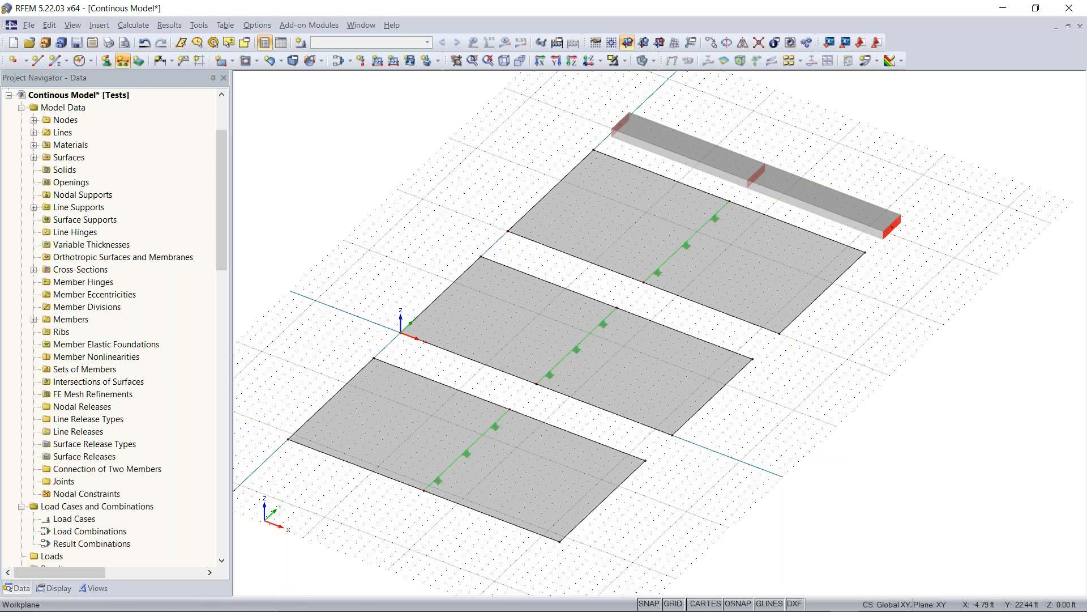
Copy the first slab's midspan line support to both of its short edges
ctrl+middle_drag(649, 460, 473, 396)
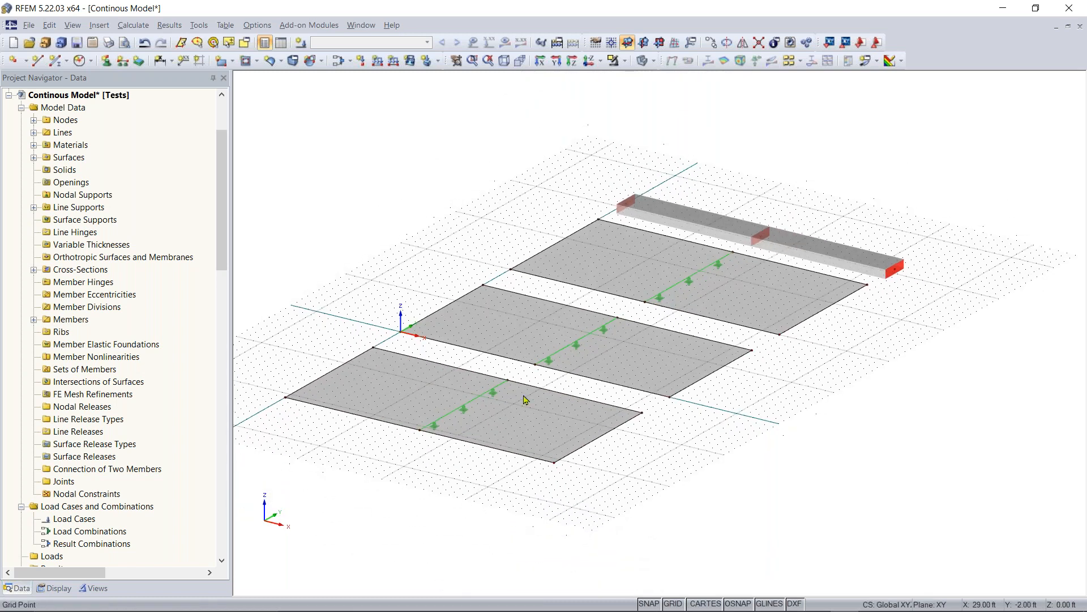
scroll(464, 405, up, 3)
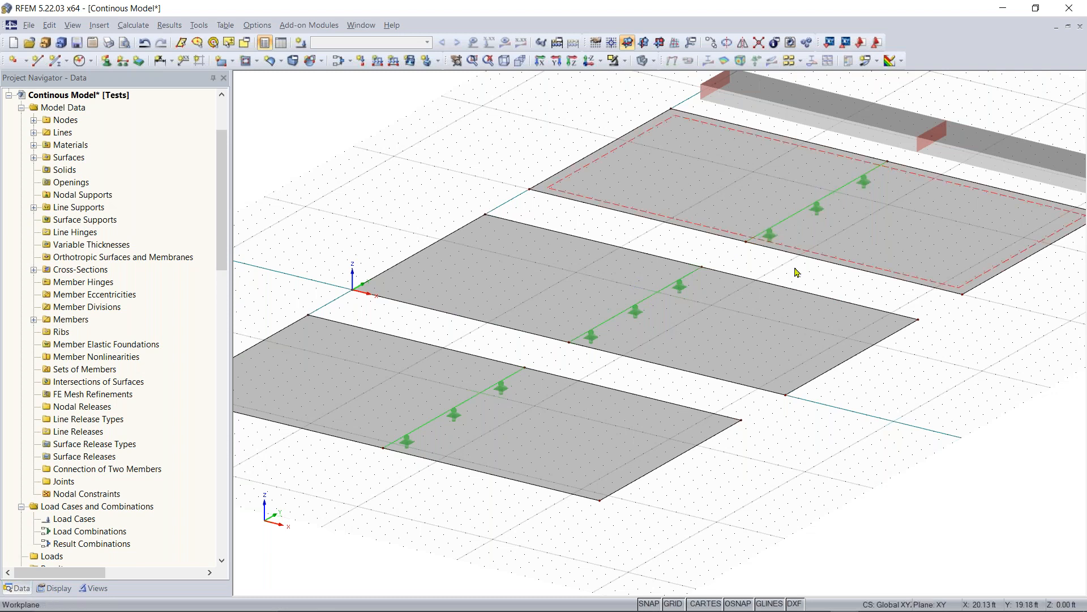
scroll(708, 301, down, 3)
scroll(718, 340, up, 3)
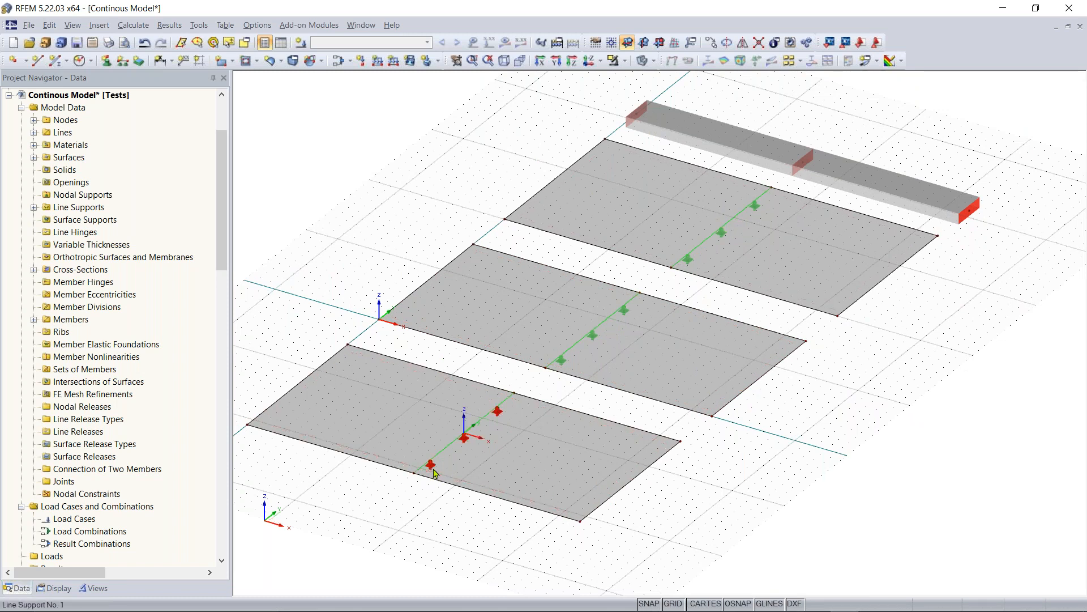
ctrl+drag(476, 478, 593, 513)
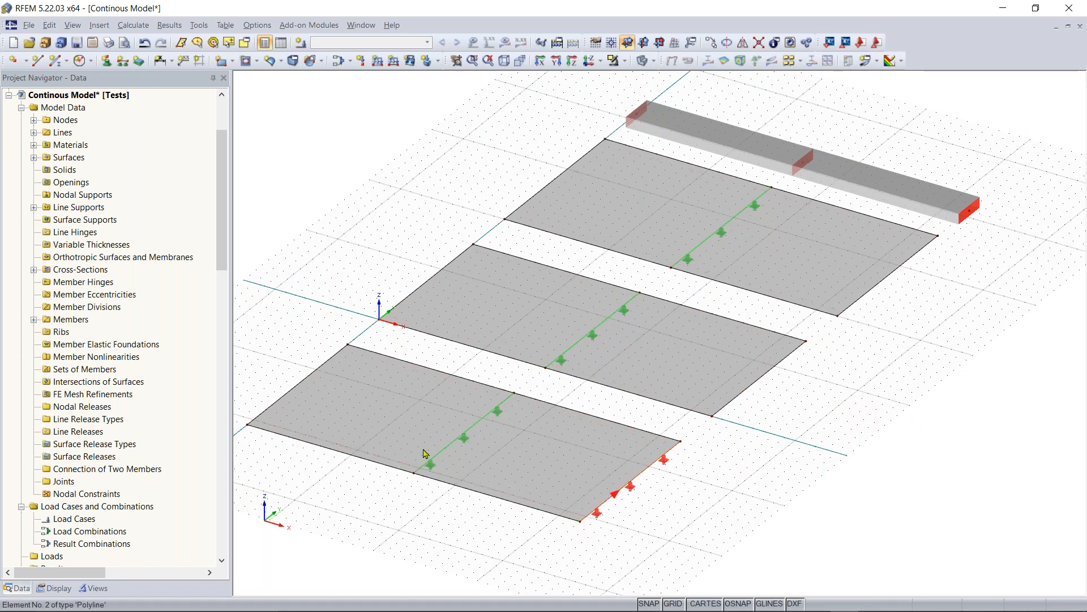
mouse_move(425, 453)
ctrl+mouse_down()
mouse_move(275, 408)
mouse_move(438, 467)
ctrl+mouse_up()
click(480, 526)
click(432, 466)
click(432, 466)
ctrl+drag(428, 461, 257, 421)
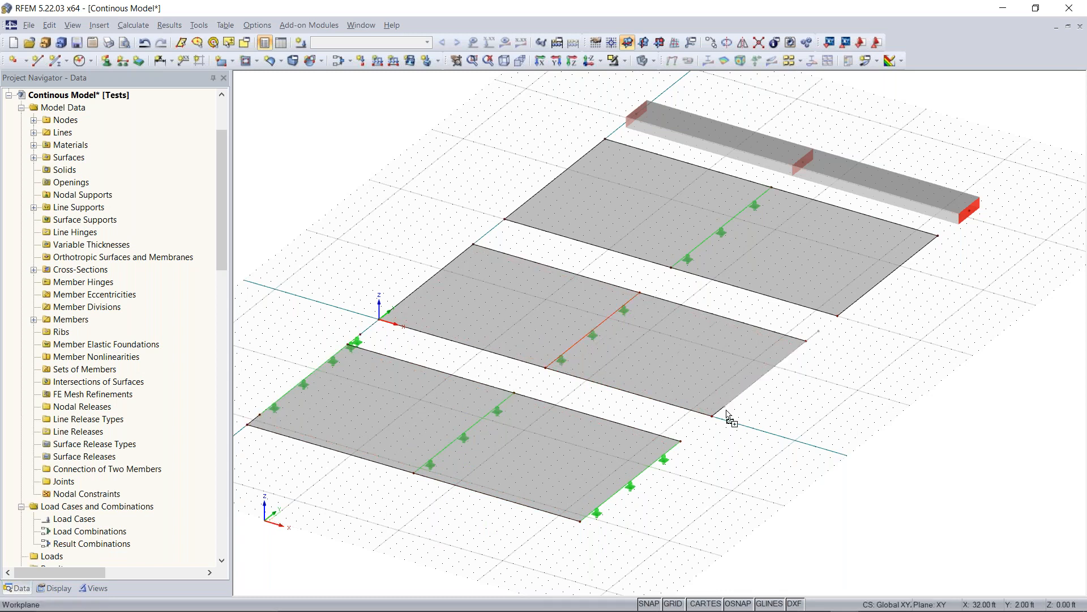
Copy the middle slab's midspan line support to both of its short edges
click(594, 336)
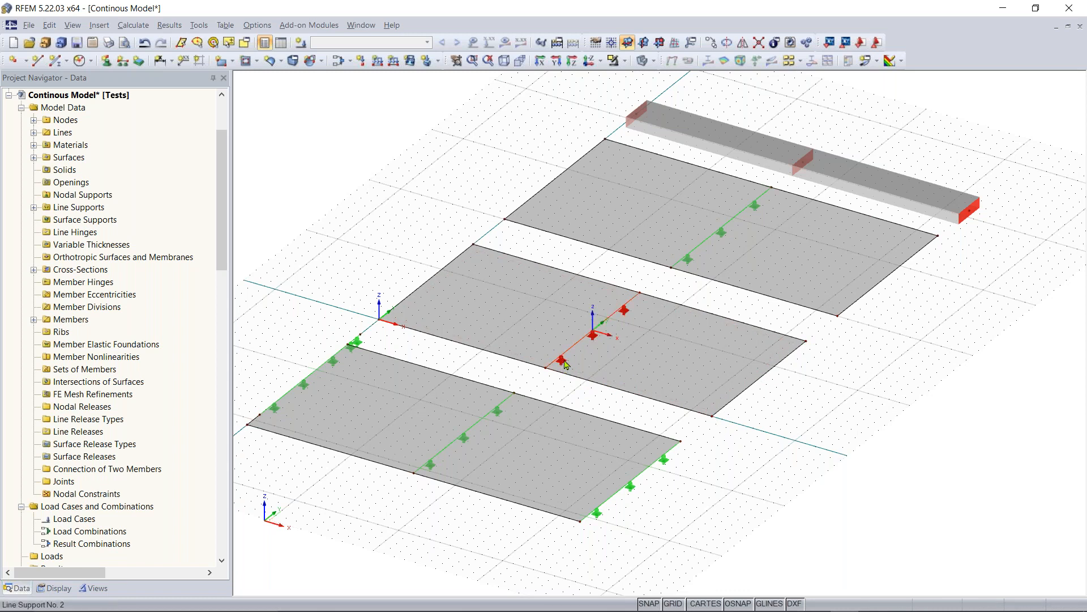
ctrl+drag(571, 361, 718, 420)
mouse_move(550, 358)
ctrl+mouse_down()
mouse_move(430, 325)
mouse_move(555, 377)
ctrl+mouse_up()
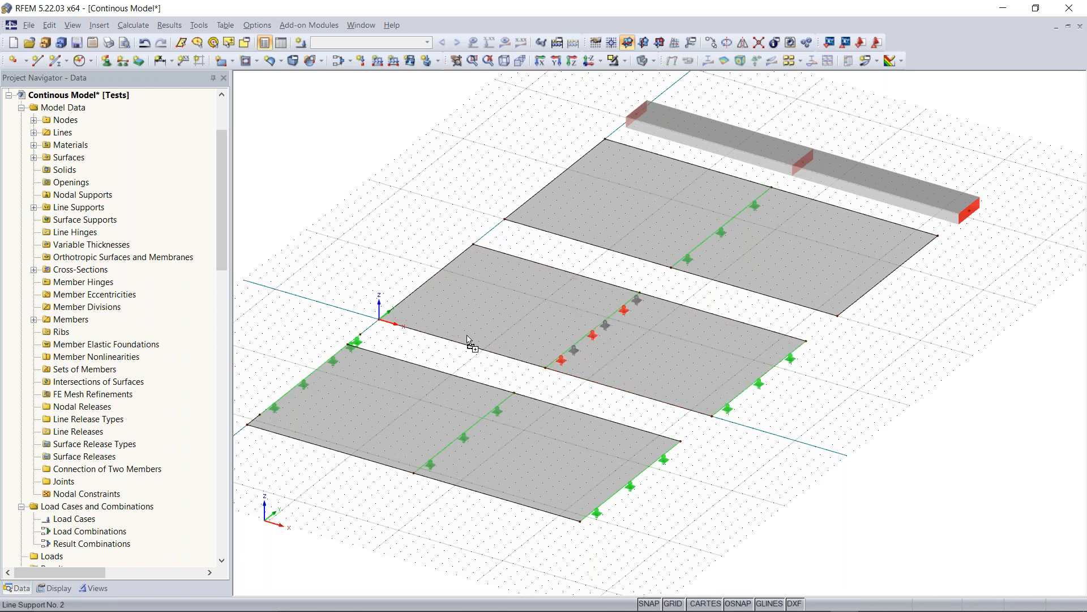
ctrl+drag(417, 309, 416, 291)
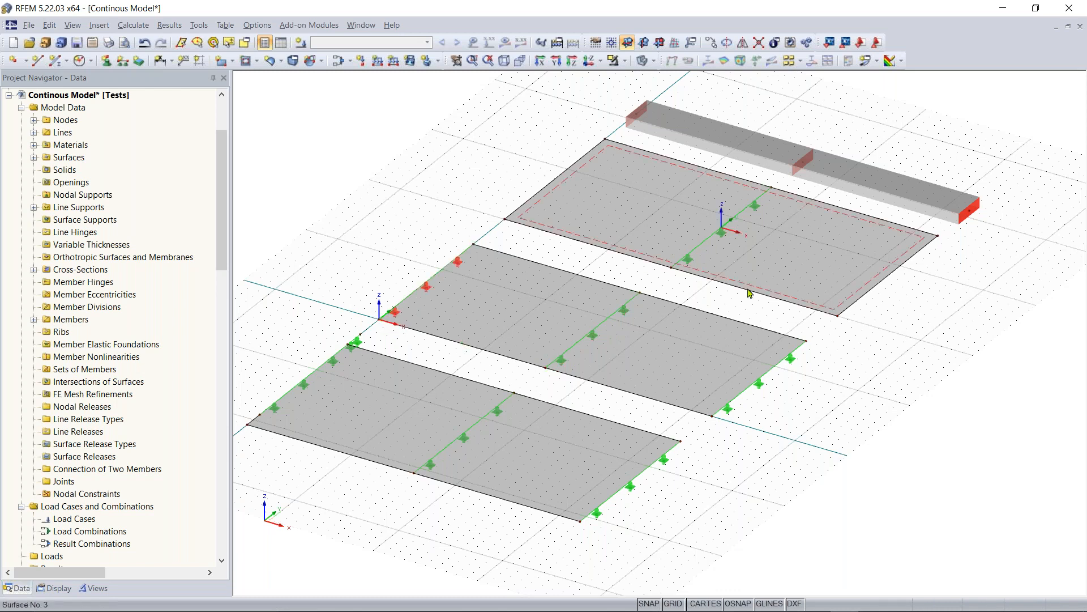
Copy the third slab's midspan line support to its short edge at the positive X end
middle_drag(690, 261, 666, 316)
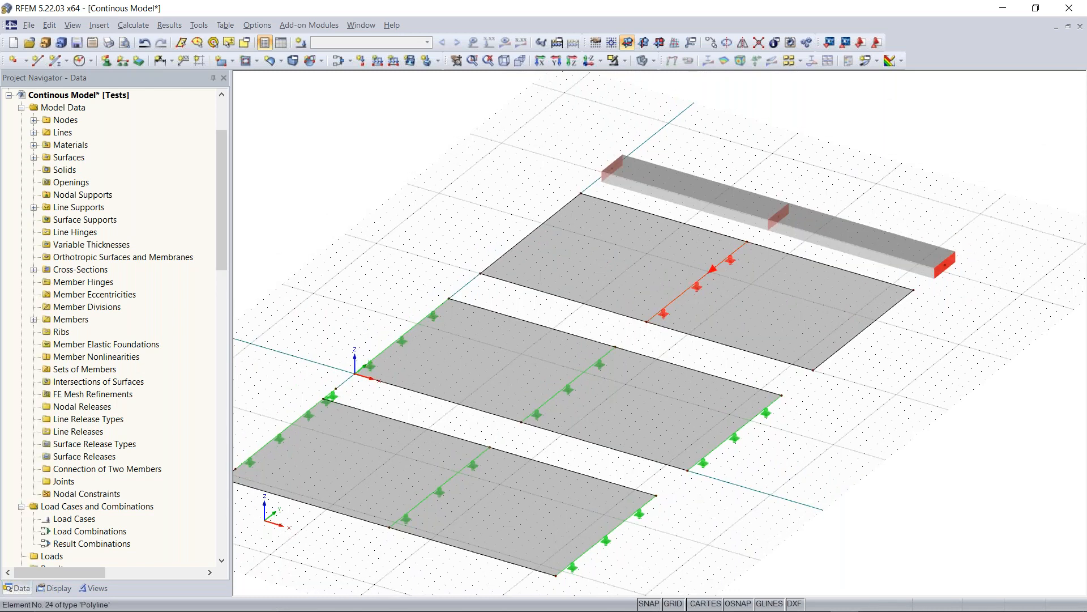
ctrl+drag(664, 314, 823, 375)
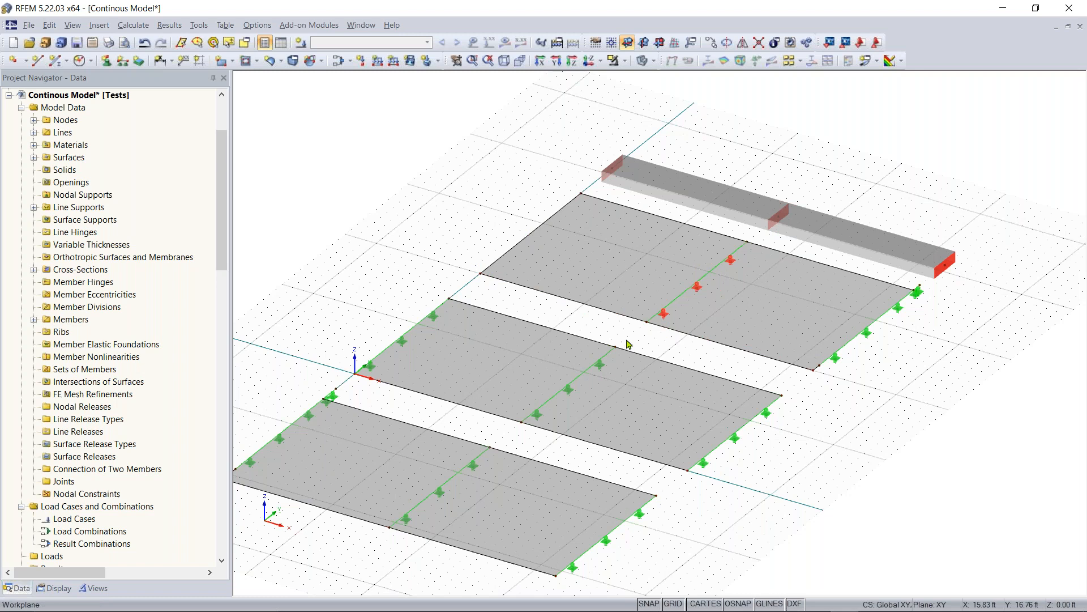
Try to copy the third slab's midspan line support to its short edge on the Y axis
drag(663, 313, 480, 273)
scroll(655, 316, up, 4)
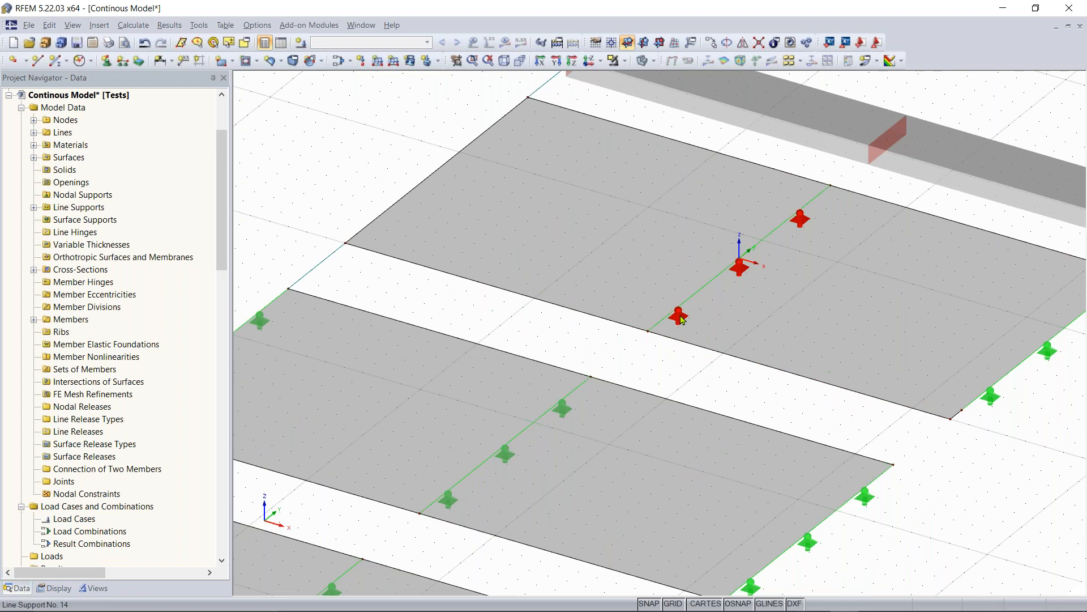
drag(682, 318, 346, 245)
scroll(438, 303, down, 2)
Place a line support of the existing type on the third slab's short edge along the Y axis
click(119, 64)
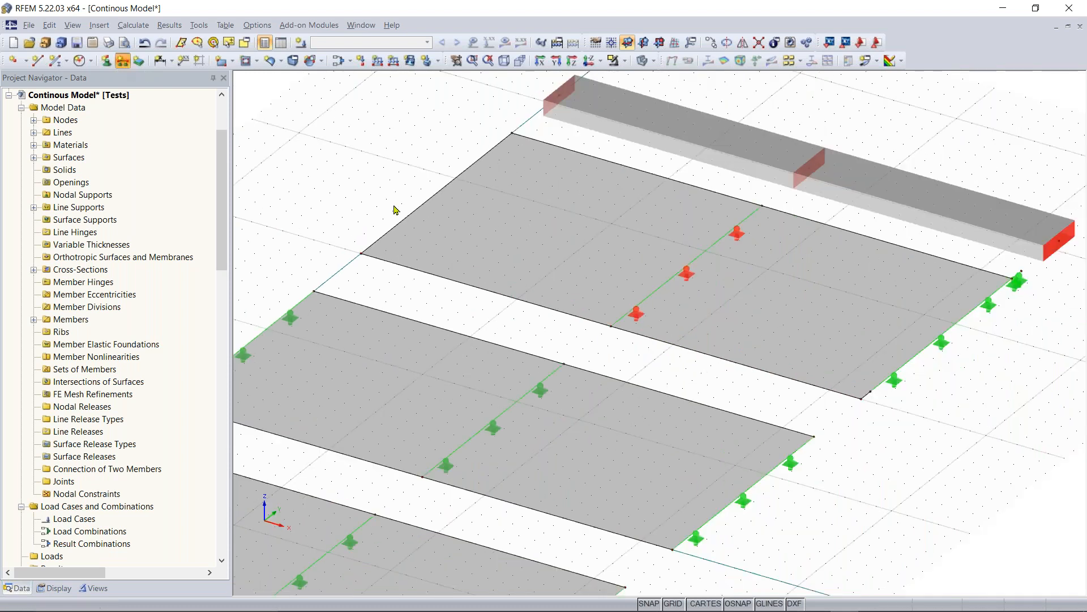
click(686, 435)
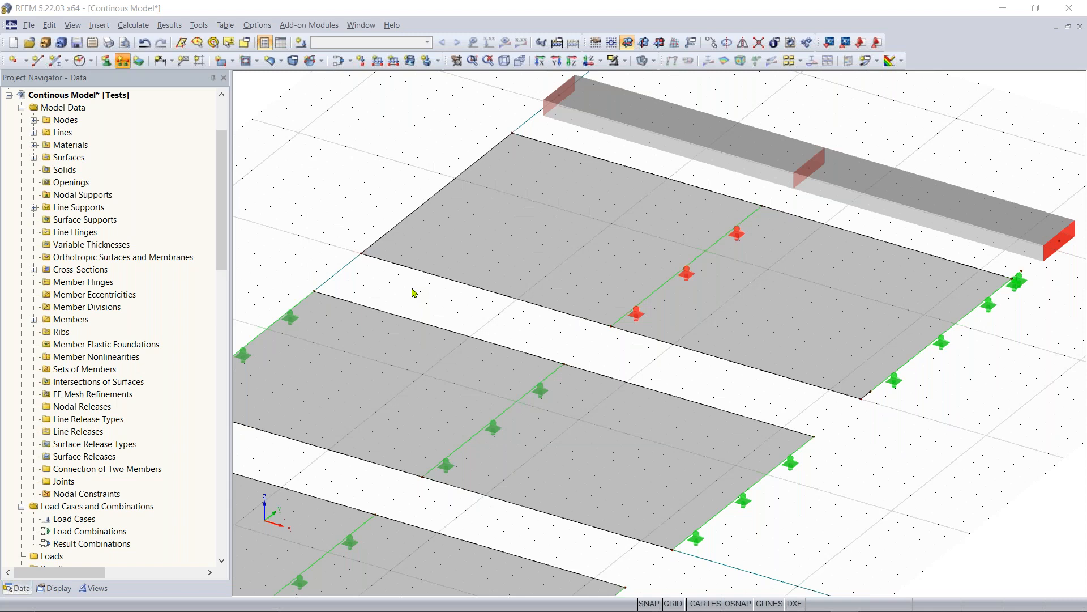
click(413, 212)
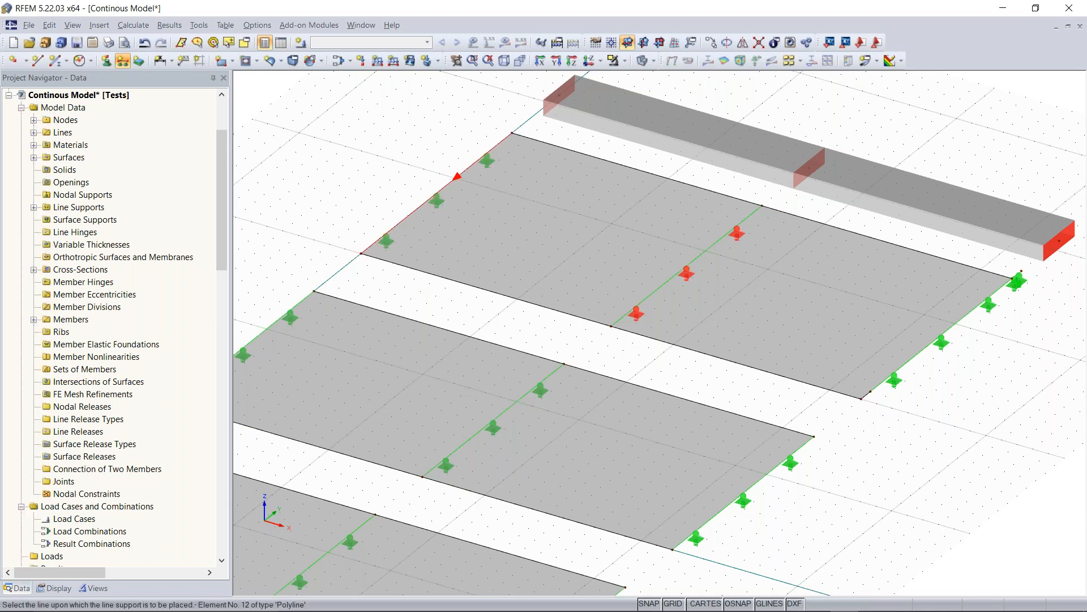
key(Escape)
scroll(376, 185, down, 2)
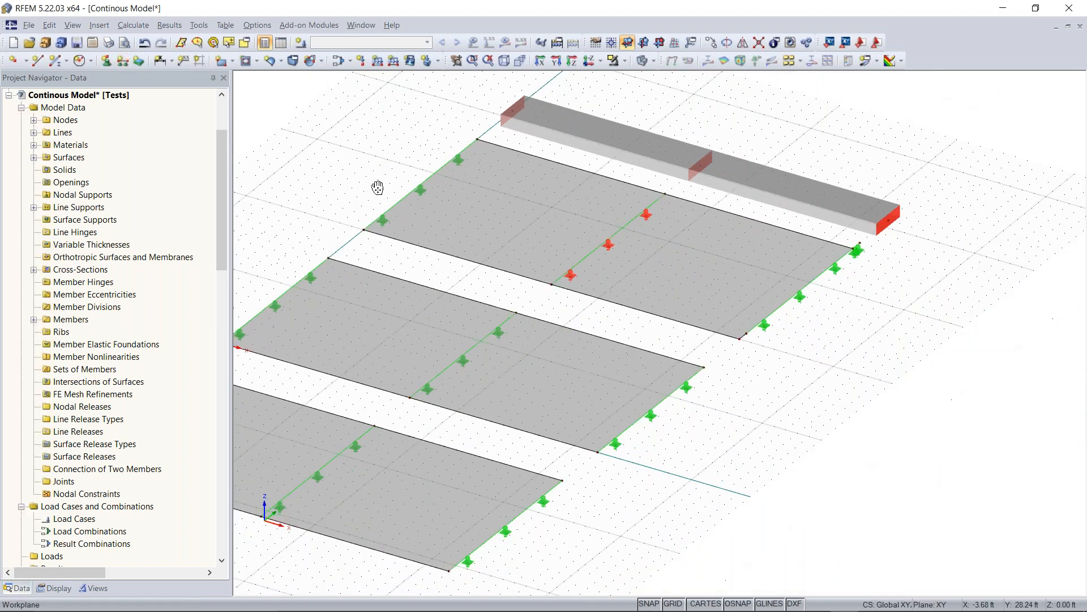
Place hinged nodal supports on the beam's midspan node and its end node at the positive X end
middle_drag(739, 134, 743, 172)
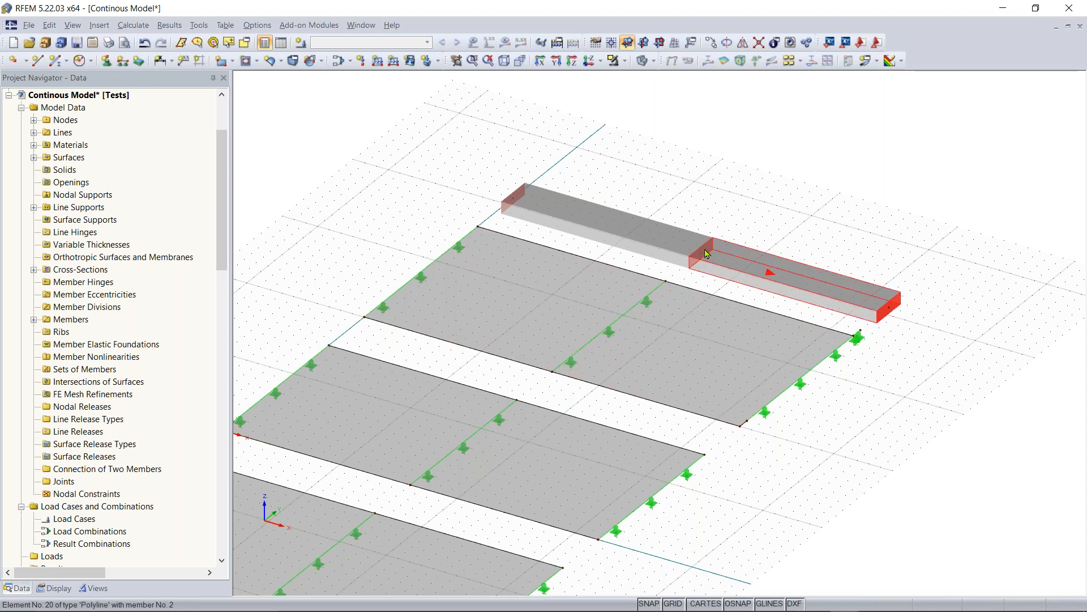
middle_drag(910, 357, 857, 353)
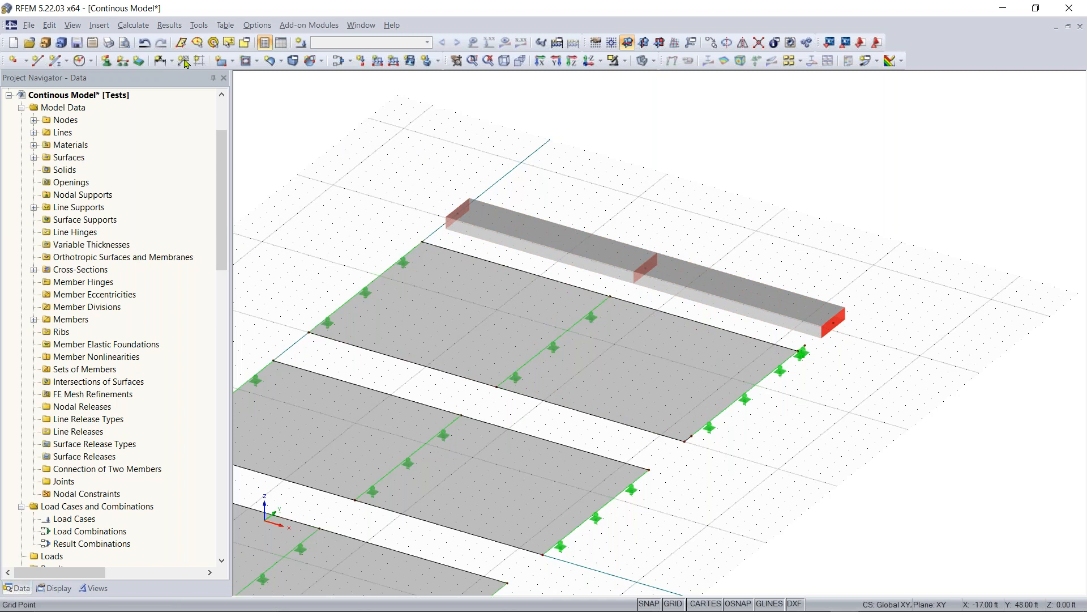
click(108, 66)
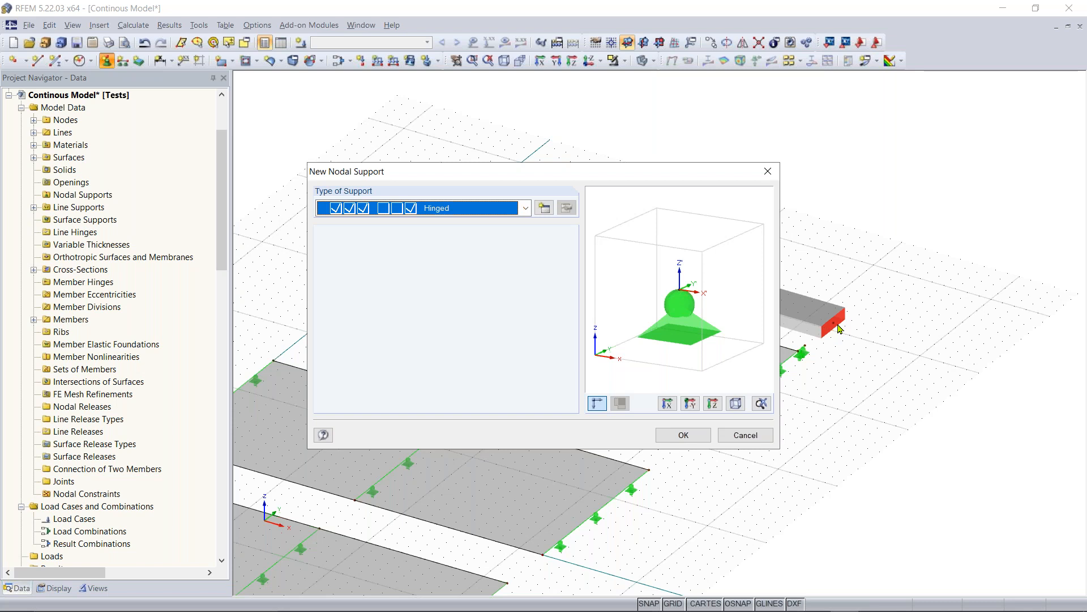
click(685, 435)
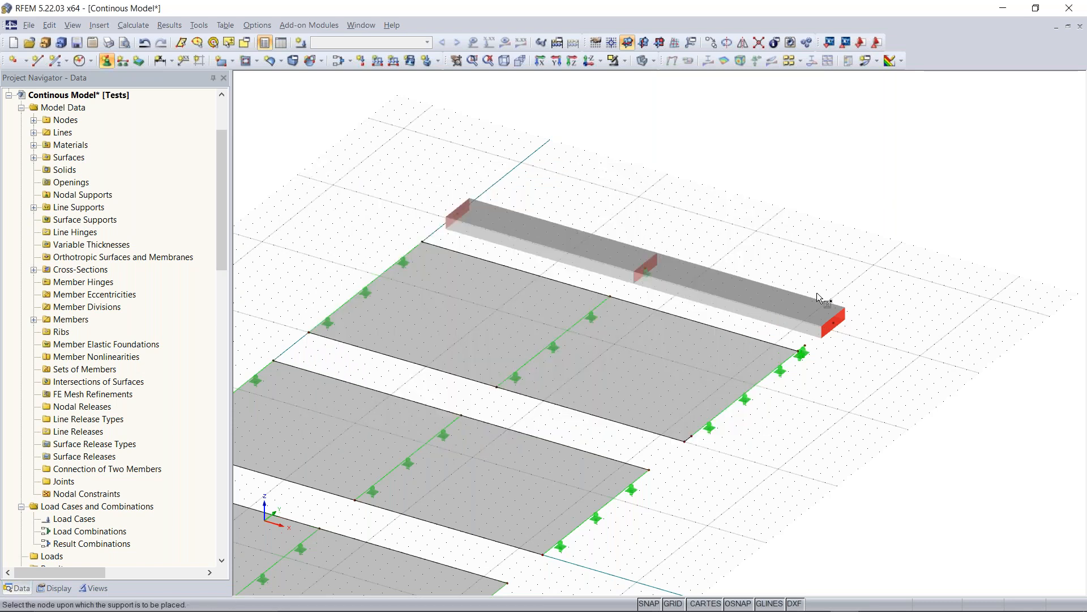
scroll(647, 273, up, 2)
scroll(647, 273, up, 1)
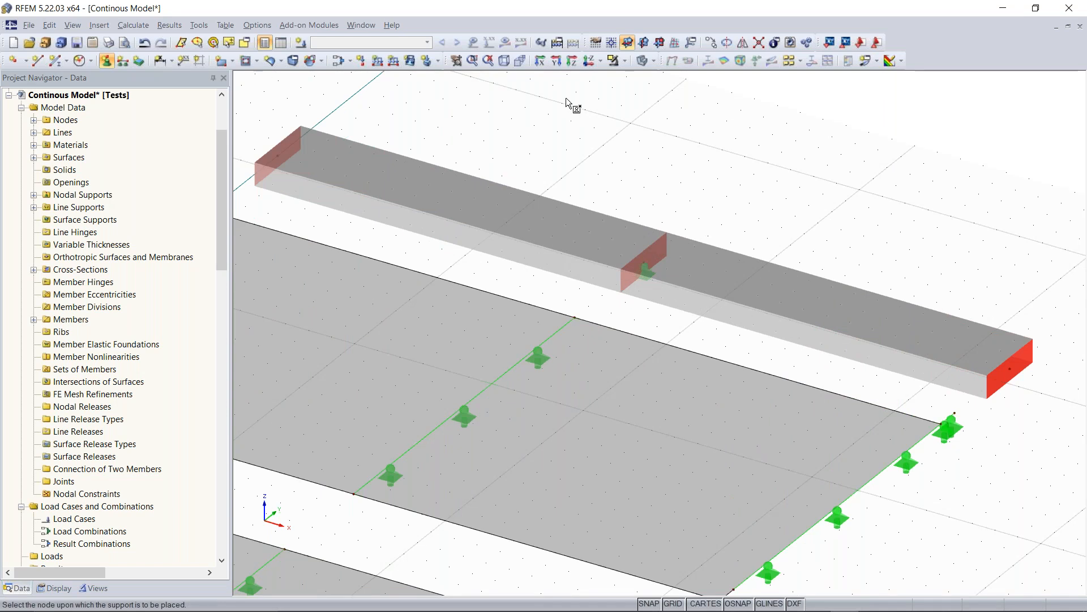
click(1012, 368)
key(Escape)
scroll(852, 246, down, 2)
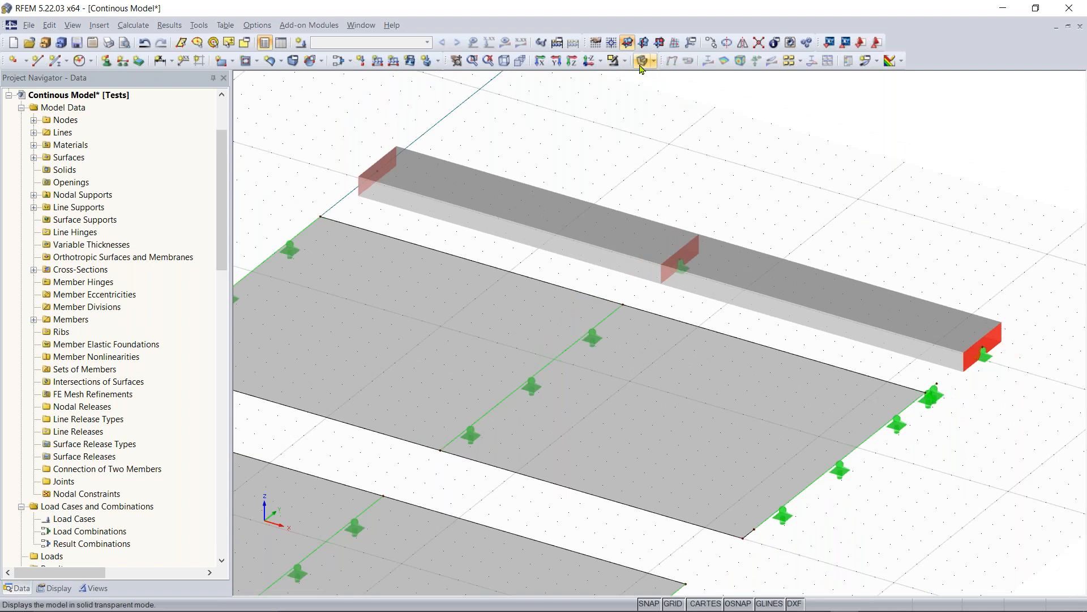
Switch the model display to wireframe and inspect the nodal supports along the beam
click(641, 63)
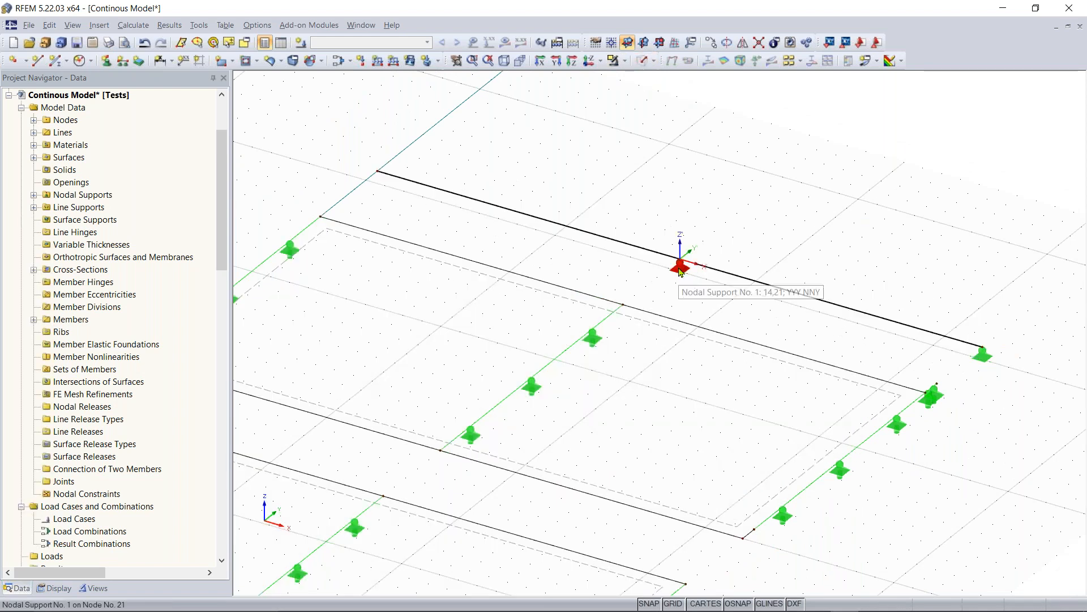
scroll(681, 271, up, 3)
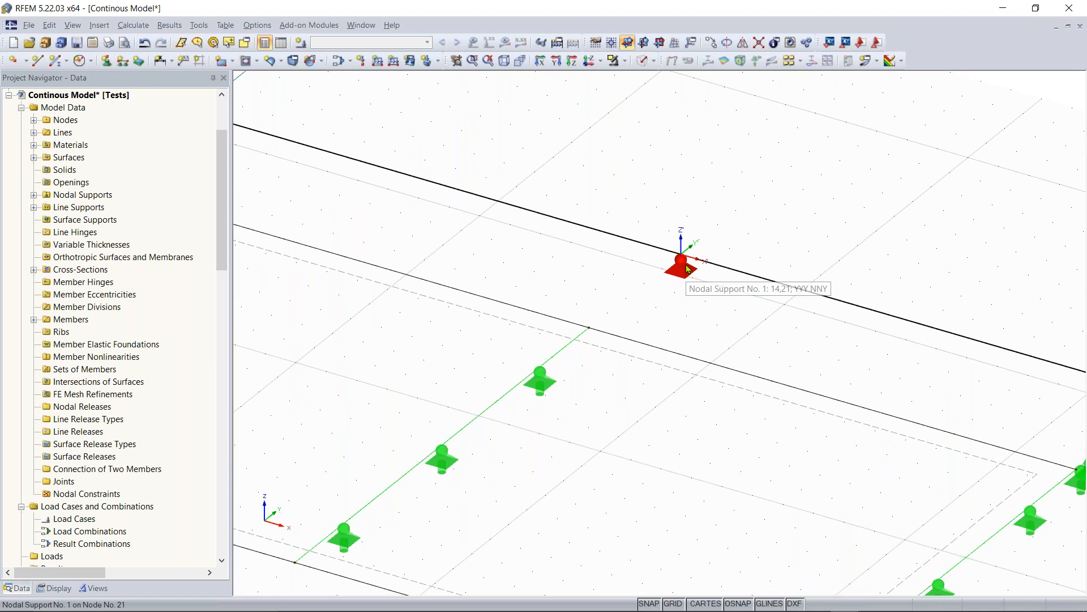
scroll(708, 265, down, 3)
scroll(857, 380, down, 1)
middle_drag(853, 360, 792, 369)
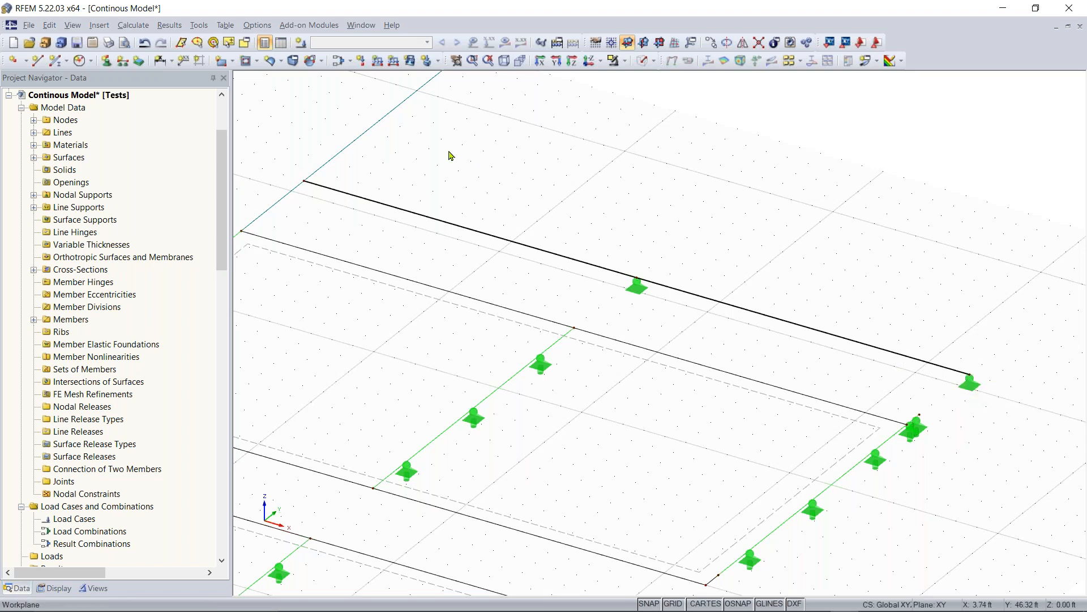
Create a nodal support type with all translations and the rotations about X and Z restrained, and place it on the beam's end node on the Y axis
middle_drag(315, 235, 491, 291)
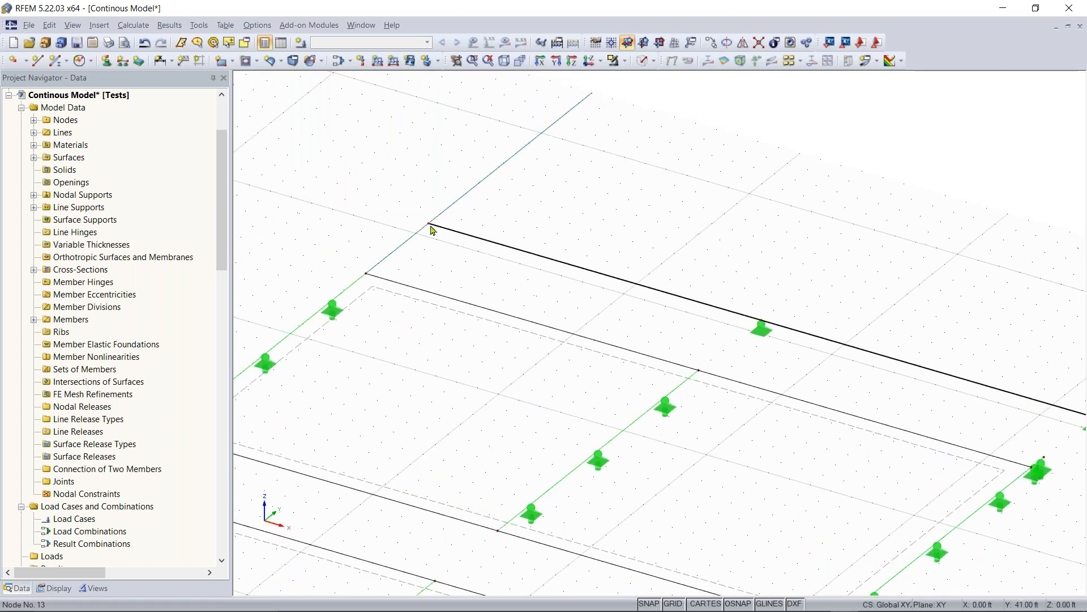
click(127, 61)
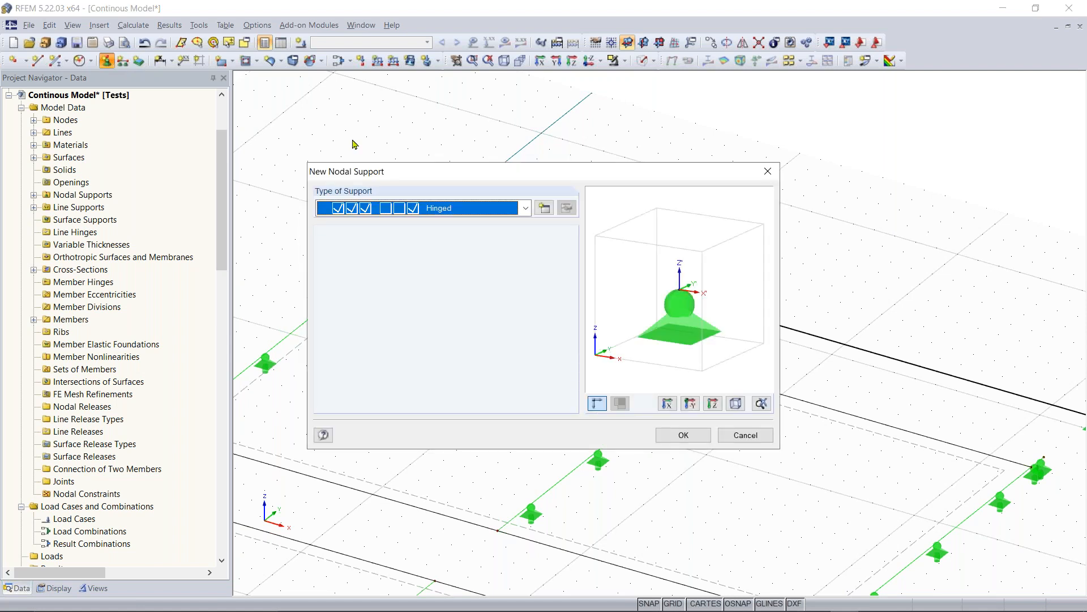
click(544, 208)
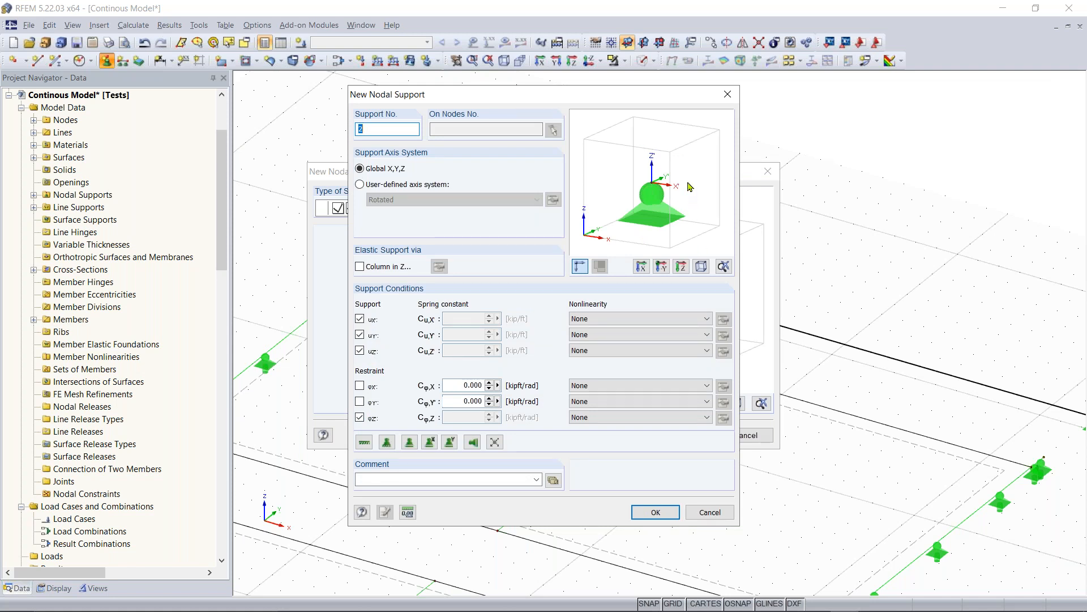
click(359, 387)
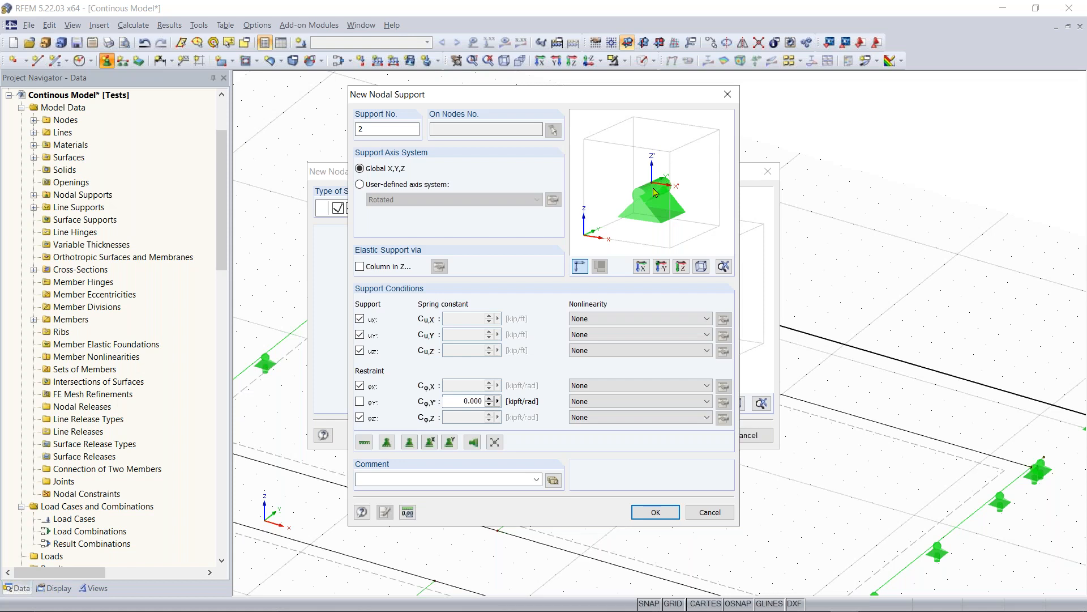
click(656, 512)
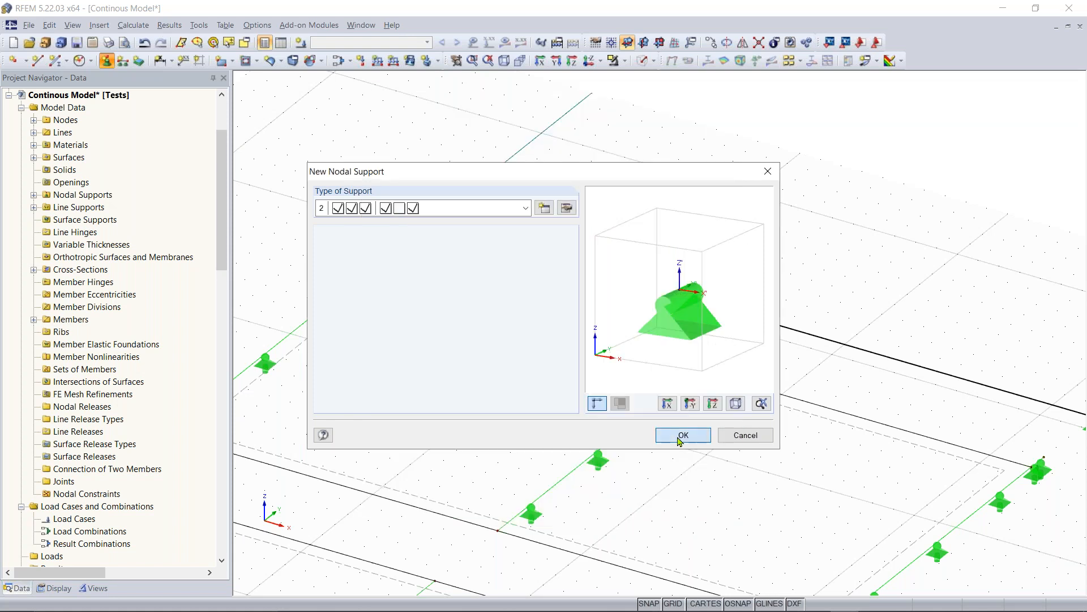
click(682, 435)
click(429, 223)
key(Escape)
Switch the model display from wireframe to the transparent solid rendering of the slabs and beam
scroll(677, 223, down, 1)
middle_drag(677, 223, 620, 238)
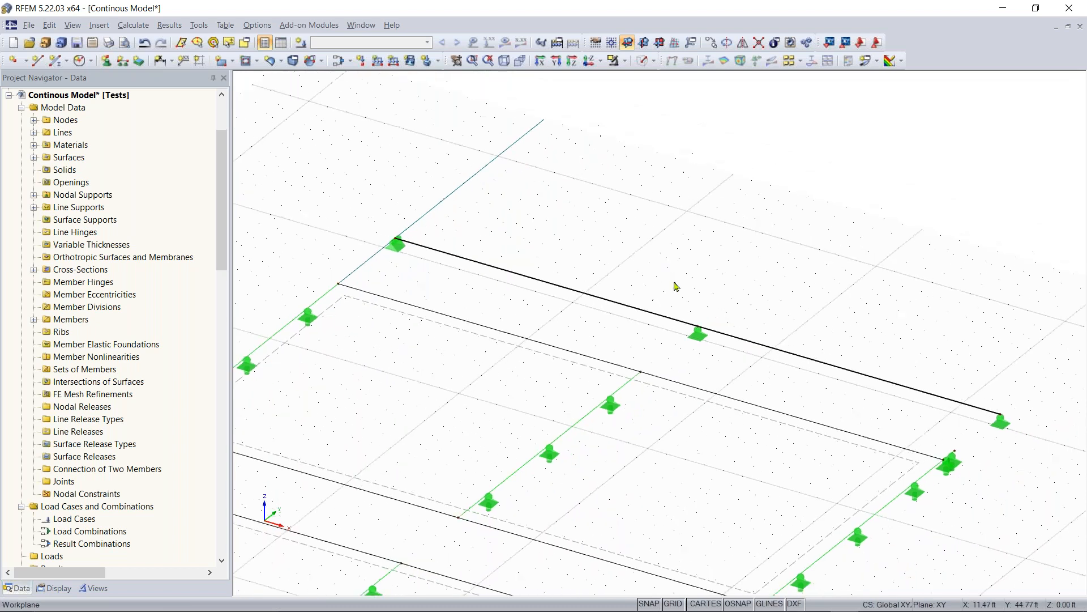
scroll(672, 272, down, 1)
scroll(633, 287, down, 1)
middle_drag(599, 305, 609, 266)
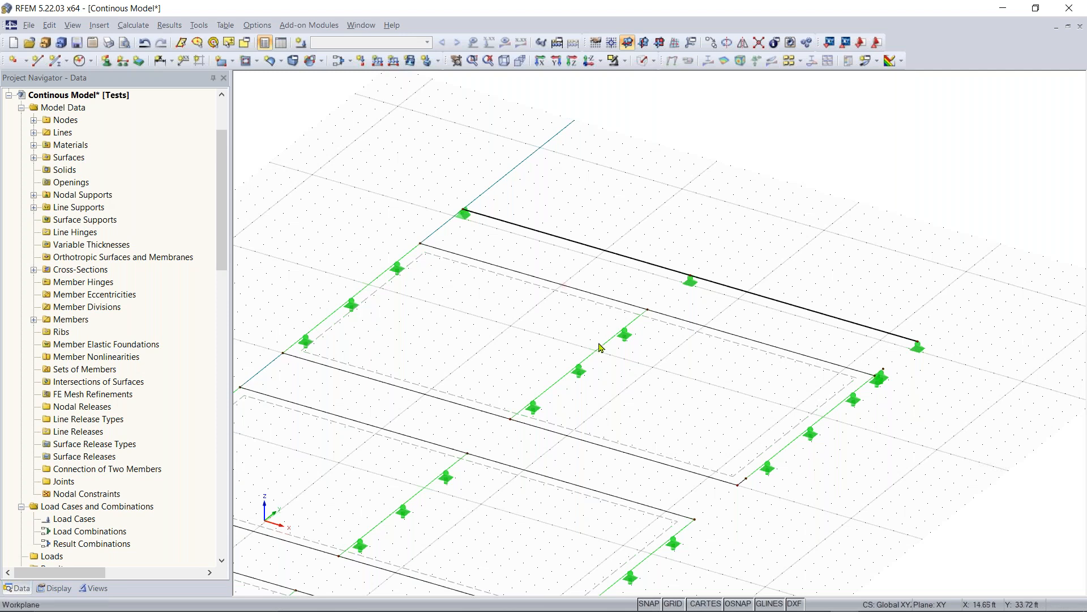
scroll(599, 350, down, 4)
middle_drag(556, 406, 669, 279)
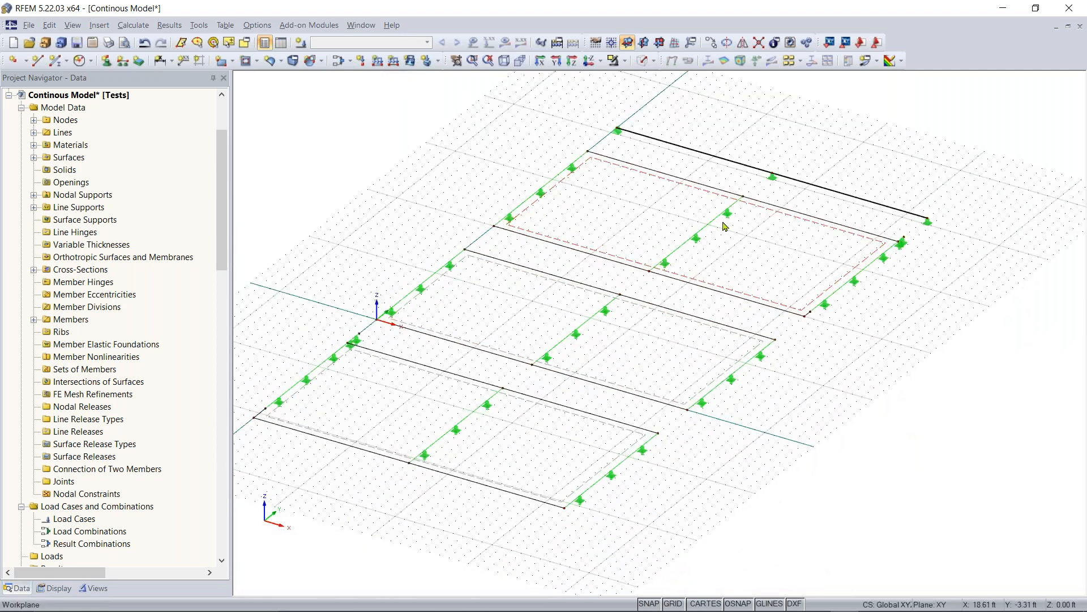
click(643, 62)
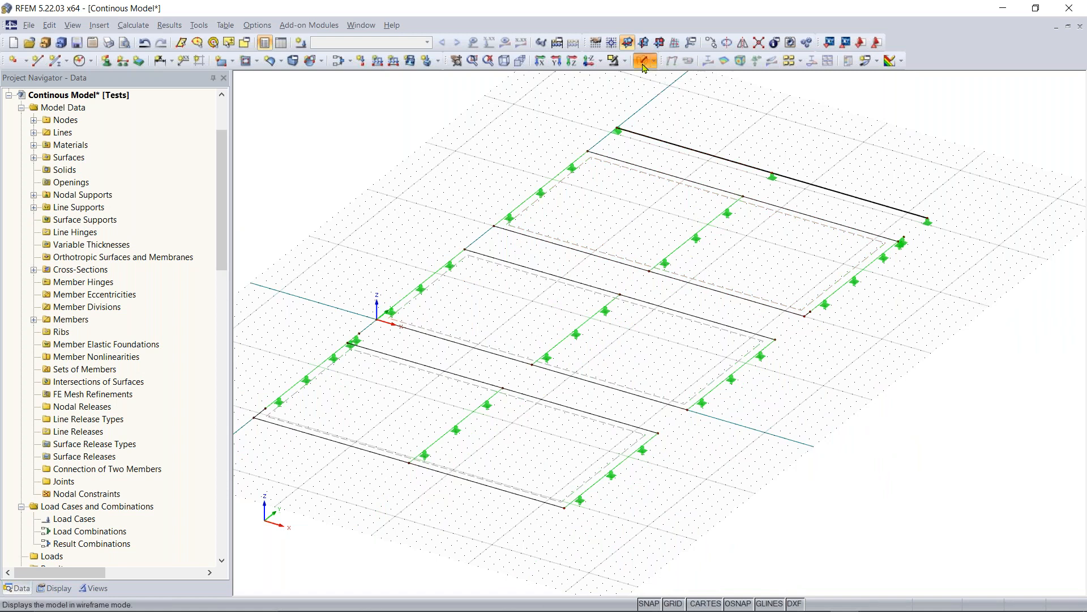
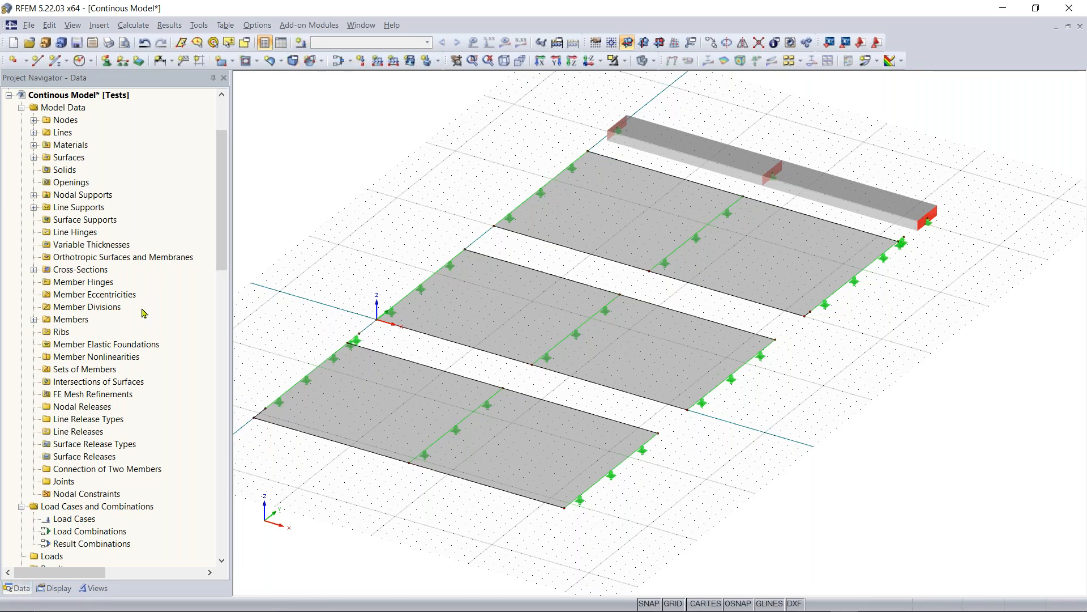
Create a load case LC1 with the description "Test - Dead load - Self-weight OFF"
scroll(143, 313, down, 2)
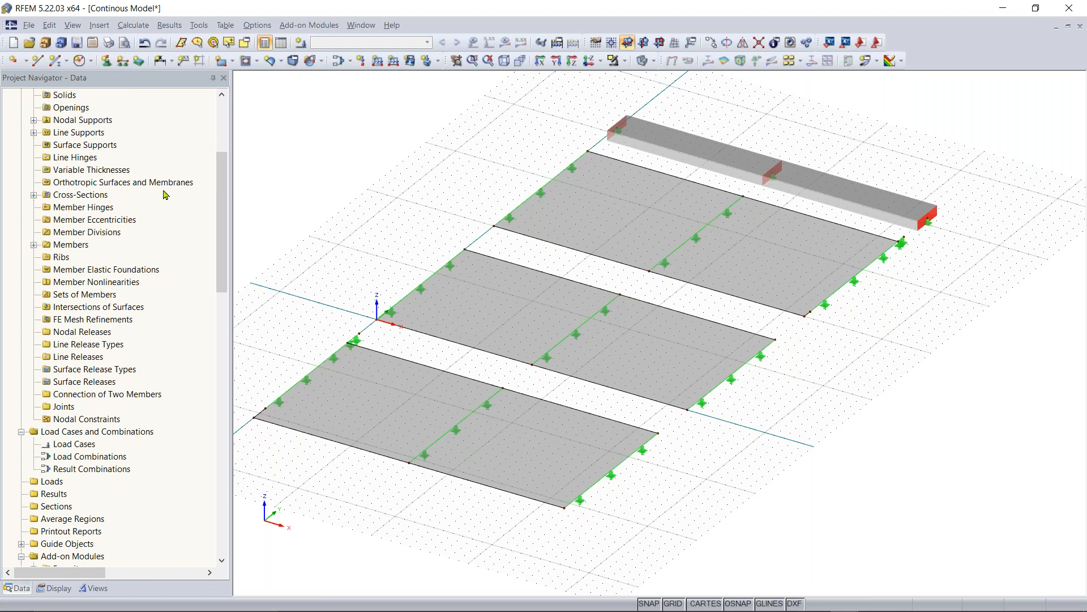
scroll(107, 226, down, 2)
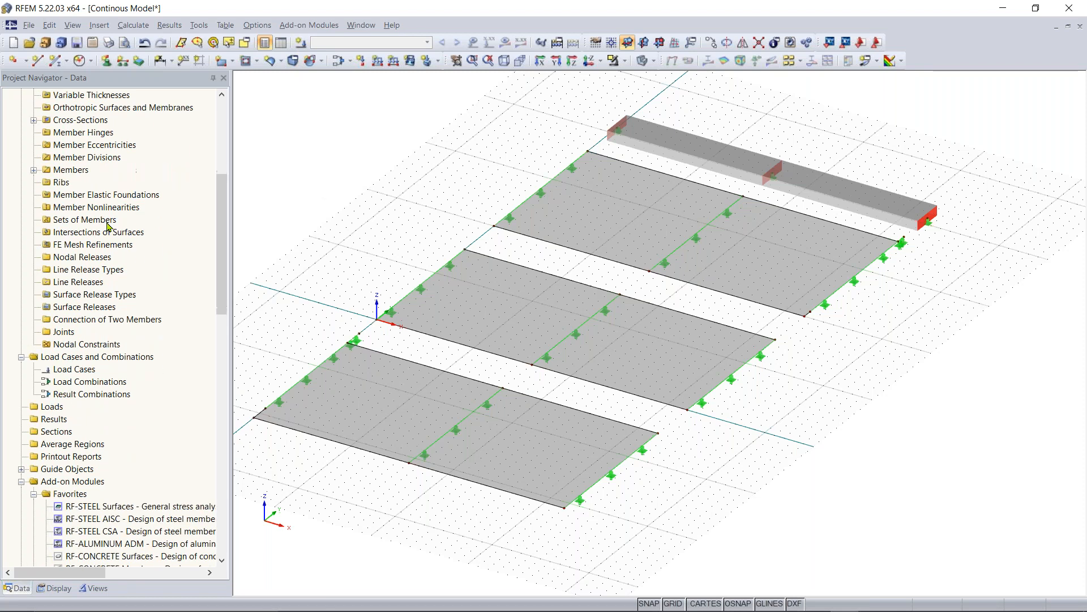
scroll(108, 226, down, 2)
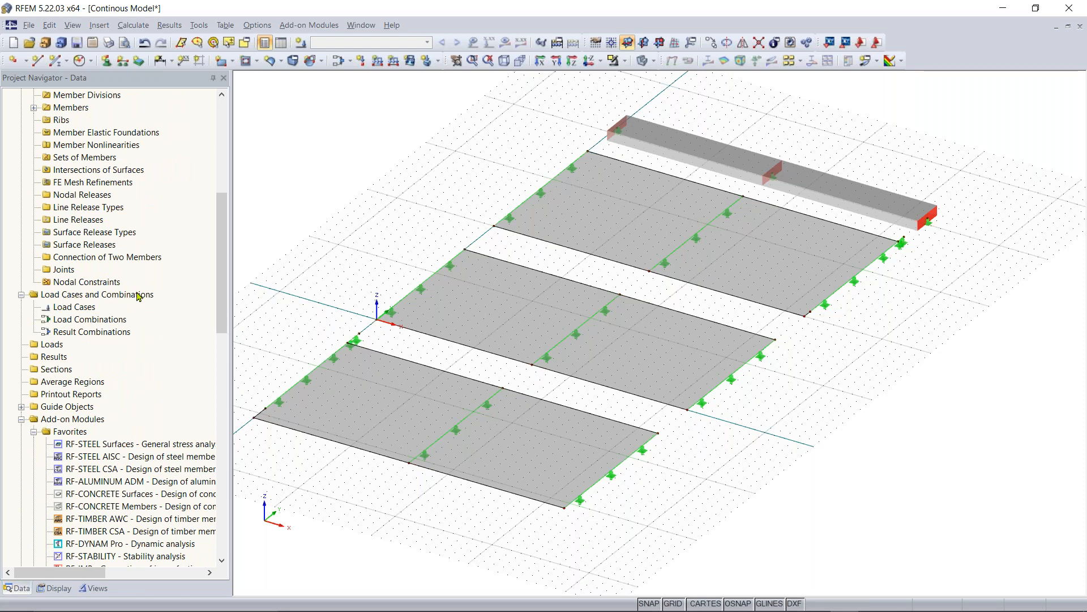
right_click(72, 309)
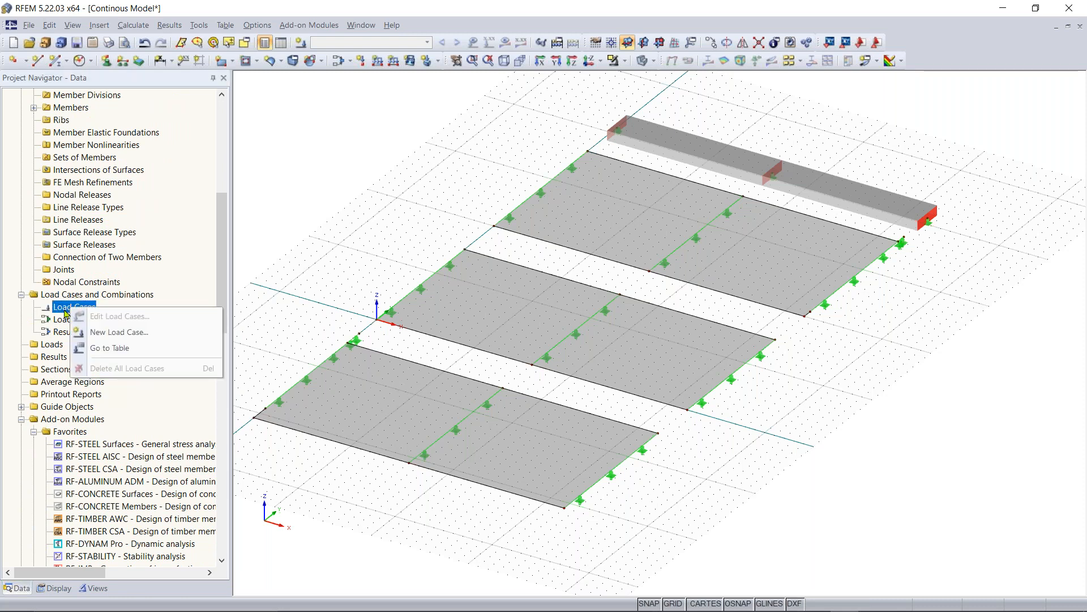
click(124, 333)
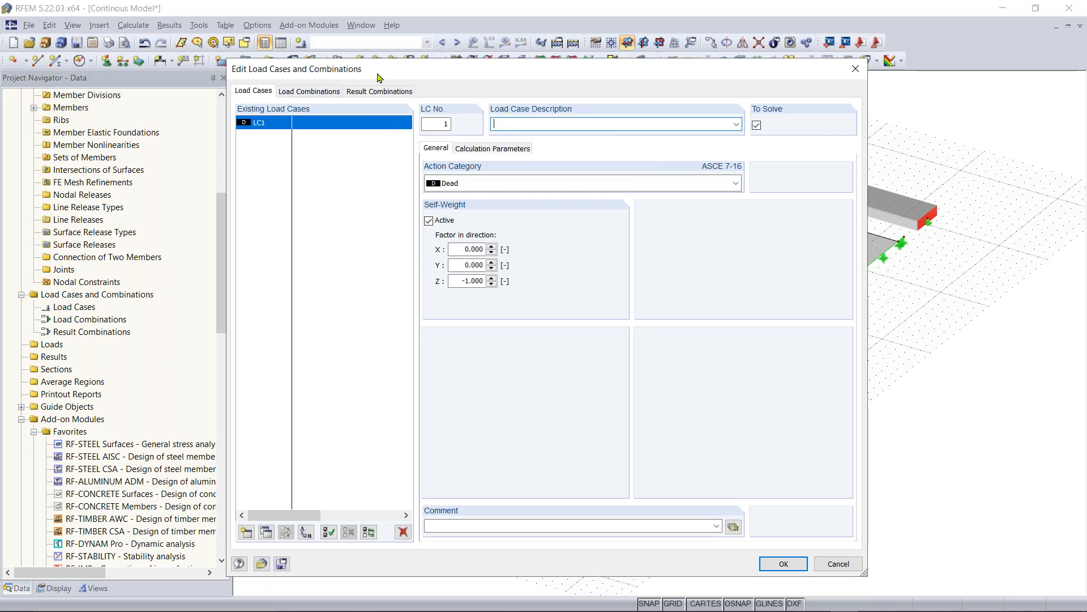
drag(431, 74, 431, 62)
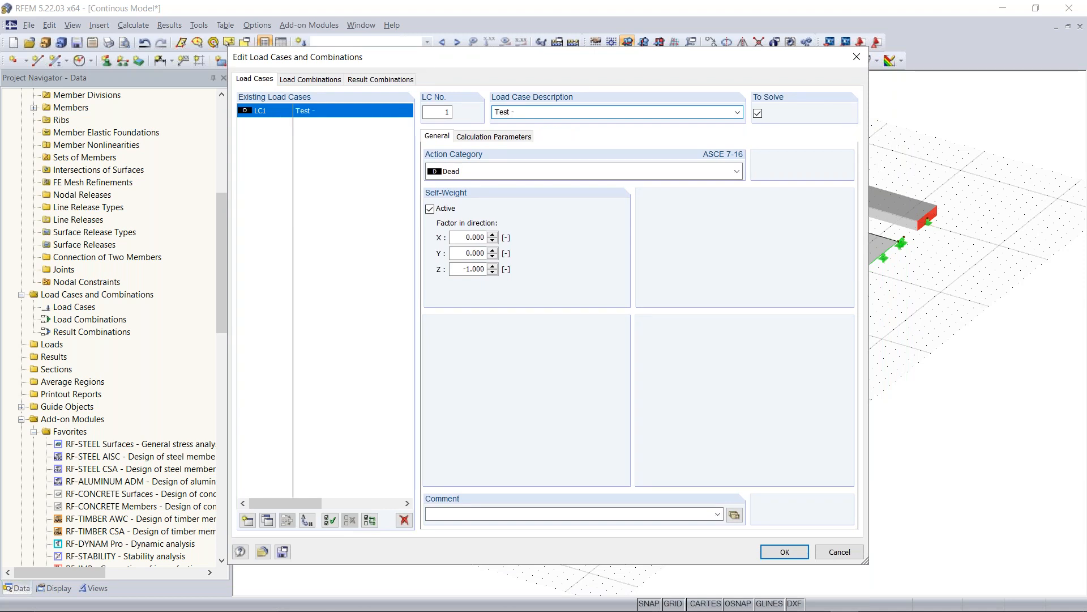
text(Dead load - Self)
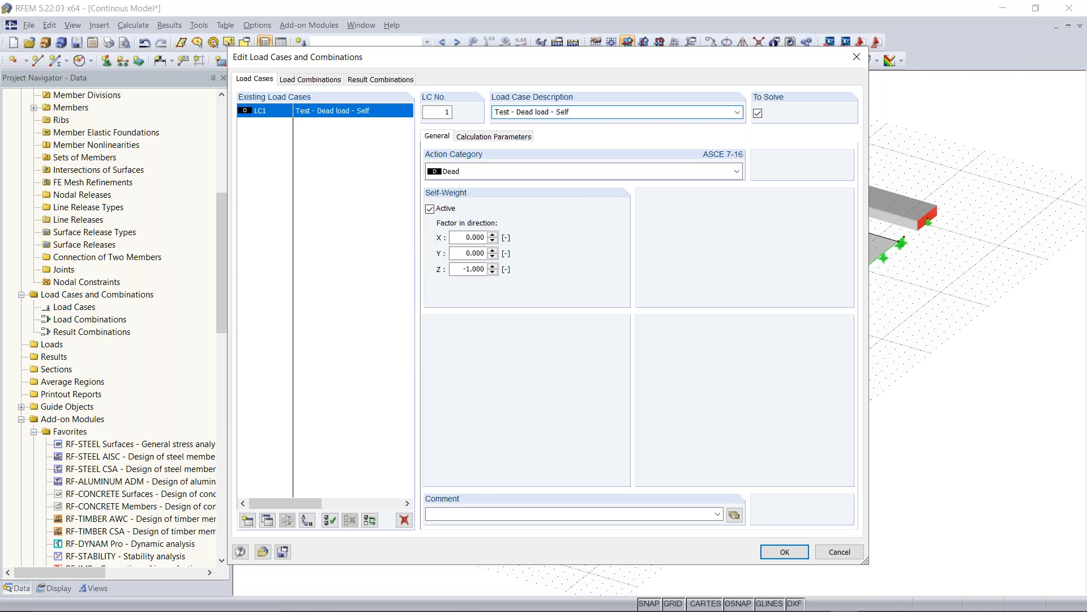
text(ght OFF)
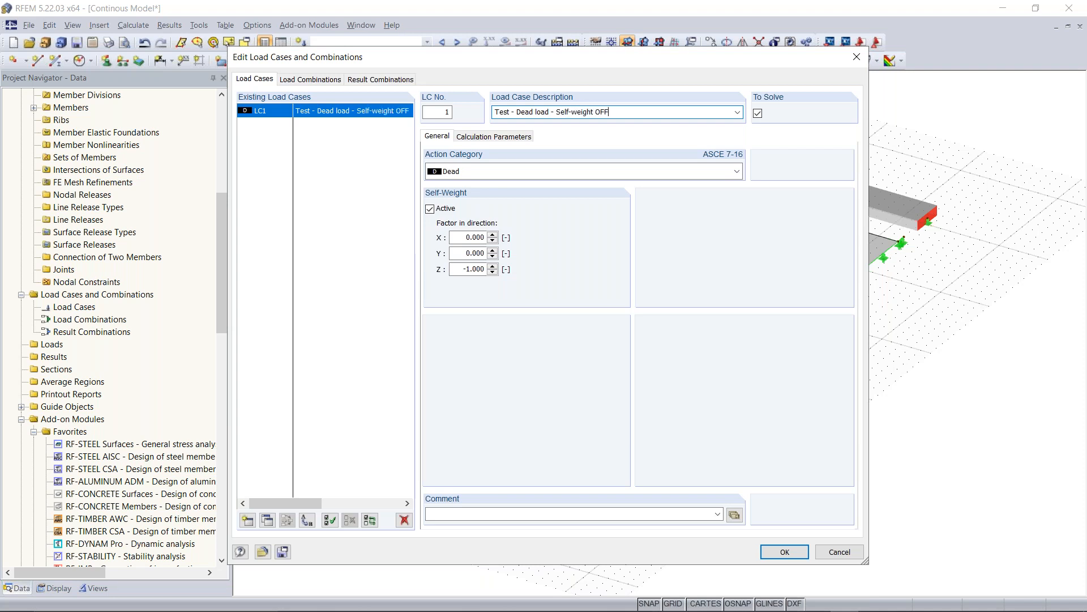
Keep the load case's action category as Dead, deactivate its self-weight, and accept the load case settings
click(487, 175)
click(487, 174)
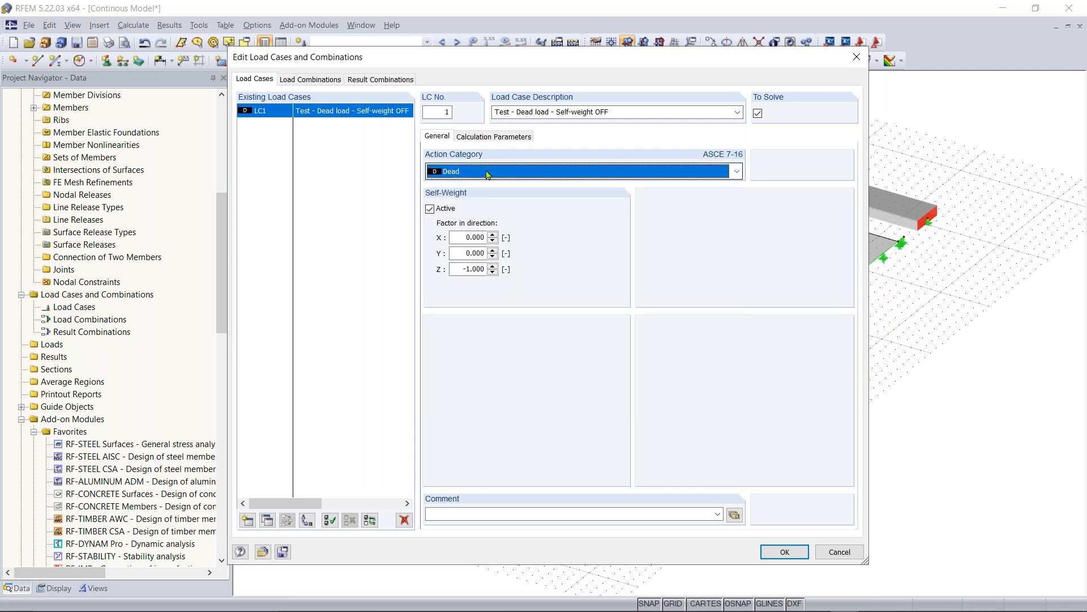
click(430, 209)
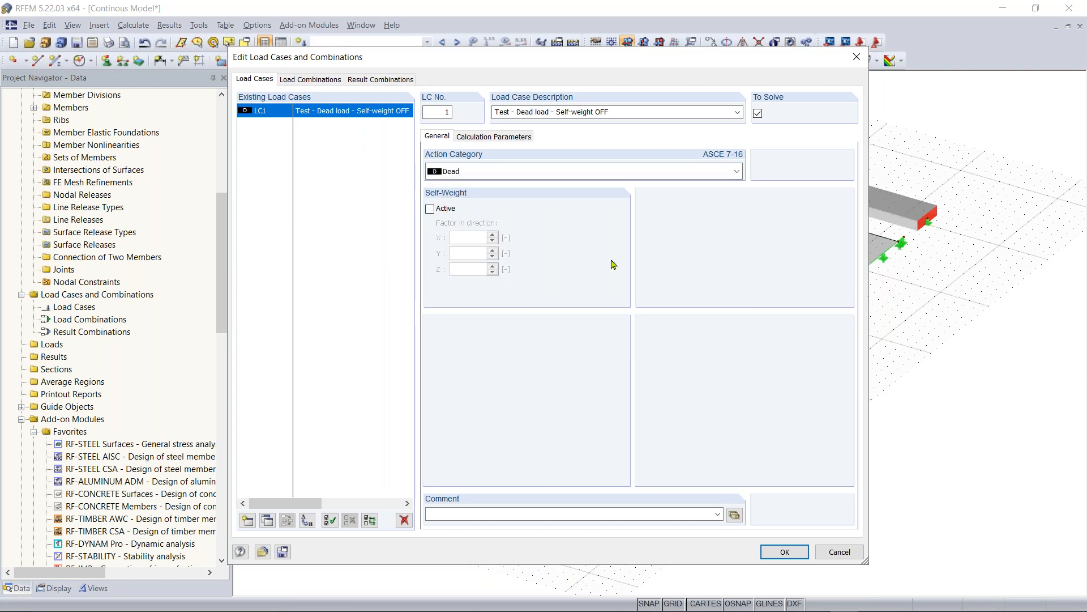
click(791, 552)
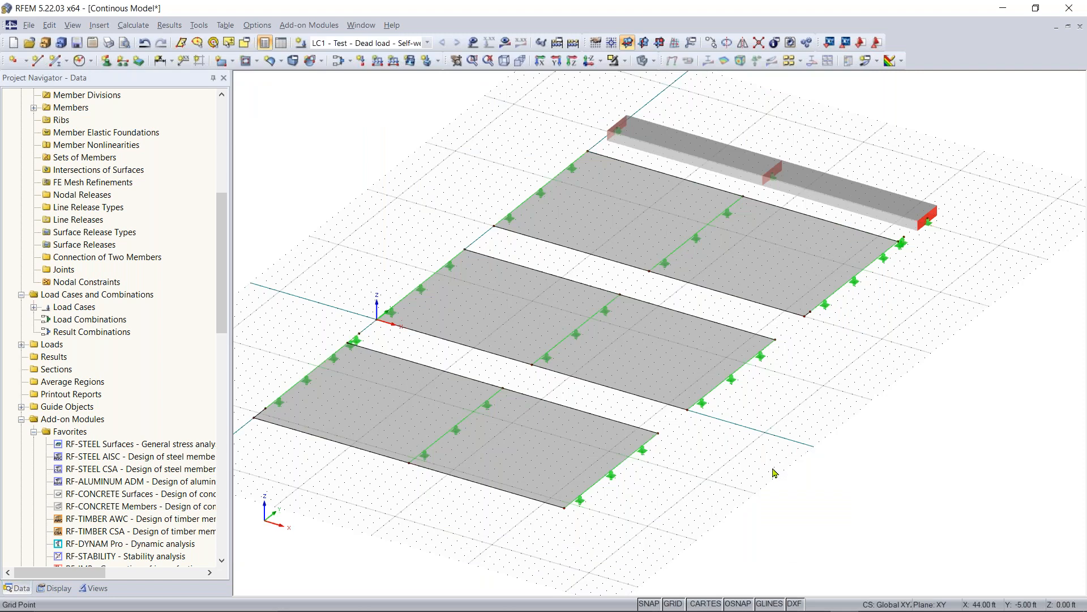
click(399, 46)
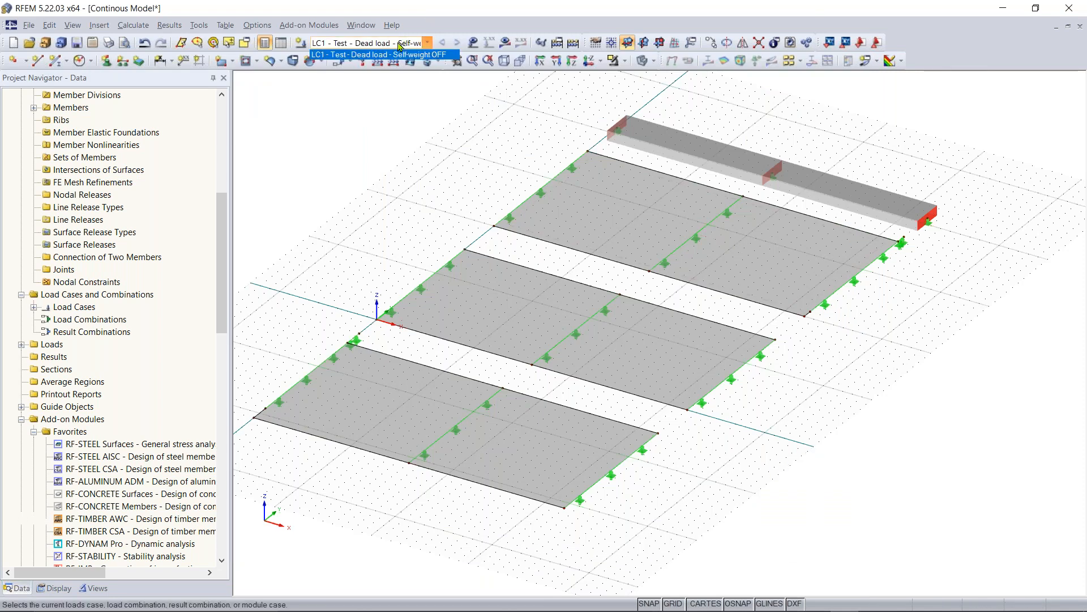
click(429, 44)
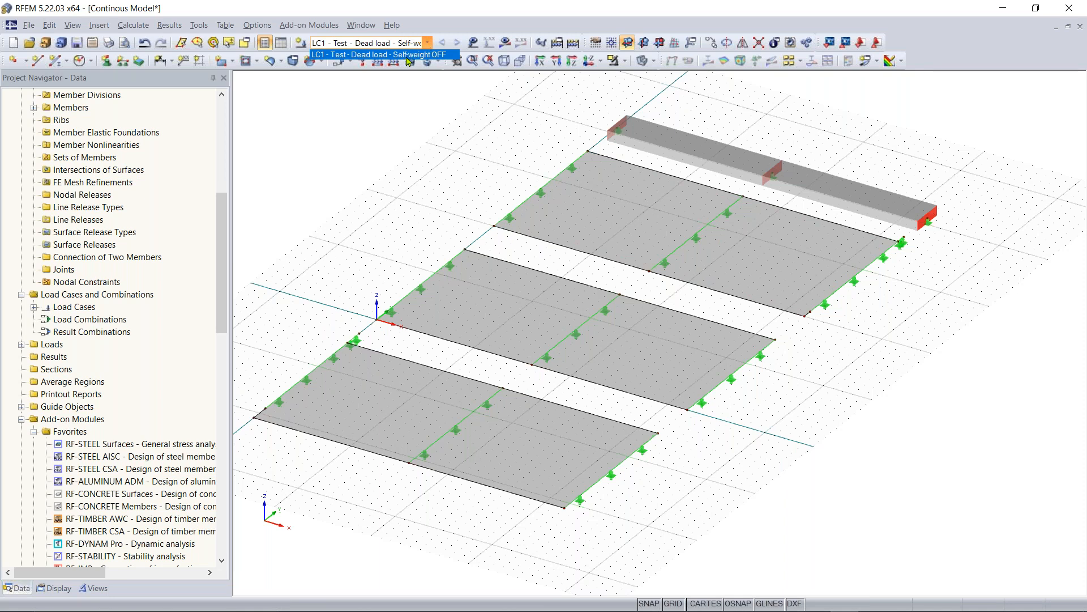
click(427, 45)
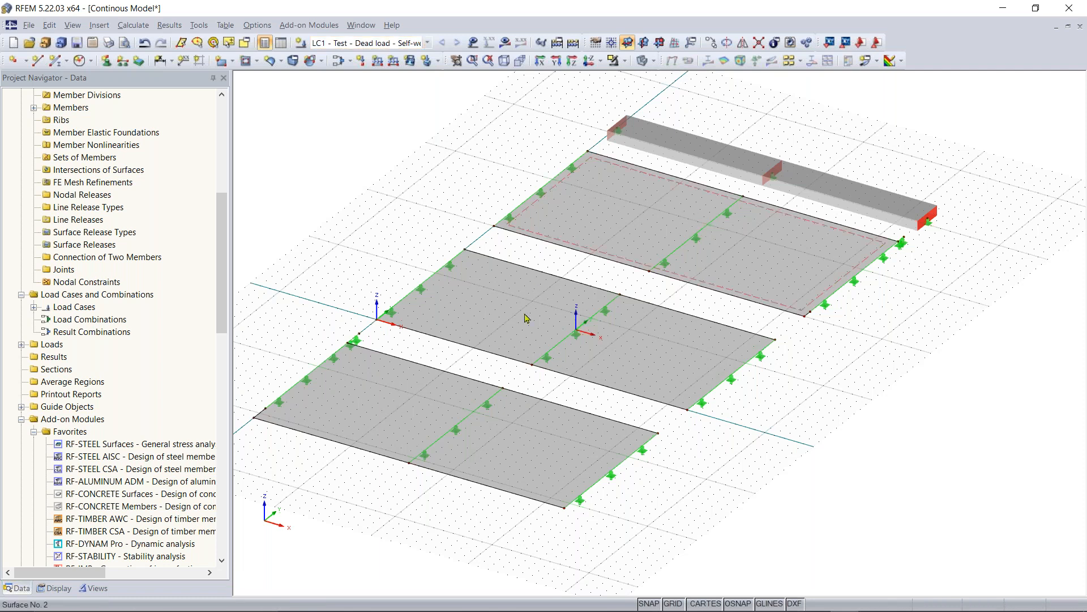
Apply a uniform surface force of 0.210 ksf in the global ZL direction to all three slabs
click(409, 60)
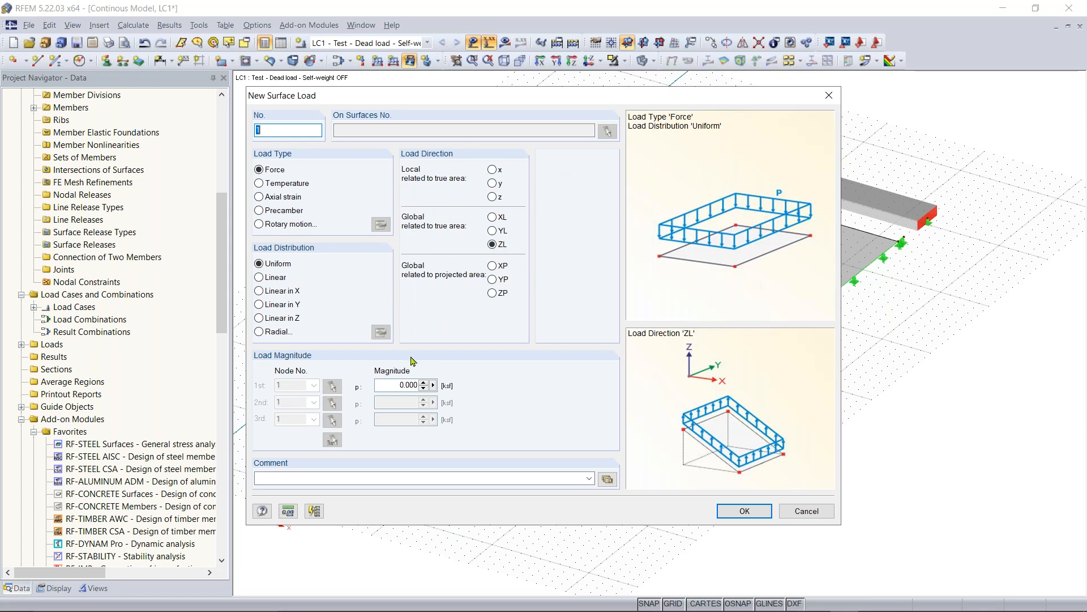
click(390, 385)
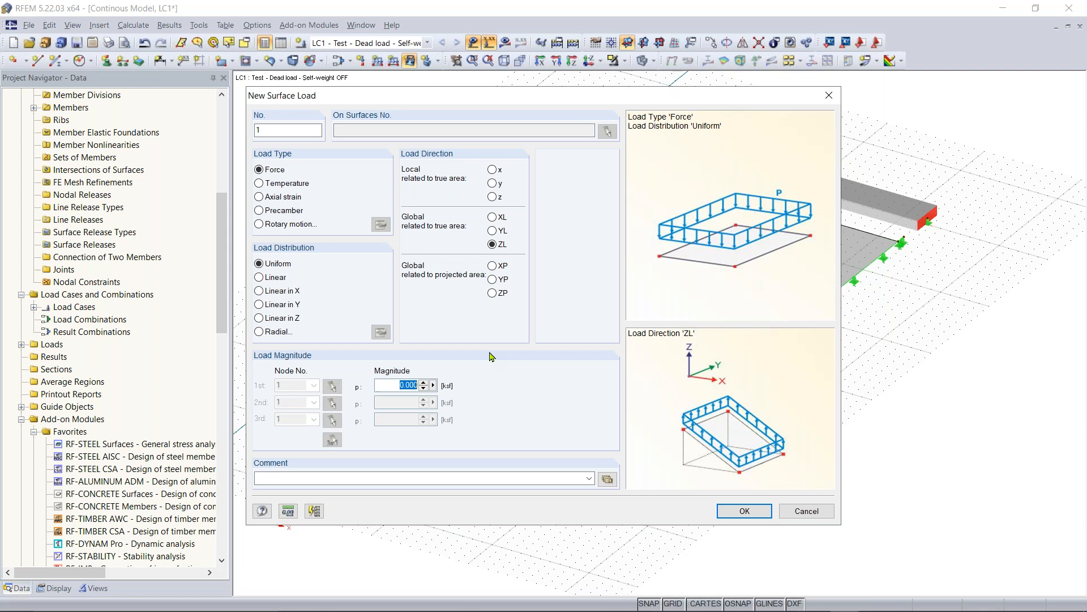
text(0)
click(744, 511)
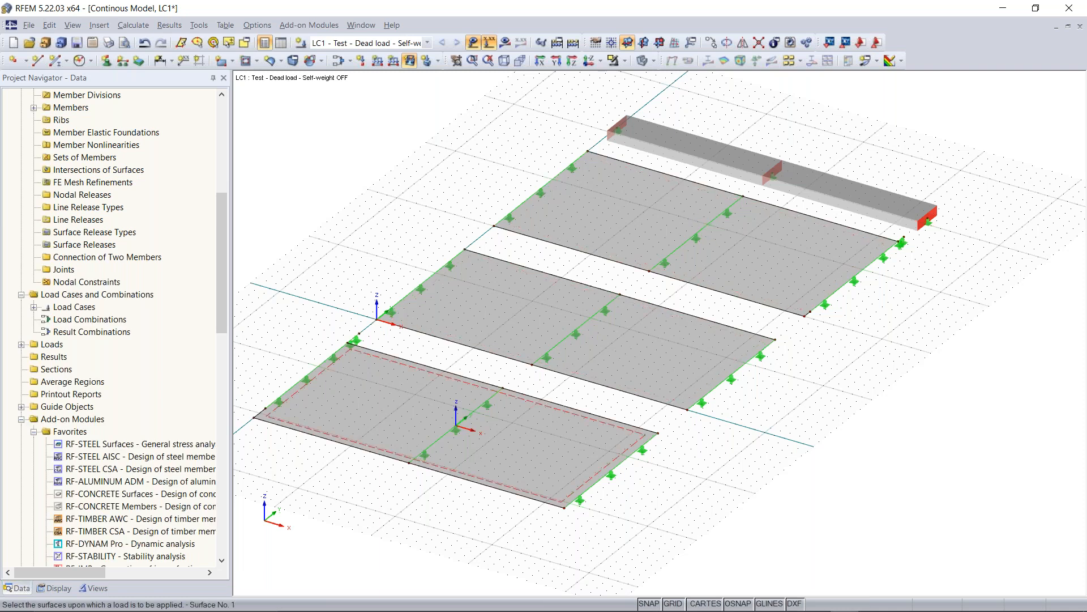
click(456, 425)
click(673, 360)
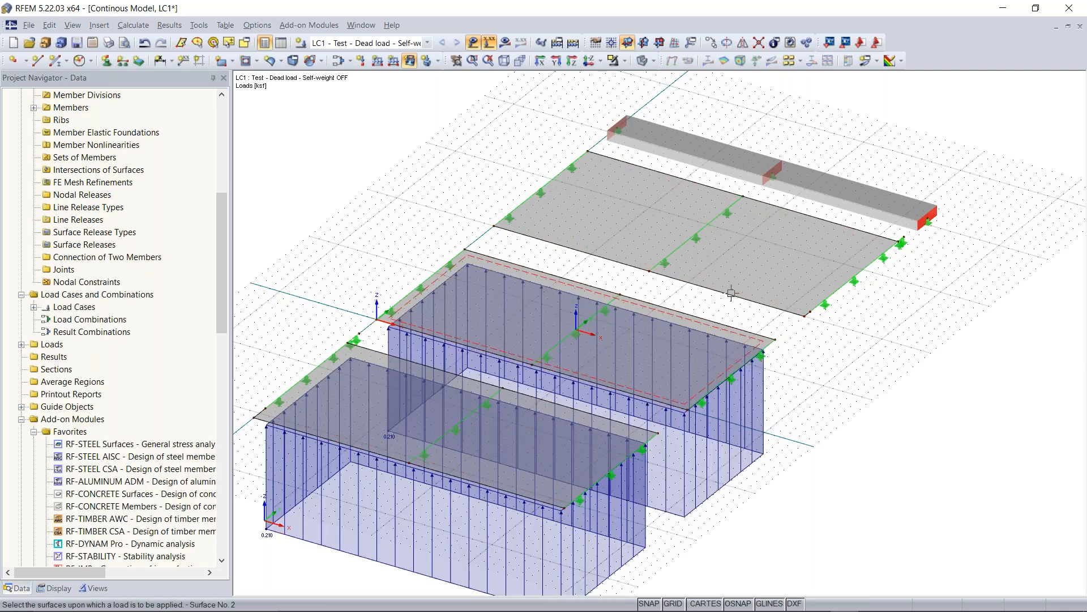
click(762, 256)
right_click(756, 478)
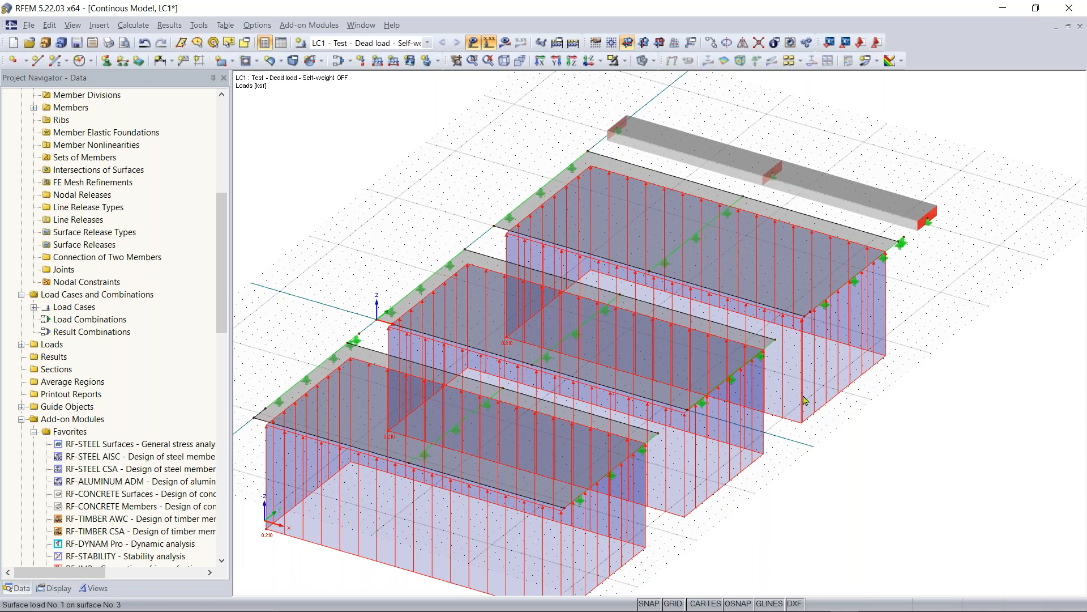
Reverse the sign of the 0.210 ksf surface load so that it acts downward on the three slabs
key(alt+Tab)
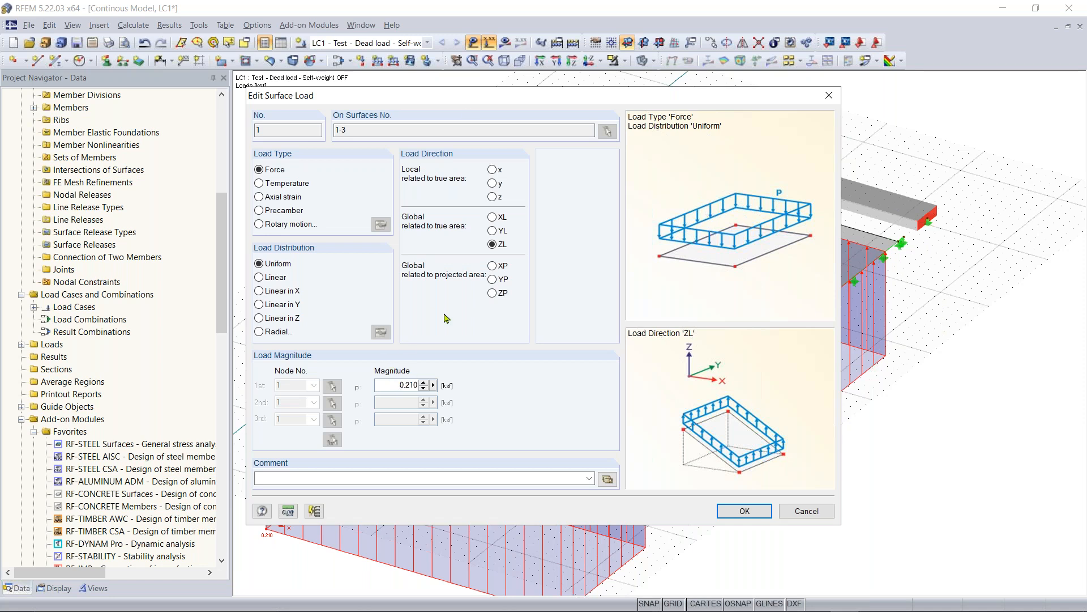
click(398, 385)
click(741, 509)
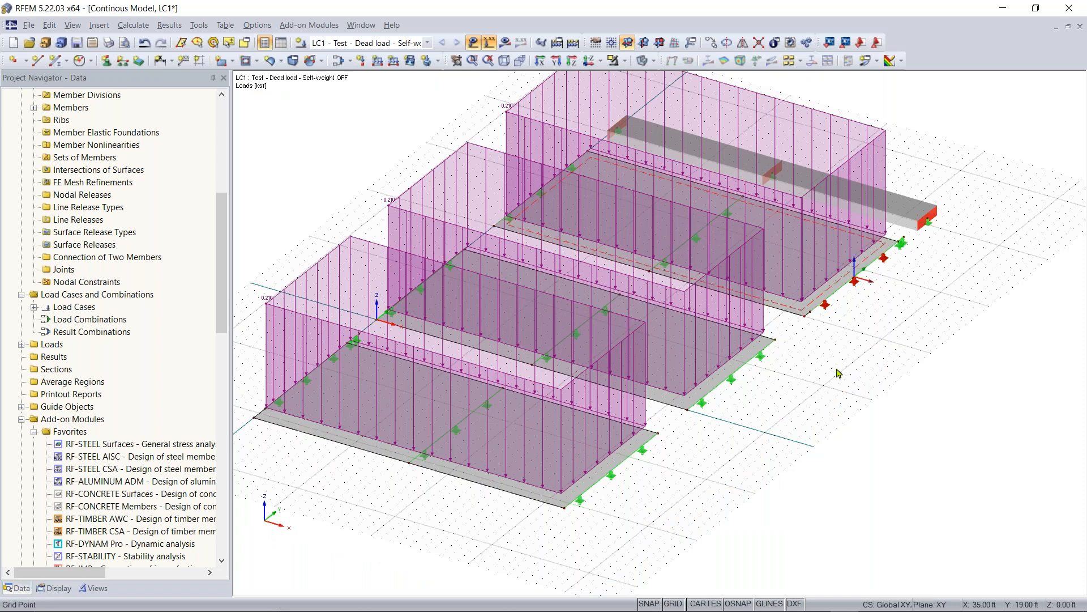
Increase the display size of the nodal supports along the beam twice
ctrl+middle_drag(745, 347, 712, 364)
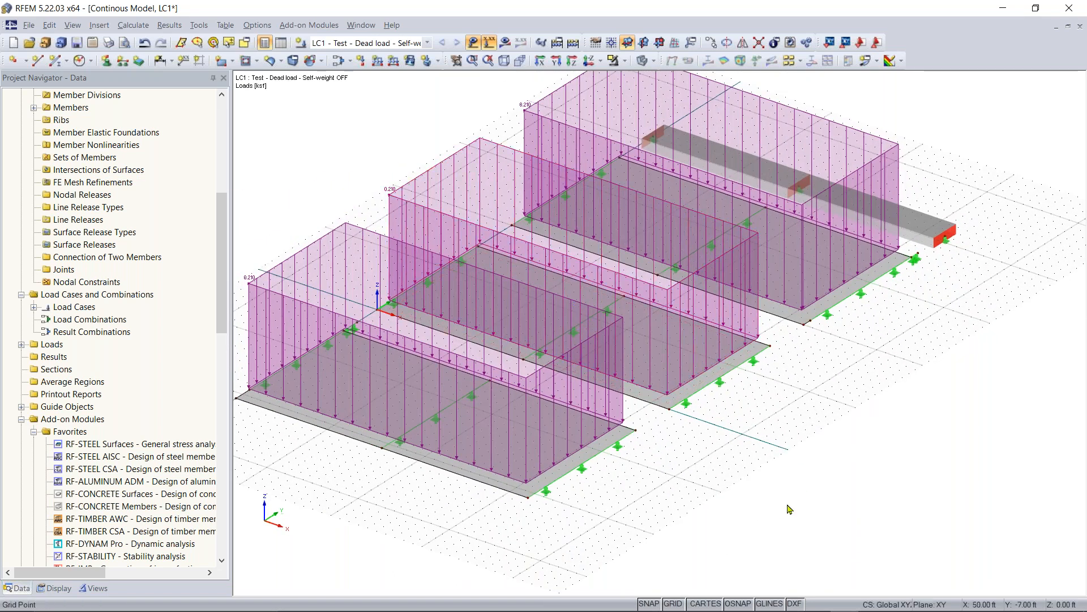
ctrl+middle_drag(950, 362, 692, 231)
scroll(693, 232, down, 1)
scroll(706, 306, down, 2)
middle_drag(711, 328, 728, 416)
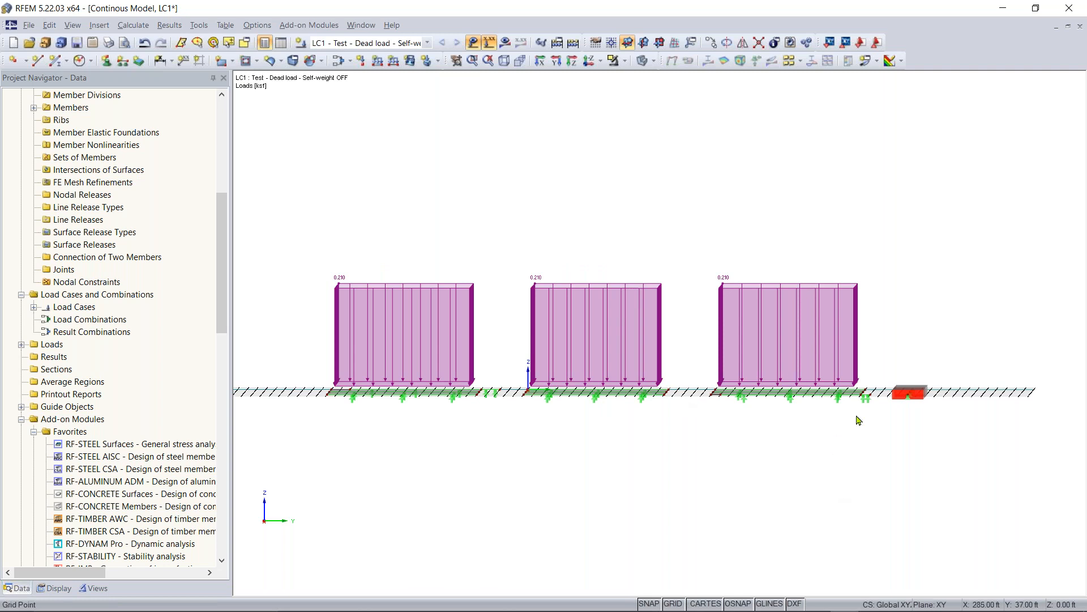
ctrl+middle_drag(890, 418, 812, 517)
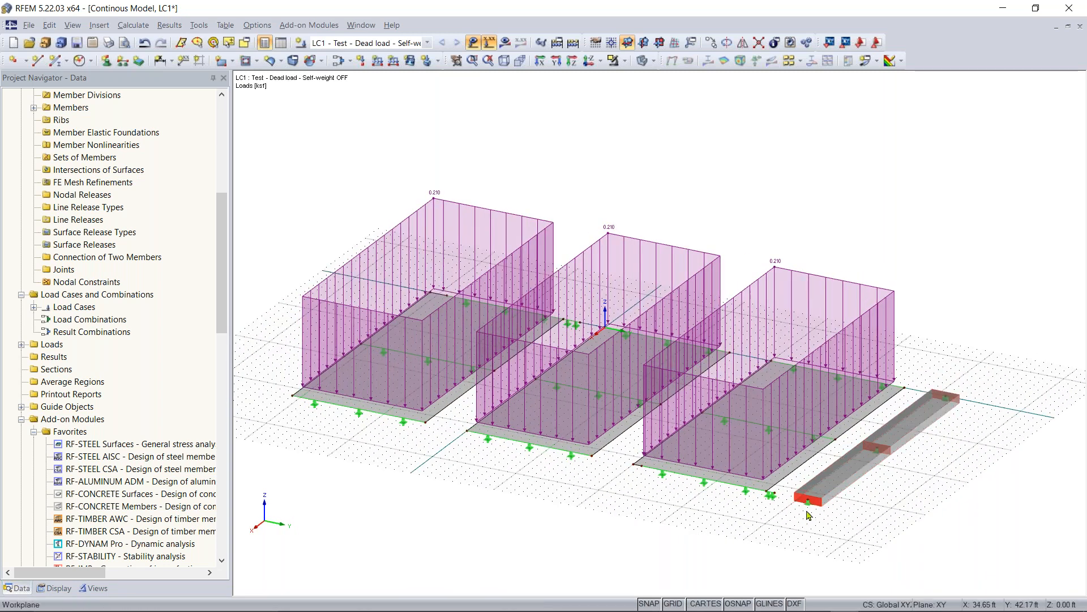
scroll(811, 516, up, 4)
right_click(810, 496)
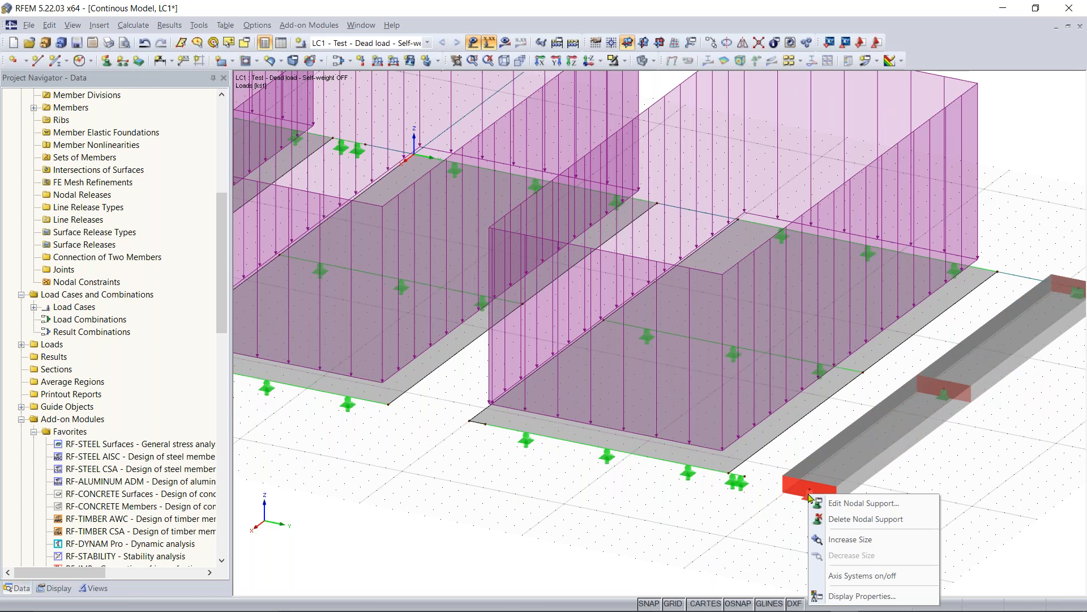
click(843, 539)
right_click(809, 497)
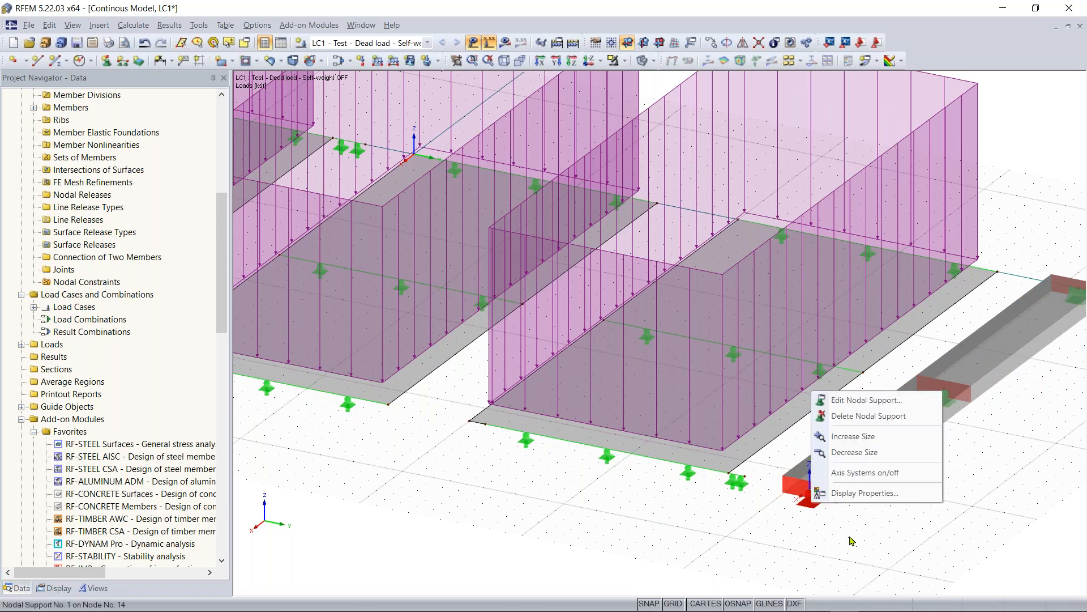
click(838, 430)
click(930, 500)
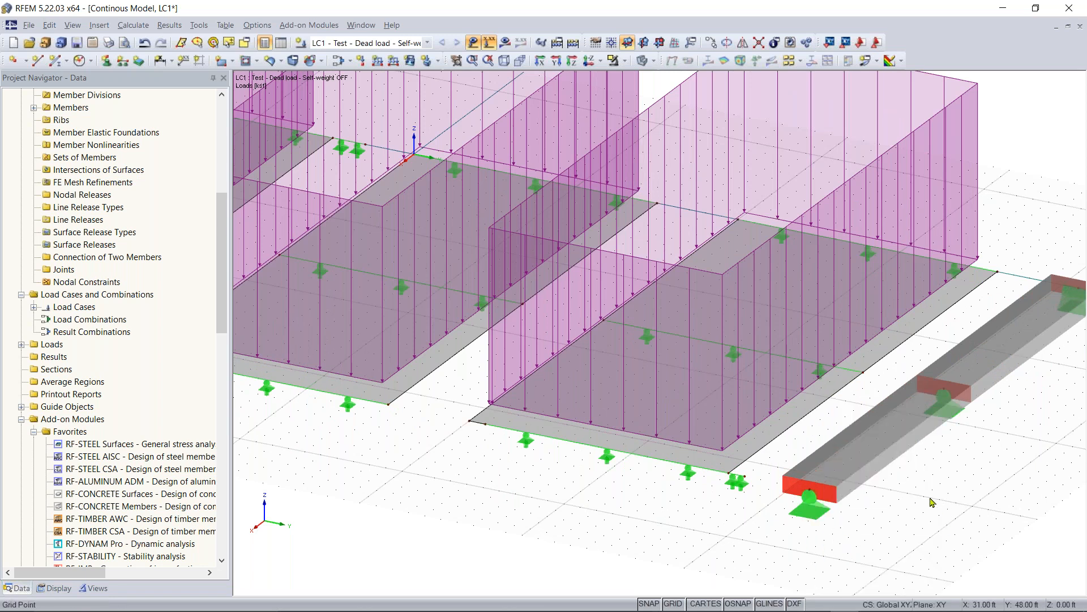
Apply a uniform member force of -0.210 kip/ft in the global ZL direction to both beam members
scroll(933, 492, down, 3)
middle_drag(934, 492, 783, 482)
scroll(783, 482, down, 1)
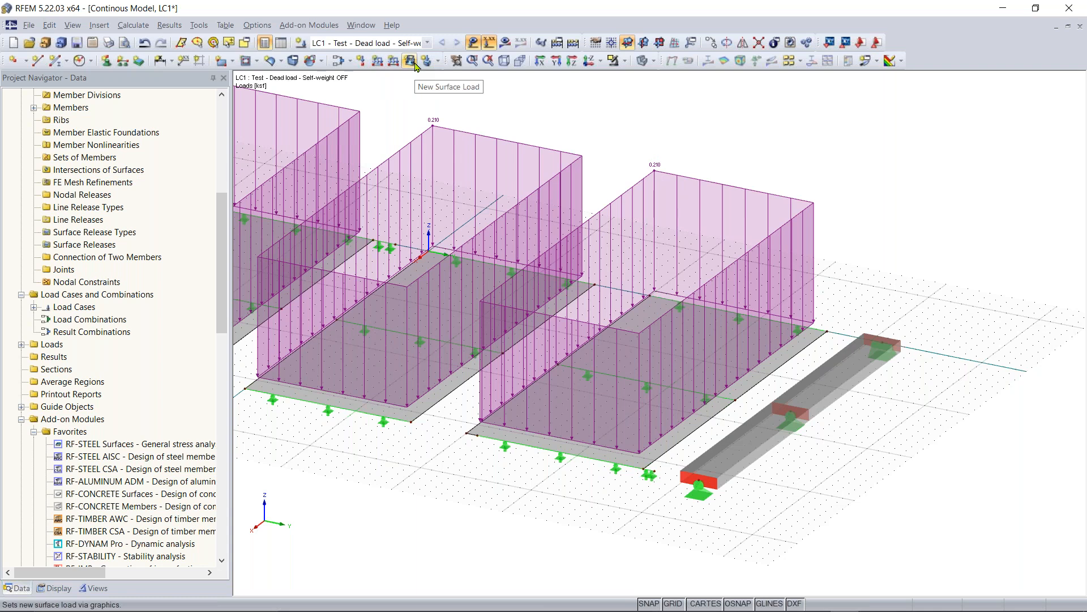
click(378, 61)
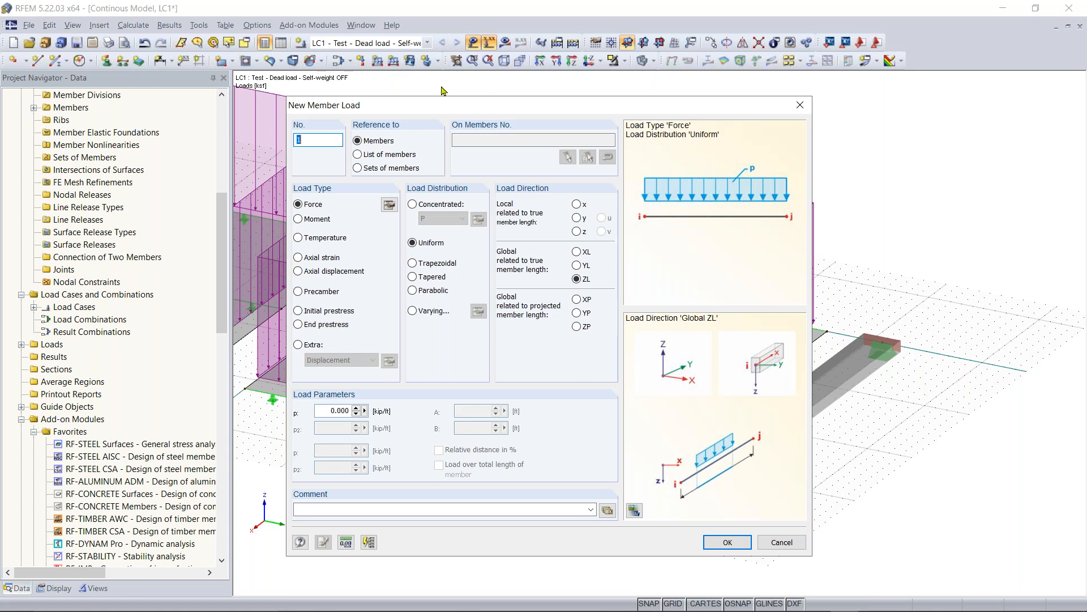
drag(441, 111, 795, 163)
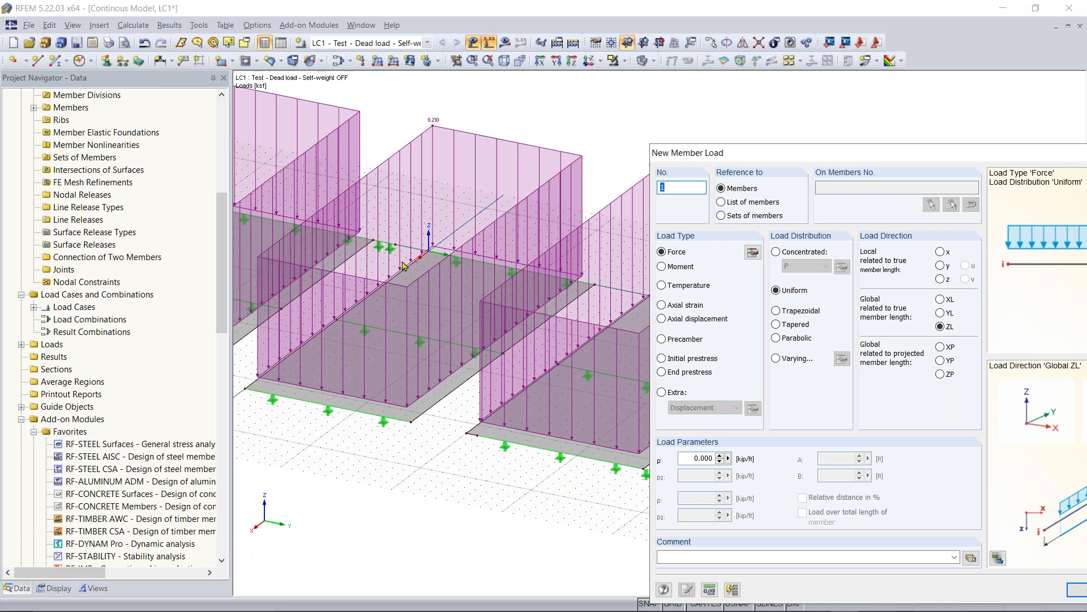
drag(779, 154, 353, 99)
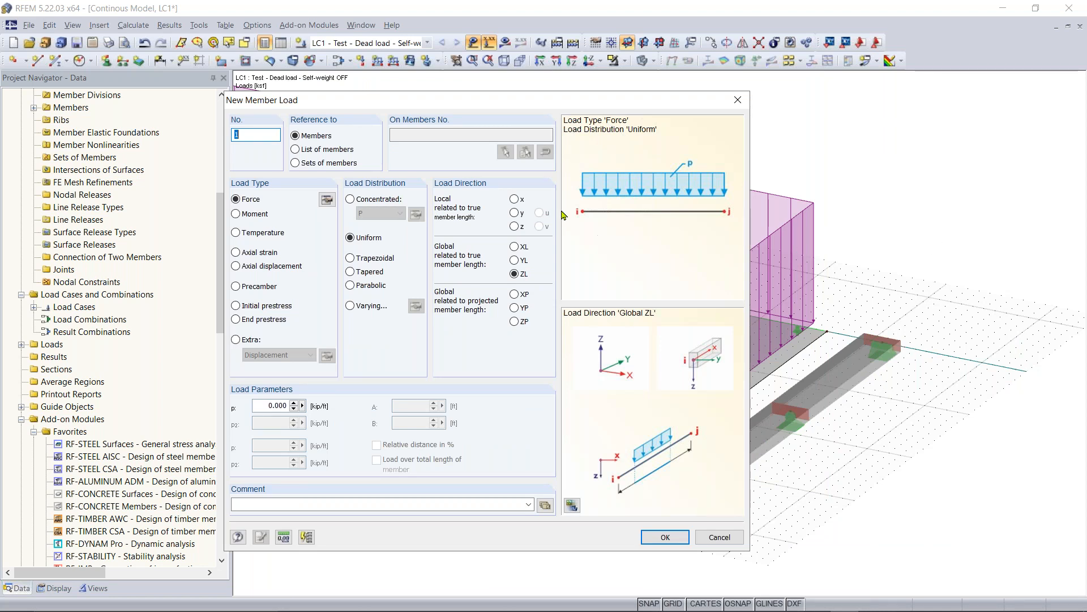
drag(421, 104, 458, 93)
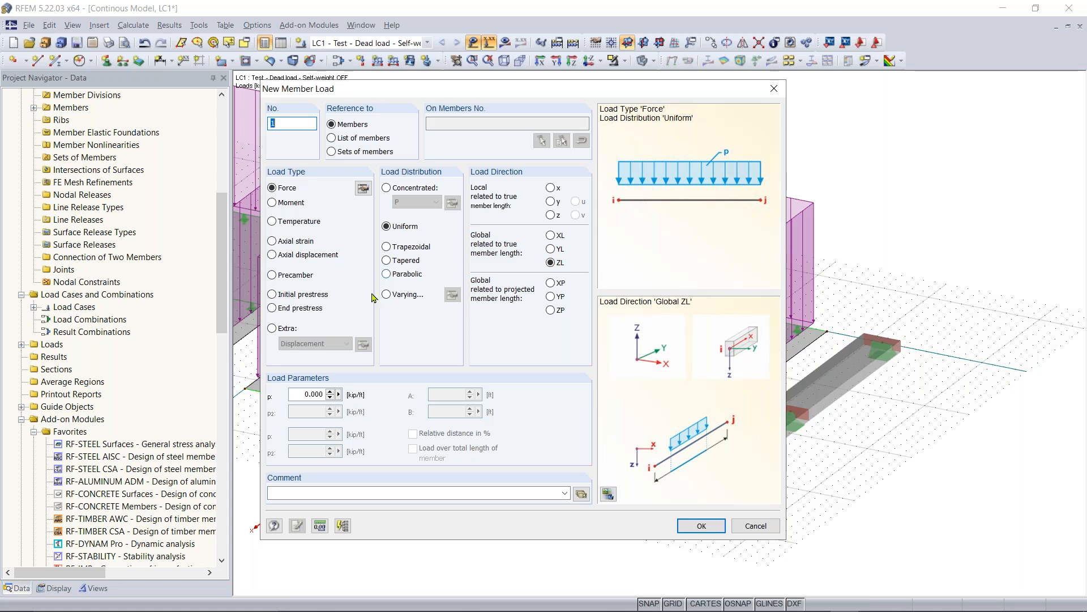
double_click(310, 394)
key(BackSpace)
text(-0.210)
click(701, 526)
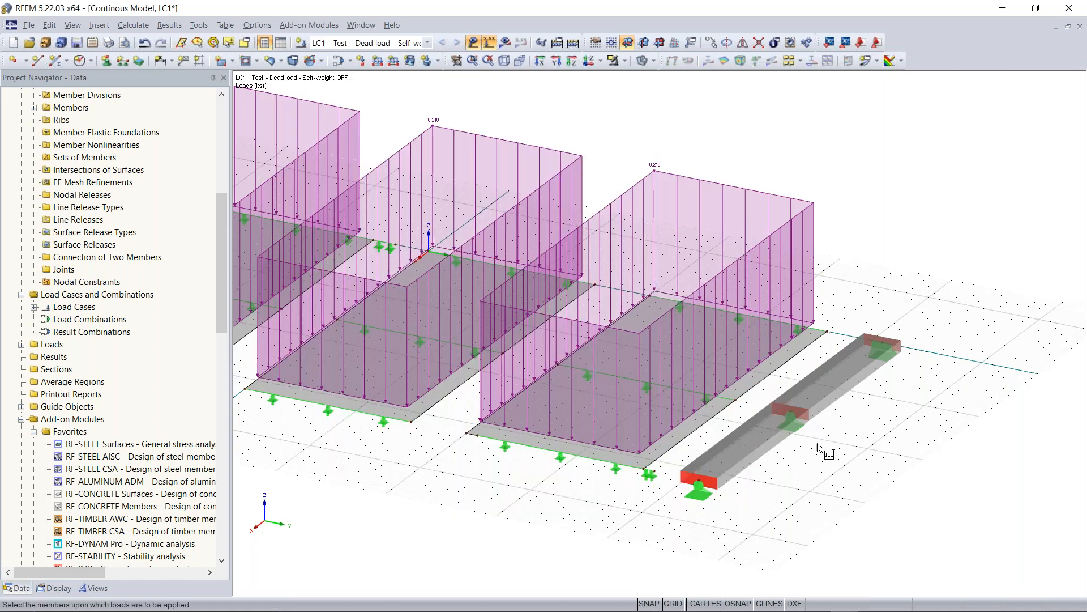
click(838, 379)
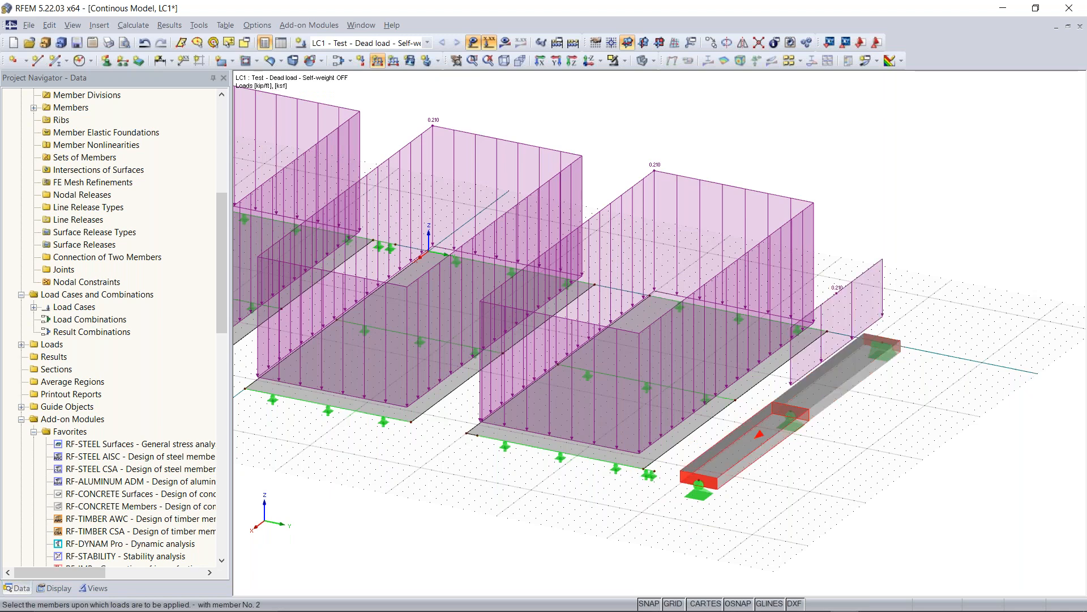
click(810, 414)
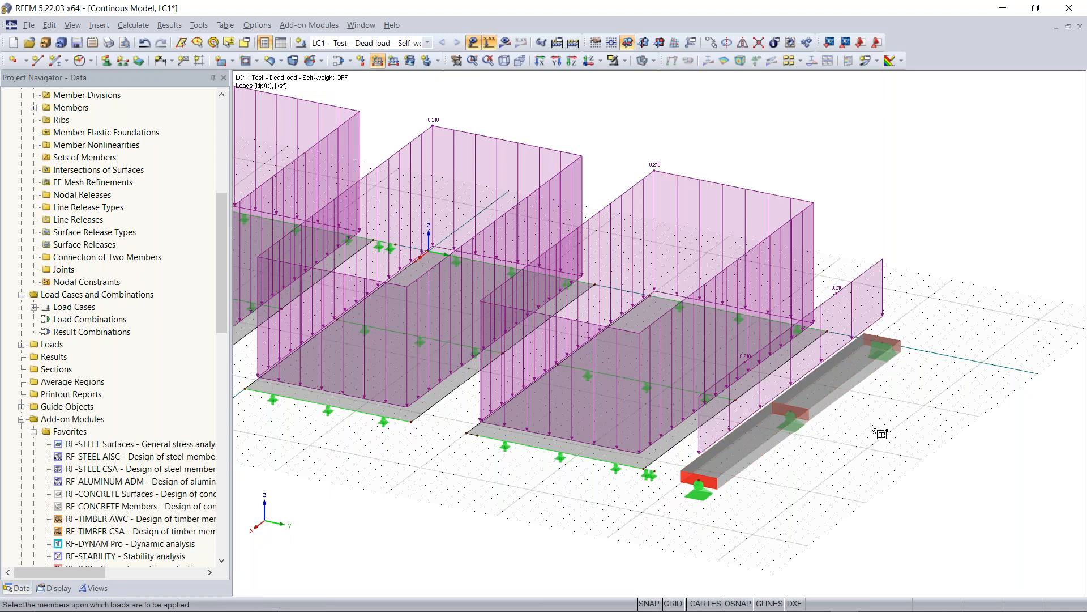
key(Escape)
key(Escape)
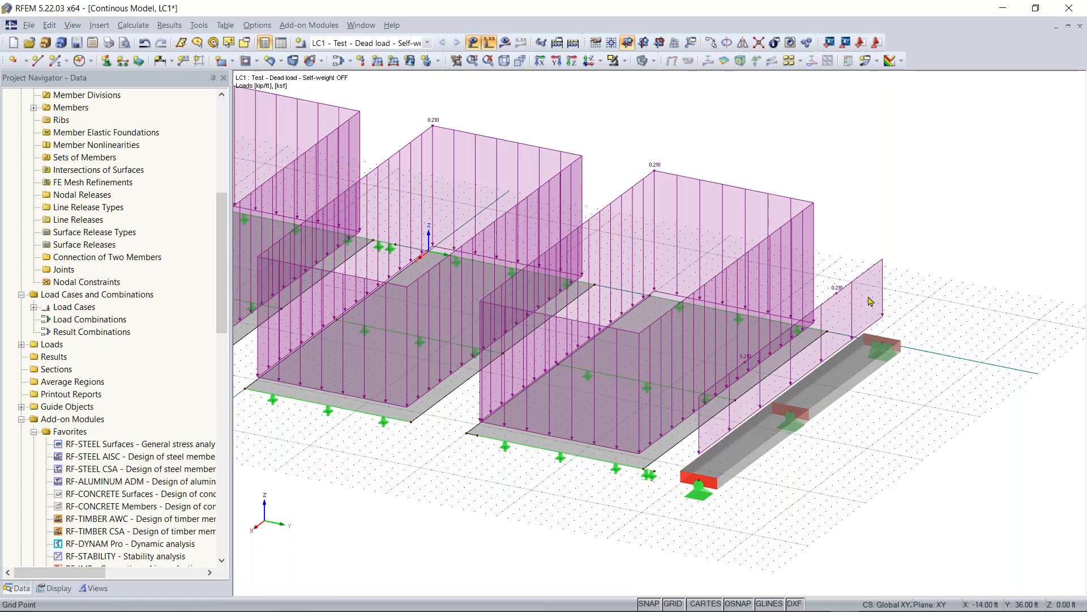
Hide the loads so that only the slabs, the beam and their supports are displayed
scroll(884, 313, down, 3)
middle_drag(884, 315, 1085, 353)
ctrl+middle_drag(785, 432, 928, 396)
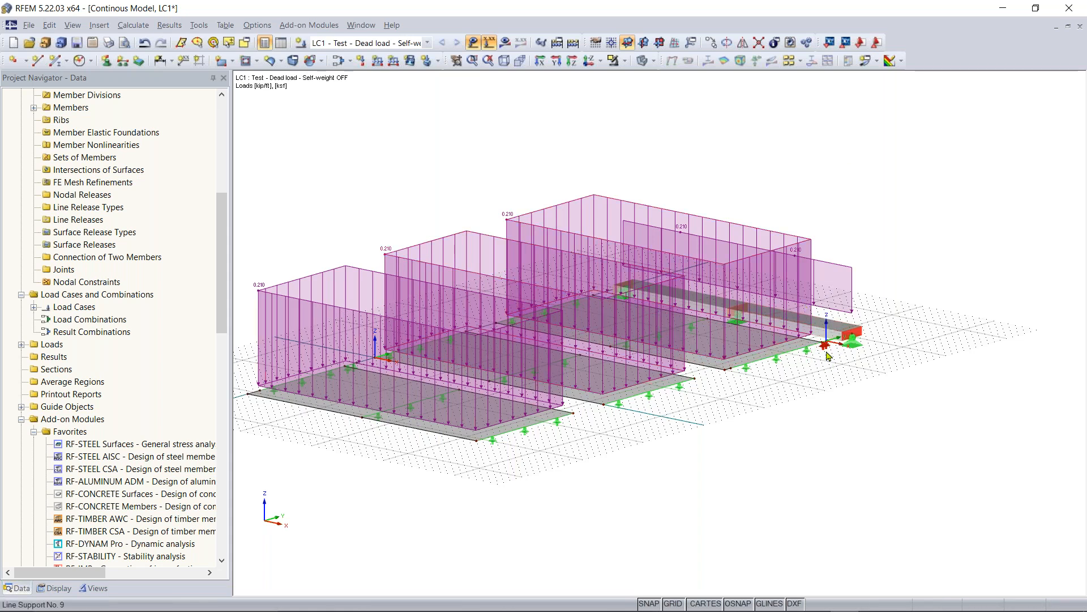
mouse_move(827, 355)
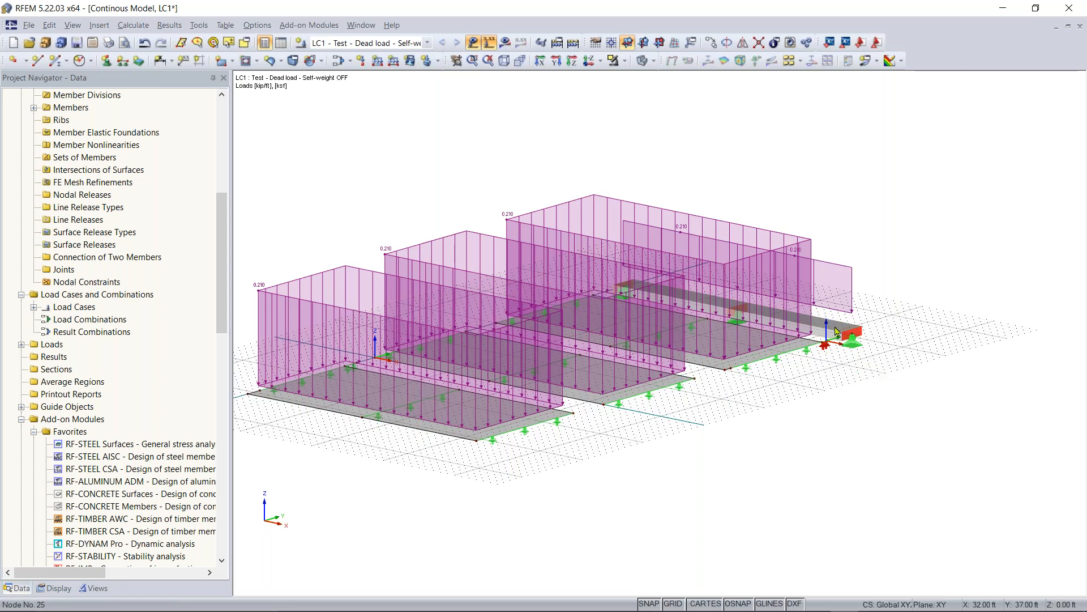
ctrl+middle_drag(259, 167, 283, 270)
right_click(282, 270)
click(487, 147)
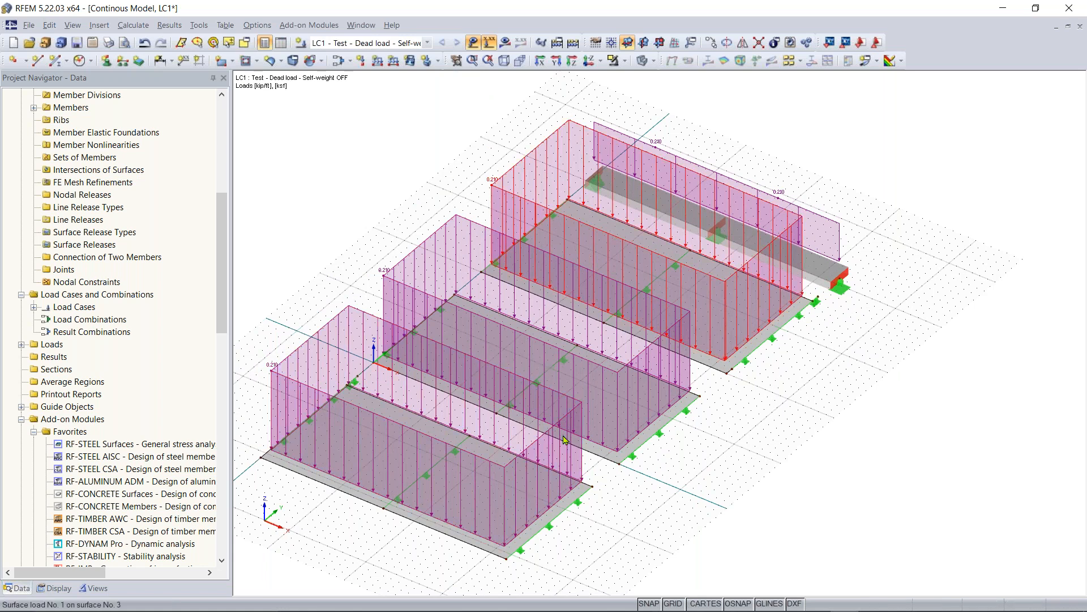
click(473, 42)
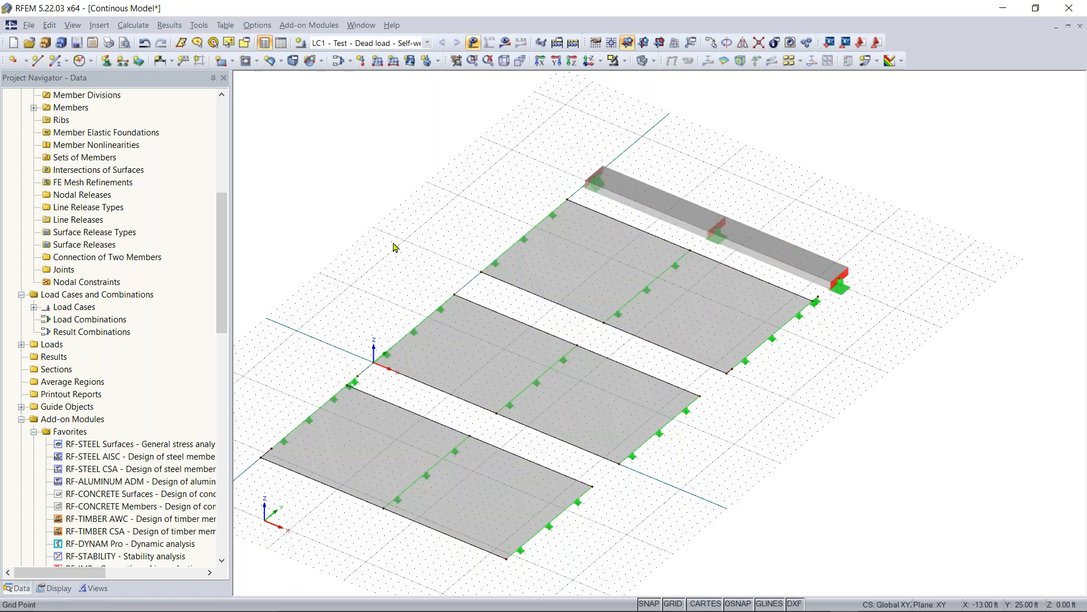
Delete the line support and the short stray line extending beyond the corner of surface No. 1 towards the middle slab
ctrl+middle_drag(448, 258, 430, 227)
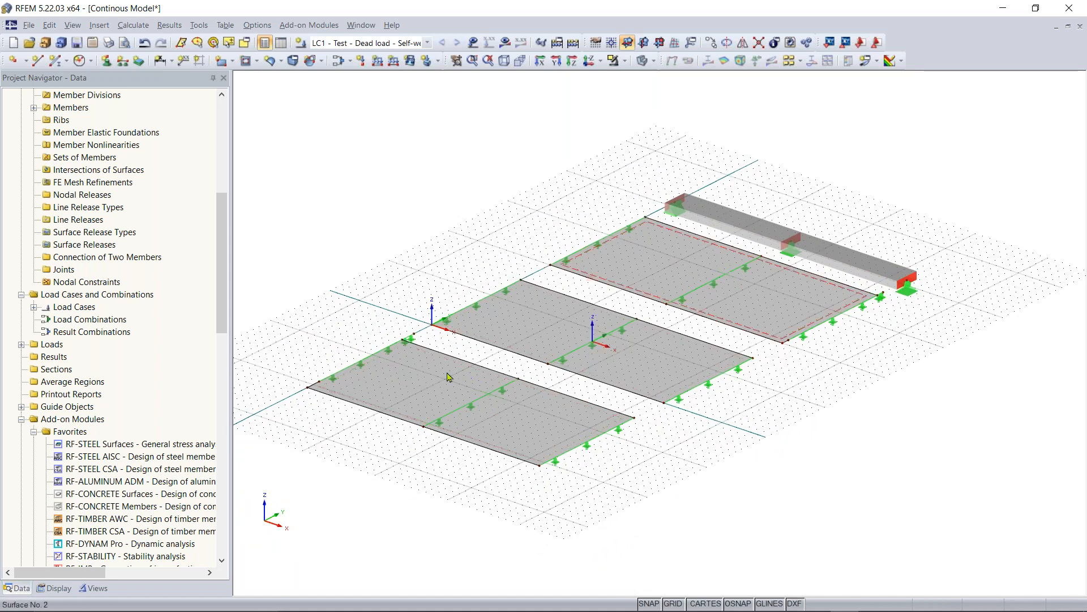
scroll(482, 391, up, 4)
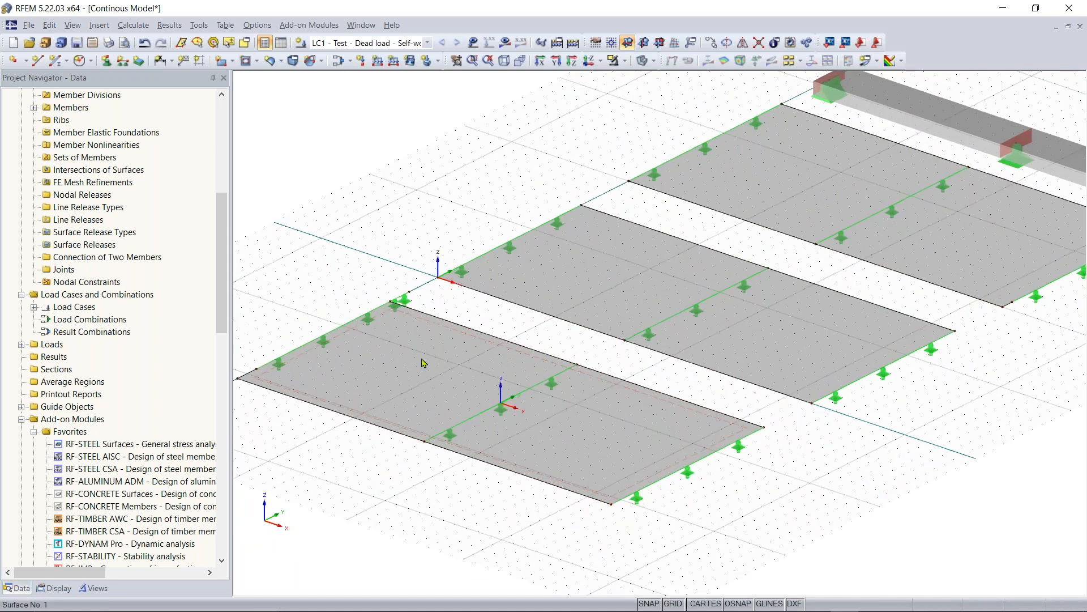
scroll(393, 430, up, 1)
middle_drag(410, 359, 446, 364)
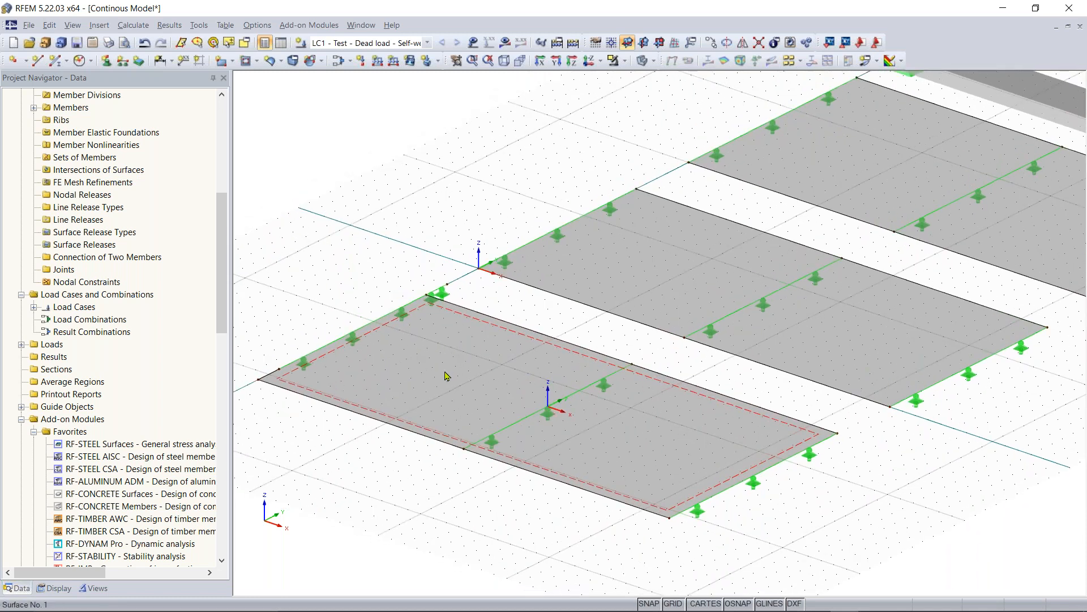
scroll(443, 286, up, 3)
middle_drag(608, 310, 765, 311)
scroll(464, 340, up, 2)
drag(621, 275, 361, 328)
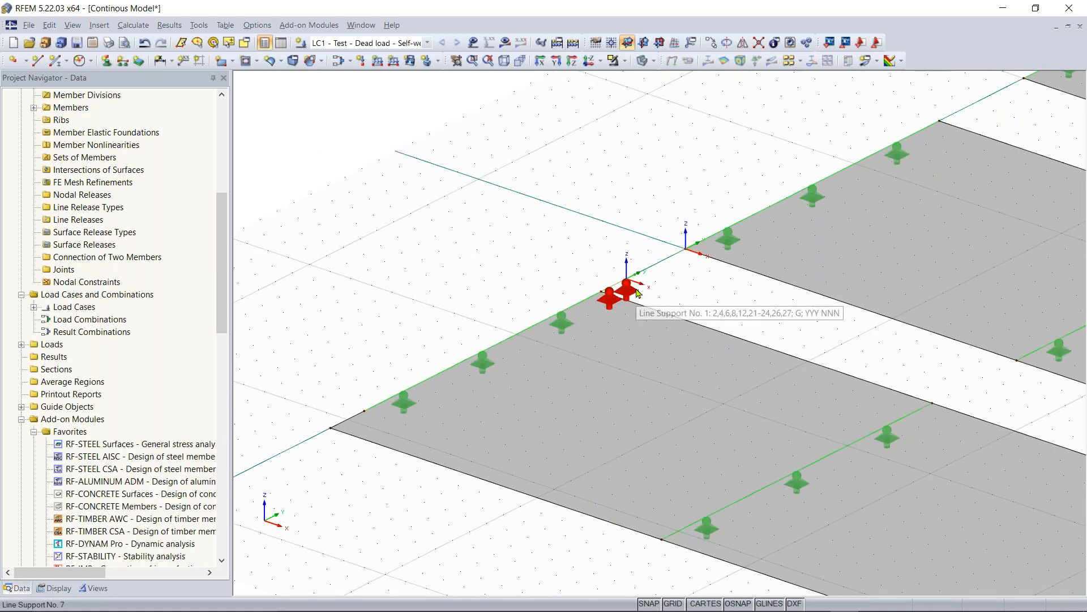
key(Delete)
click(617, 282)
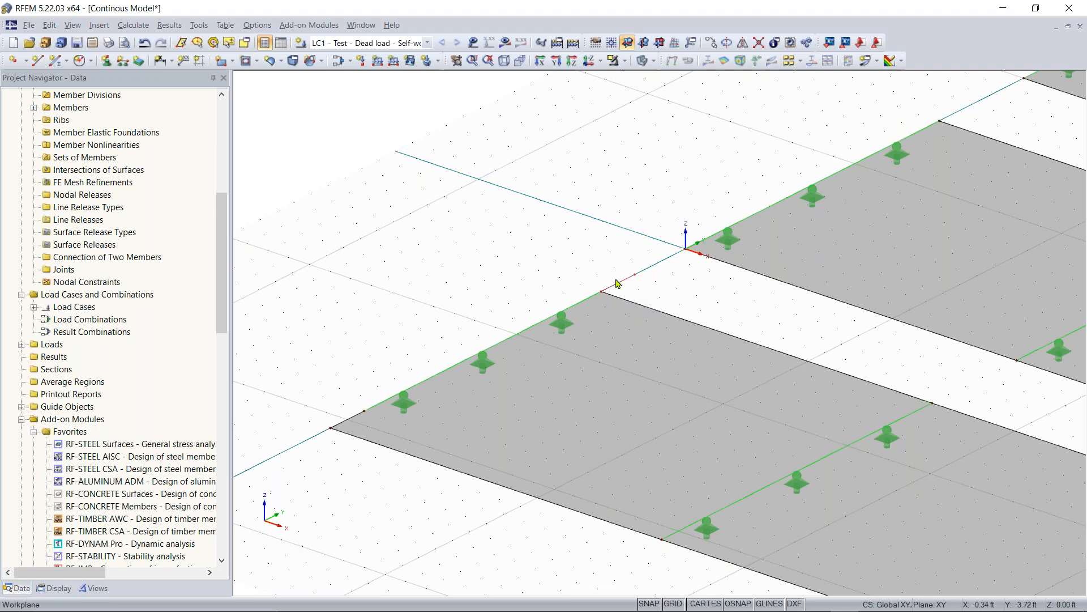
key(Delete)
Add a hinged line support to the short unsupported segment at the outer end of surface No. 1's supported edge
click(122, 63)
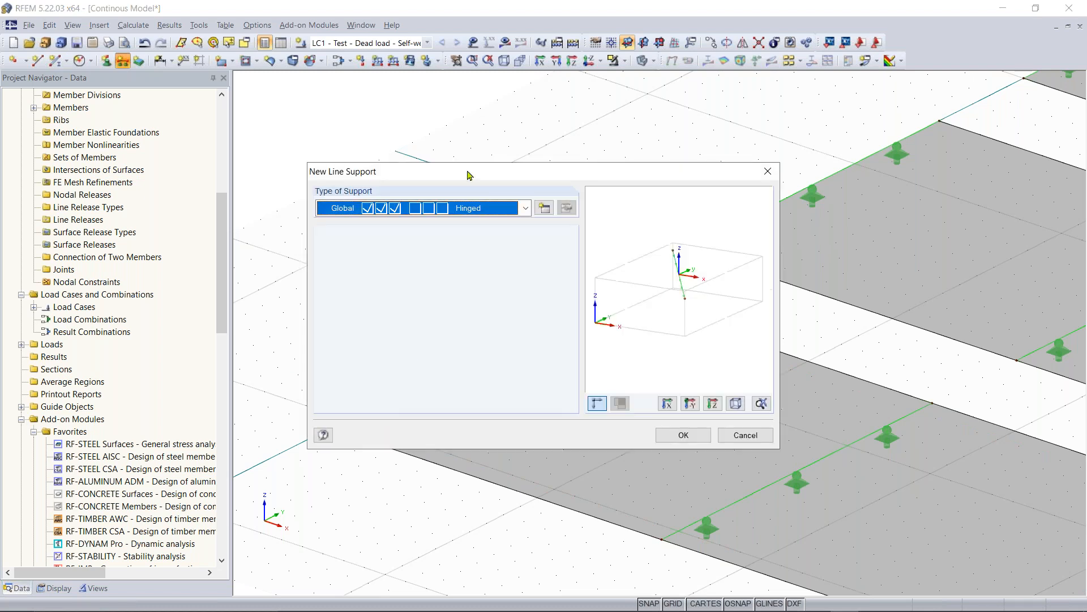
click(685, 433)
click(335, 418)
key(Escape)
scroll(422, 287, down, 2)
middle_drag(421, 287, 331, 247)
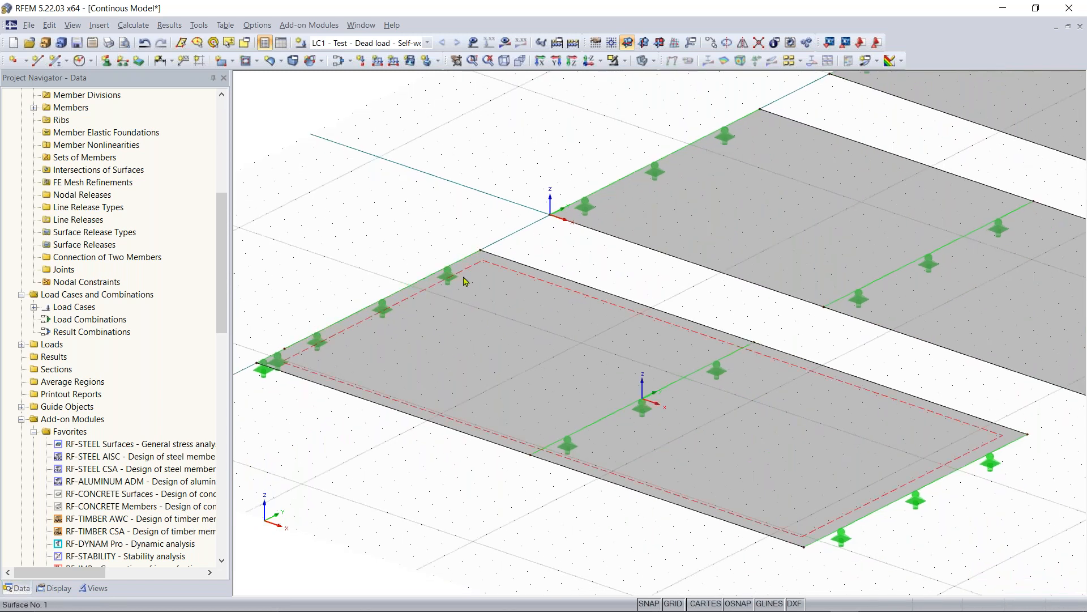
Review the global FE mesh settings and accept them
click(136, 26)
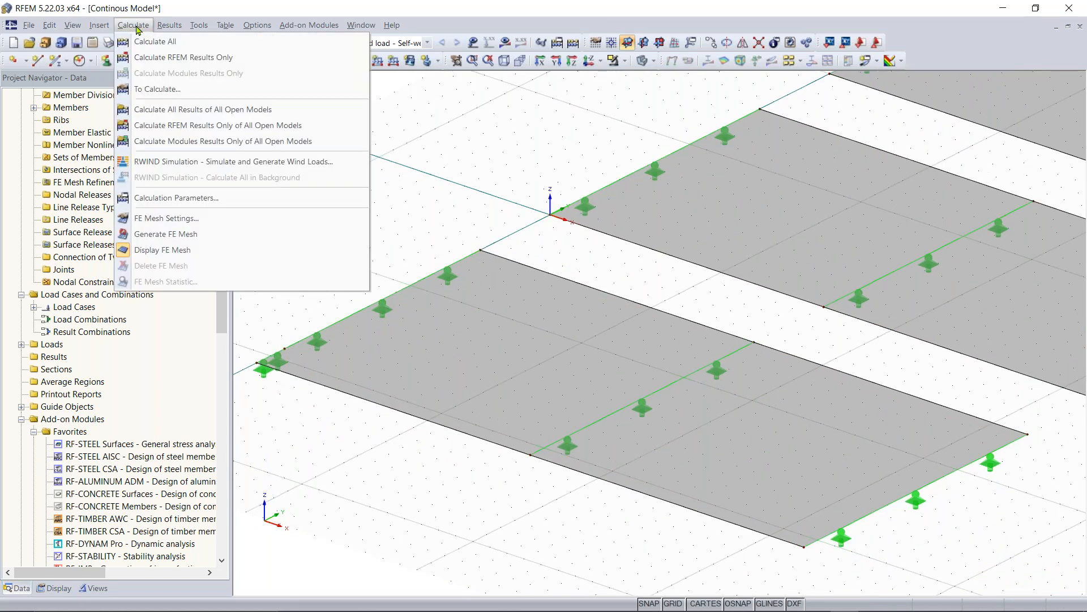
click(179, 220)
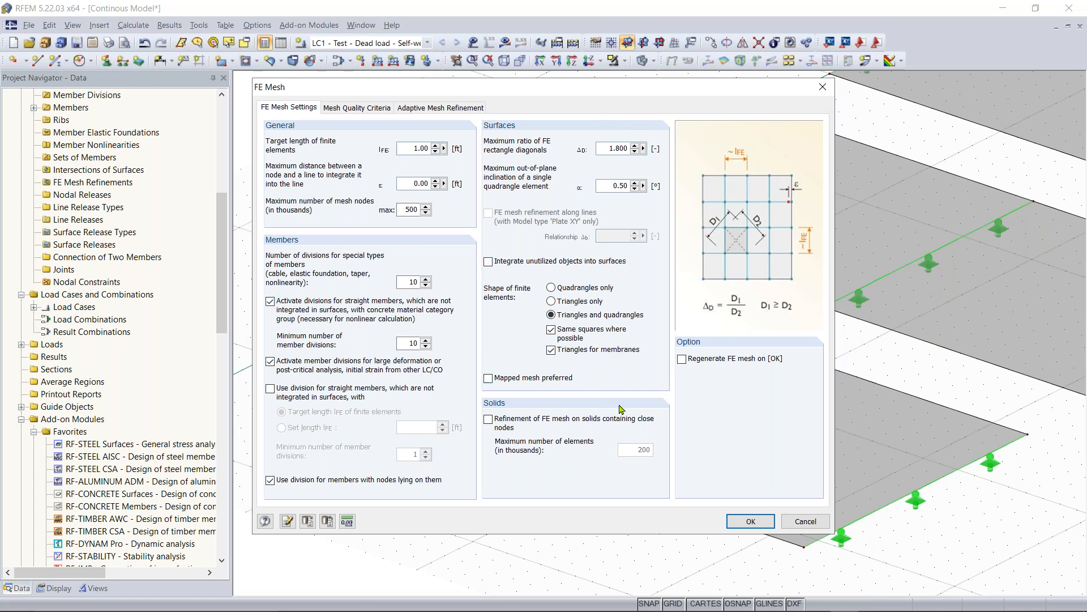
click(764, 522)
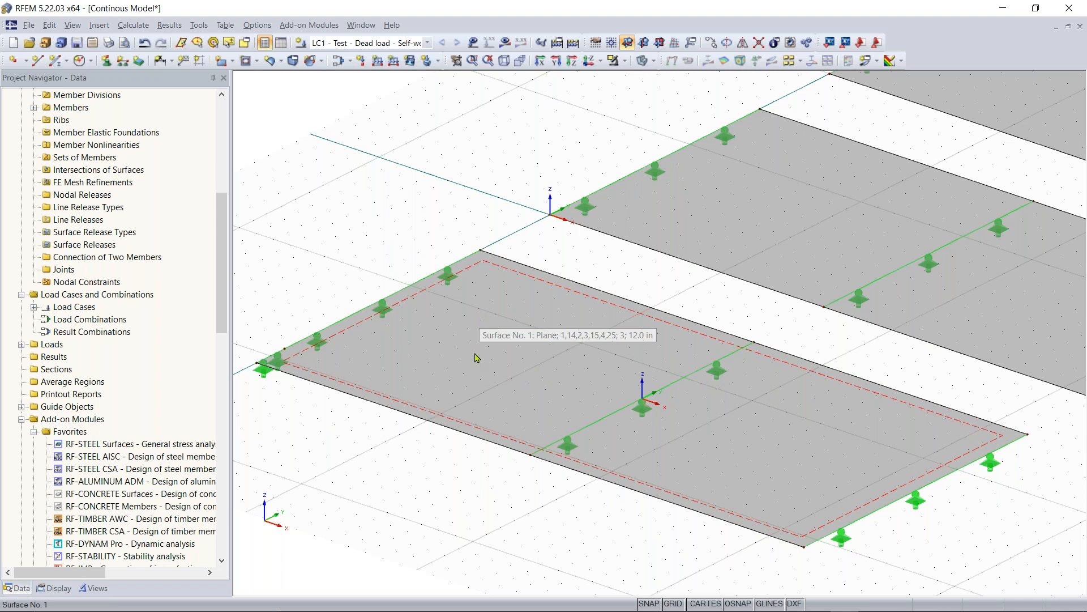
Give surface No. 1 an FE mesh refinement with a target FE length of 0.75 ft
scroll(673, 299, down, 2)
middle_drag(663, 299, 548, 344)
scroll(548, 344, down, 2)
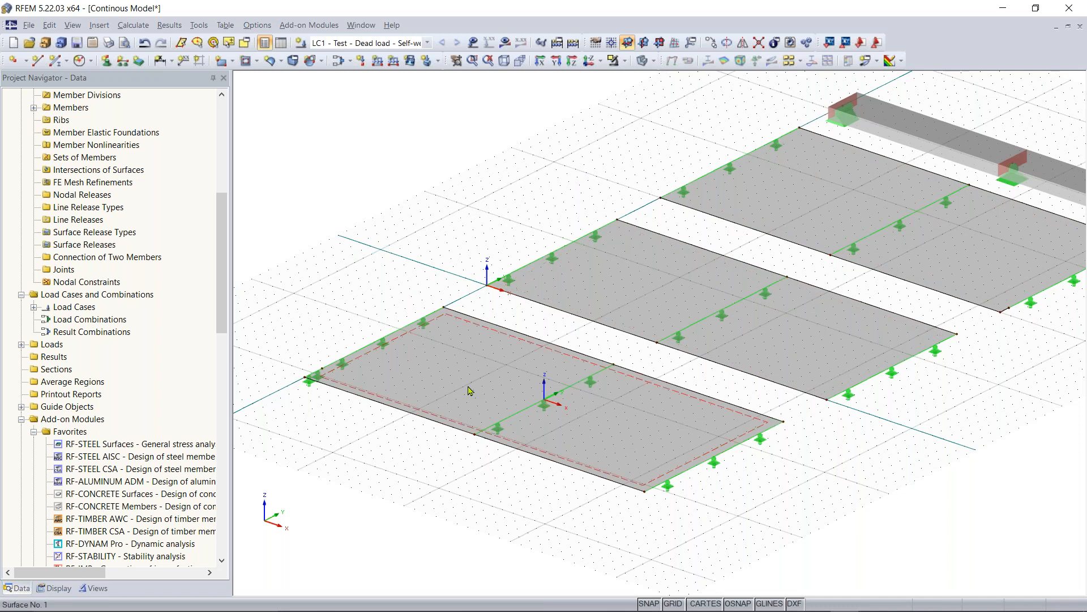
scroll(468, 389, up, 1)
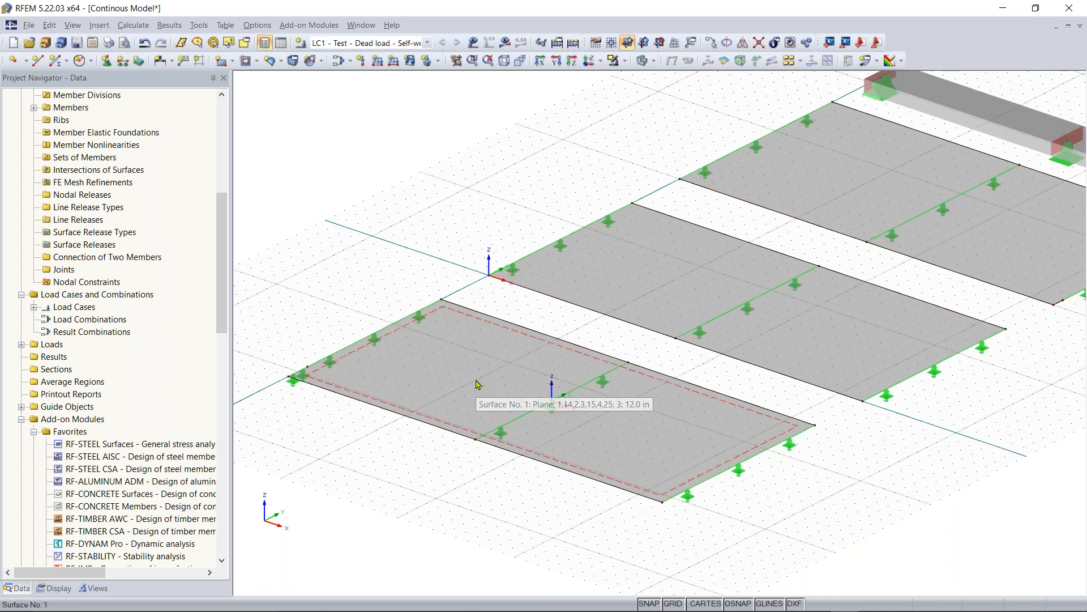
scroll(465, 379, up, 2)
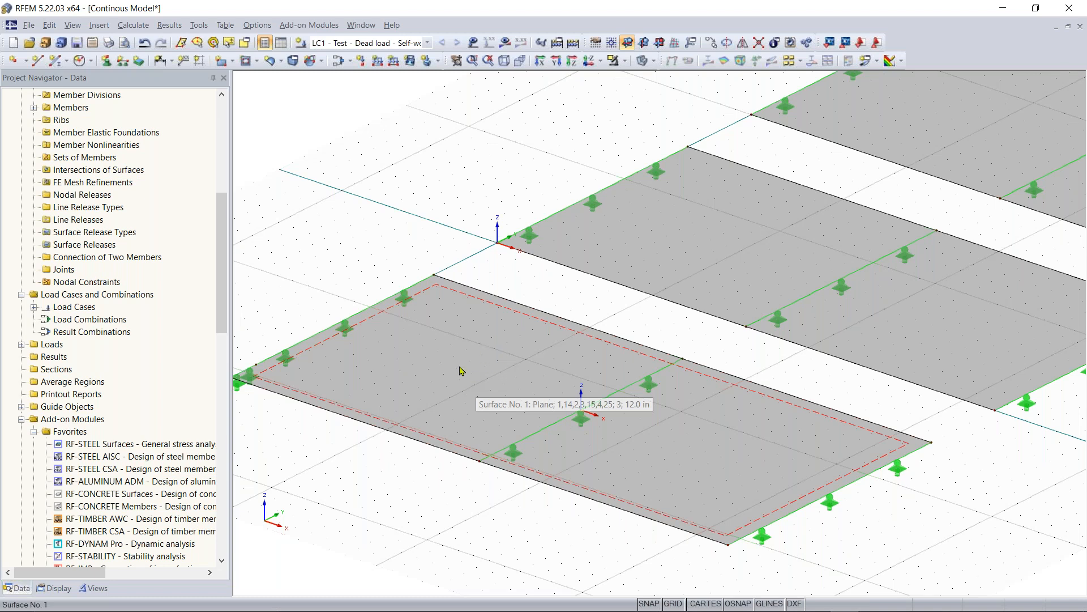
click(462, 371)
double_click(461, 371)
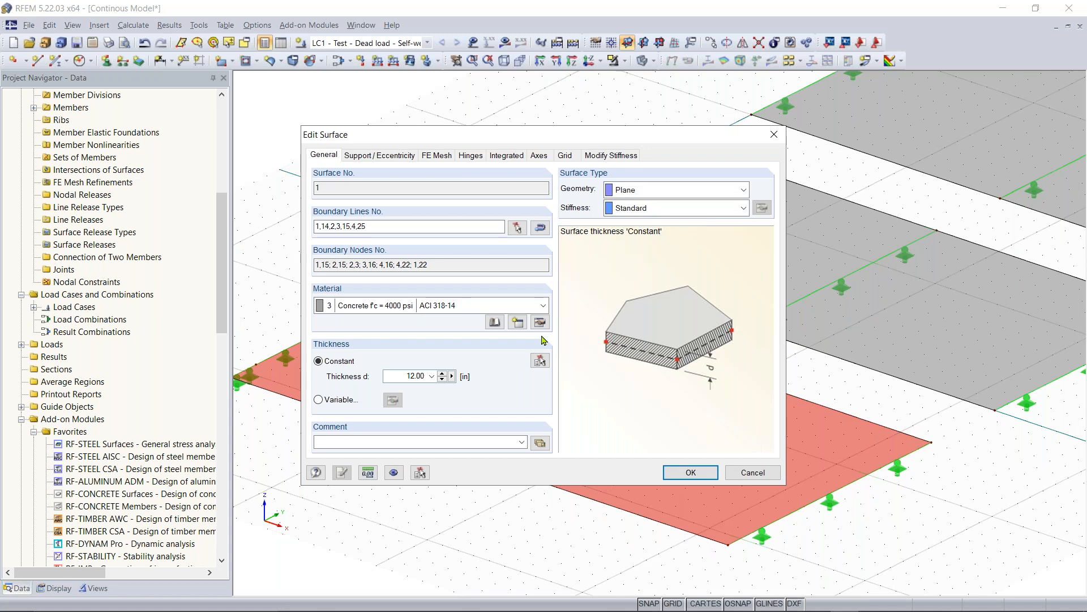
click(437, 156)
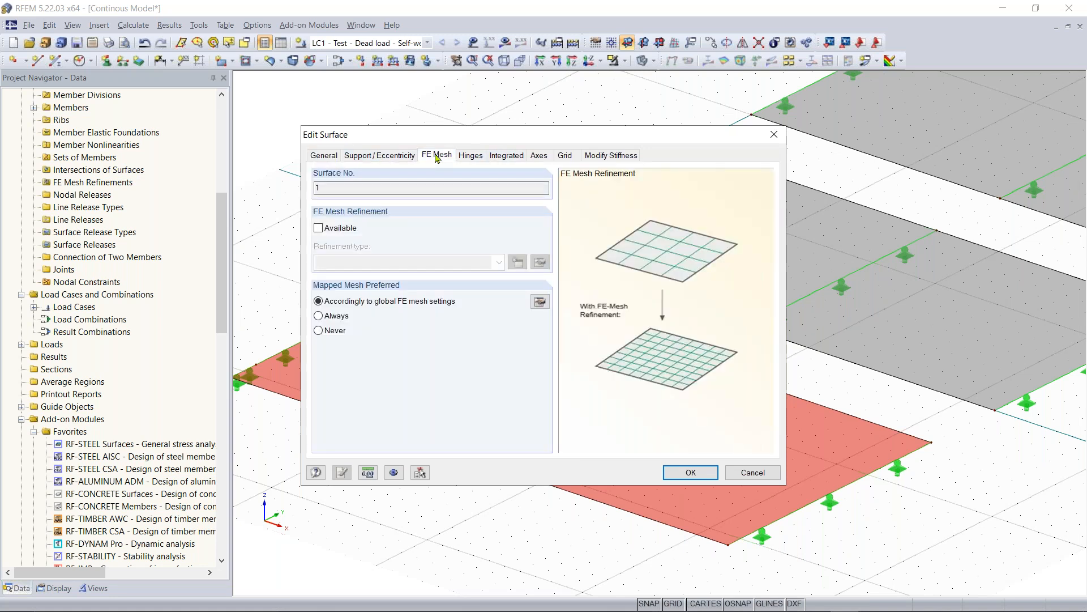
click(318, 229)
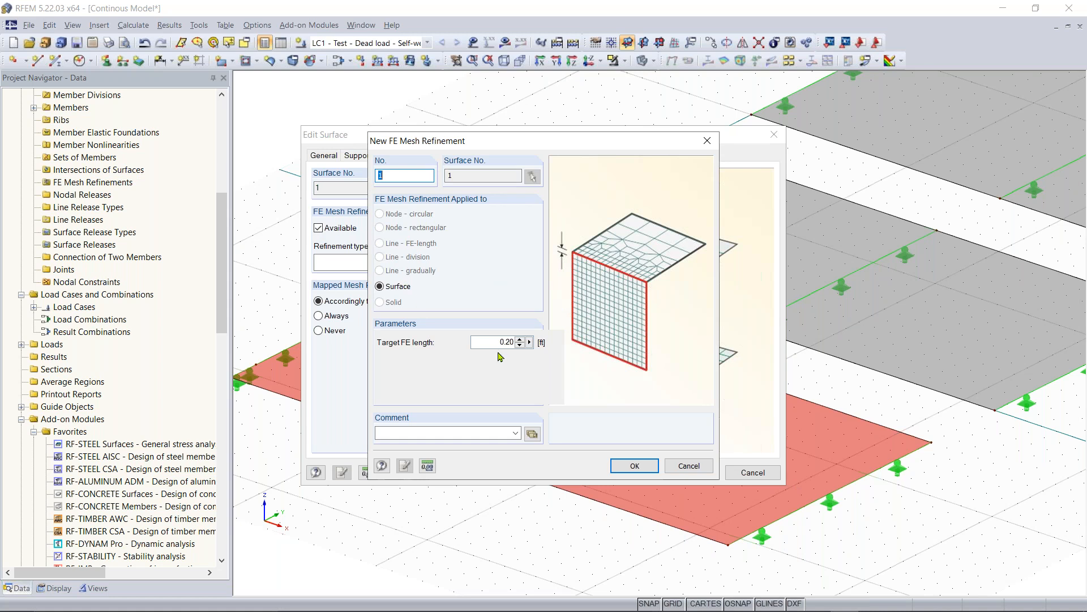
drag(494, 343, 554, 347)
text(0.75)
key(Return)
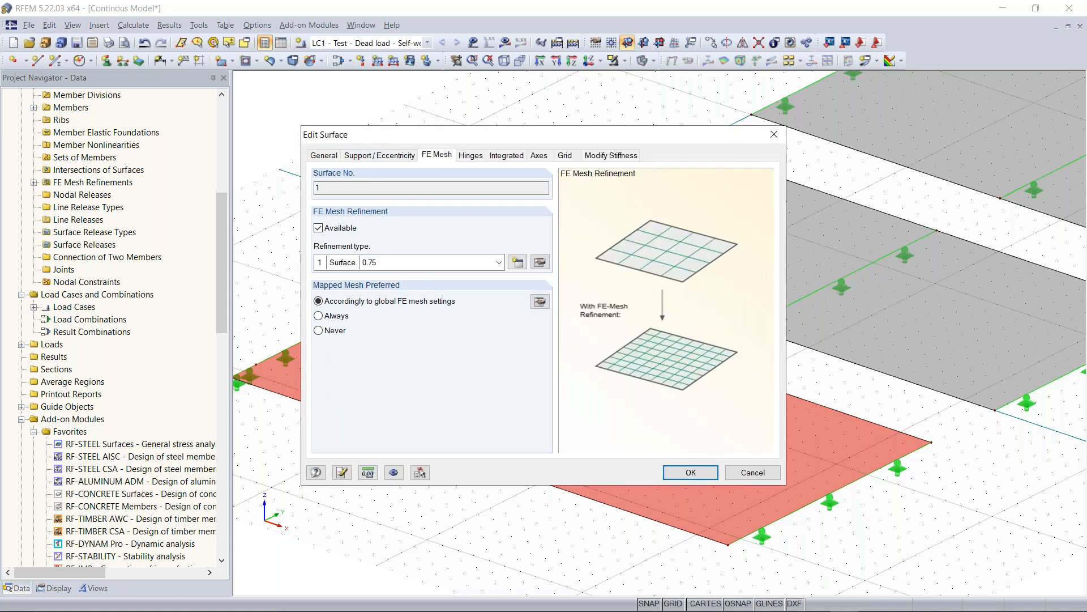
click(691, 473)
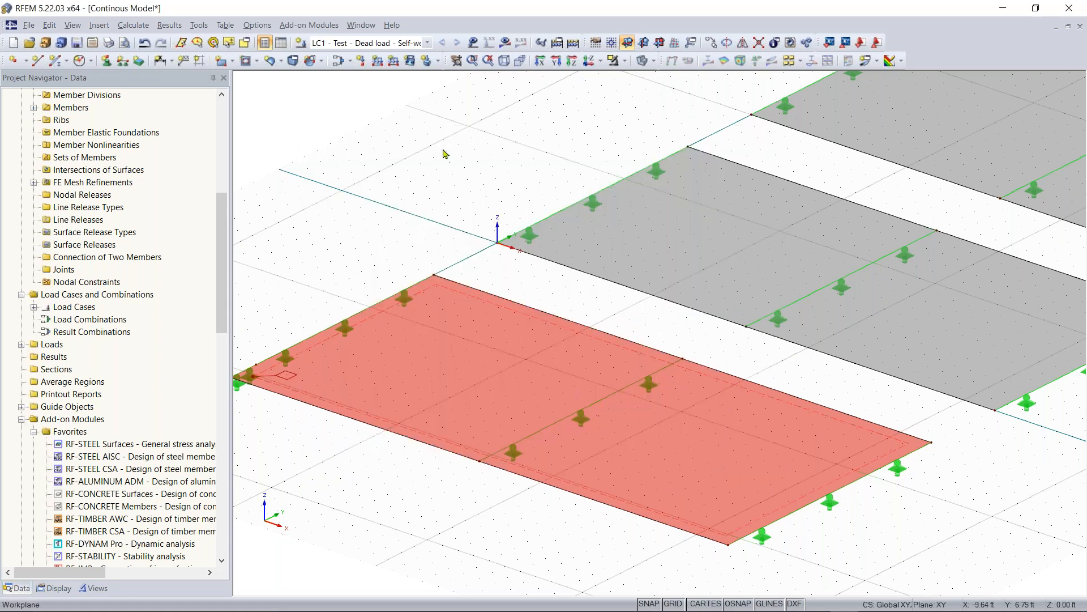
Clear the surface selection and examine the FE mesh refinement marker at the corner of surface No. 1
click(382, 251)
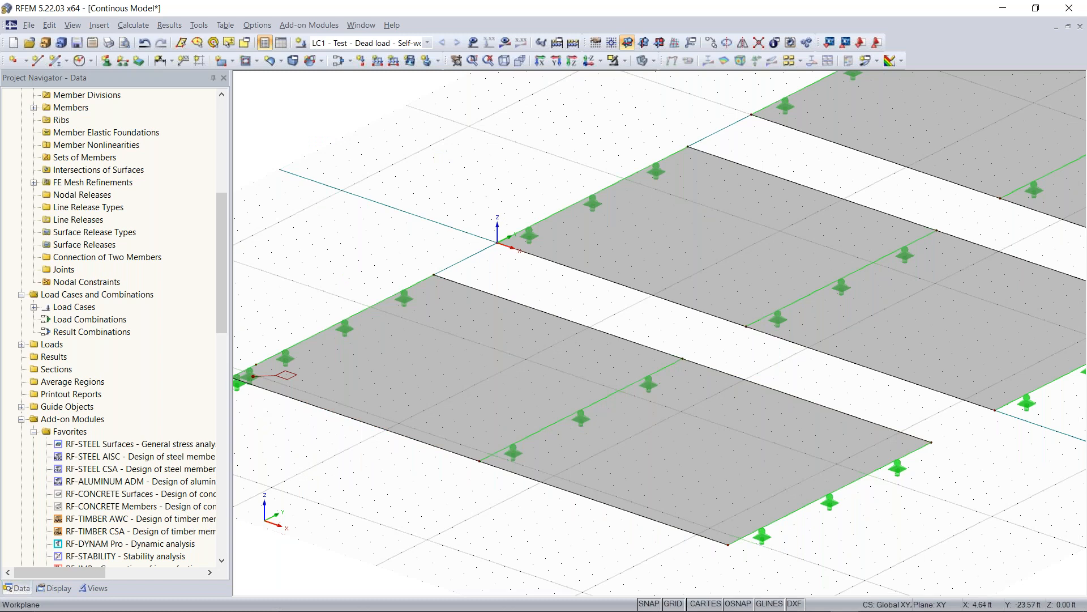
middle_drag(272, 378, 361, 416)
scroll(363, 419, up, 3)
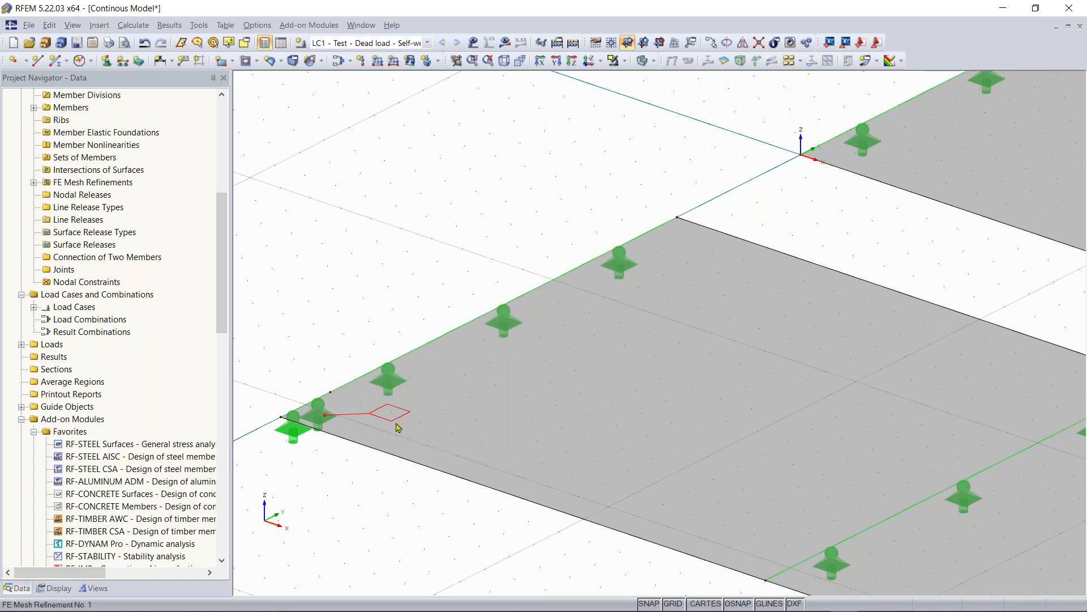
scroll(426, 420, down, 5)
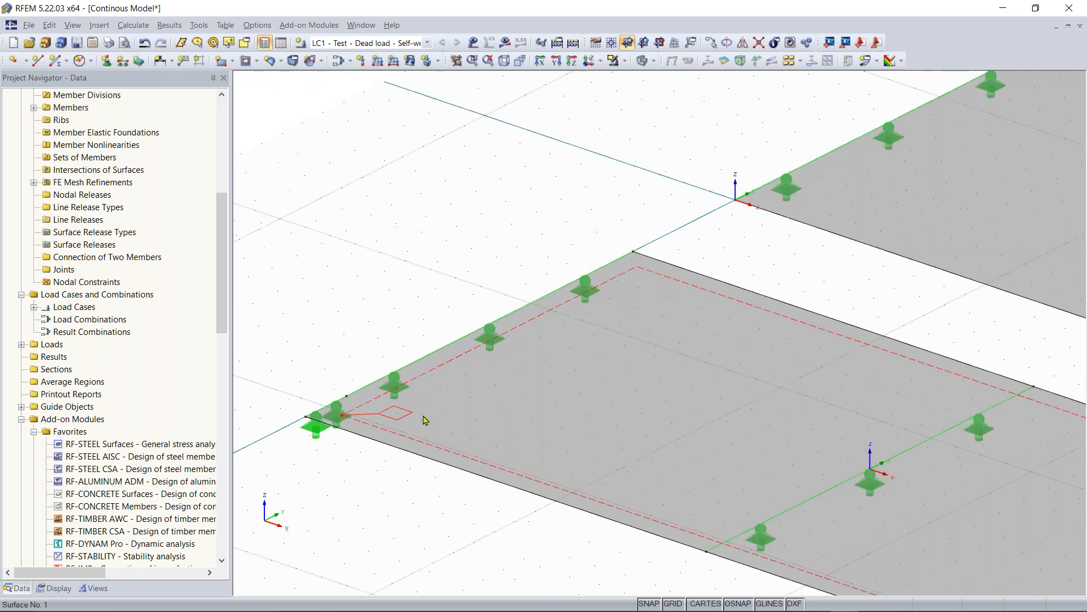
scroll(700, 430, down, 2)
middle_drag(700, 430, 377, 545)
Identify the three surfaces in the model data and open surface No. 2's FE mesh settings for editing
click(572, 377)
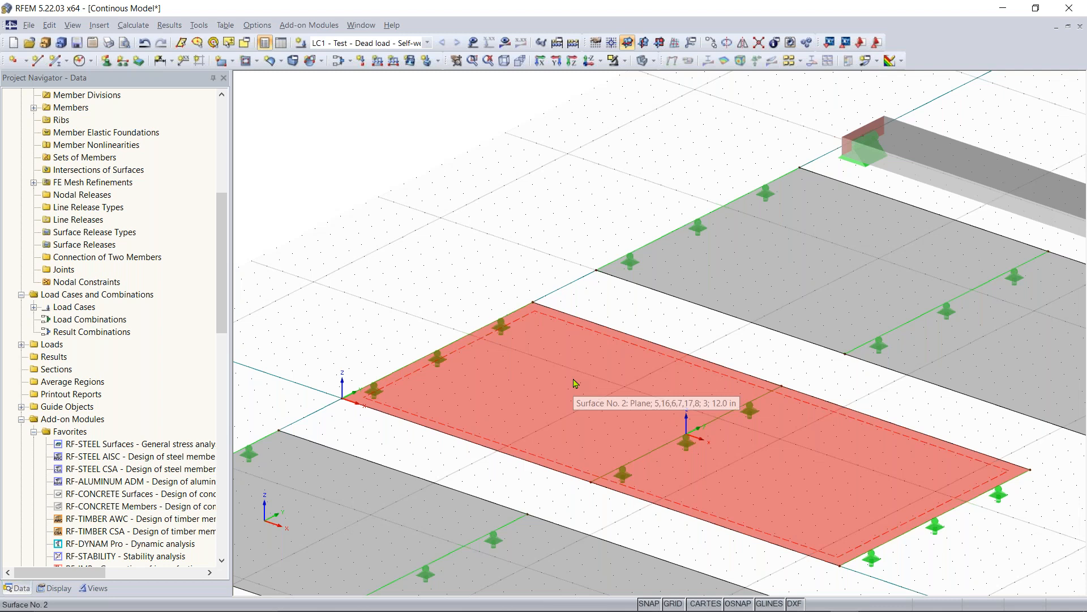
drag(222, 229, 225, 168)
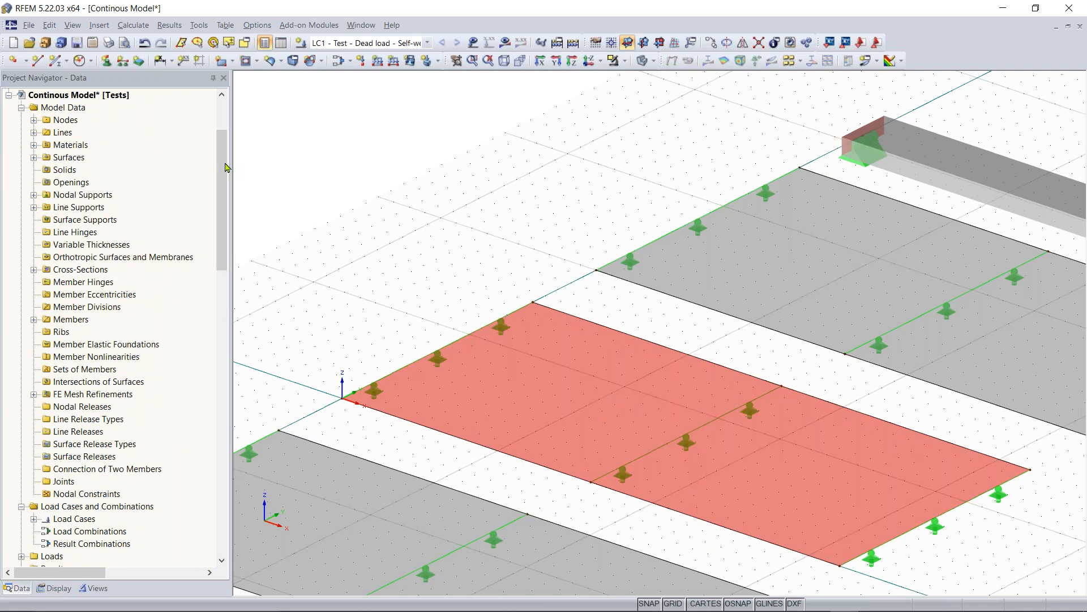
click(34, 158)
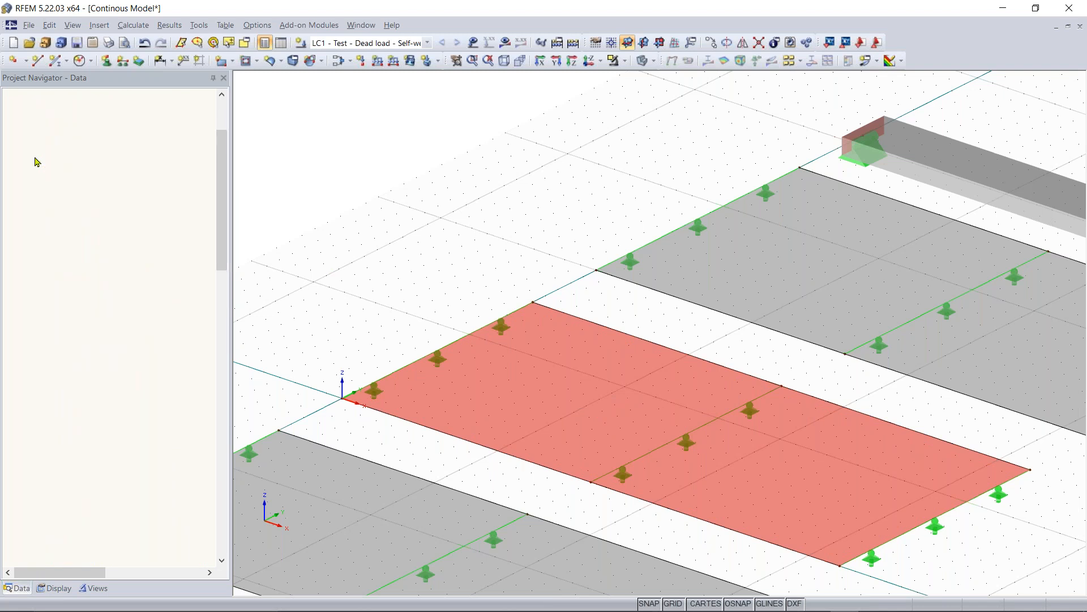
click(98, 171)
click(98, 182)
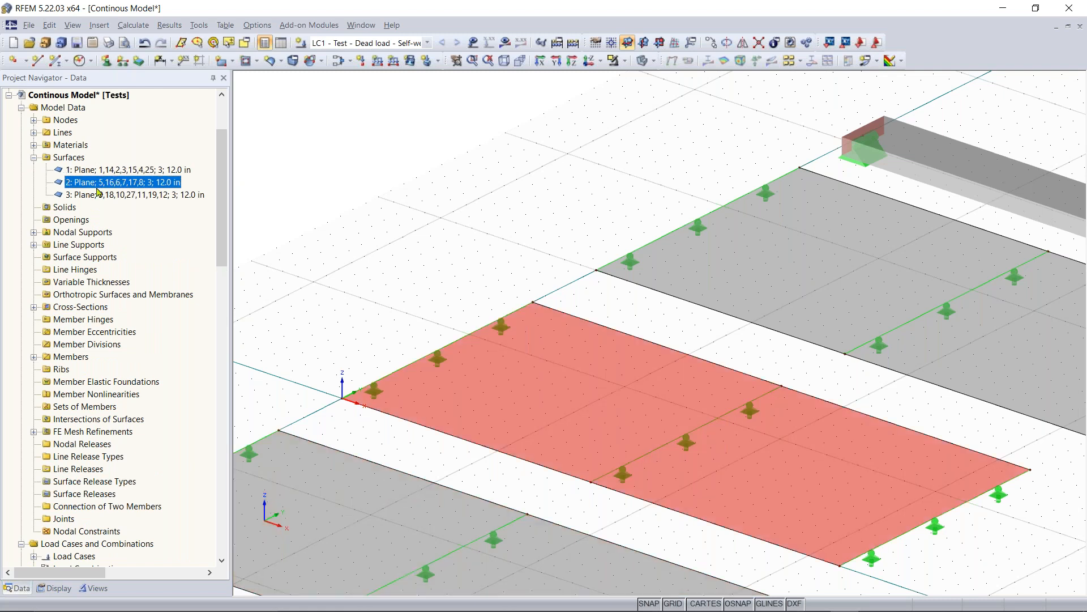
click(98, 194)
click(98, 182)
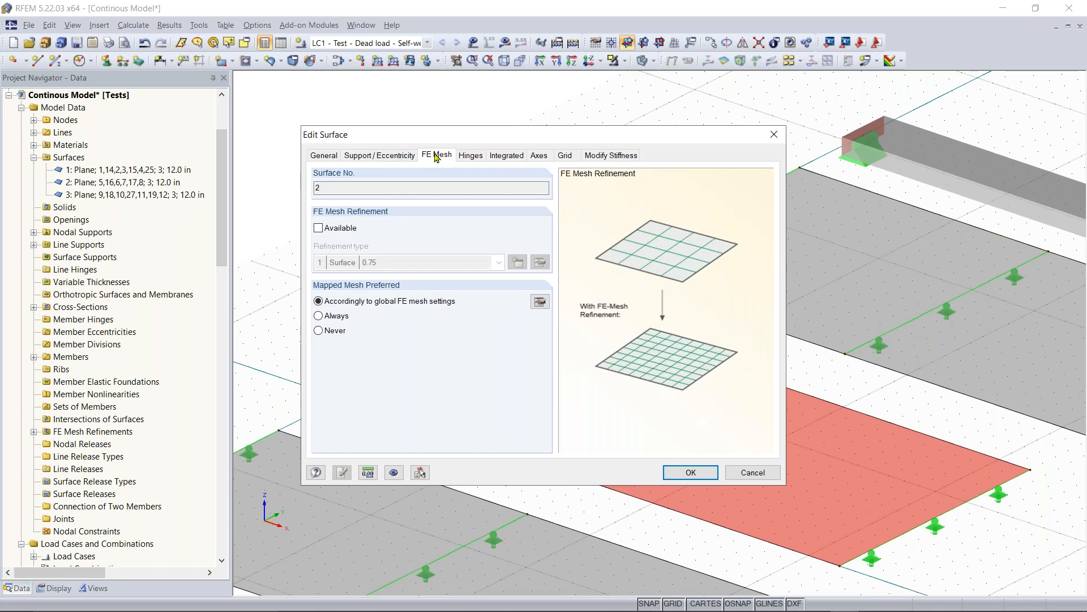
Assign surface No. 2 a new surface FE mesh refinement with a target FE length of 0.5 ft
click(319, 228)
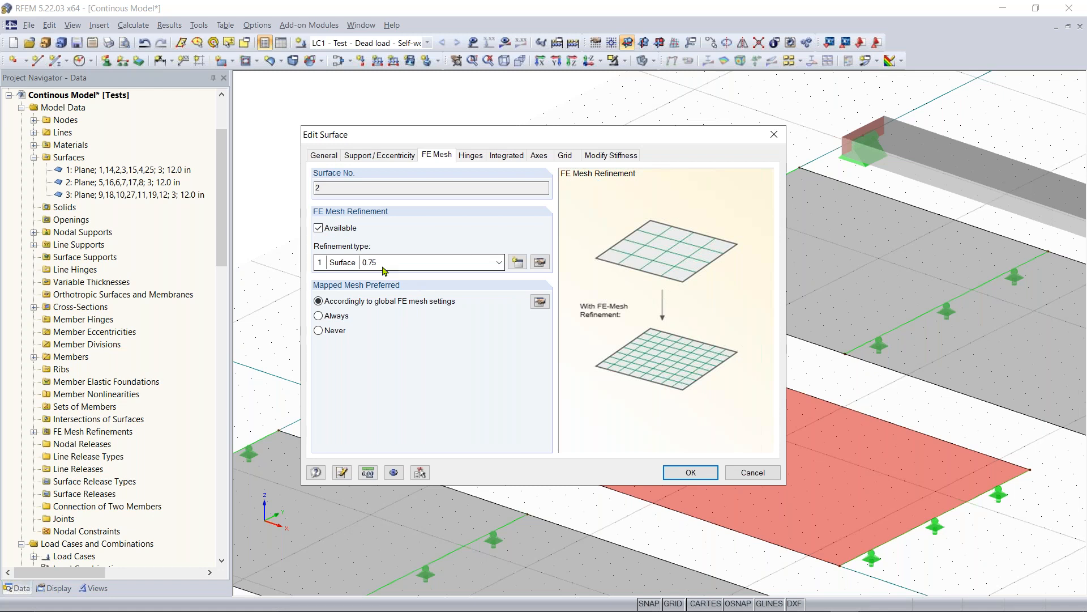
click(517, 262)
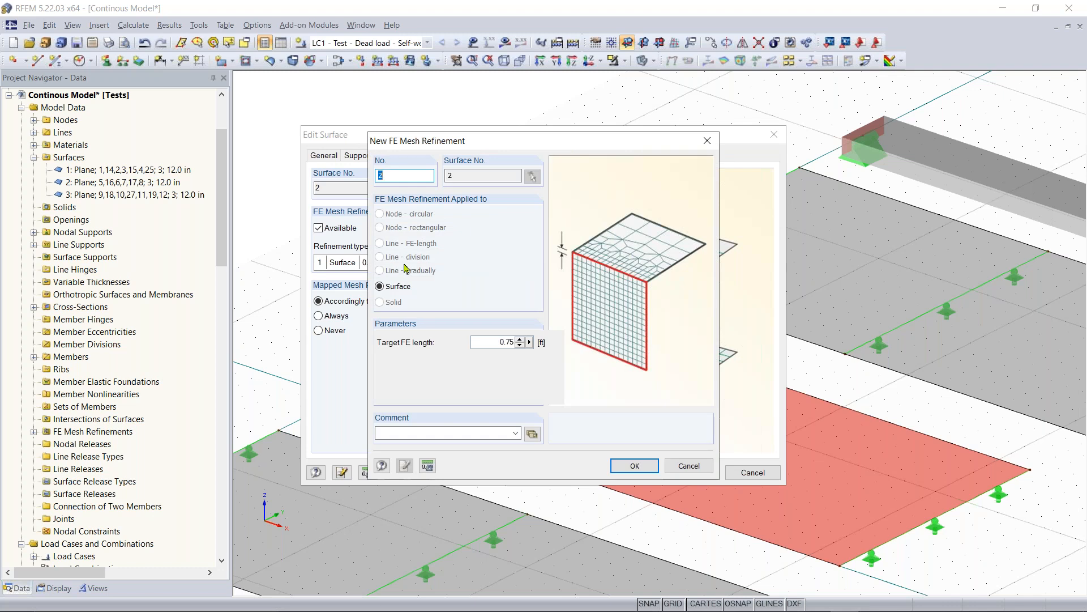
double_click(501, 339)
text(0.)
click(633, 468)
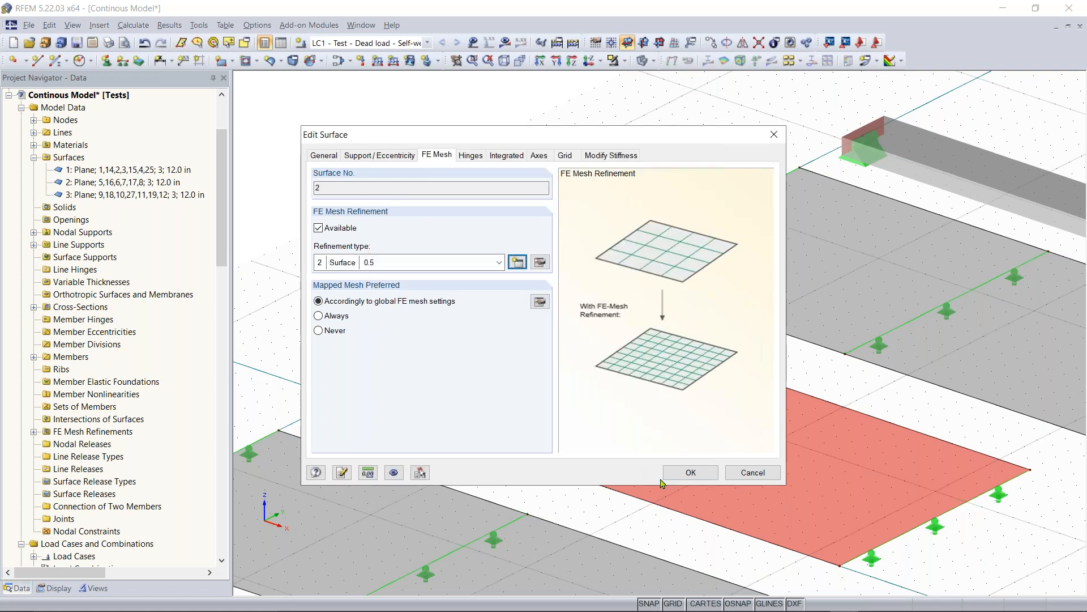
click(690, 472)
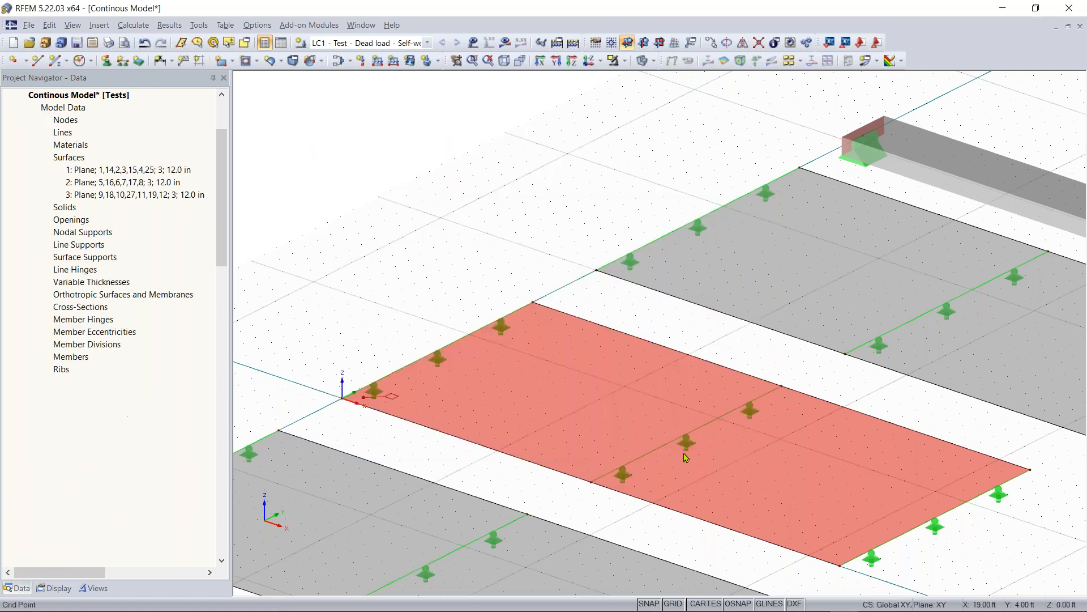
Enable FE mesh refinement for surface No. 3 and assign it a new surface refinement with its own target FE length
scroll(503, 420, down, 3)
middle_drag(516, 427, 476, 505)
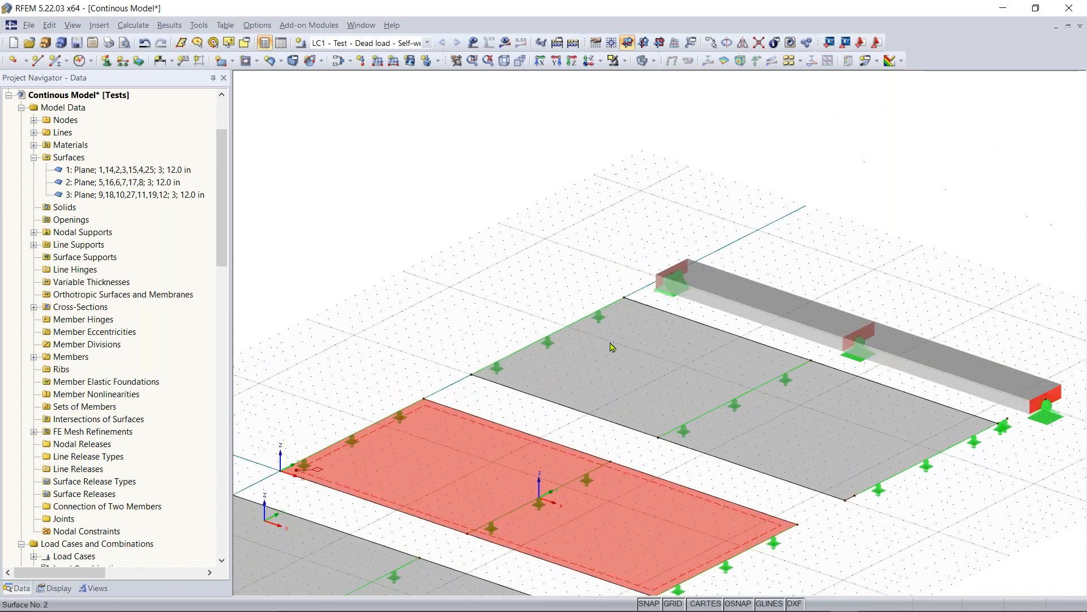
scroll(618, 389, up, 4)
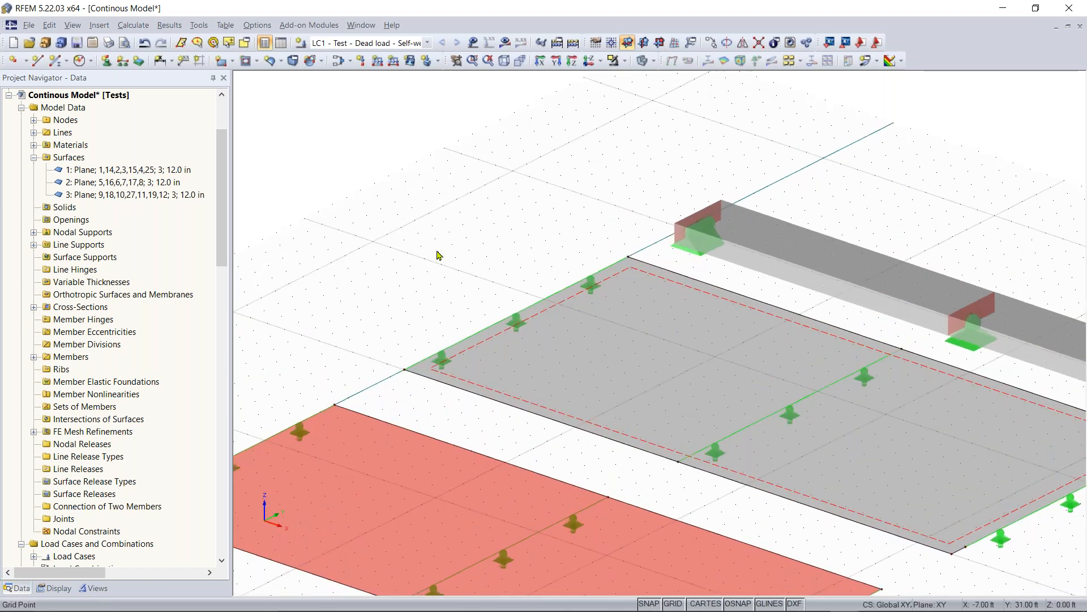
click(465, 264)
double_click(700, 422)
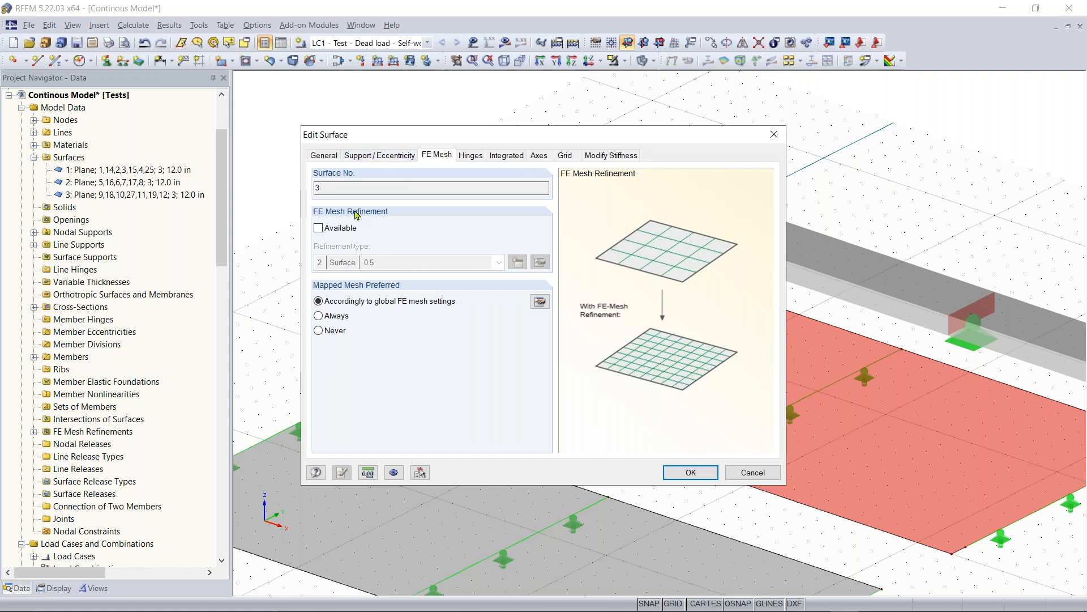
click(323, 227)
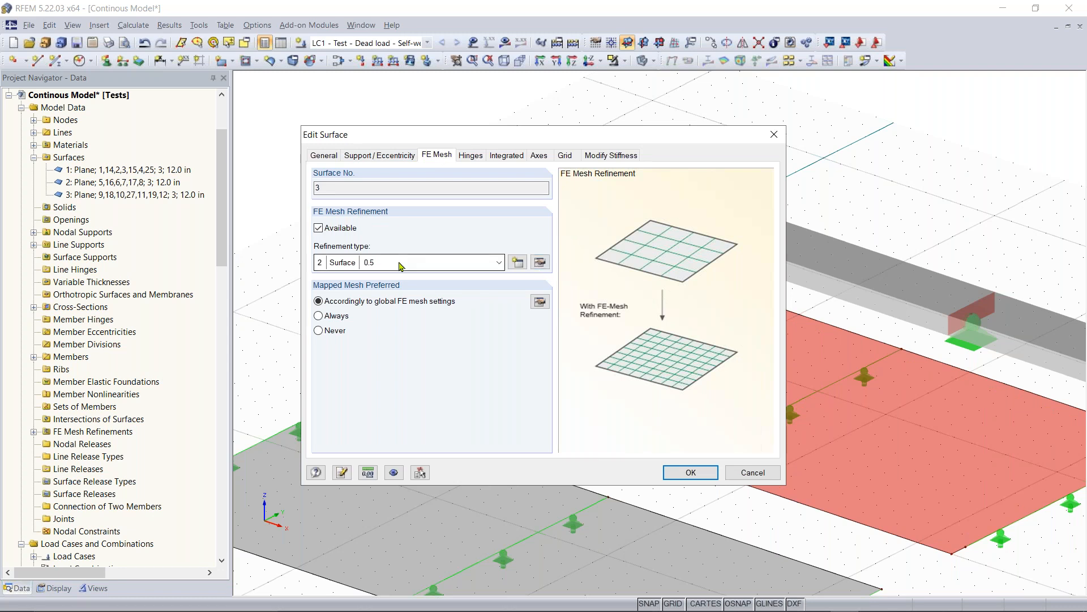
click(494, 265)
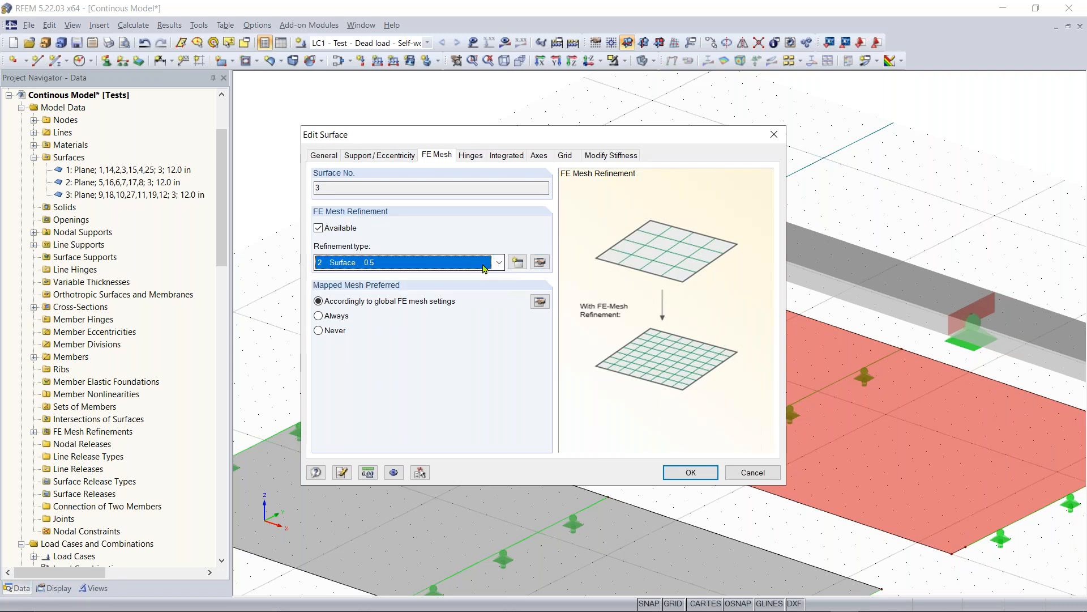
click(516, 263)
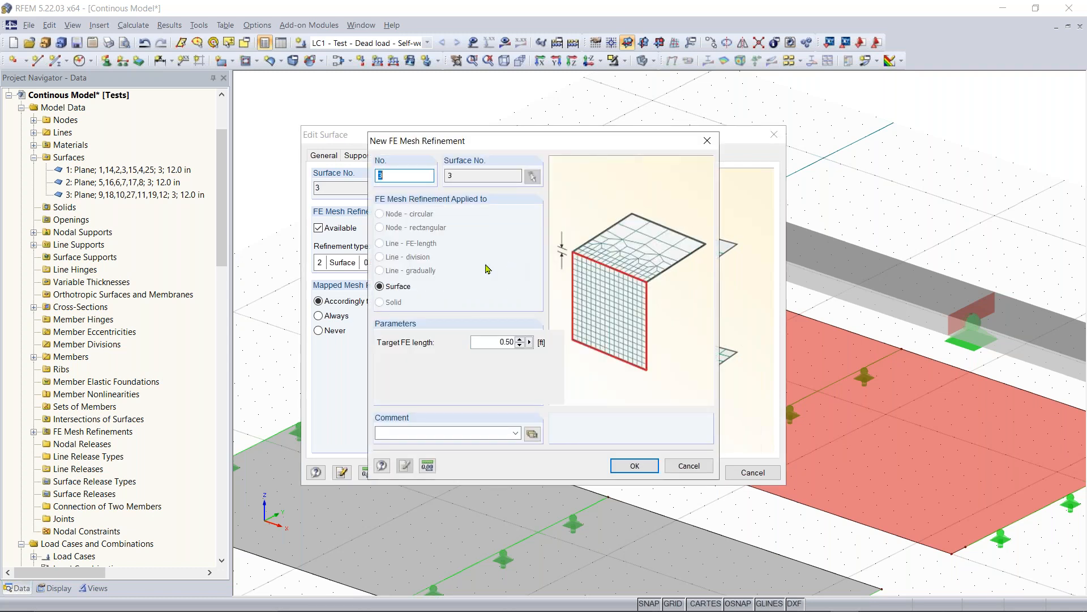
click(484, 340)
text(0)
click(635, 466)
click(685, 472)
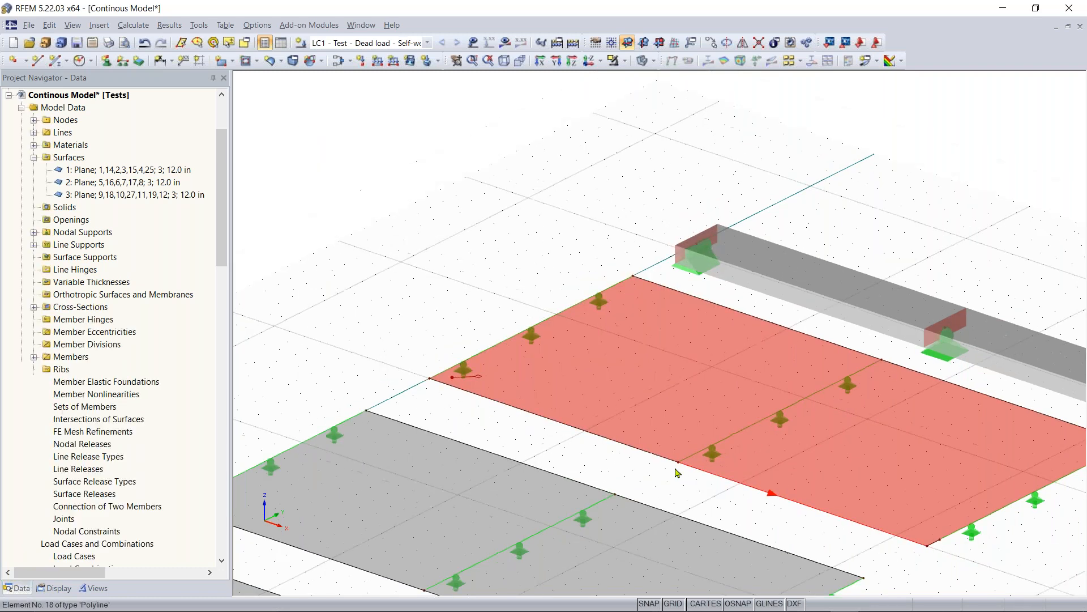
Review the FE mesh refinement markers on all three surfaces of the model
scroll(677, 472, down, 4)
scroll(457, 501, up, 3)
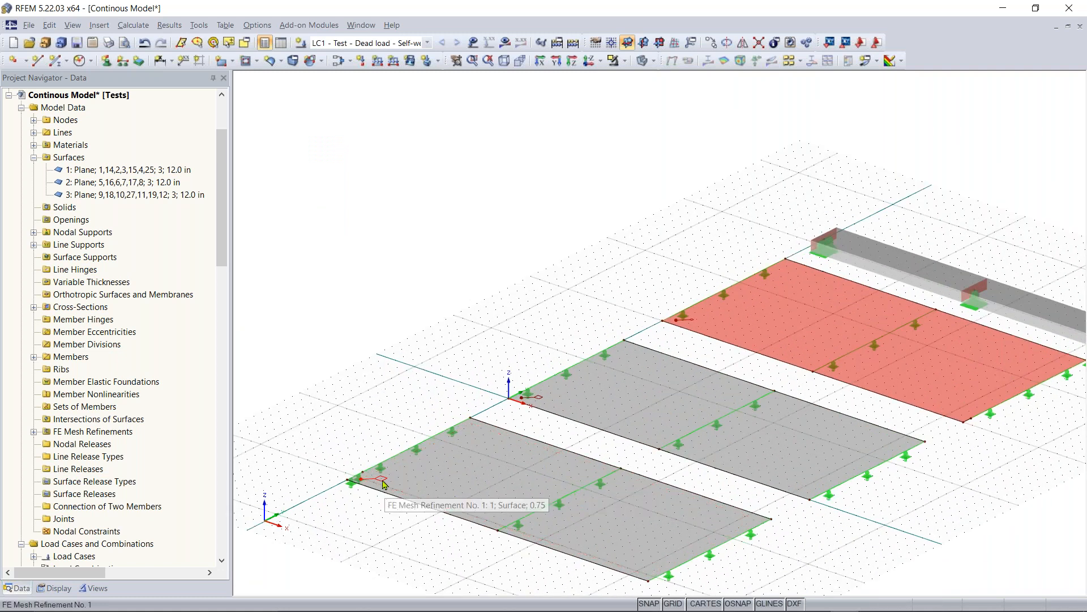
scroll(390, 485, up, 1)
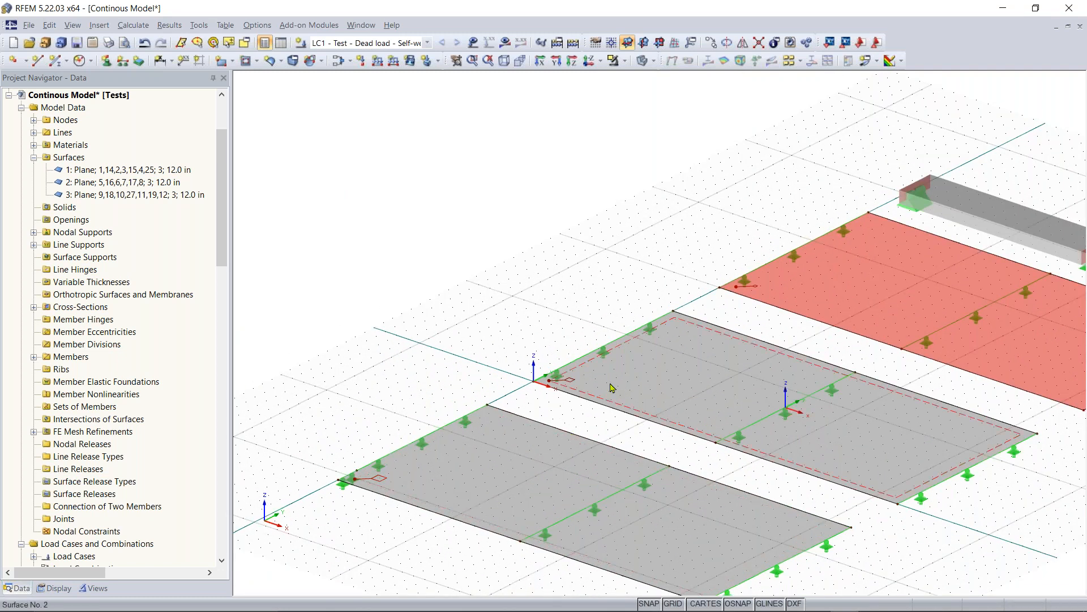
middle_drag(906, 360, 572, 412)
scroll(655, 376, down, 2)
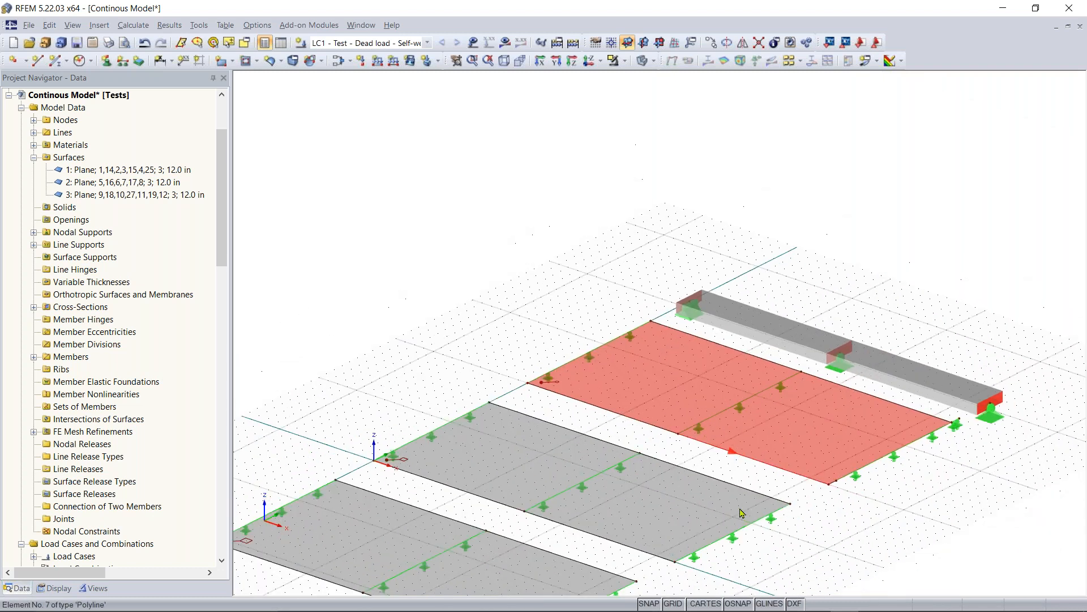
scroll(758, 396, up, 1)
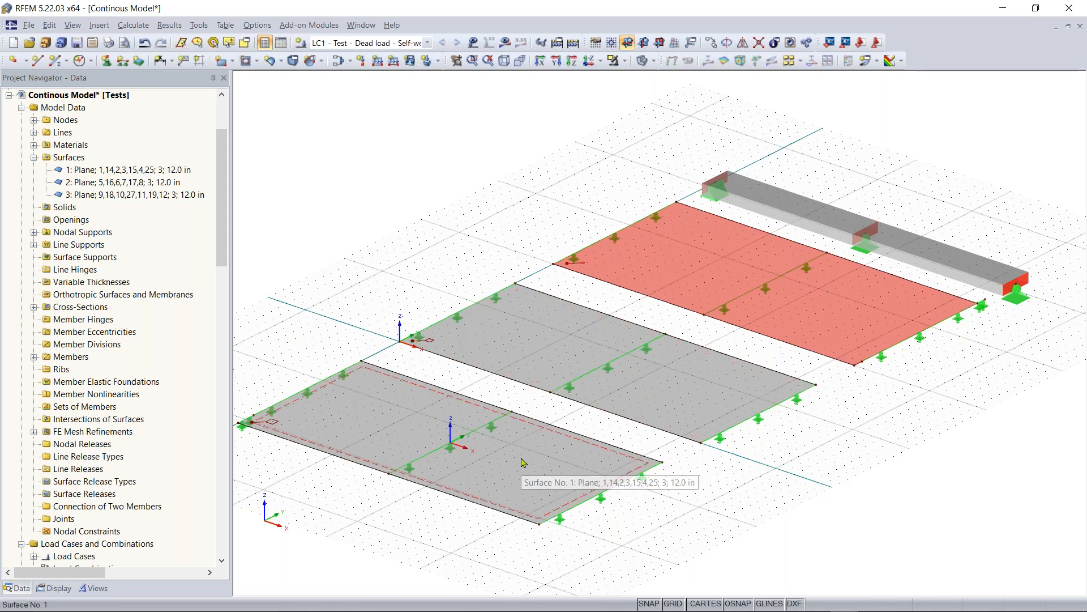
middle_drag(441, 405, 482, 407)
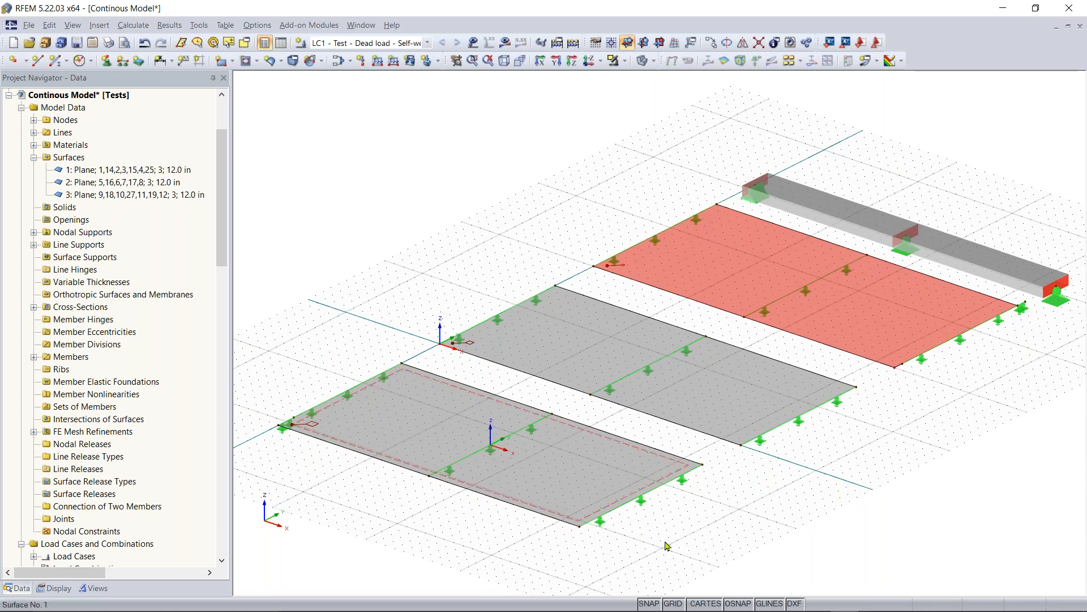
scroll(116, 419, down, 1)
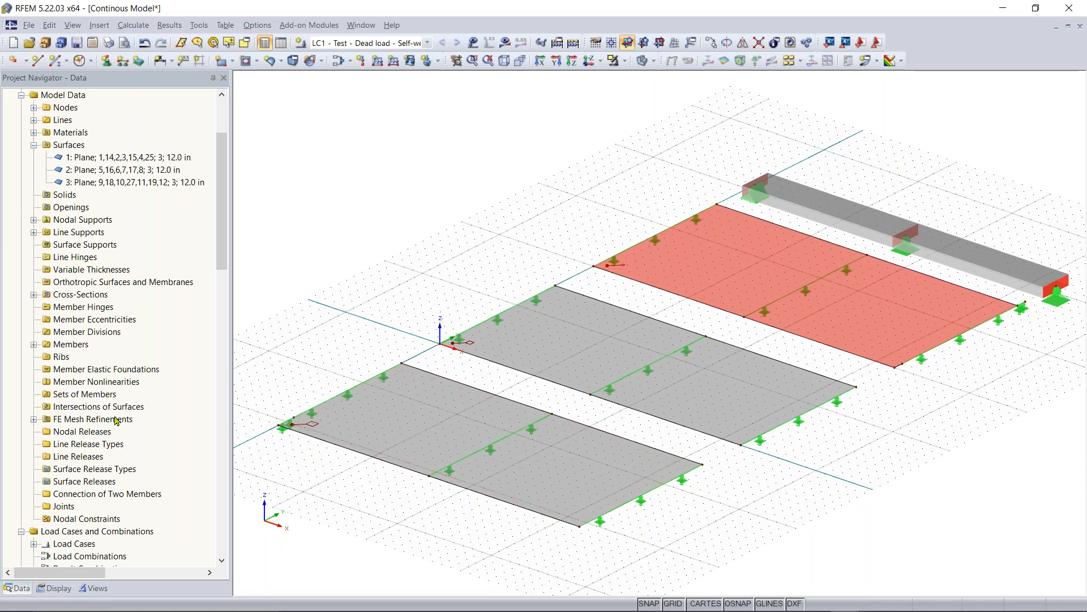
scroll(116, 419, down, 4)
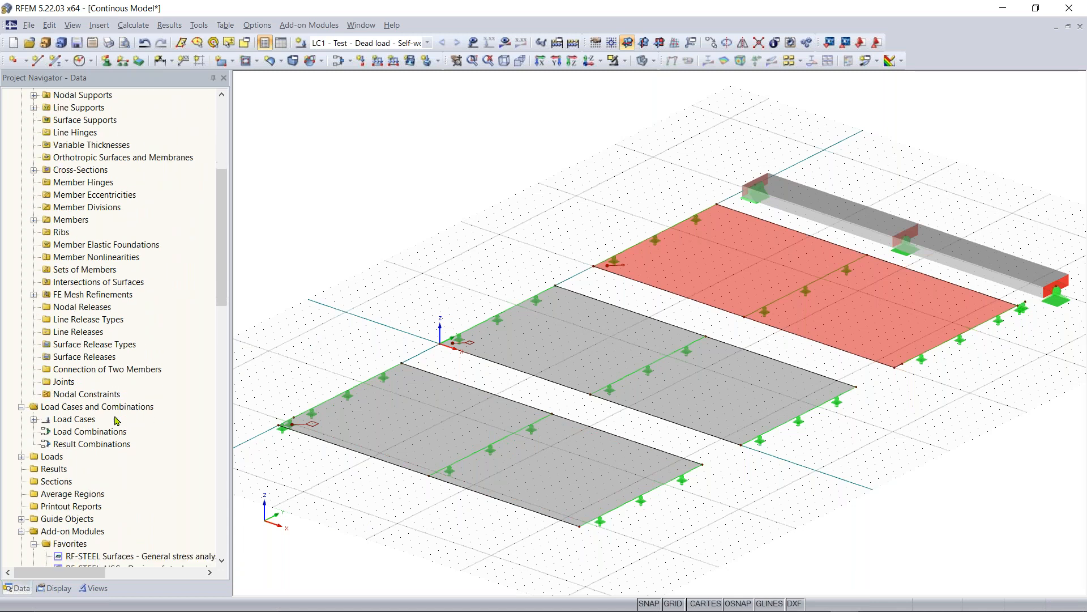
scroll(105, 406, down, 1)
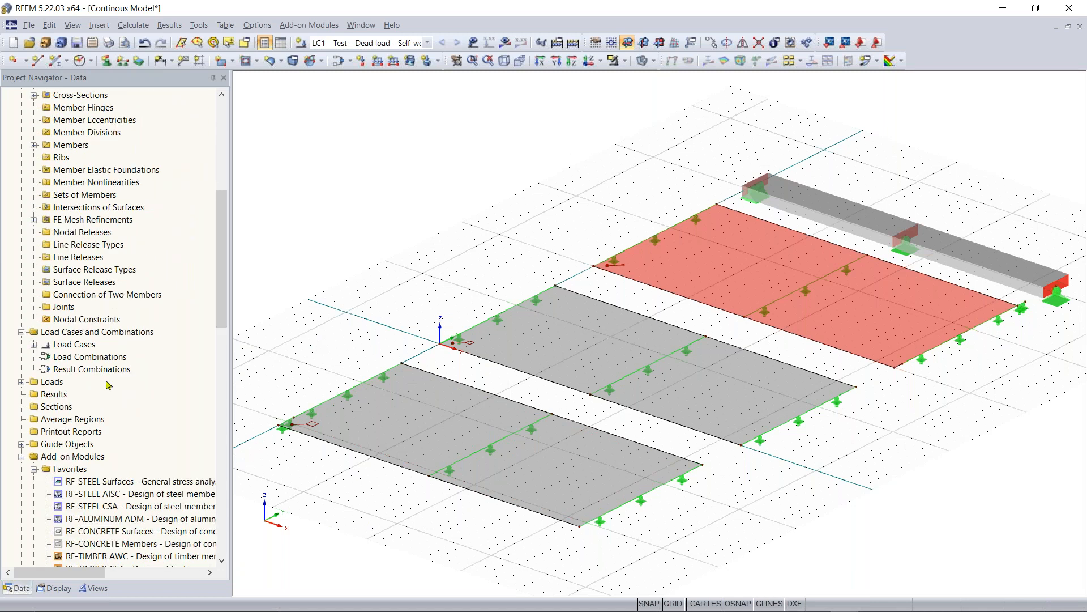
click(54, 407)
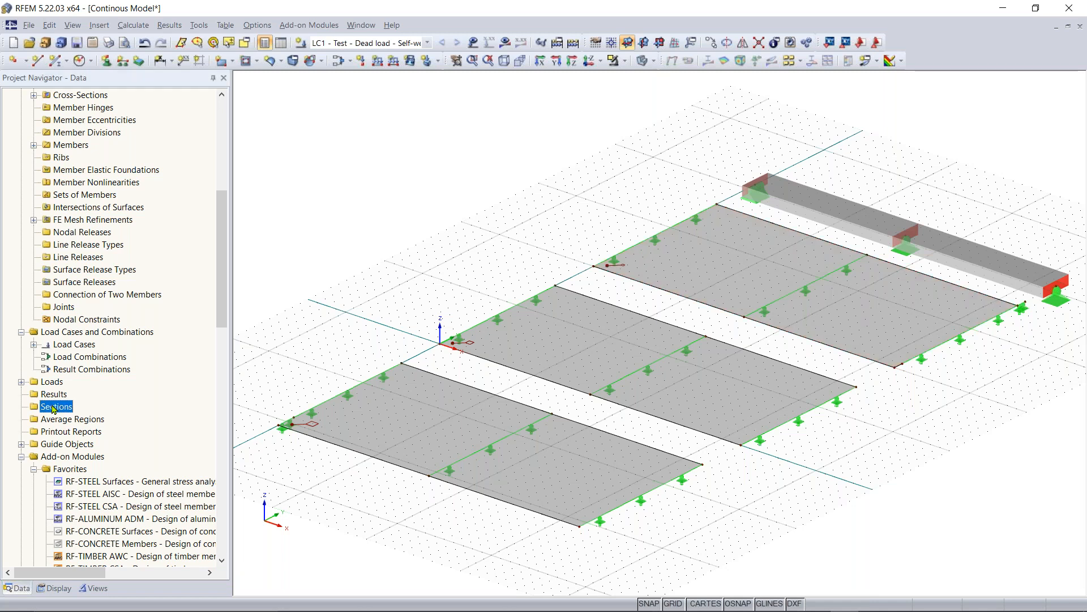
right_click(53, 408)
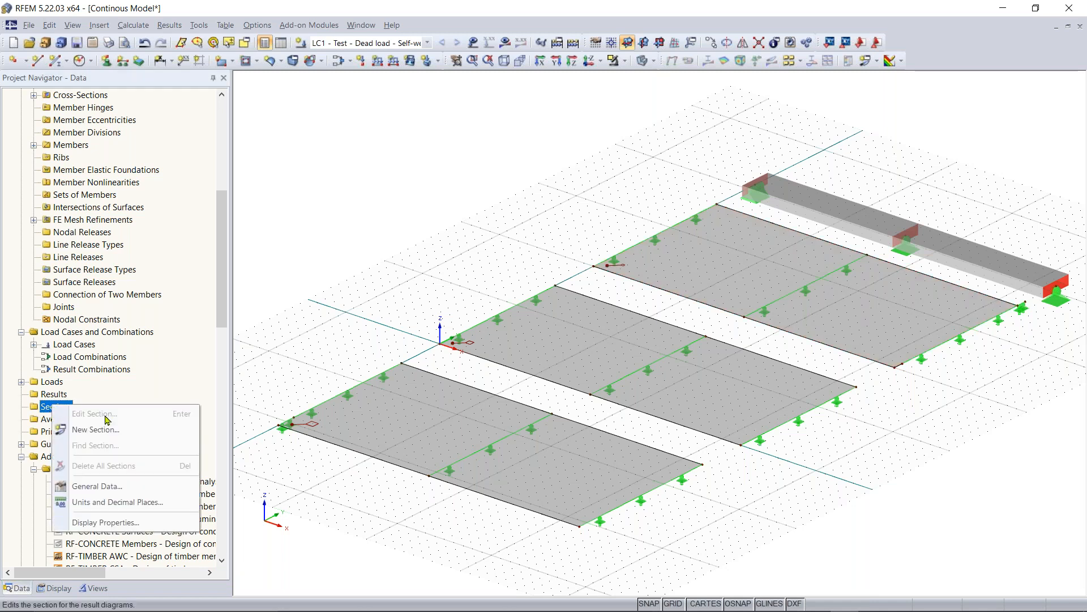
click(448, 207)
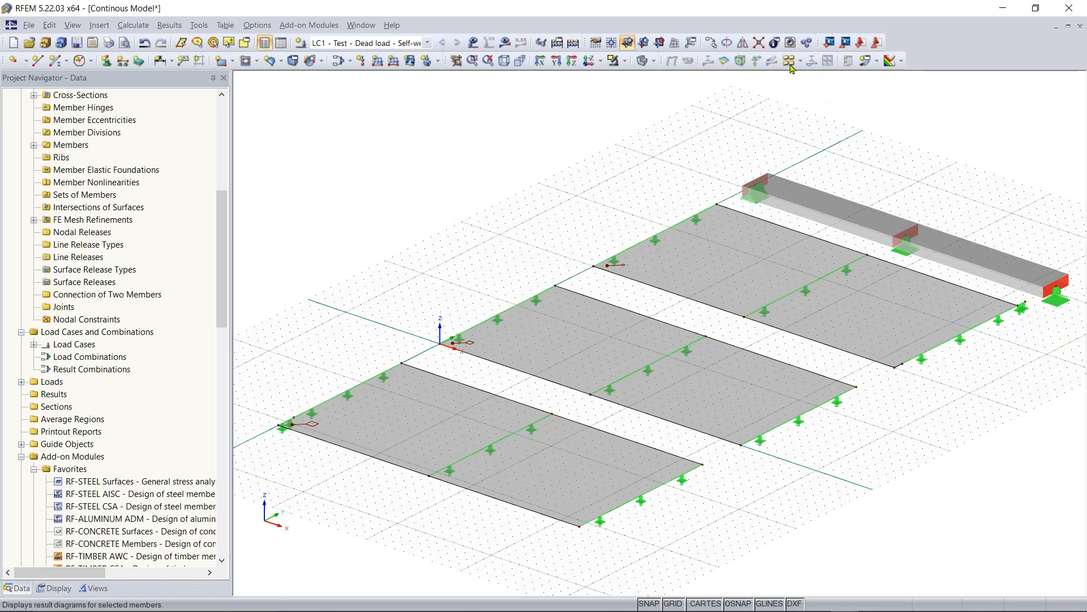
click(876, 61)
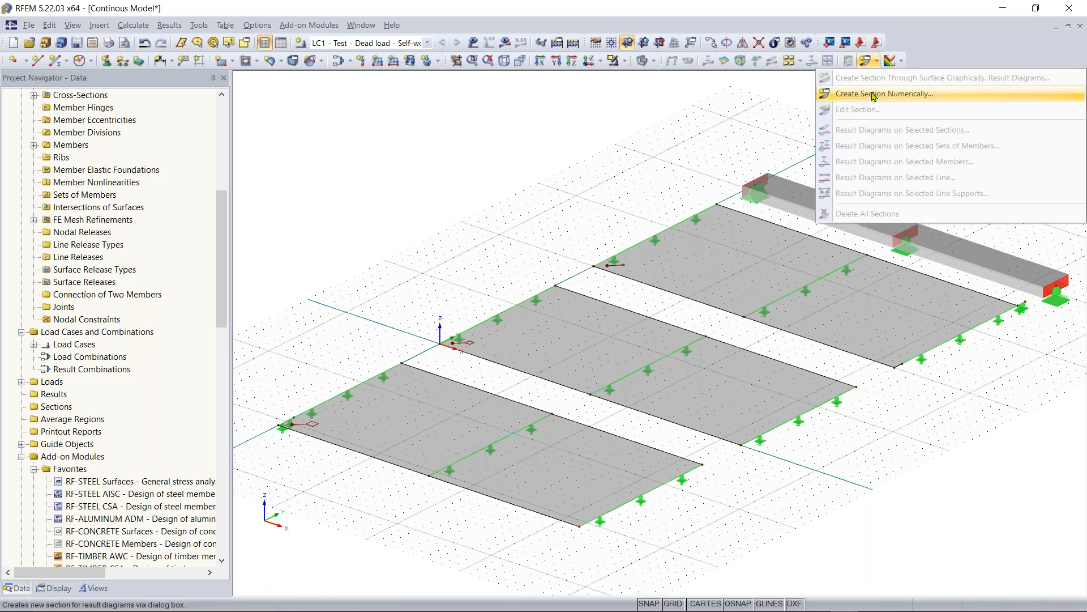
click(738, 94)
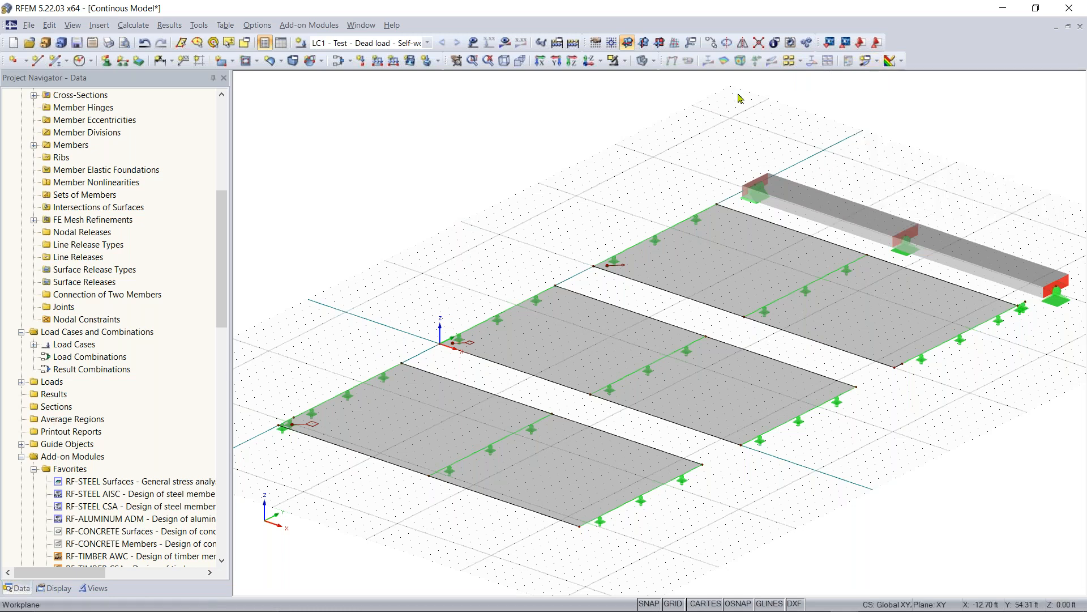
Try to create section AA through the slab farthest from the beam, with a projection vector from (0, -12, 0) to (32, -13, 0) ft
right_click(56, 408)
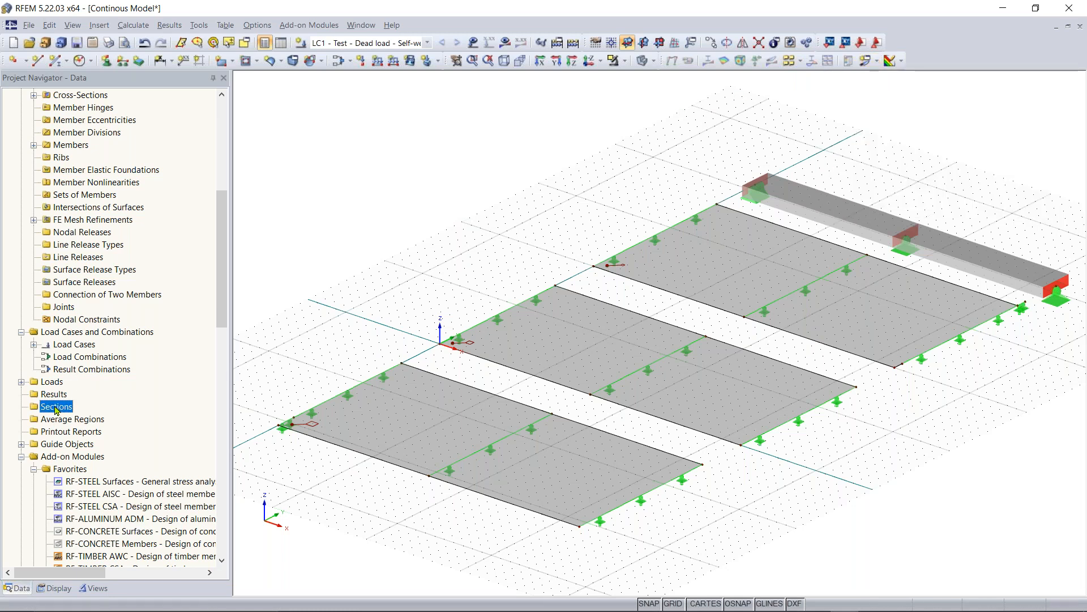
click(99, 432)
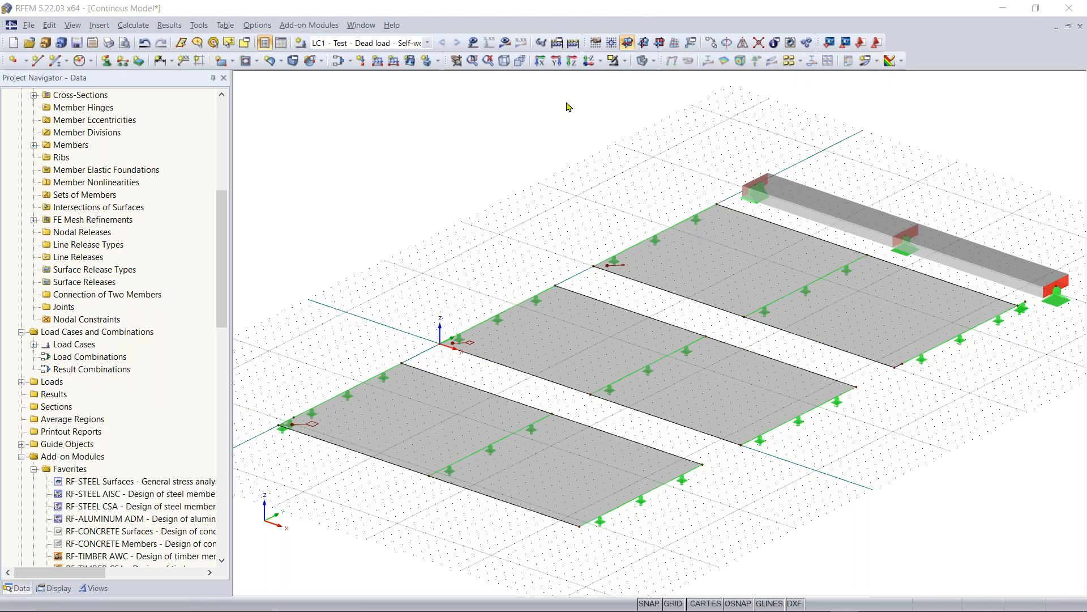
drag(468, 128, 504, 114)
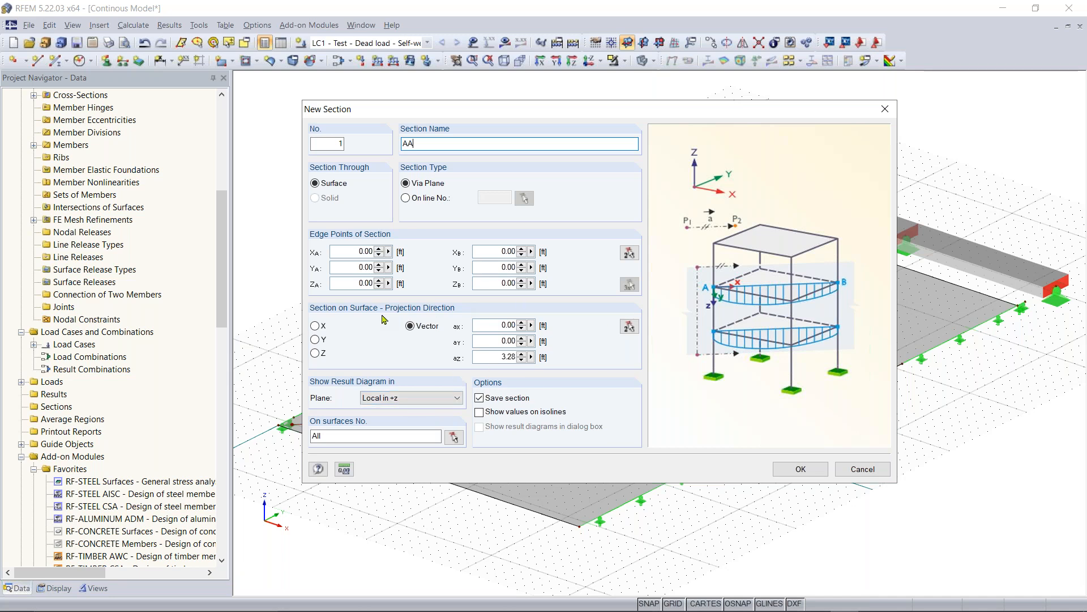
click(630, 327)
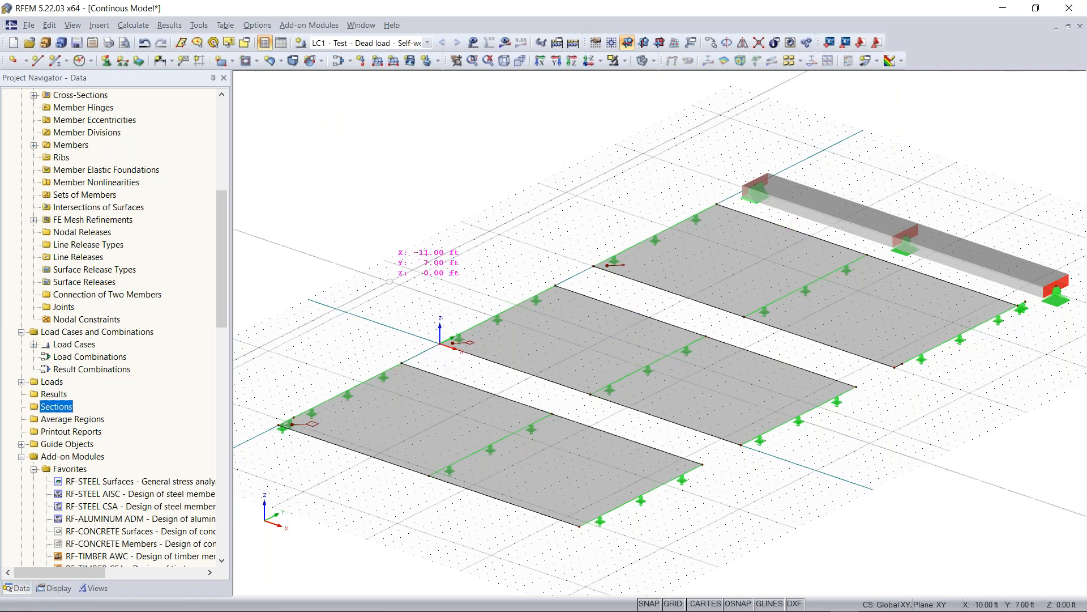
scroll(340, 405, up, 3)
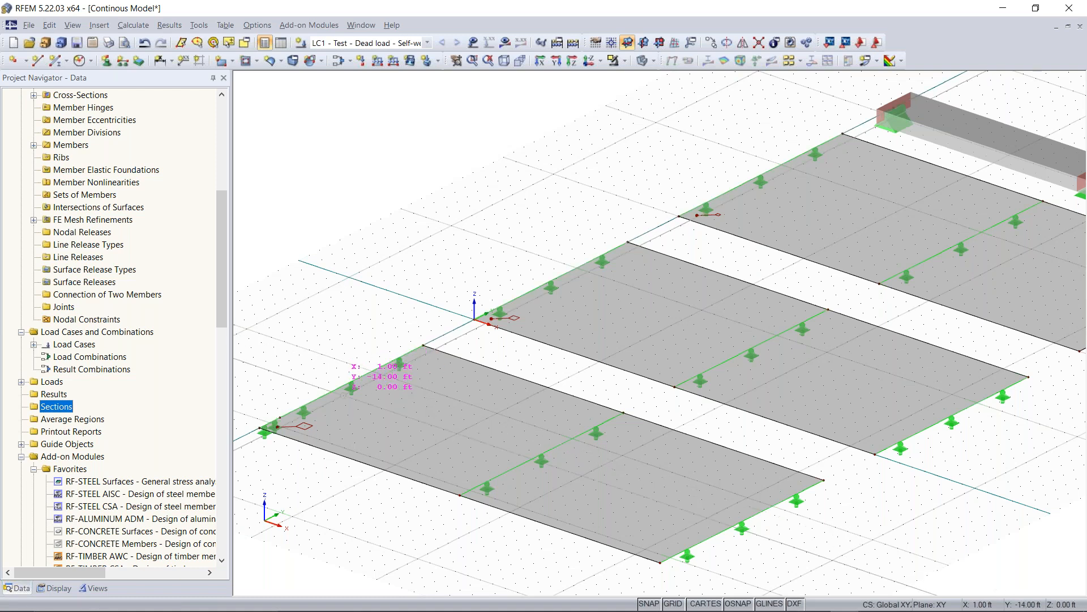
middle_drag(349, 379, 451, 386)
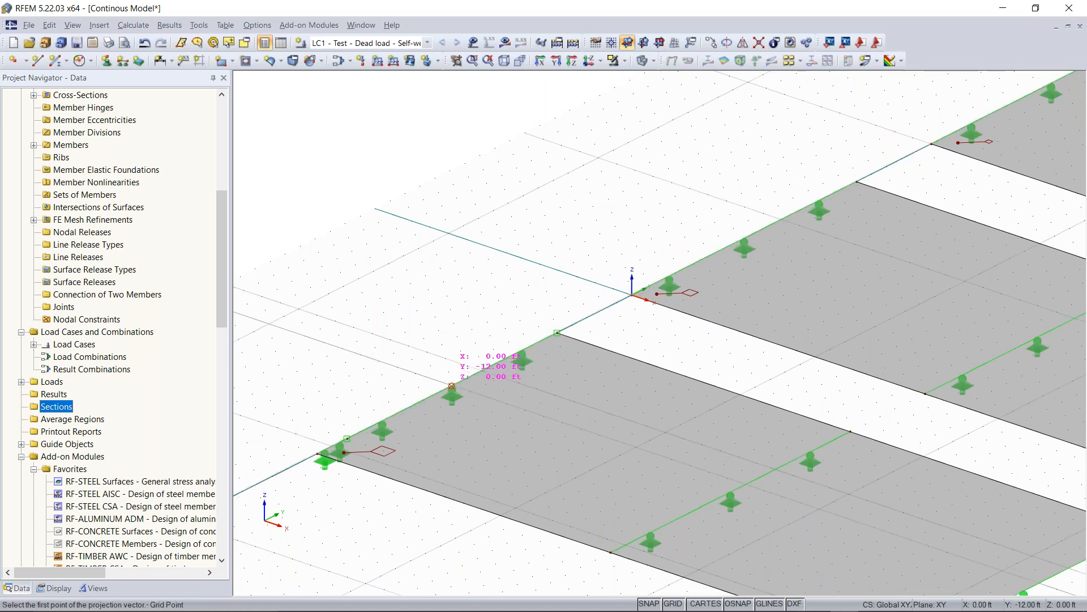
click(451, 386)
scroll(476, 393, down, 3)
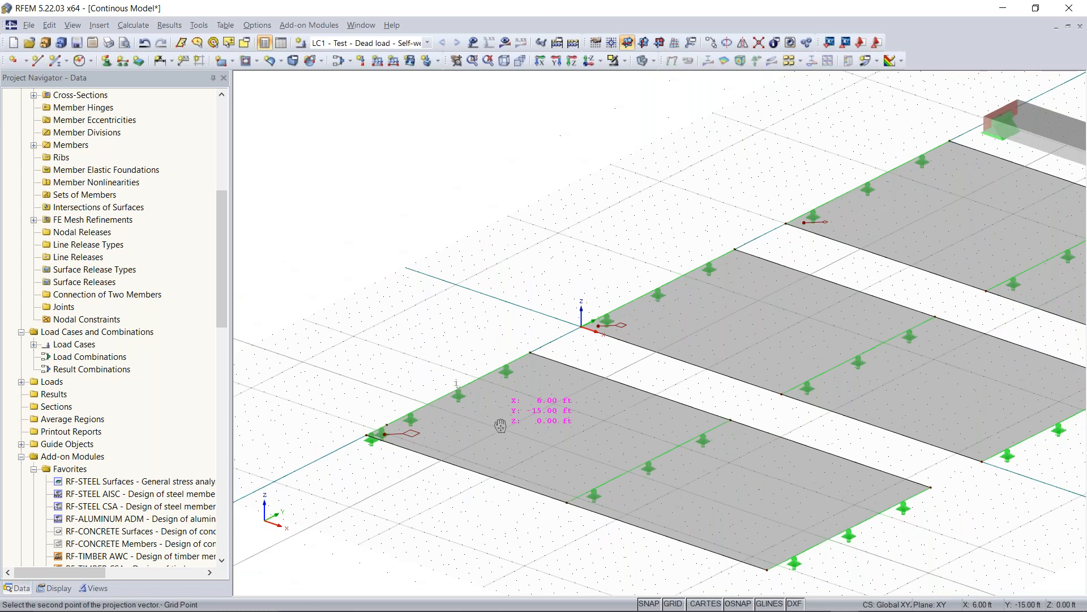
middle_drag(500, 425, 405, 394)
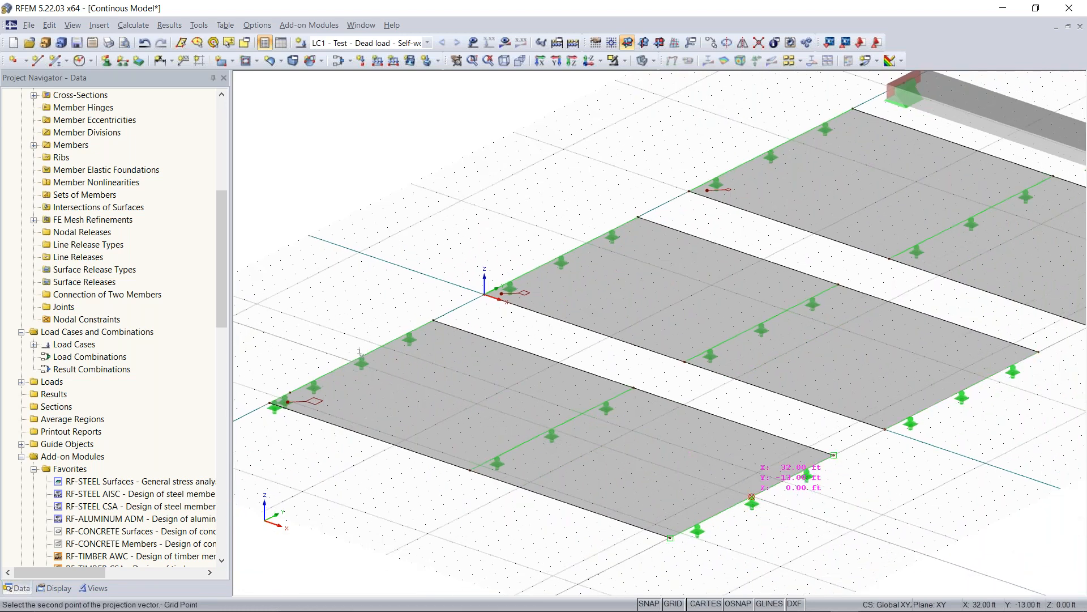
click(751, 496)
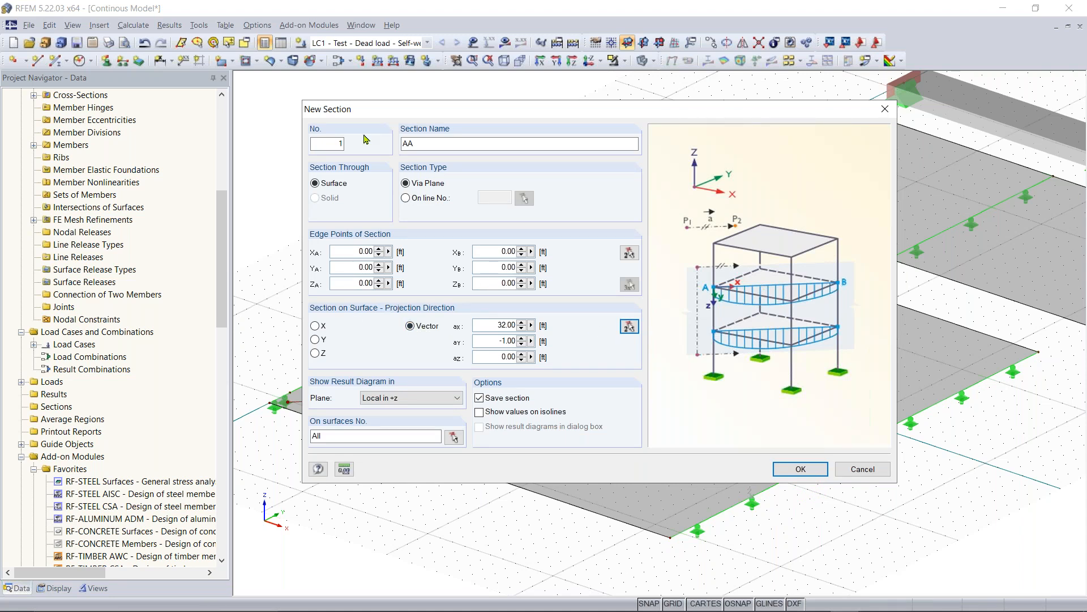
click(811, 471)
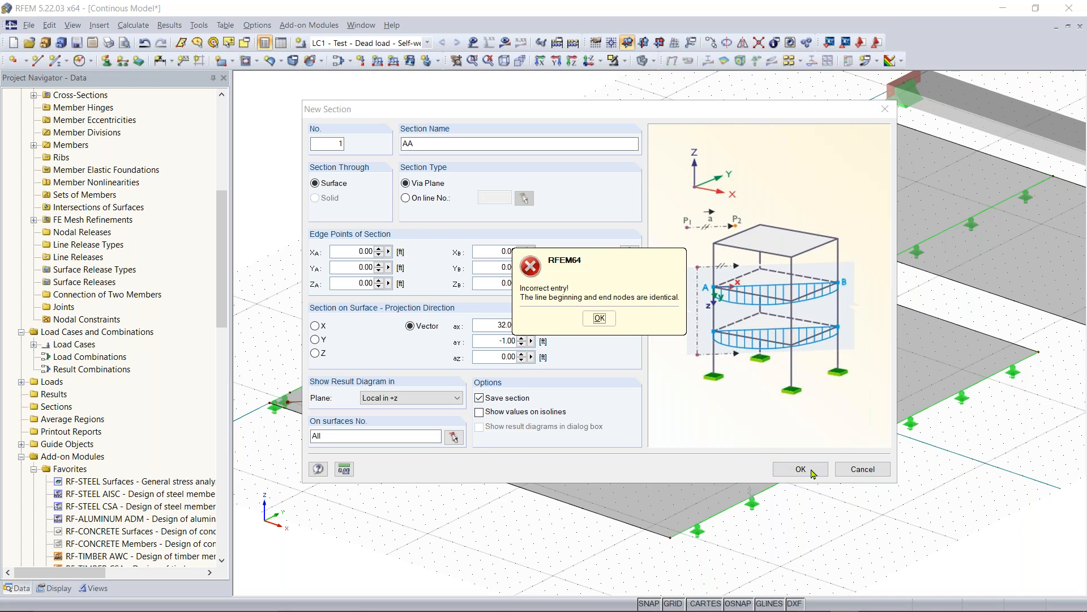
click(600, 319)
Pick section AA's projection vector again between the same slab's end edges, retry saving the section, and discard it
click(629, 326)
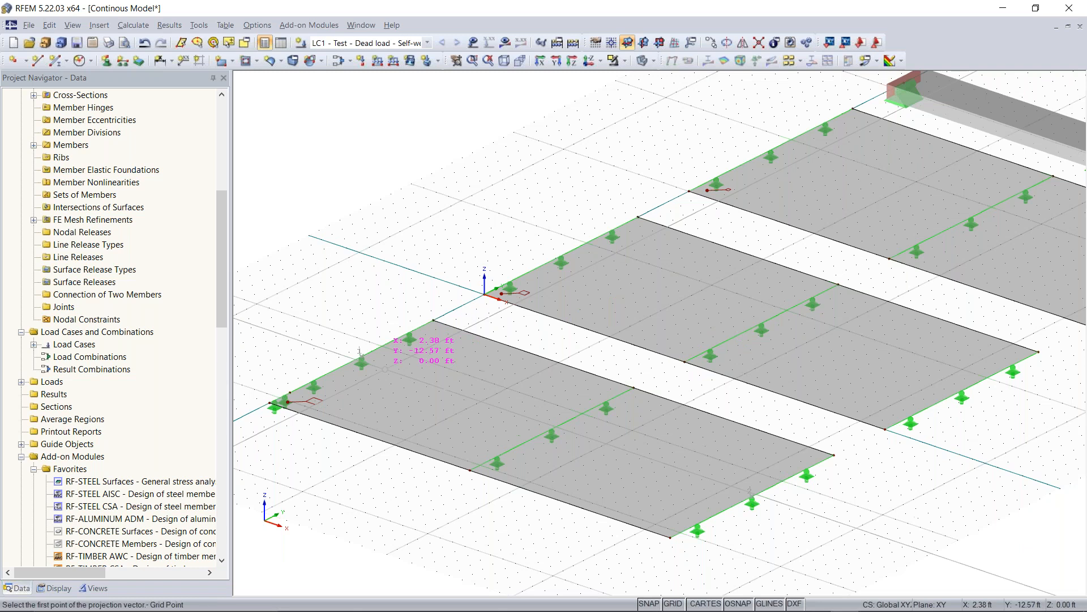
click(360, 355)
click(463, 399)
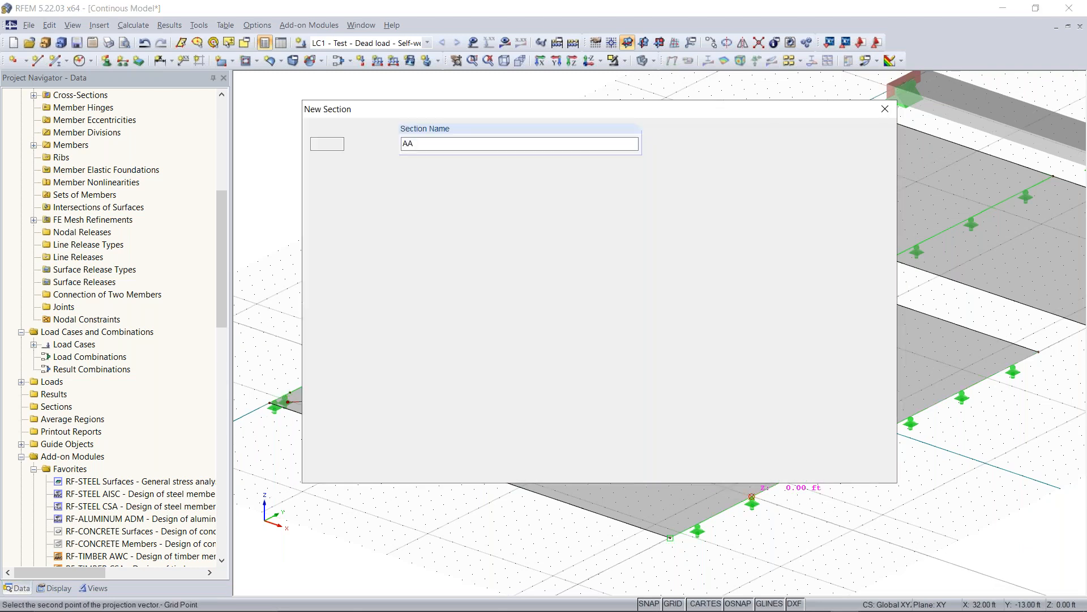
click(800, 469)
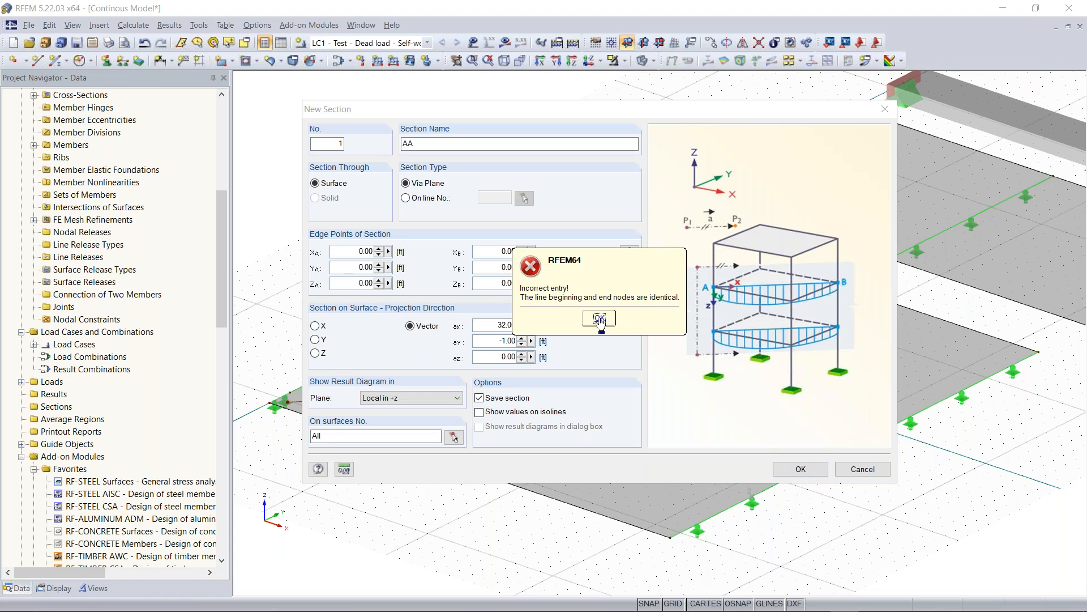
click(600, 319)
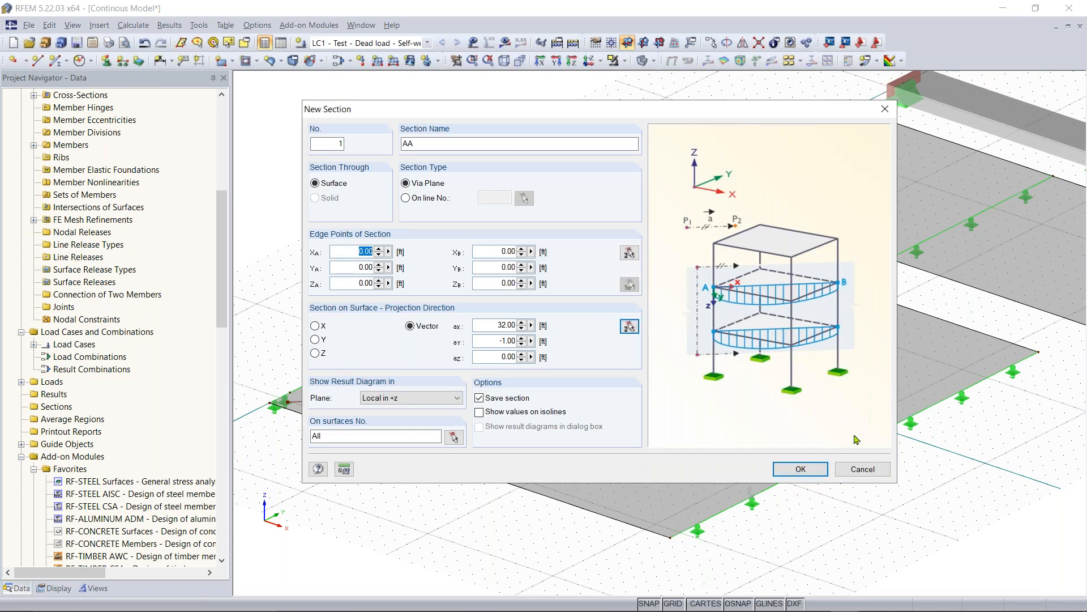
click(863, 469)
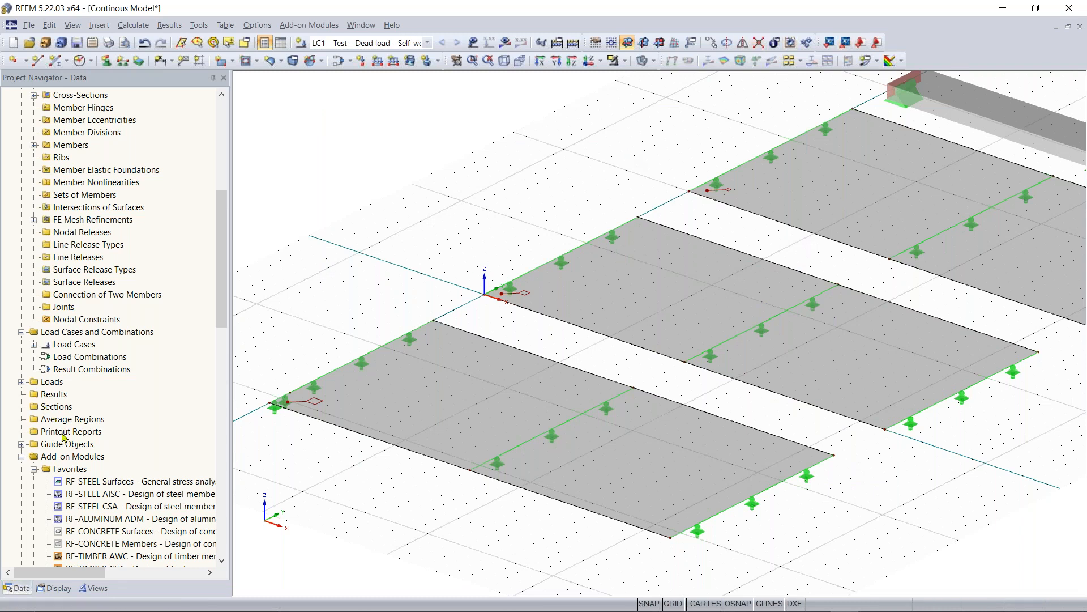
Try to create section AA with the projection vector reversed to -32, 1, 0 ft across the same slab, then discard it
right_click(56, 407)
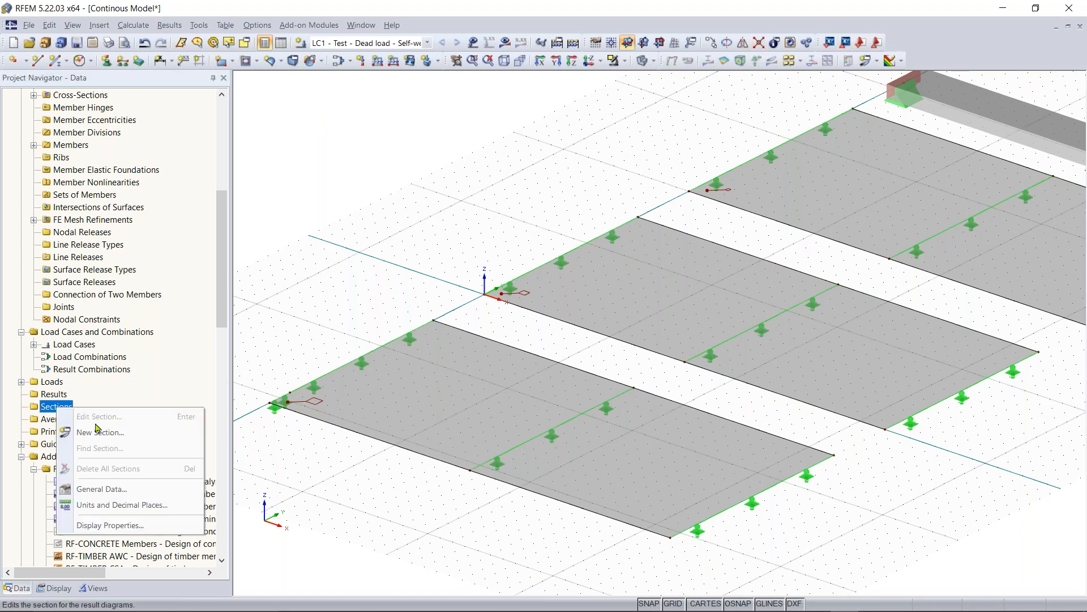
click(97, 431)
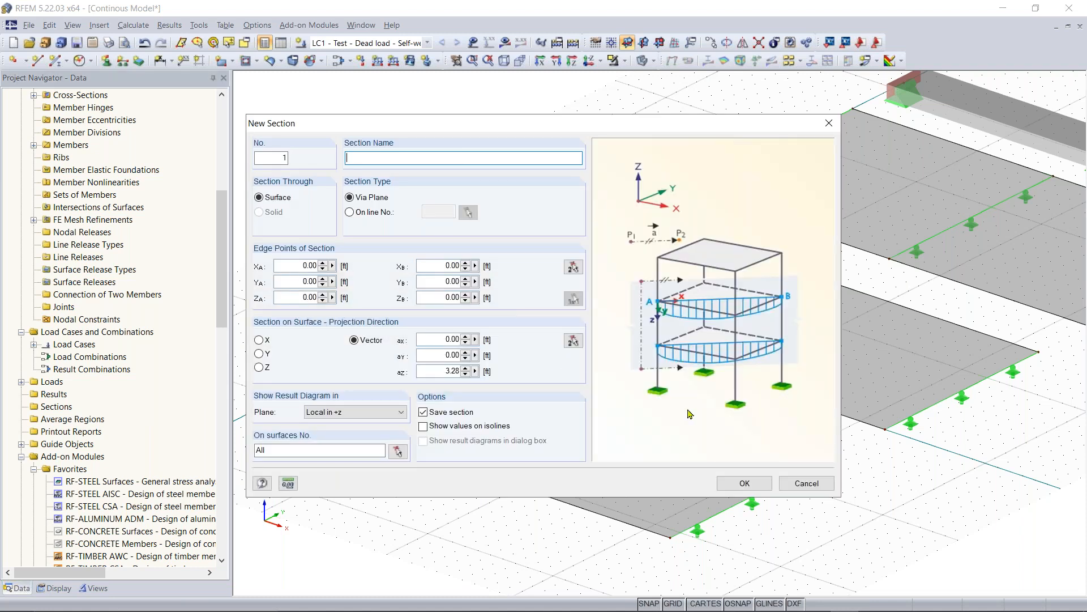
click(573, 341)
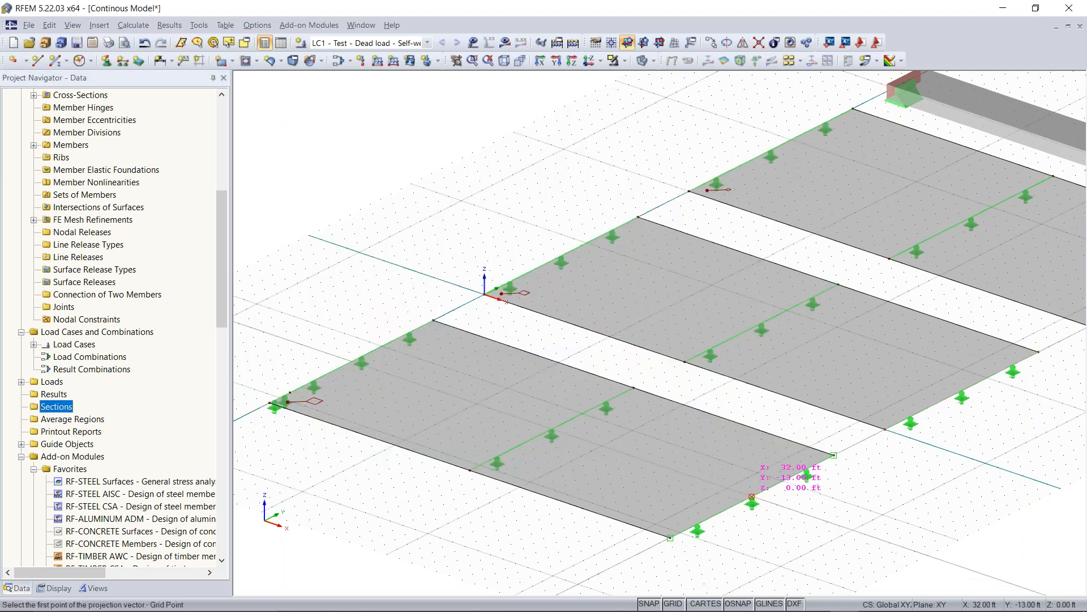
click(752, 496)
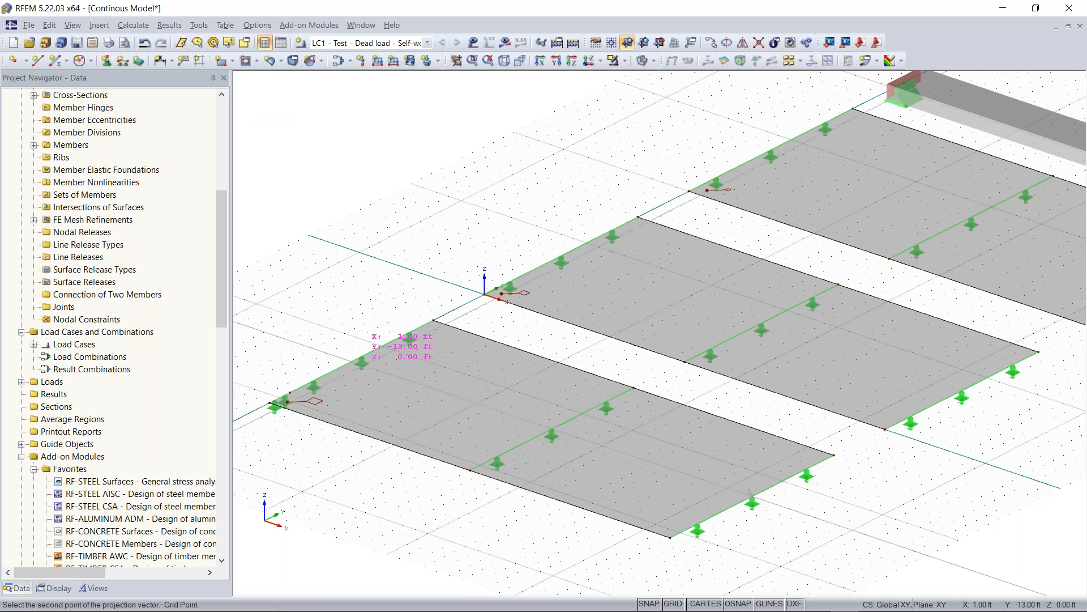
click(396, 334)
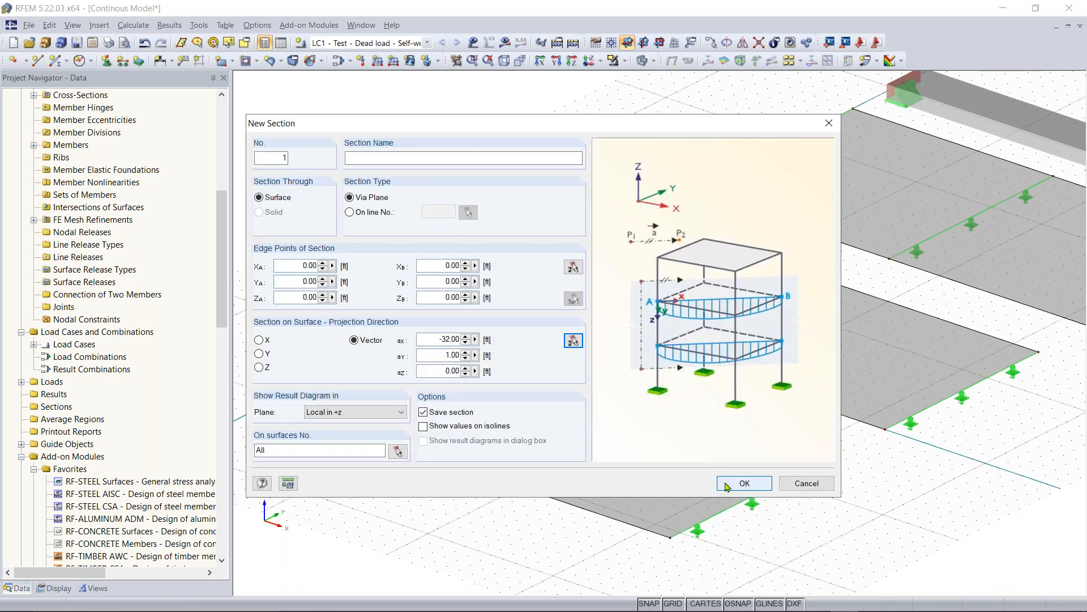
click(726, 484)
click(543, 333)
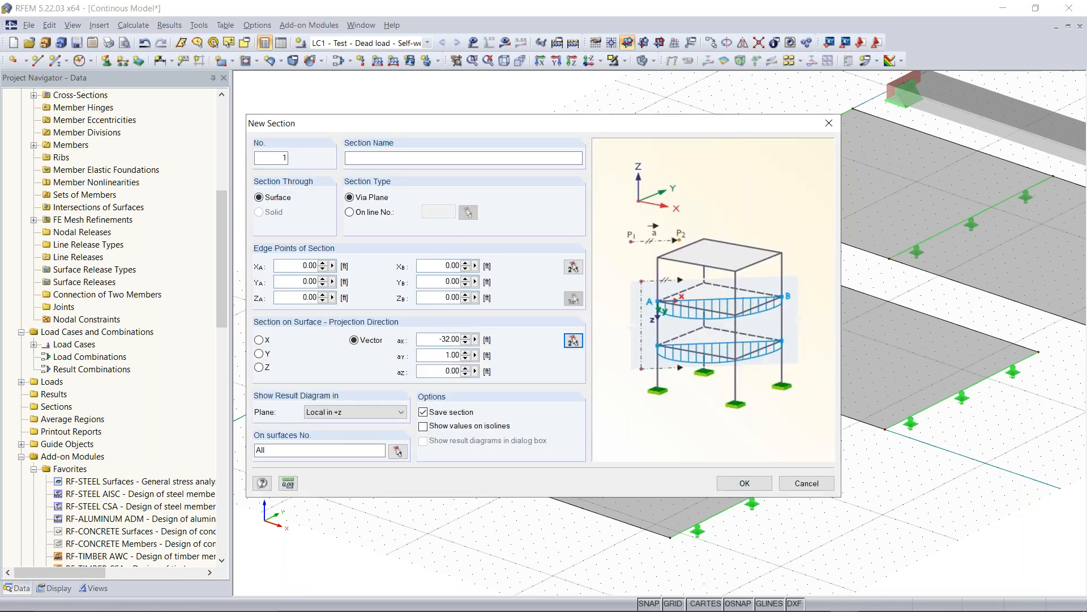
text(AA)
click(744, 483)
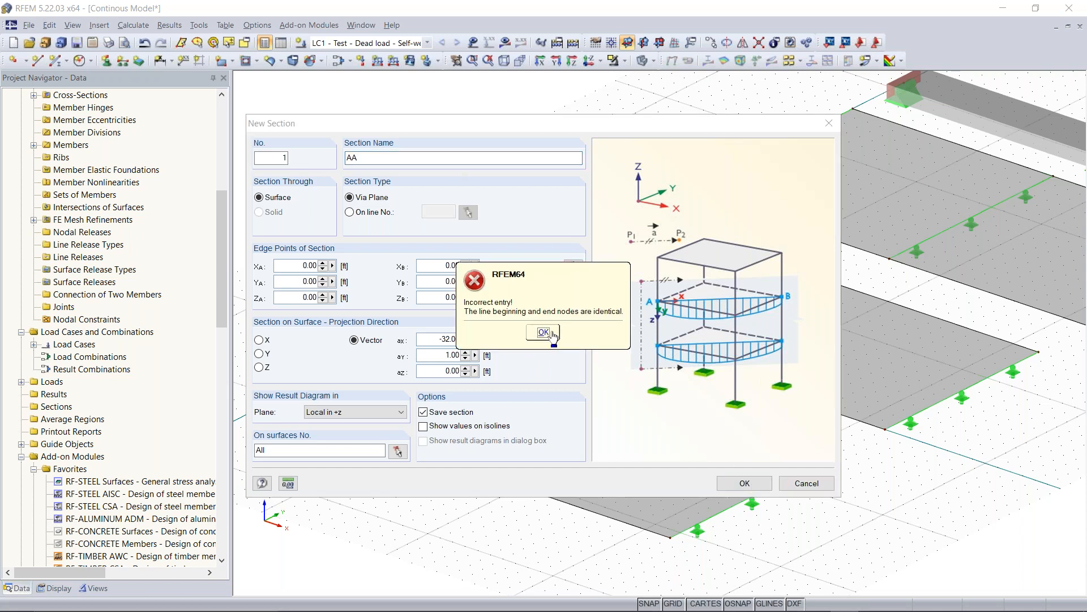
click(544, 333)
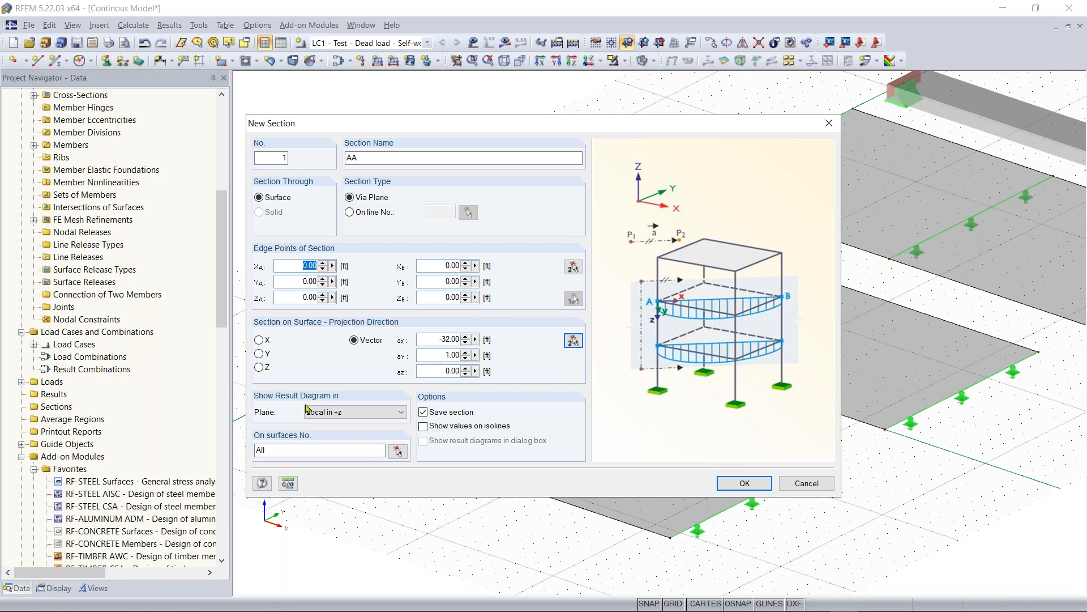
click(807, 483)
Try to create section AA across the slab nearest the beam with projection vector -32, -0.5, 0 ft, then discard it
scroll(810, 487, down, 3)
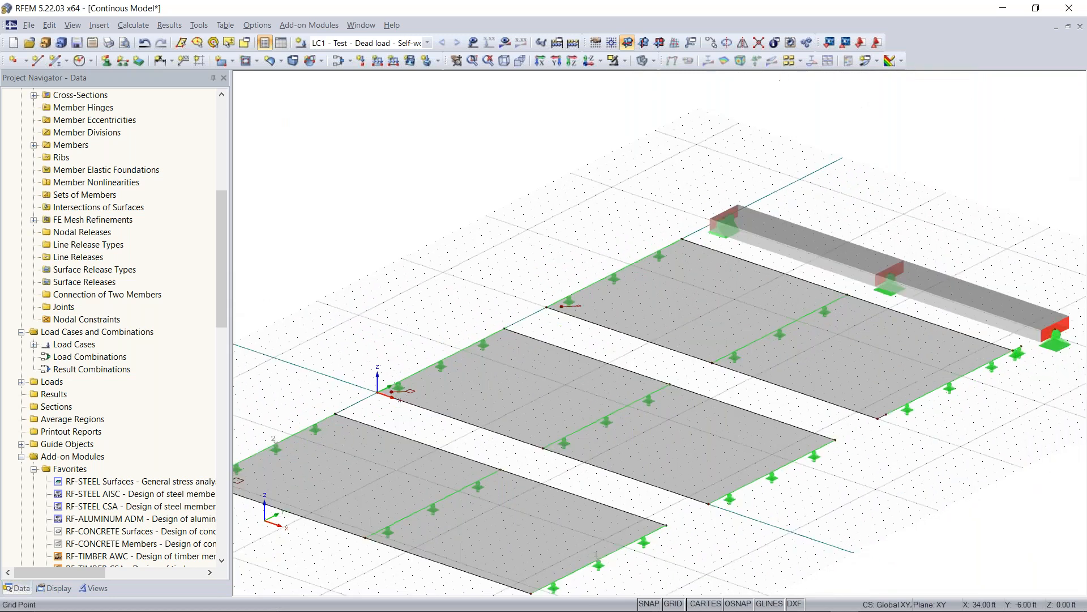
right_click(56, 412)
click(94, 433)
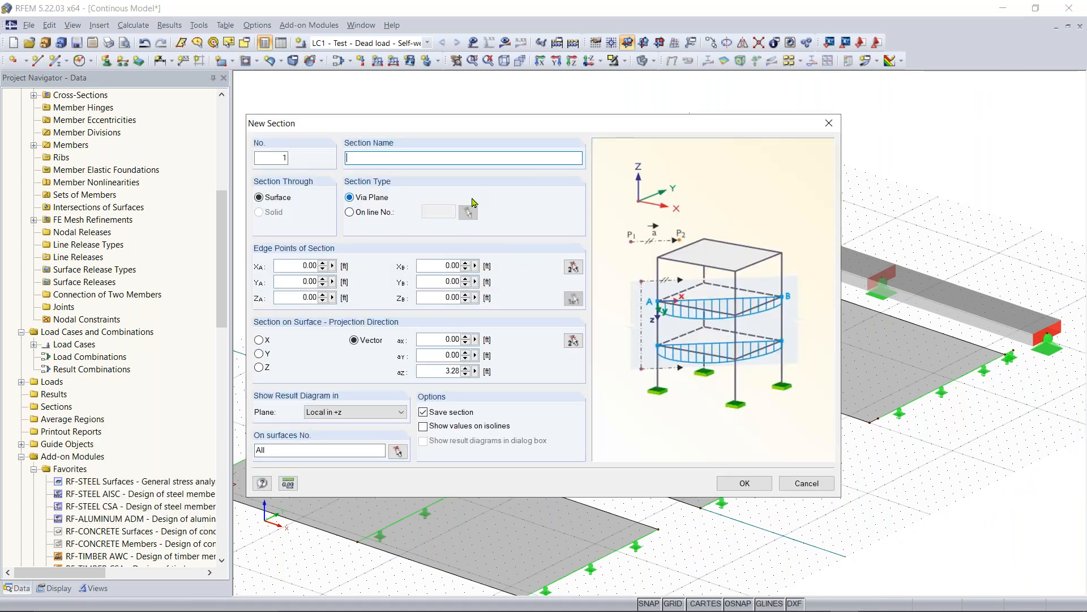
click(573, 340)
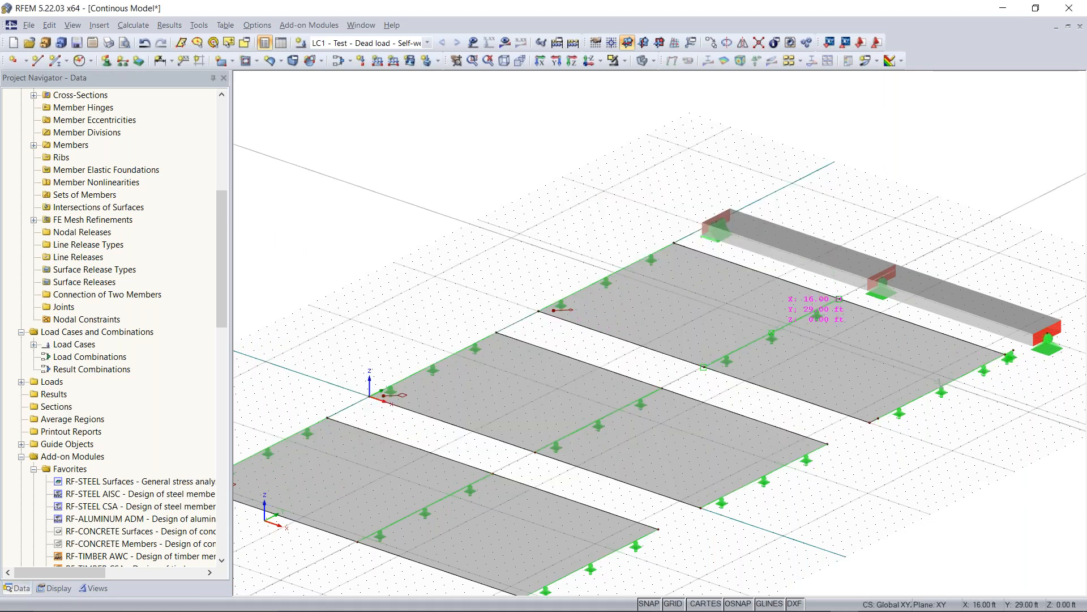
click(606, 277)
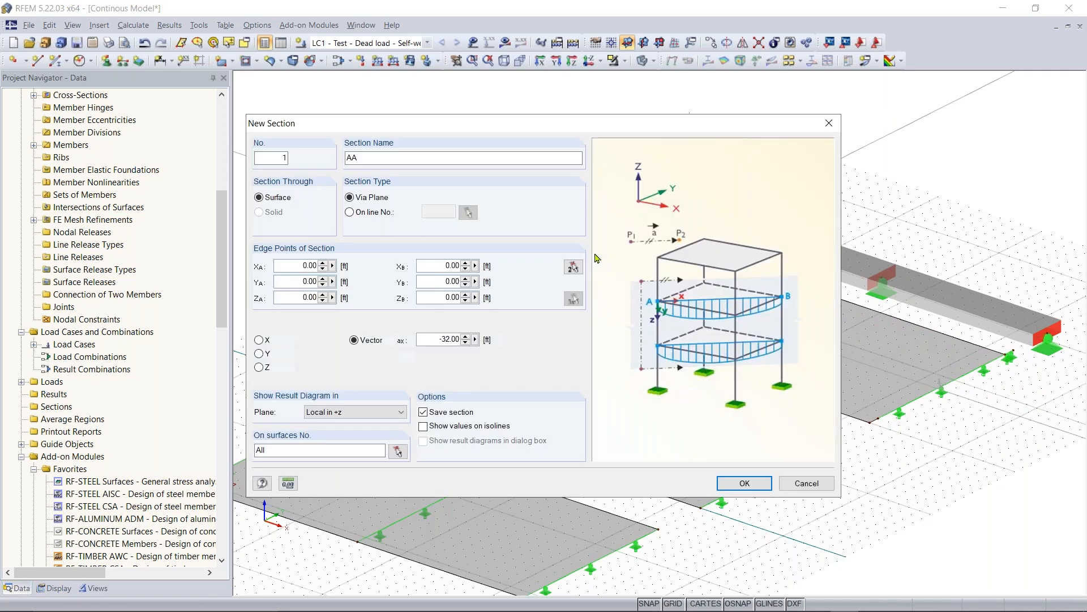
click(755, 485)
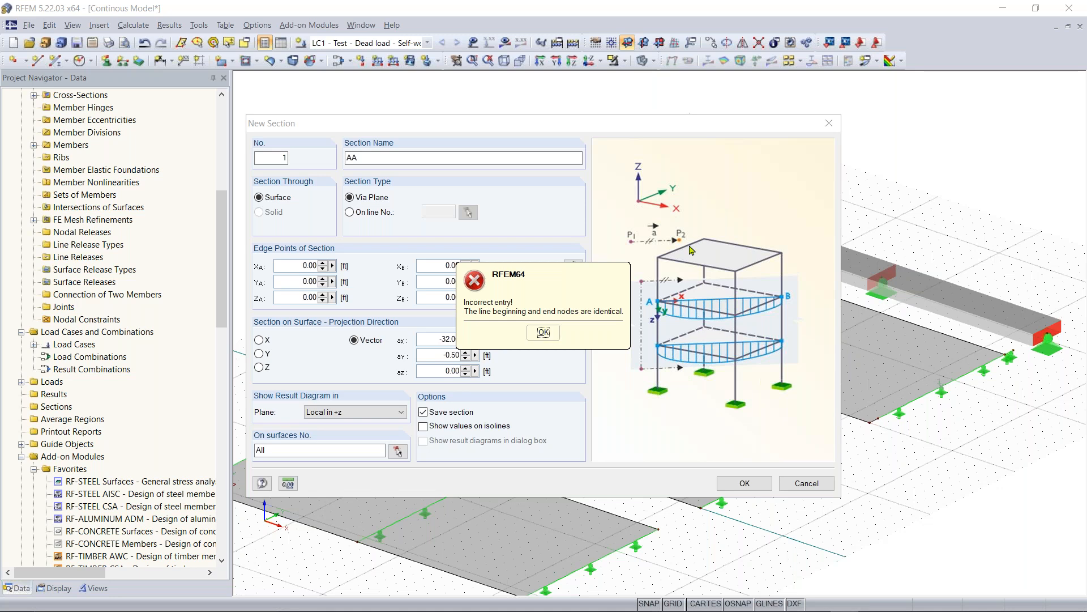
click(542, 333)
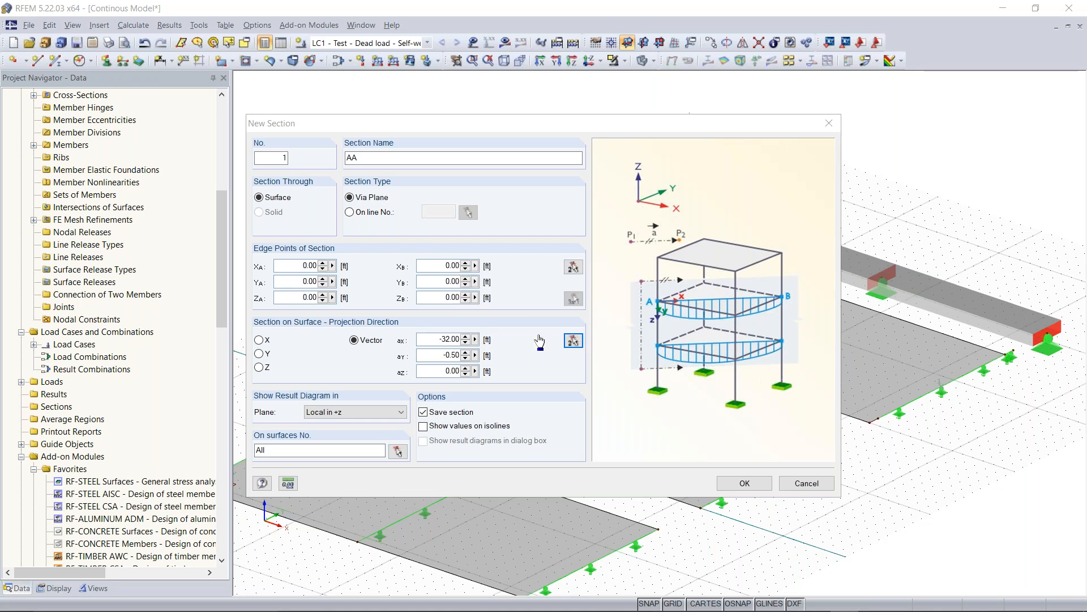
click(806, 483)
Delete the short supported line overhanging the end corner of the slab nearest the beam
middle_drag(948, 441, 614, 501)
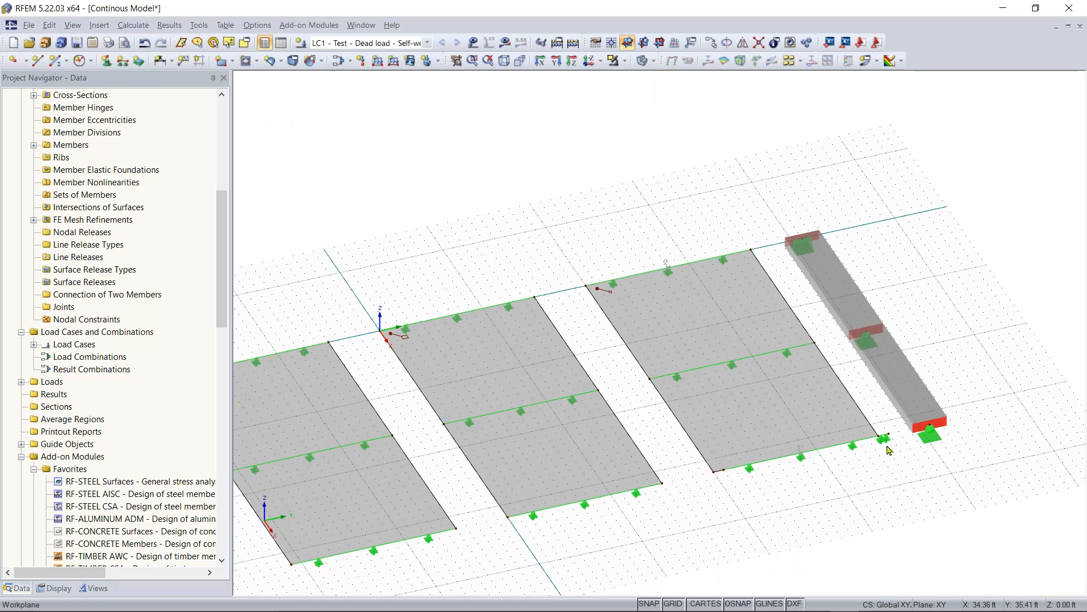
scroll(875, 459, up, 3)
click(874, 459)
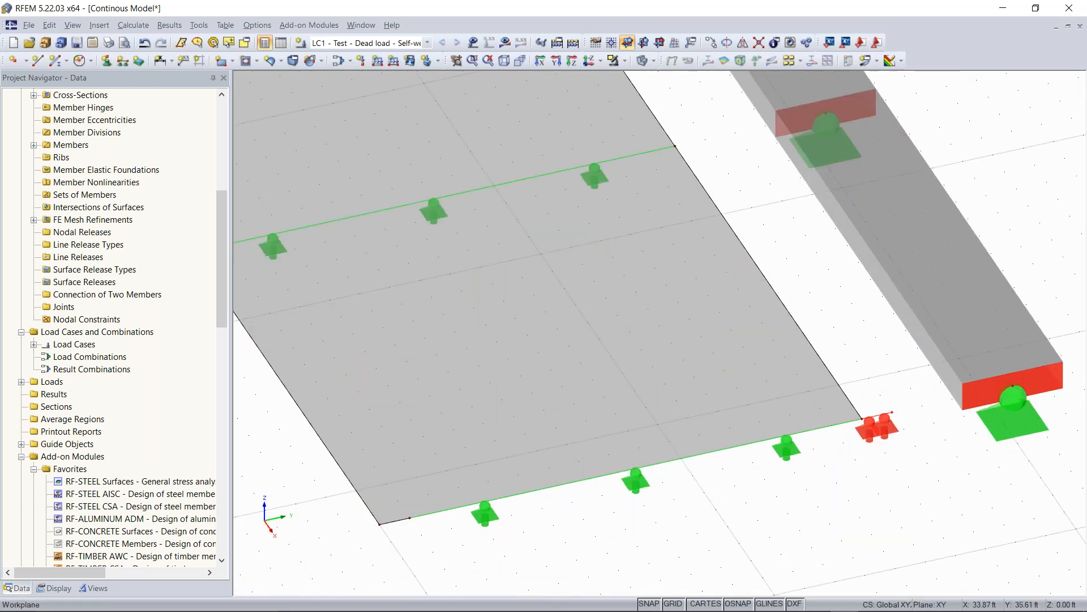
key(Delete)
Delete the line supports along the end edge of the slab nearest the beam, including those on its short corner segment
scroll(677, 511, down, 3)
middle_drag(607, 515, 721, 515)
scroll(700, 509, up, 3)
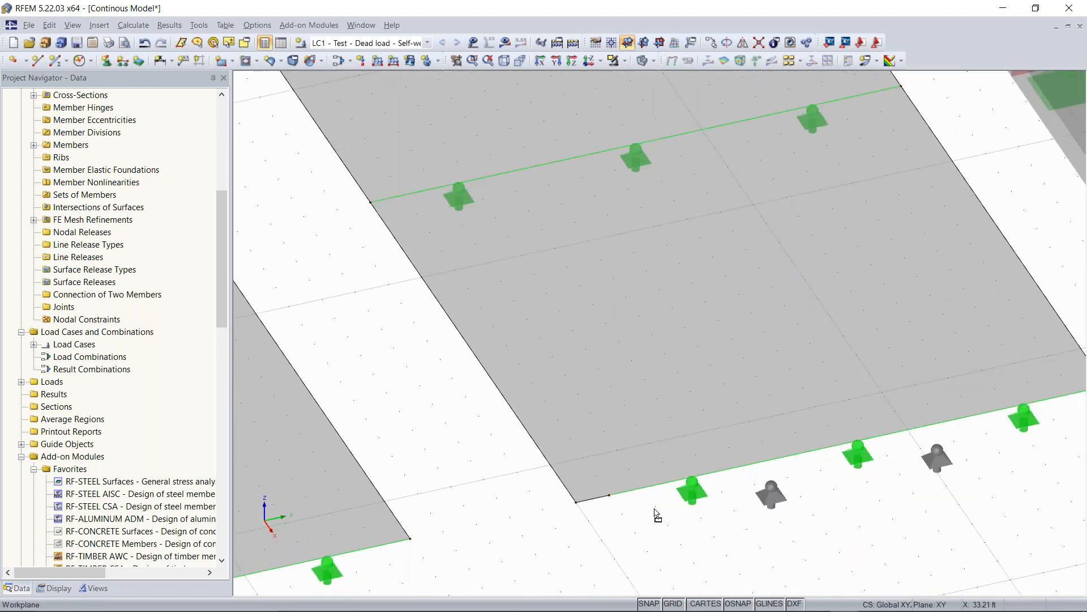
click(589, 508)
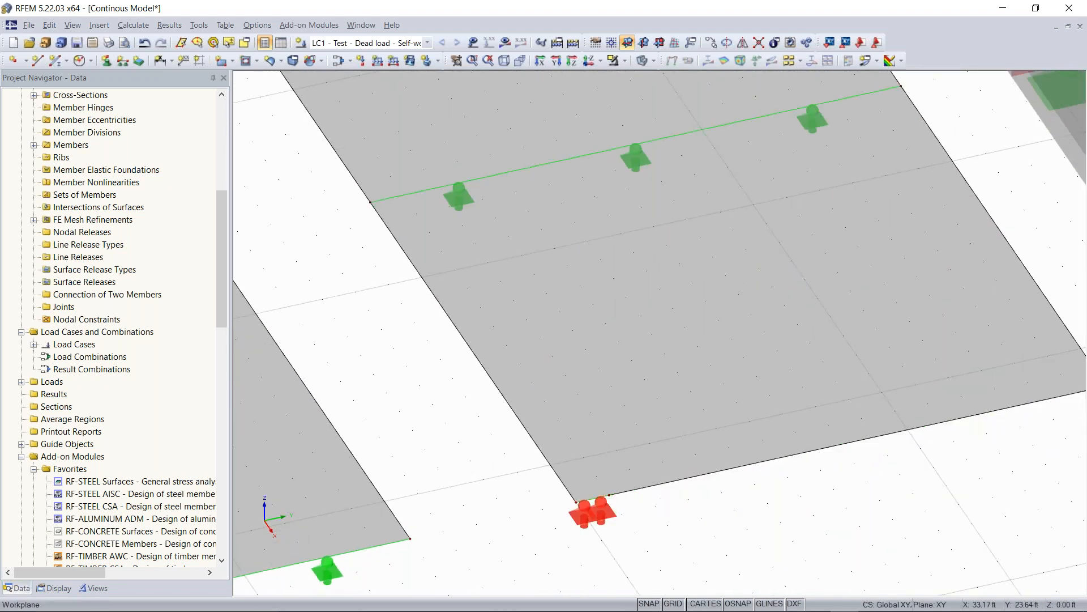
scroll(592, 510, down, 5)
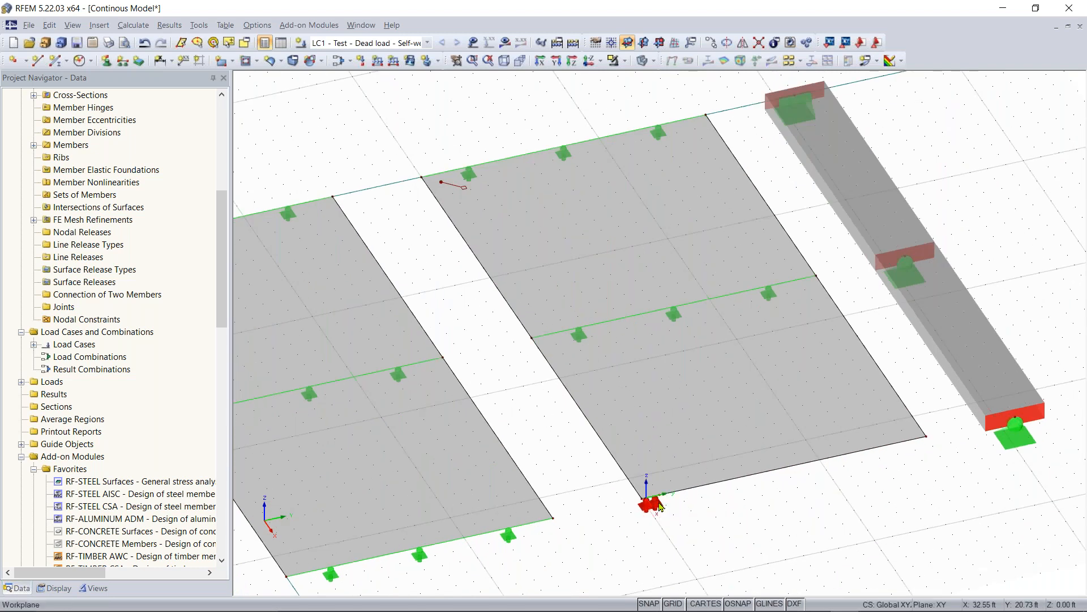
scroll(680, 492, up, 5)
scroll(683, 490, down, 4)
scroll(690, 430, up, 2)
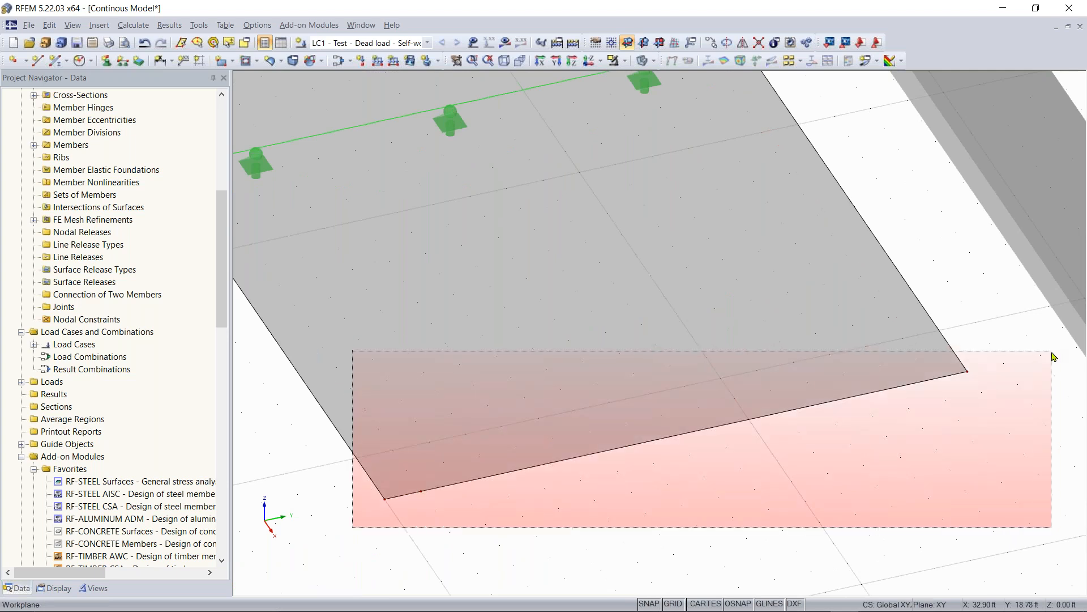
Assign a new Hinged line support to lines 10 and 27 forming that slab's end edge
click(748, 338)
click(130, 63)
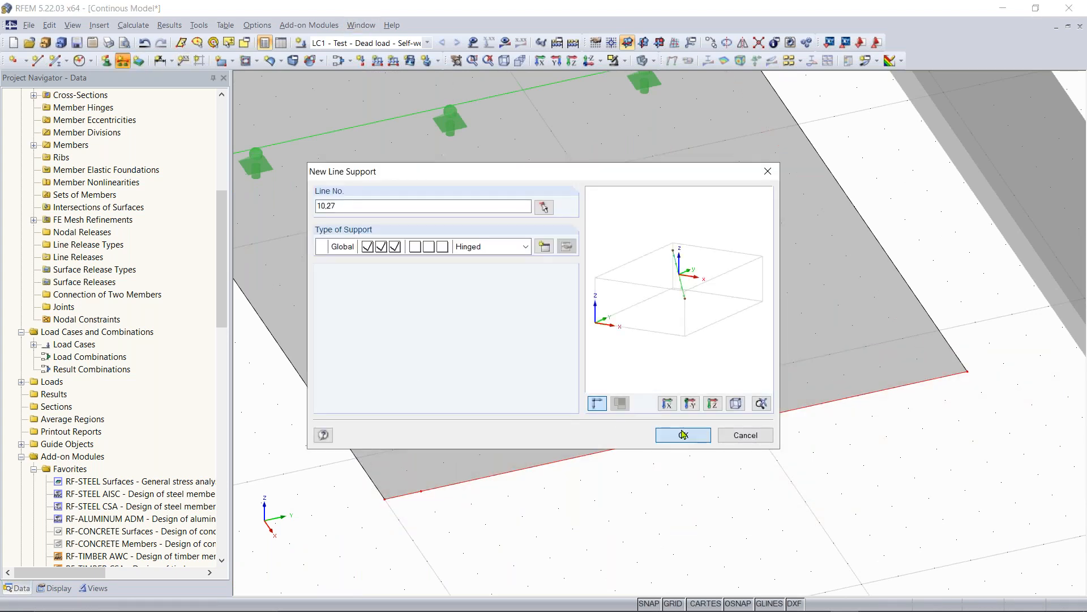
click(683, 436)
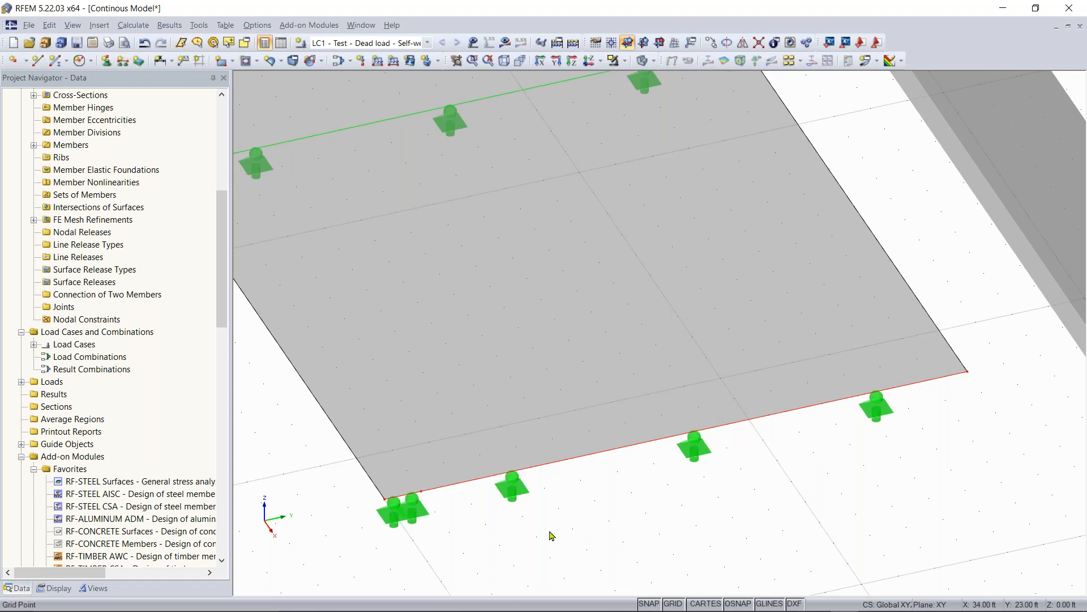
Examine which slab lines the model's line support is assigned to by highlighting its entry in the model data
scroll(488, 538, down, 5)
middle_drag(488, 538, 560, 416)
ctrl+middle_drag(560, 416, 719, 375)
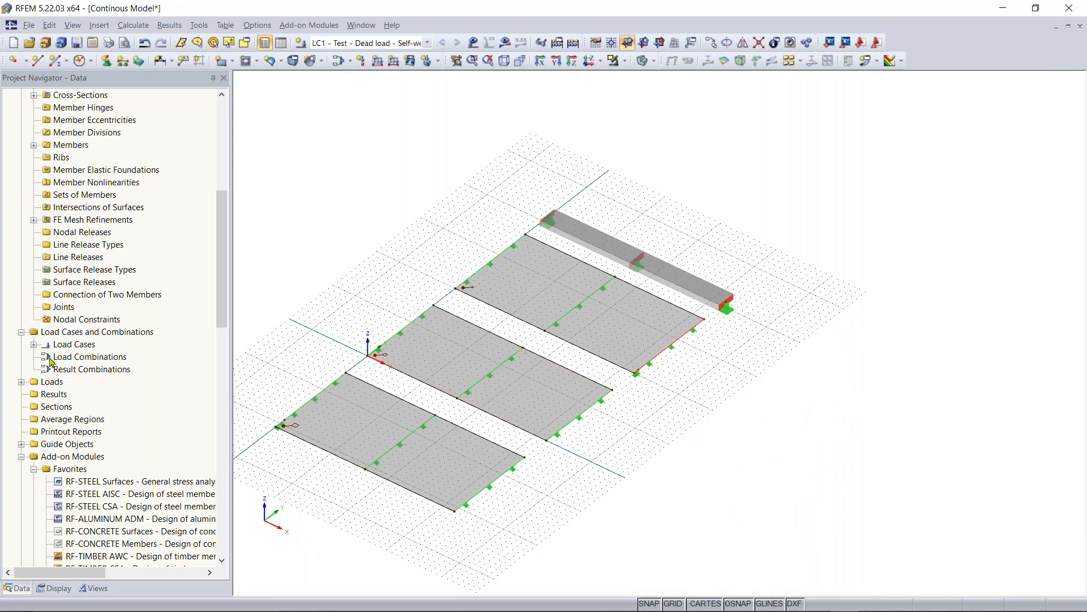
scroll(51, 361, up, 2)
scroll(51, 361, up, 6)
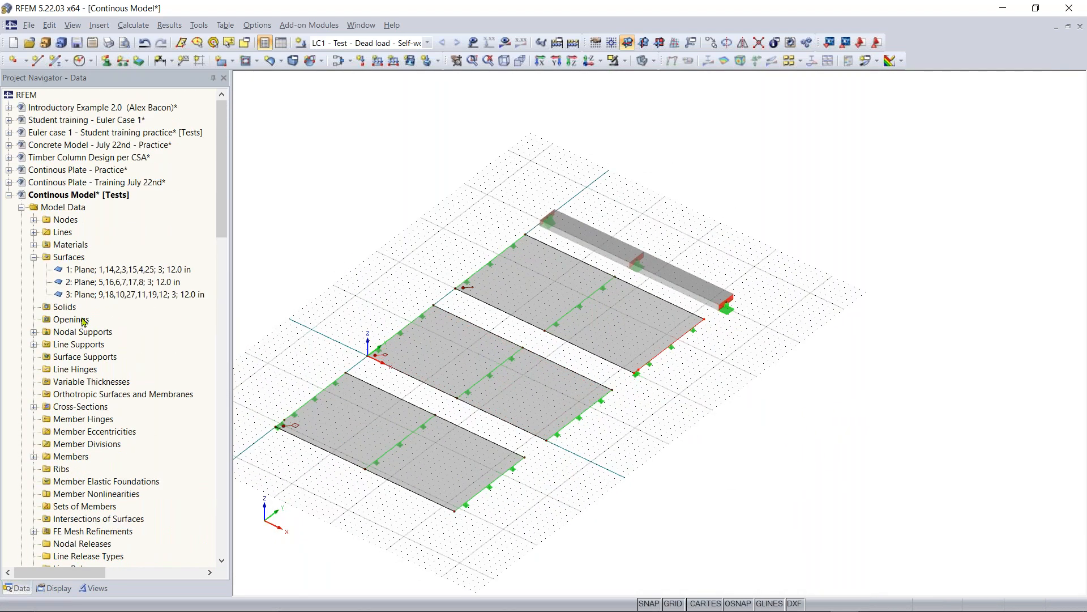
scroll(83, 321, down, 3)
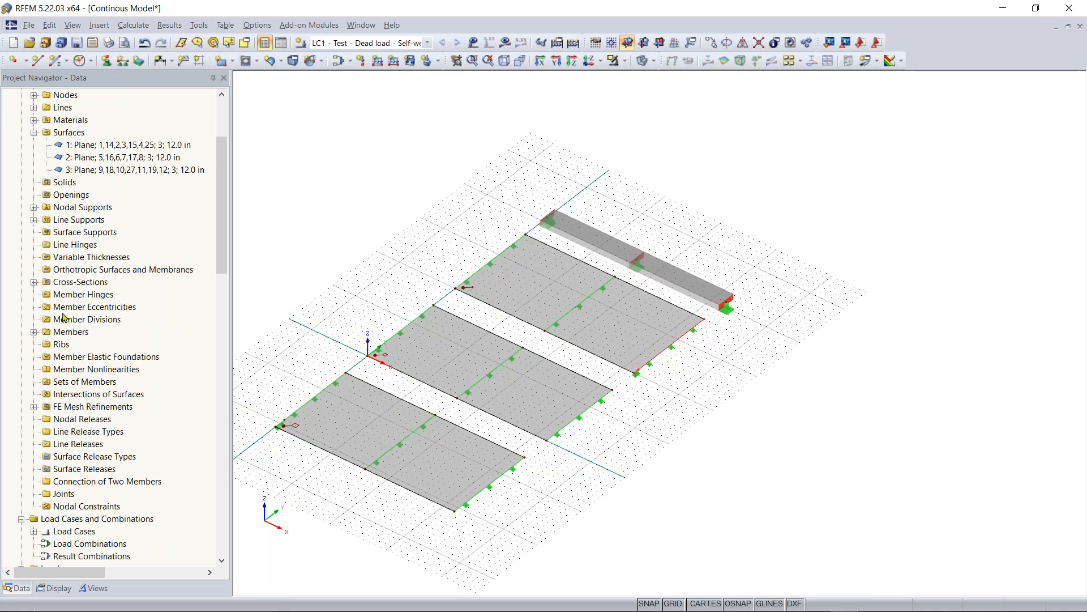
scroll(64, 318, up, 1)
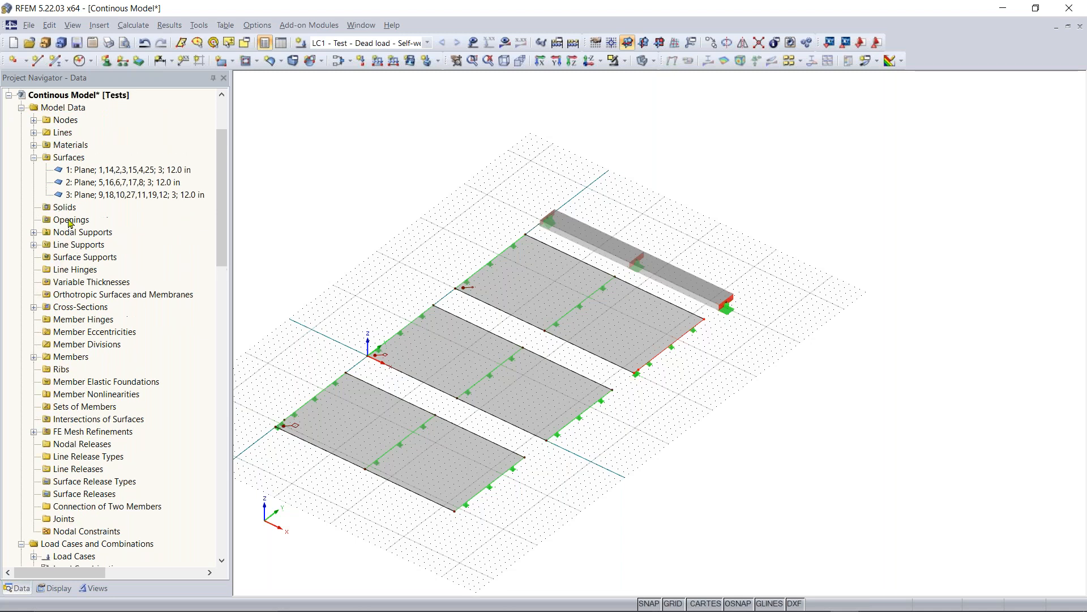
click(34, 245)
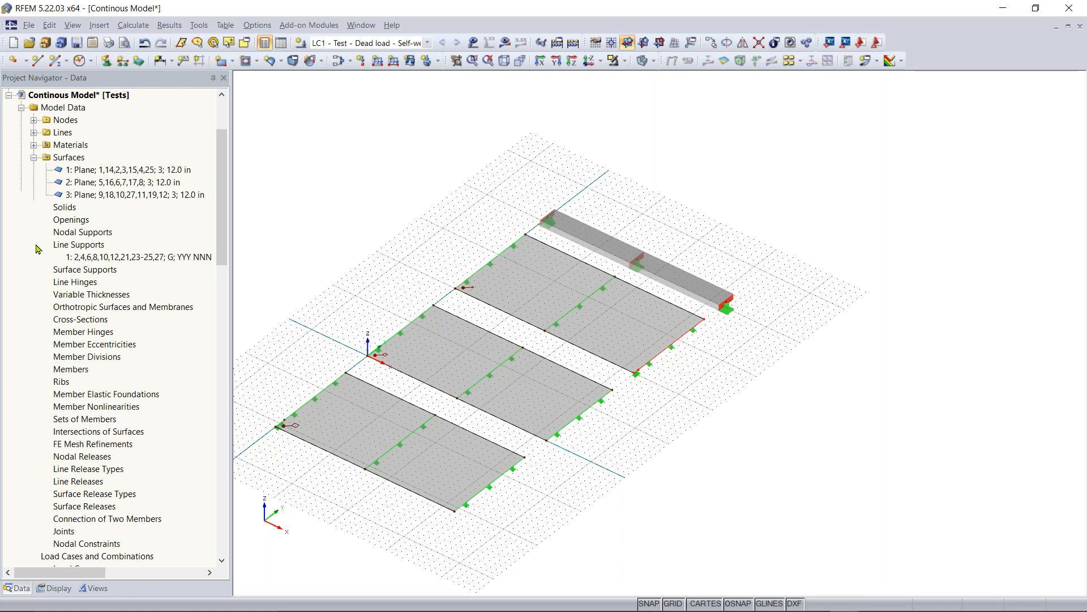
click(89, 258)
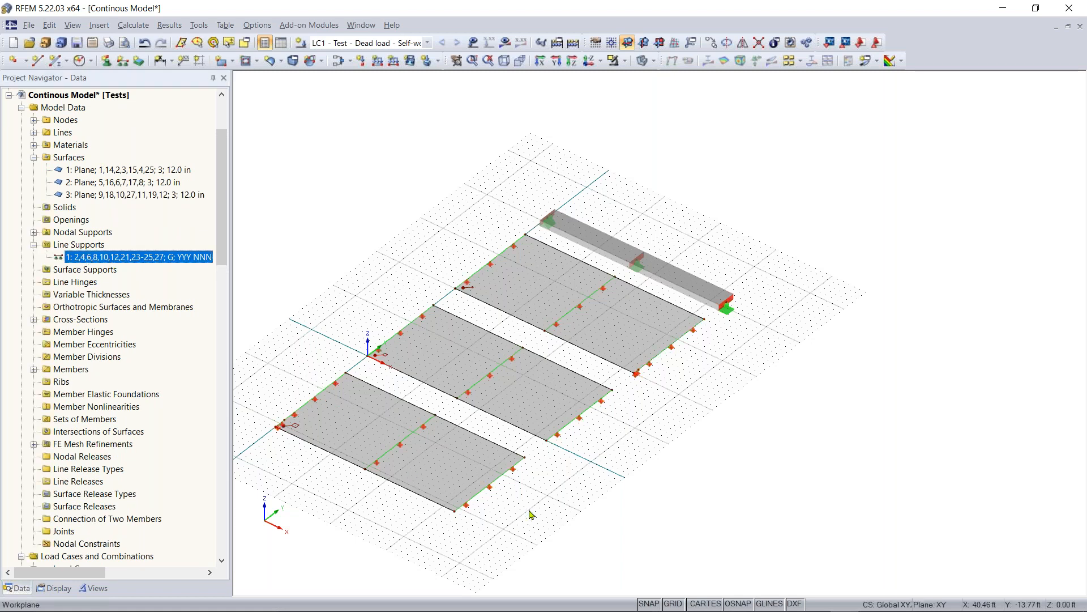
scroll(504, 515, up, 4)
click(596, 494)
Hide the line supports in the model display
click(55, 588)
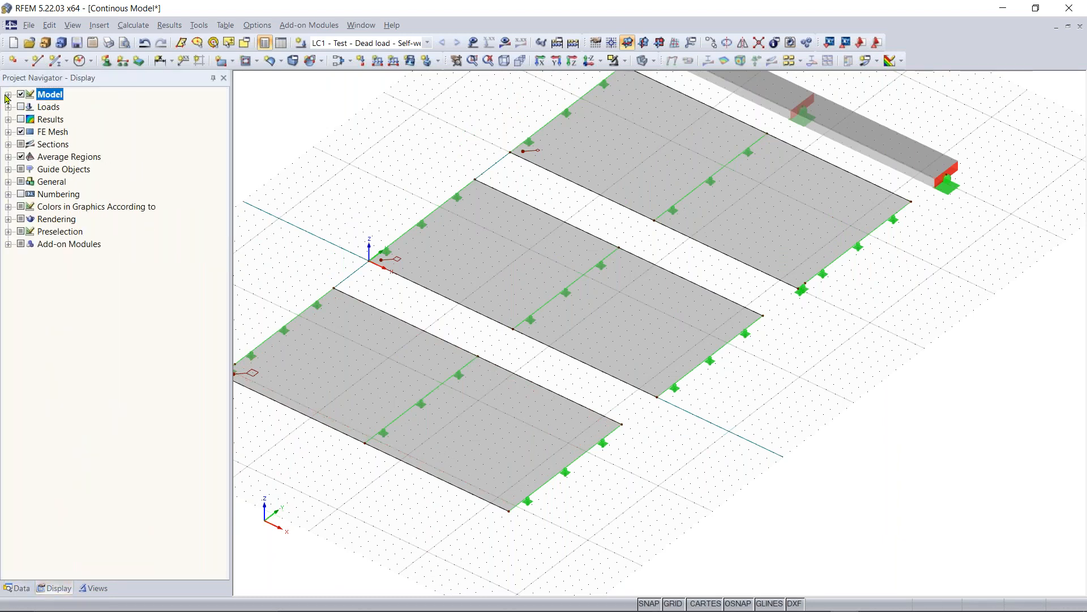
click(8, 95)
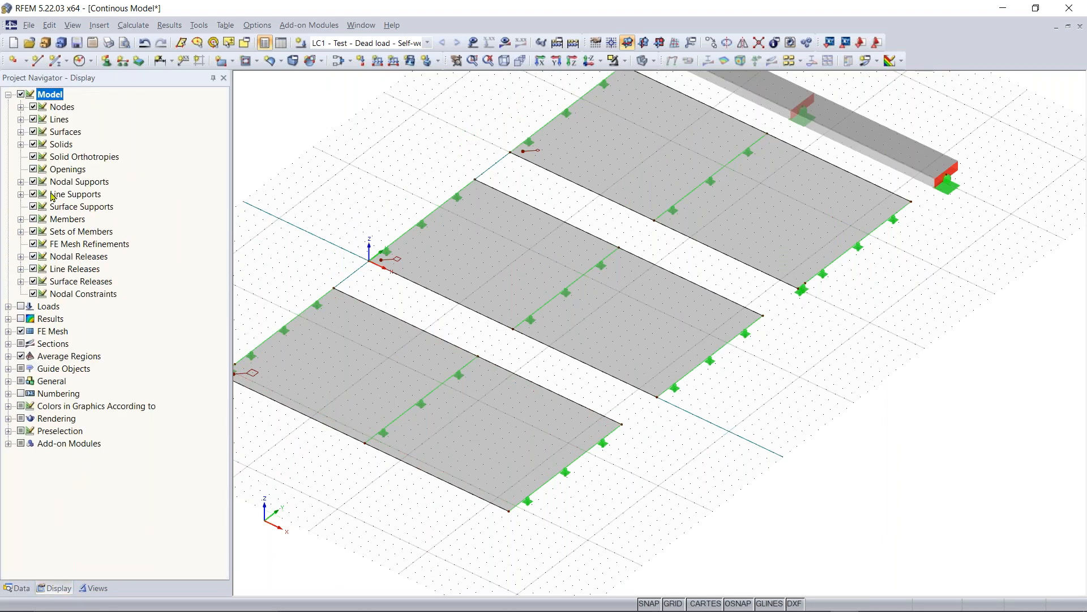
click(32, 194)
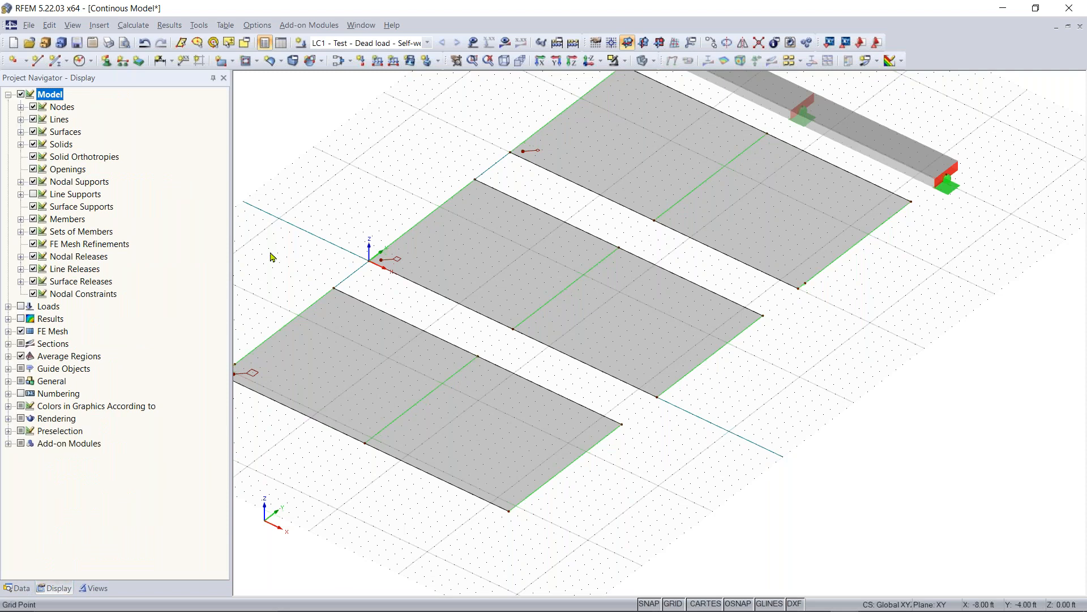
scroll(257, 252, down, 1)
scroll(340, 238, up, 2)
middle_drag(277, 252, 371, 237)
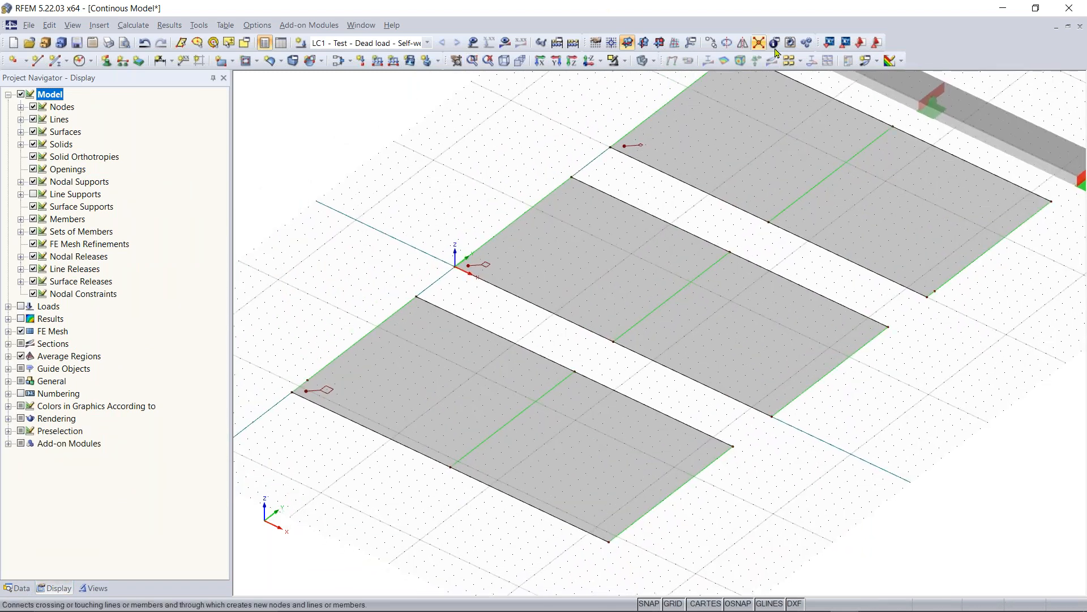
Start a new section and pick its projection vector as -32, 1, 0 ft between the end edges of the slab farthest from the beam
click(18, 589)
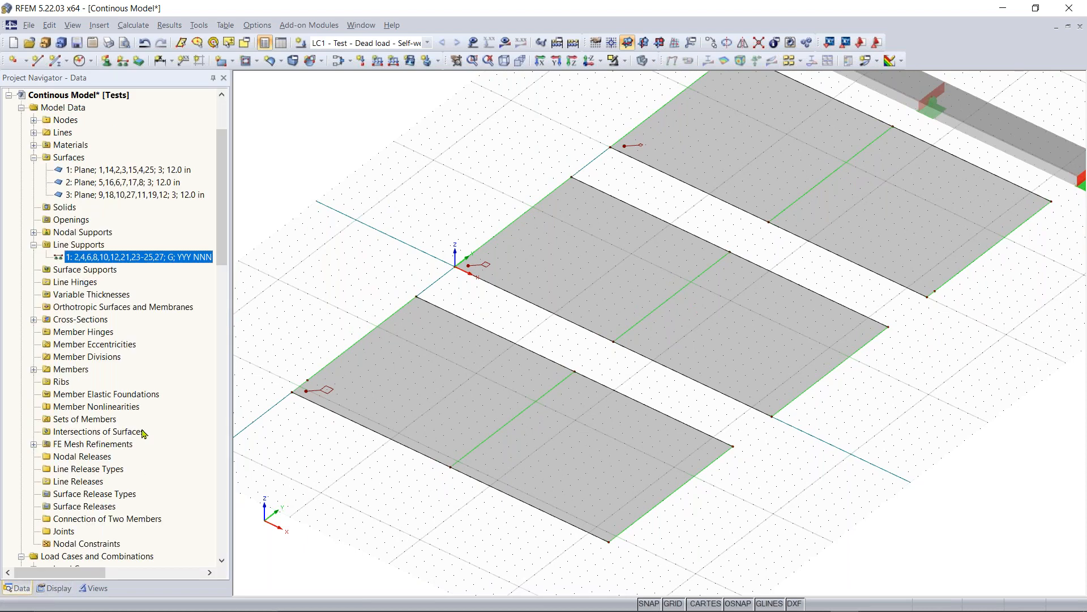
scroll(55, 391, down, 7)
click(55, 383)
right_click(56, 382)
click(96, 406)
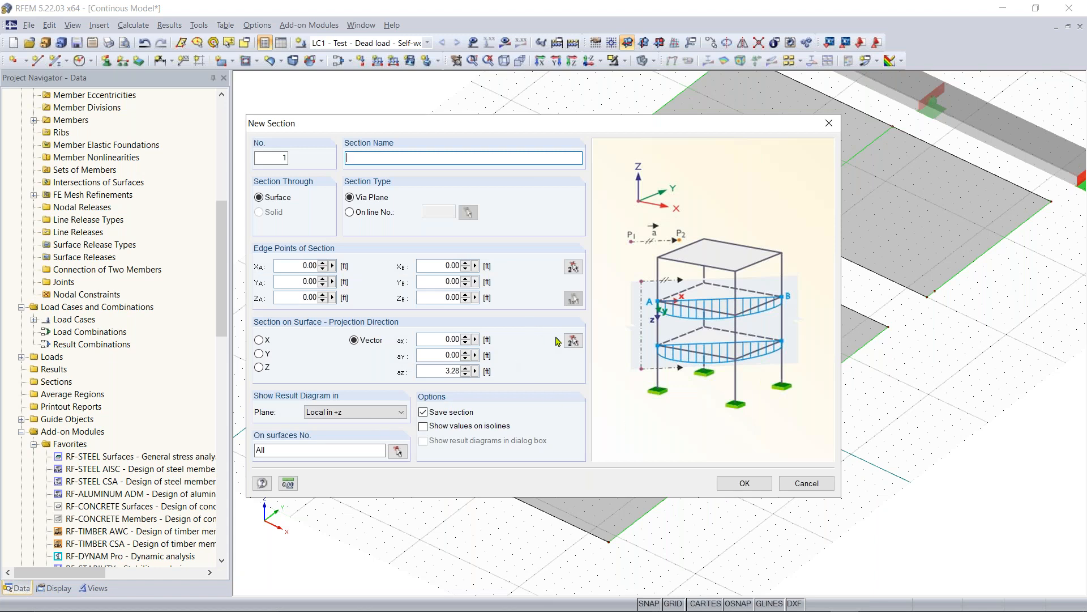
click(573, 340)
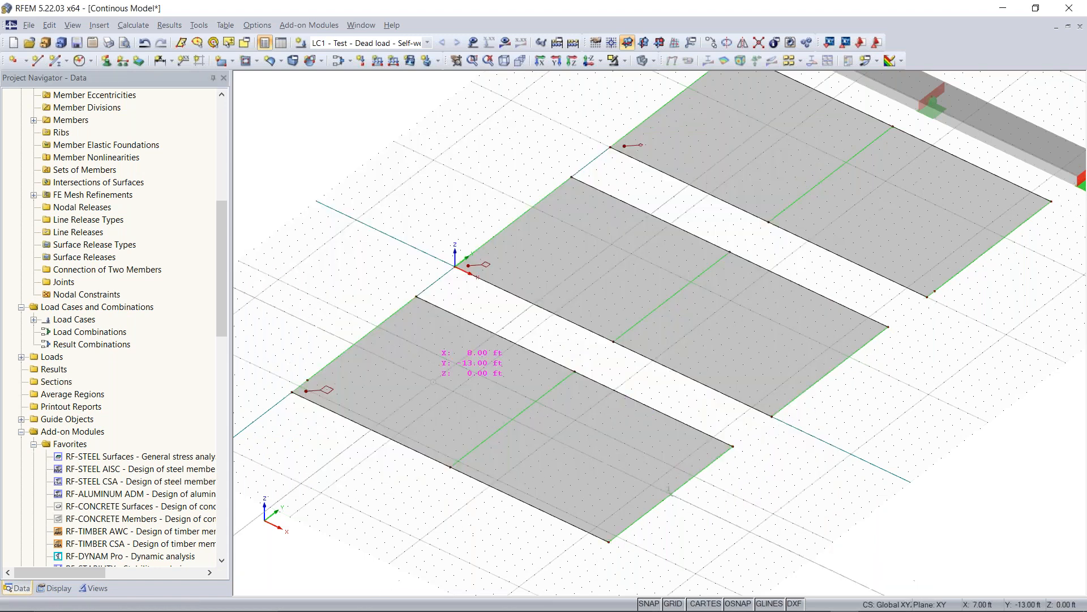
click(361, 338)
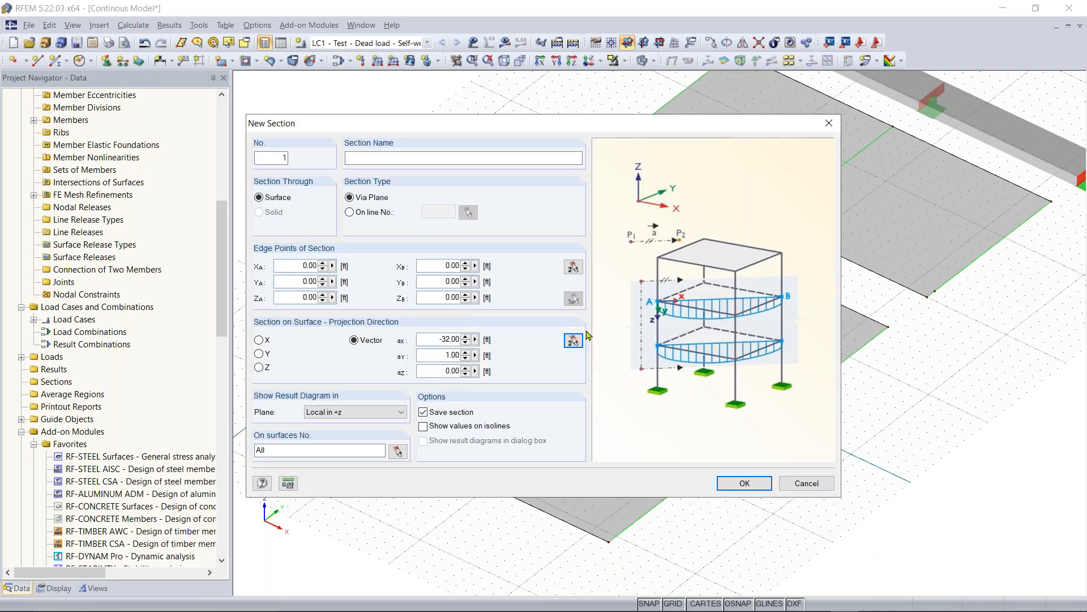
Try to save section AA with edge points 32, -13, 0 ft and 0, -12, 0 ft on the farthest slab, then discard it
click(573, 267)
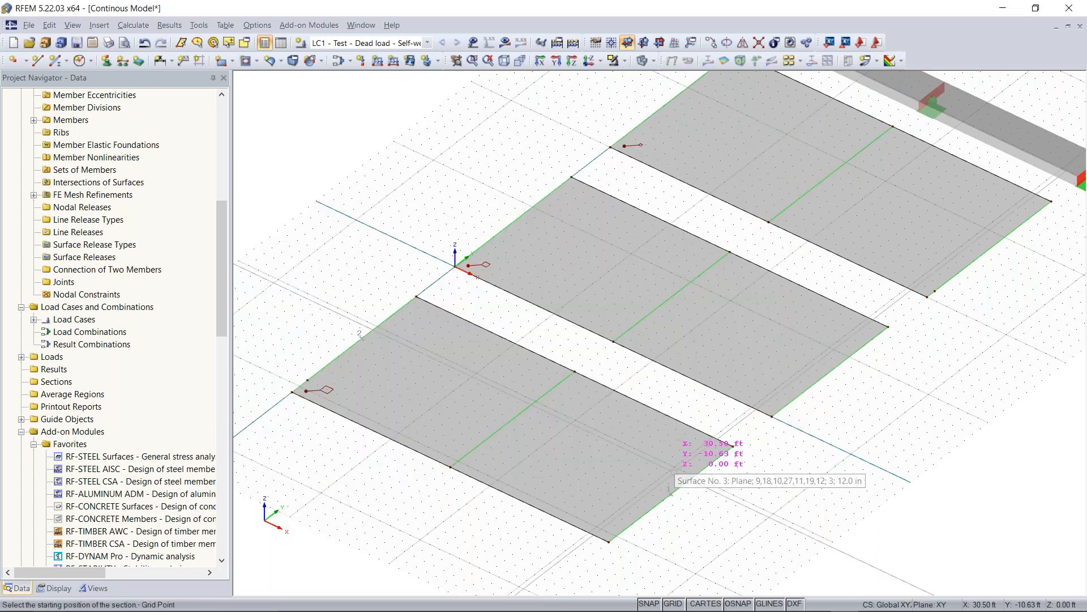
click(669, 489)
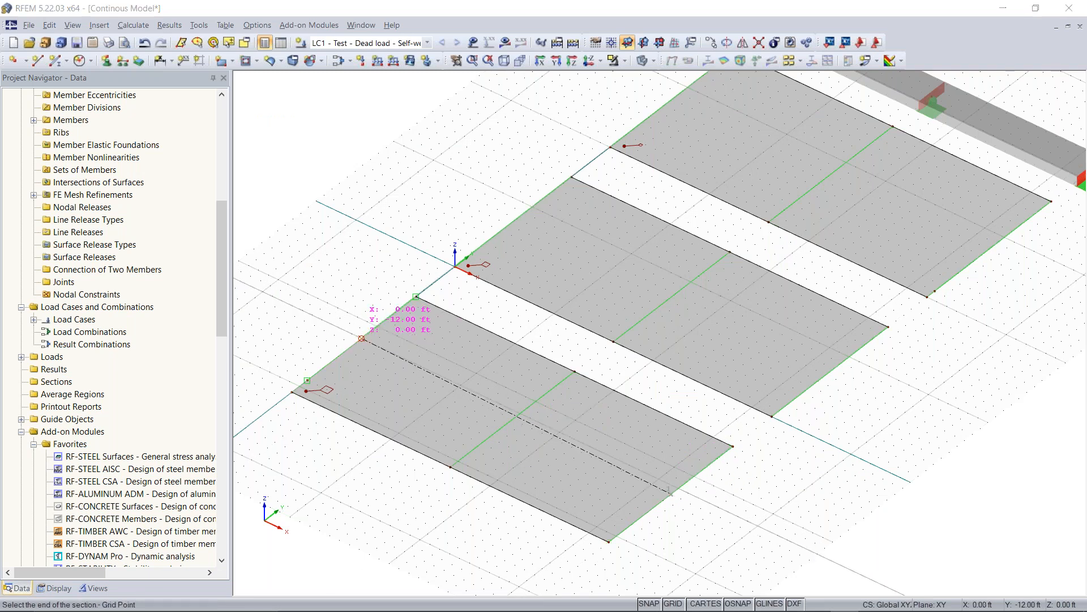
click(362, 338)
click(745, 485)
click(543, 332)
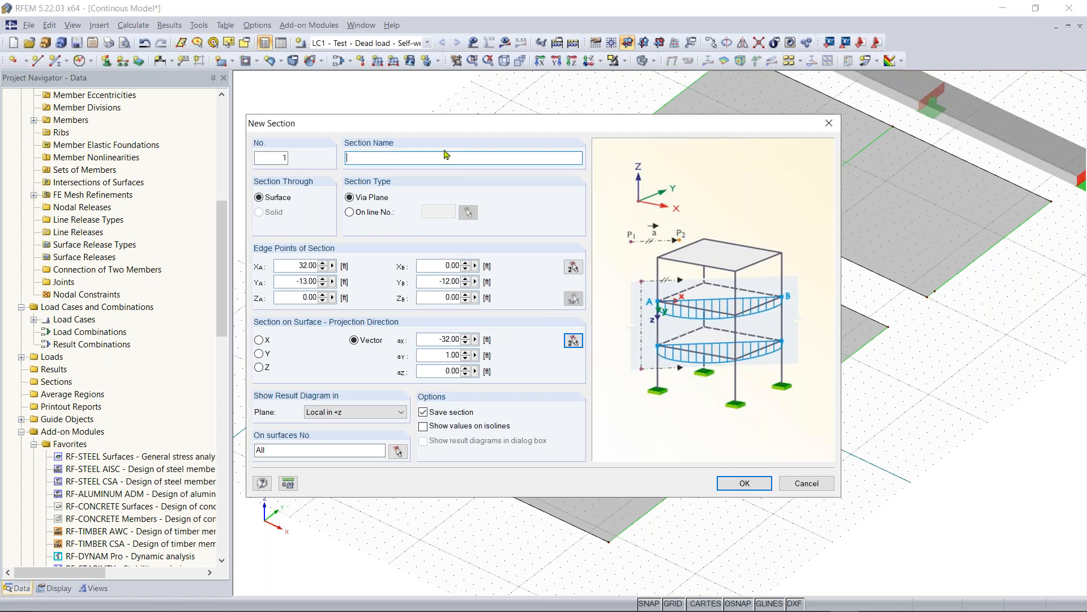
click(765, 484)
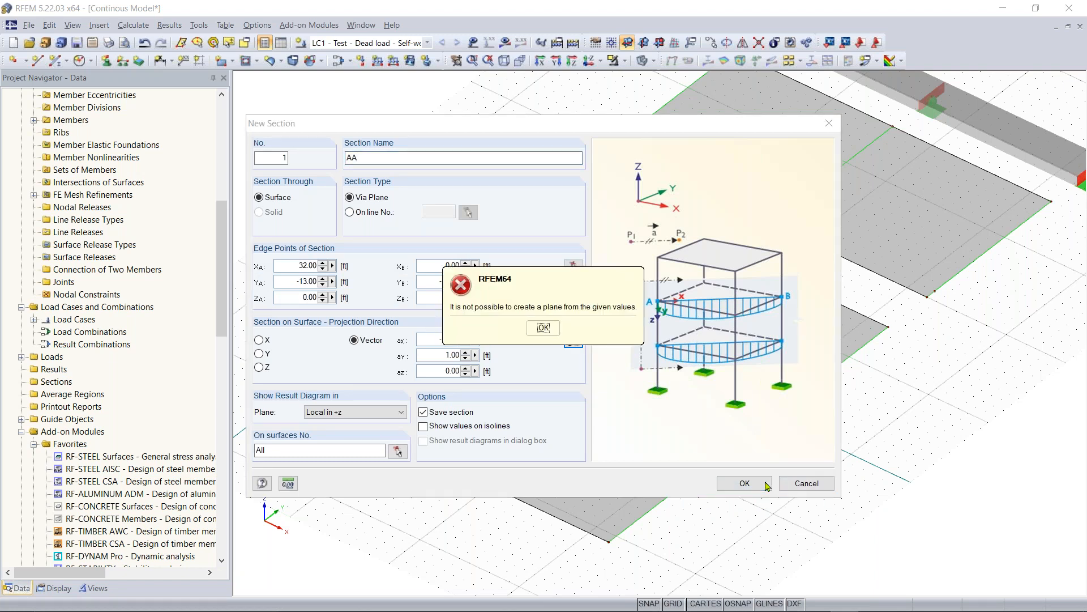
click(547, 330)
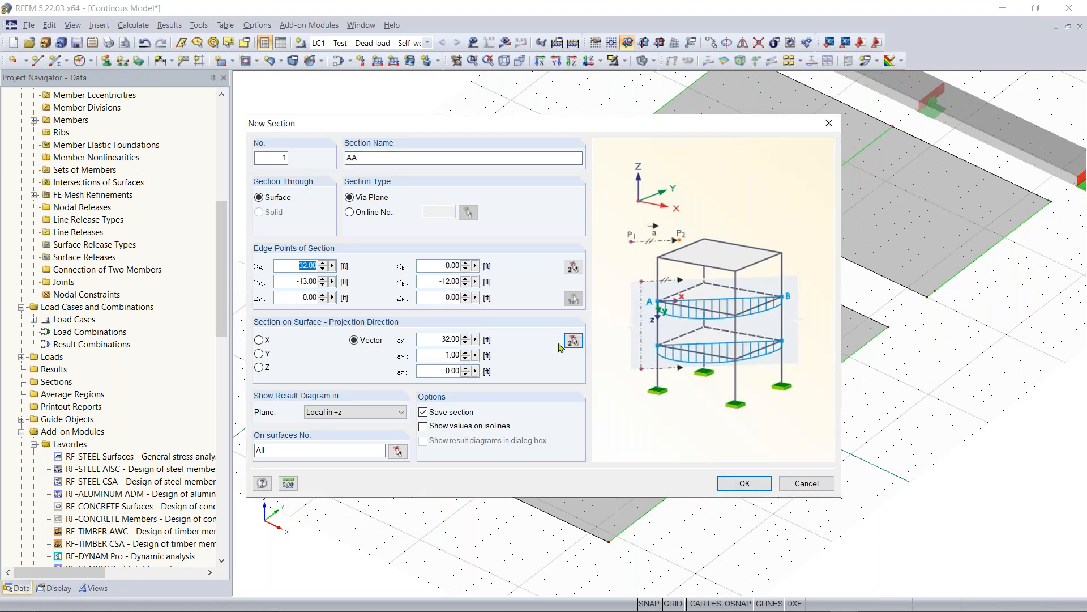
click(828, 123)
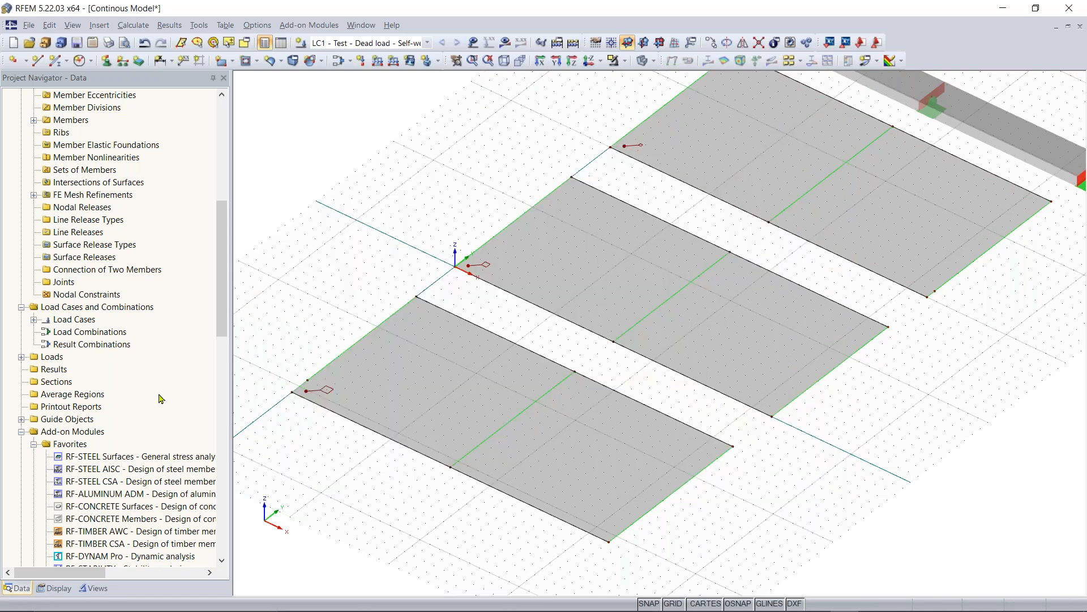
Create section AA across the slab farthest from the beam from 32, -13, 0 ft to 0, -12, 0 ft, keeping the default projection vector
right_click(56, 383)
click(86, 402)
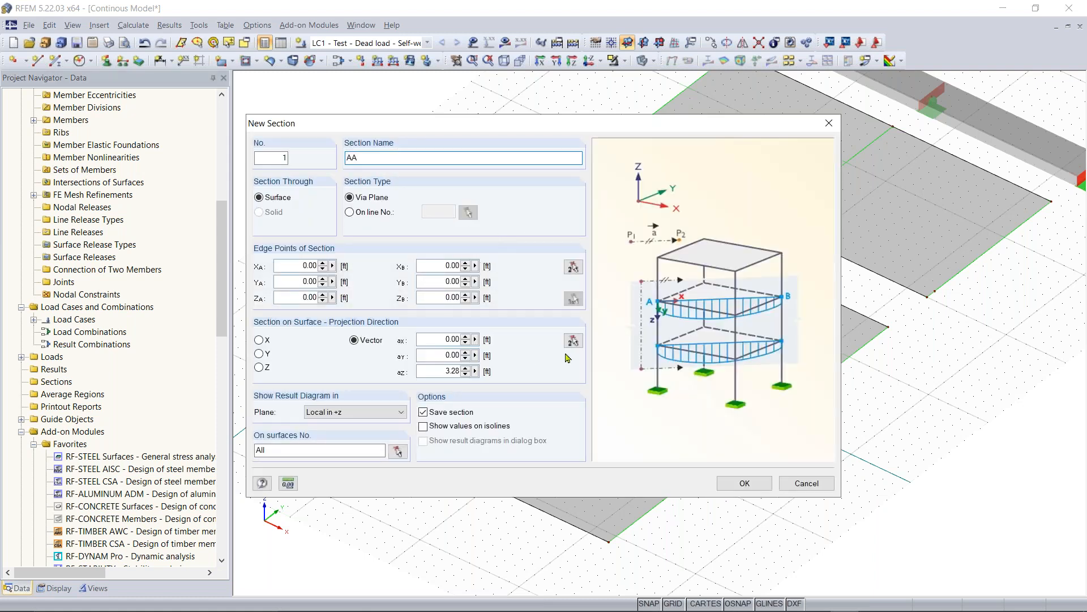
click(573, 266)
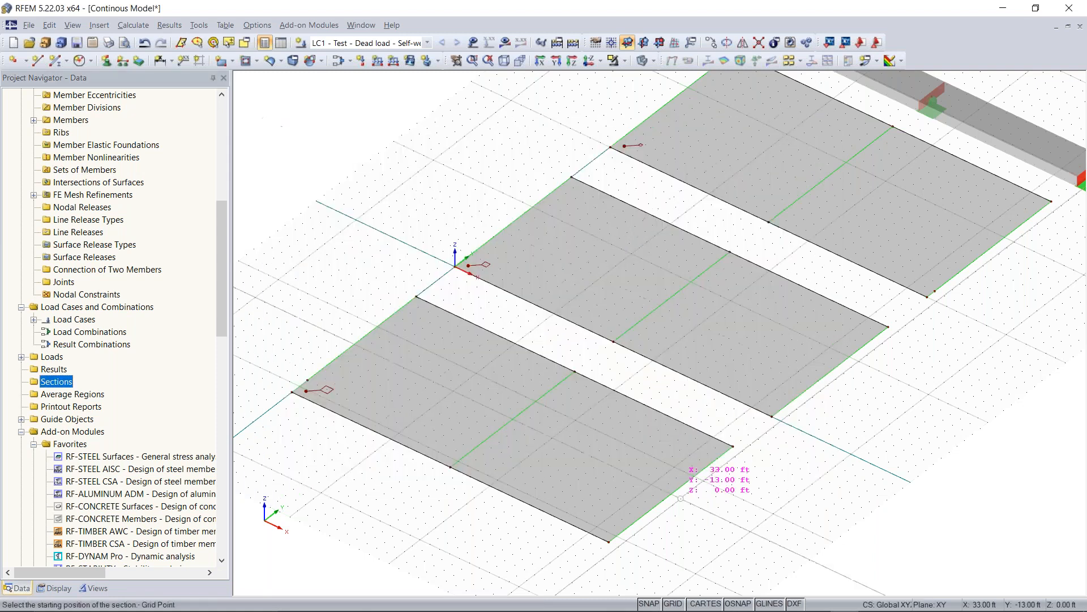
click(671, 494)
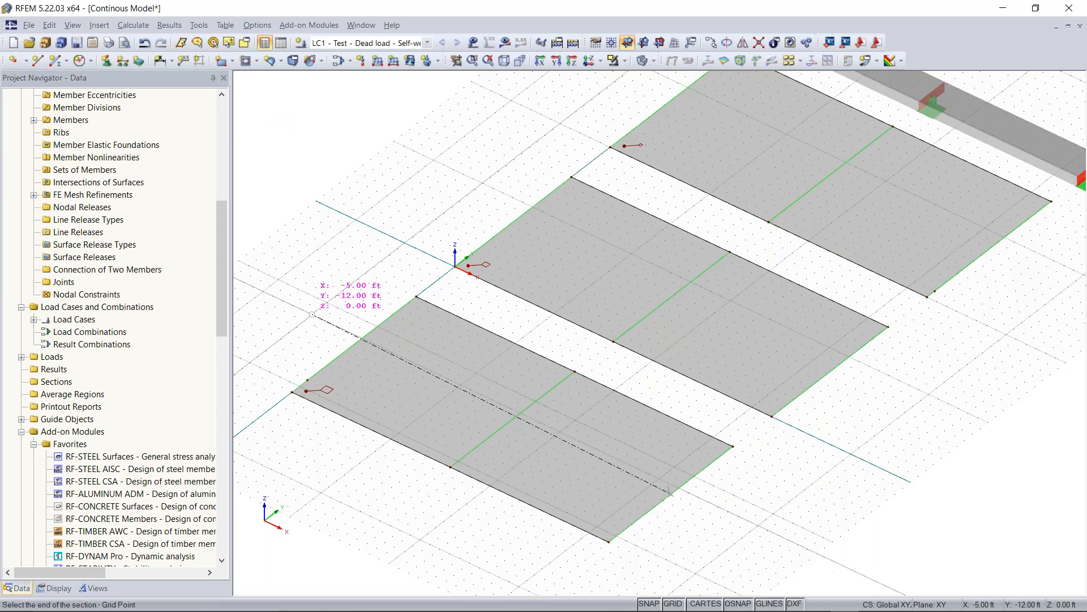
click(361, 338)
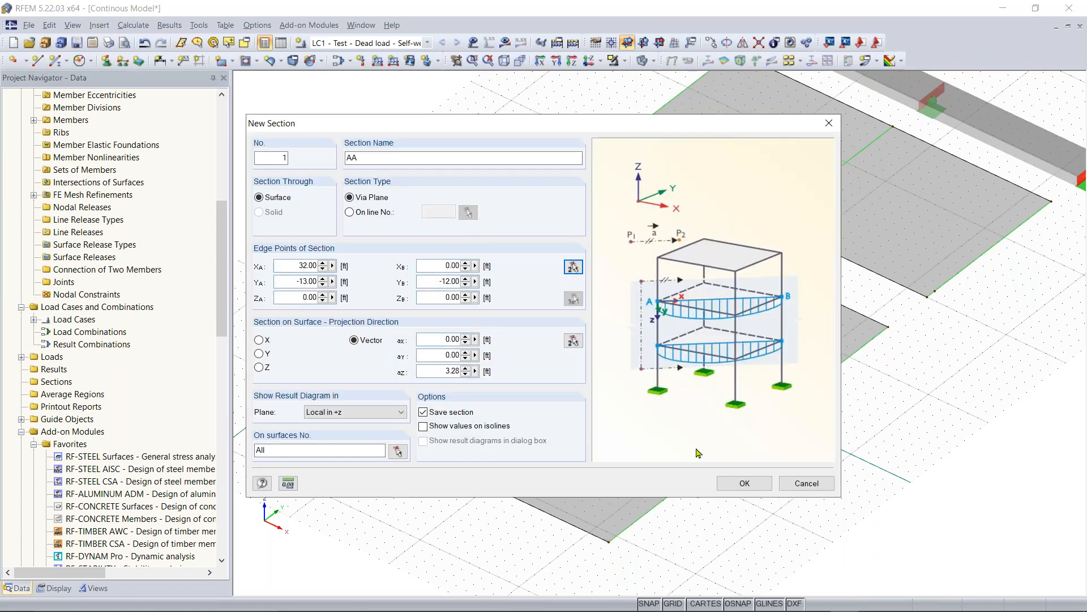
click(744, 484)
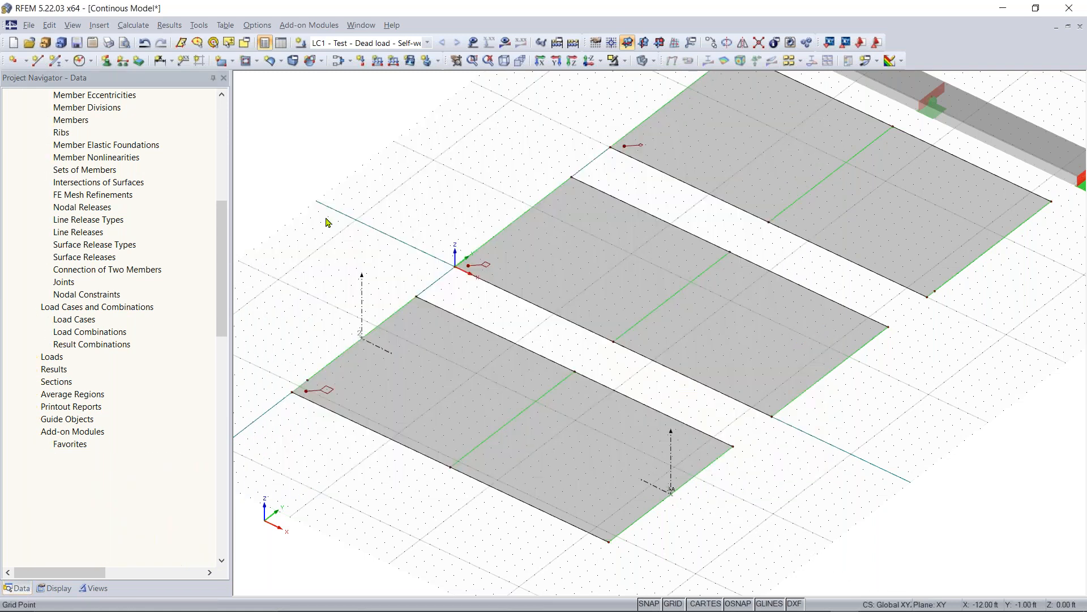
Show the line supports in the model display again and return to the model data
middle_drag(720, 482, 728, 449)
click(55, 588)
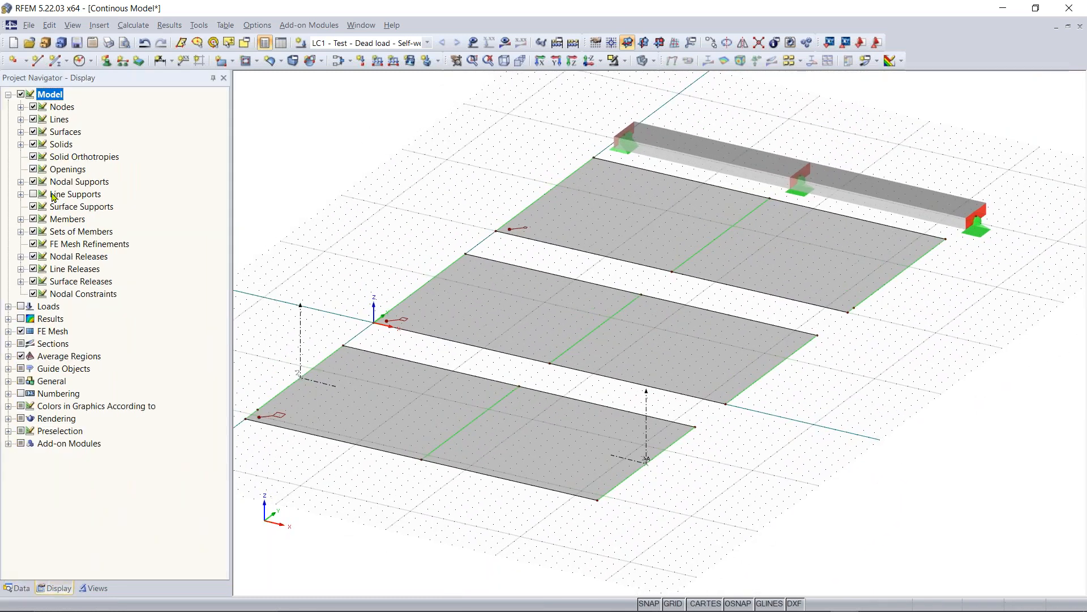
click(33, 194)
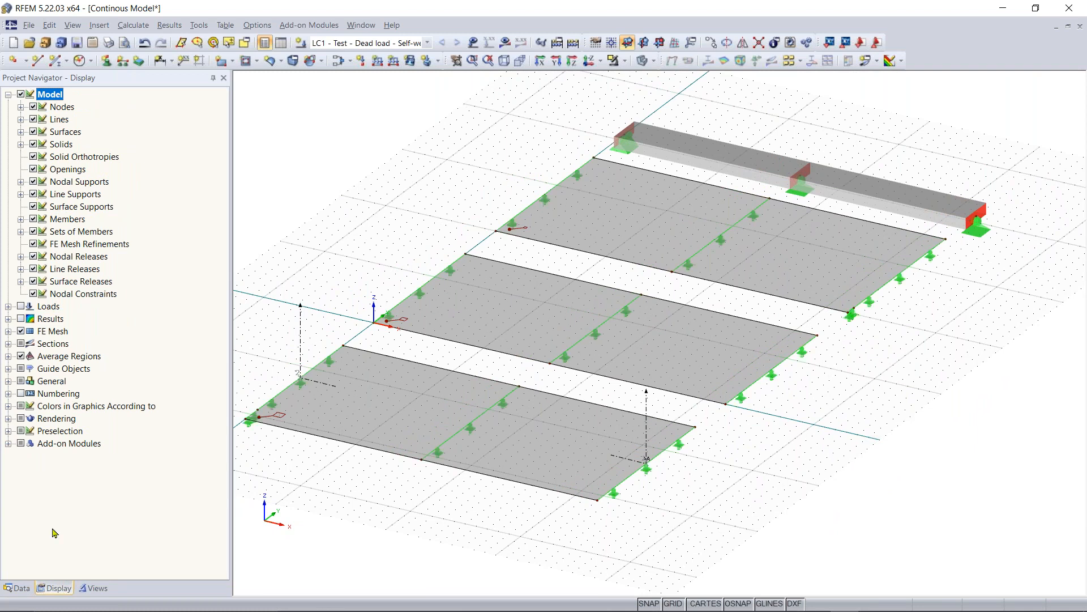
click(17, 588)
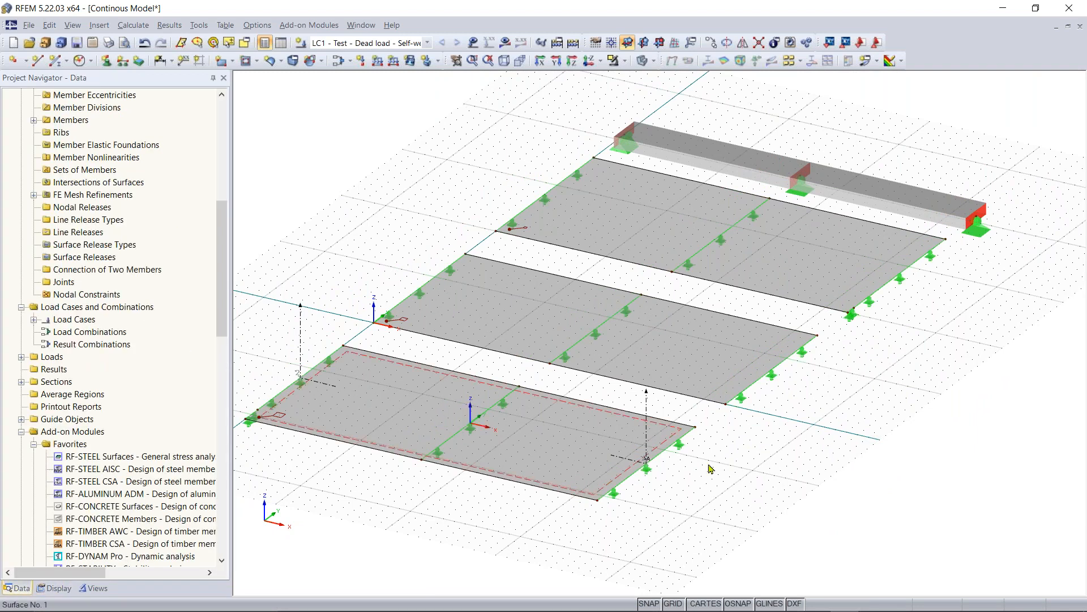
scroll(726, 466, down, 1)
middle_drag(725, 466, 725, 484)
scroll(326, 374, up, 2)
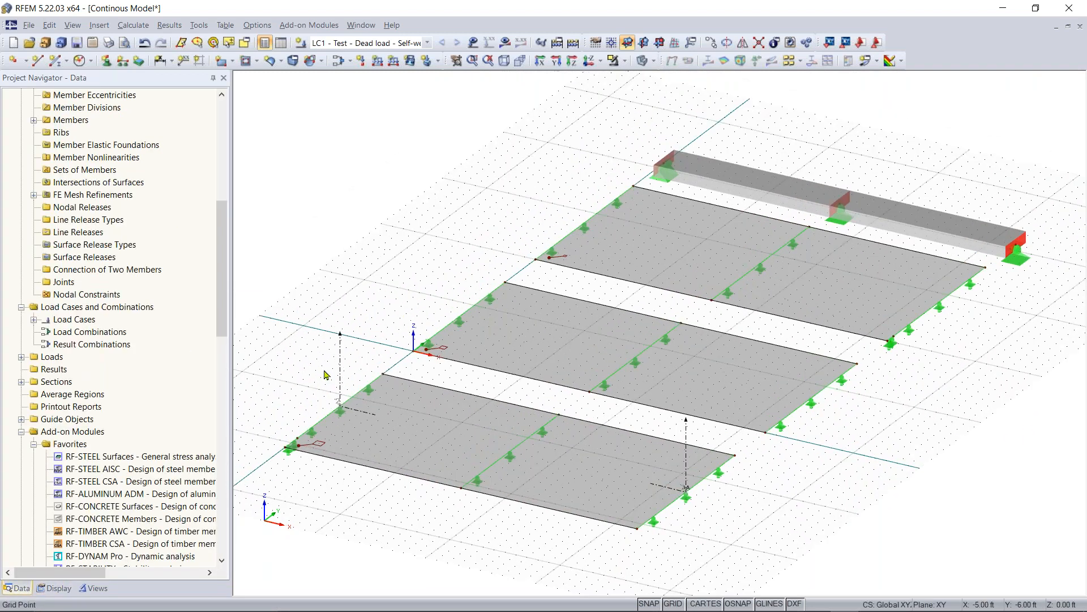
scroll(329, 378, up, 1)
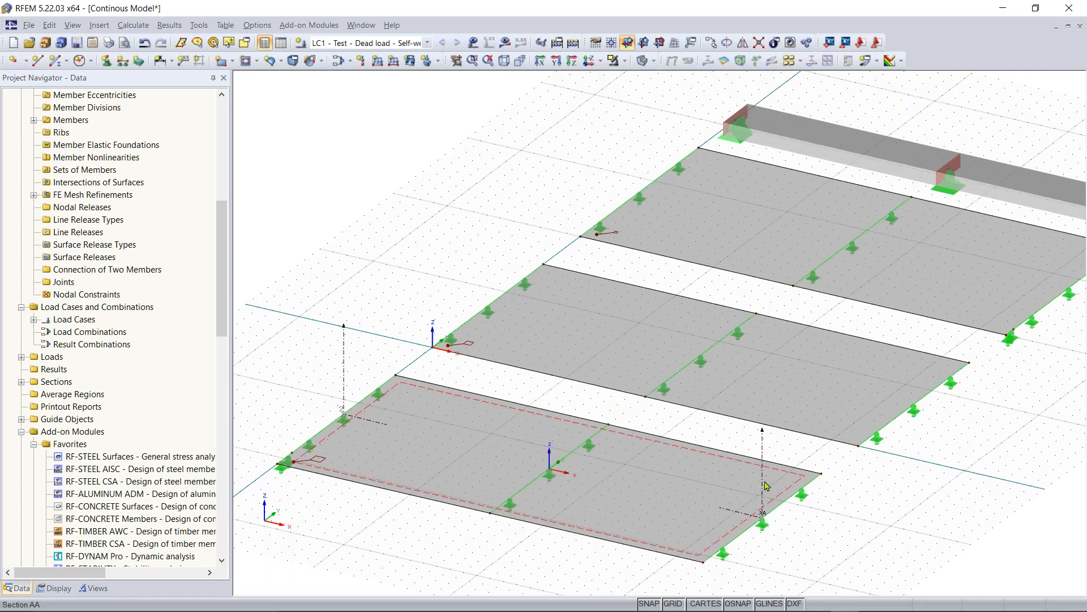
scroll(852, 512, down, 2)
middle_drag(839, 511, 730, 513)
ctrl+middle_drag(730, 513, 776, 521)
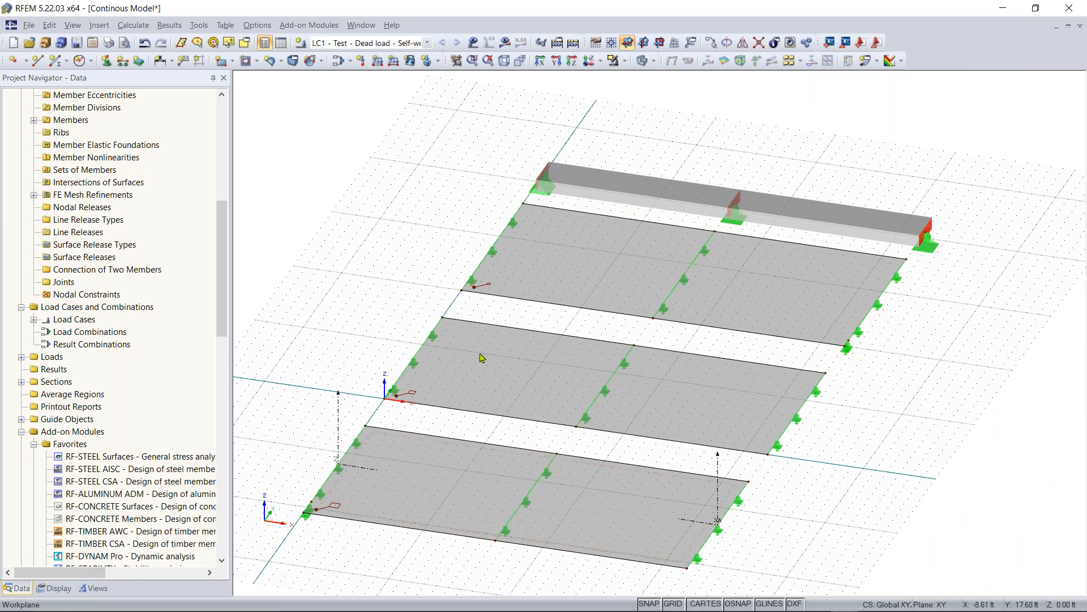
ctrl+middle_drag(458, 338, 377, 373)
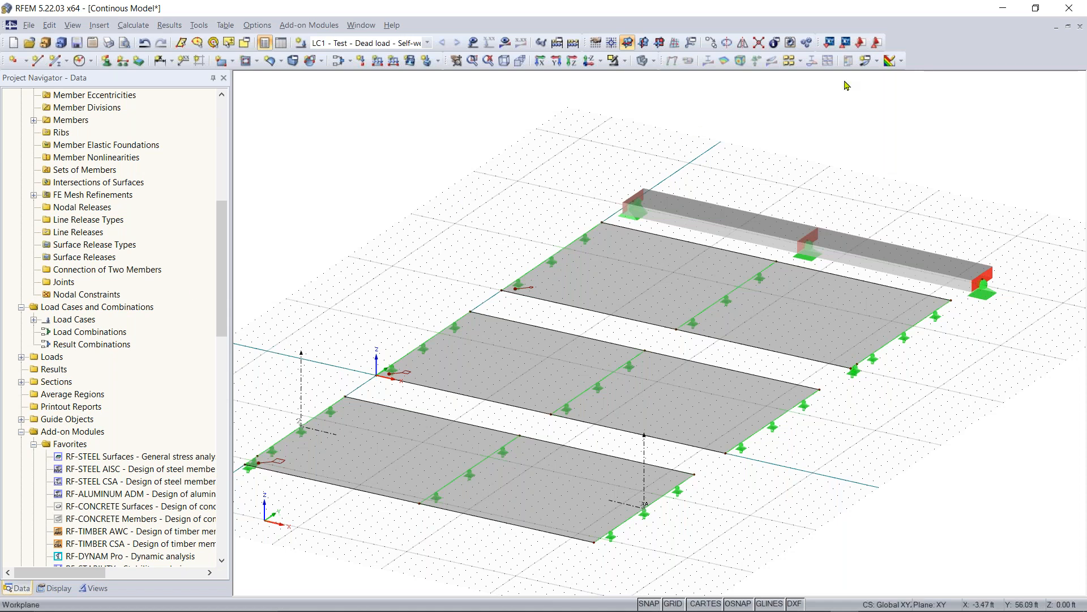
click(866, 60)
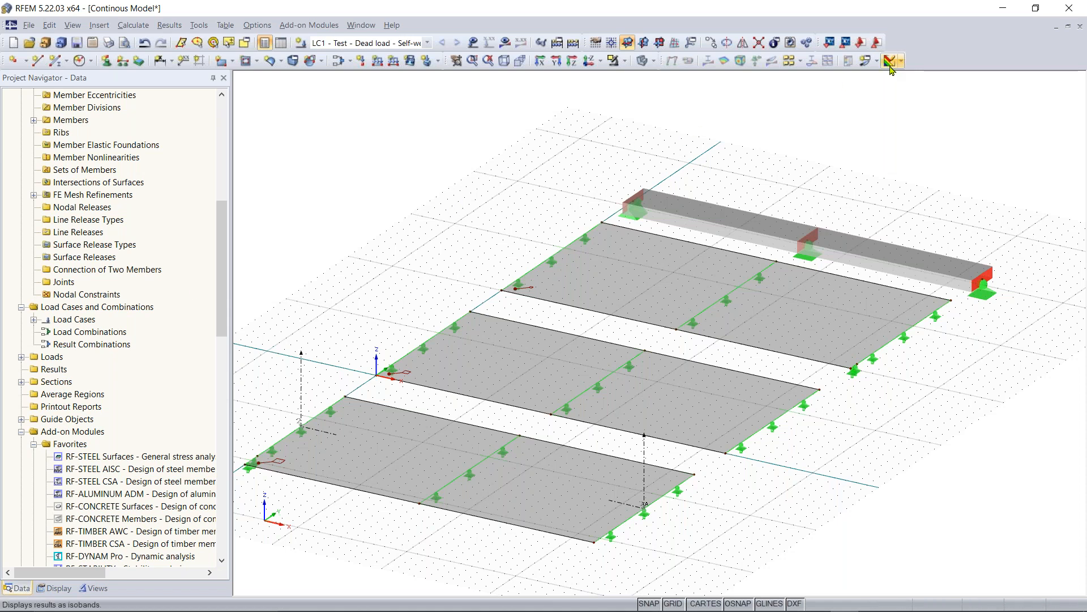
Create a diagonal section across the middle slab from 32, 0, 0 ft to 0, 15, 0 ft, giving it a name other than AA
right_click(56, 385)
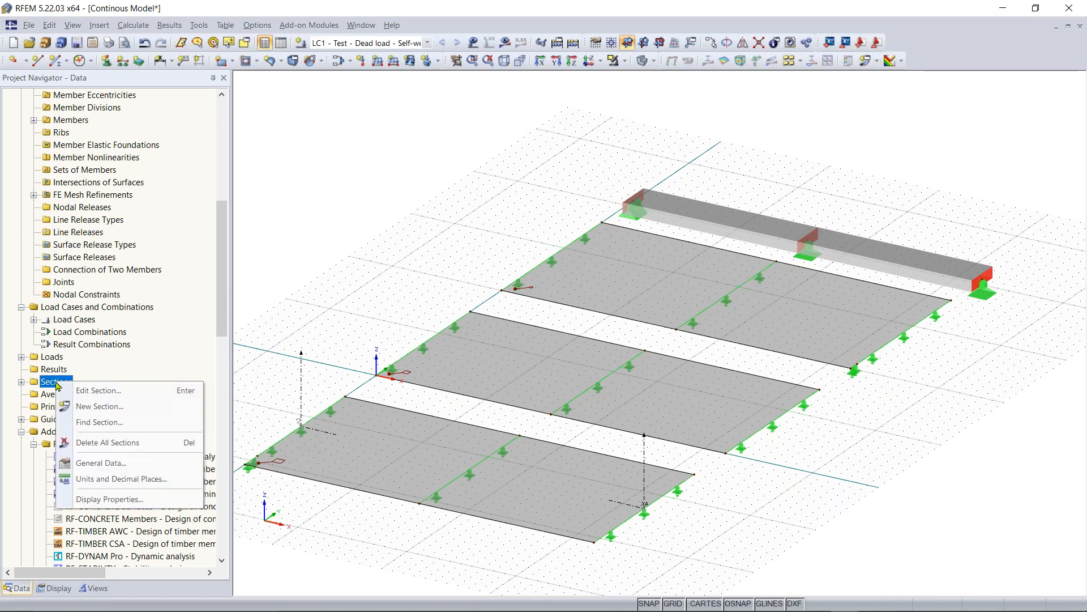
click(100, 407)
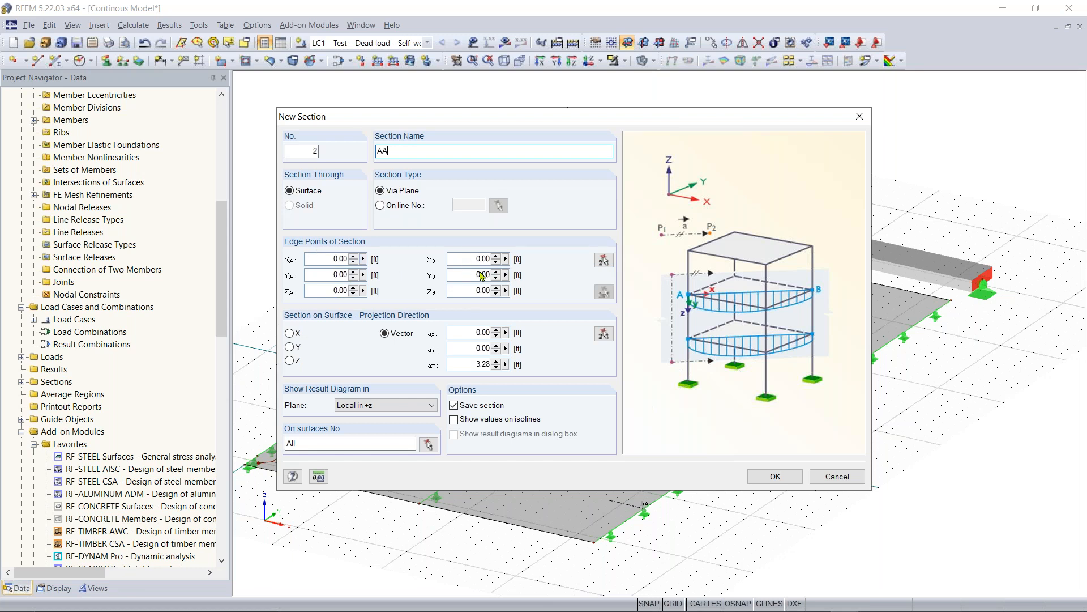
click(604, 261)
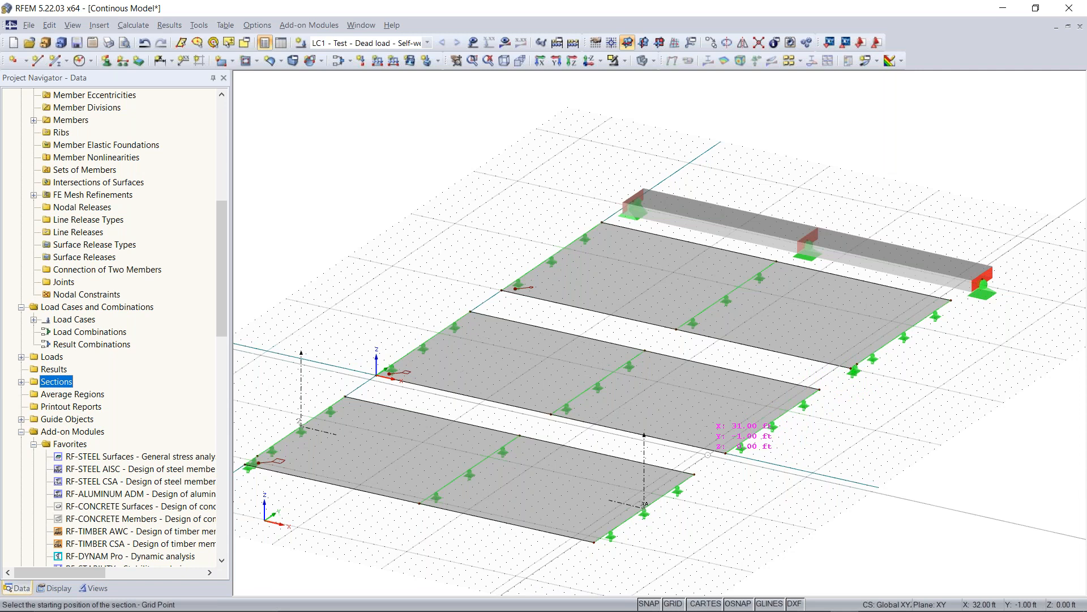
click(725, 453)
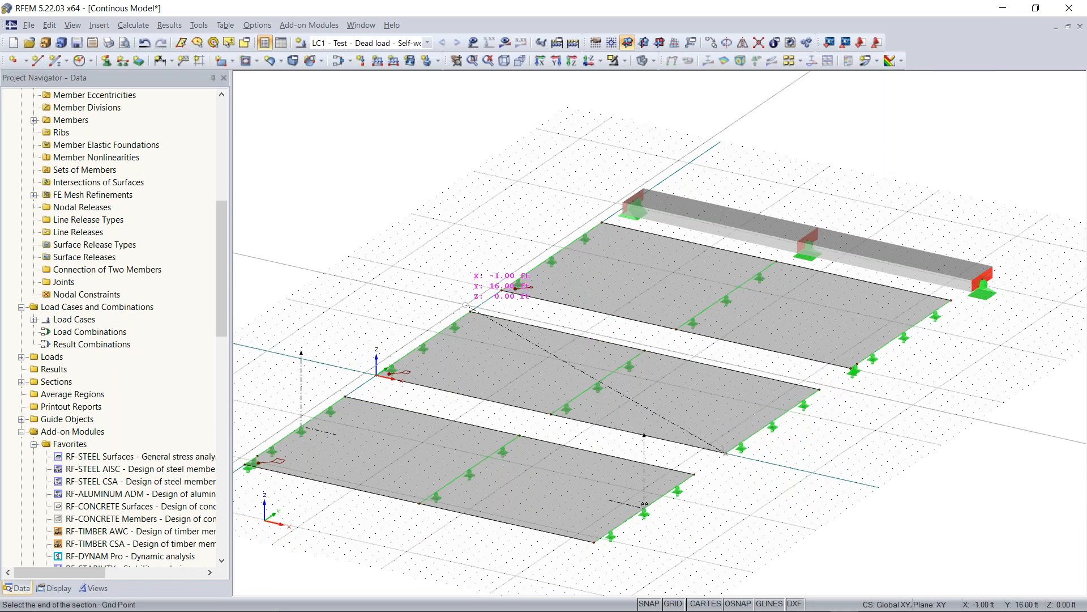
click(470, 312)
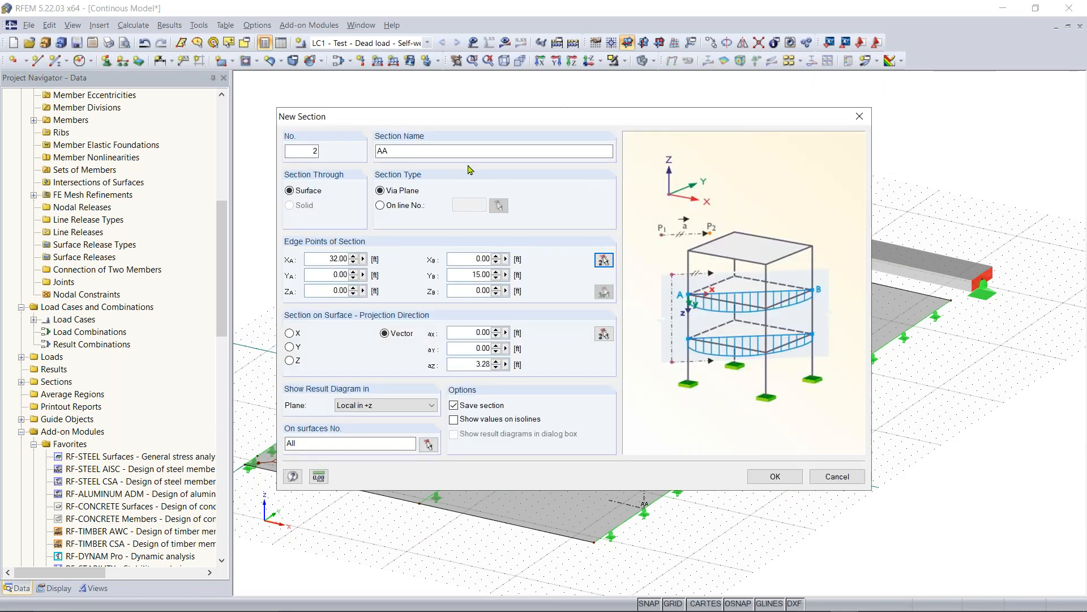
click(771, 479)
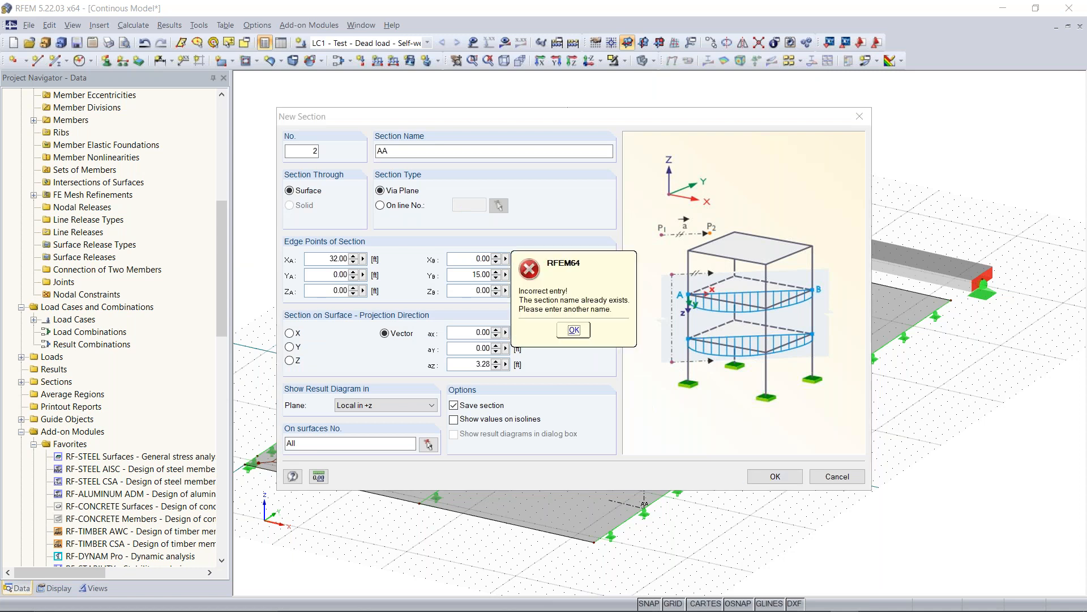
click(574, 331)
click(417, 151)
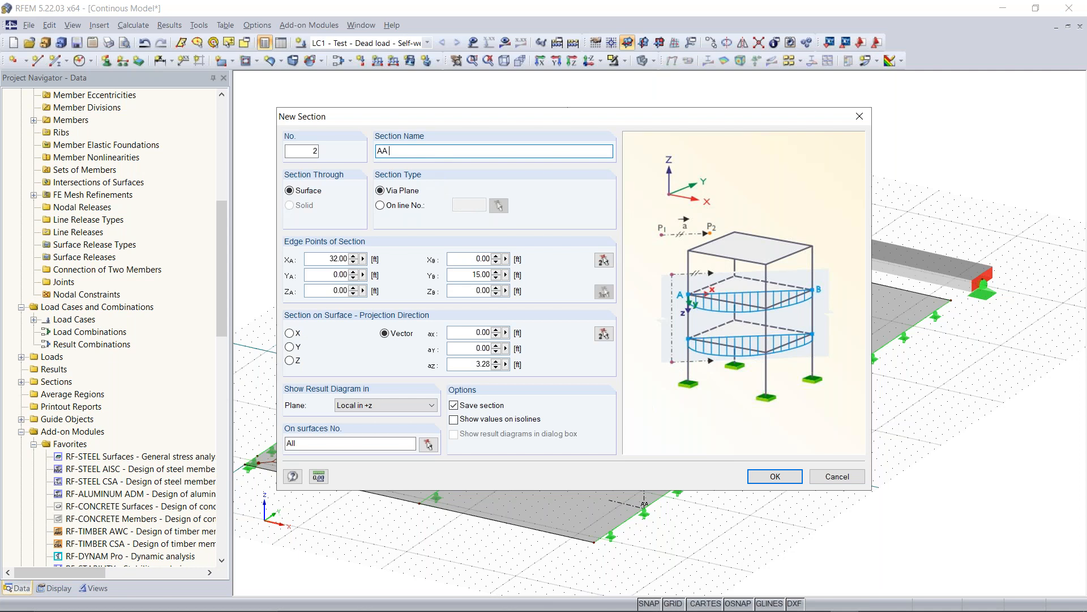
click(769, 481)
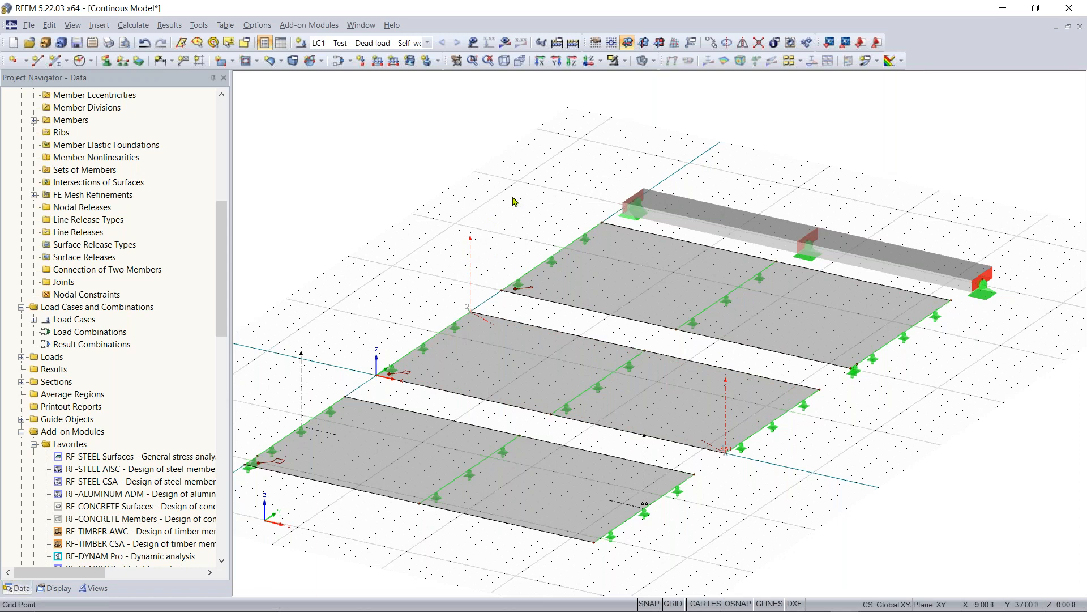
Examine the result diagram plane options of section AA on the slab farthest from the beam and close its settings without changes
double_click(301, 383)
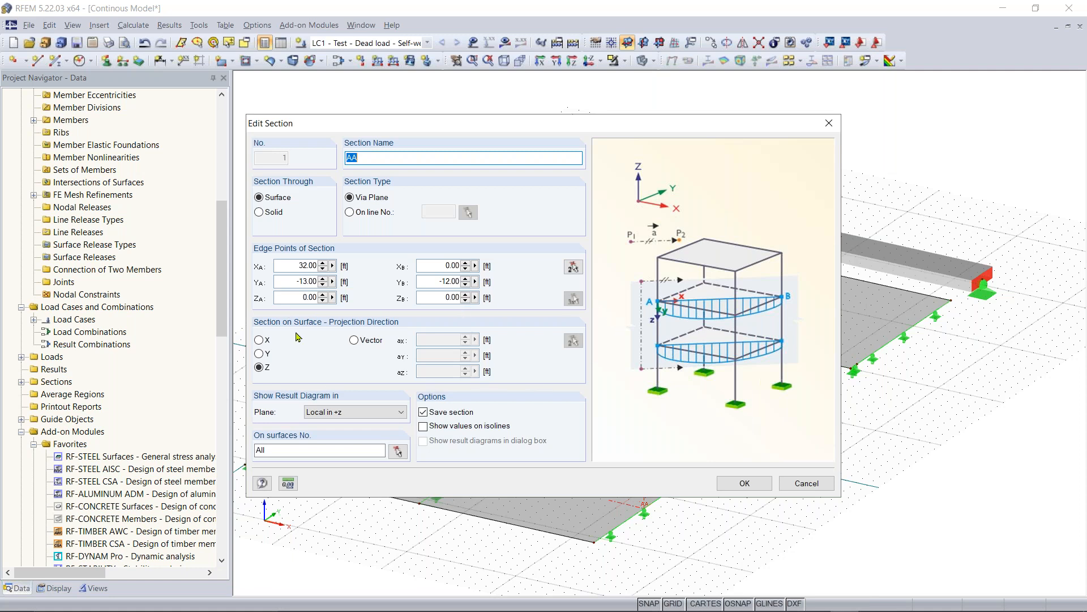
click(366, 413)
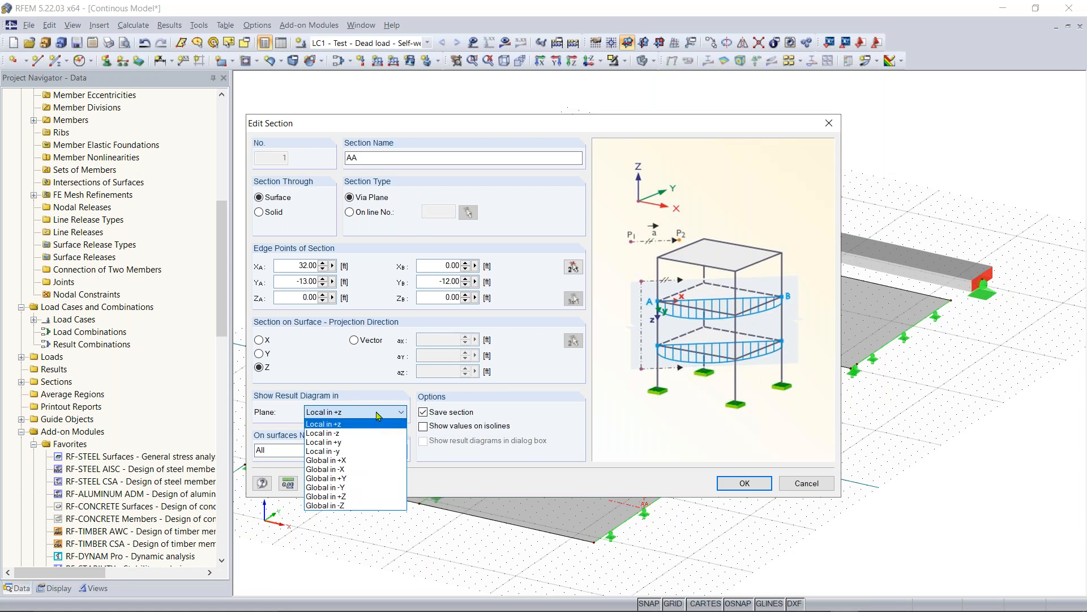
click(376, 412)
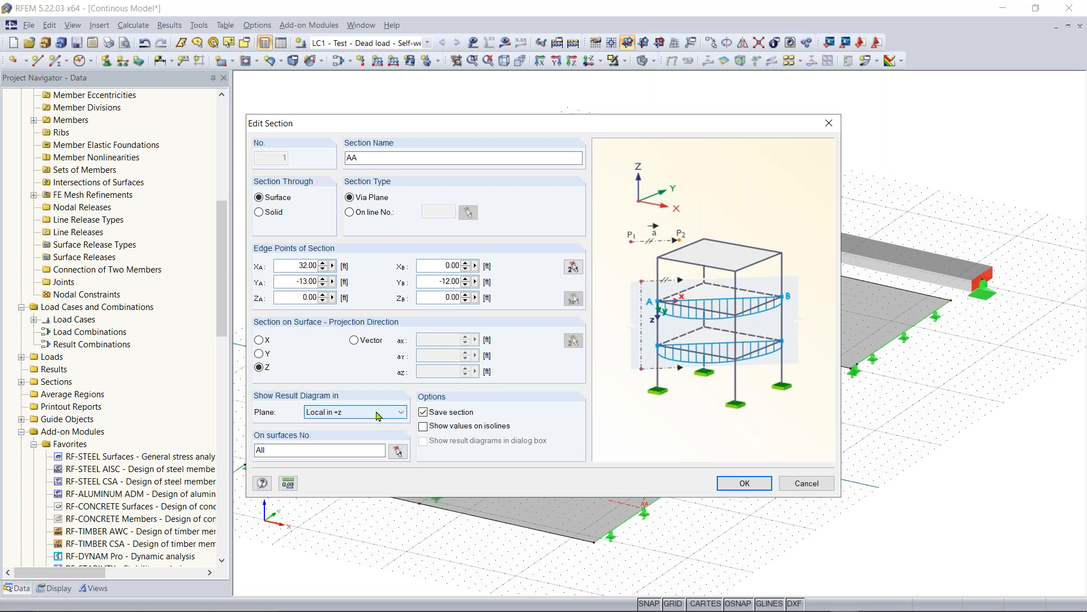
click(378, 414)
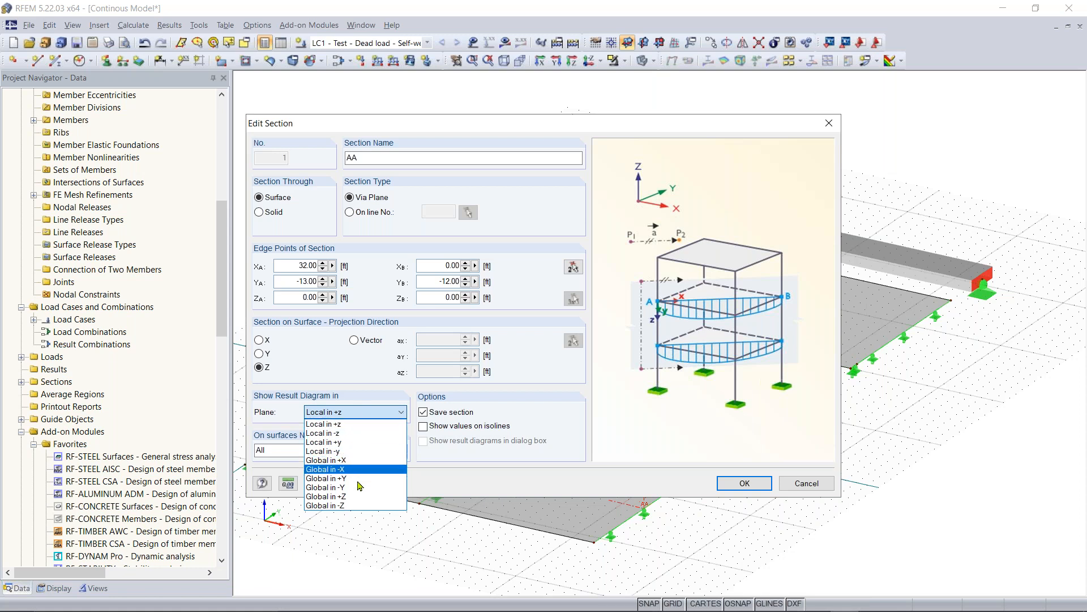
click(368, 415)
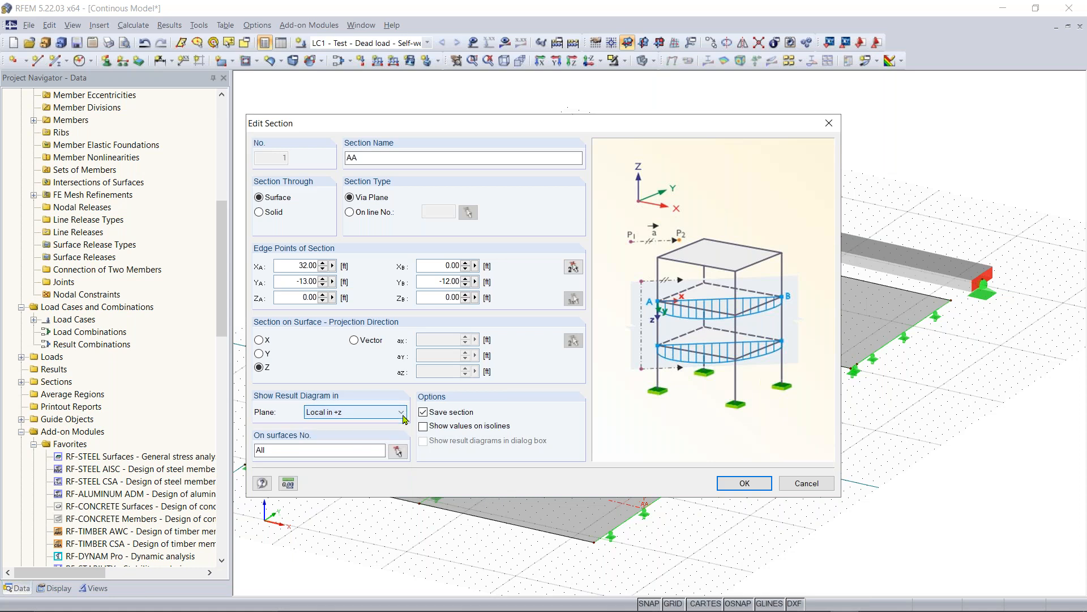
click(805, 483)
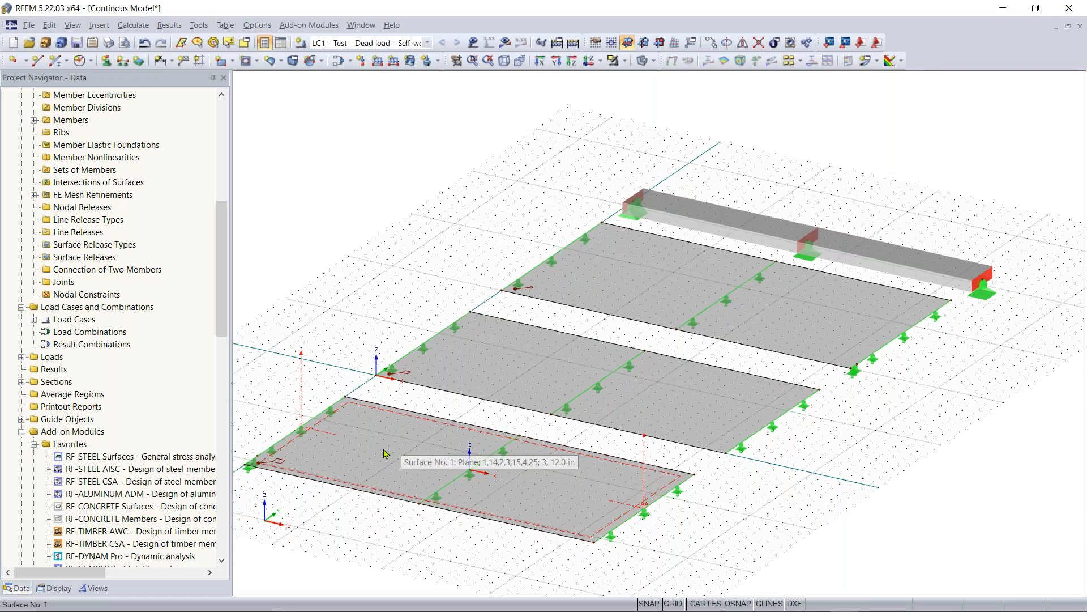
Copy section AA from the farthest slab onto the slab nearest the beam and onto the middle slab, running lengthwise near mid-width
scroll(477, 482, up, 1)
middle_drag(477, 482, 546, 435)
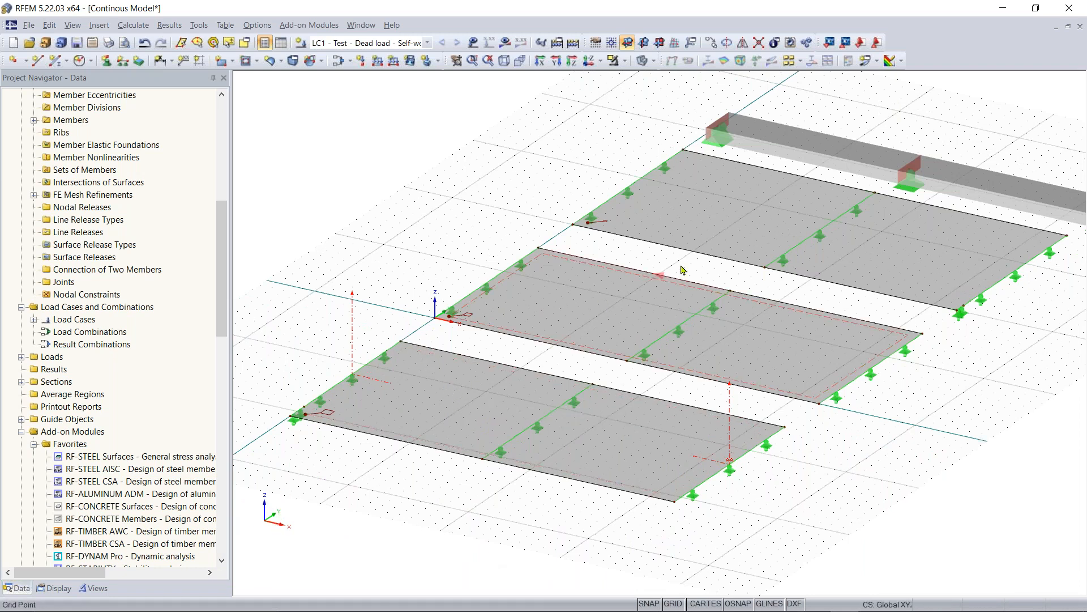
middle_drag(591, 310, 498, 323)
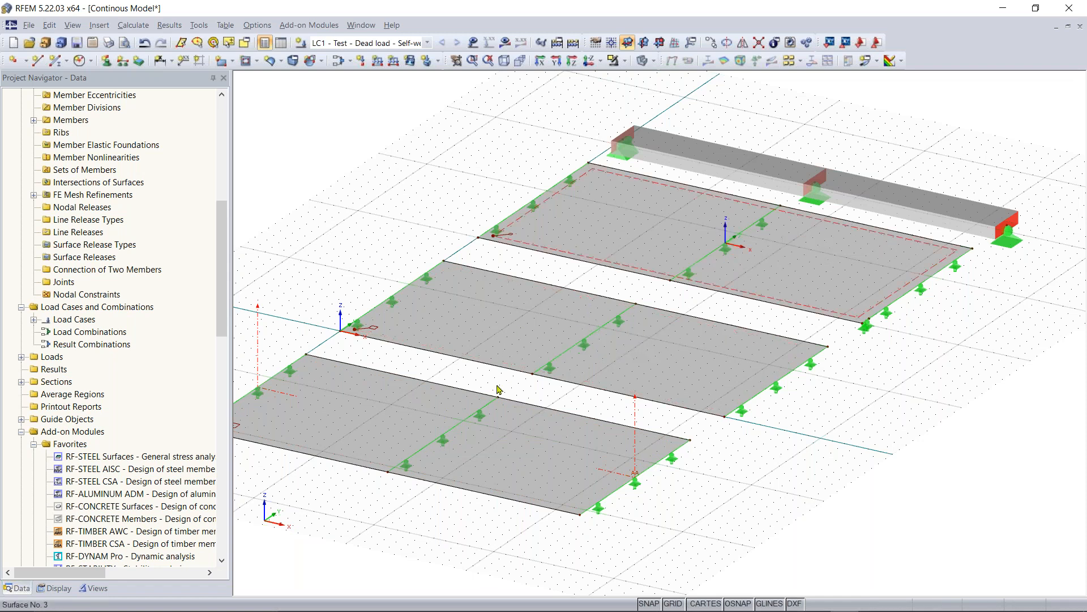
scroll(533, 450, down, 1)
middle_drag(533, 450, 557, 474)
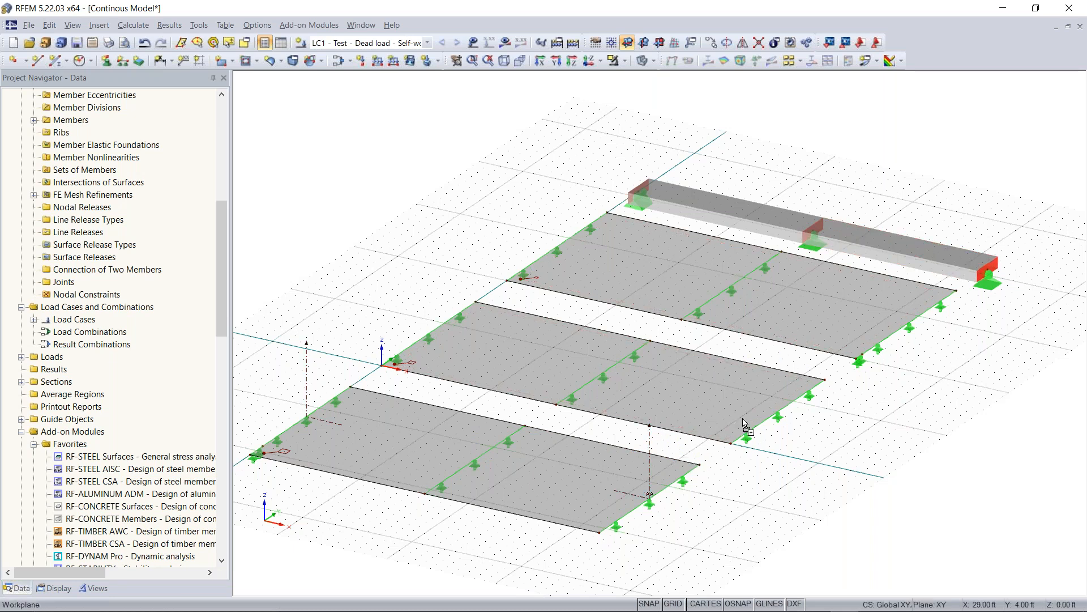
click(779, 417)
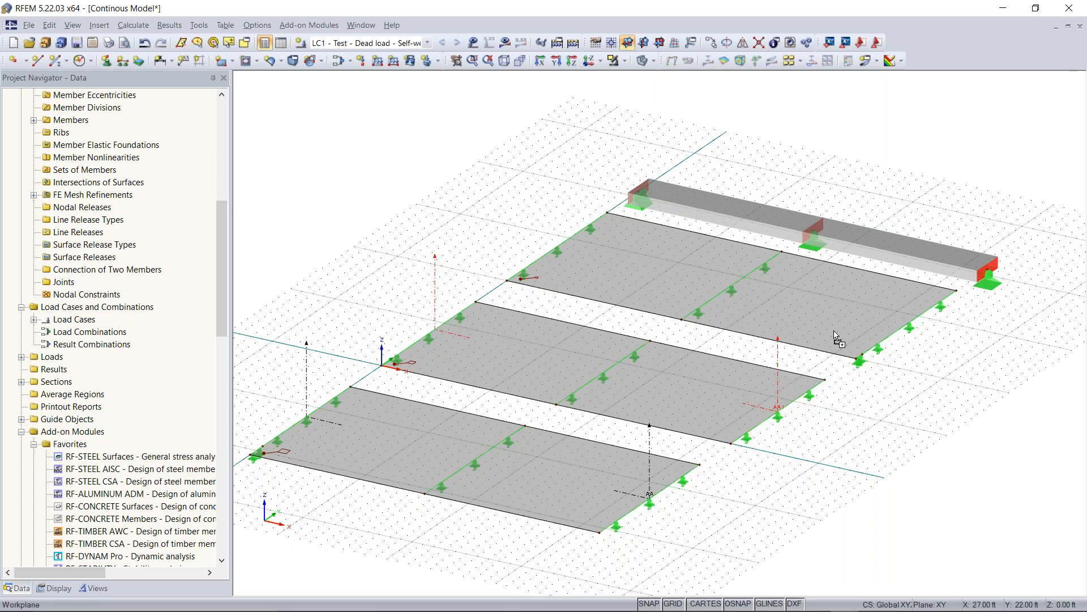
click(906, 321)
click(890, 330)
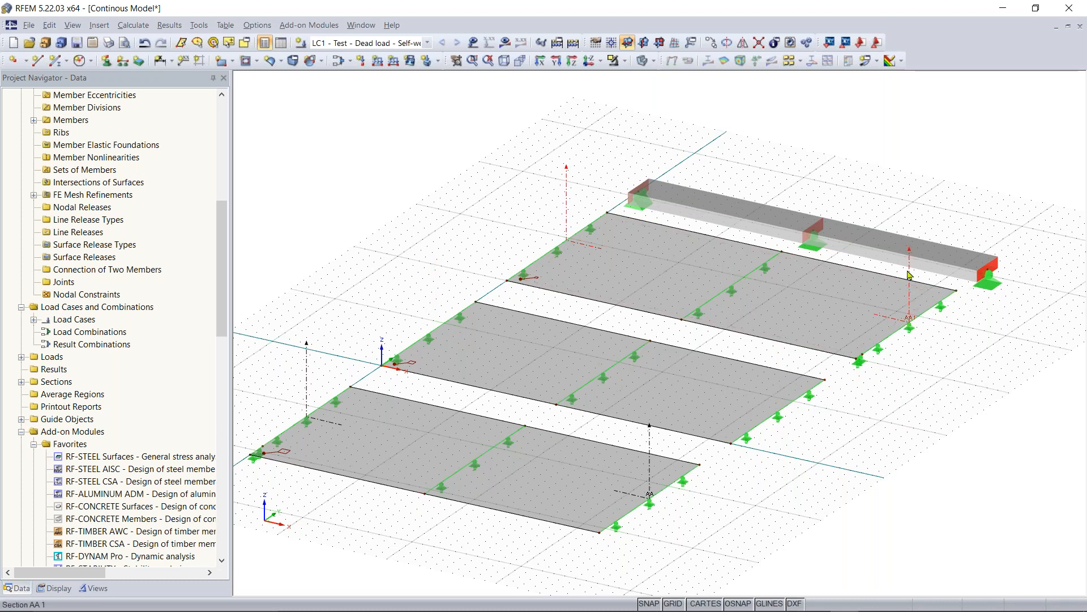
click(923, 307)
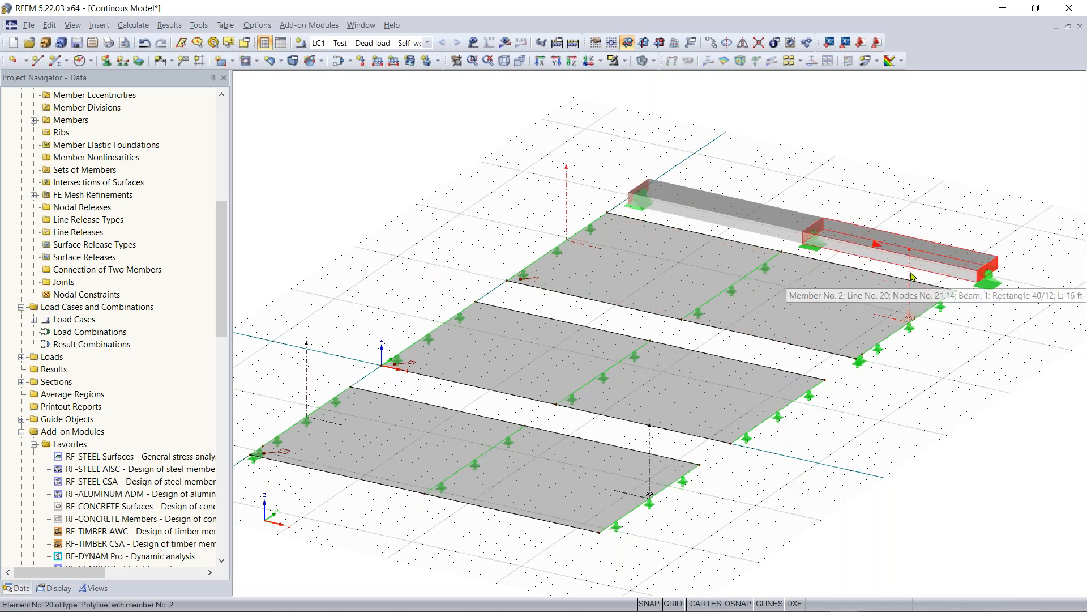
ctrl+drag(910, 277, 782, 417)
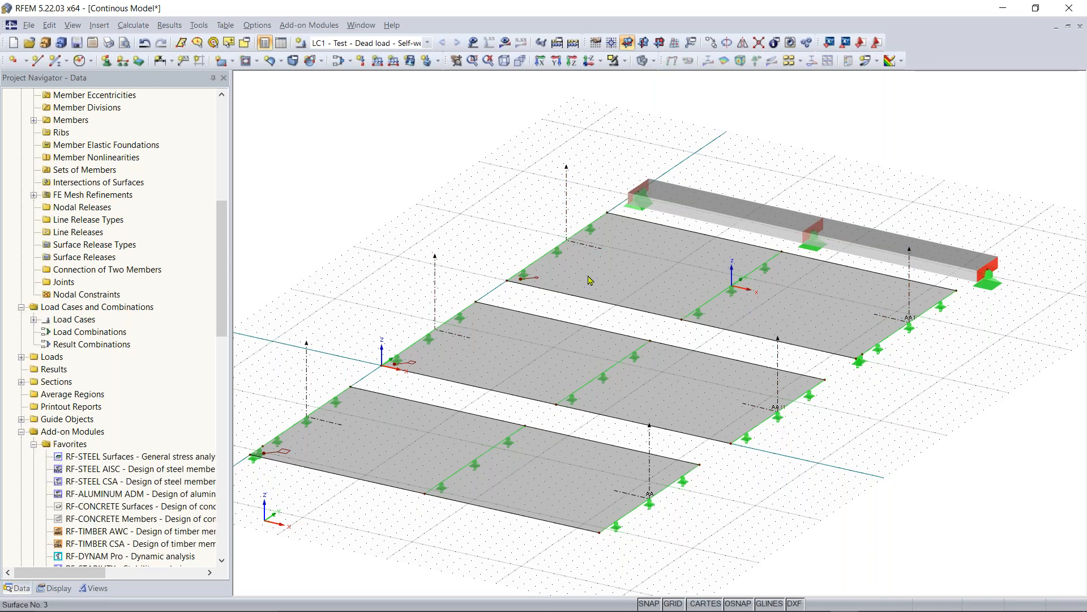
scroll(540, 314, down, 1)
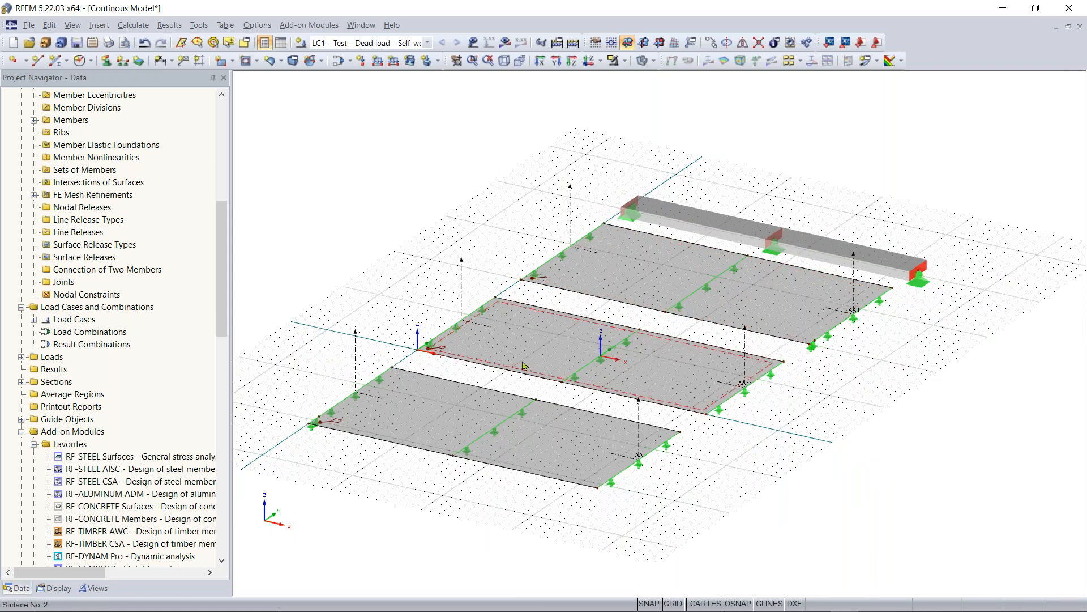
scroll(364, 361, up, 1)
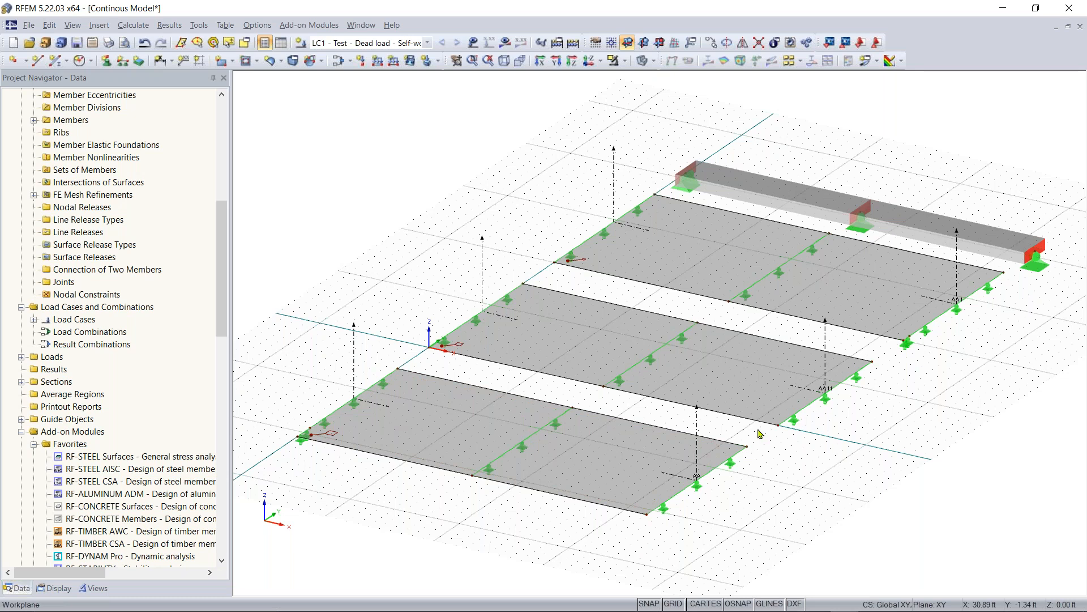
scroll(736, 453, down, 2)
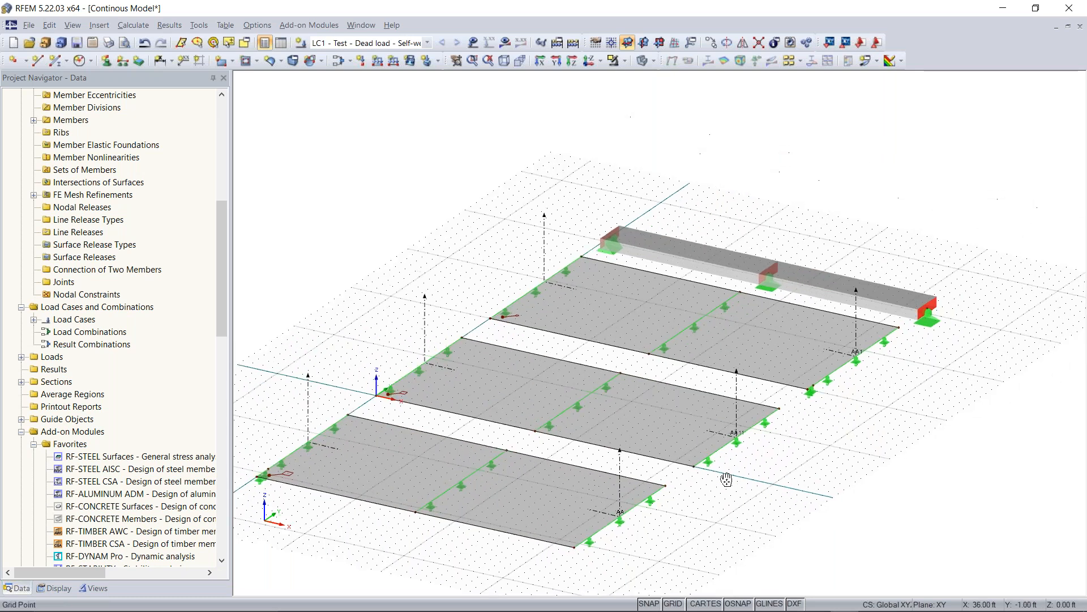
middle_drag(729, 477, 755, 456)
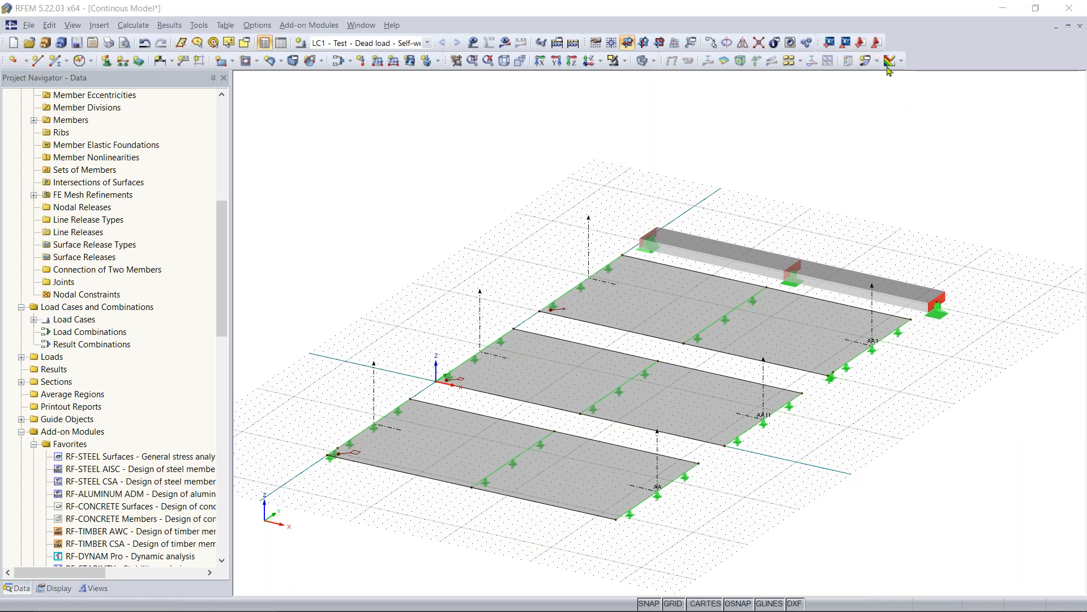
mouse_move(843, 608)
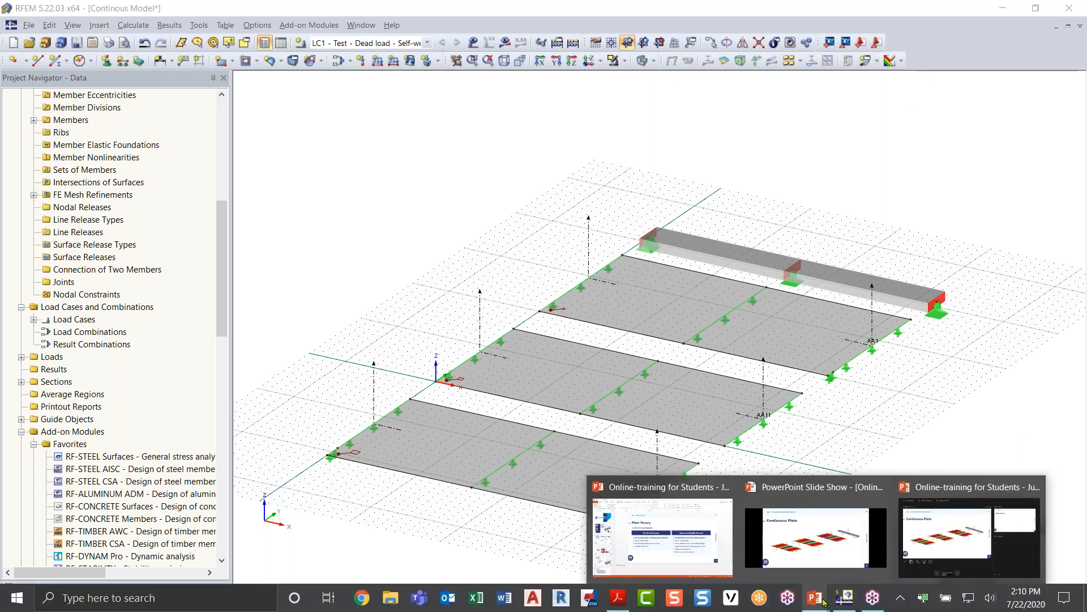
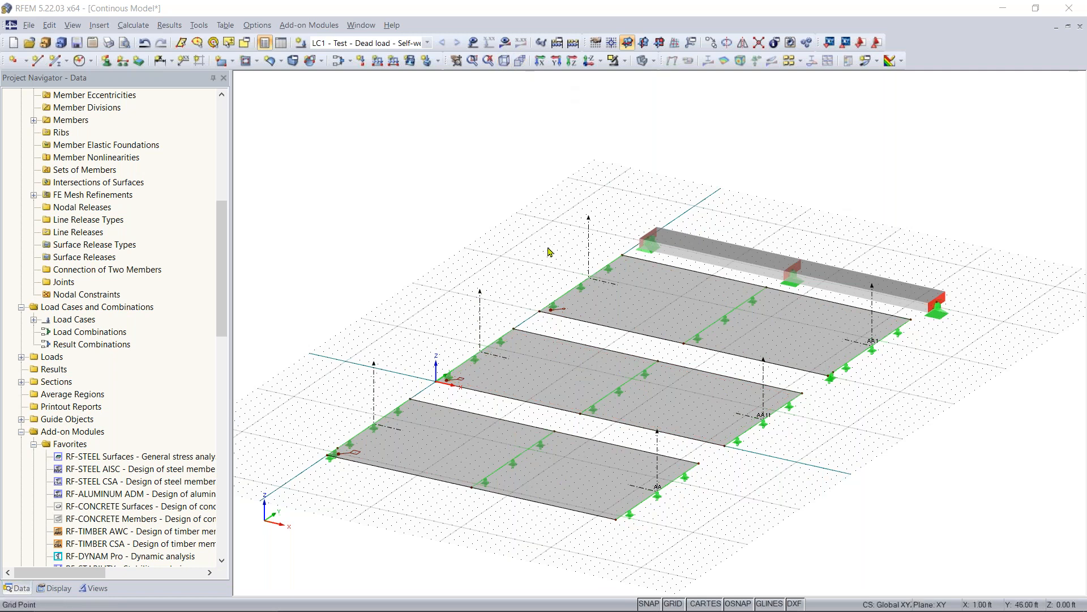
Display the LC1 dead loads on the slabs and the beam, and hide them again
ctrl+middle_drag(511, 175, 493, 232)
scroll(535, 212, up, 1)
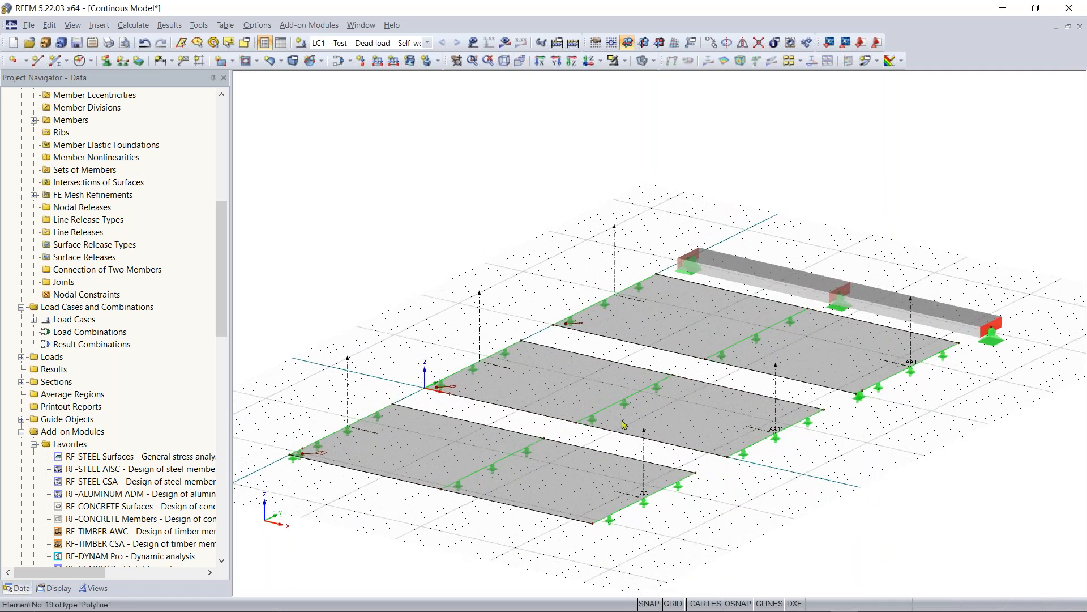
click(474, 43)
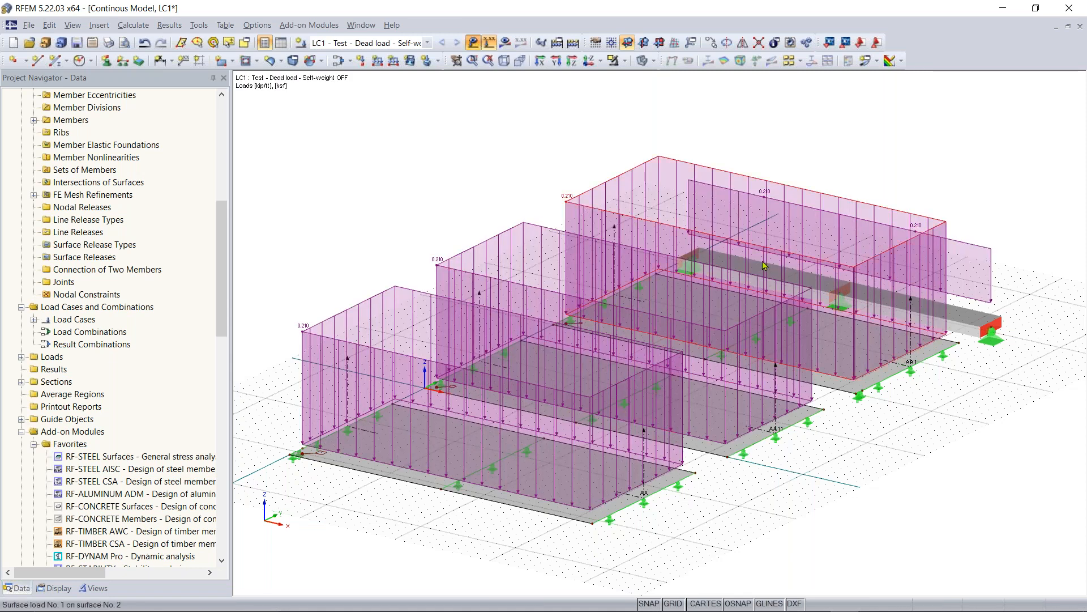
click(475, 43)
click(475, 43)
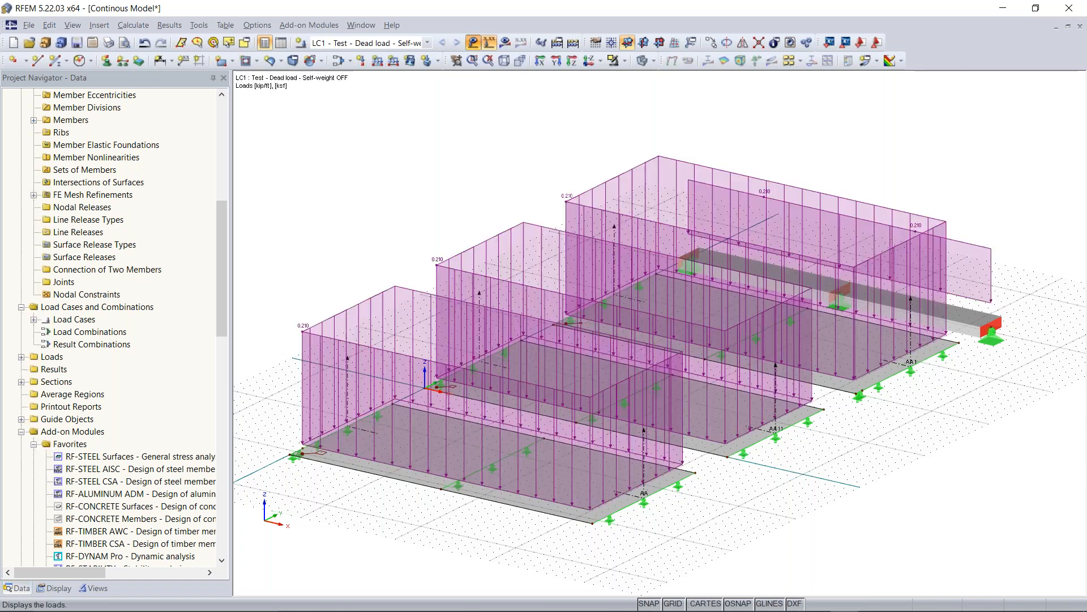
click(474, 43)
middle_drag(774, 438, 759, 414)
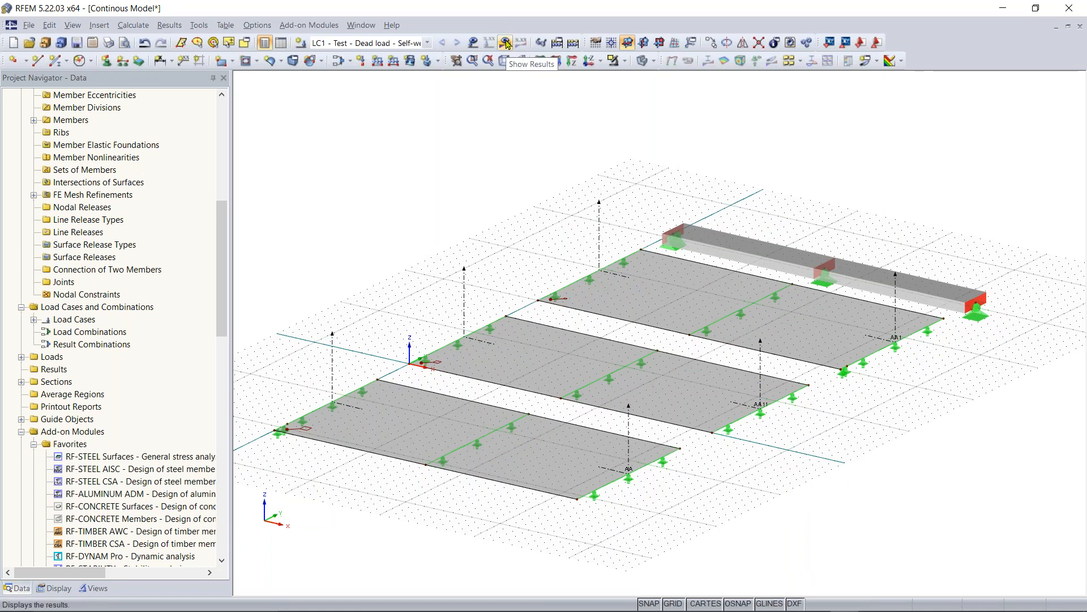
Check the available load cases, keep LC1 active, and run Calculate All for the model
click(428, 44)
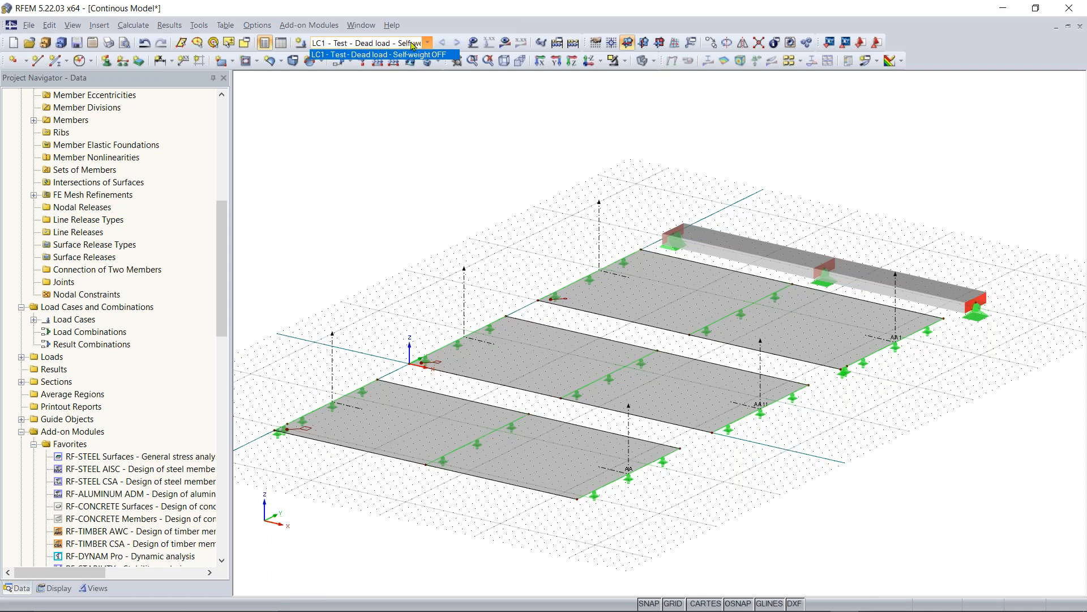
click(410, 45)
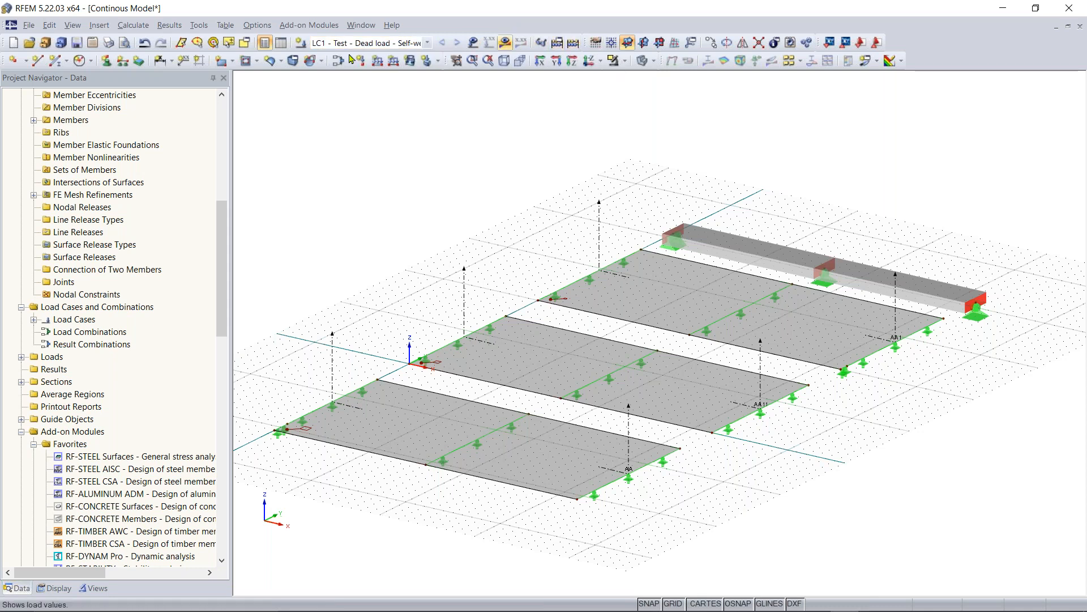
click(374, 43)
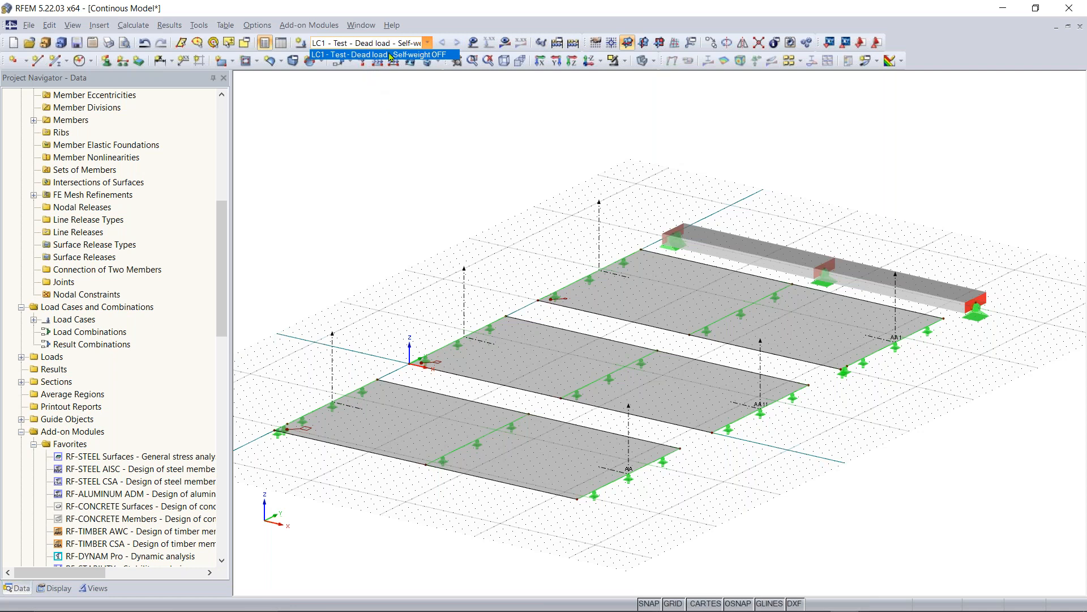
click(430, 44)
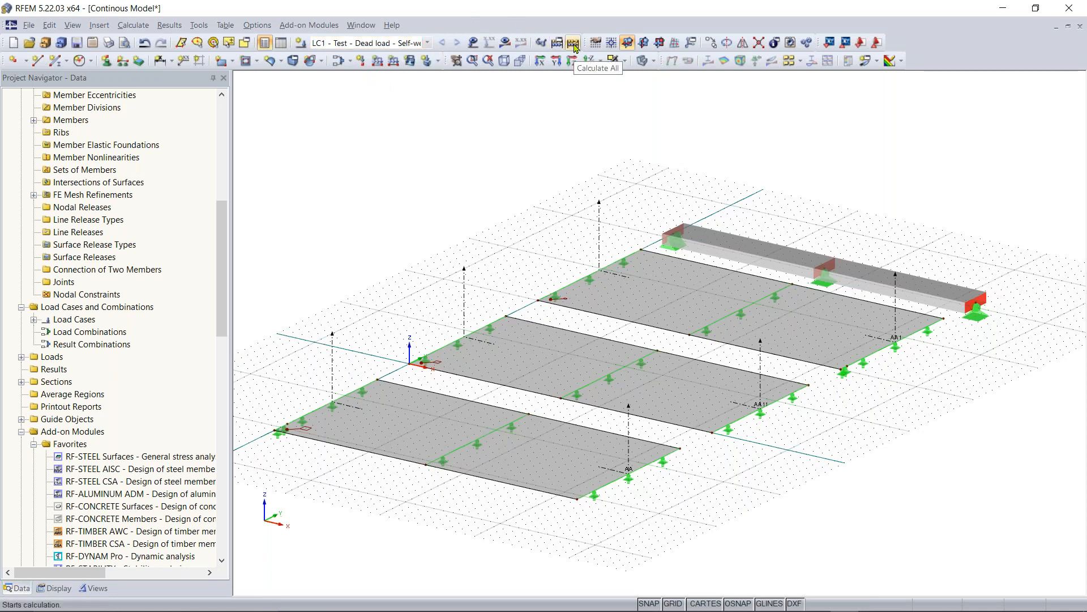
click(573, 44)
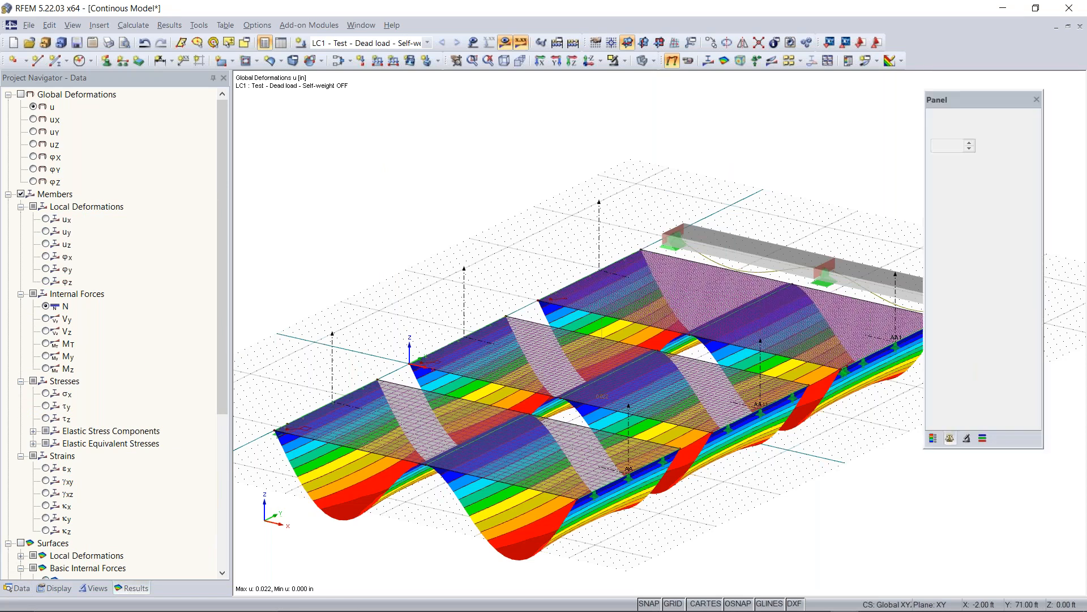
Examine the LC1 global deformations u of the three slabs and the beam from several angles, with the color scale panel repositioned
middle_drag(796, 421, 770, 360)
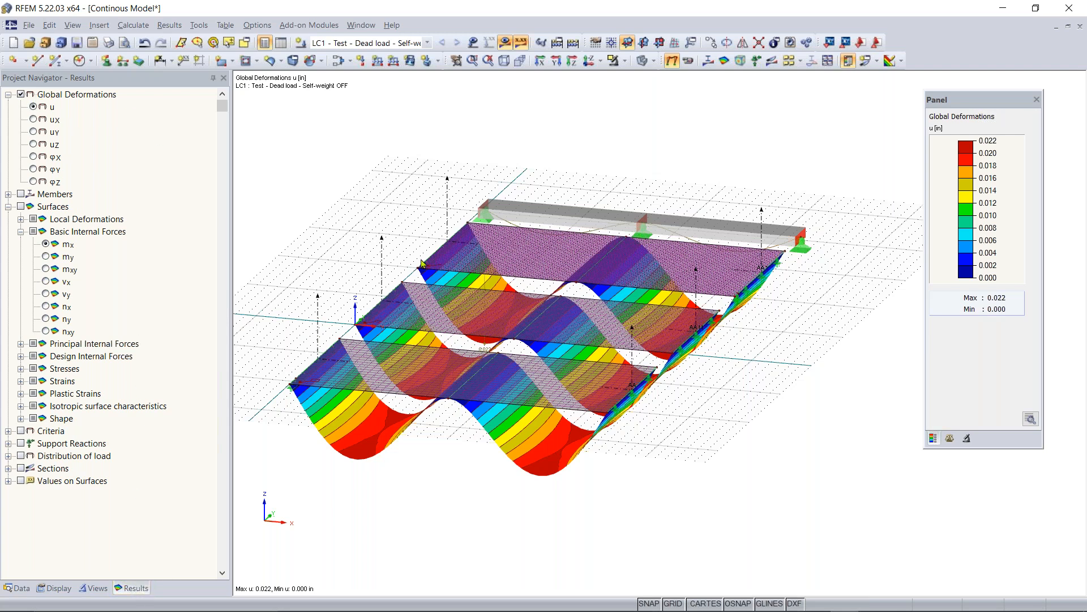
ctrl+middle_drag(801, 371, 669, 394)
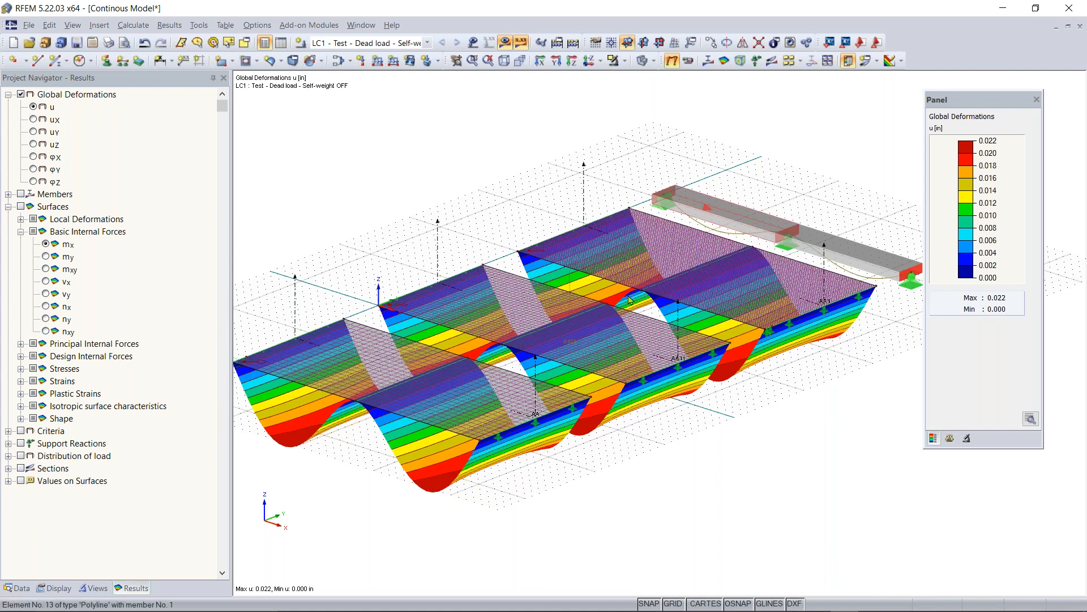
ctrl+middle_drag(623, 305, 837, 228)
ctrl+middle_drag(535, 355, 445, 481)
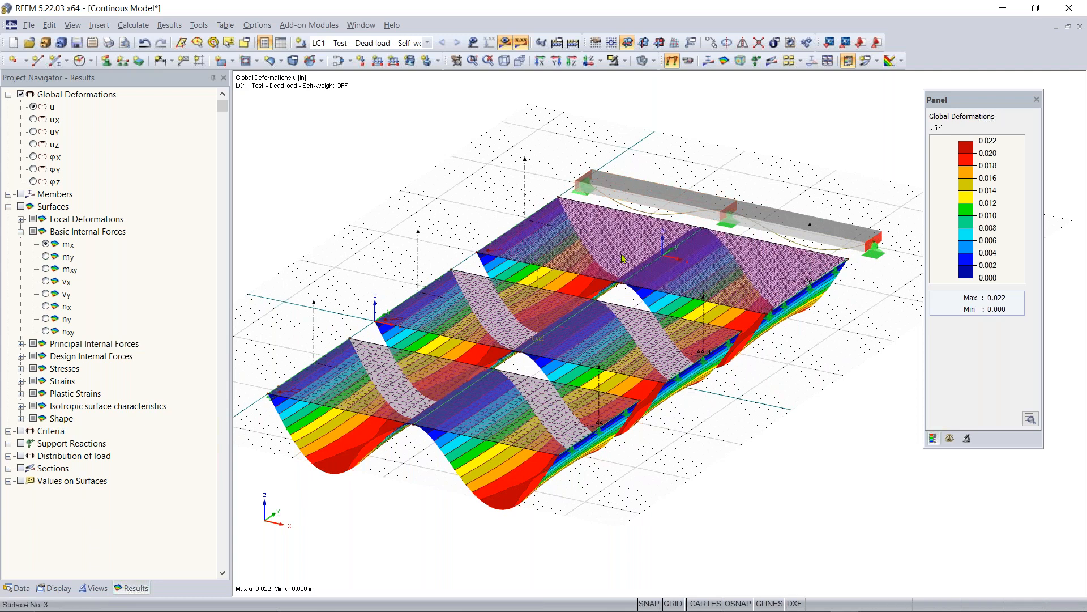
drag(973, 101, 973, 151)
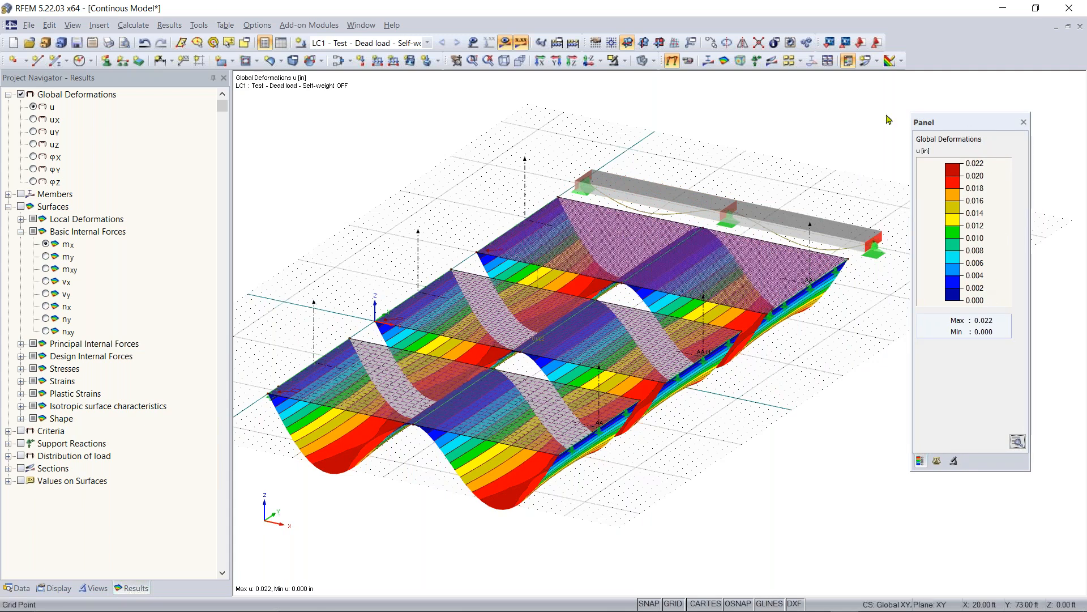
drag(961, 121, 971, 118)
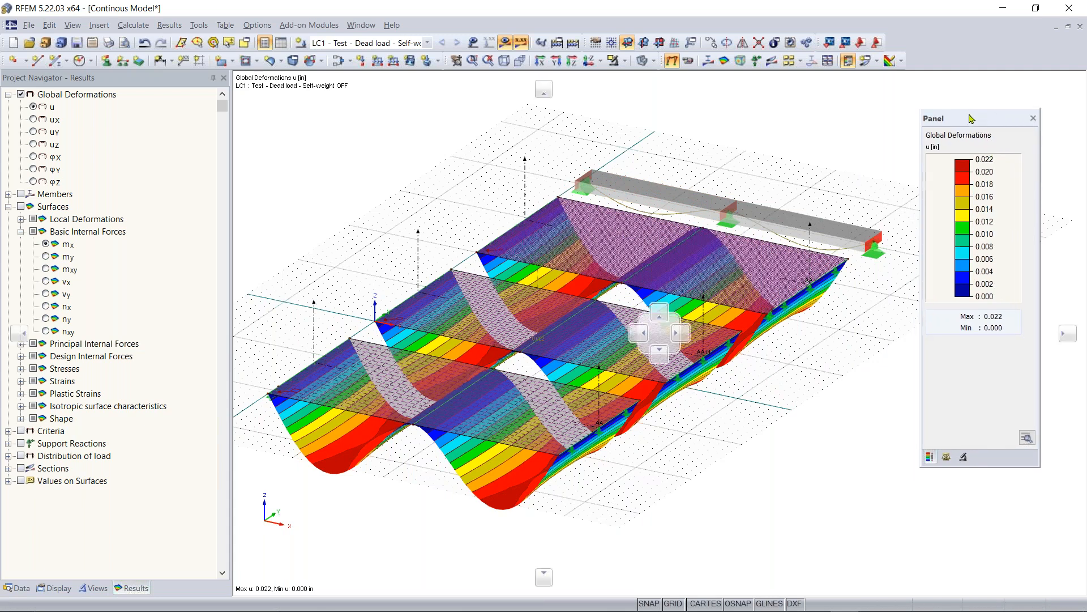
click(851, 65)
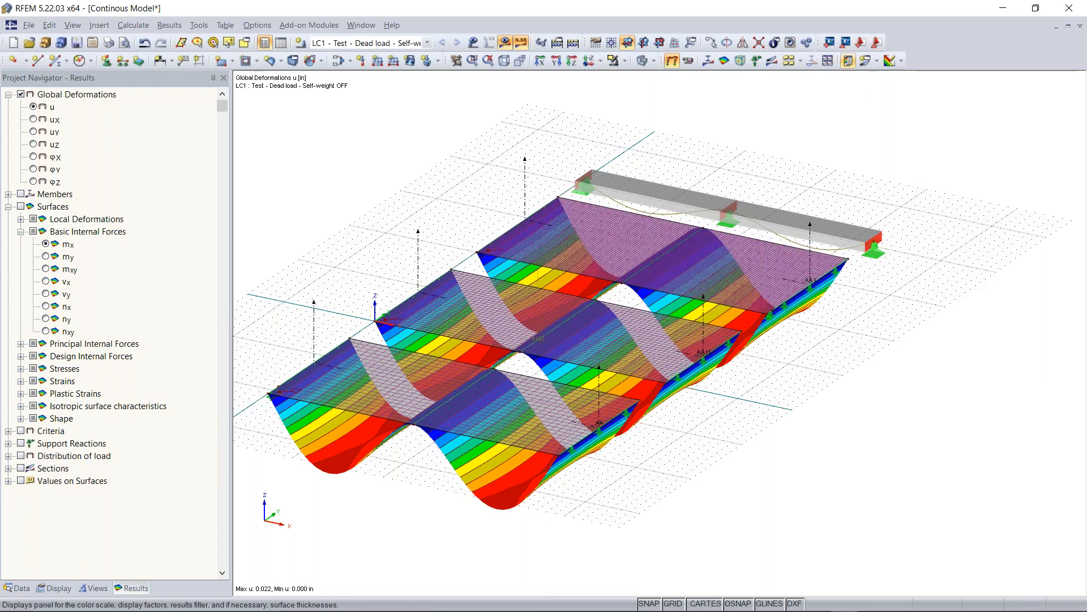
click(849, 61)
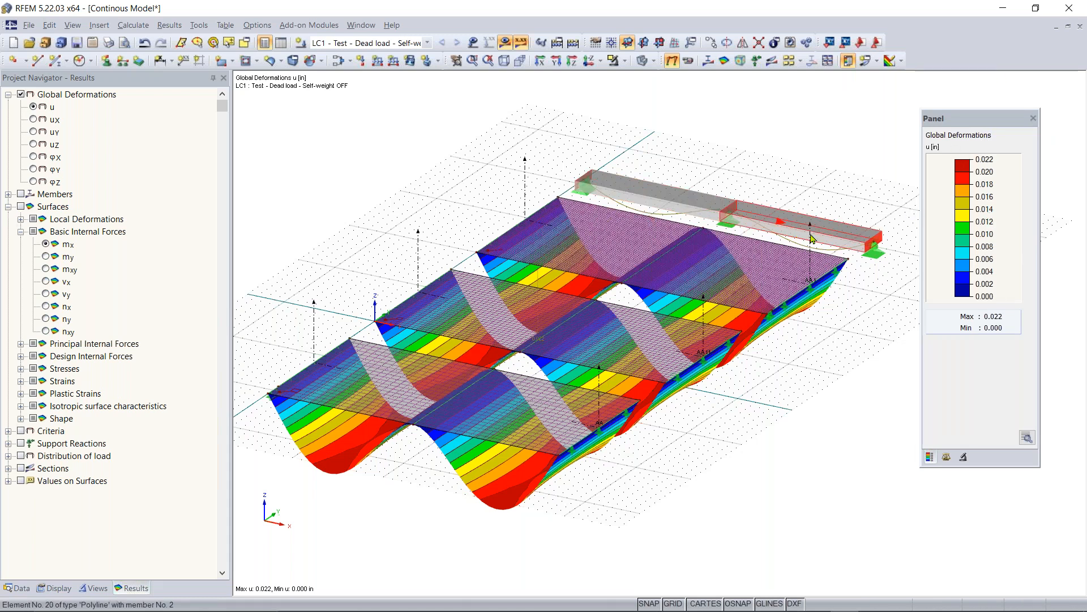
scroll(813, 239, up, 5)
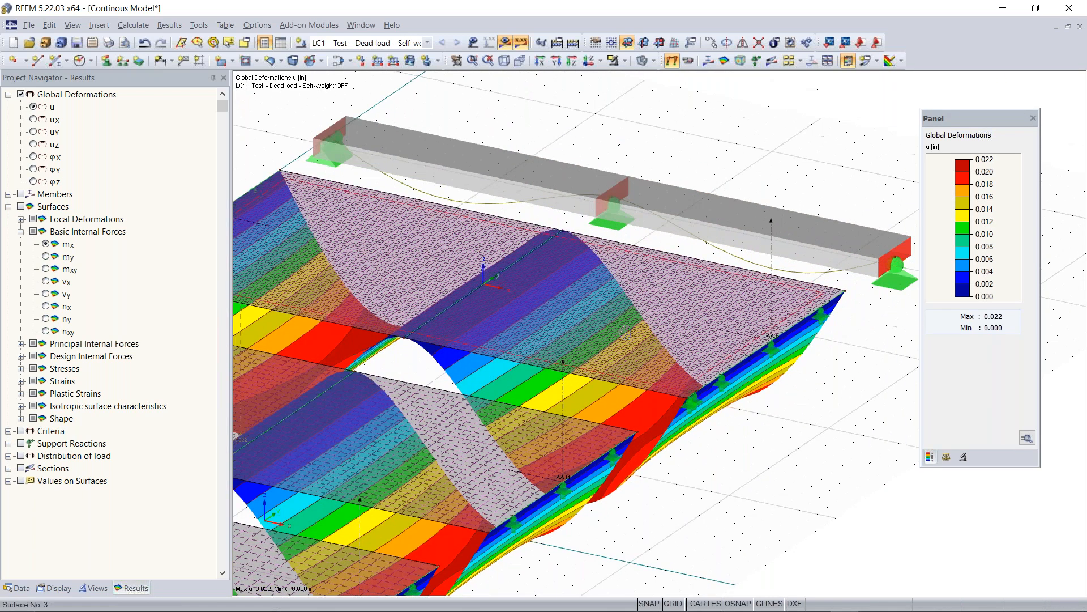
middle_drag(625, 332, 569, 385)
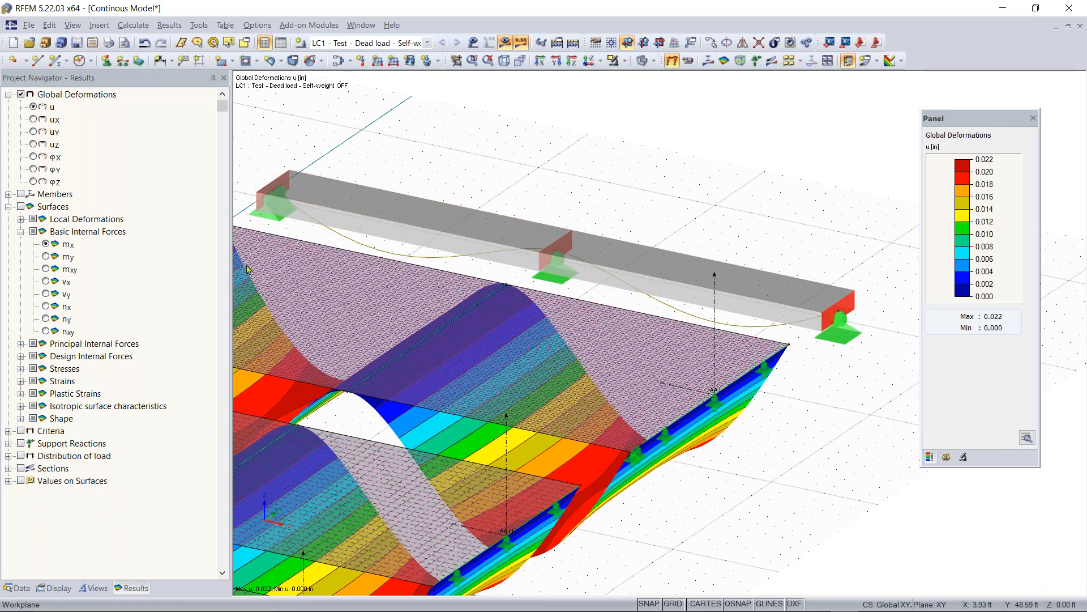
scroll(348, 373, down, 2)
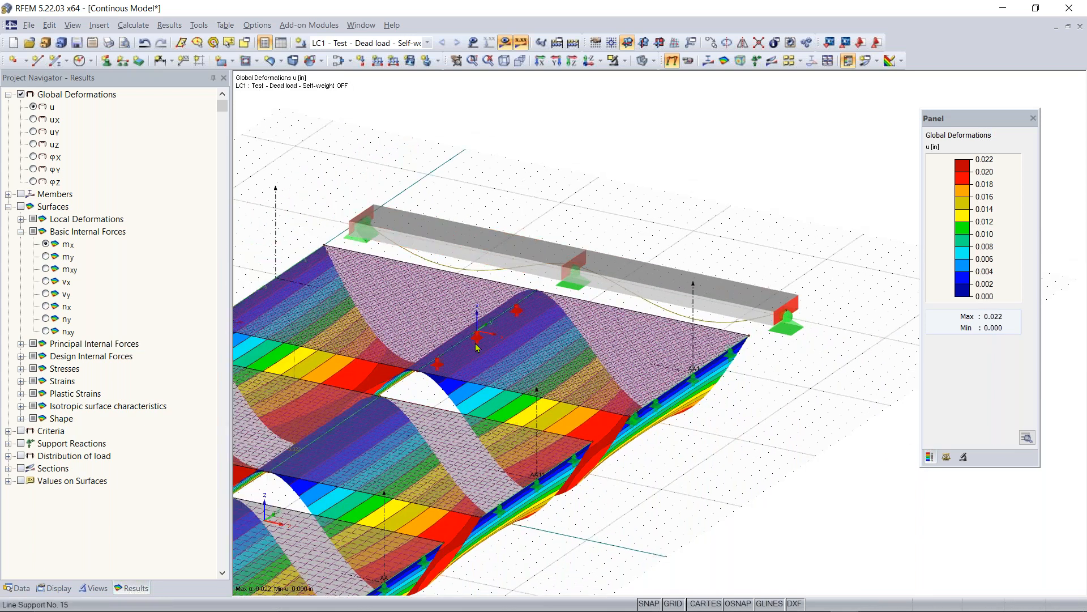
Set the deformation display of members to Cross-Sections Colored so the beam is drawn with the color scale
click(54, 589)
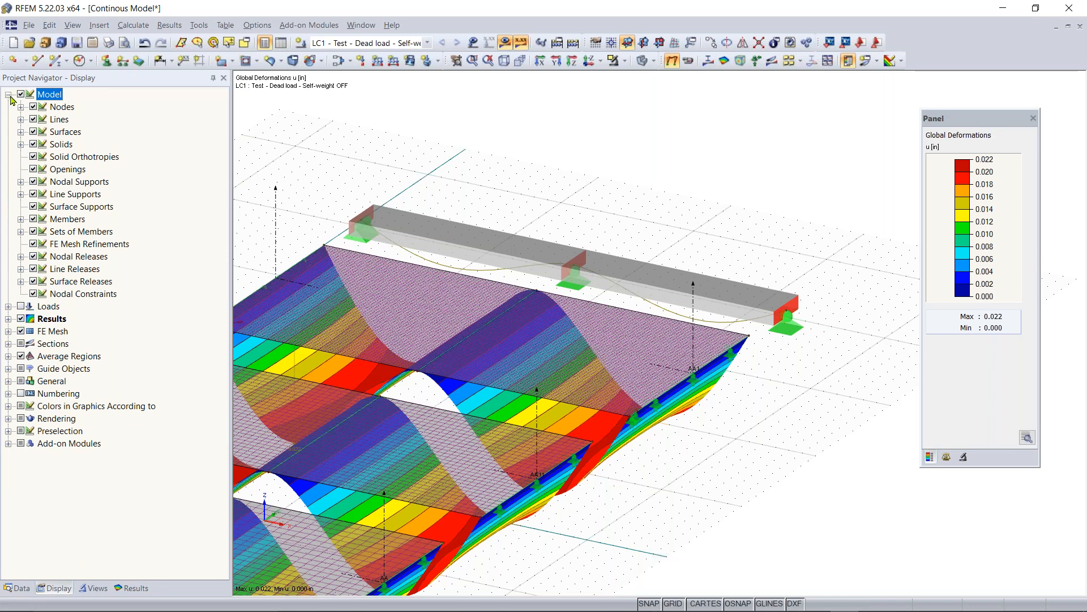
click(8, 95)
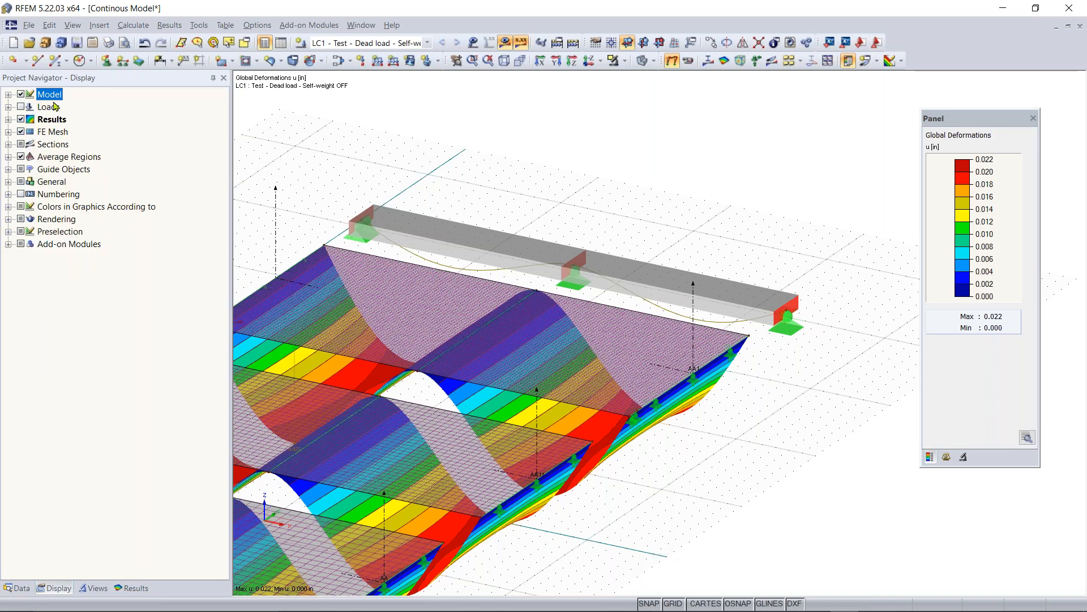
click(8, 119)
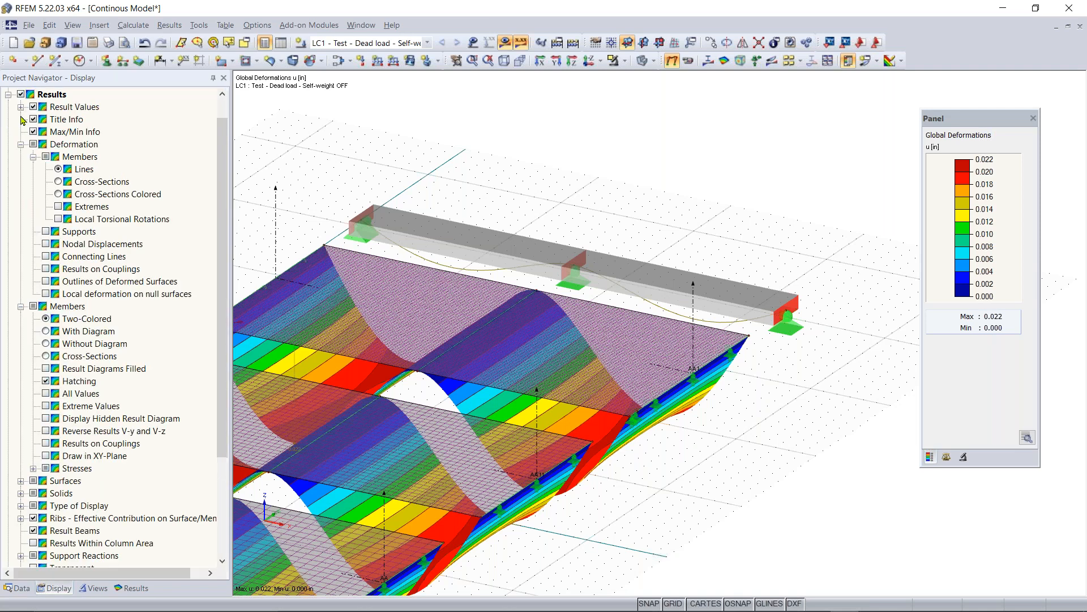
click(20, 145)
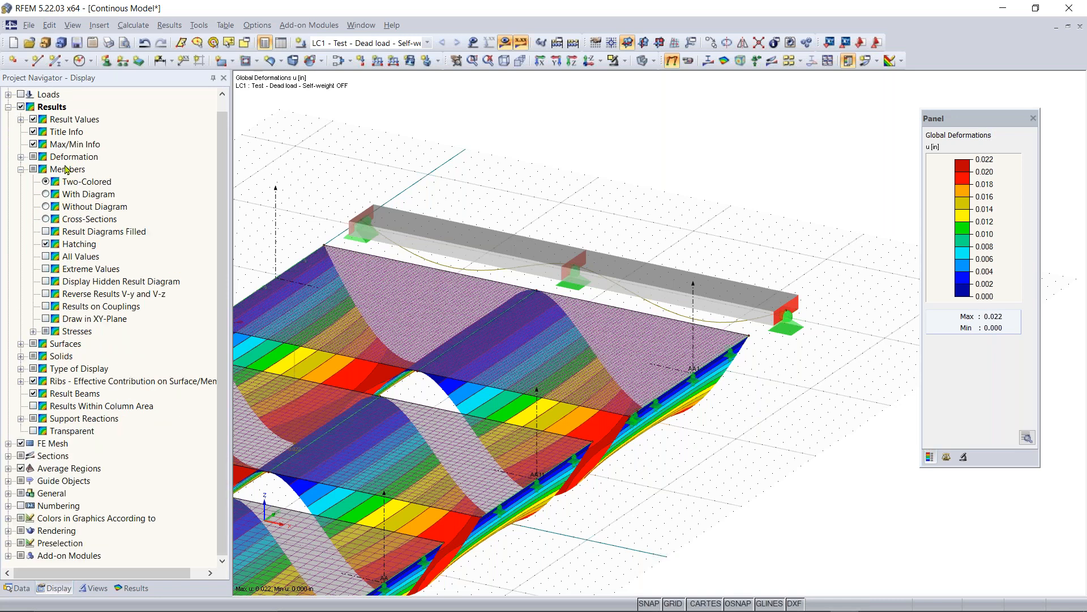
click(22, 169)
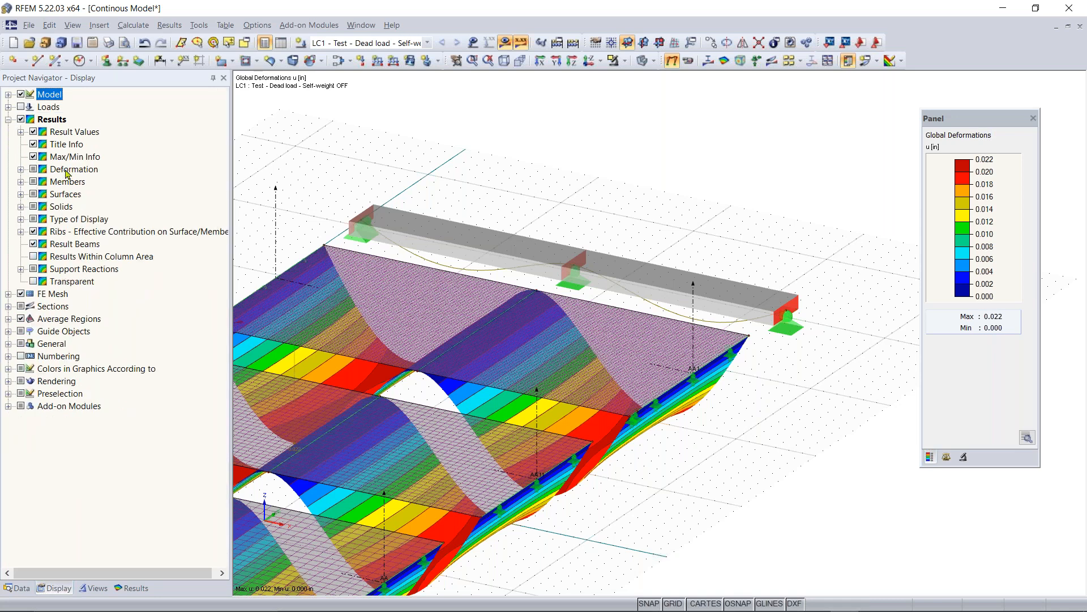
click(20, 169)
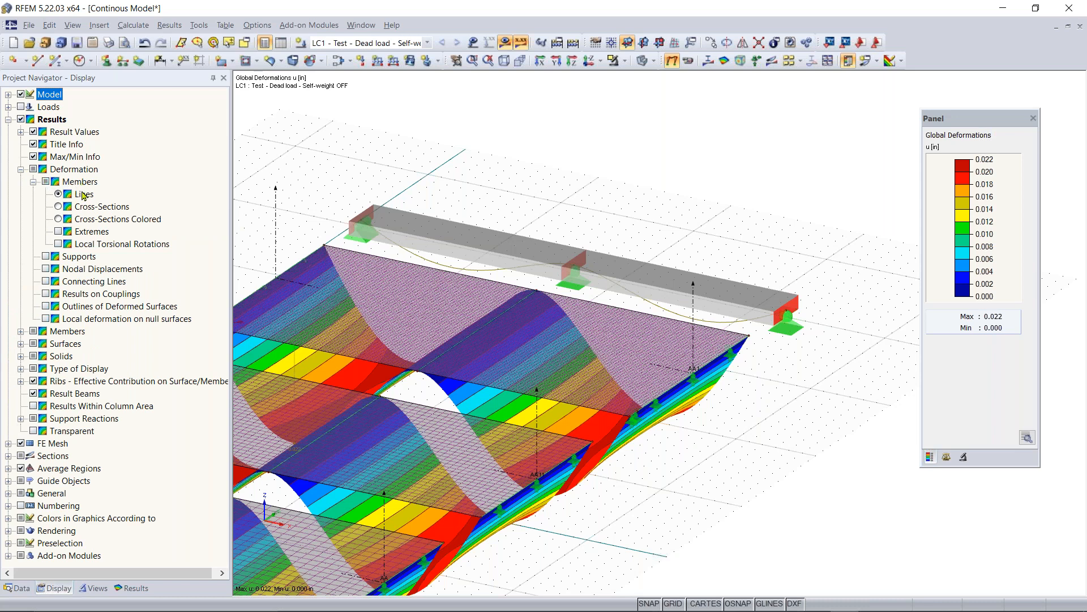
click(59, 219)
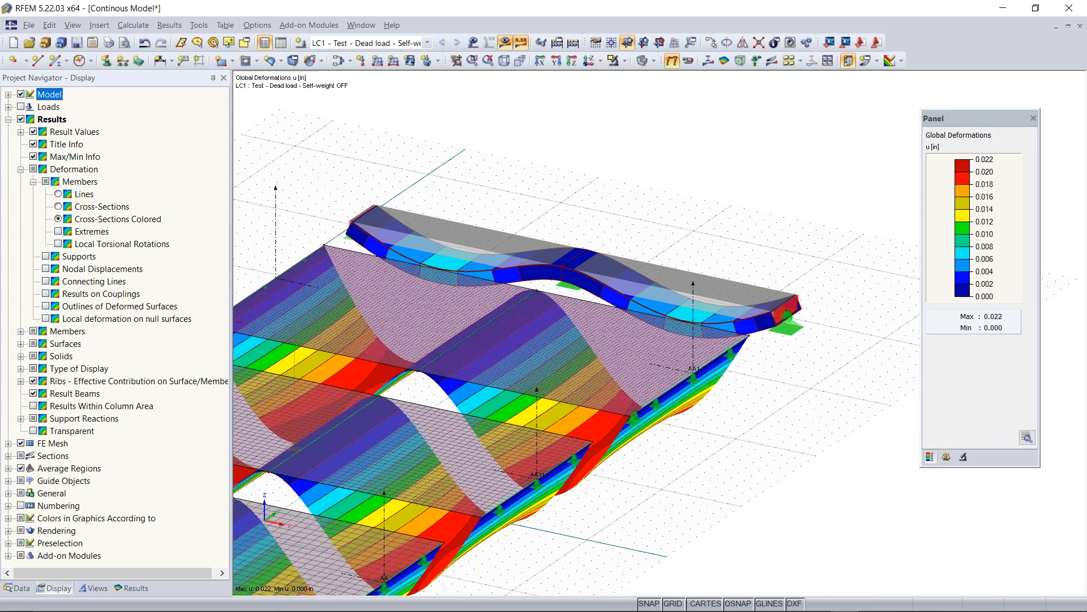
scroll(326, 312, down, 2)
middle_drag(263, 288, 332, 233)
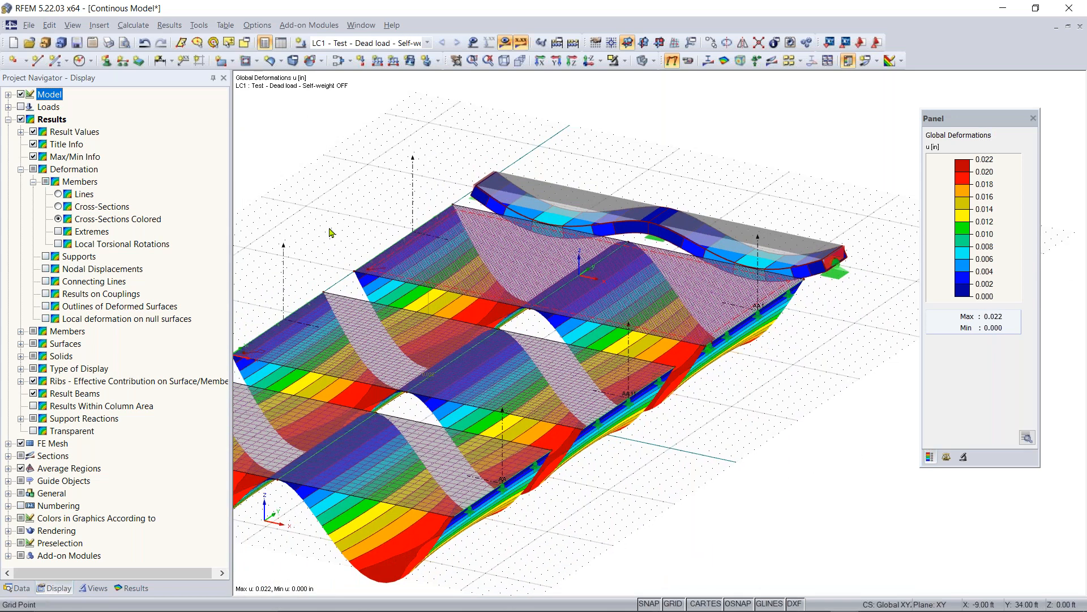
Turn off the global deformations and display the member internal force My diagram on the beam
click(134, 588)
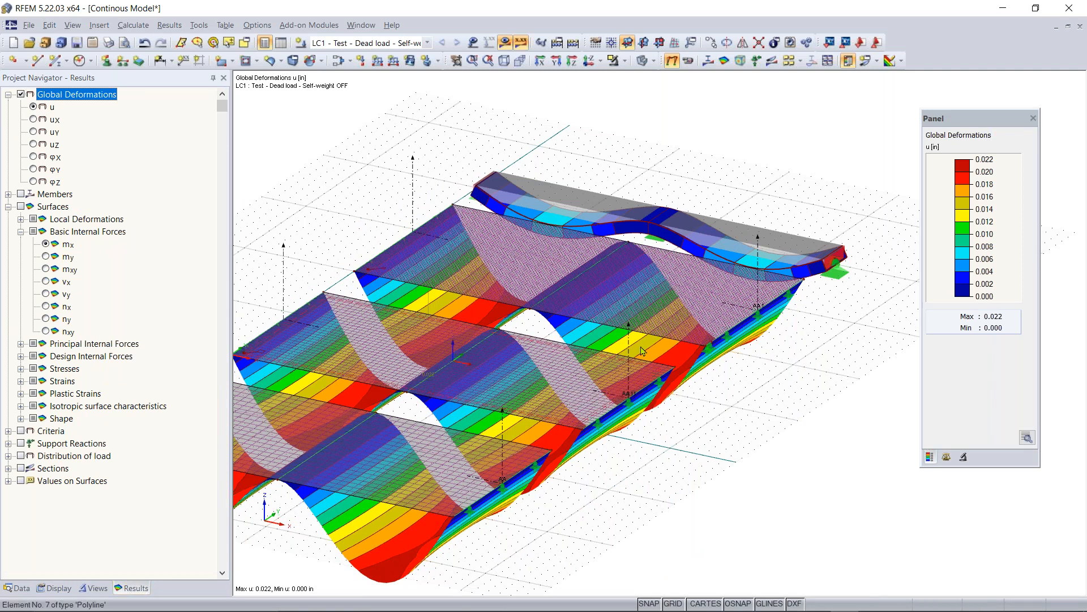
ctrl+middle_drag(642, 349, 650, 322)
scroll(726, 386, up, 2)
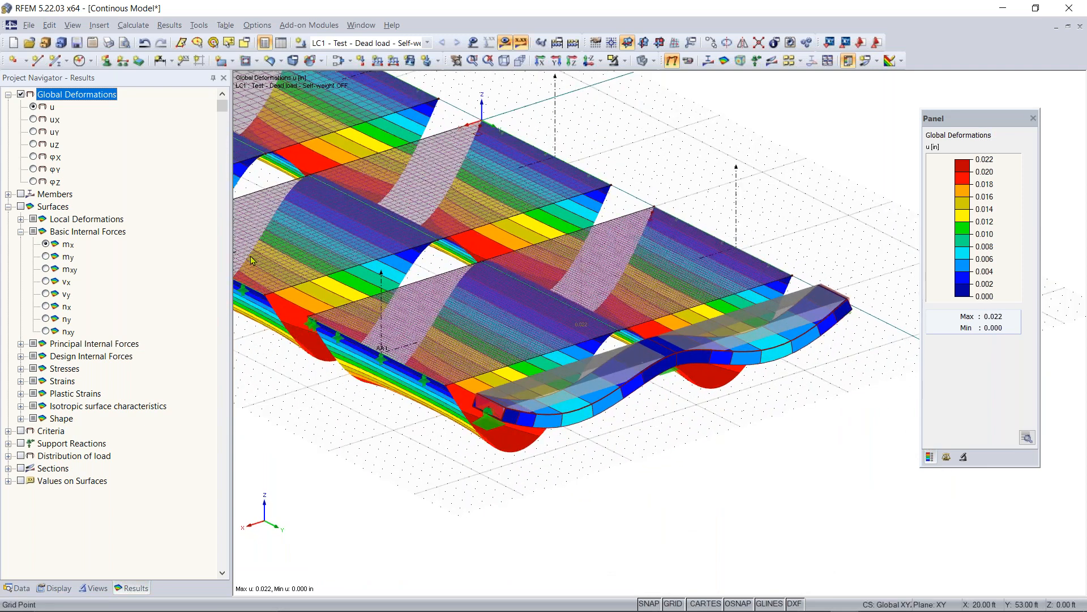
click(21, 95)
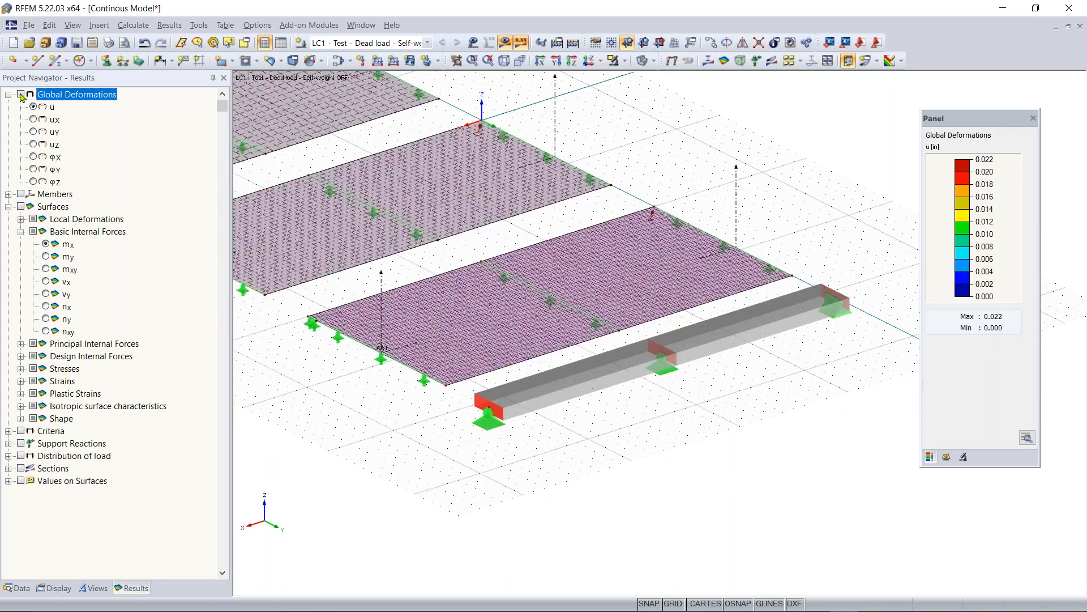
click(8, 206)
click(8, 193)
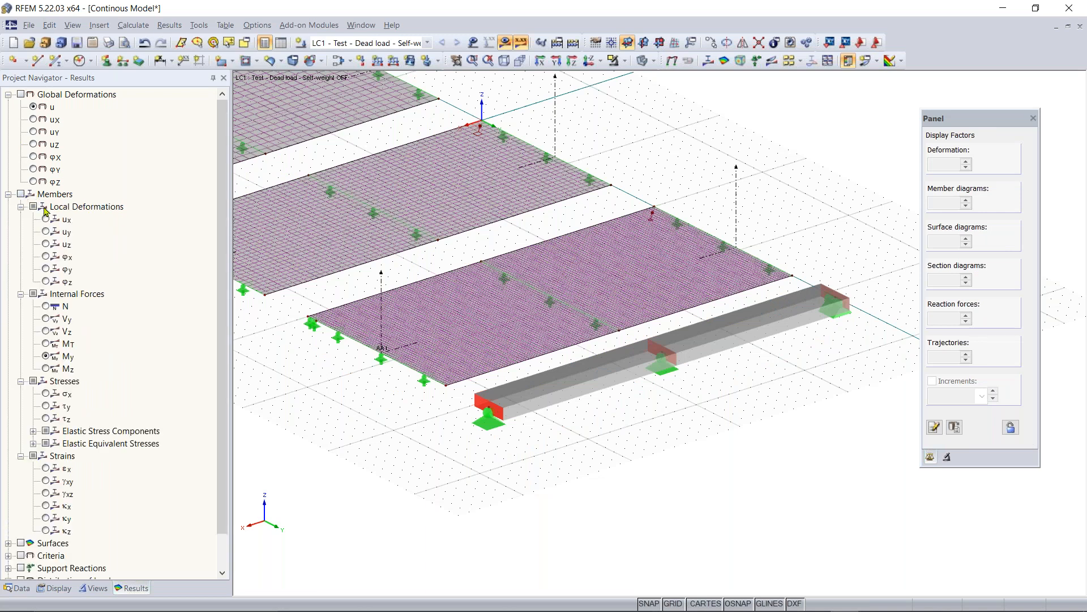
click(20, 193)
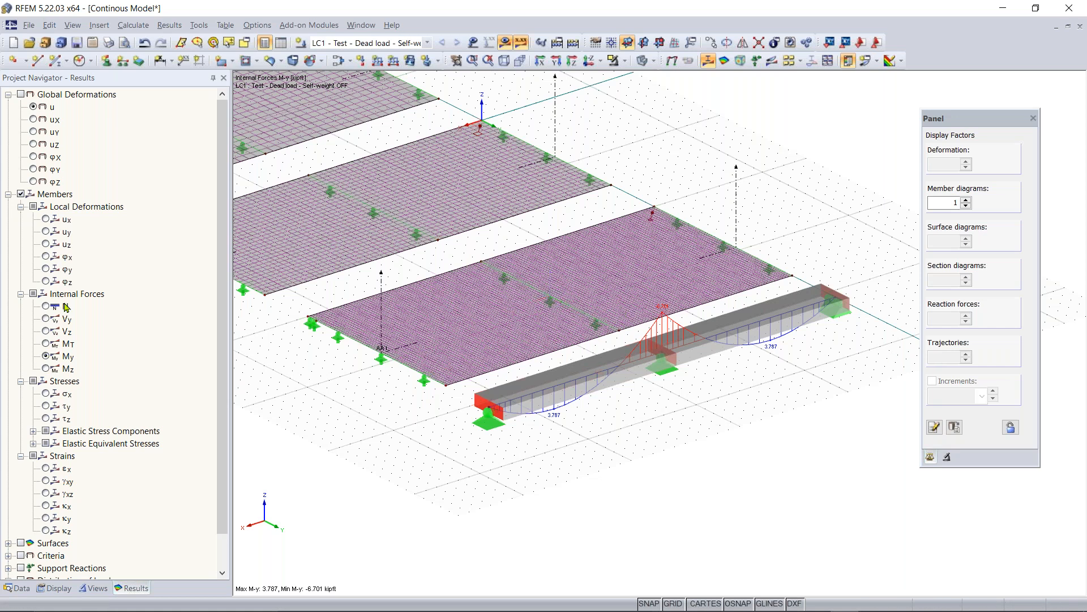
Examine the beam's My moment diagram at the middle support and in both spans beside the slabs
scroll(684, 371, up, 3)
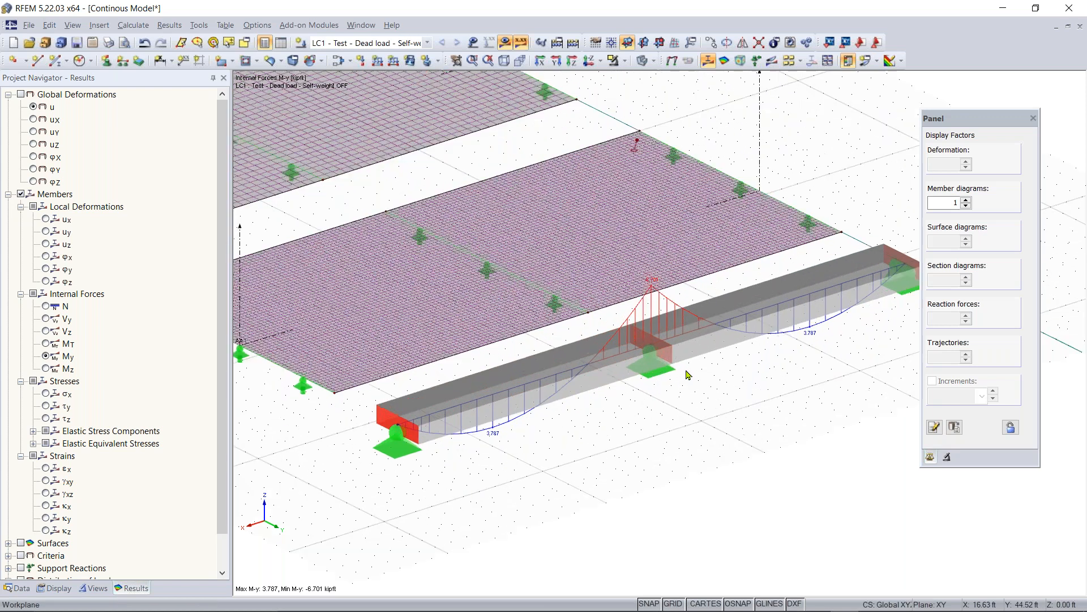
right_drag(690, 317, 643, 283)
middle_drag(644, 283, 740, 320)
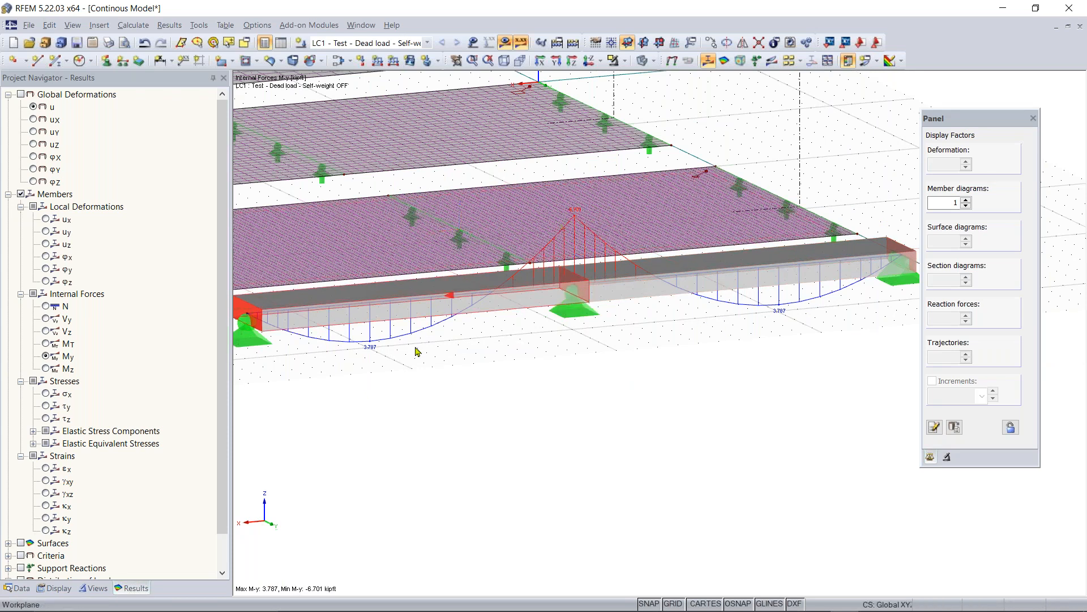
scroll(417, 347, down, 1)
ctrl+middle_drag(417, 347, 529, 428)
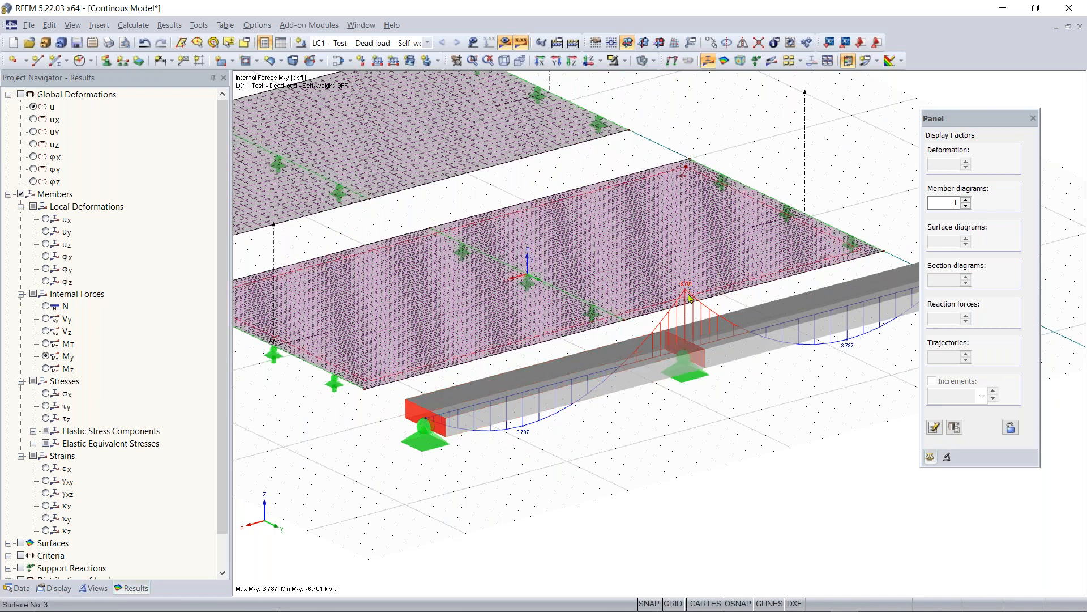
scroll(692, 296, up, 4)
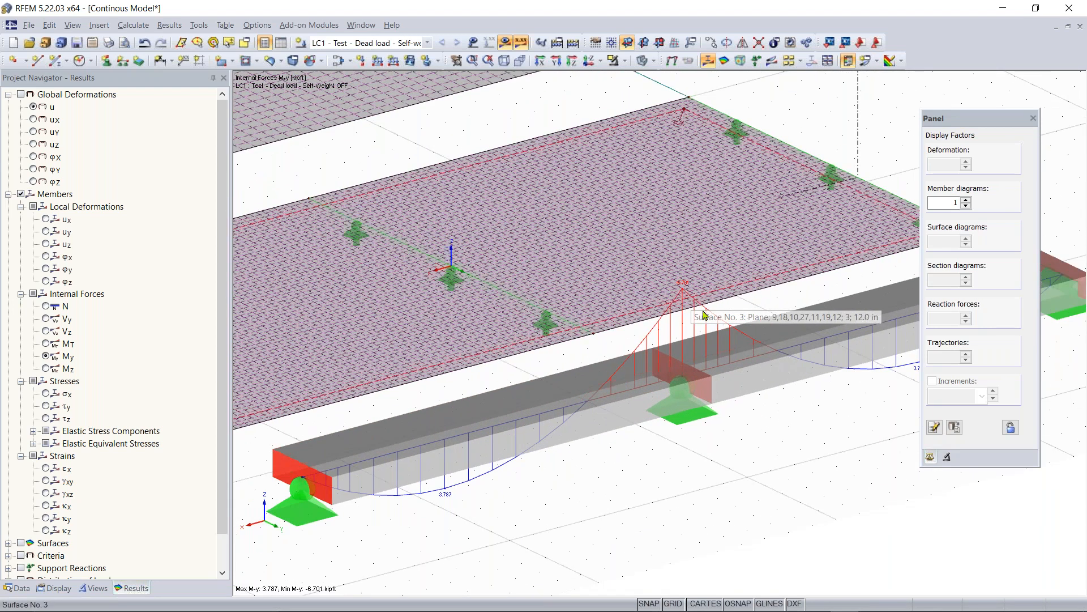
ctrl+middle_drag(599, 341, 590, 372)
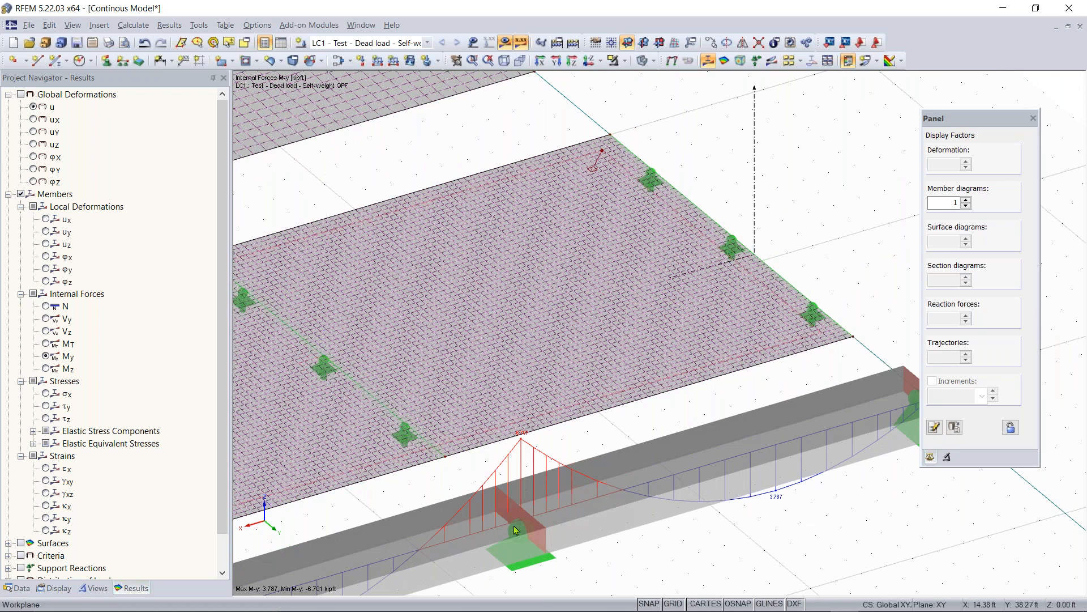
scroll(519, 485, down, 1)
scroll(519, 488, down, 1)
middle_drag(519, 488, 596, 352)
right_click(596, 352)
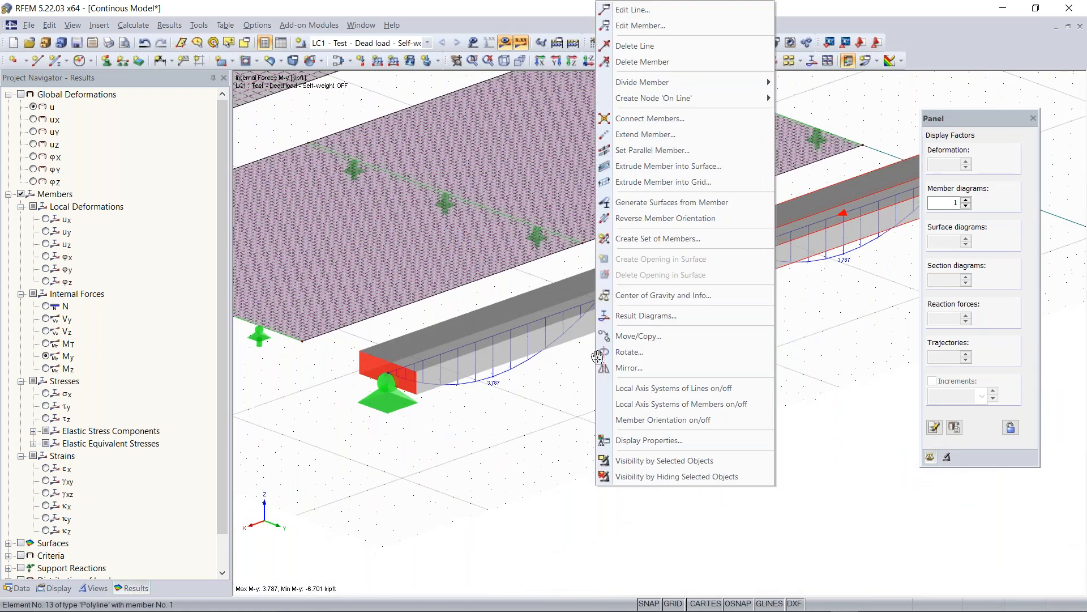
scroll(527, 418, down, 3)
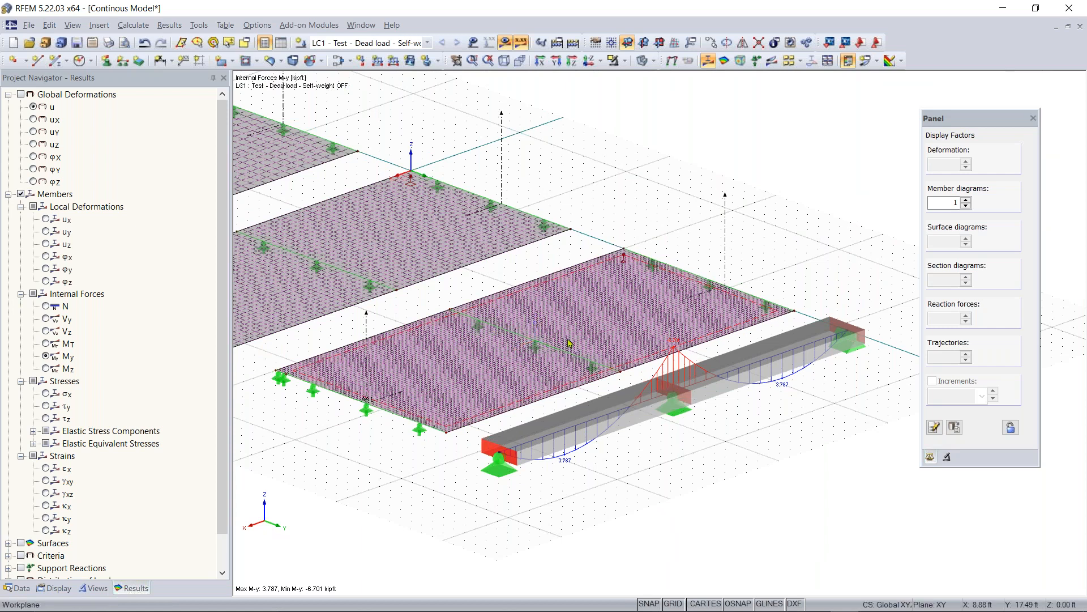
Display the basic internal force mx on the surfaces of the three slabs alongside the beam's My diagram
scroll(425, 402, down, 1)
middle_drag(424, 402, 587, 444)
scroll(593, 450, down, 2)
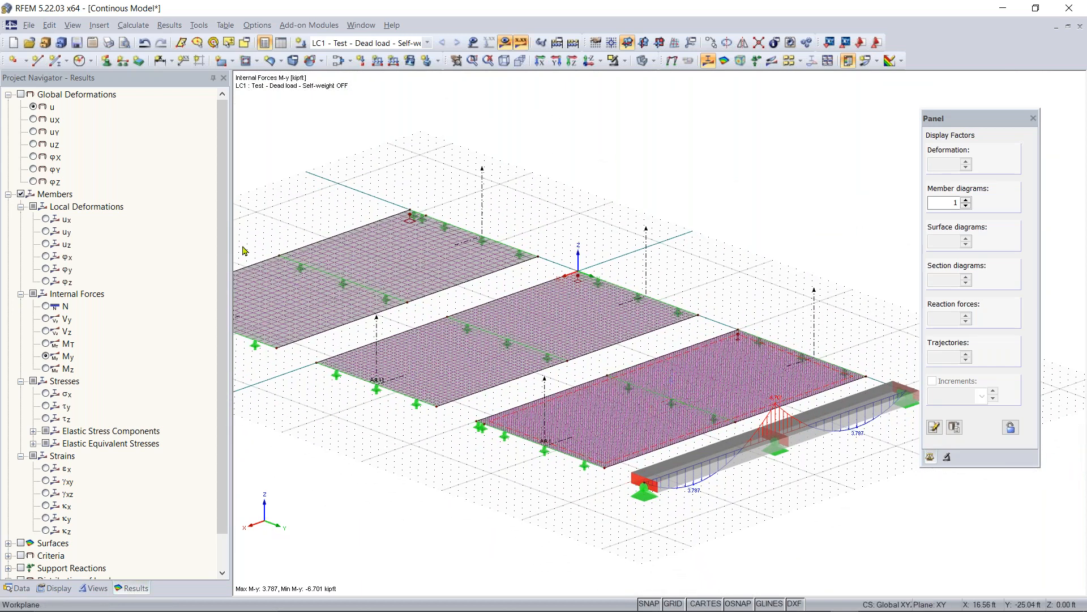
click(8, 194)
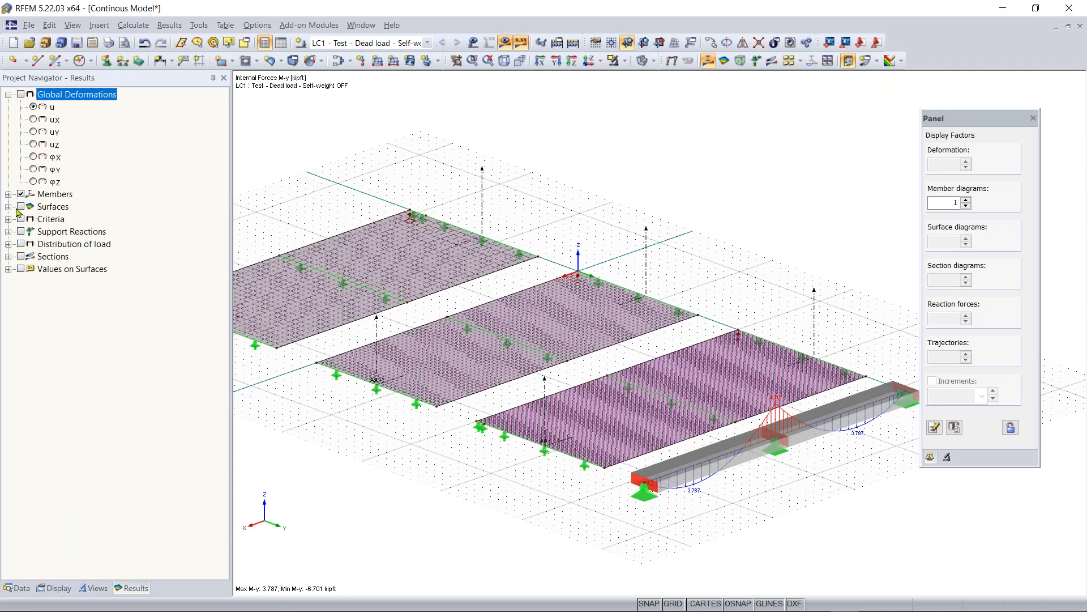
click(21, 206)
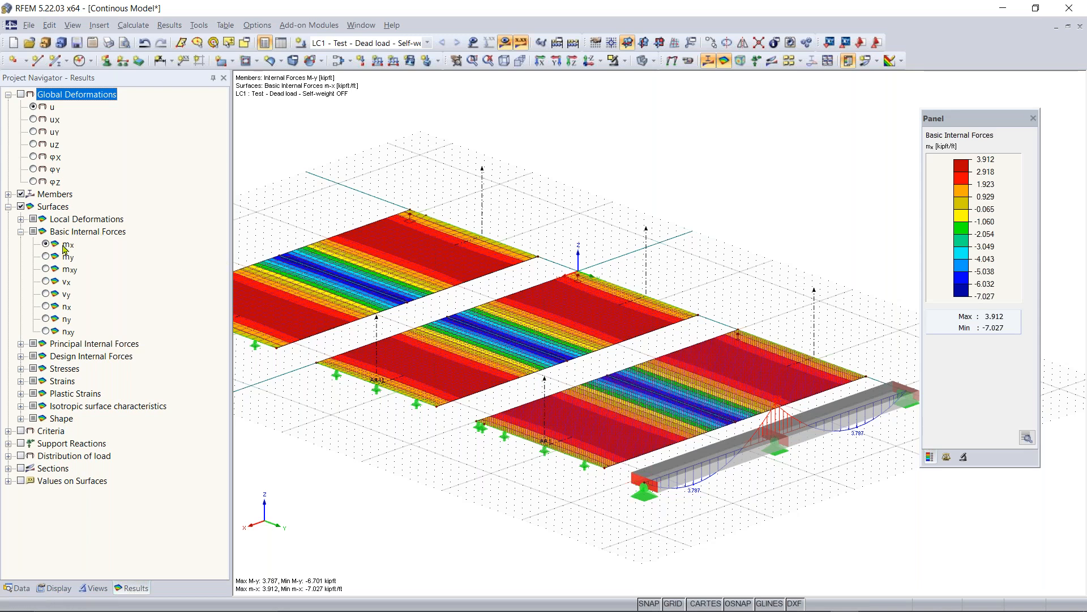
Examine the mx color plots of the three slabs next to the beam's My diagram from opposite sides
scroll(609, 403, down, 2)
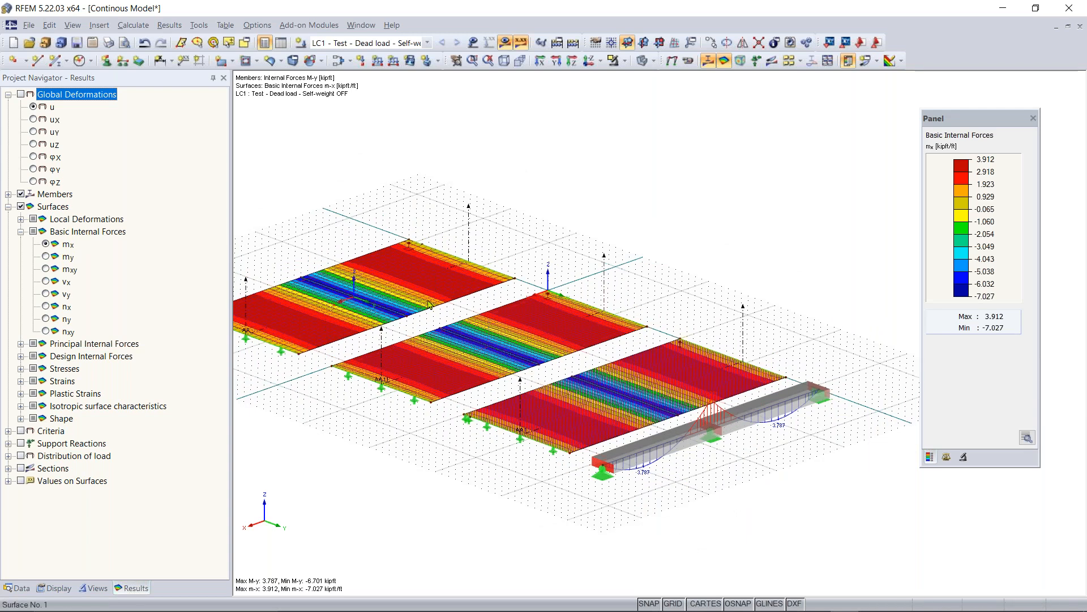
scroll(531, 370, up, 2)
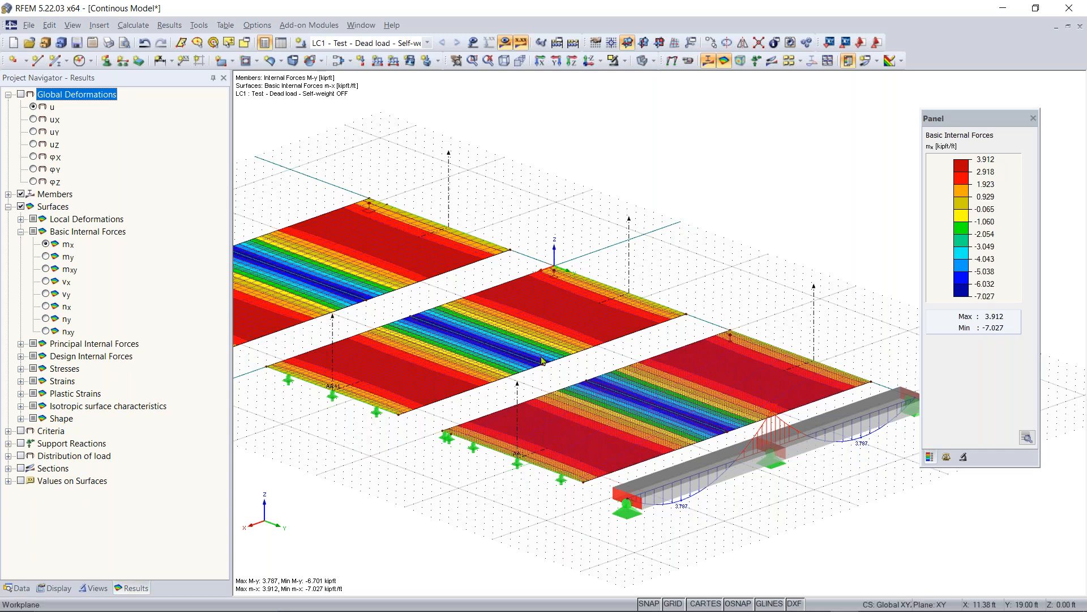
scroll(509, 363, down, 3)
ctrl+middle_drag(419, 361, 922, 357)
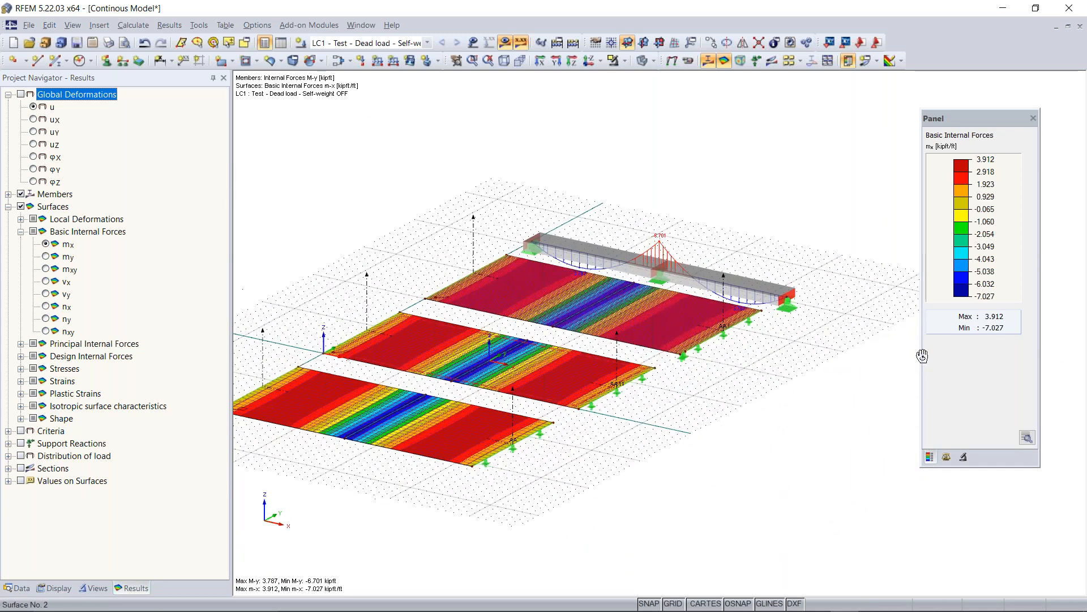
middle_drag(411, 402, 477, 402)
scroll(479, 402, up, 2)
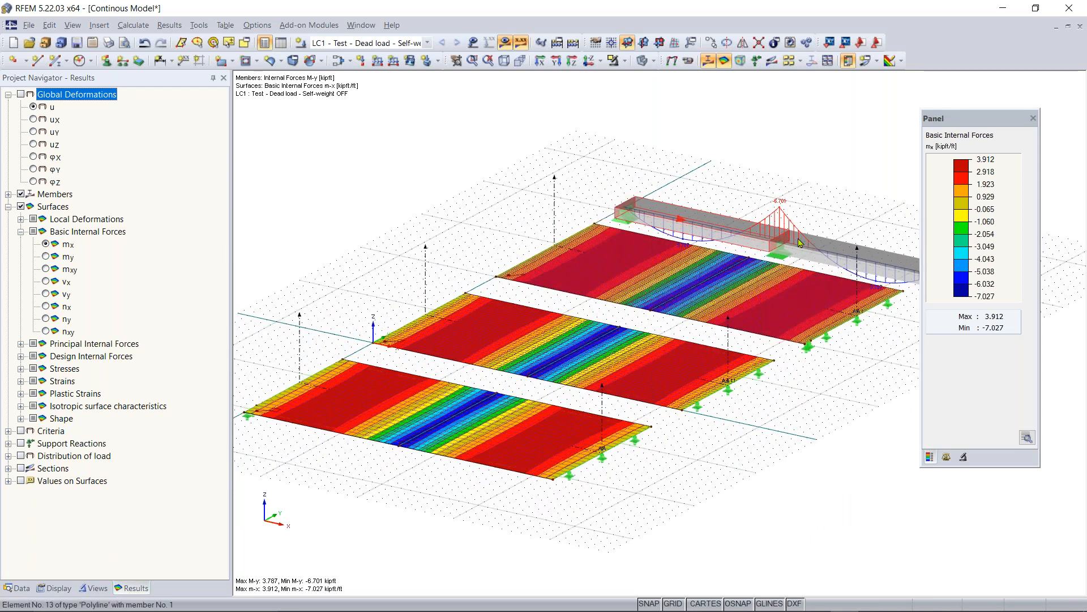
middle_drag(799, 242, 701, 238)
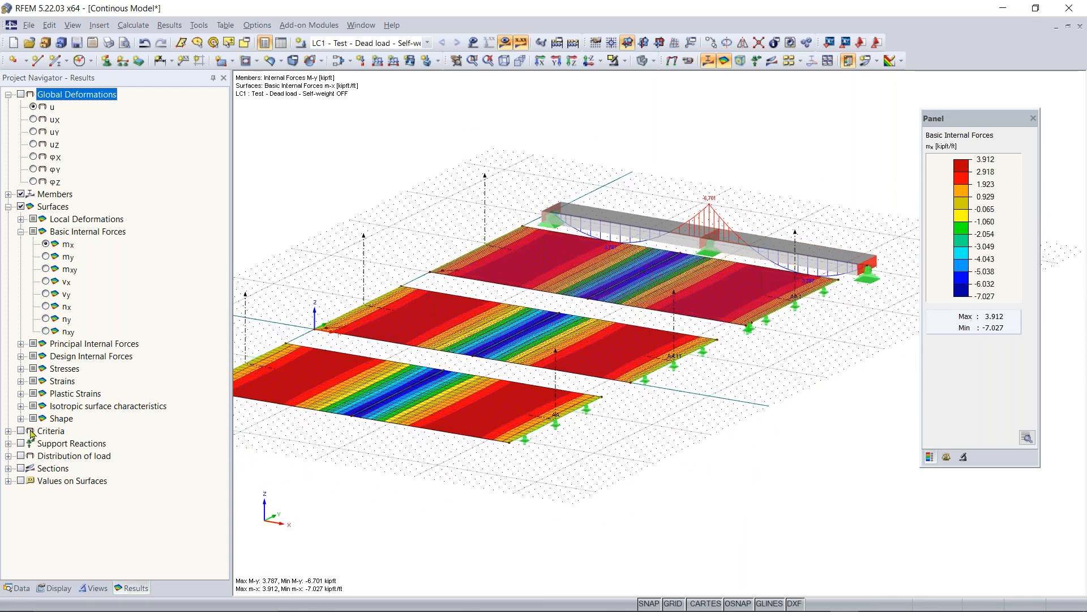
Turn on the section results to show the mx diagrams along sections AA, AA 1 and AA 1 1
click(21, 469)
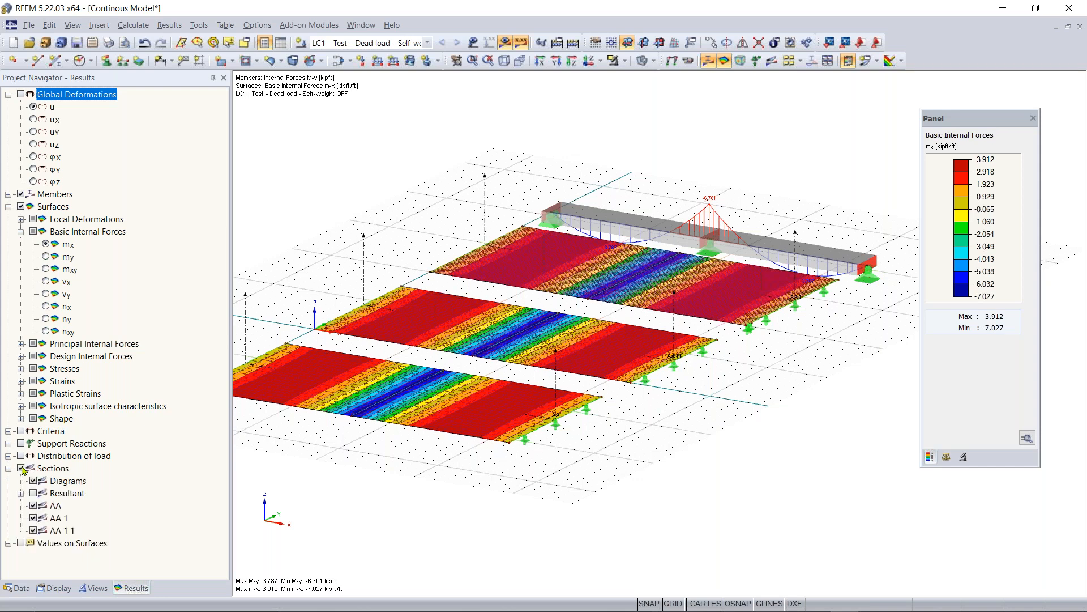
middle_drag(416, 447, 453, 458)
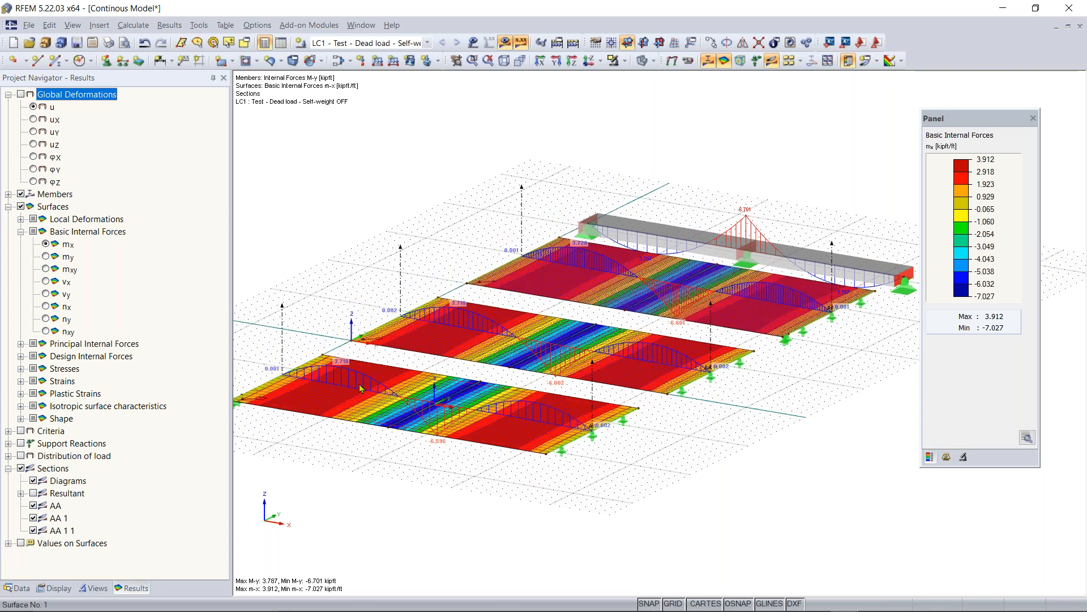
scroll(297, 349, up, 3)
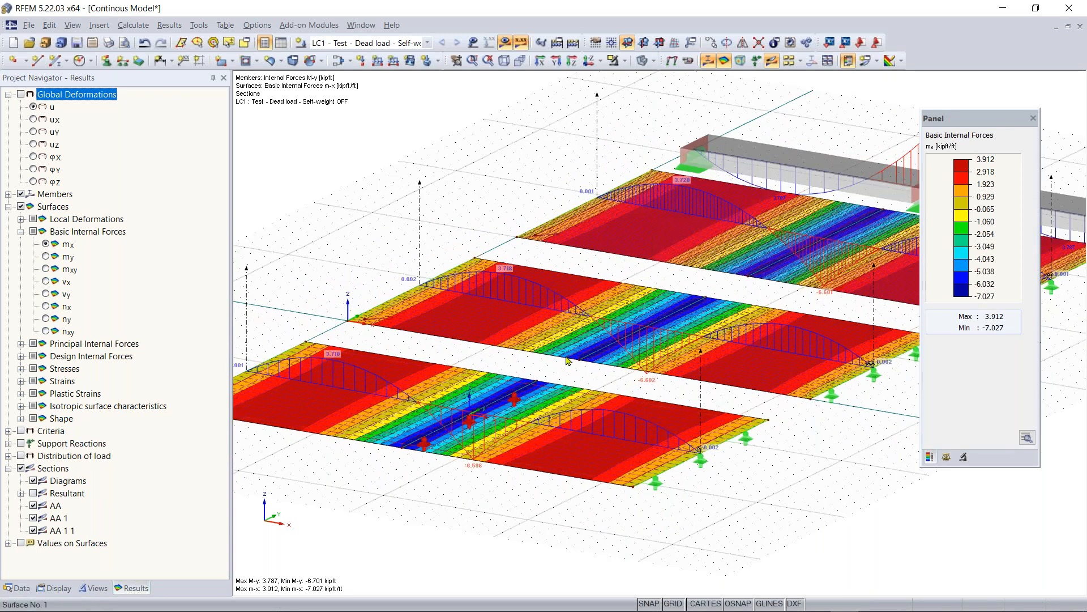
Examine the mx section diagrams across all three slabs from different viewing angles
scroll(568, 361, down, 1)
middle_drag(568, 361, 509, 374)
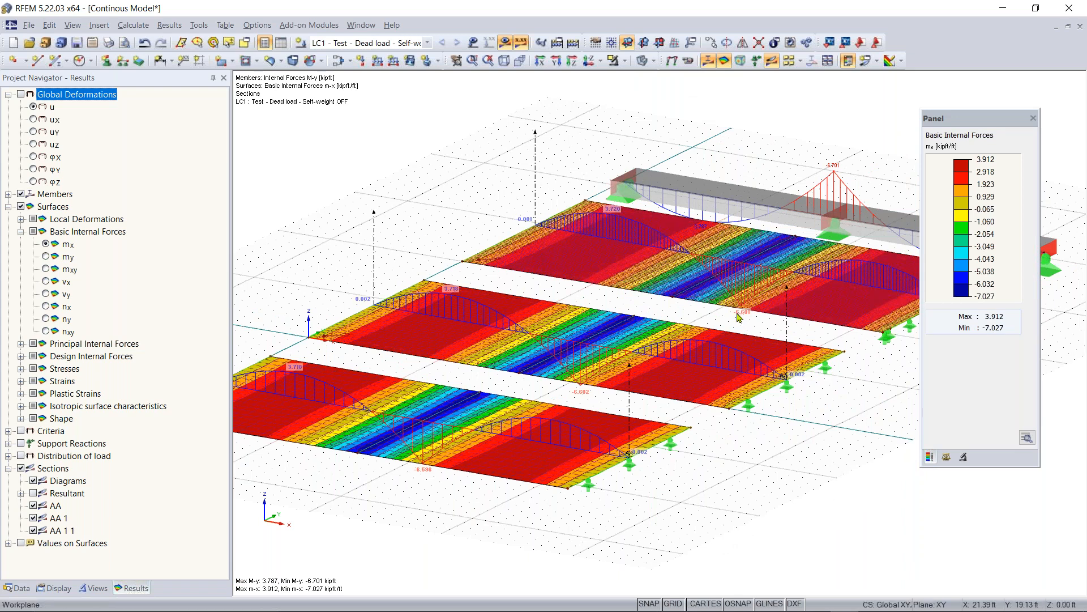
scroll(544, 355, down, 2)
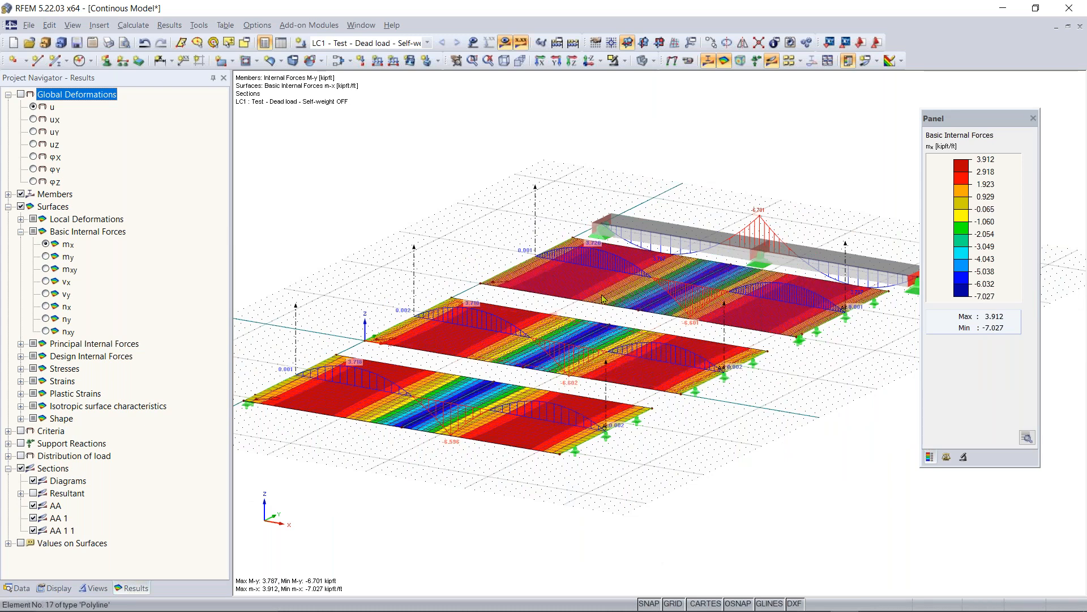
scroll(586, 387, up, 3)
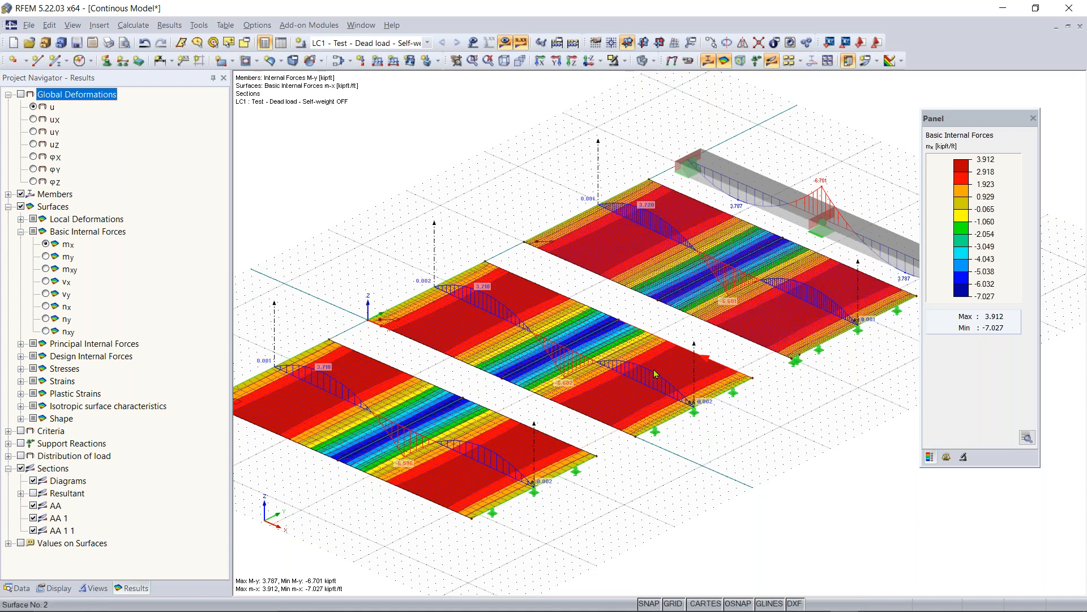
ctrl+middle_drag(650, 421, 709, 389)
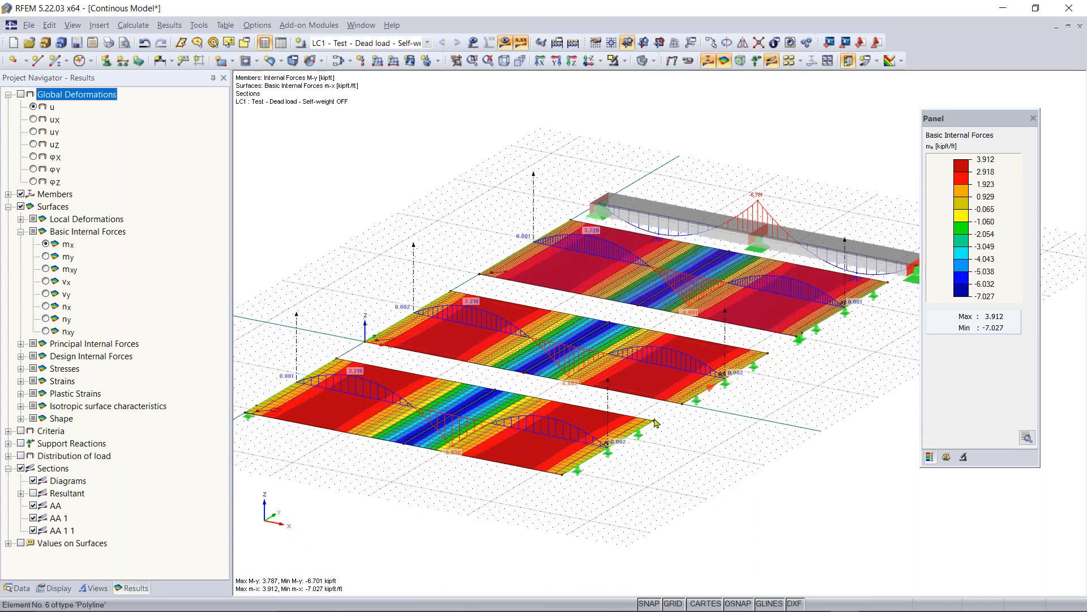
scroll(431, 430, up, 1)
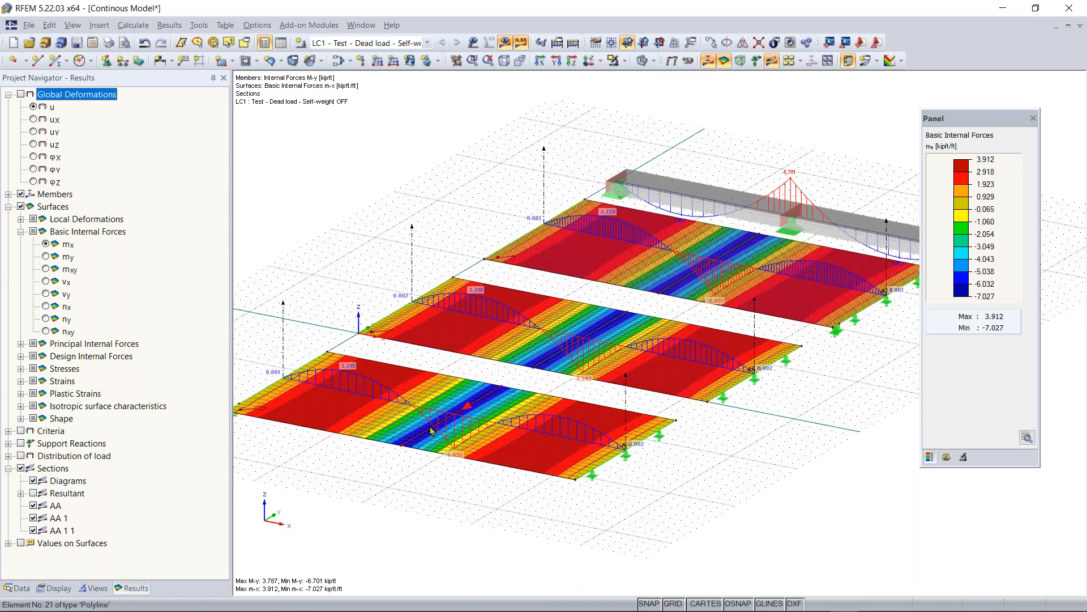
scroll(430, 431, up, 1)
middle_drag(420, 434, 387, 456)
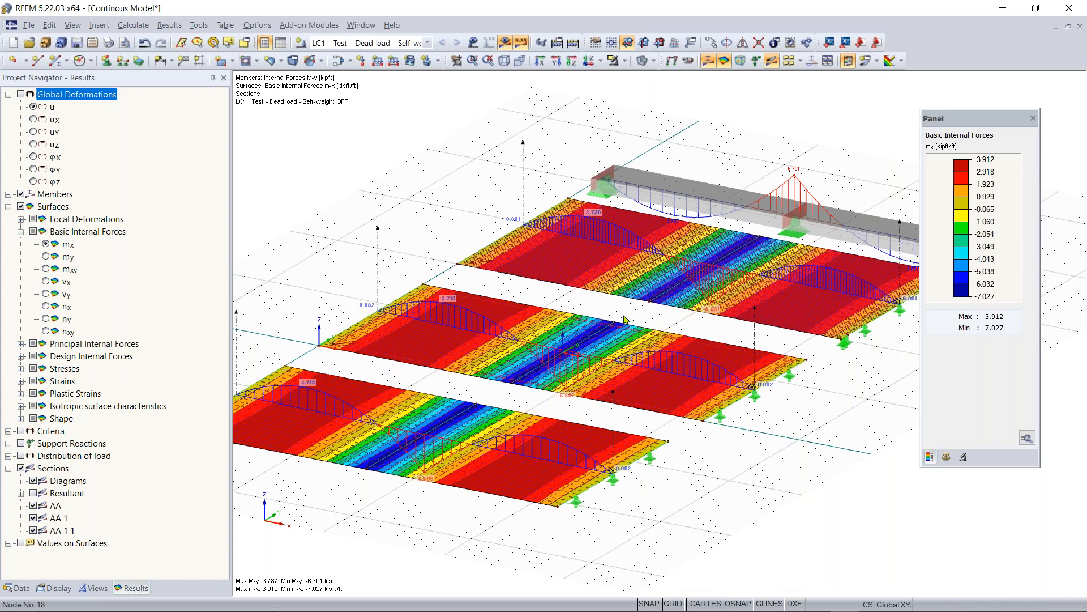
middle_drag(529, 396, 548, 406)
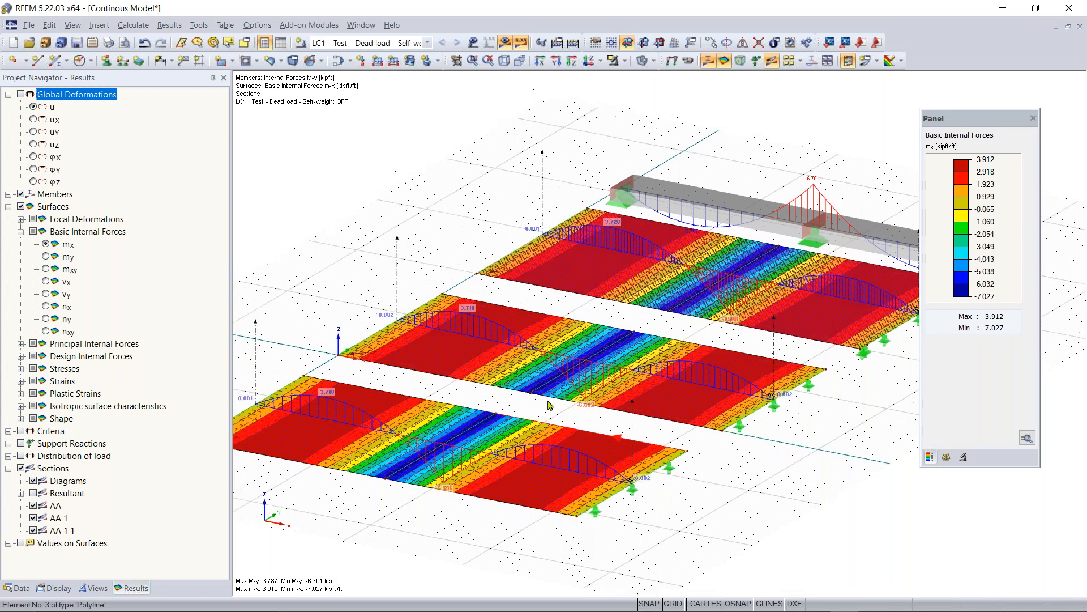
Compare the mx section values in the spans and over the middle supports of the three slabs
scroll(383, 453, up, 4)
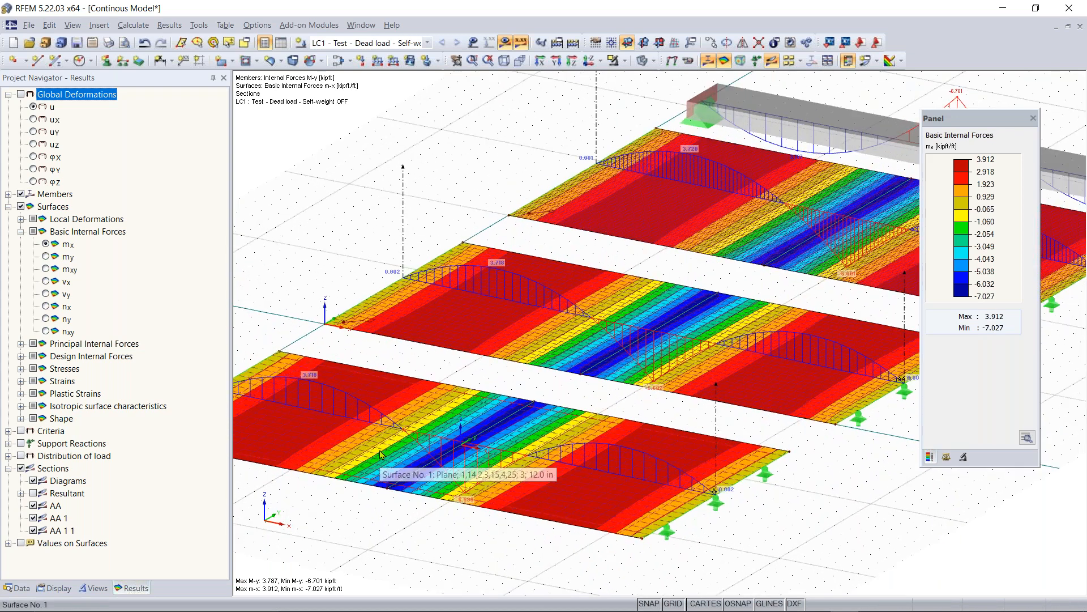
scroll(651, 385, down, 2)
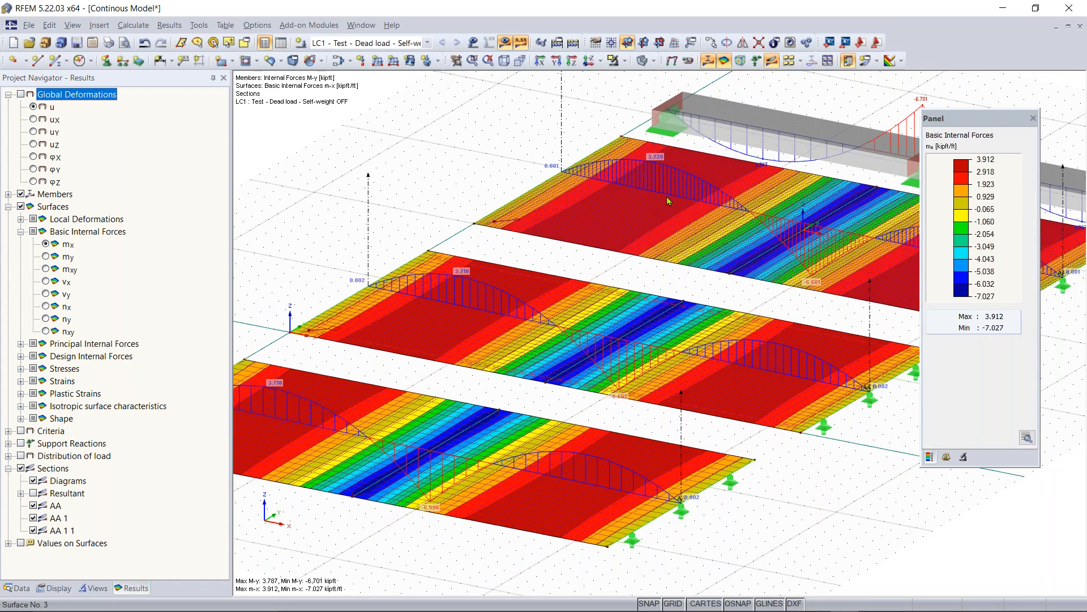
scroll(755, 253, down, 2)
middle_drag(605, 466, 504, 471)
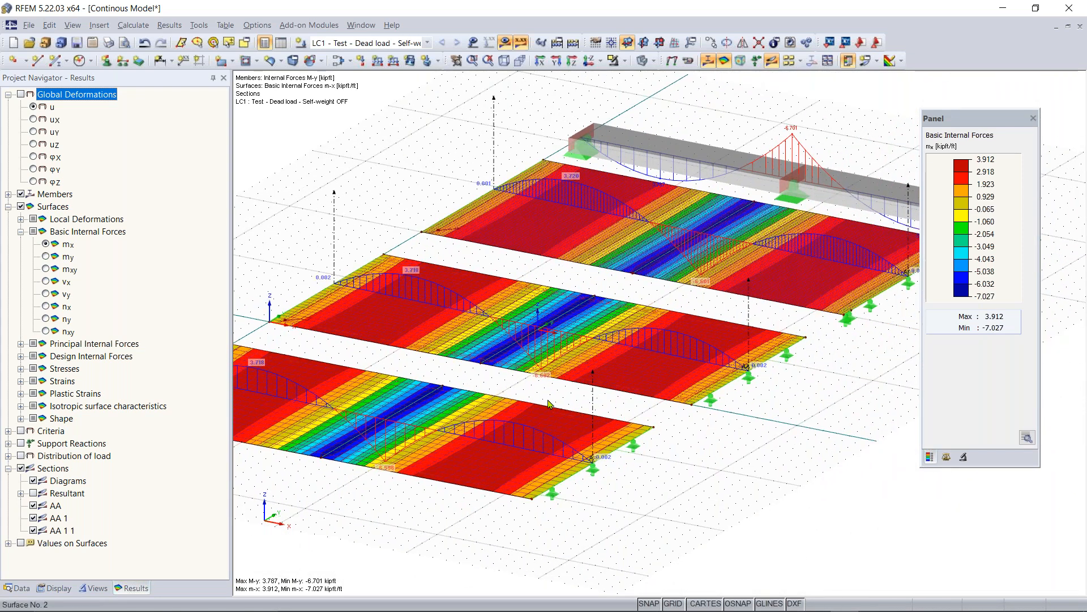
scroll(490, 436, up, 3)
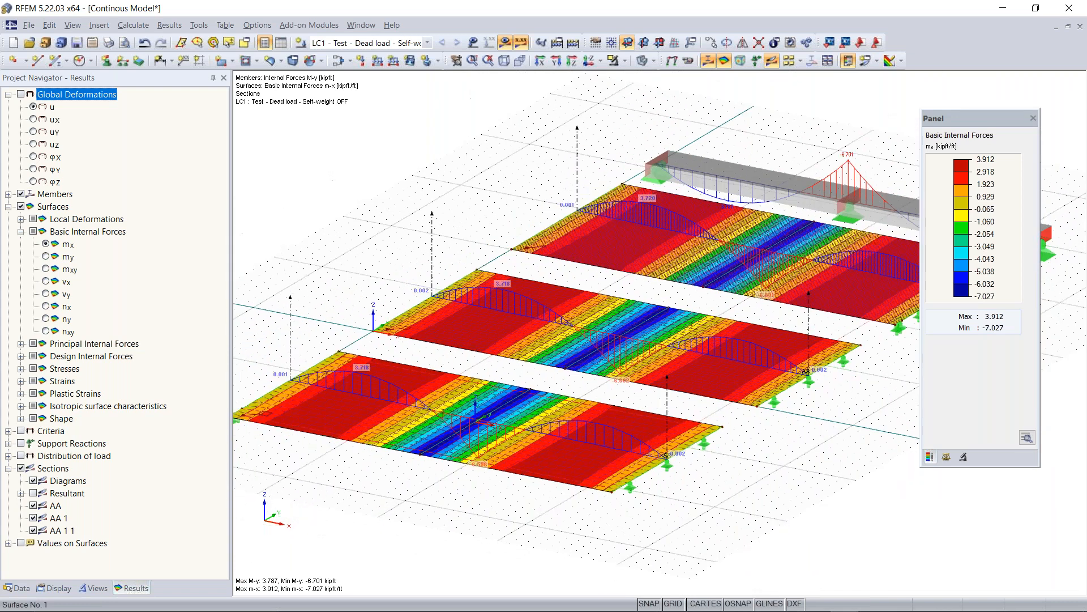
scroll(491, 437, up, 2)
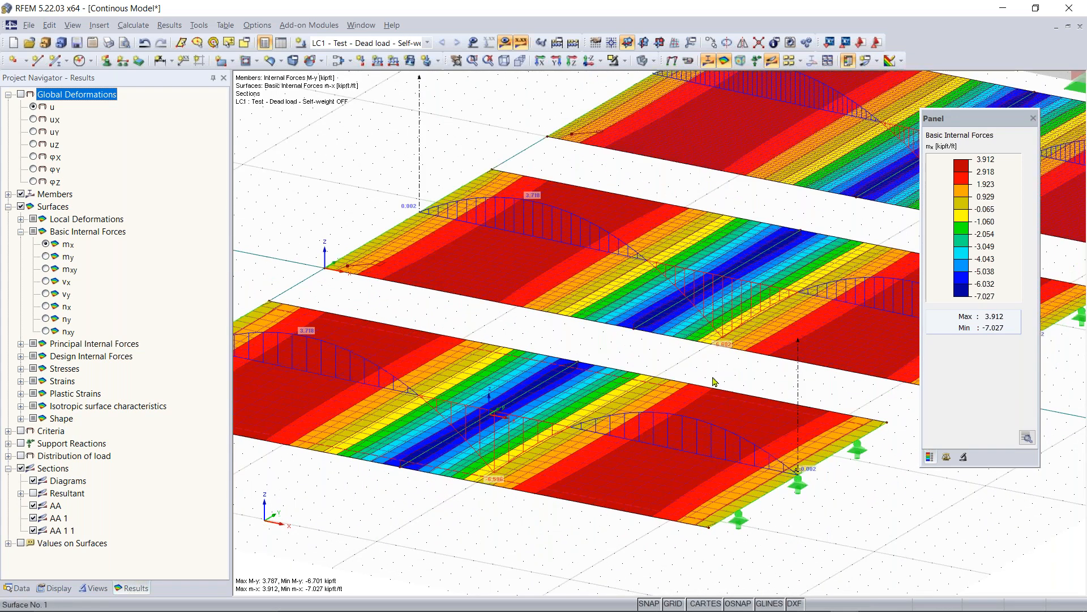
scroll(713, 381, down, 4)
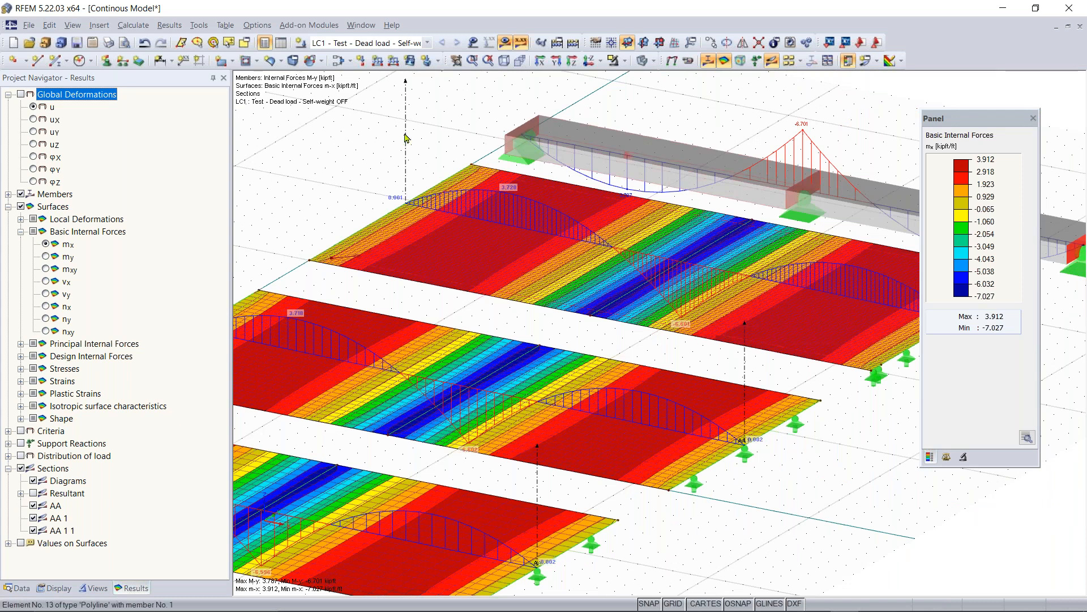
scroll(697, 204, down, 2)
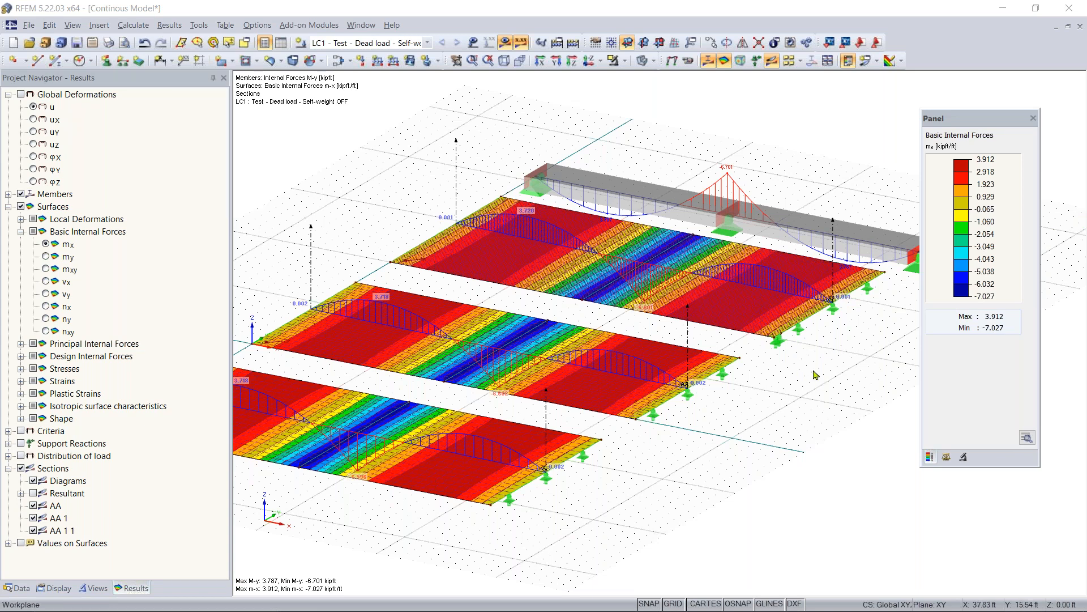
Compare the beam's My moment diagram with the mx section diagram of the slab next to it
scroll(824, 359, down, 1)
middle_drag(874, 359, 750, 384)
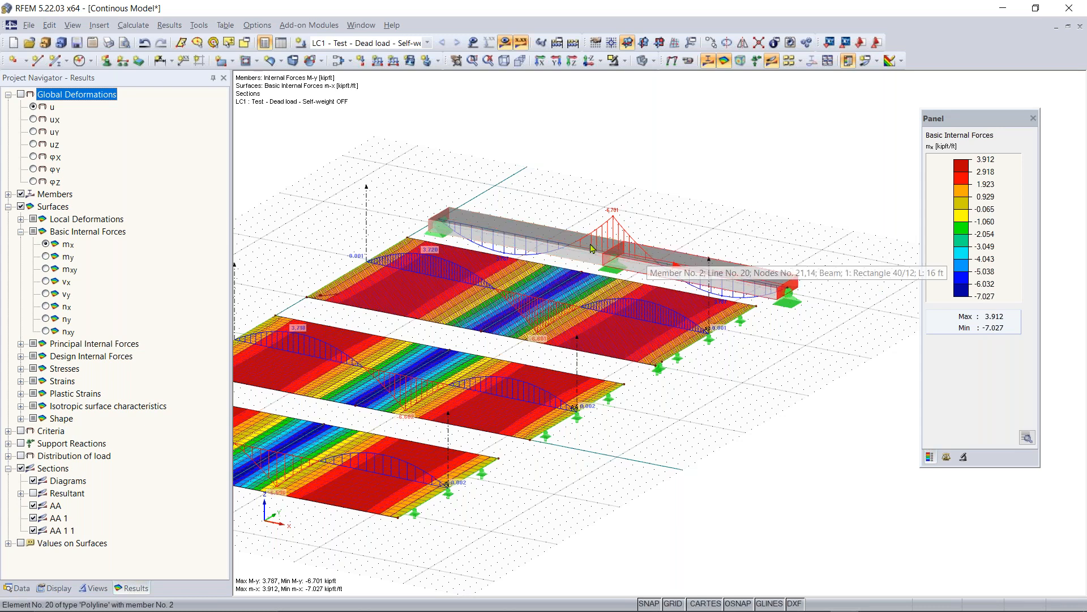
scroll(603, 252, up, 3)
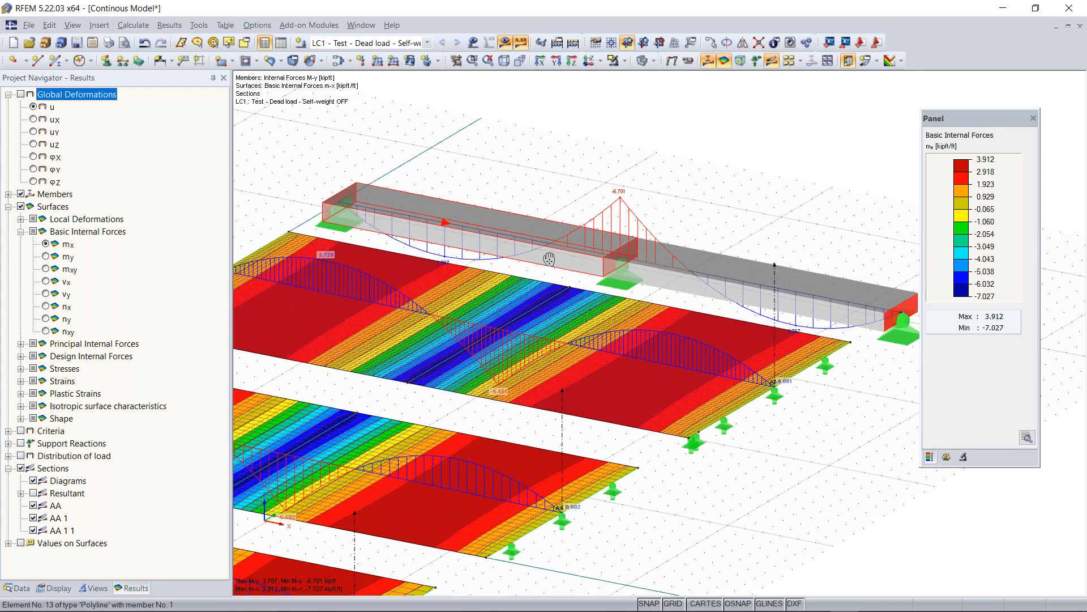
middle_drag(565, 272, 578, 275)
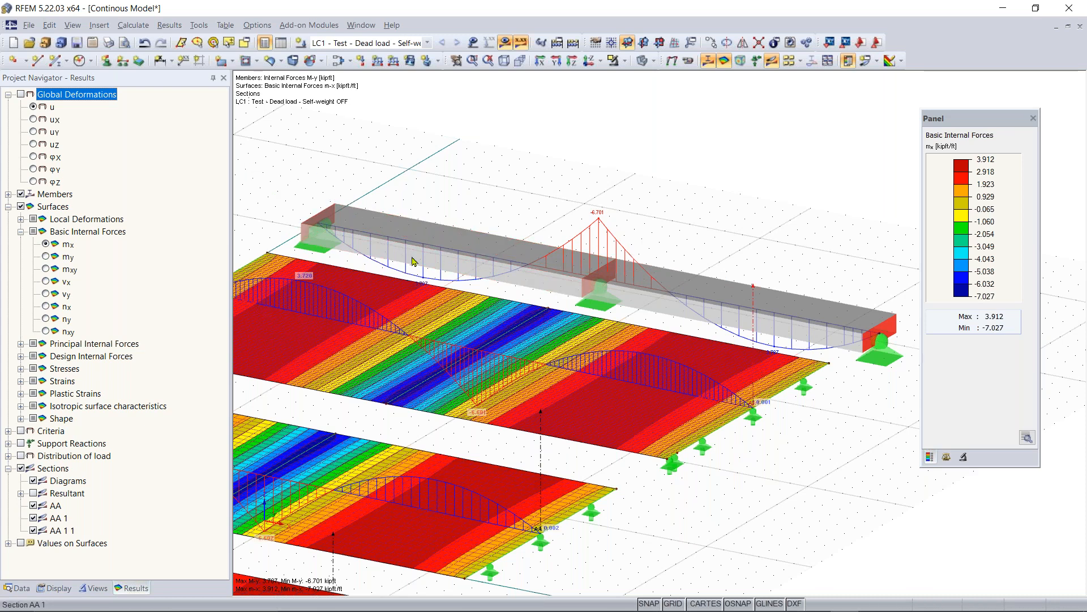
scroll(477, 261, down, 2)
middle_drag(478, 262, 434, 277)
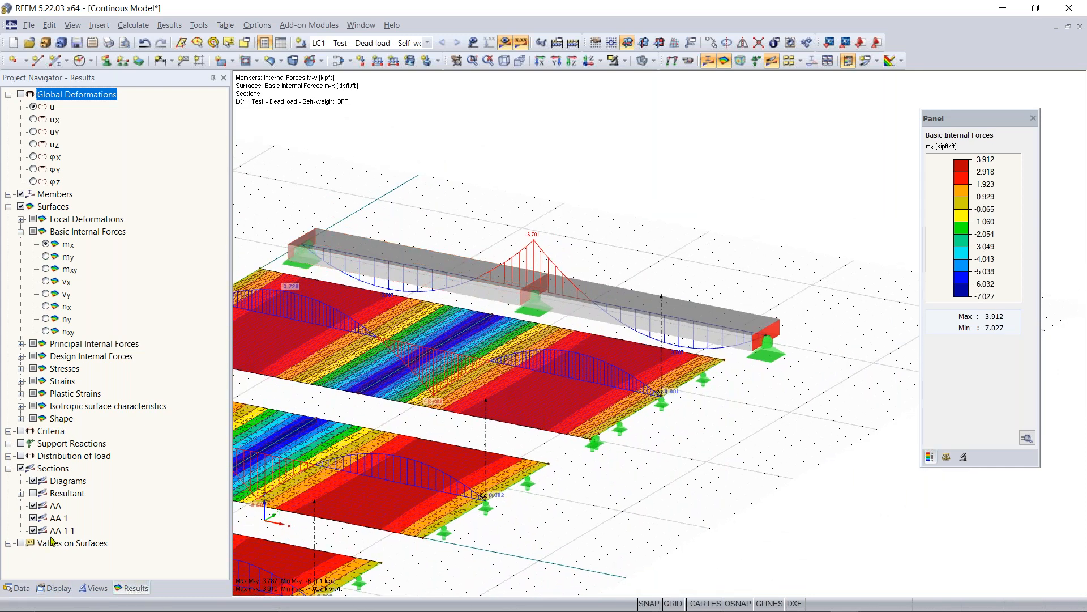
middle_drag(634, 260, 695, 296)
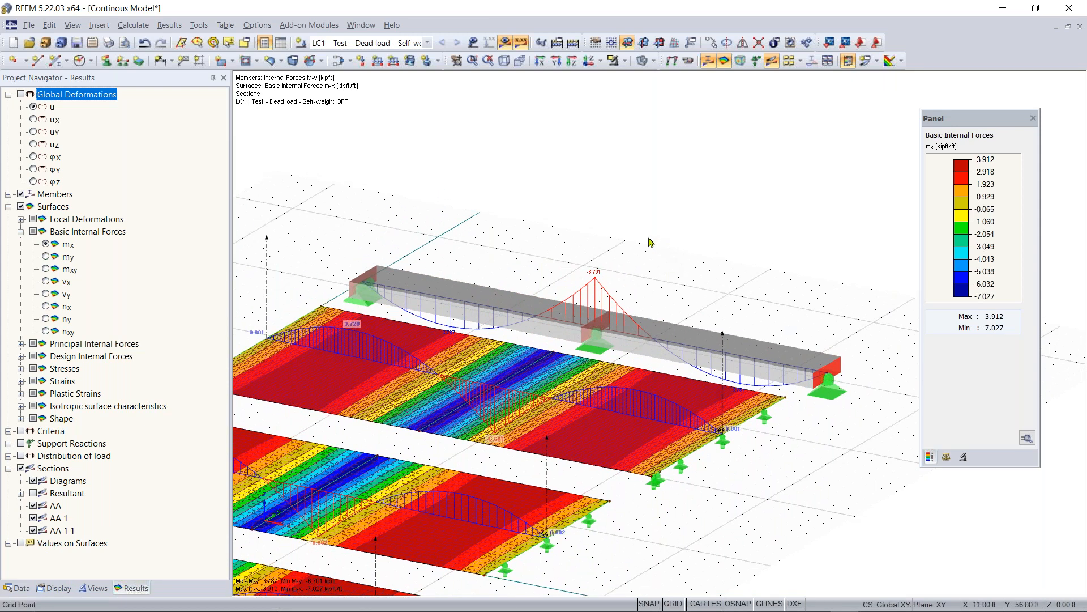
Set the internal force display of members to Cross-Sections so the beam body is colored by its My moments
click(59, 589)
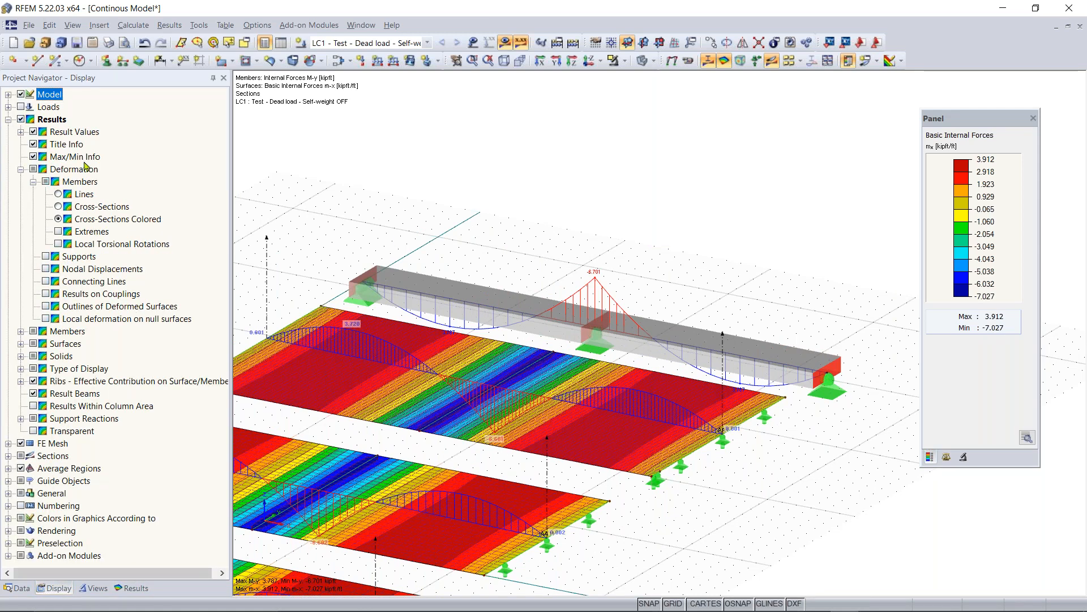
click(21, 170)
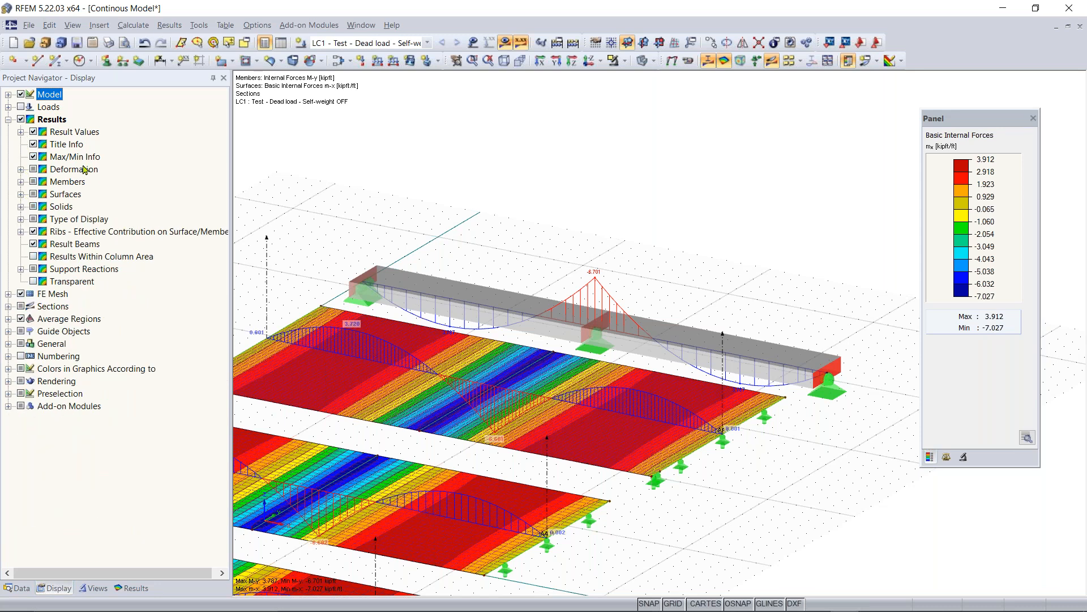
click(21, 182)
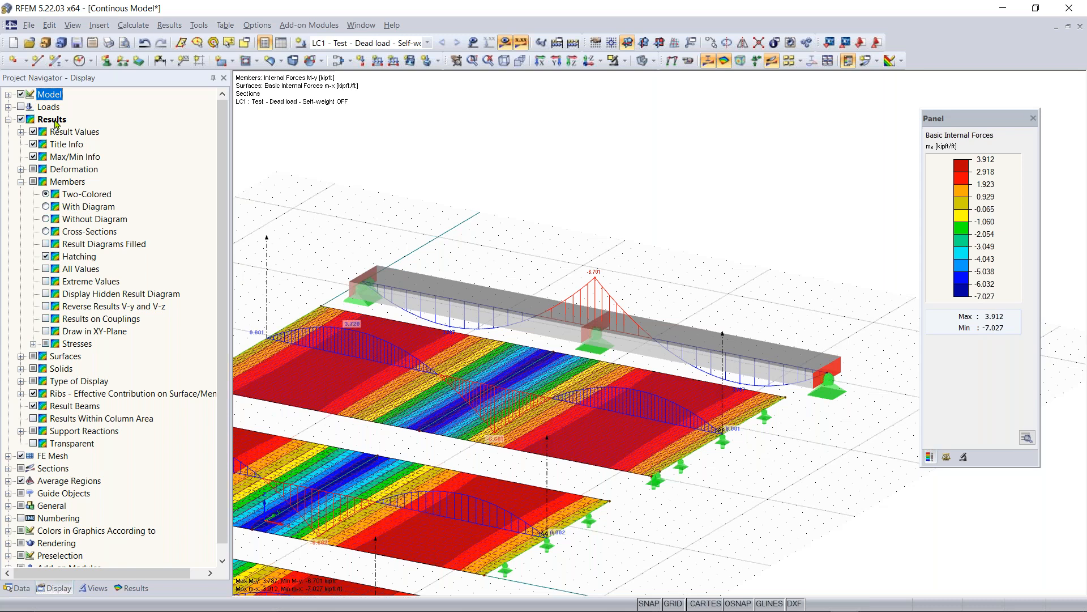
click(46, 207)
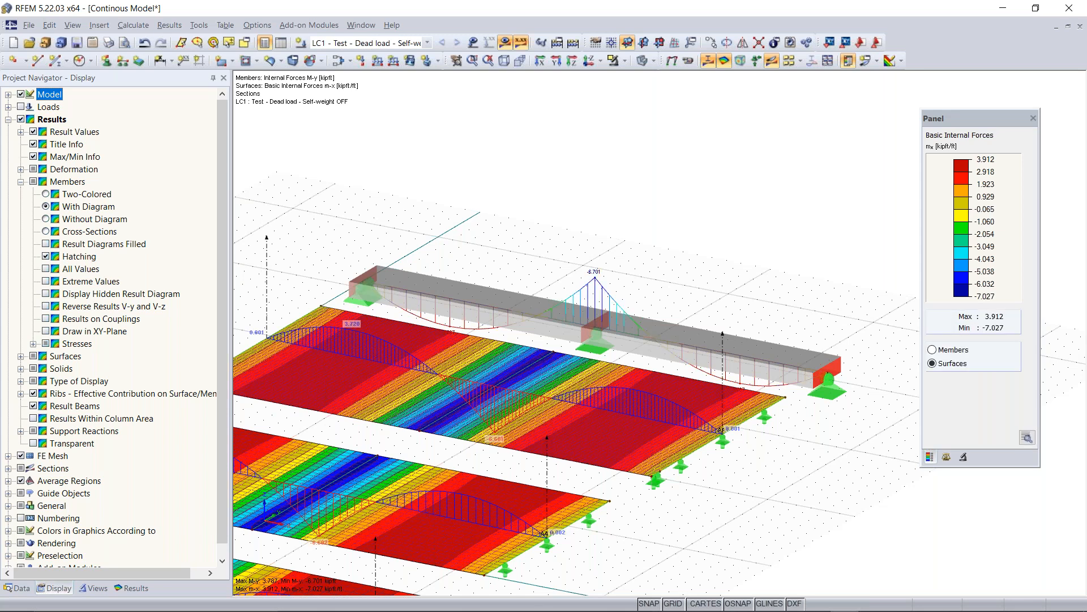
click(46, 231)
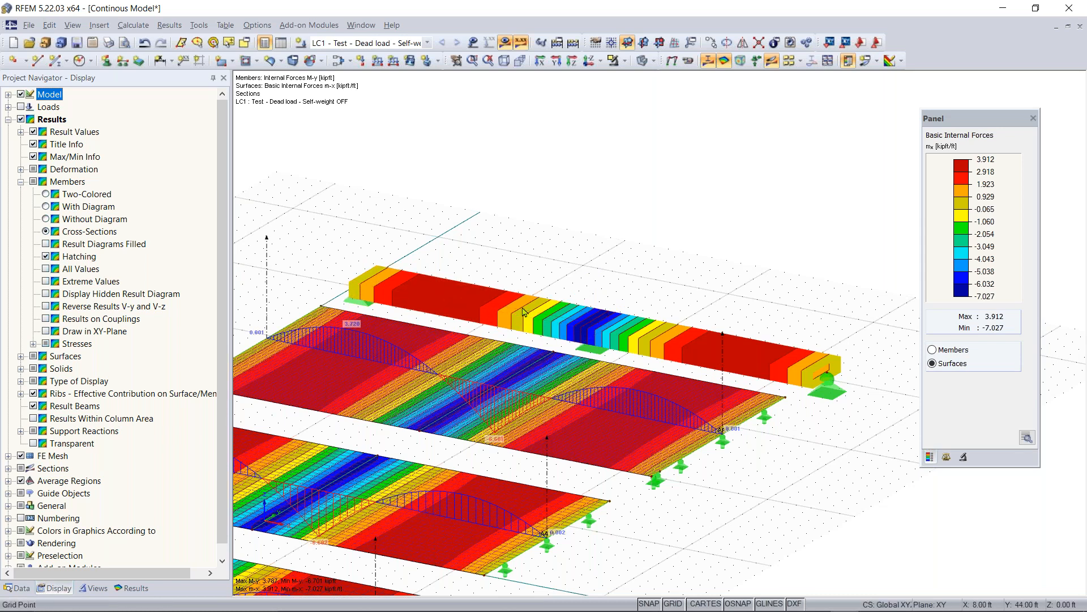
Set the internal force display of members to Two-Colored and compare the beam's My diagram with the slabs' mx section diagrams
click(46, 193)
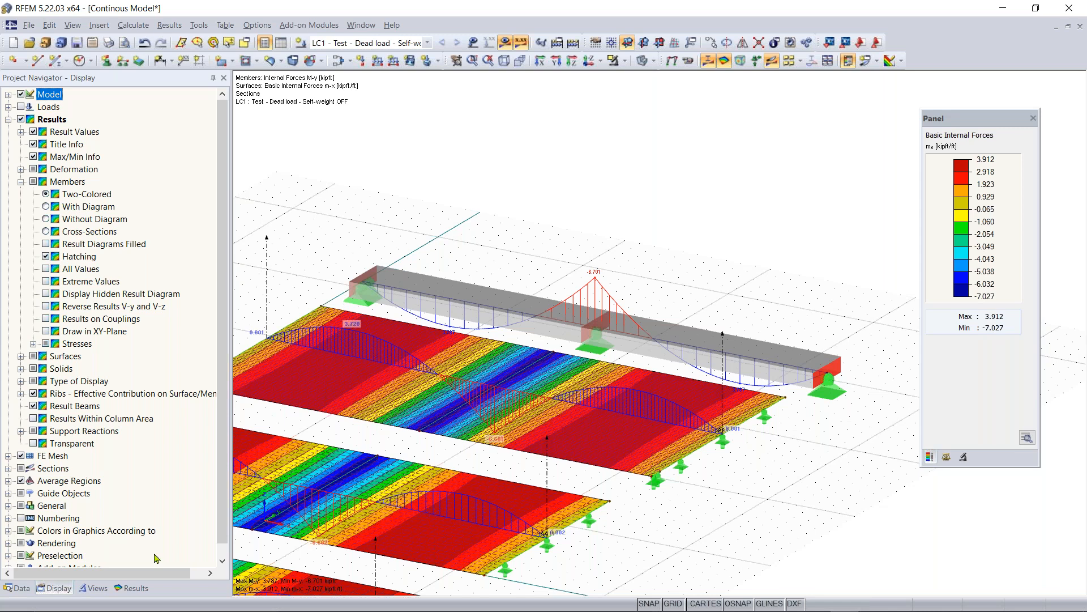
click(131, 588)
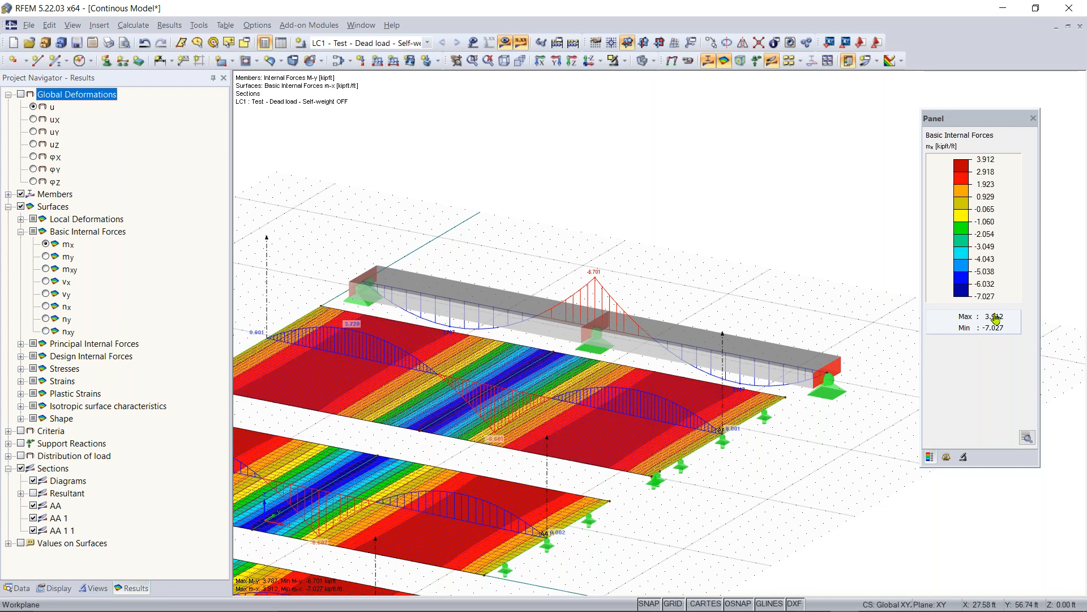
scroll(643, 288, up, 1)
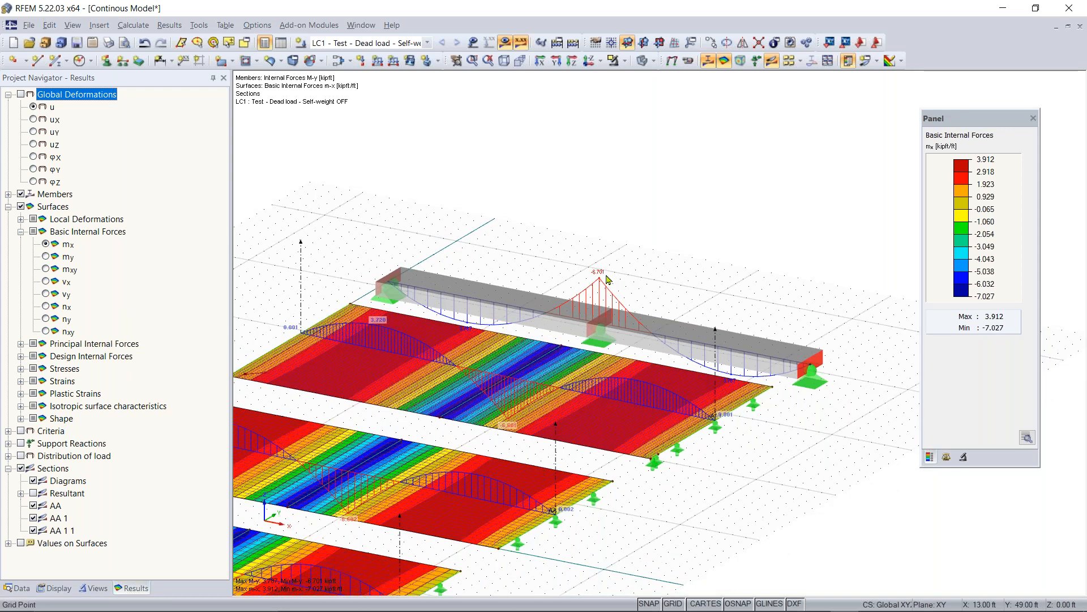
scroll(615, 278, up, 2)
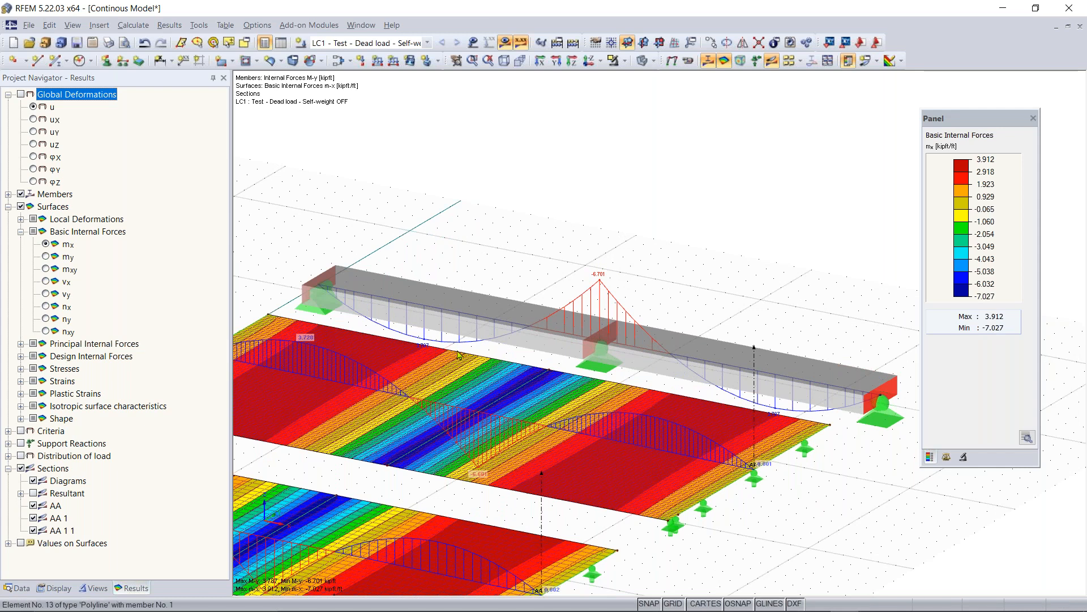
scroll(628, 294, down, 1)
scroll(644, 321, down, 1)
scroll(643, 321, down, 1)
mouse_move(643, 321)
middle_down()
mouse_move(653, 311)
mouse_move(643, 317)
middle_up()
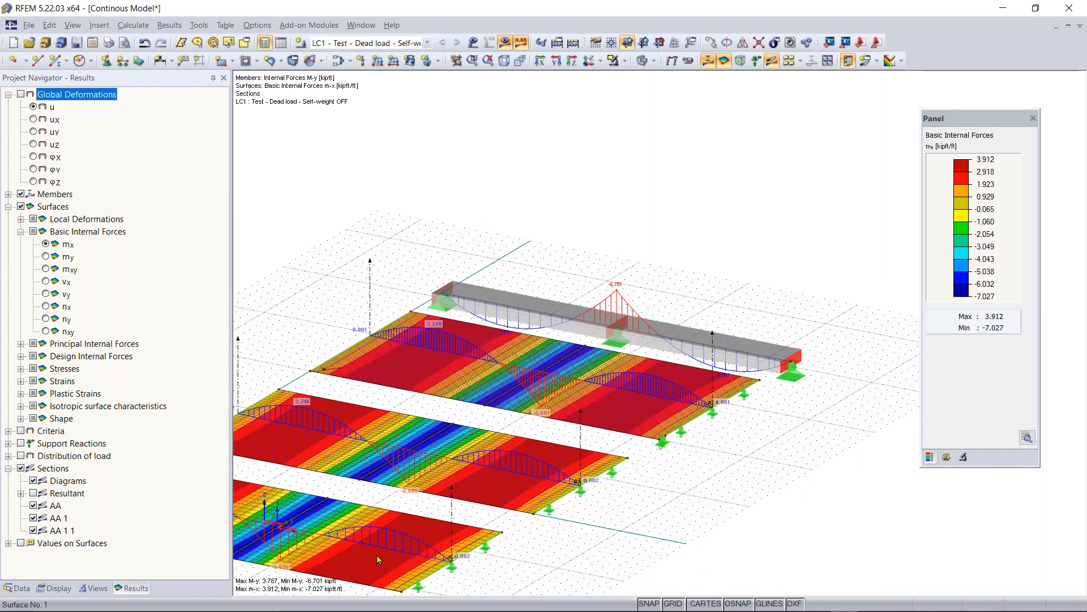
scroll(616, 320, up, 3)
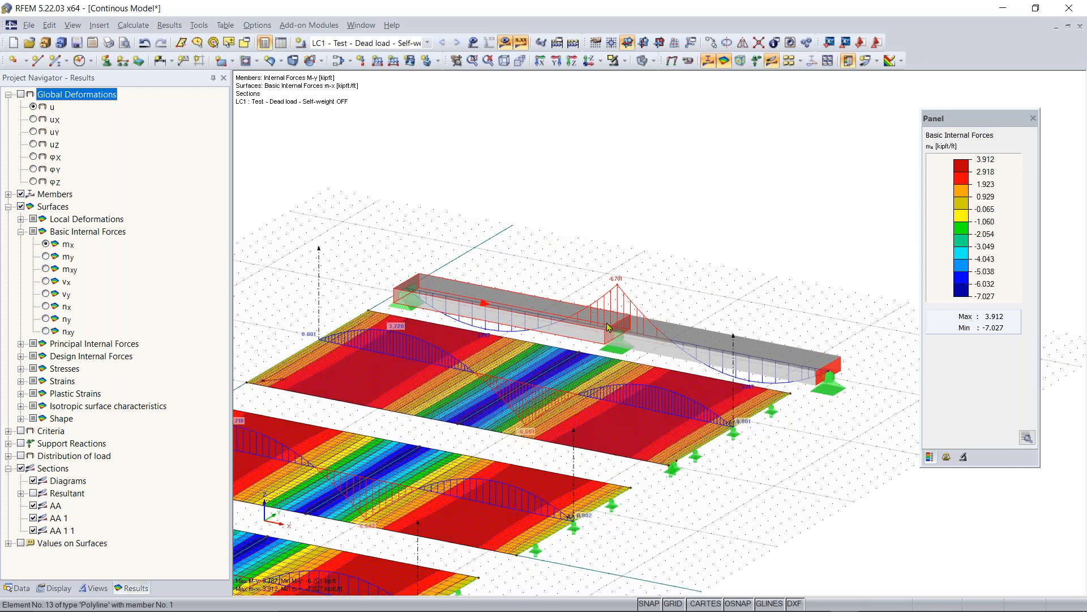
Open the display properties for the beam and select the results font category Internal Forces - Members
double_click(491, 303)
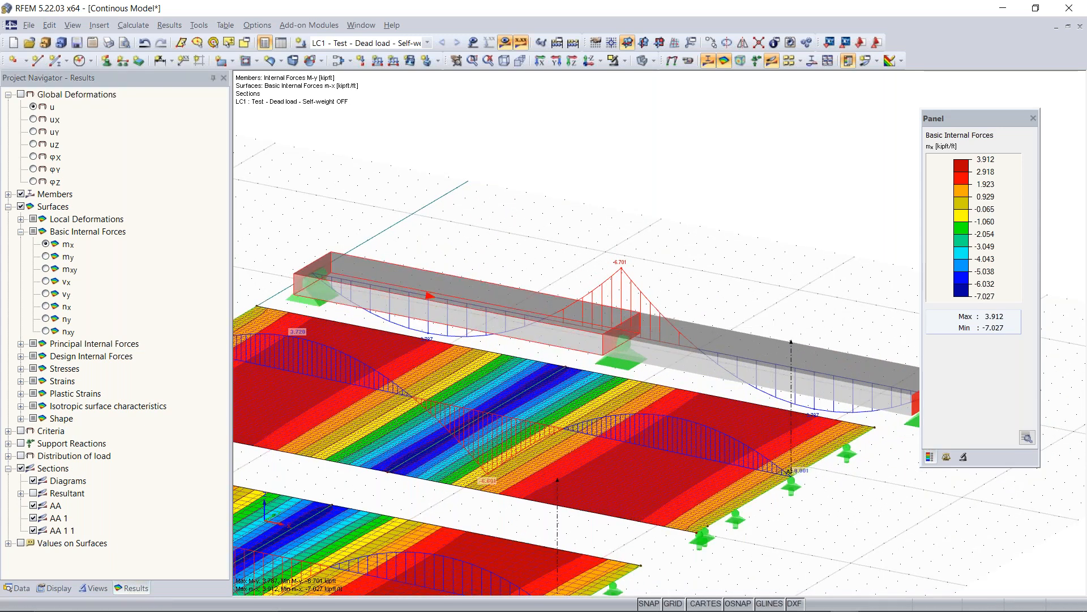
right_click(493, 305)
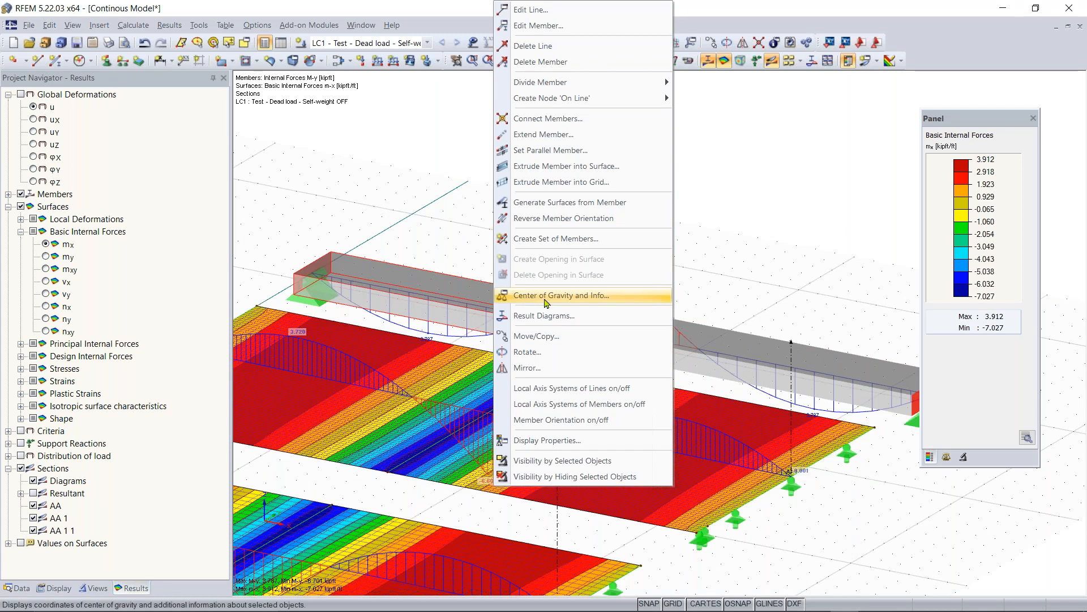
click(566, 441)
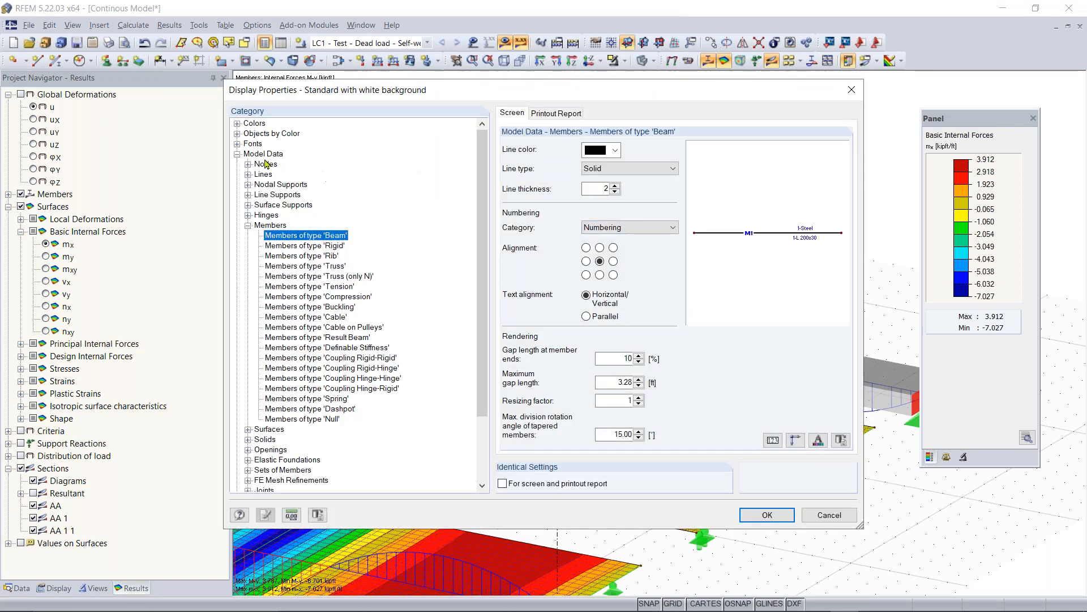
click(238, 158)
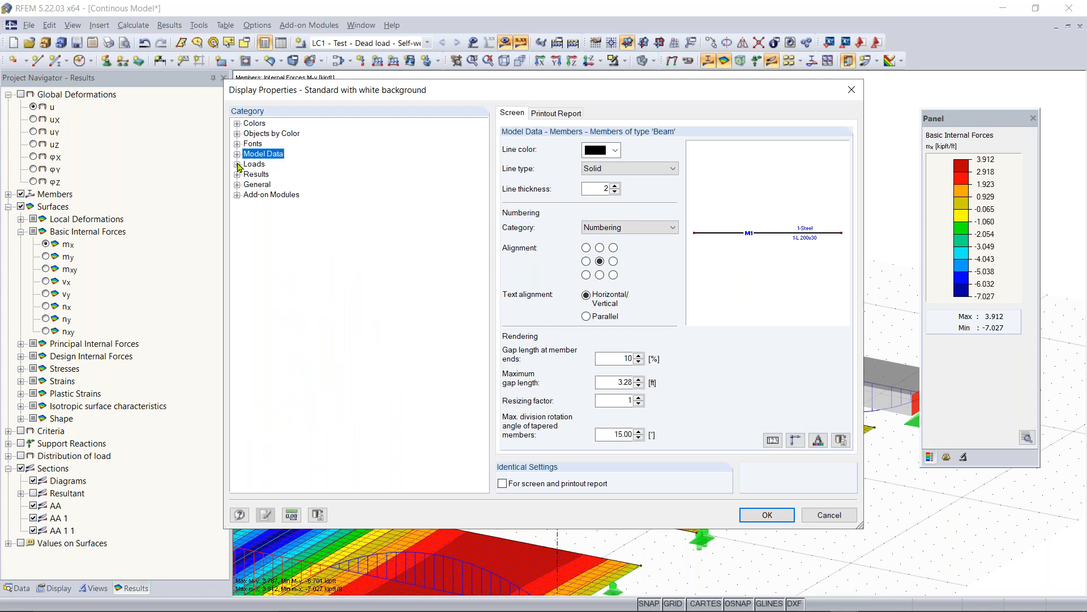
click(238, 165)
click(290, 204)
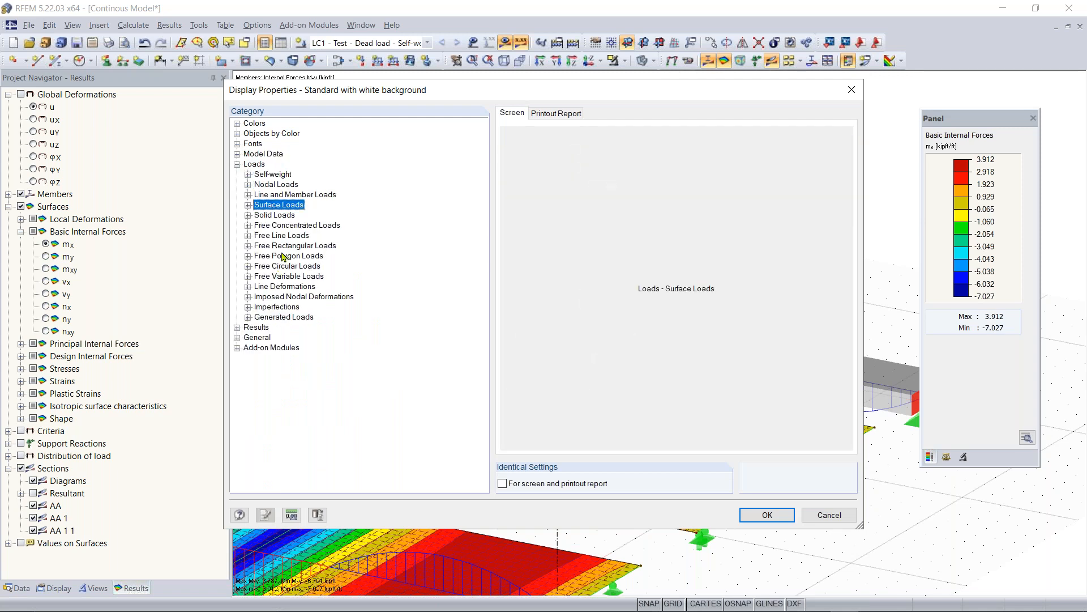
click(237, 164)
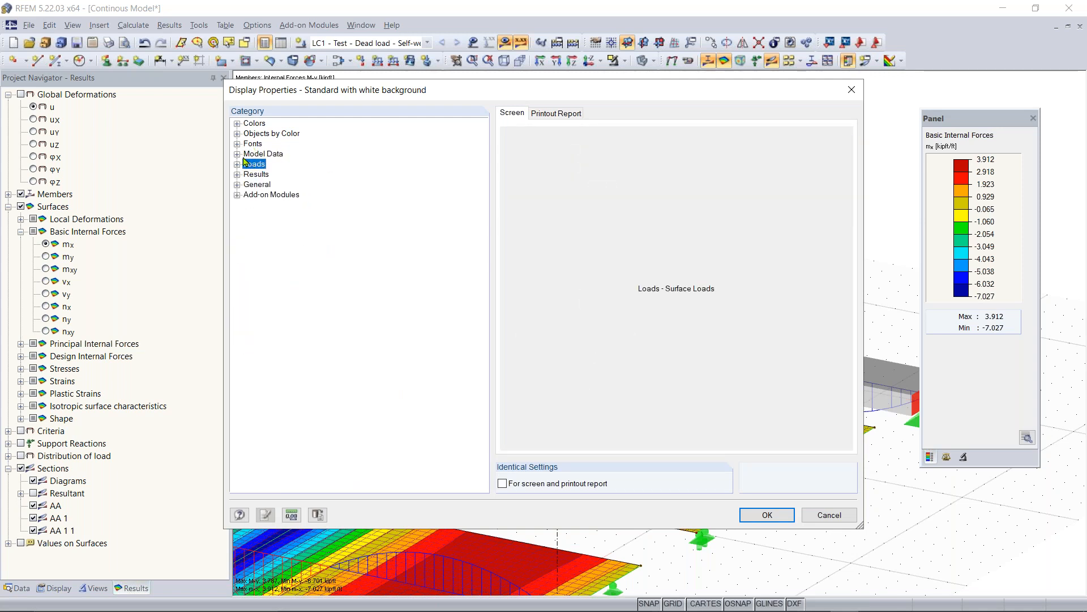
click(237, 144)
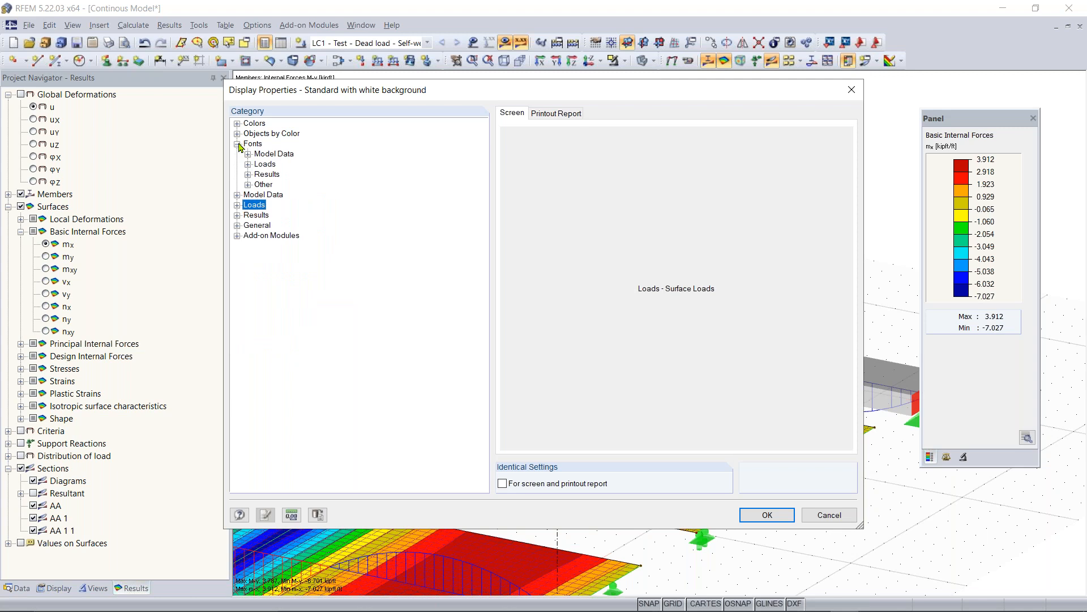
click(248, 174)
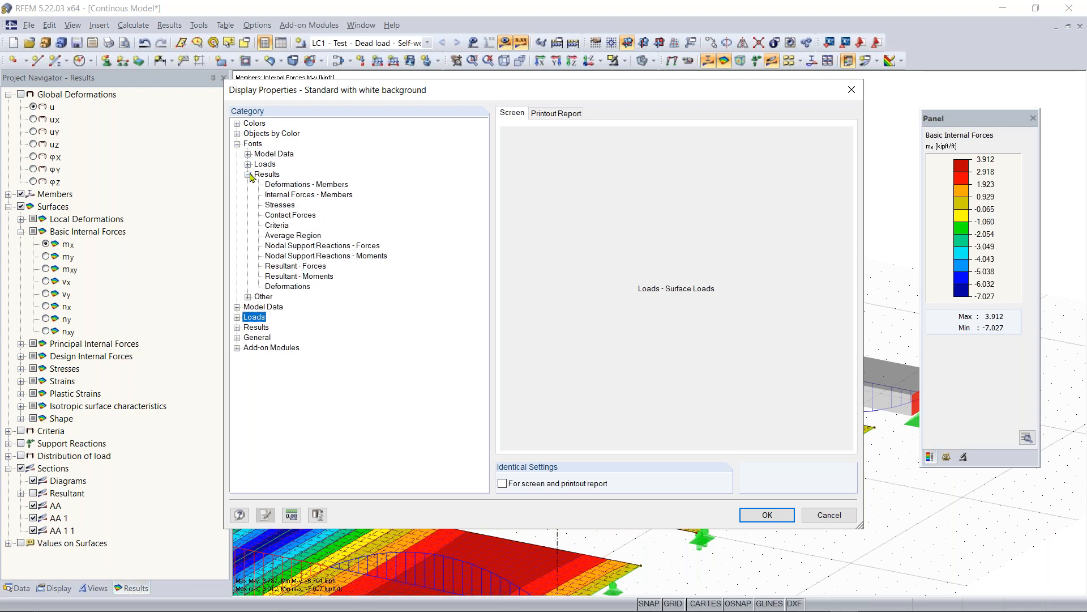
click(342, 195)
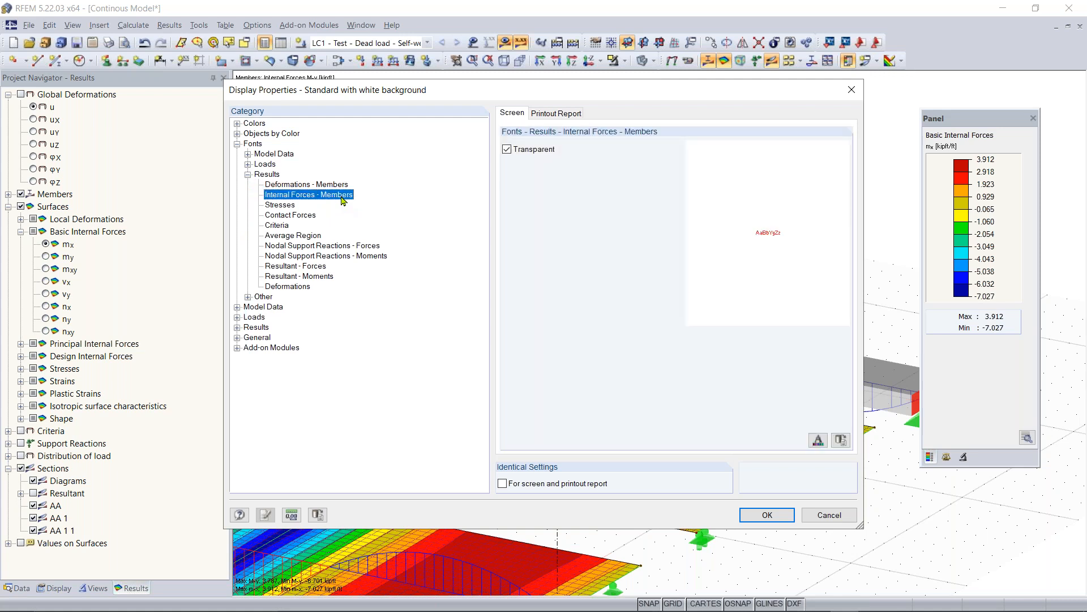
Set the font size of the member internal force values to 11 and apply the display properties
click(825, 443)
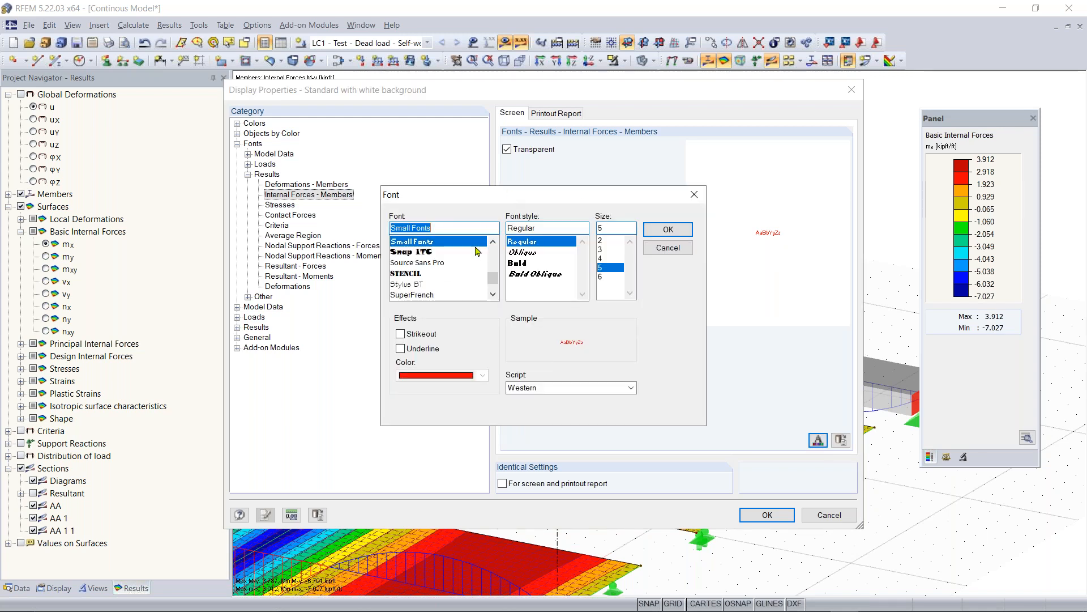
click(610, 227)
text(11)
click(668, 230)
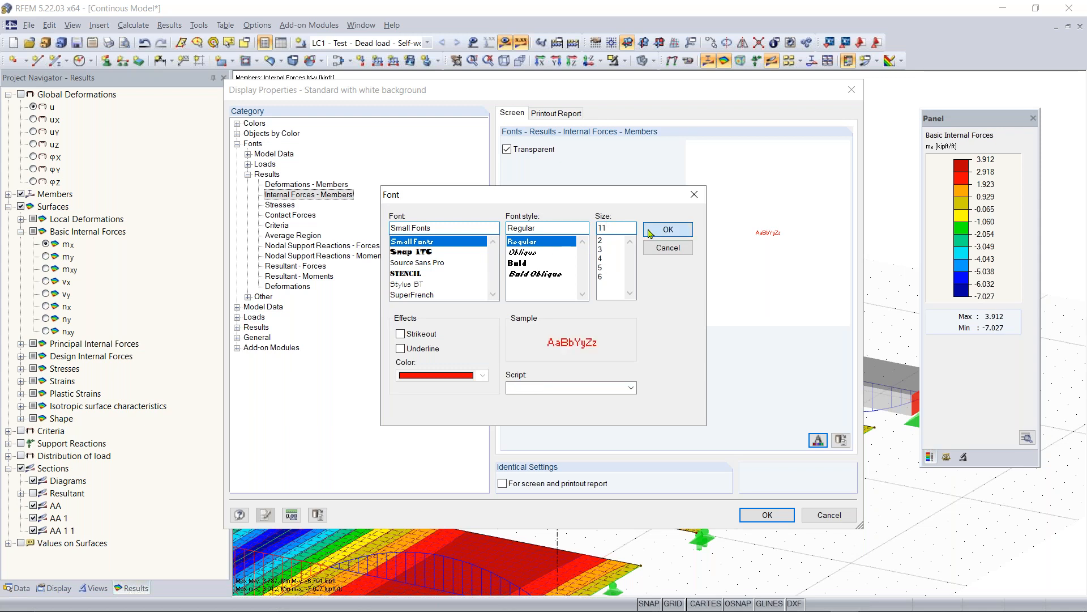
click(766, 520)
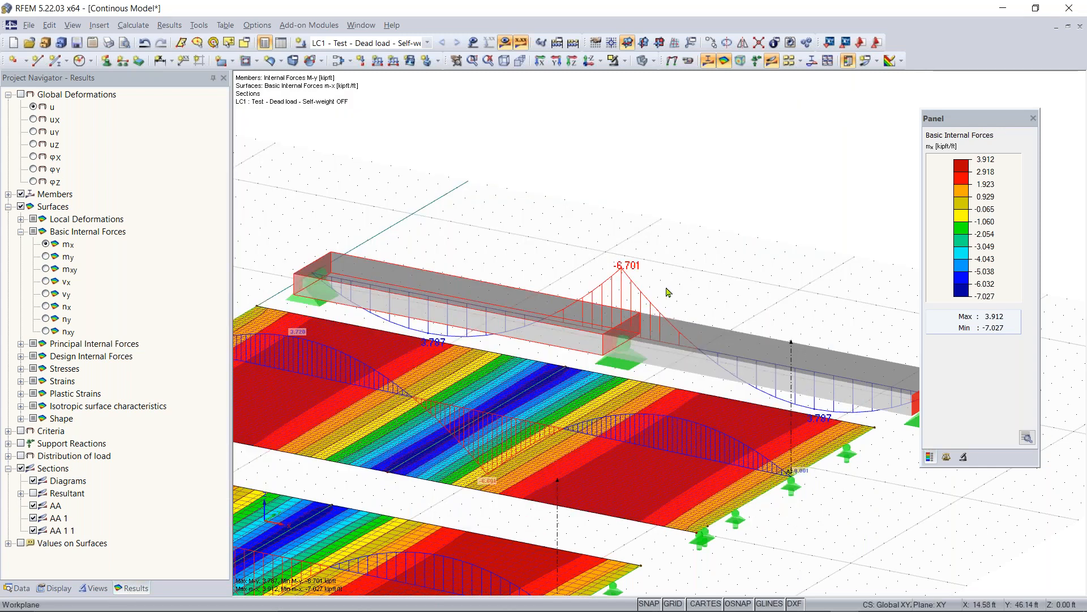
Compare the enlarged My values on the beam with the mx section values and extremes of the slabs
middle_drag(663, 273, 738, 246)
middle_drag(591, 304, 507, 355)
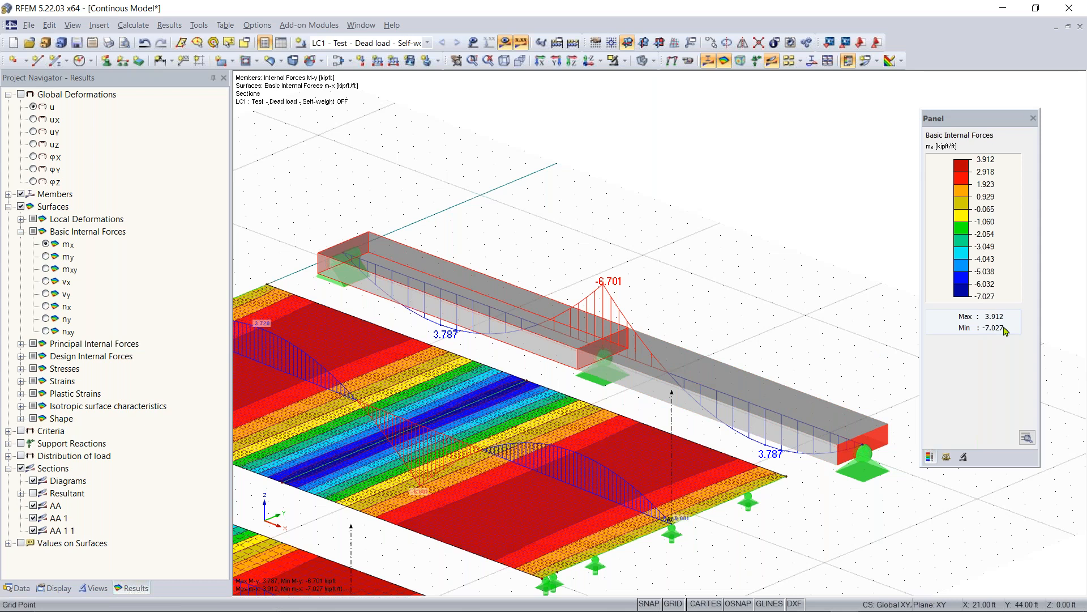
scroll(604, 334, down, 2)
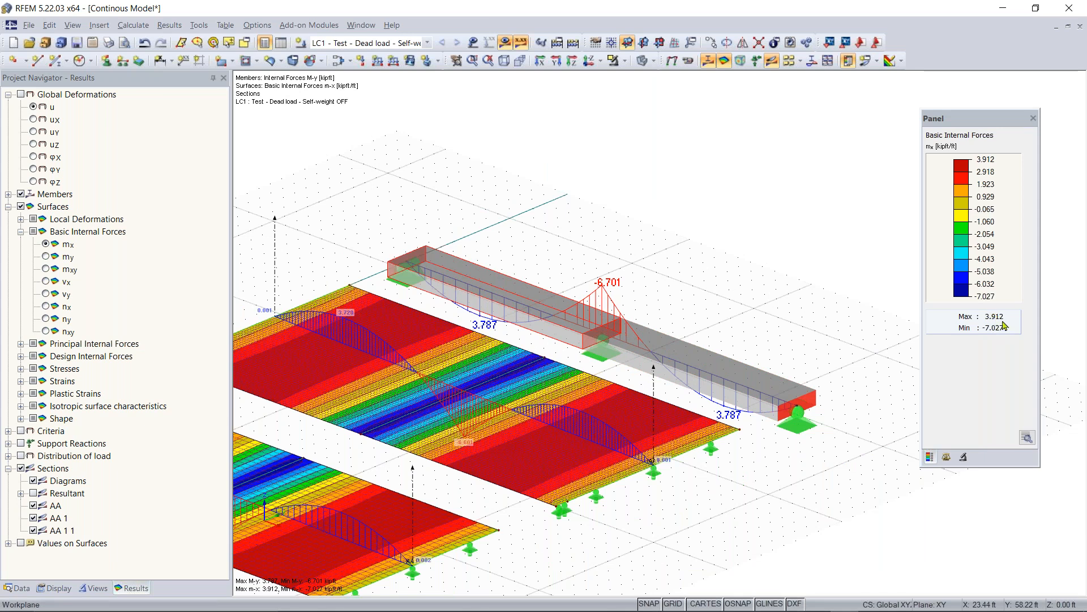
scroll(486, 391, down, 2)
middle_drag(486, 391, 584, 310)
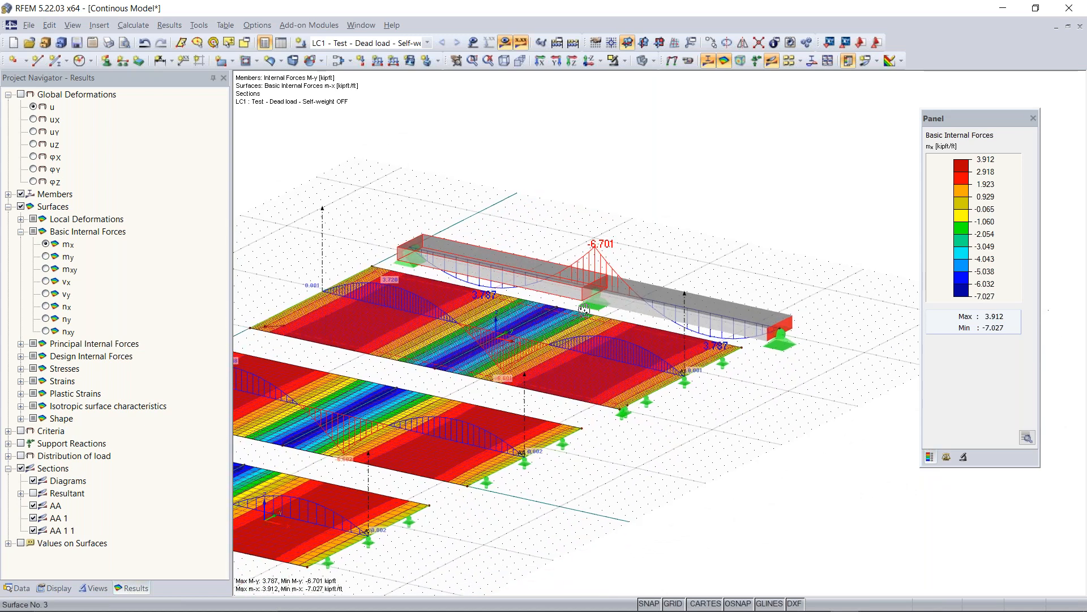
scroll(371, 394, down, 1)
middle_drag(370, 395, 478, 383)
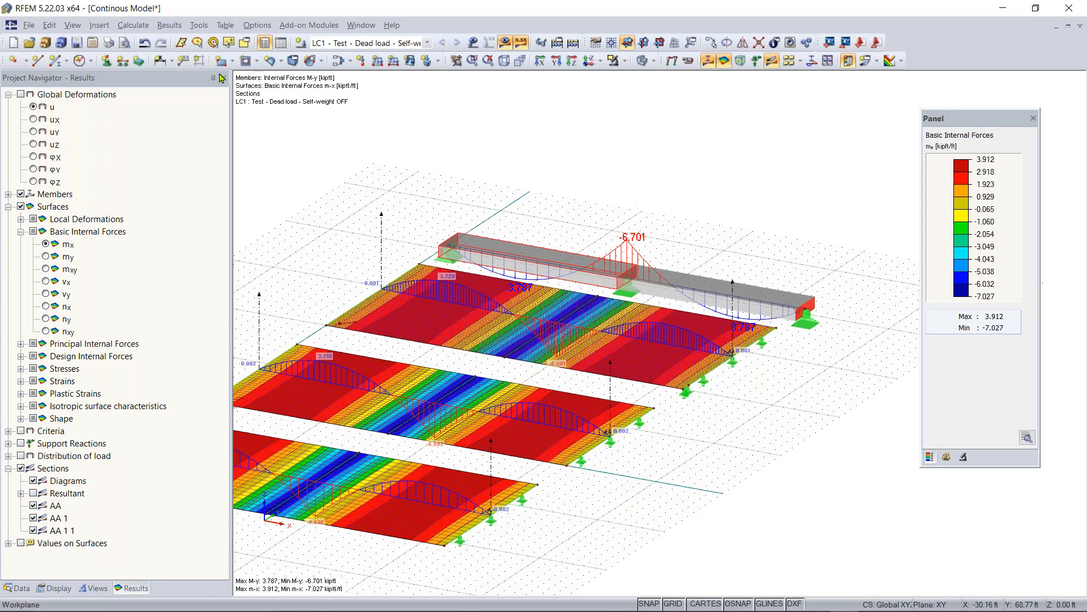
Review the target length of finite elements in the FE mesh settings
click(134, 25)
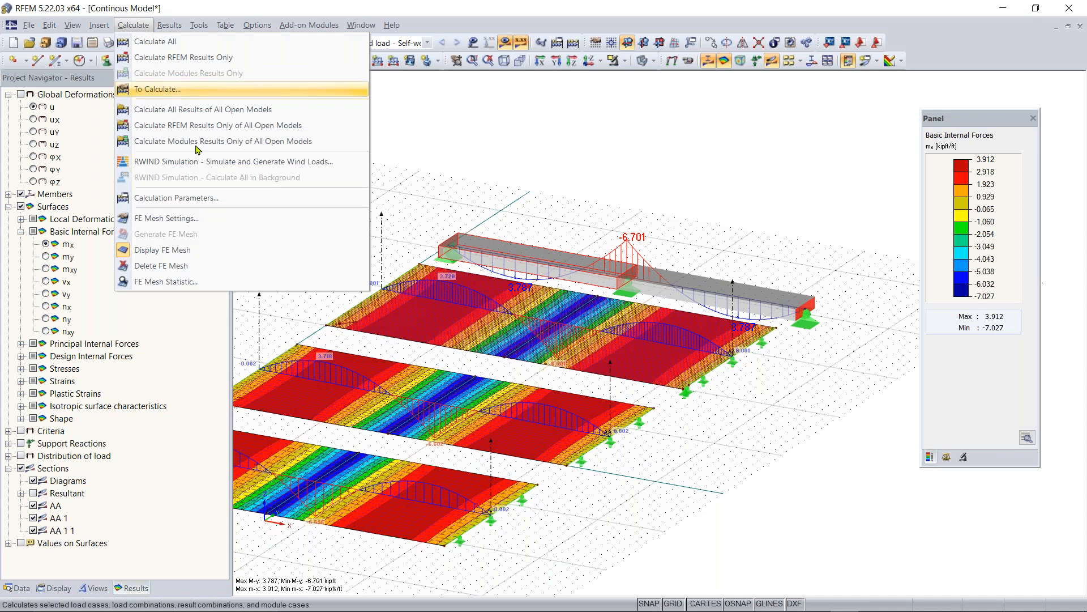
click(190, 221)
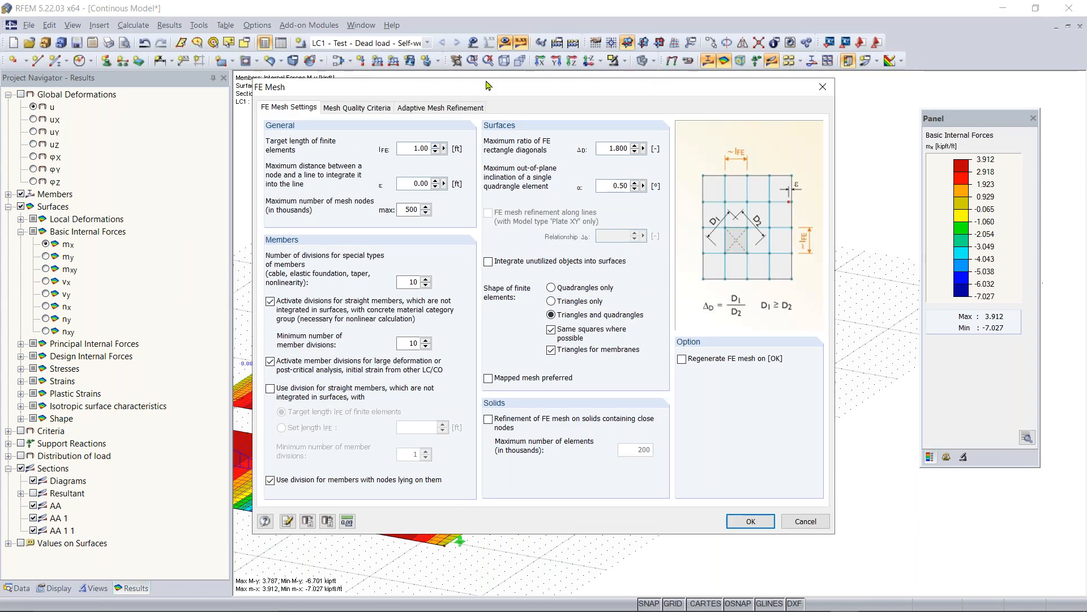
drag(489, 85, 664, 132)
drag(591, 134, 365, 58)
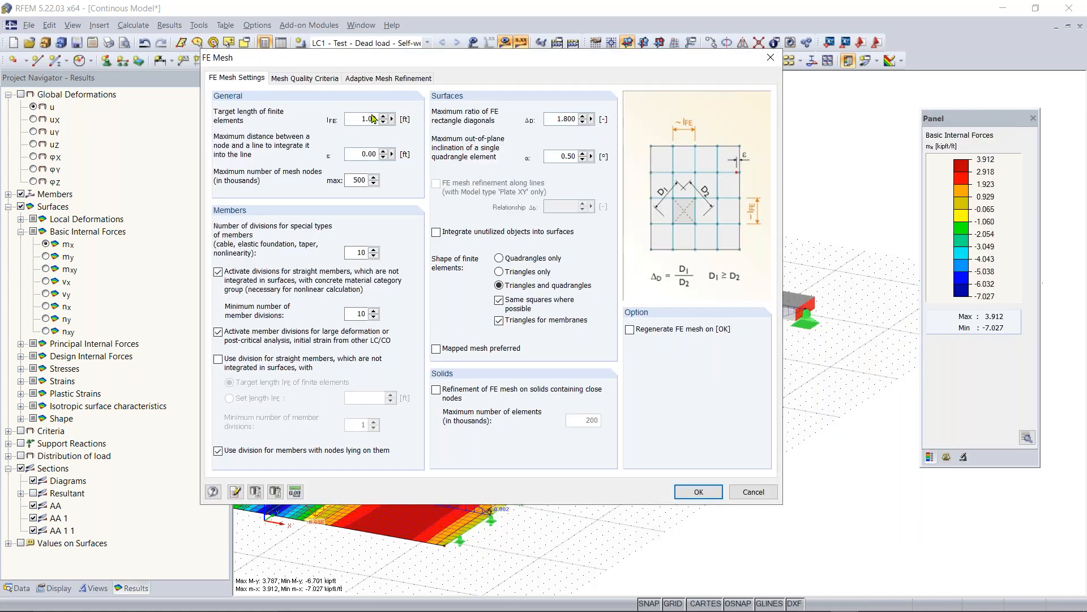
click(698, 493)
Compare the mx results of the three slabs with regard to their different mesh densities
scroll(453, 311, down, 1)
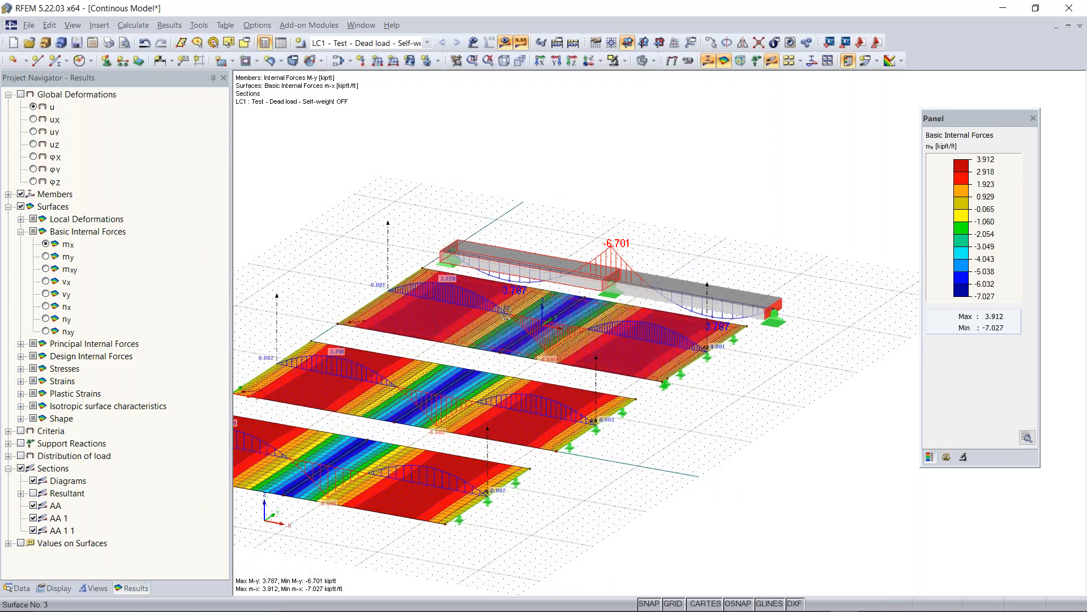
middle_drag(454, 311, 512, 311)
scroll(511, 311, down, 1)
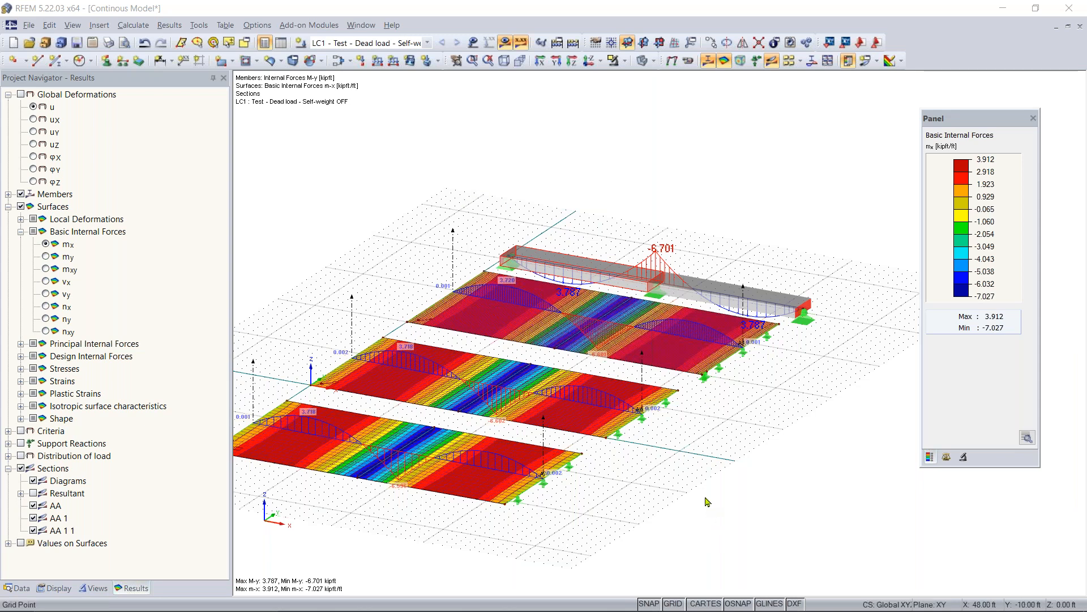
middle_drag(705, 444, 753, 436)
scroll(753, 436, up, 1)
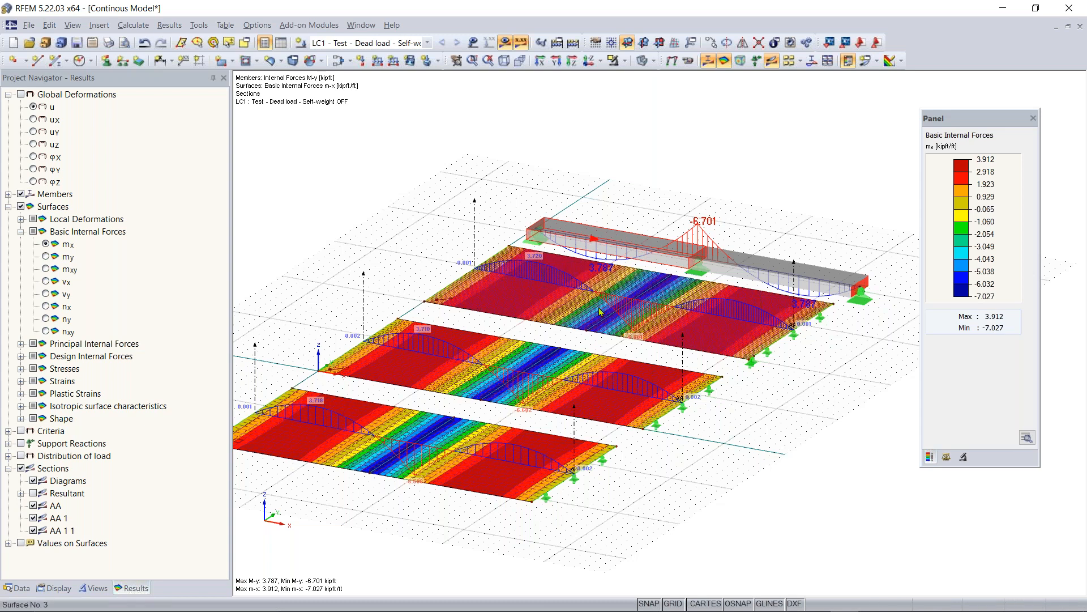
middle_drag(753, 403, 730, 397)
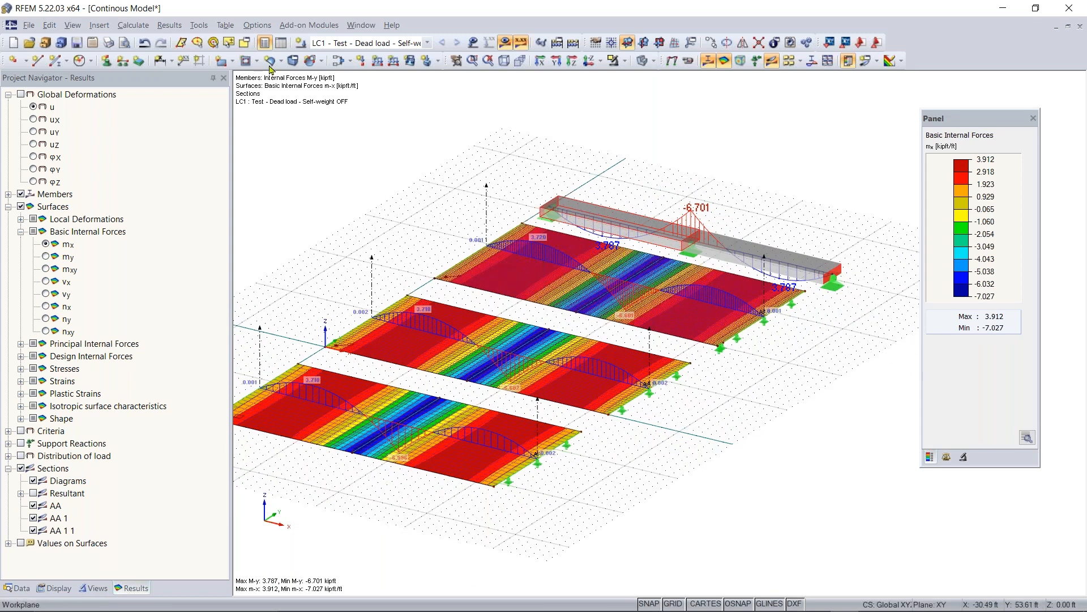
Deactivate the shear stiffness of members in the global calculation parameters and accept deleting the existing results
click(133, 25)
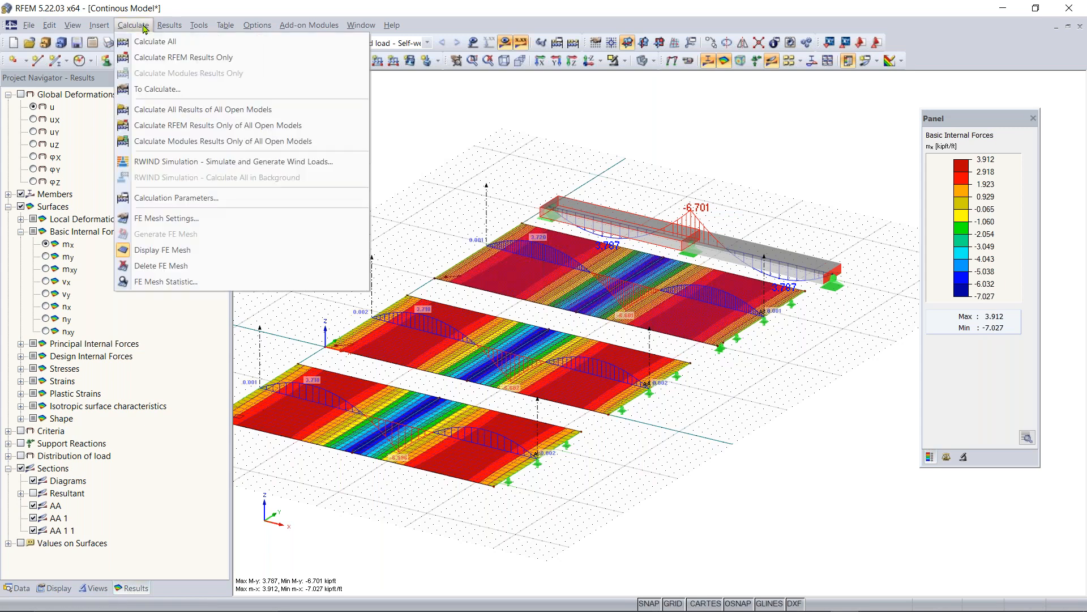
click(185, 198)
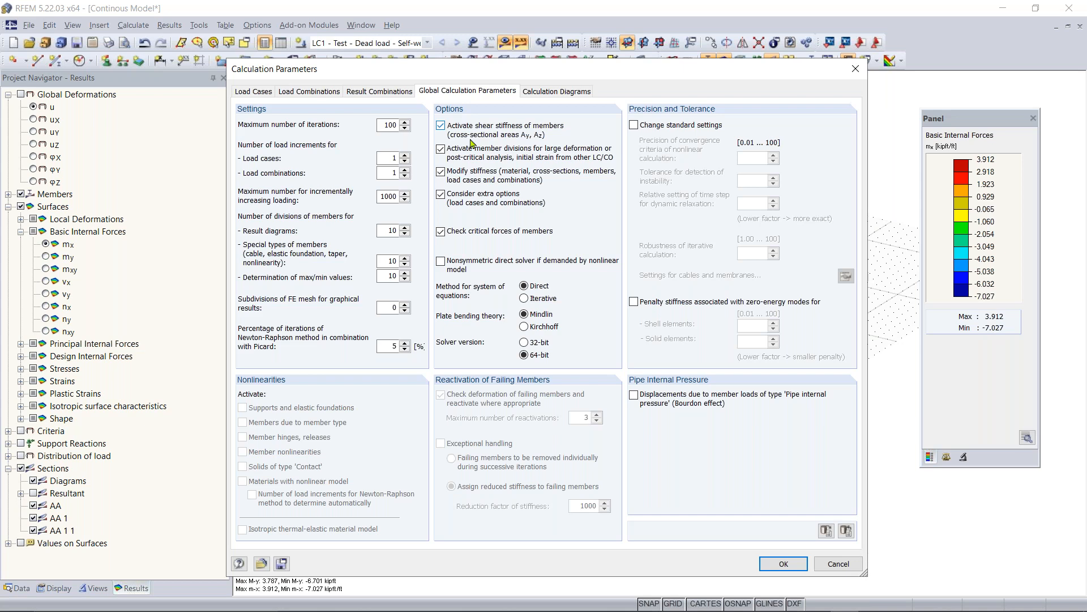
click(465, 135)
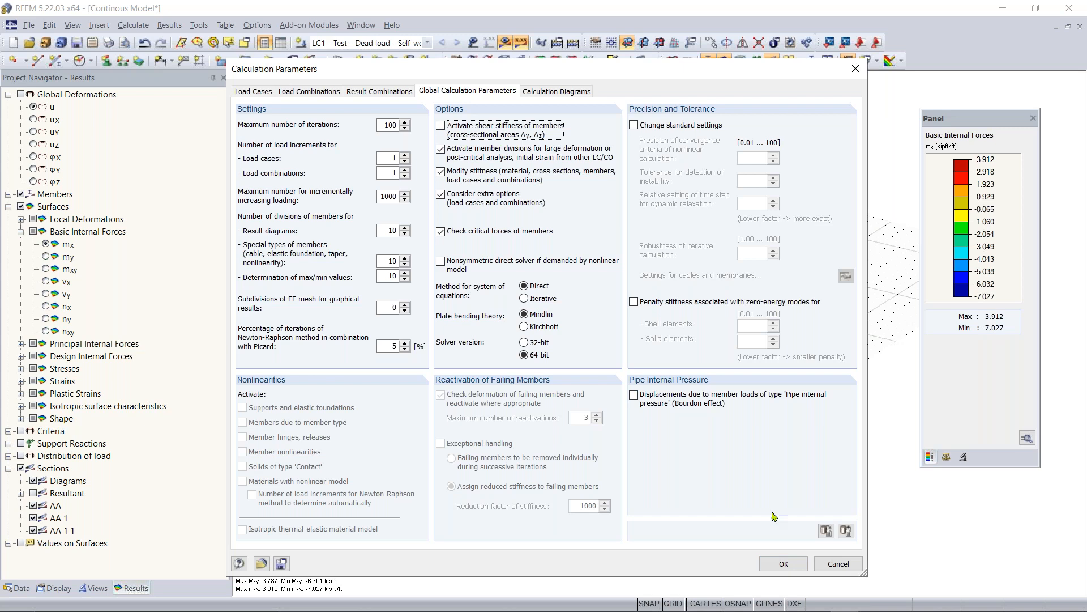
click(783, 563)
drag(560, 287, 537, 275)
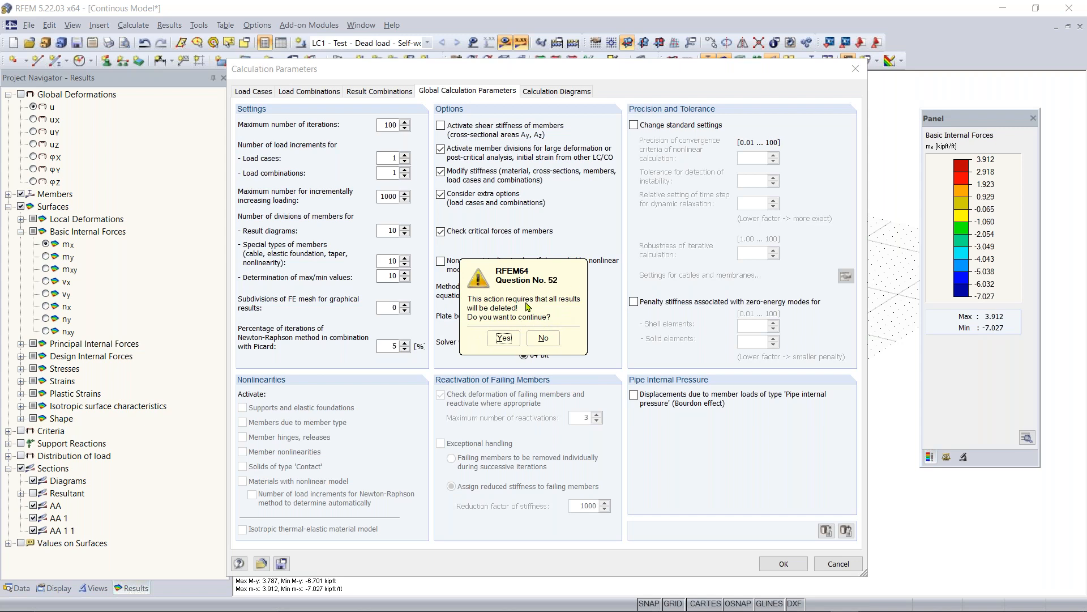
click(506, 338)
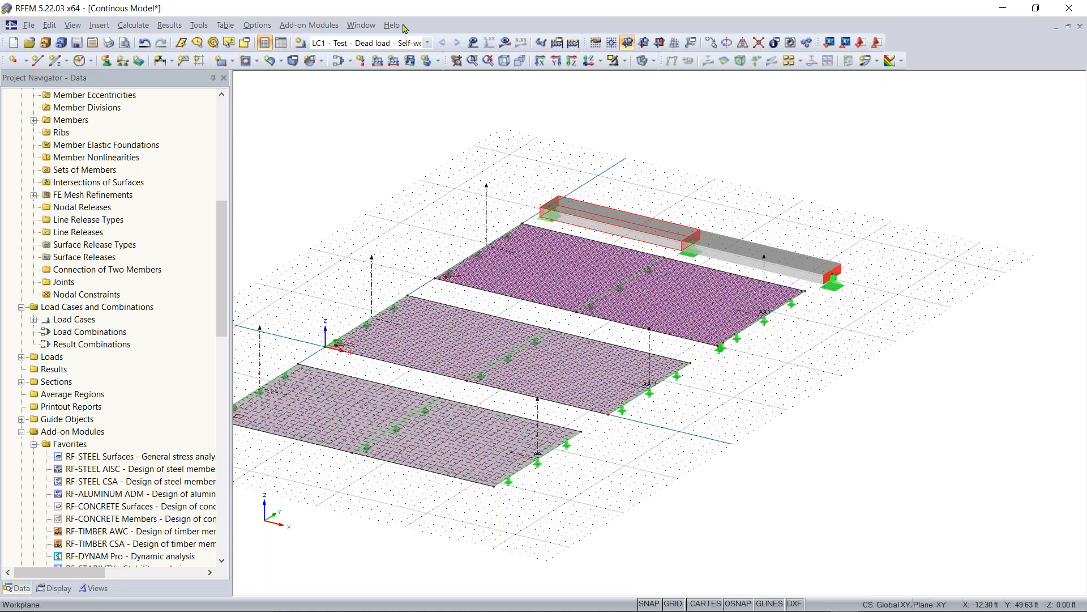
Calculate LC1 and compare the beam's My values with the mx section values of the three slabs
click(505, 42)
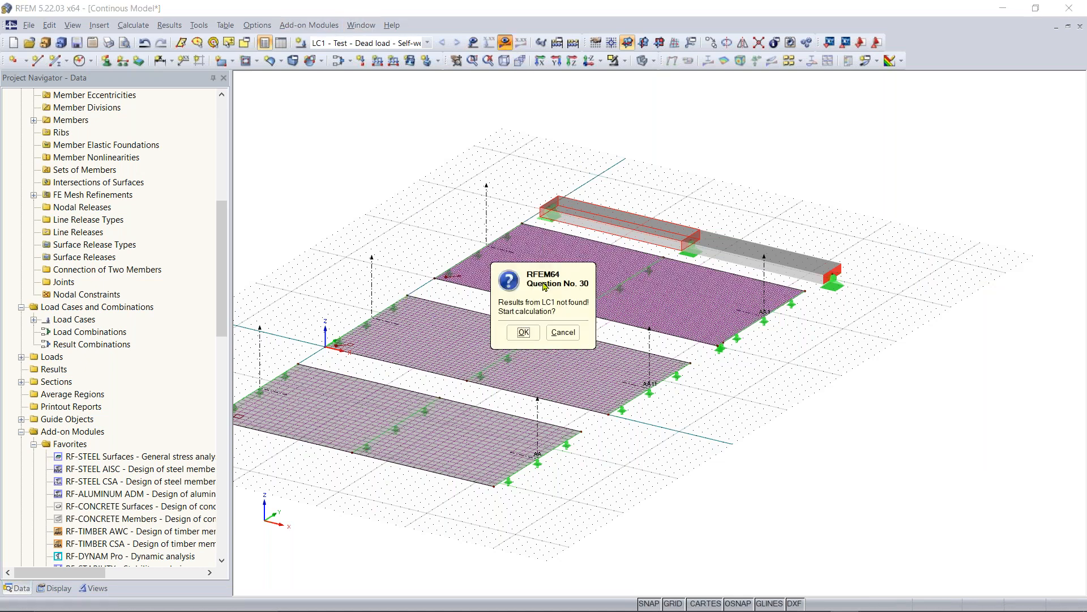
click(523, 332)
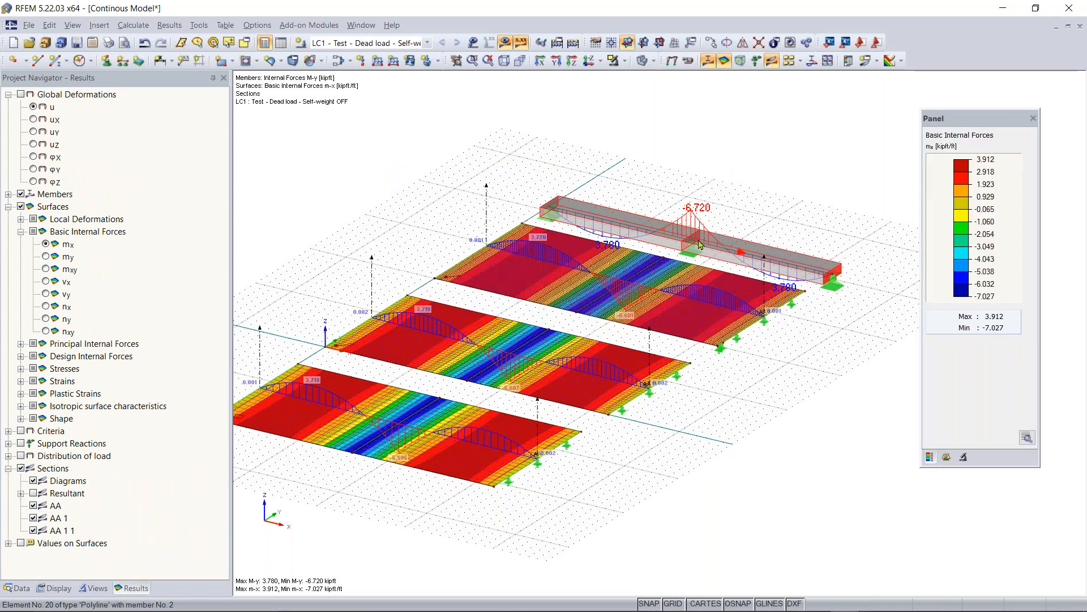
scroll(709, 221, up, 2)
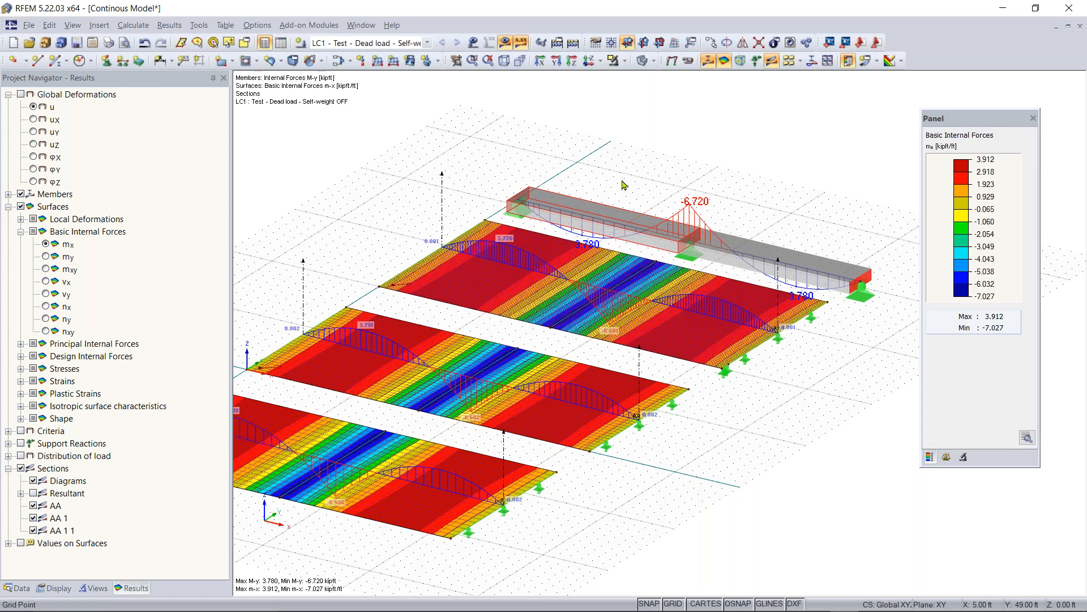
scroll(532, 435, down, 1)
middle_drag(531, 435, 577, 423)
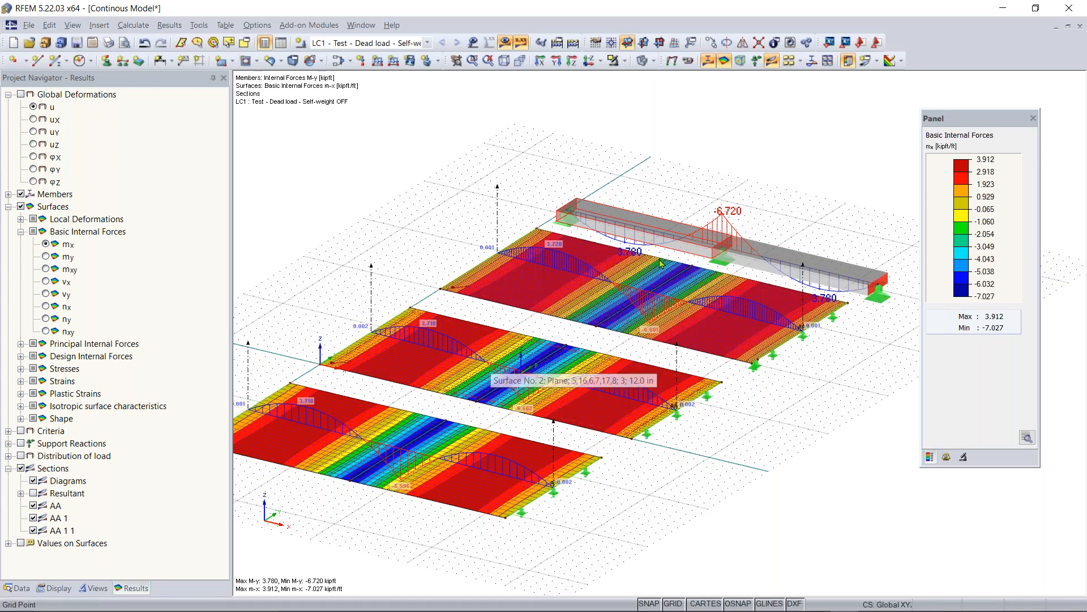
Examine the deflection u and moment My along the beam's first span in its member result diagram
right_click(696, 255)
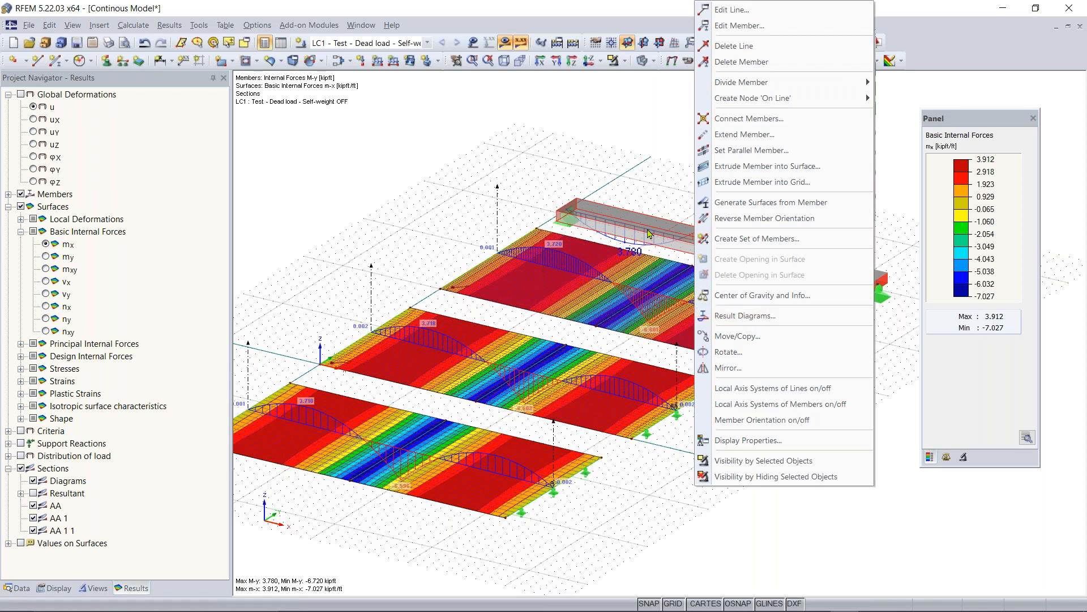
click(770, 317)
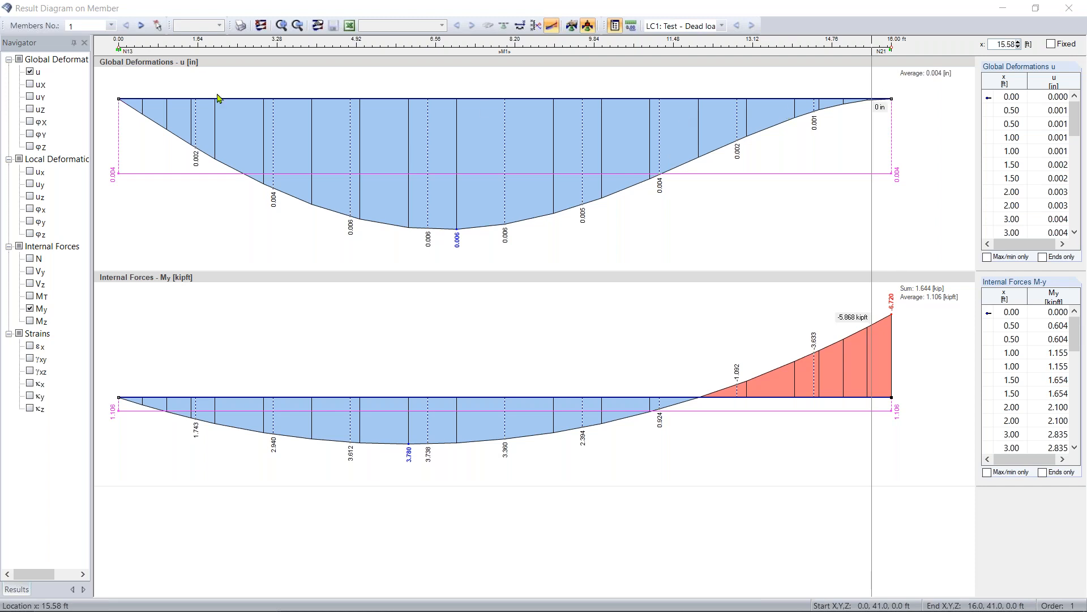
click(123, 52)
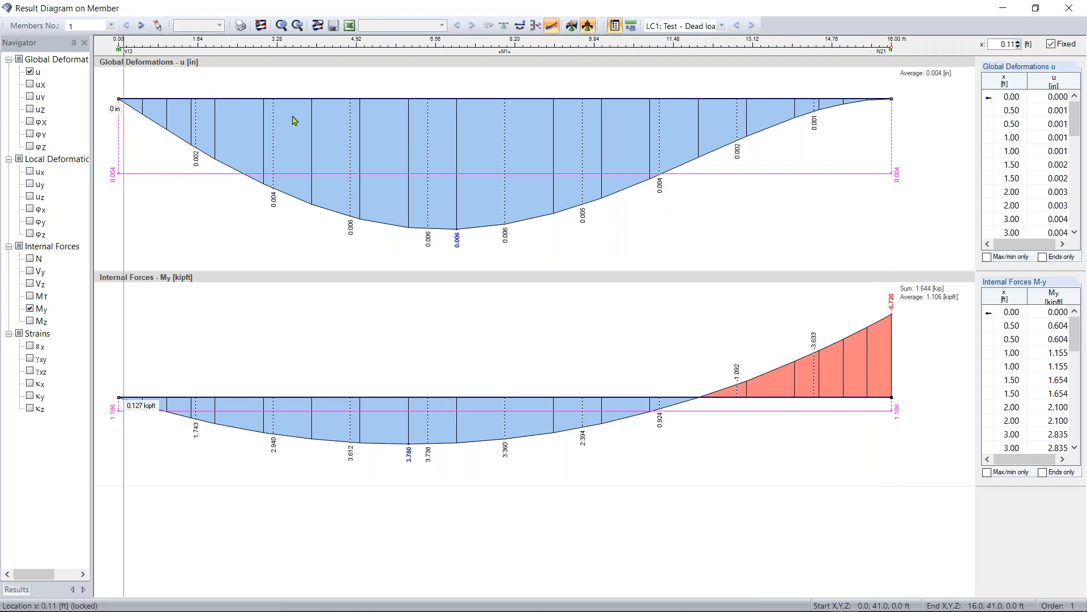
click(304, 243)
click(368, 242)
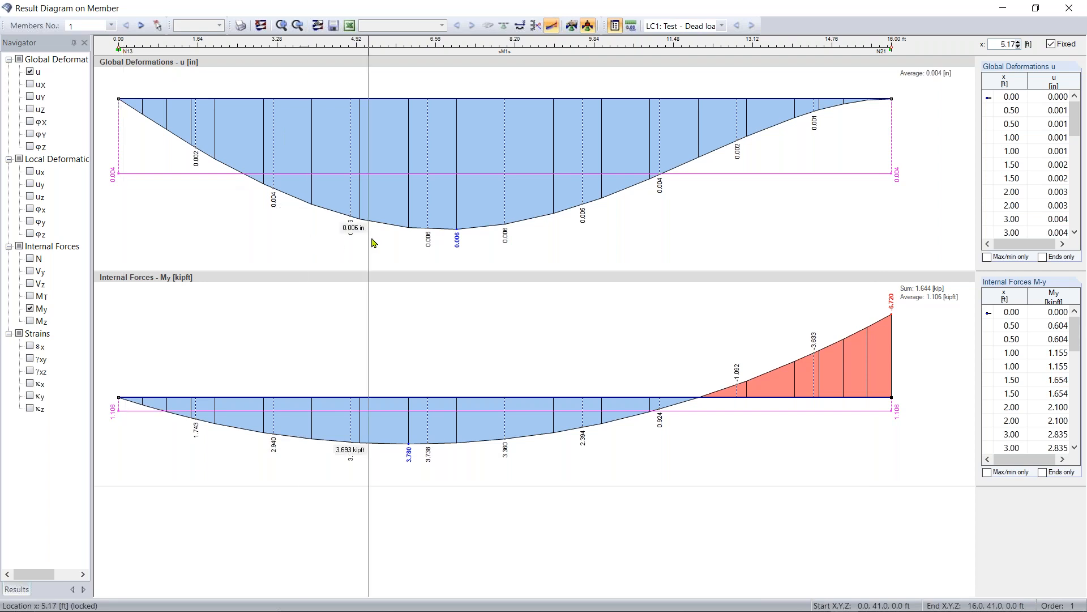
click(1051, 44)
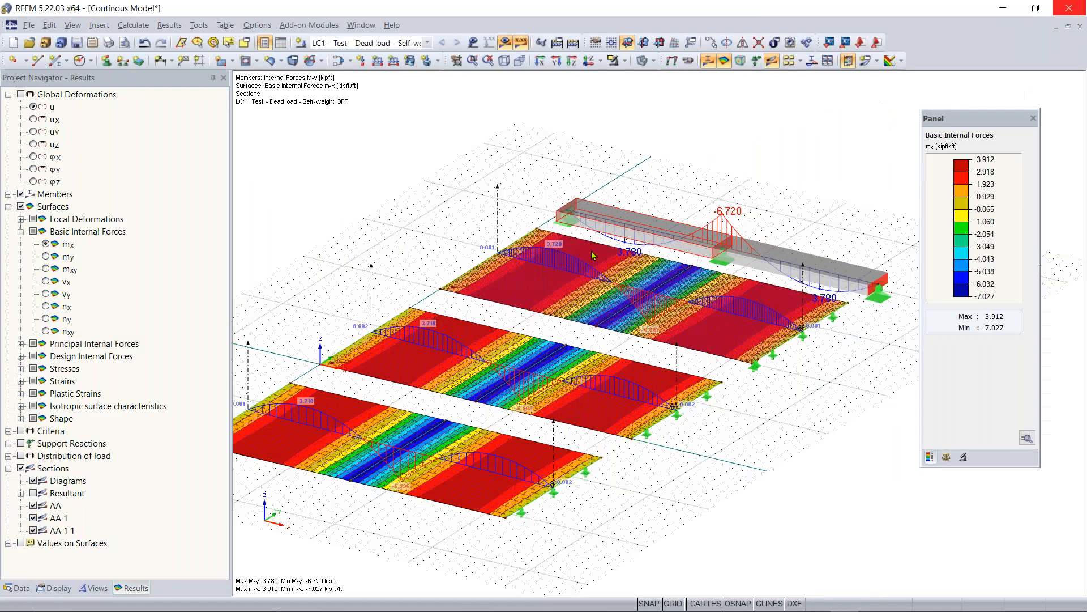
click(1071, 9)
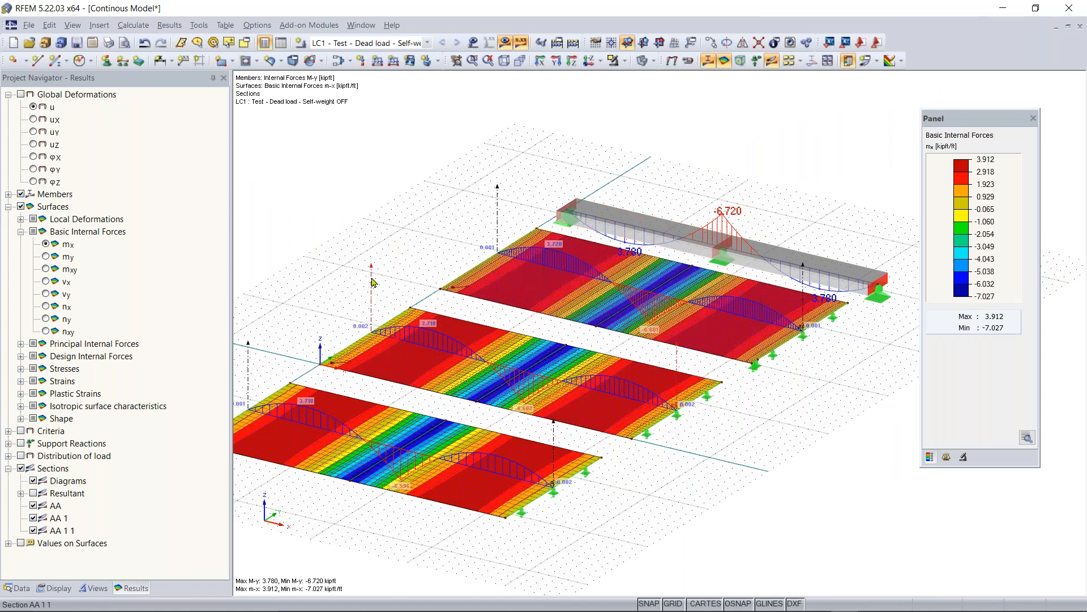
Open the result diagrams of section AA 1 1 on the middle slab and examine its u, mx and pZ curves
scroll(363, 296, up, 1)
scroll(362, 297, up, 2)
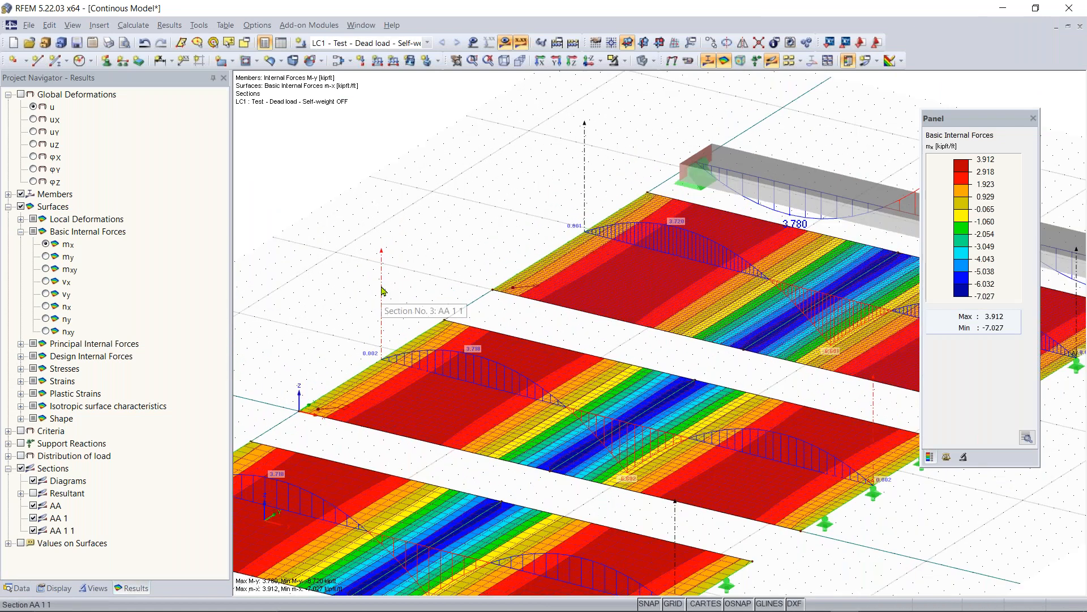
right_click(382, 289)
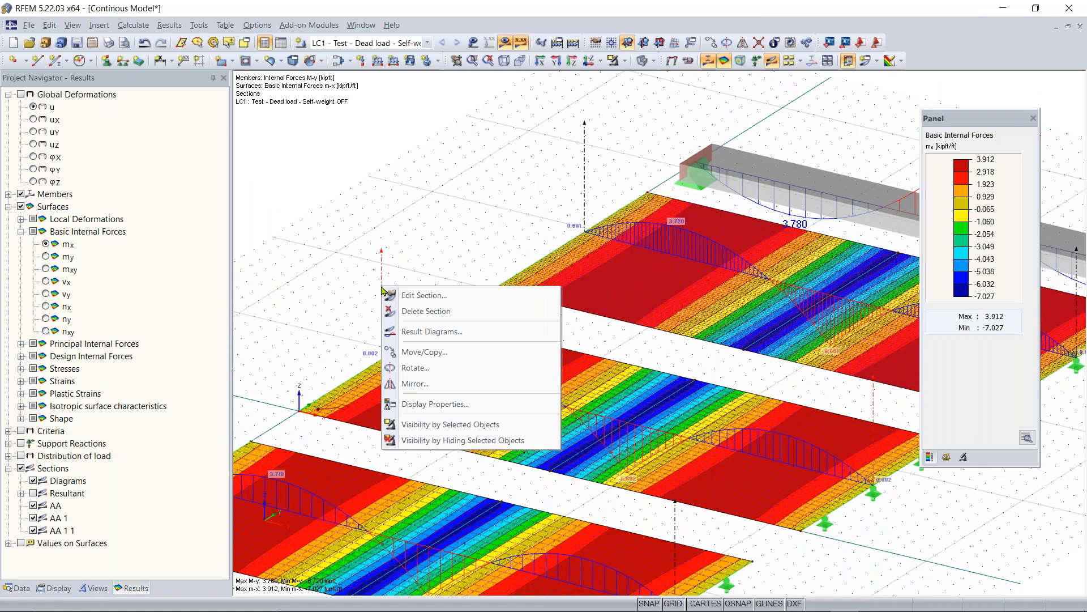
click(422, 333)
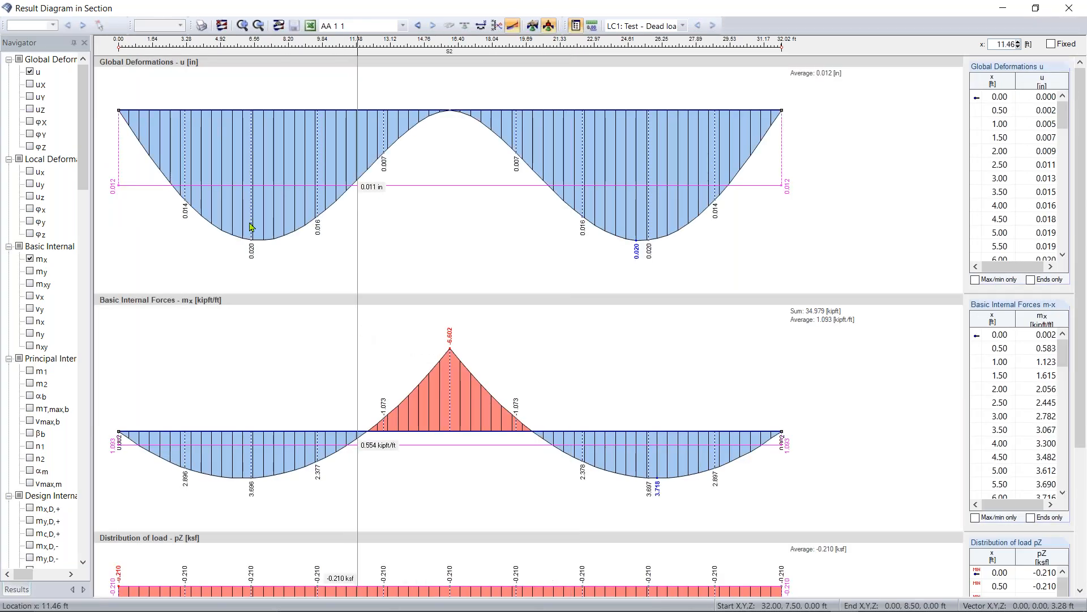
scroll(256, 408, down, 1)
scroll(257, 408, down, 2)
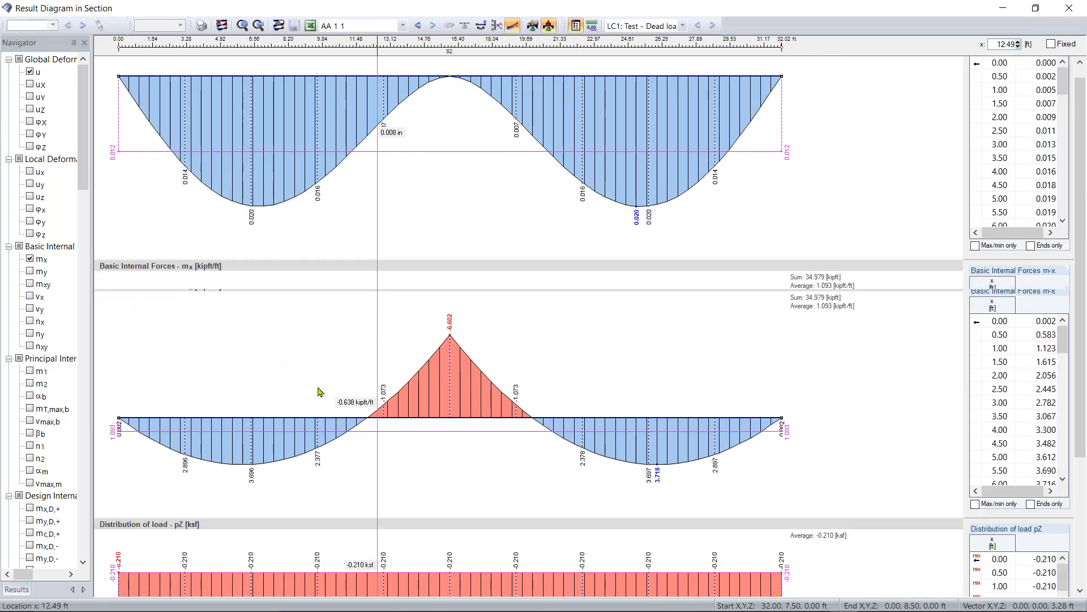
scroll(377, 380, down, 1)
scroll(377, 380, down, 7)
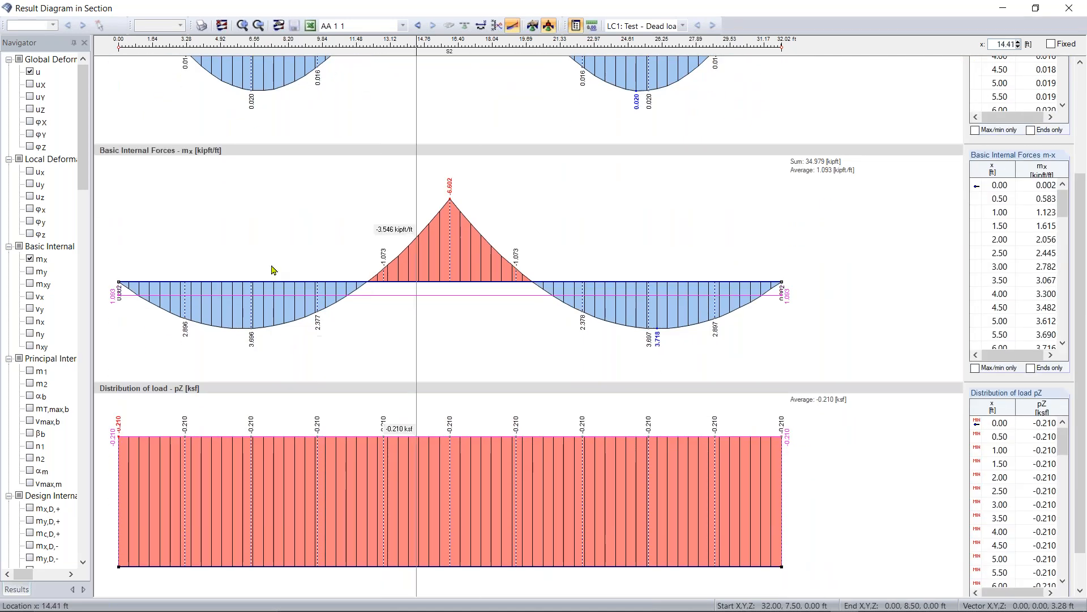
Add the shear forces vy and vx to the section's result diagrams, review them and close the diagrams
click(30, 308)
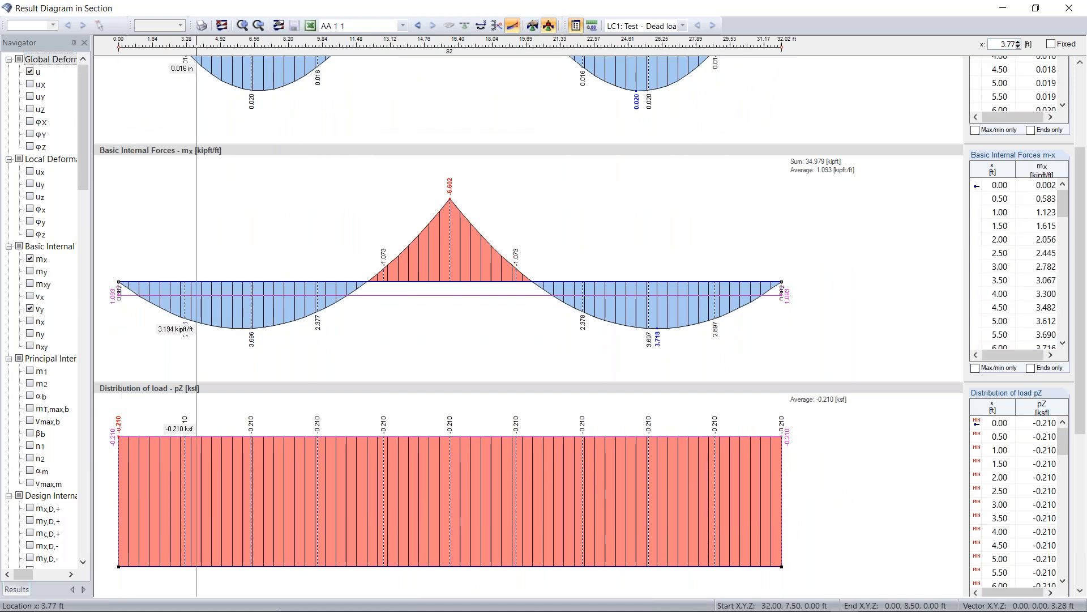
scroll(238, 306, down, 10)
scroll(239, 306, down, 5)
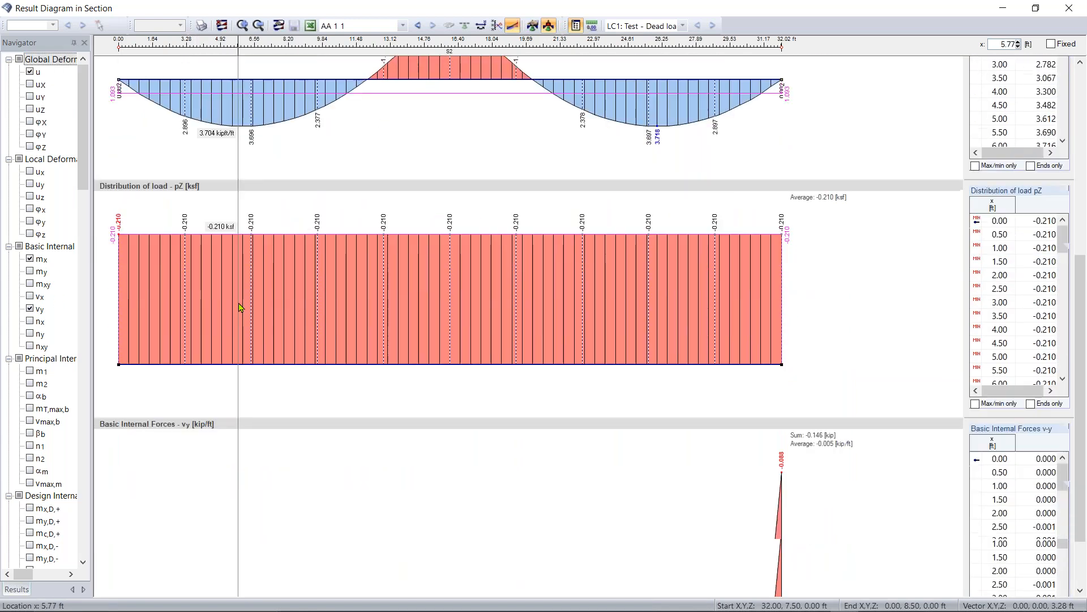
click(30, 296)
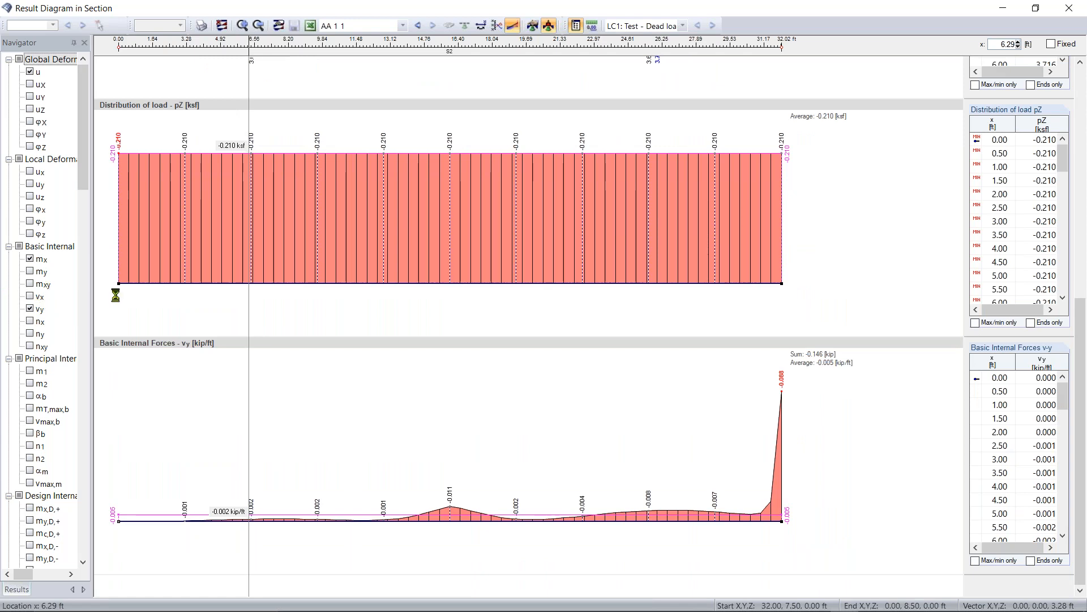
click(1068, 7)
Compare the mx results of the three slabs with the beam's My diagram and close the color scale panel
scroll(719, 269, down, 1)
middle_drag(719, 269, 460, 260)
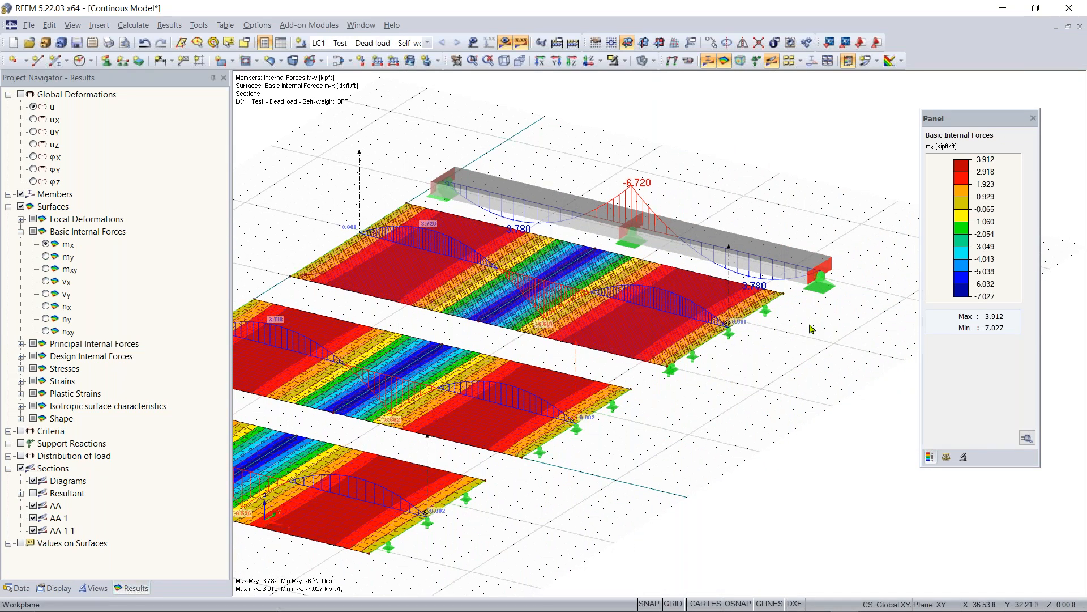
scroll(812, 330, down, 1)
middle_drag(686, 391, 813, 357)
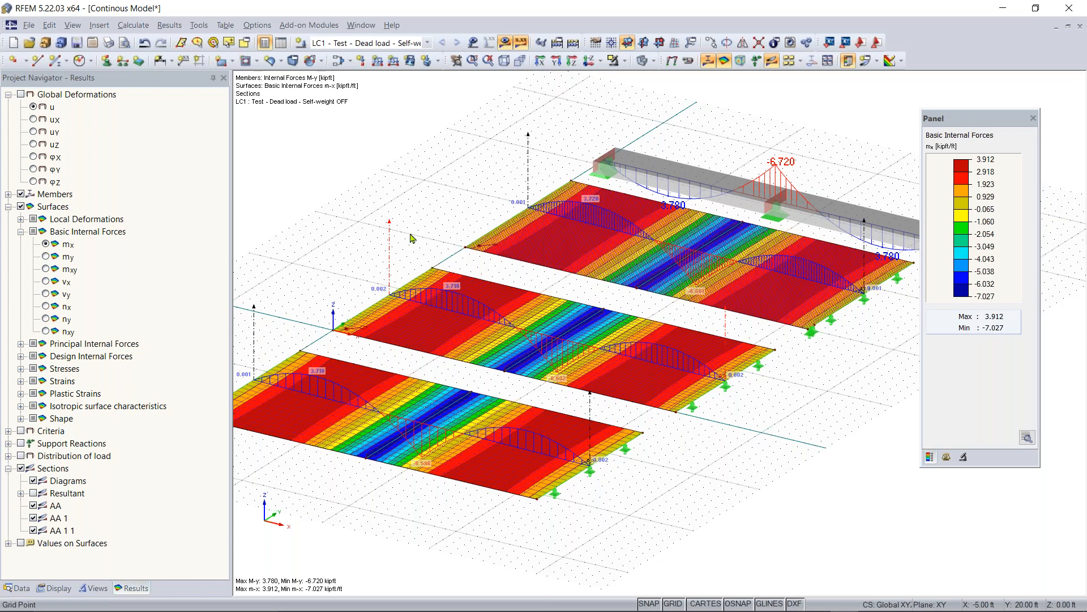
scroll(411, 238, down, 2)
middle_drag(411, 237, 399, 224)
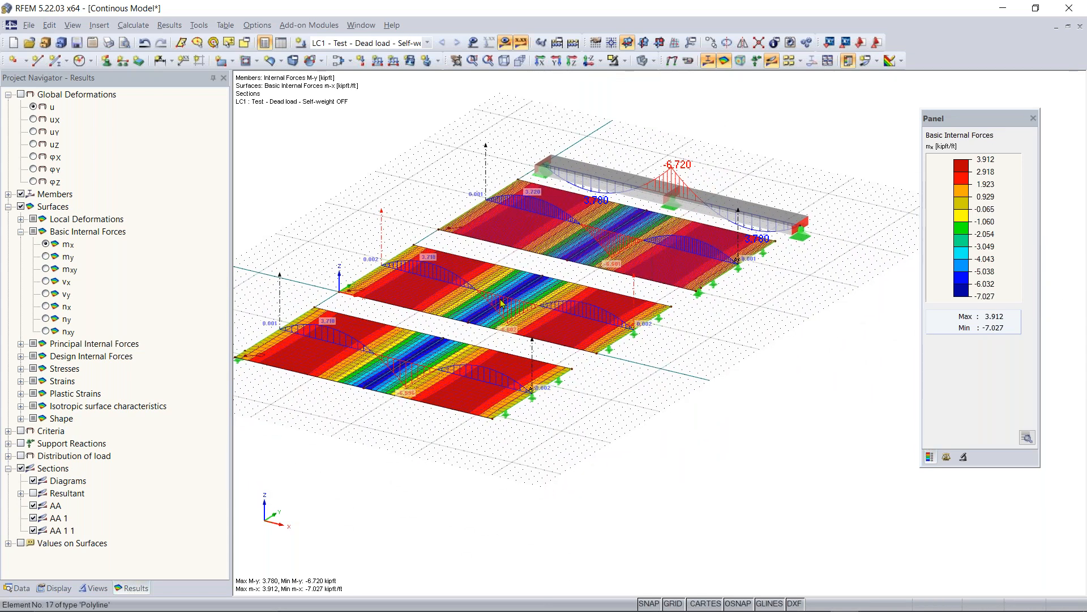
scroll(505, 294, up, 1)
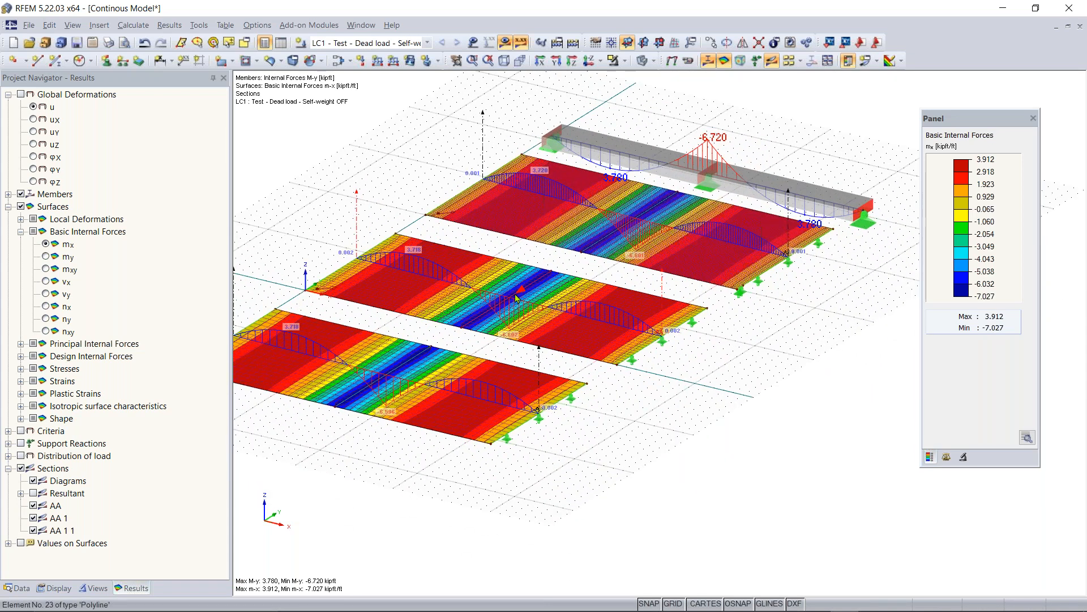
click(1032, 118)
middle_drag(820, 327, 959, 352)
scroll(829, 334, up, 1)
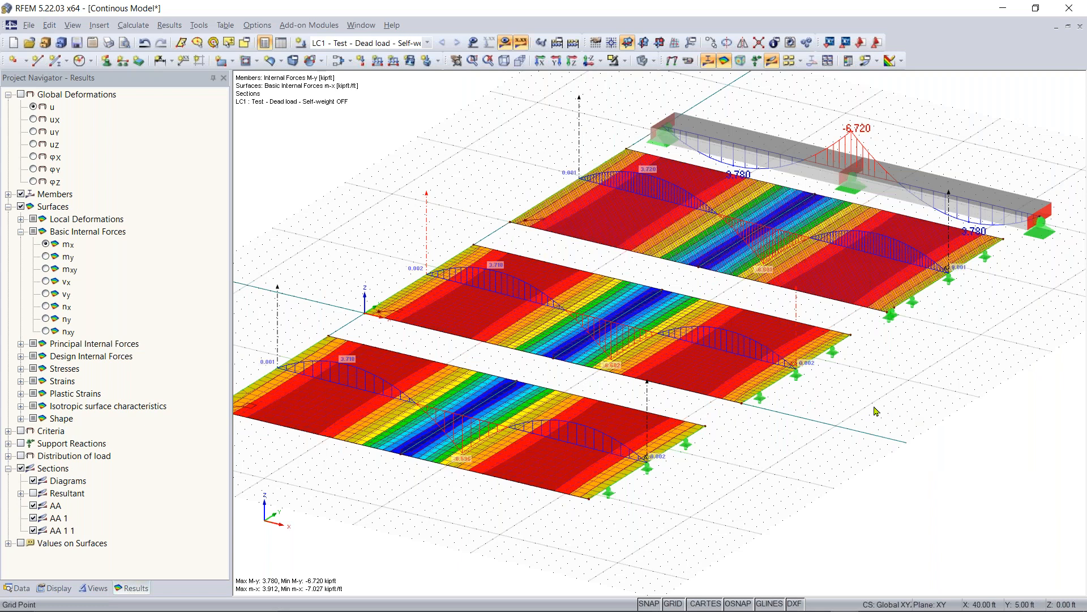
View the three slabs and the beam together from different angles to compare their moment diagrams
scroll(908, 418, down, 1)
middle_drag(848, 412, 671, 398)
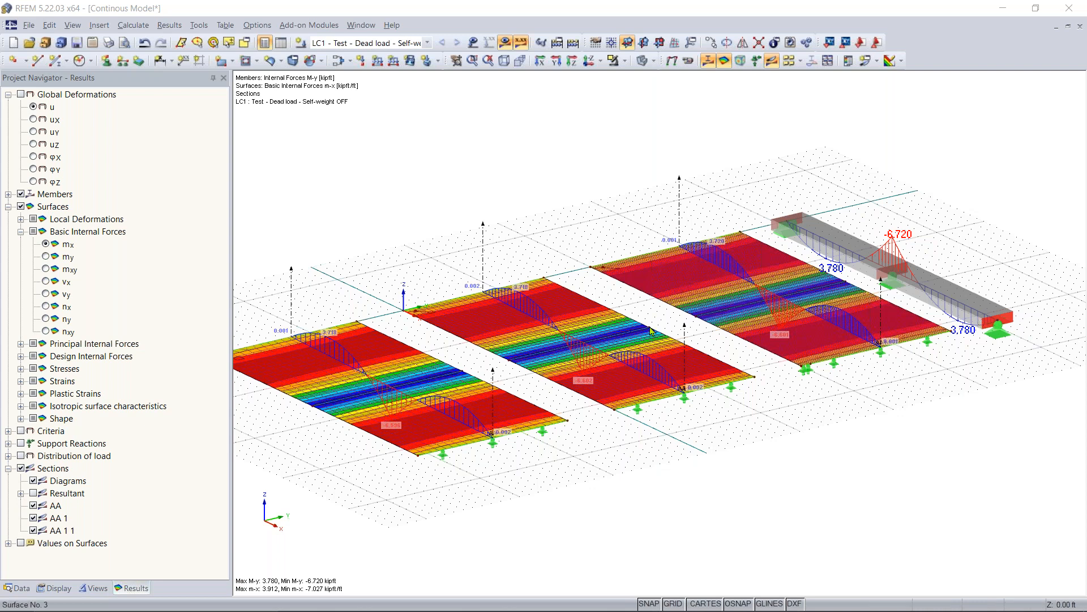
ctrl+middle_drag(674, 411, 632, 425)
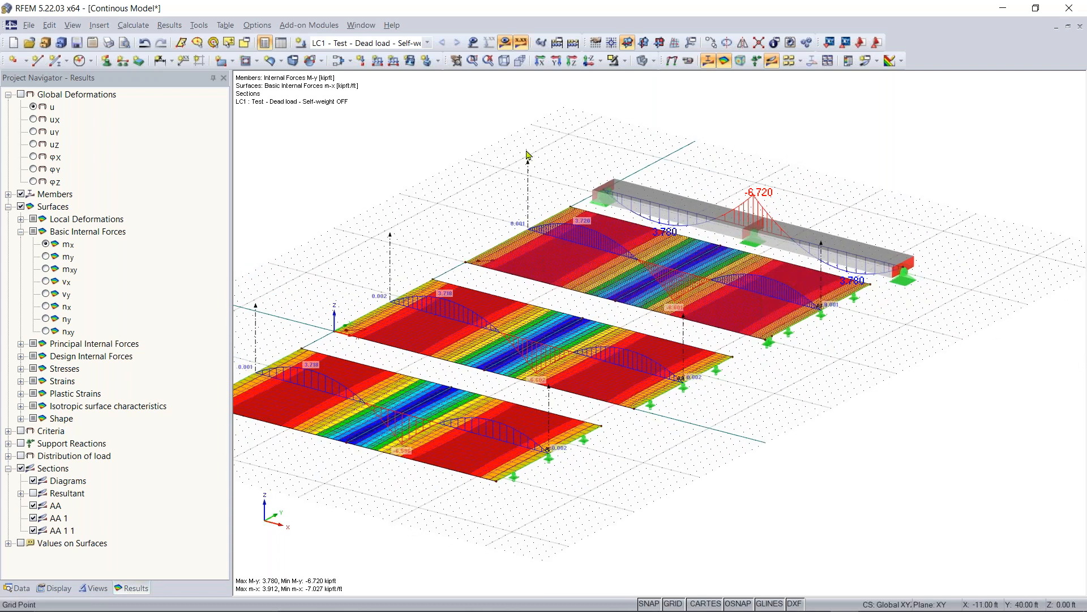
click(269, 61)
scroll(591, 229, down, 2)
middle_drag(646, 301, 663, 359)
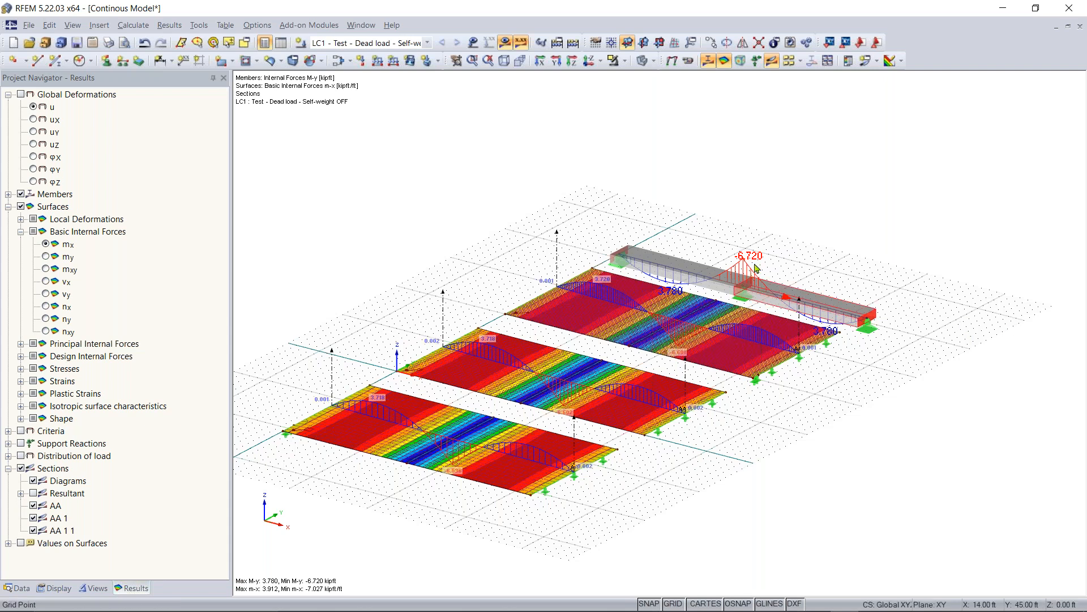
Inspect the beam's My diagram in both spans and over the middle support against the adjacent slab's mx section diagram
scroll(793, 277, up, 3)
middle_drag(679, 274, 600, 273)
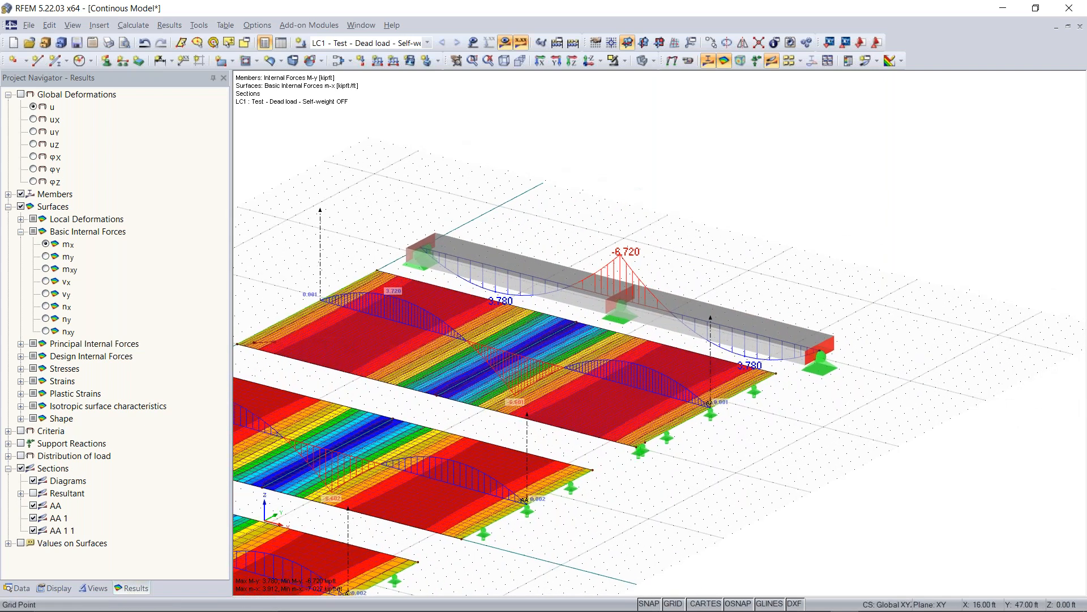
scroll(623, 246, up, 3)
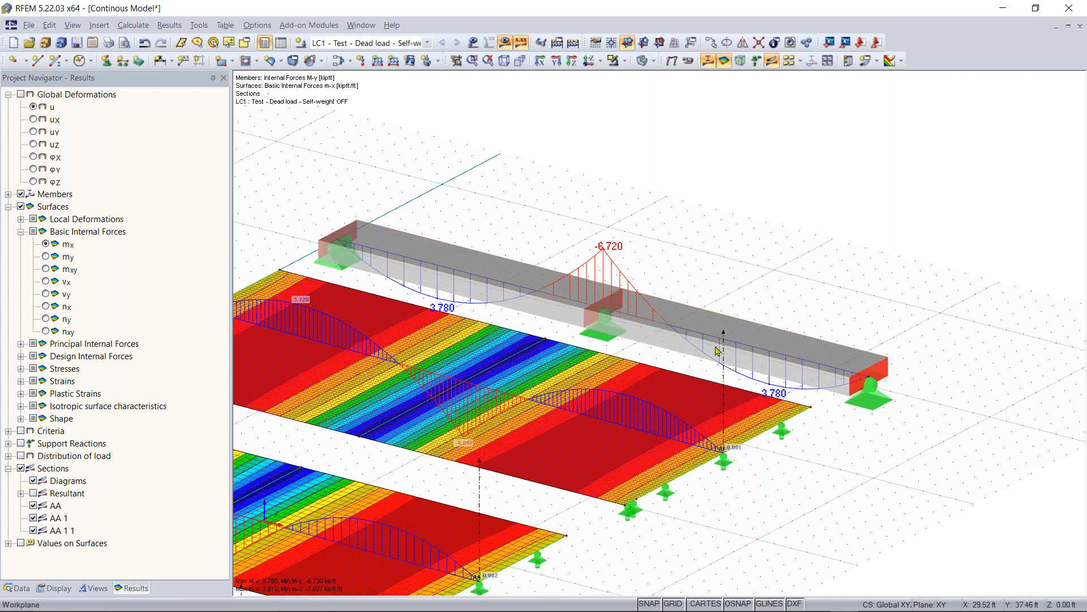
click(520, 293)
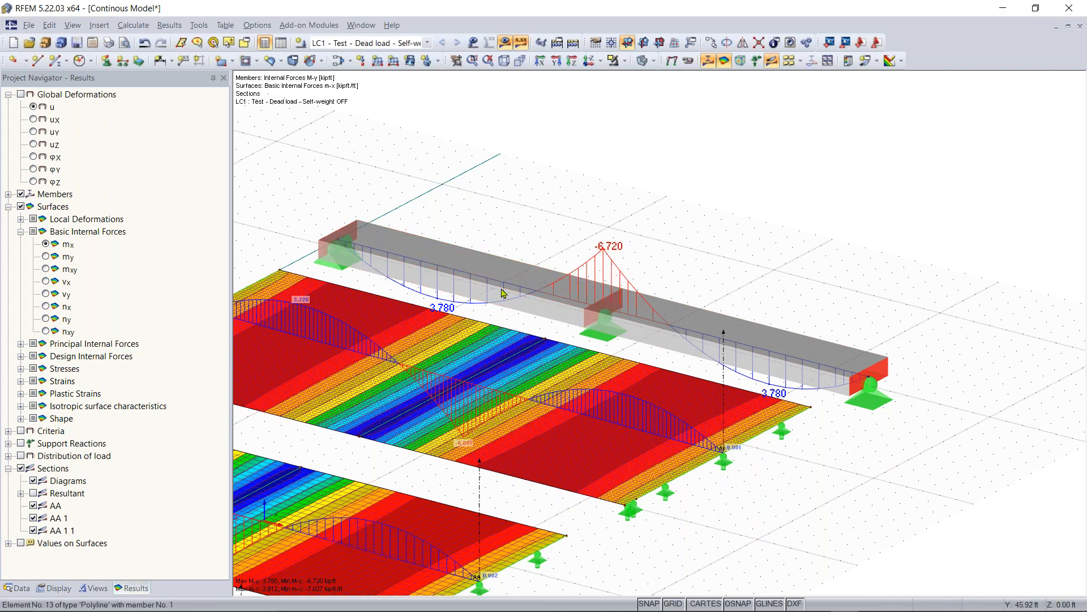
scroll(472, 309, down, 1)
scroll(472, 308, down, 1)
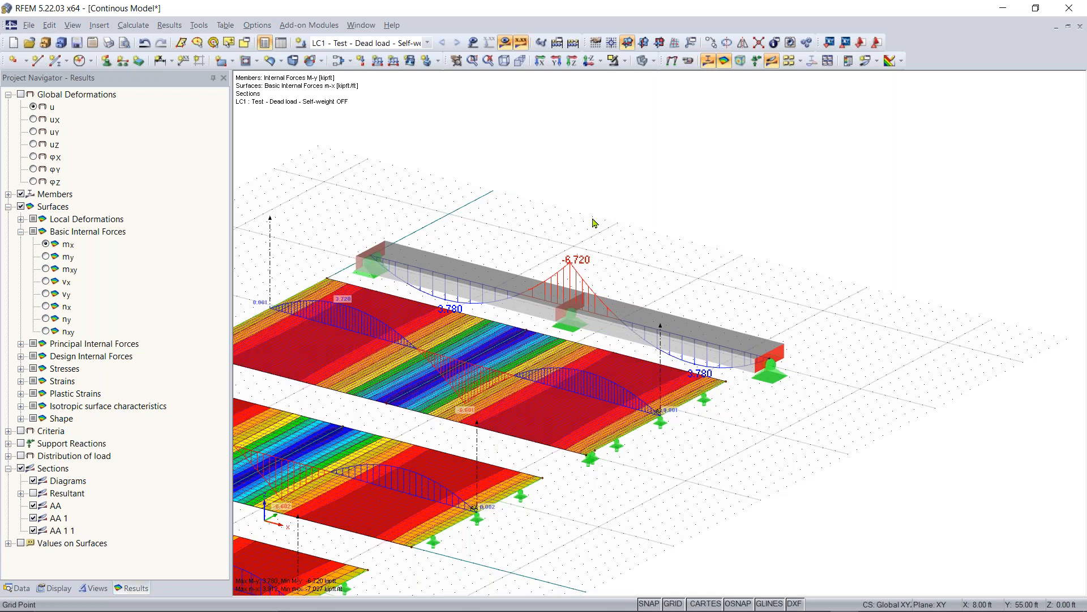
scroll(523, 413, down, 1)
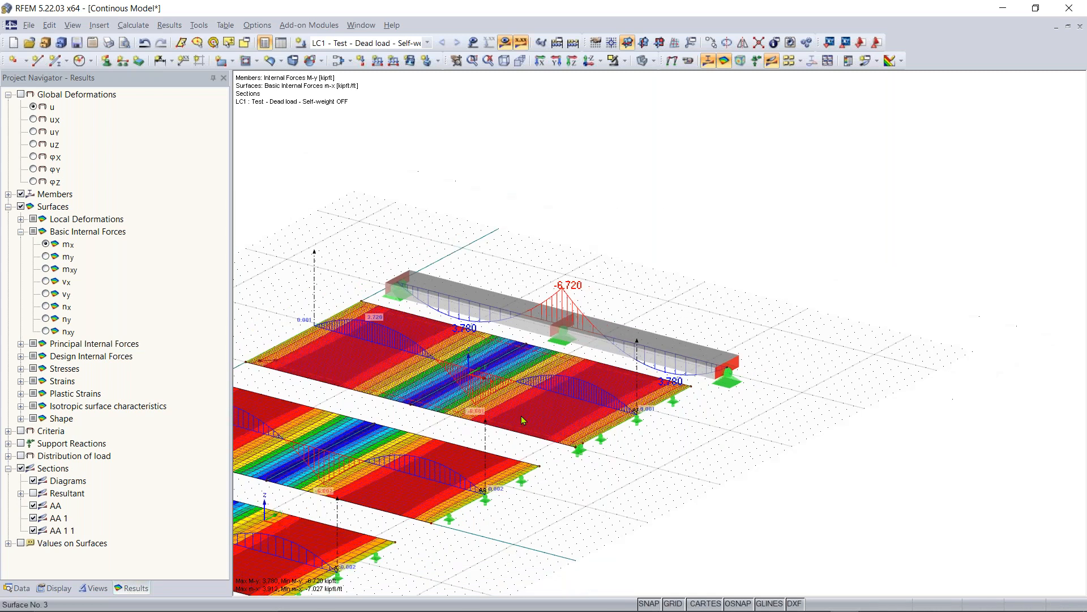
middle_drag(521, 416, 638, 362)
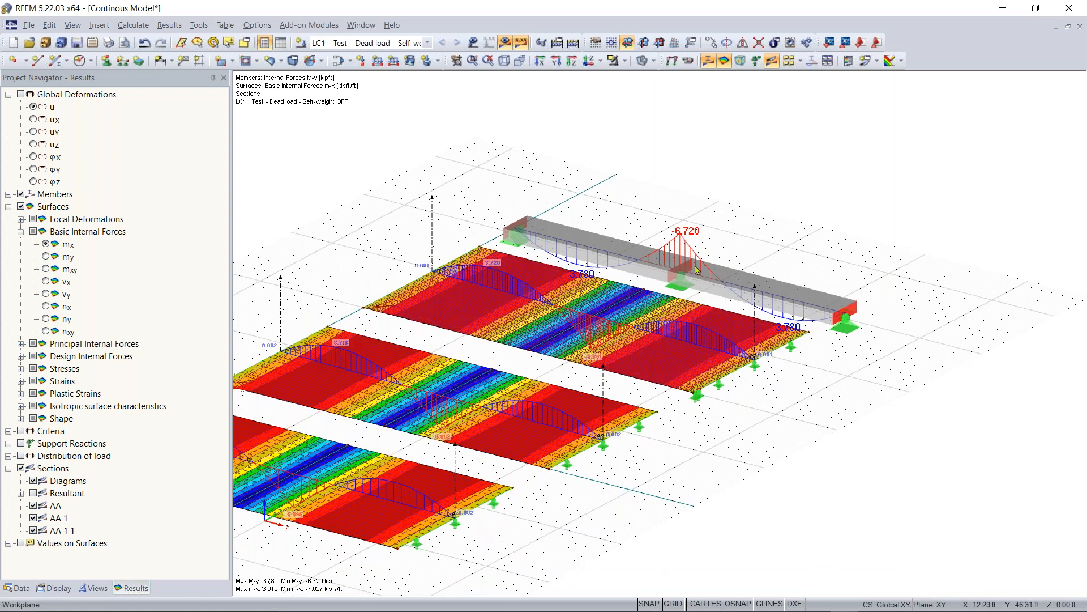
click(846, 319)
click(858, 405)
middle_drag(691, 496, 777, 459)
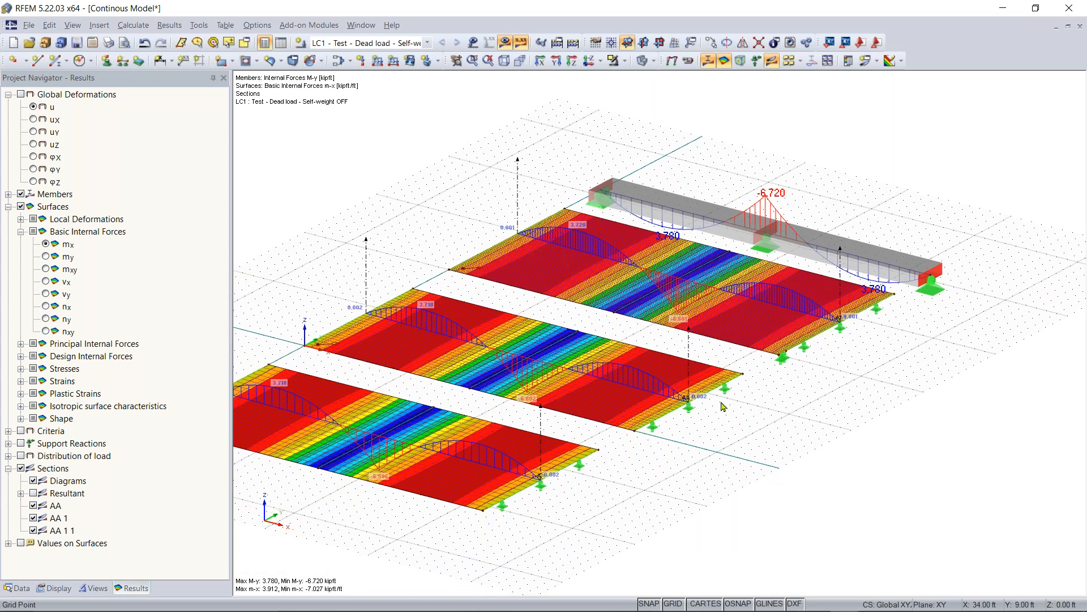
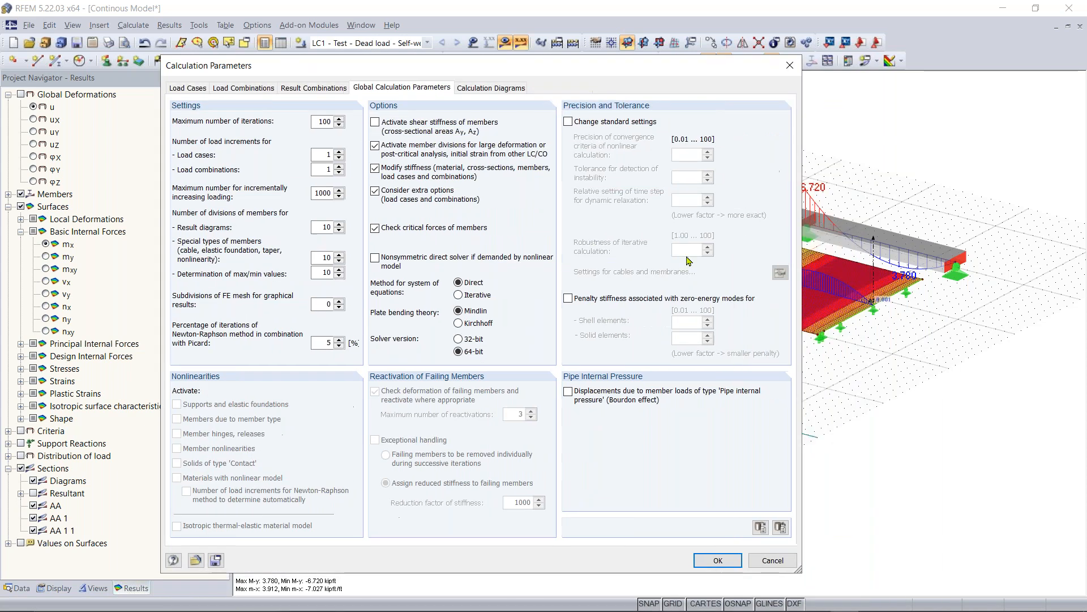
Review the global calculation parameters with the shear stiffness of members deactivated and accept them
click(718, 559)
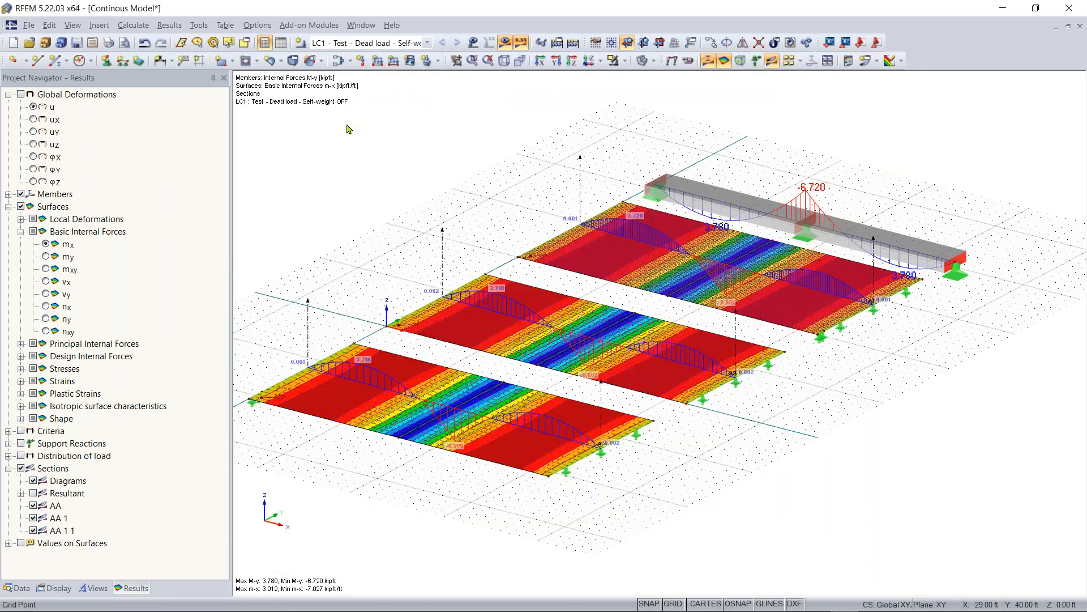
Show the basic internal force vx on the surfaces and examine the nearest slab's section diagram at the middle support
click(46, 283)
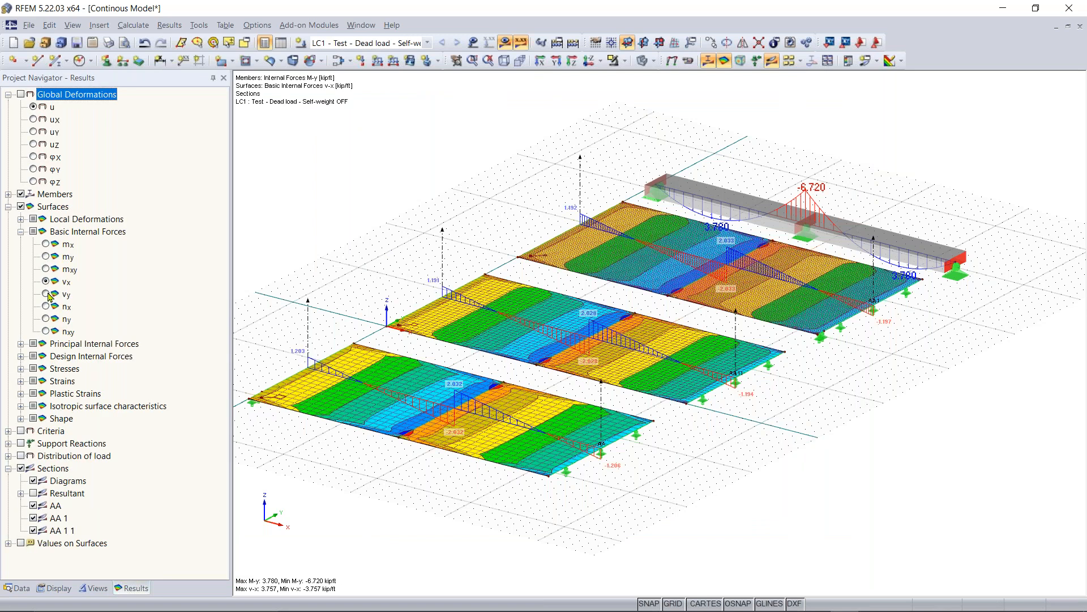
click(46, 294)
click(47, 281)
scroll(579, 296, up, 3)
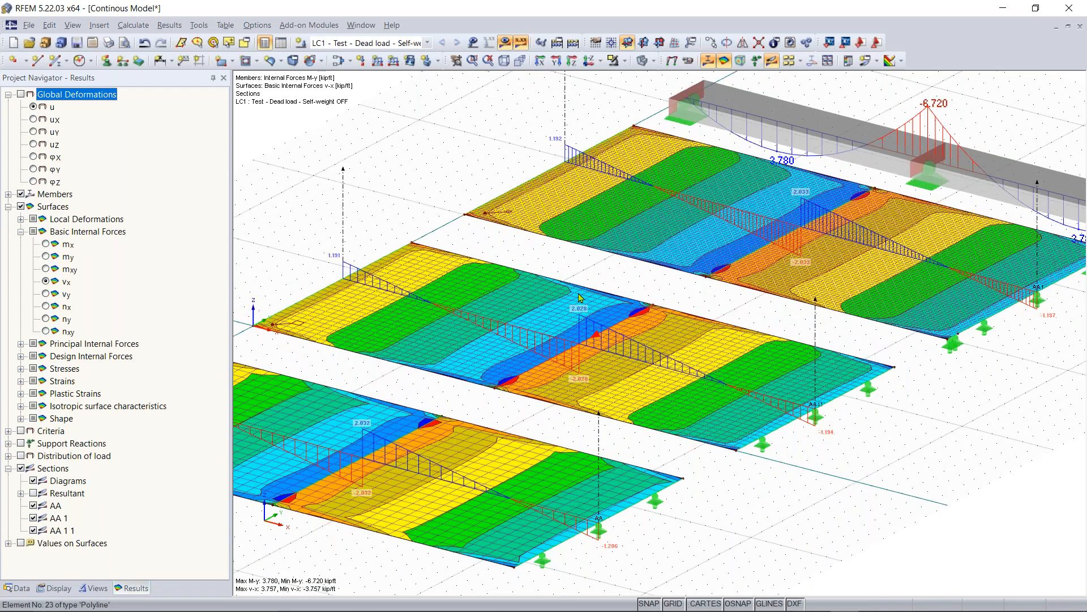
scroll(580, 298, up, 2)
middle_drag(430, 396, 574, 338)
scroll(368, 391, down, 1)
middle_drag(447, 418, 572, 428)
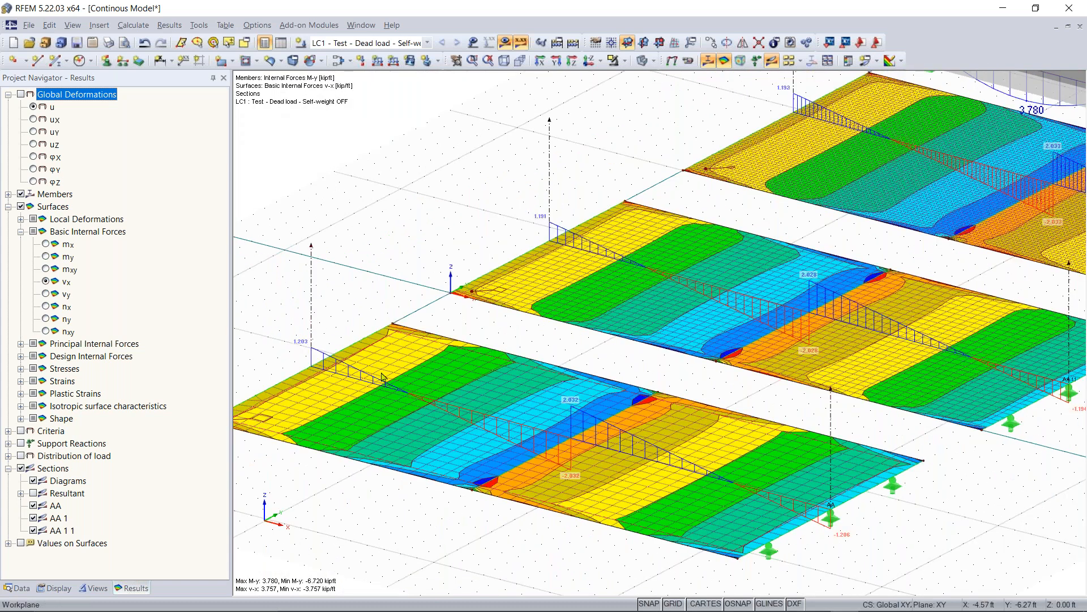
scroll(569, 430, up, 1)
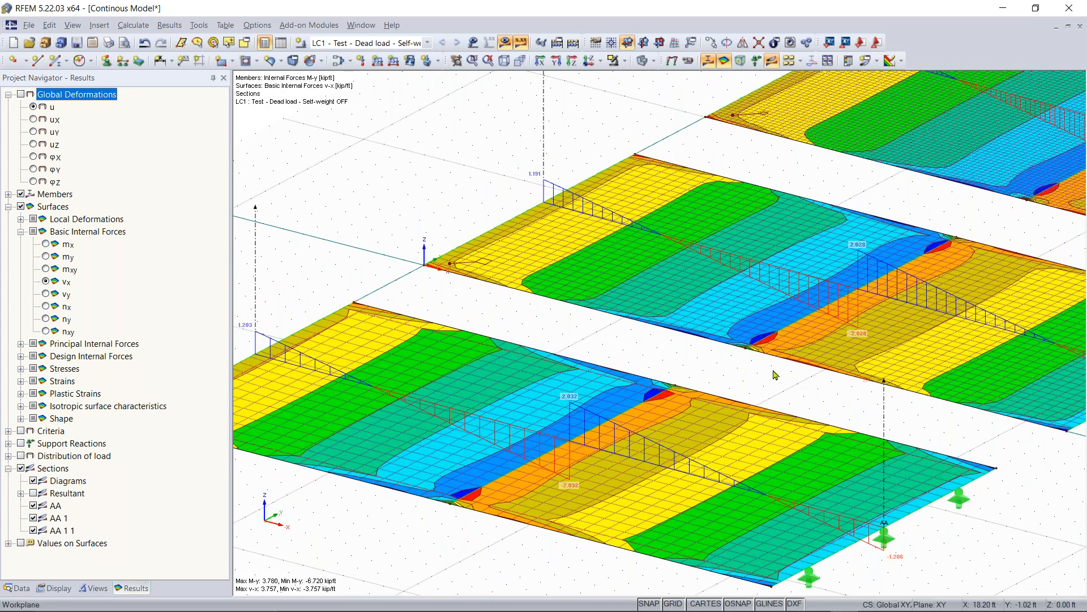
Compare the vx section diagrams of the middle and far slabs at their inner supports
scroll(774, 371, down, 1)
middle_drag(774, 372, 477, 464)
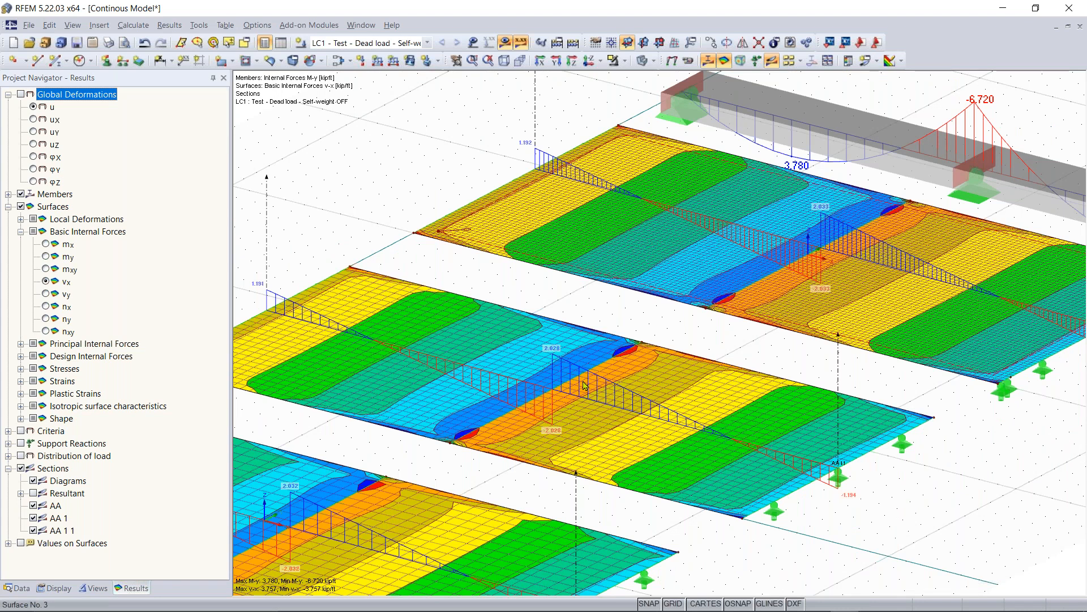
scroll(642, 383, down, 1)
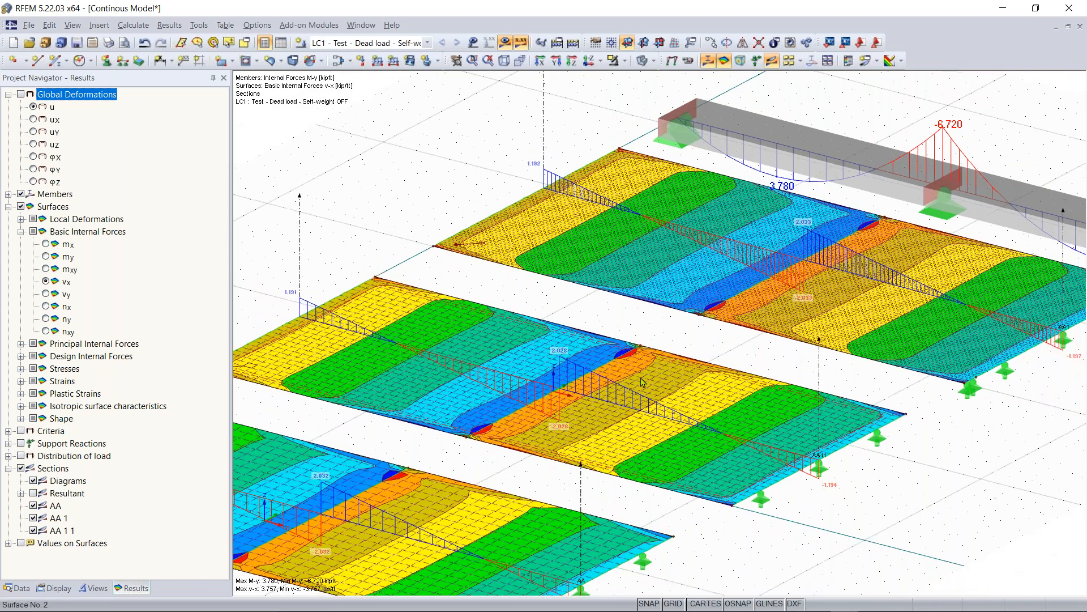
scroll(643, 383, down, 1)
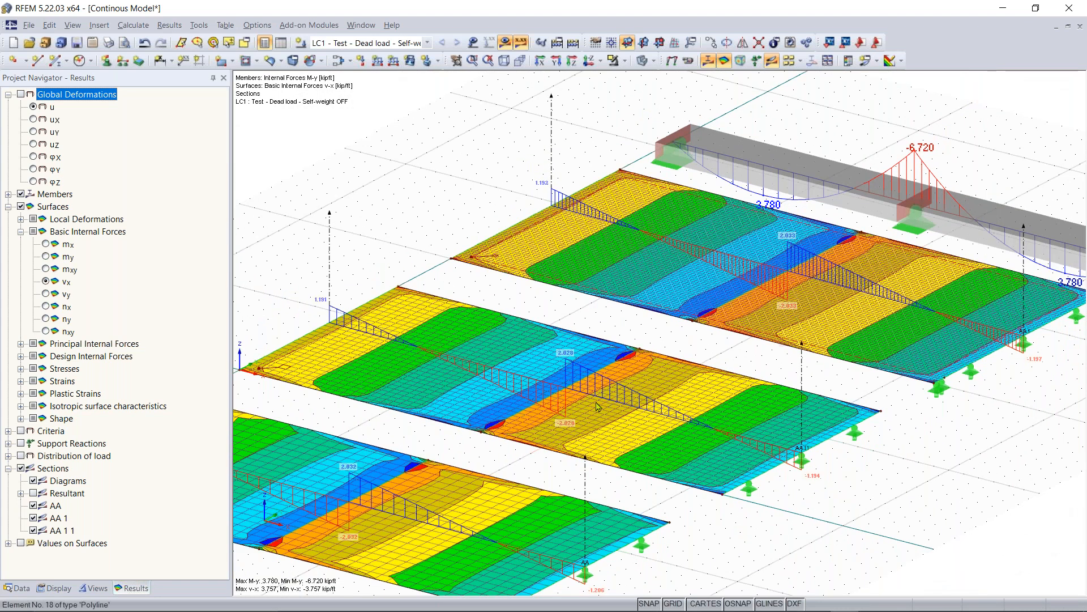
scroll(363, 241, down, 1)
middle_drag(363, 241, 410, 227)
Set the plate bending theory to Kirchhoff in the global calculation parameters and recalculate the vx results
click(139, 26)
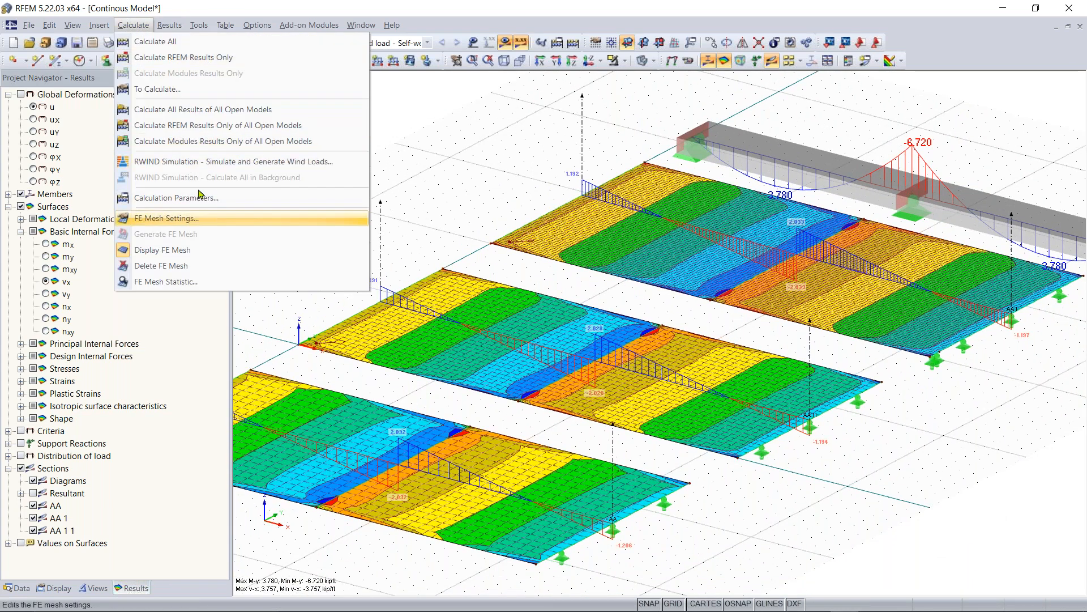
click(200, 197)
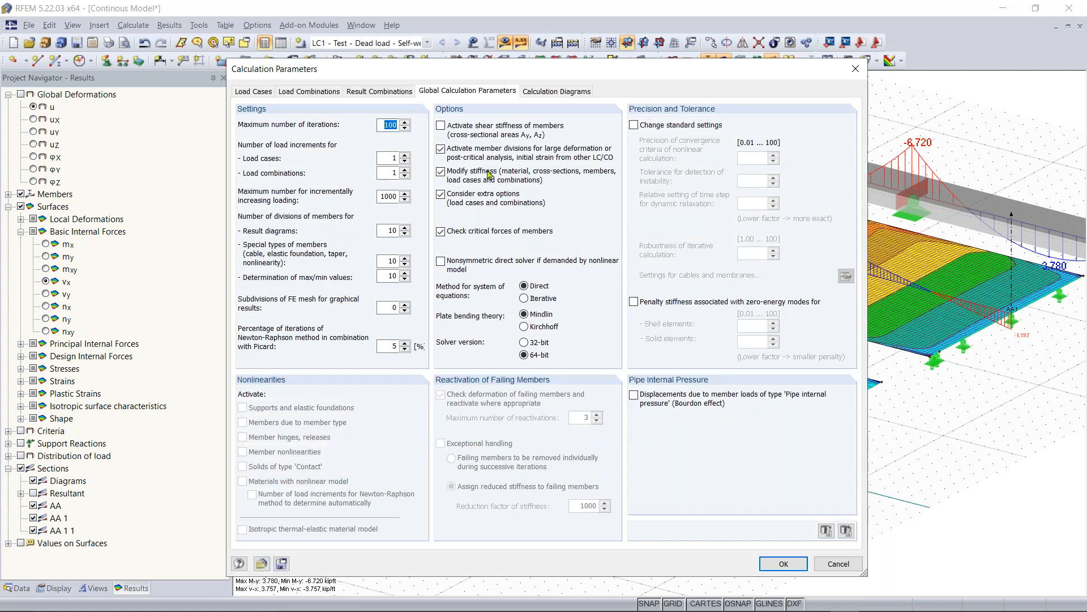
click(529, 327)
click(782, 563)
click(526, 351)
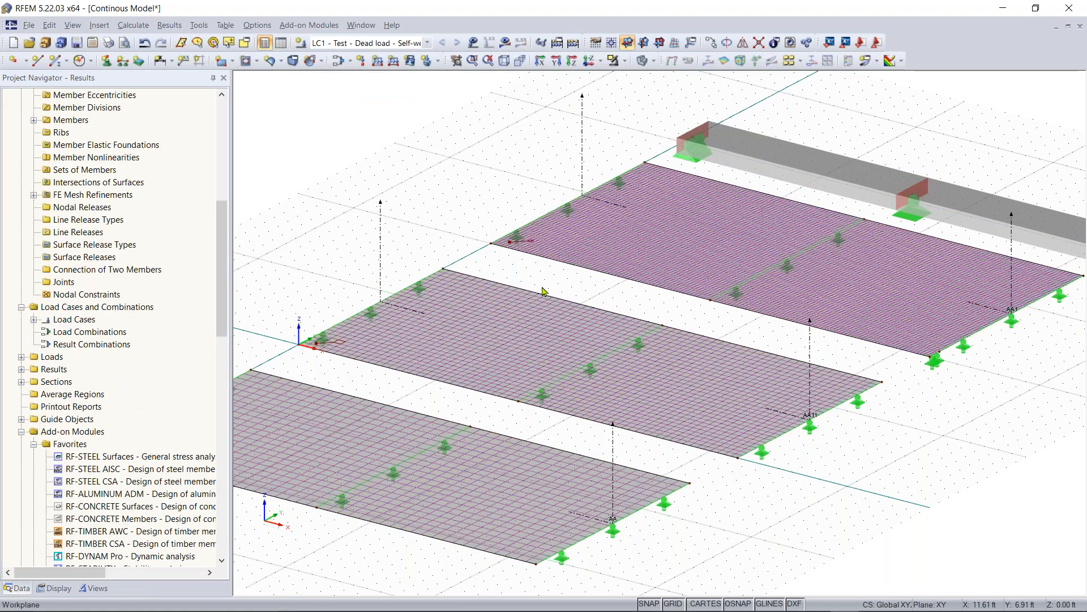
scroll(557, 320, down, 5)
scroll(554, 318, up, 3)
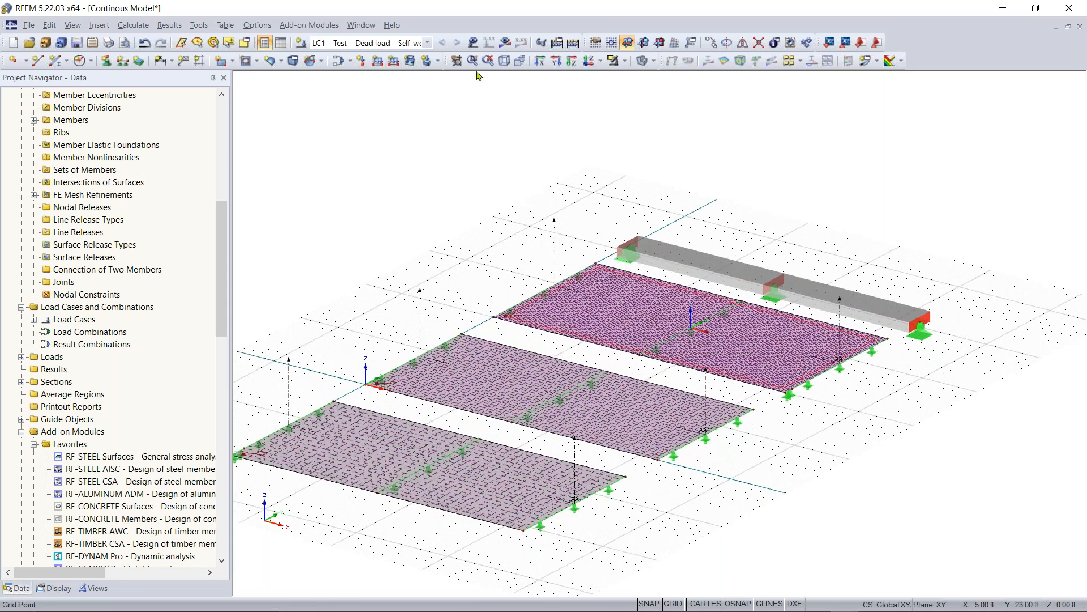
click(572, 44)
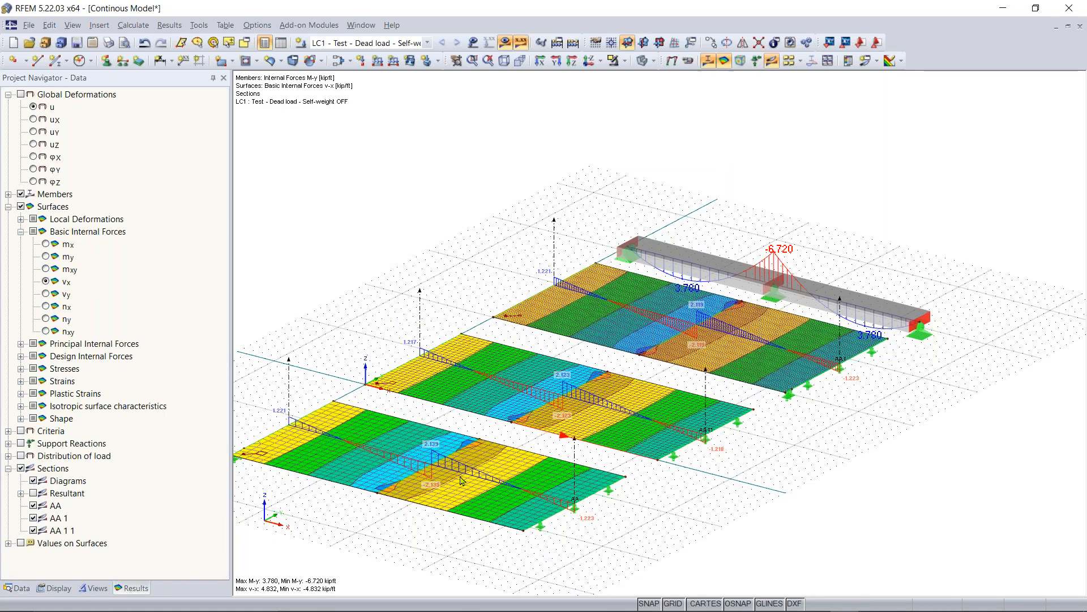
Compare the recalculated Kirchhoff vx peaks over the middle supports of the three slabs
scroll(430, 476, up, 4)
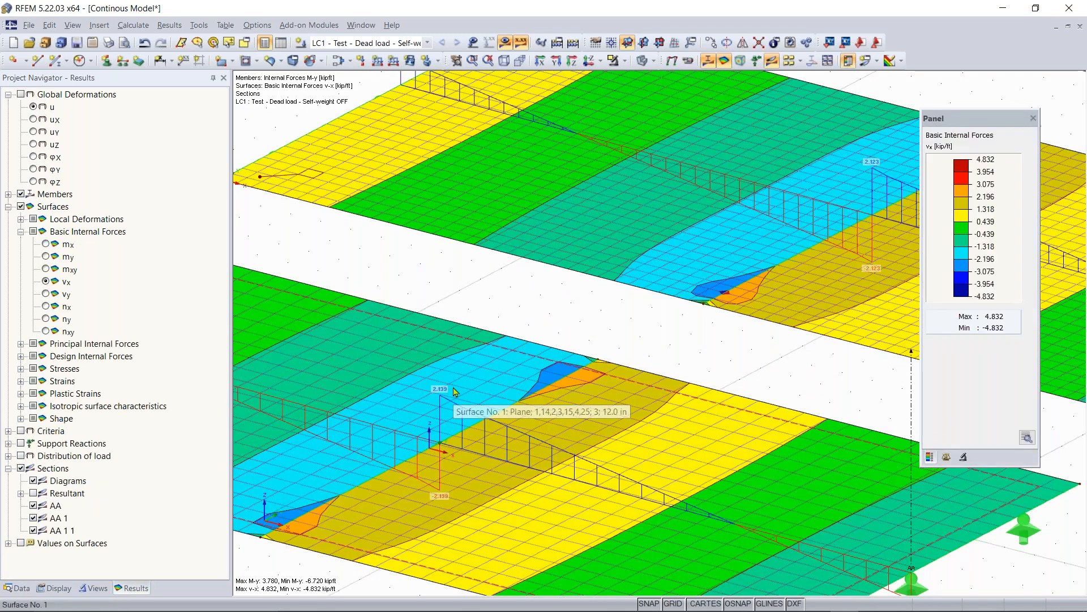
scroll(443, 393, down, 2)
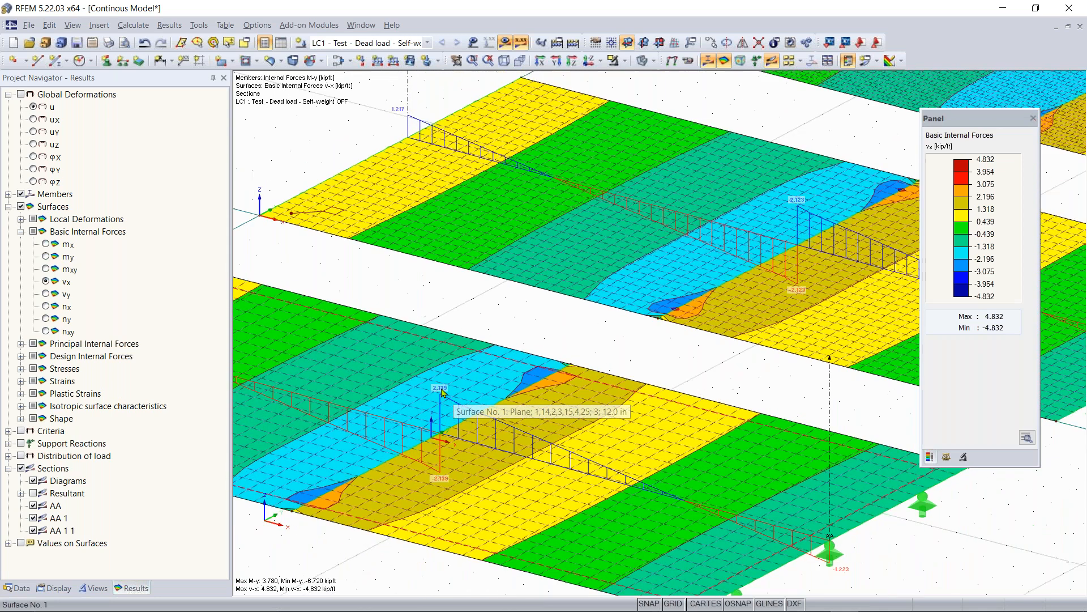
middle_drag(784, 228, 611, 316)
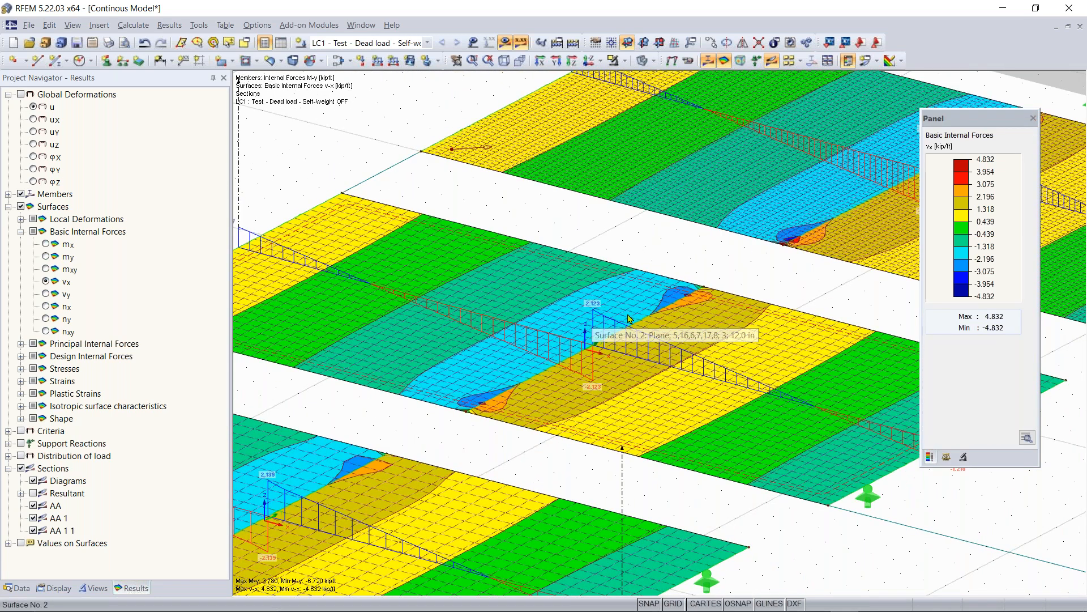
middle_drag(665, 339, 569, 414)
scroll(589, 357, down, 4)
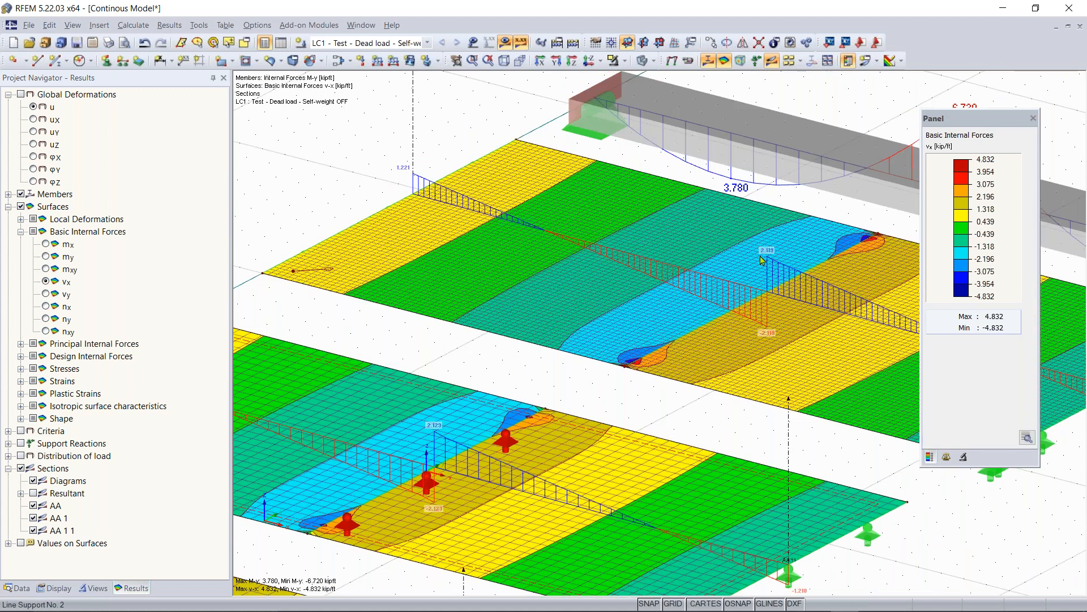
scroll(589, 357, up, 3)
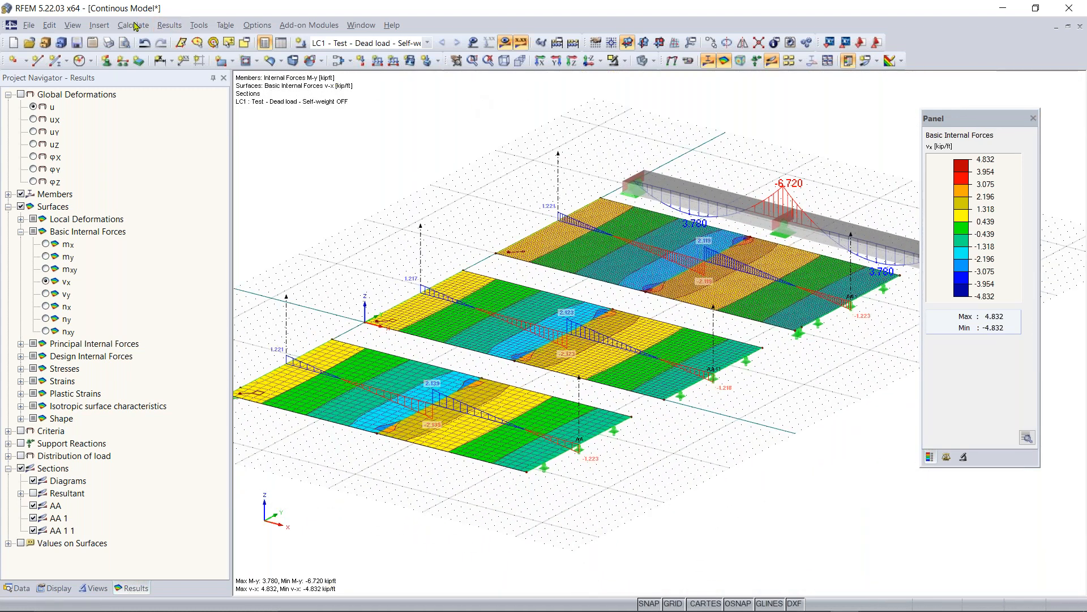
Open the calculation parameters to switch the plate bending theory back to Mindlin
click(133, 25)
click(185, 197)
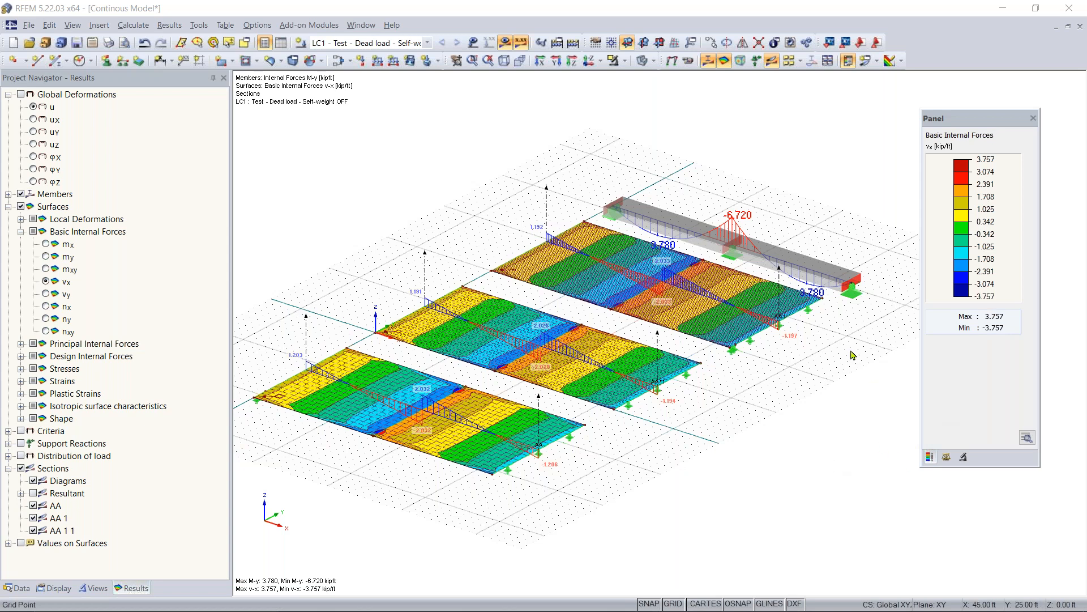
Display the LC1 loads on the slabs and beam, view them from another angle, and hide them again
middle_drag(823, 352, 670, 398)
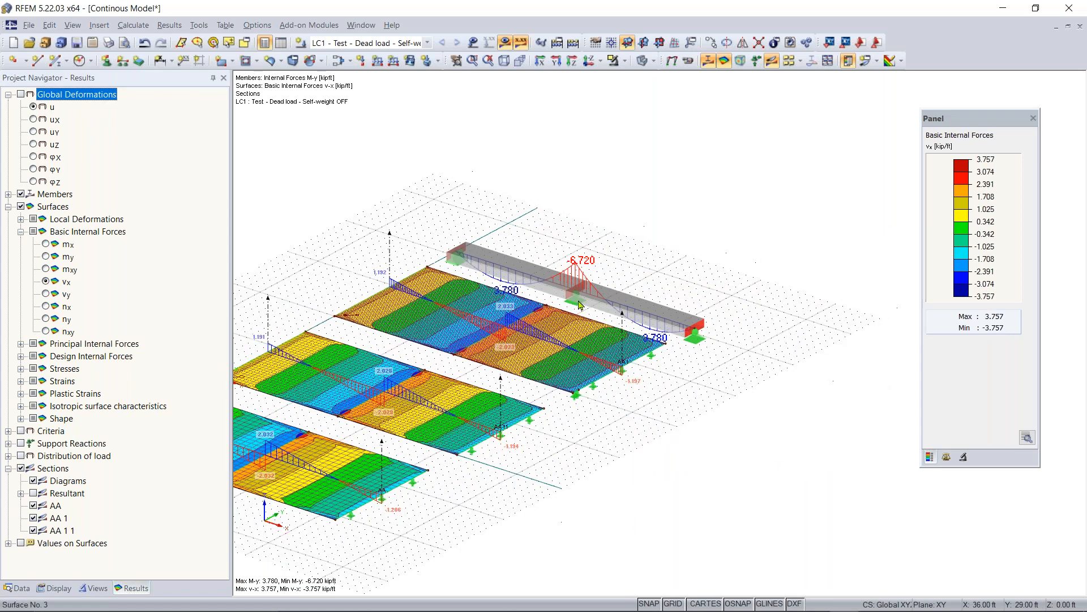
scroll(571, 291, up, 4)
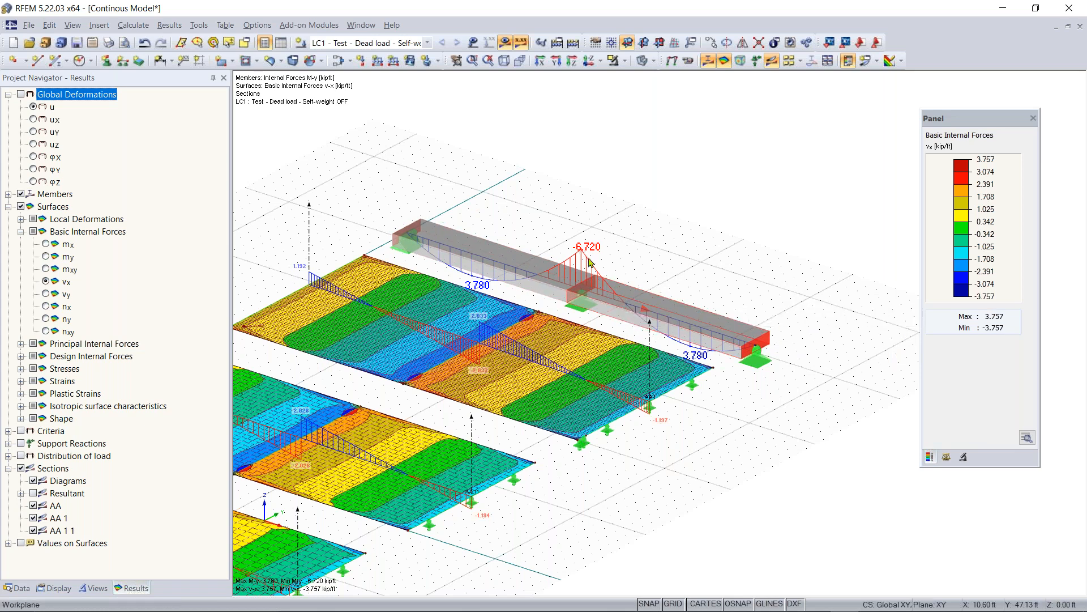
click(472, 44)
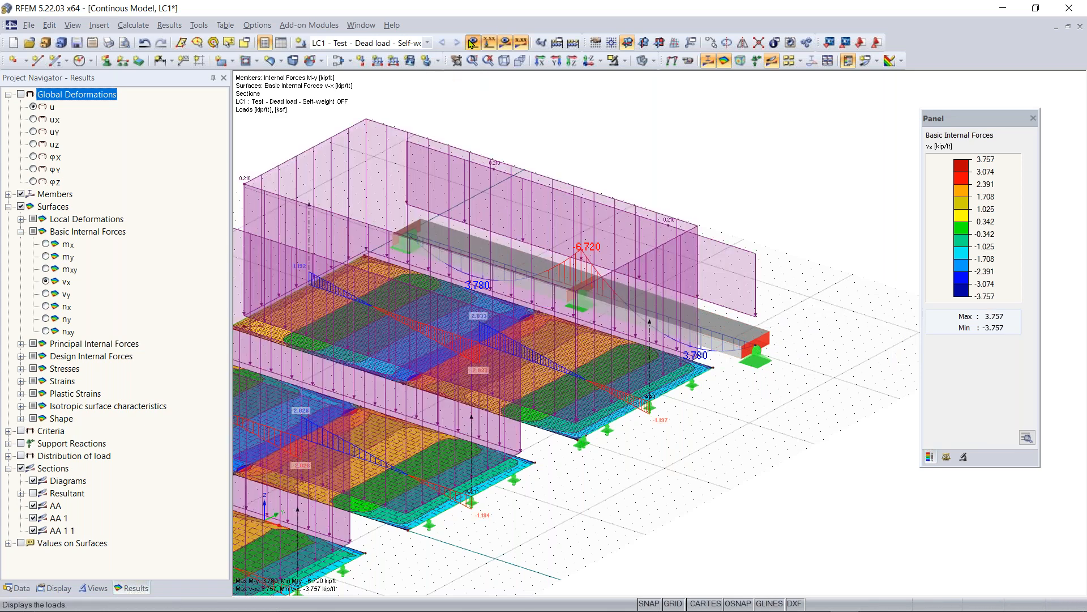
mouse_move(637, 206)
ctrl+middle_down()
mouse_move(599, 202)
mouse_move(620, 205)
ctrl+middle_up()
ctrl+middle_drag(762, 239, 645, 238)
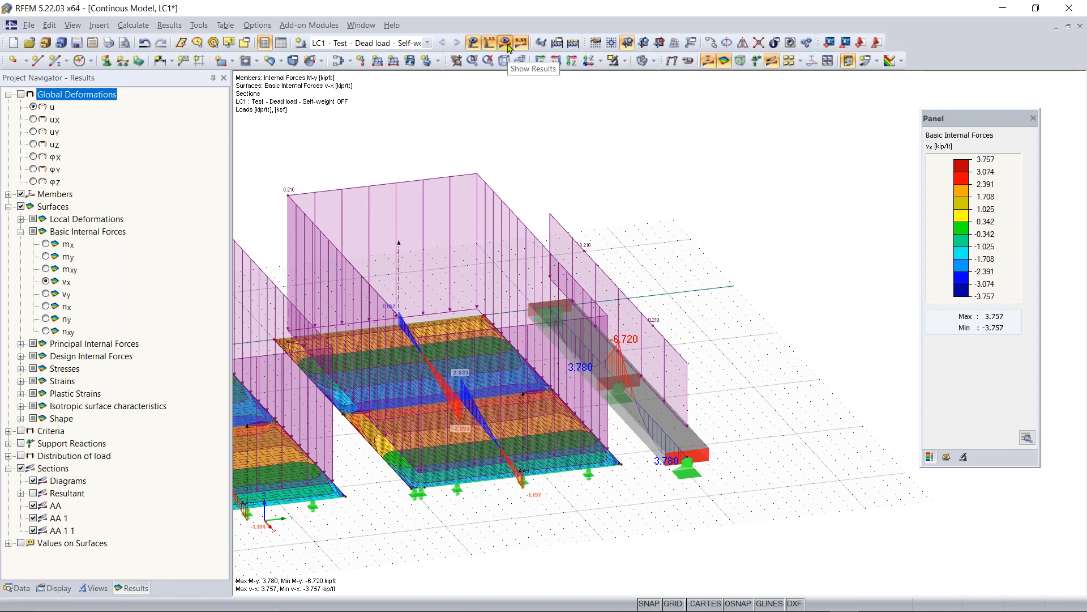
click(473, 43)
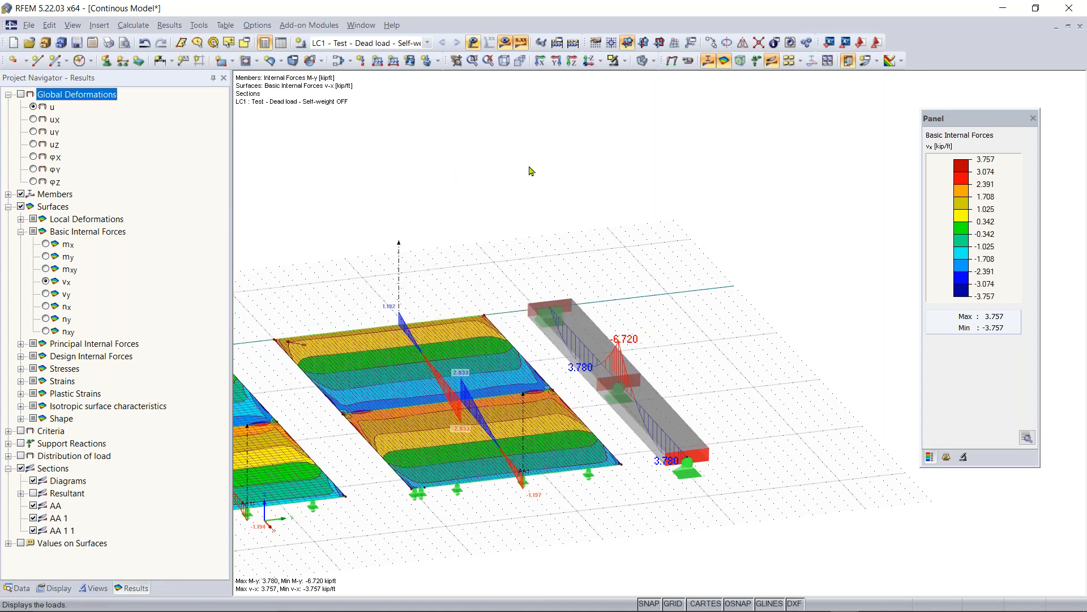
View the beam's My diagram together with the vx section diagrams of all three slabs
ctrl+middle_drag(576, 161, 640, 229)
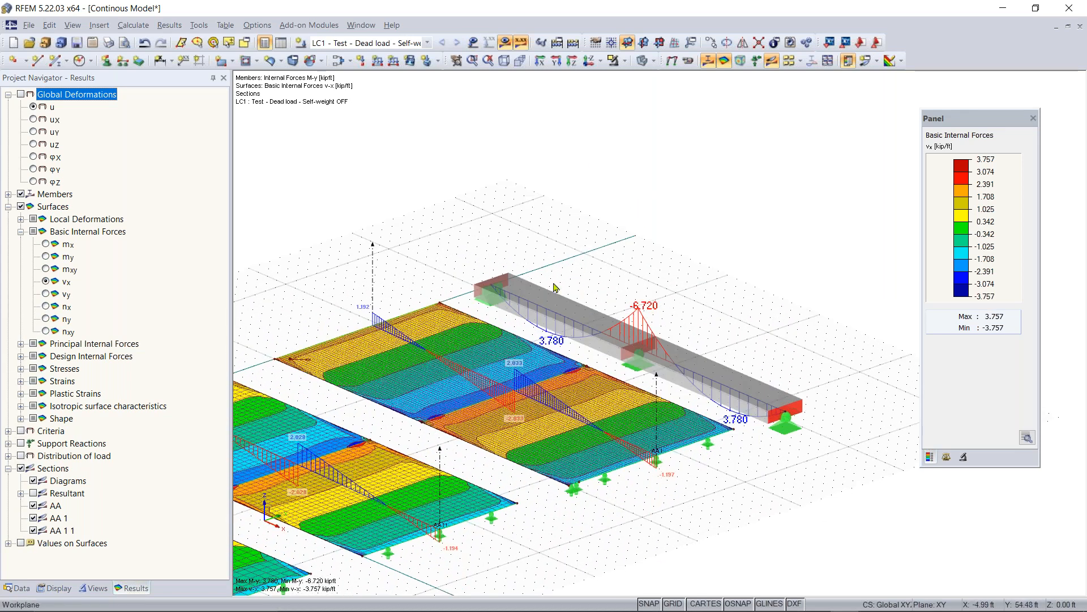
scroll(465, 376, down, 3)
middle_drag(439, 383, 651, 315)
ctrl+middle_drag(651, 315, 706, 293)
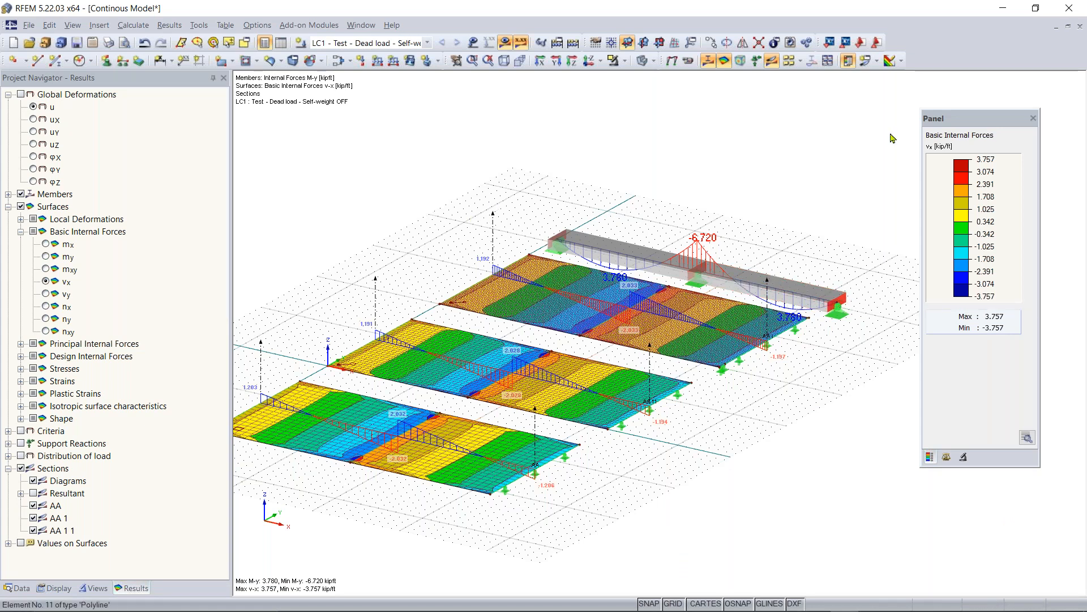
middle_drag(646, 406, 682, 404)
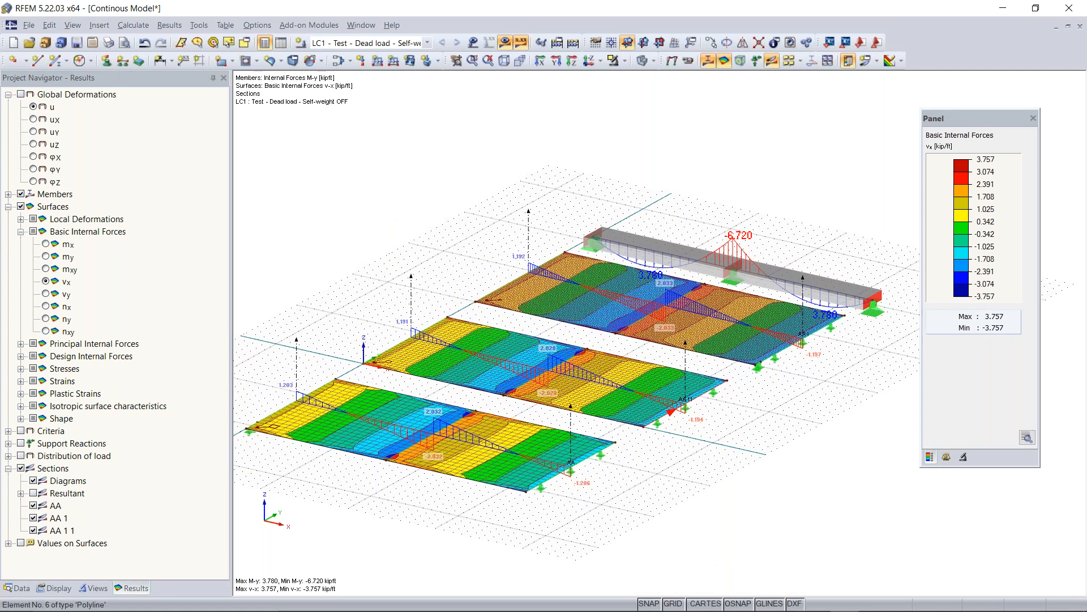
click(877, 69)
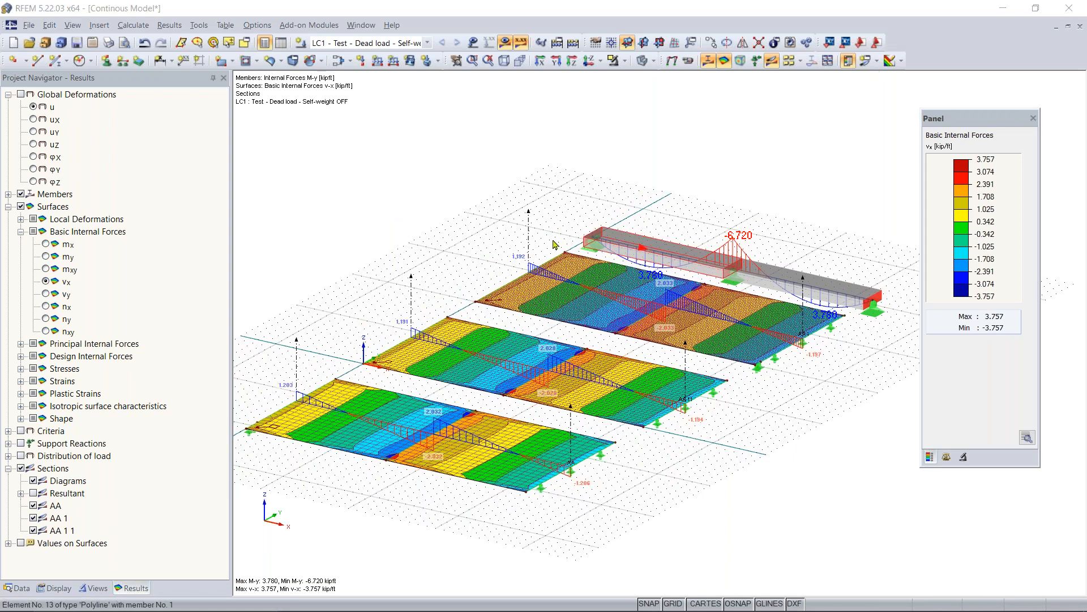
Save the continuous slab and beam model
middle_drag(759, 218, 808, 214)
ctrl+middle_drag(500, 231, 428, 237)
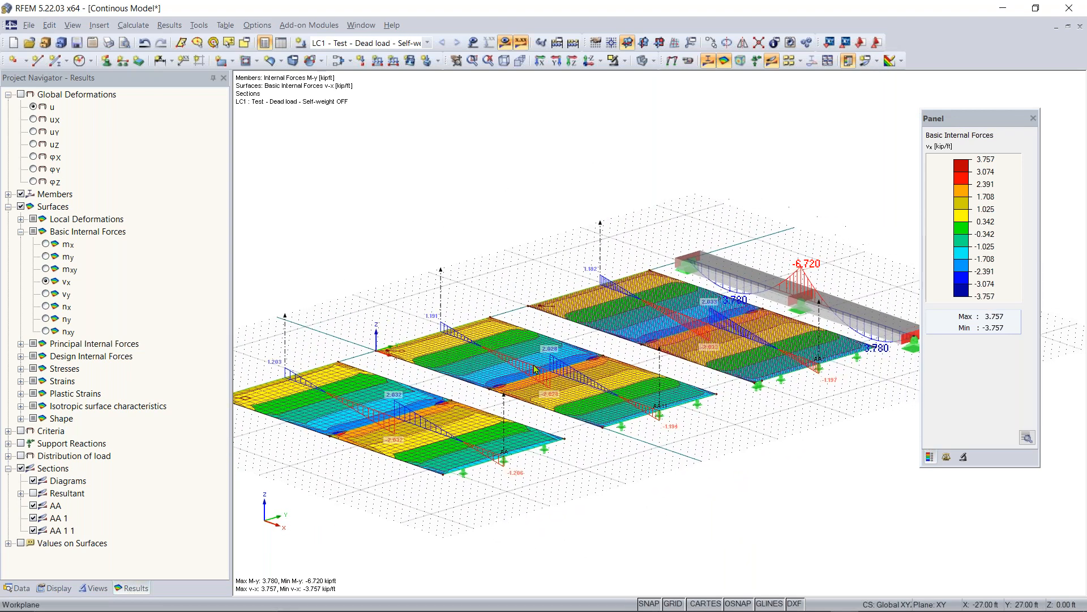
click(77, 42)
ctrl+middle_drag(463, 252, 523, 275)
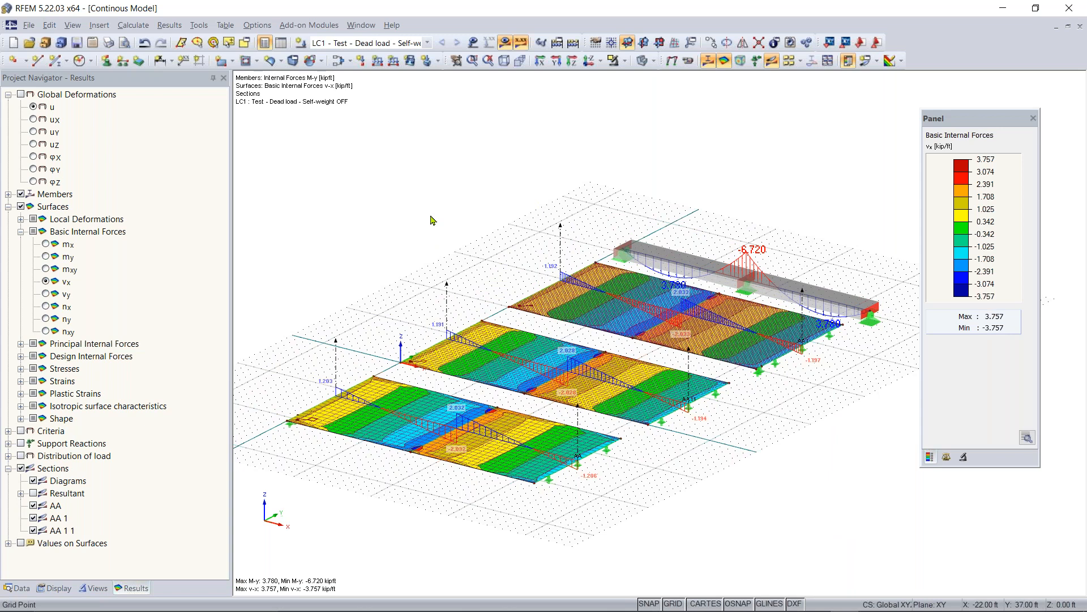
Start a new model named "Euler case 1" in the Tests project
click(15, 44)
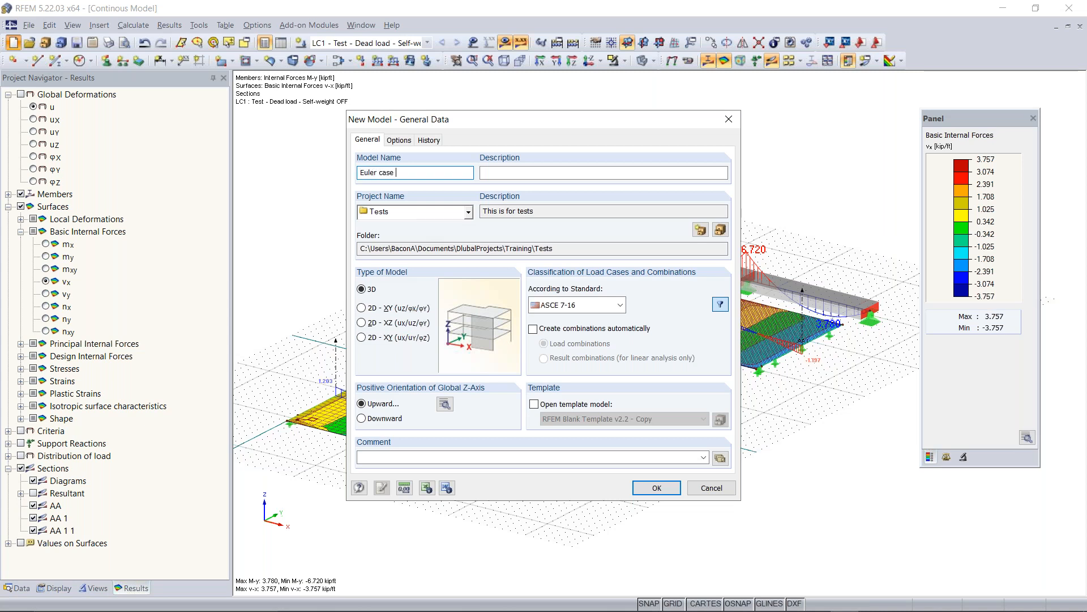
click(496, 175)
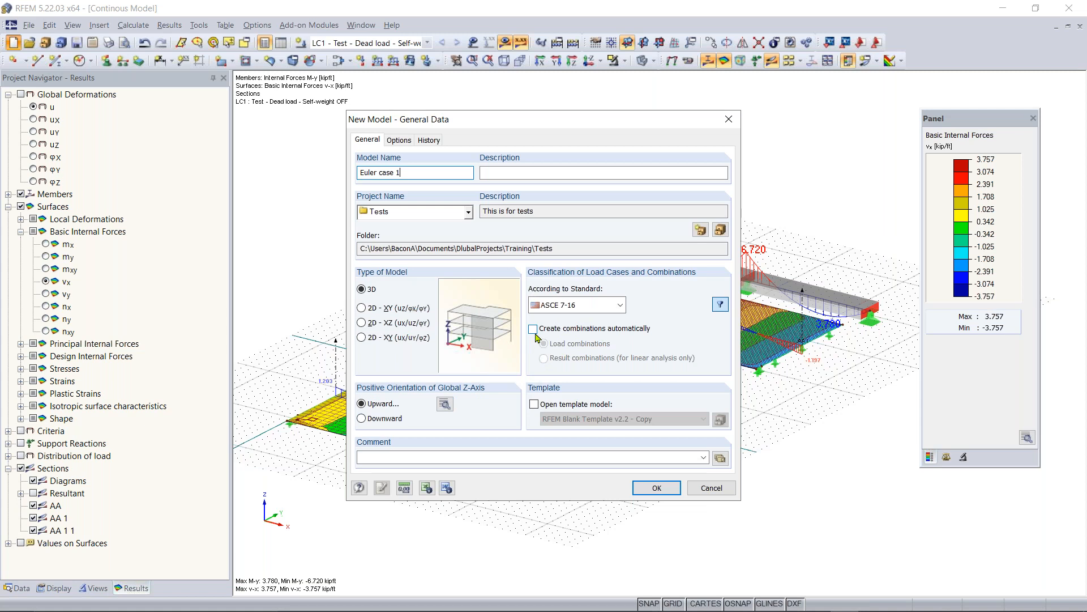
click(403, 489)
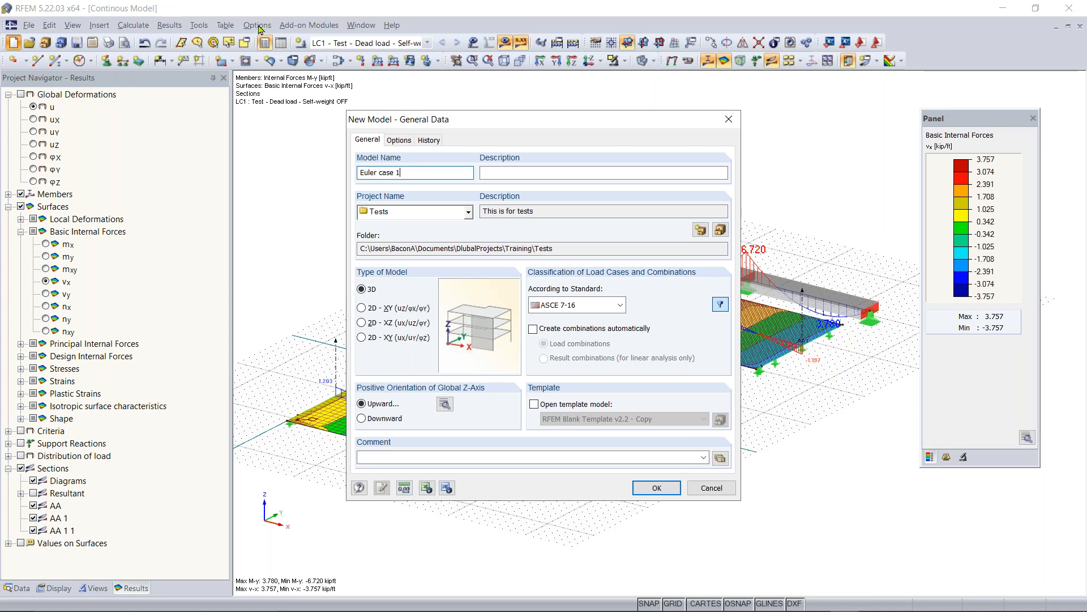
Decline overwriting the existing model, rename the new one "Euler case 1 - Example 2" and create it
click(656, 488)
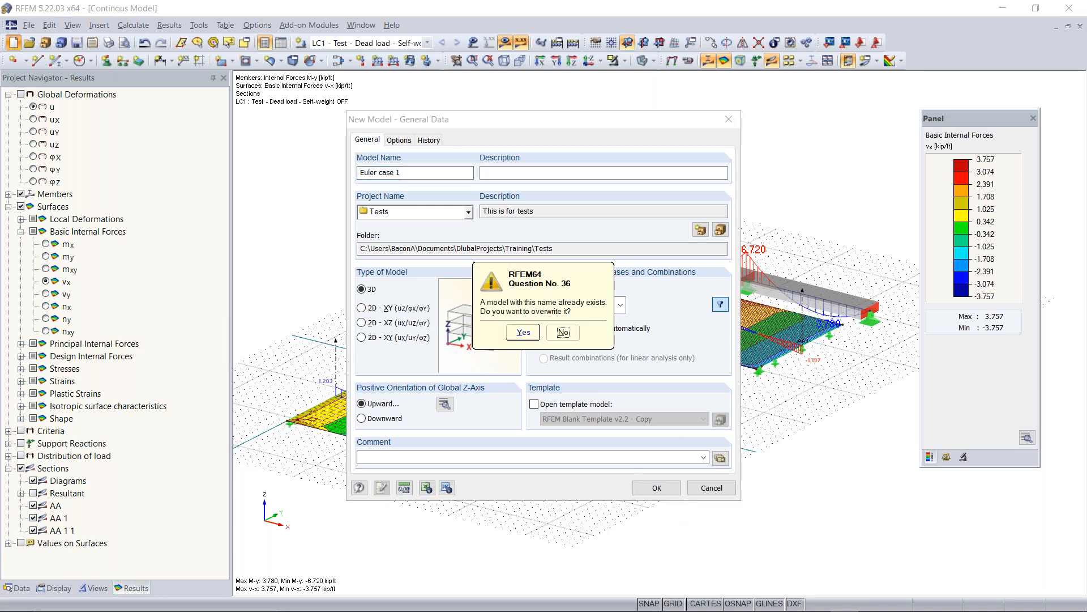
click(563, 332)
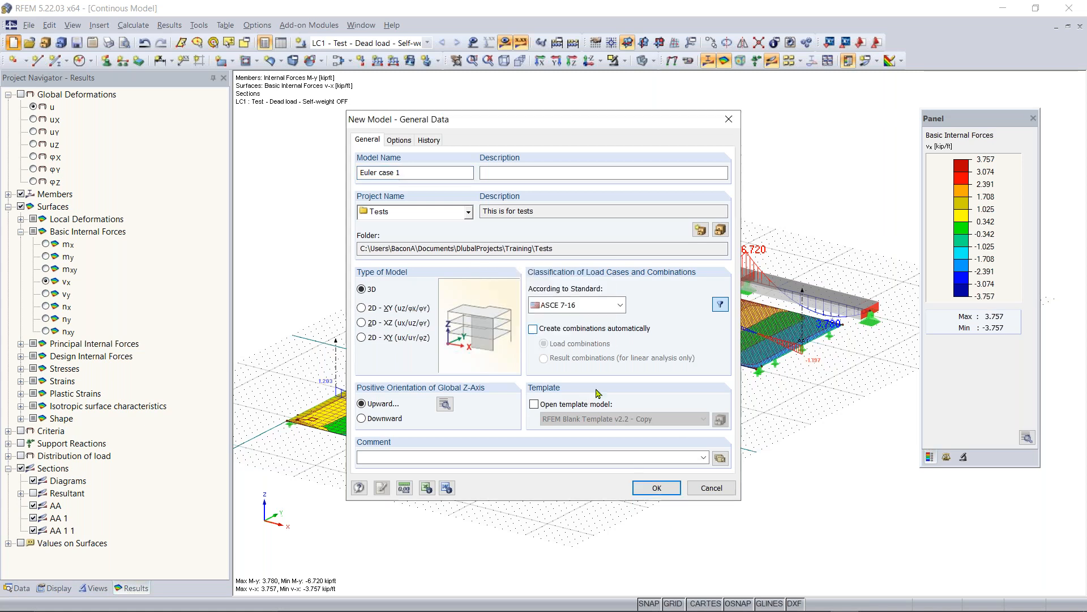
click(430, 173)
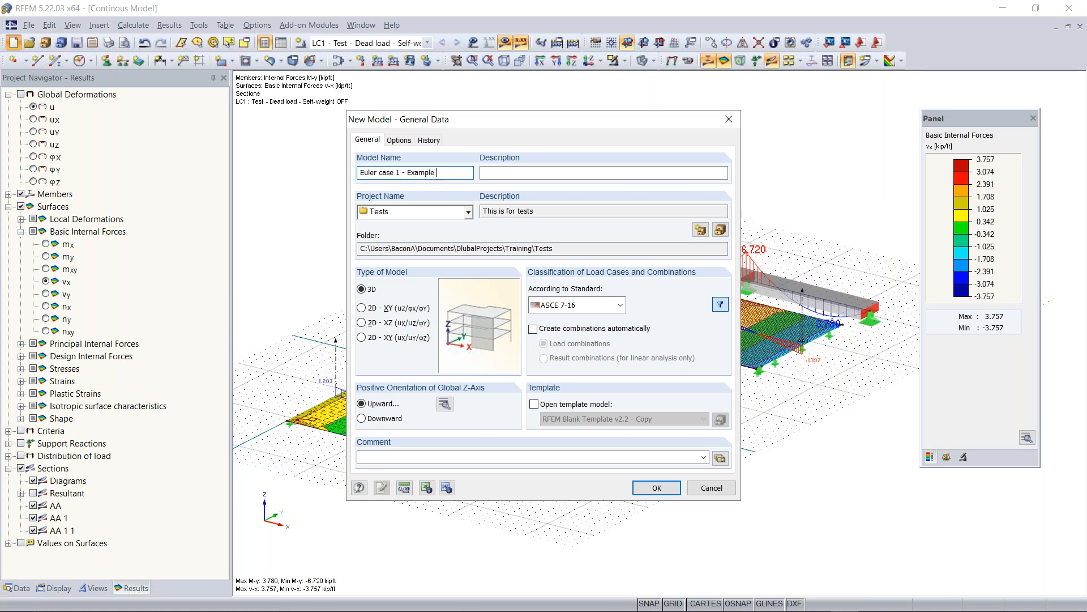
click(656, 487)
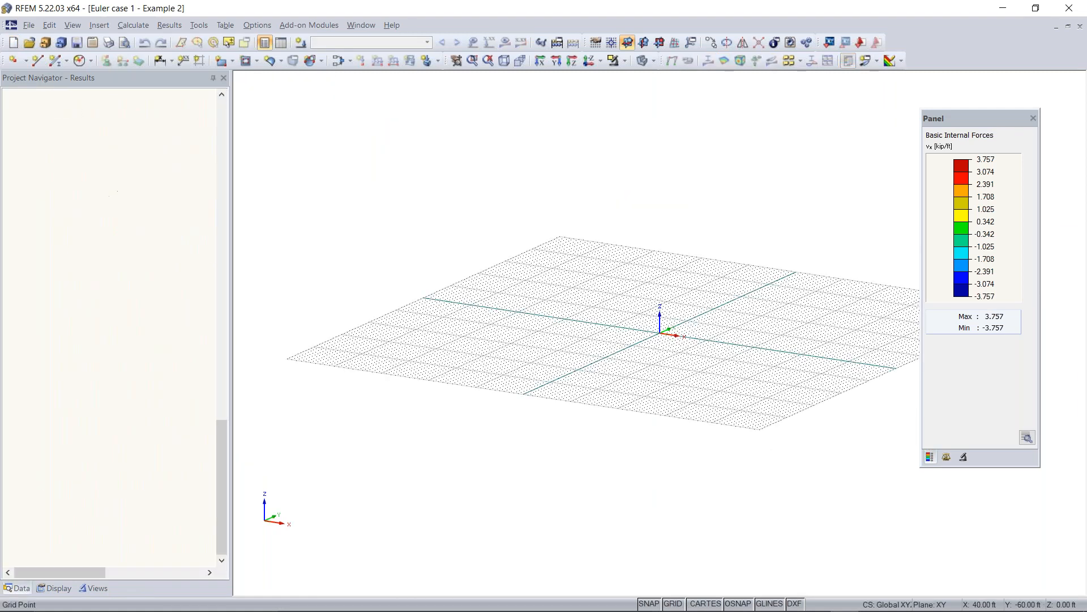
Start a new beam member and open the rolled I-sections in the cross-section library for its start
middle_drag(689, 334, 618, 384)
ctrl+middle_drag(618, 384, 566, 444)
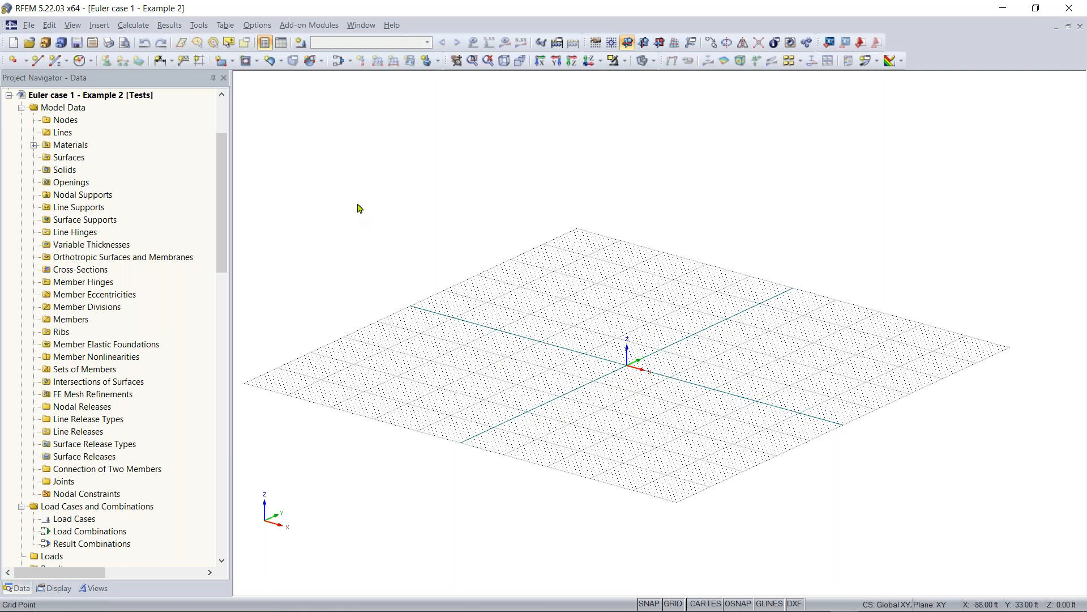
click(55, 62)
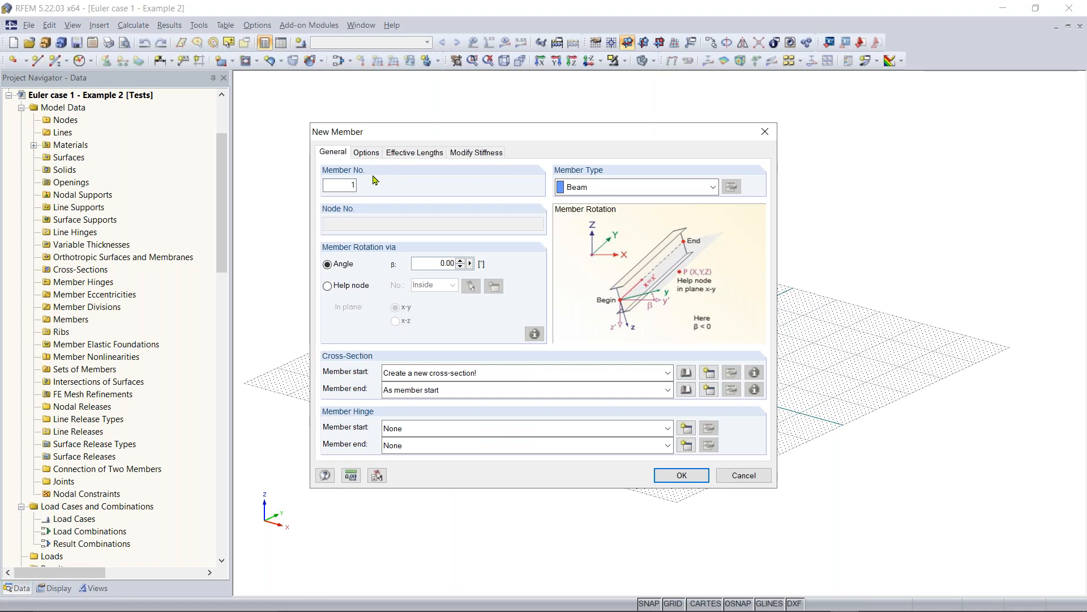
click(686, 374)
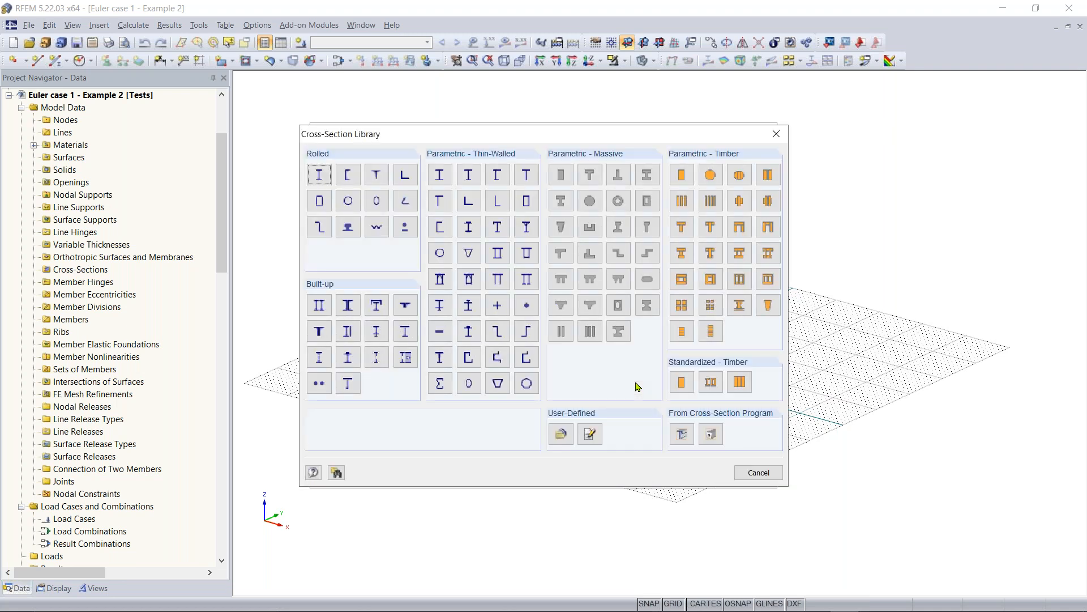
click(319, 175)
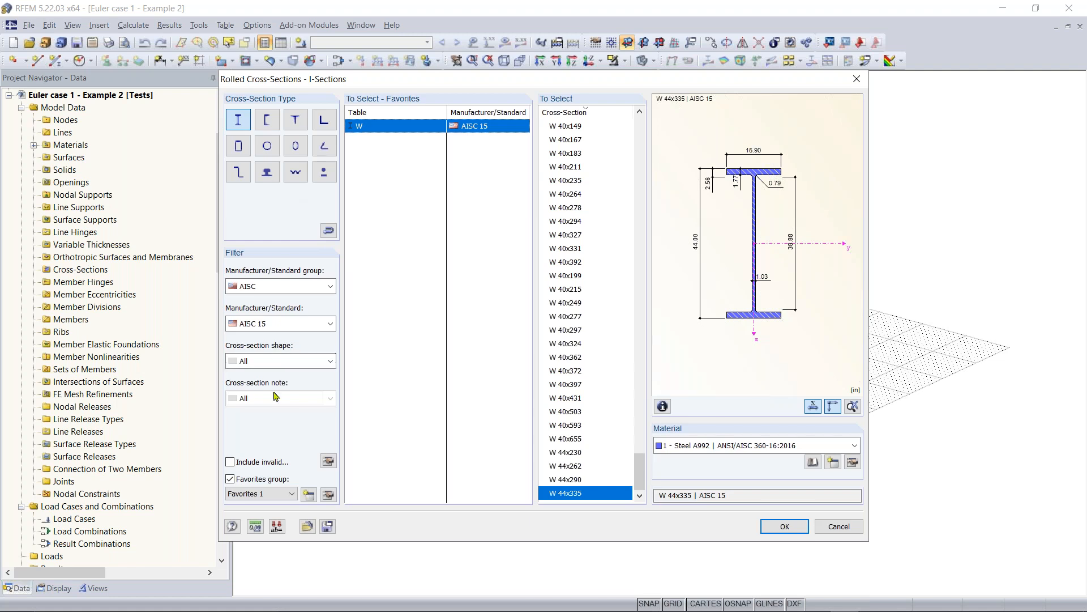
Filter the rolled sections to the AISC group, AISC 15 standard and wide I-sections with parallel flanges
click(286, 286)
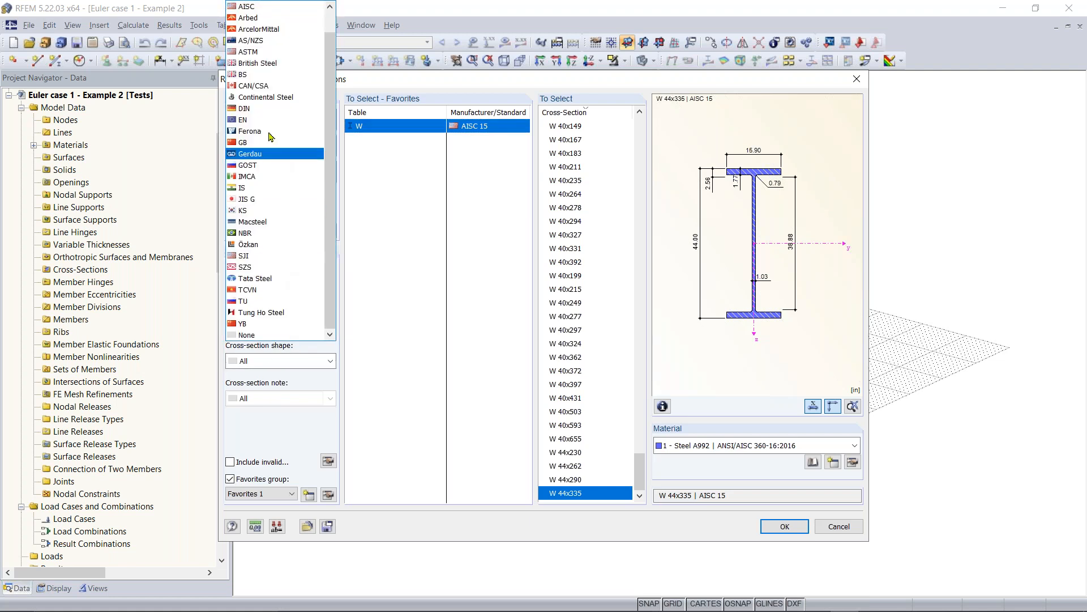
scroll(286, 170, up, 1)
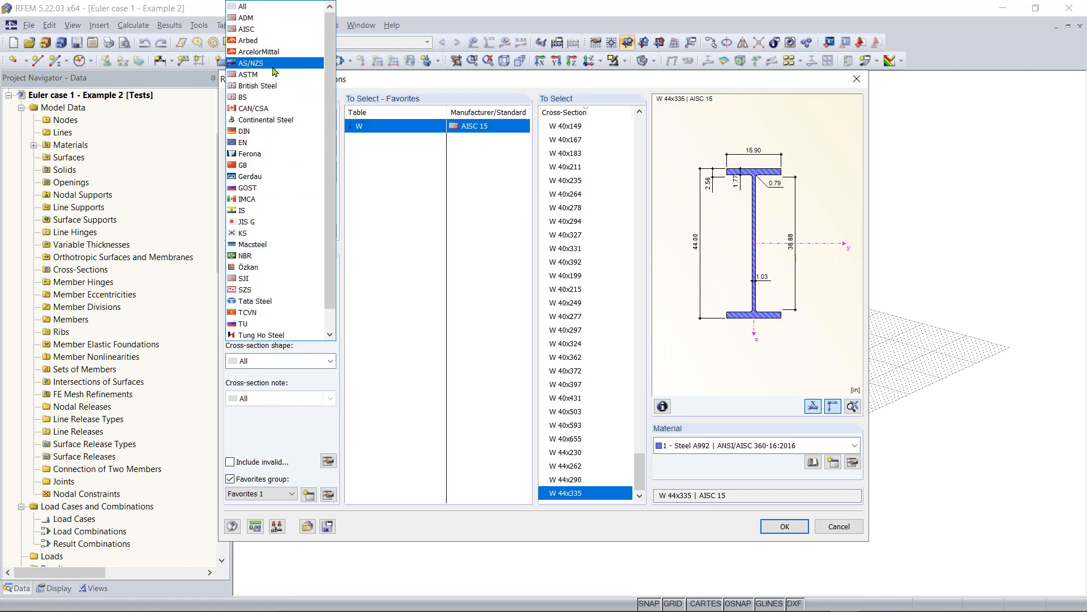
drag(328, 165, 329, 202)
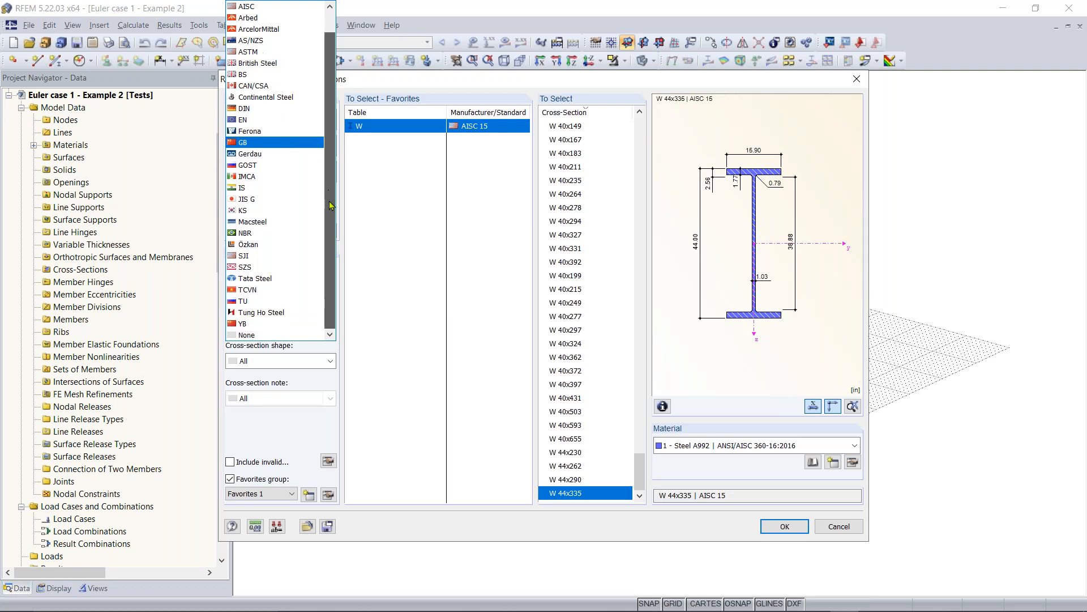
scroll(258, 63, up, 1)
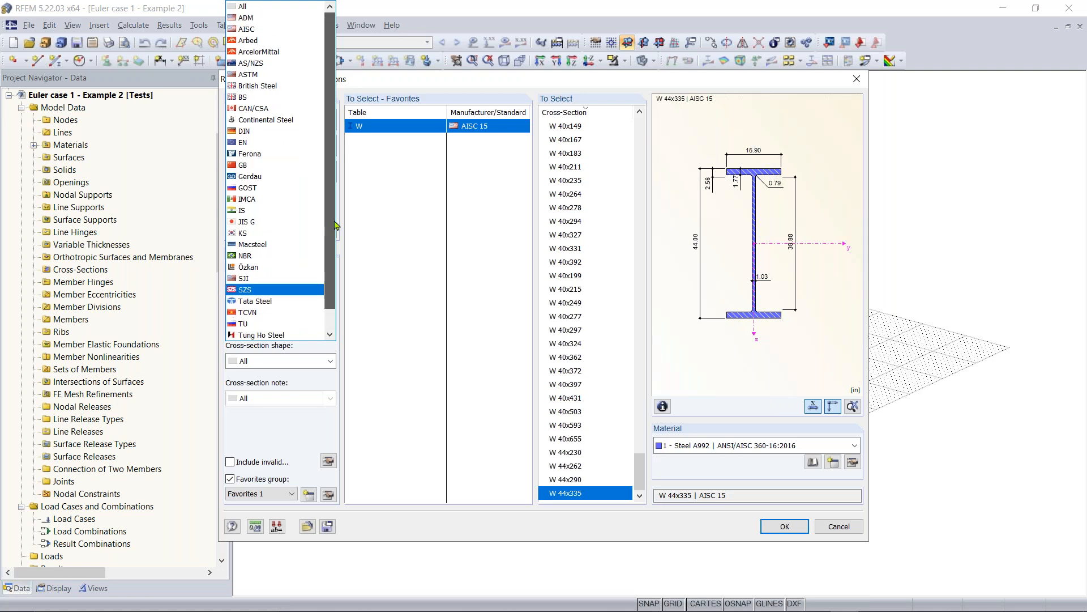
click(264, 30)
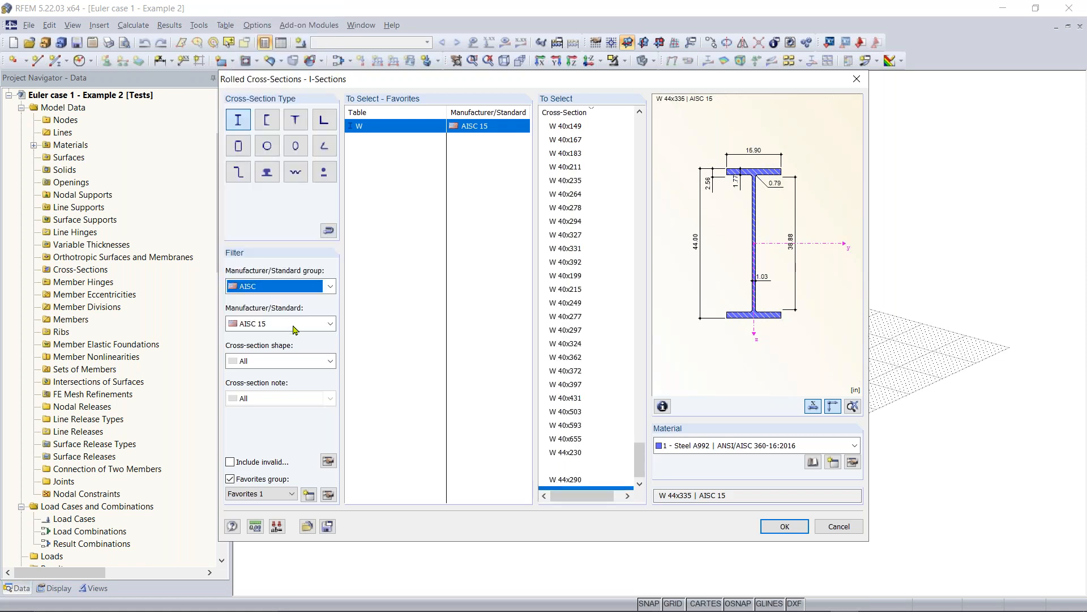
click(314, 328)
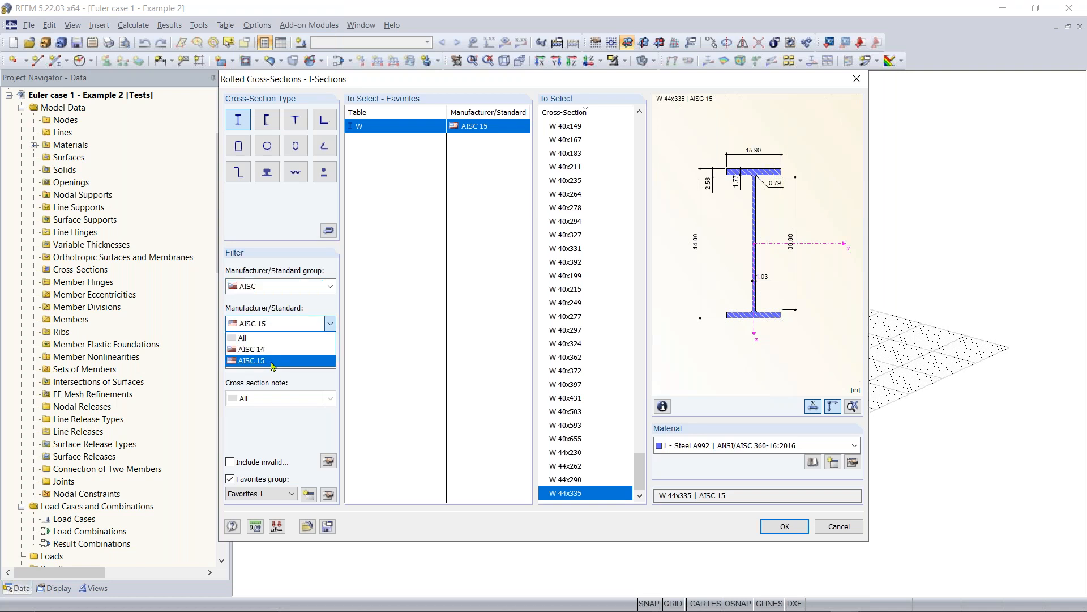
click(272, 363)
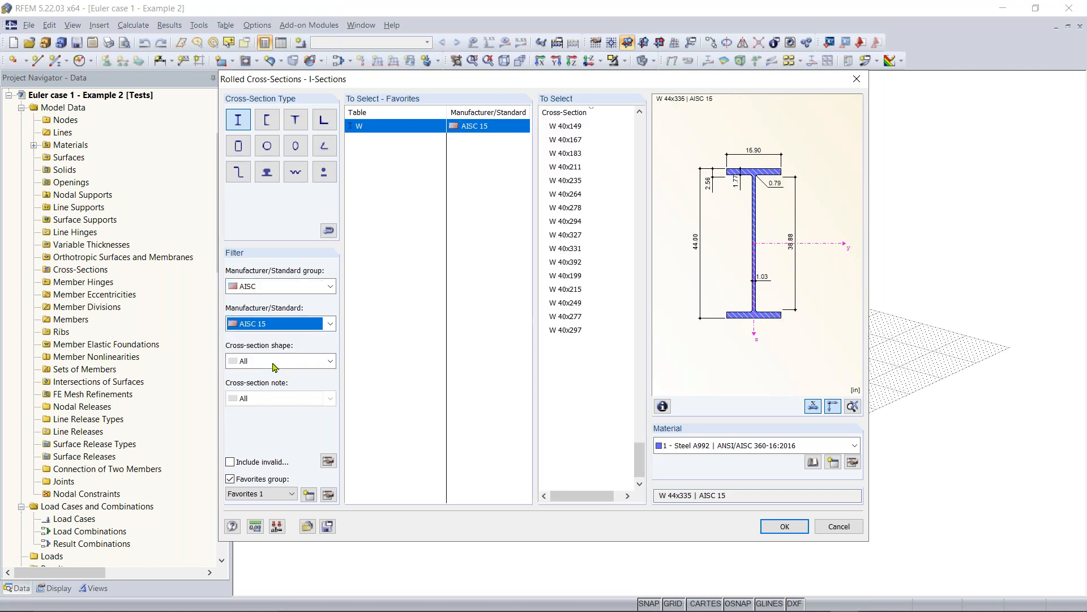
click(331, 363)
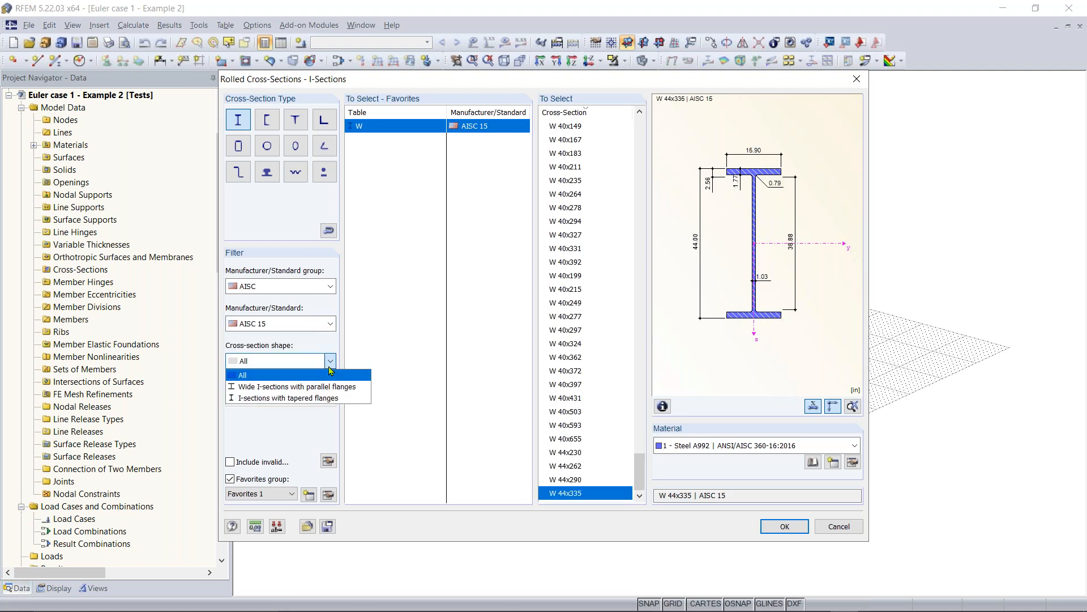
click(316, 388)
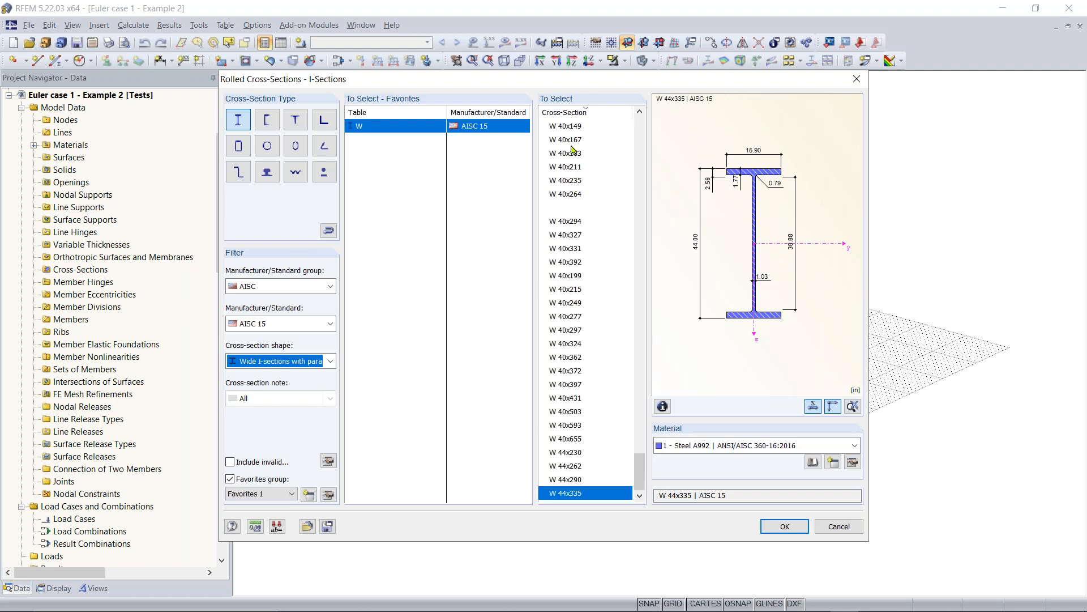
Browse the AISC 15 W sections, previewing W 21x166 and W 21x248, and select W 12x35
scroll(642, 435, up, 7)
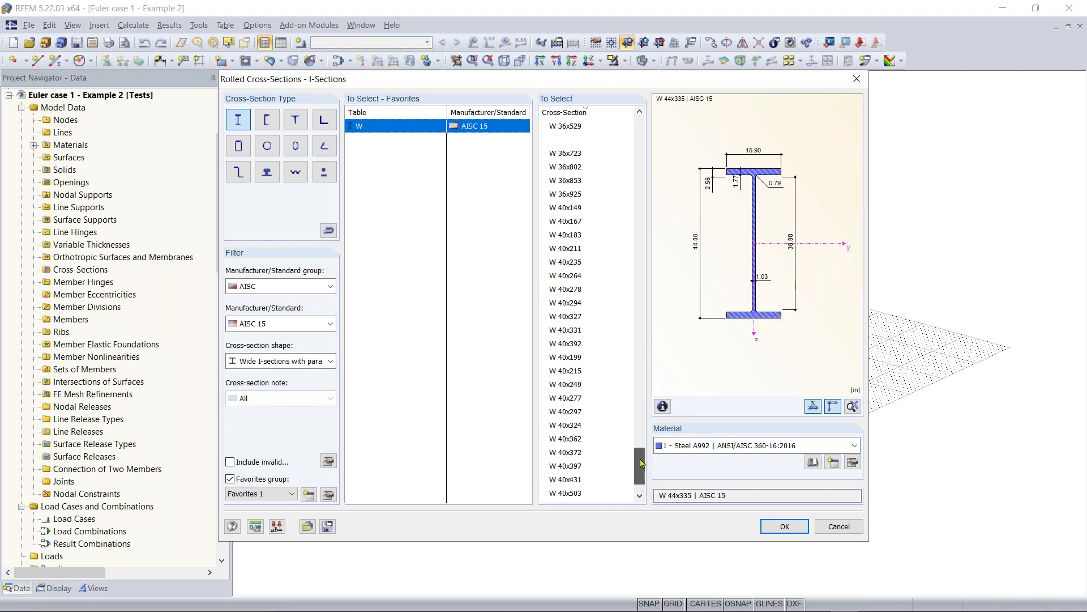
scroll(642, 435, up, 20)
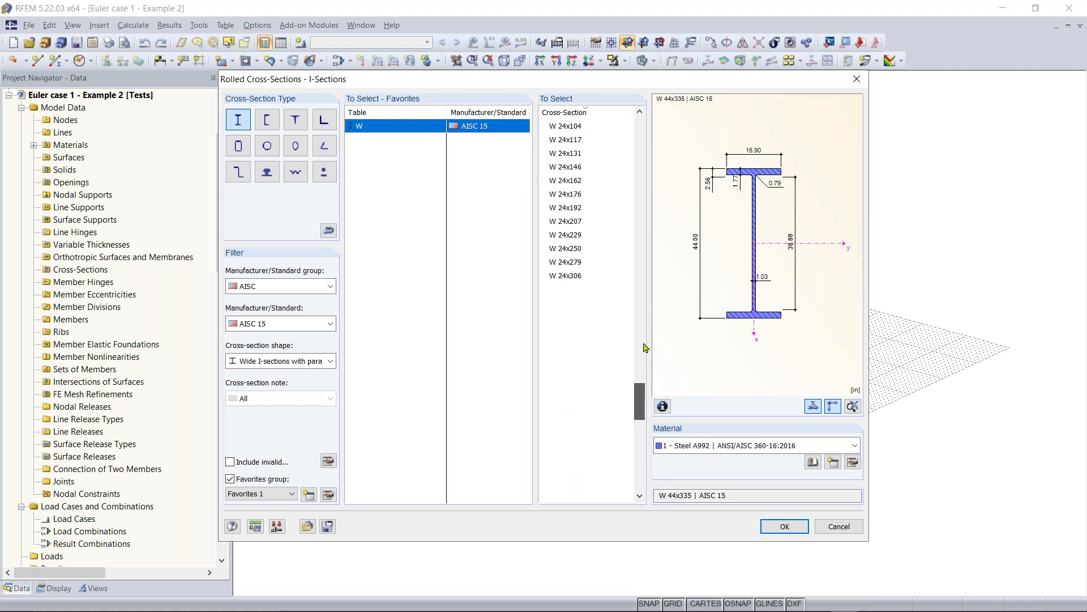
scroll(644, 344, up, 6)
click(576, 208)
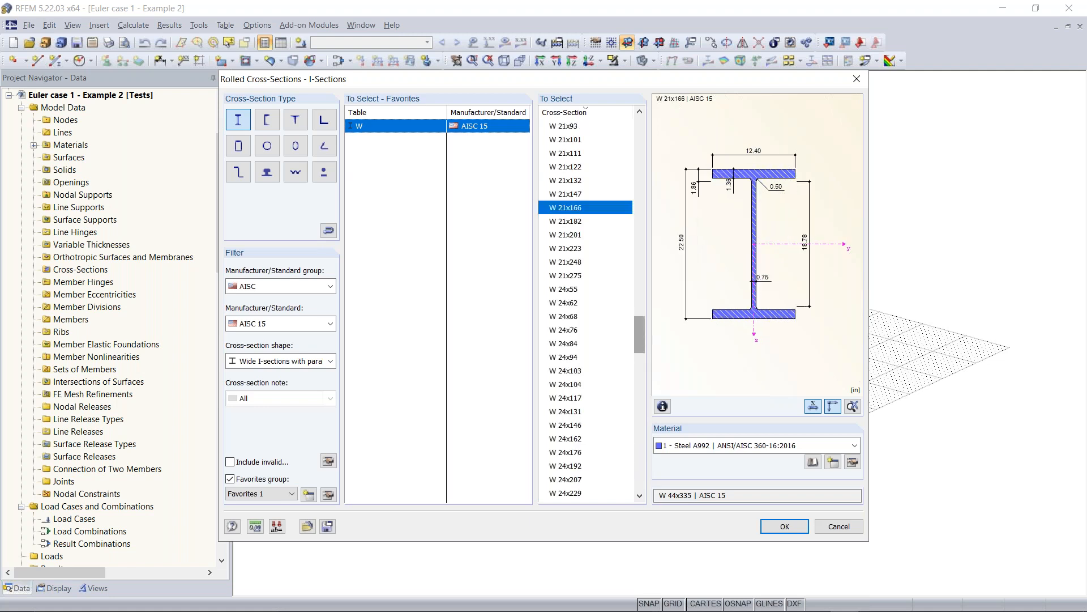
click(569, 262)
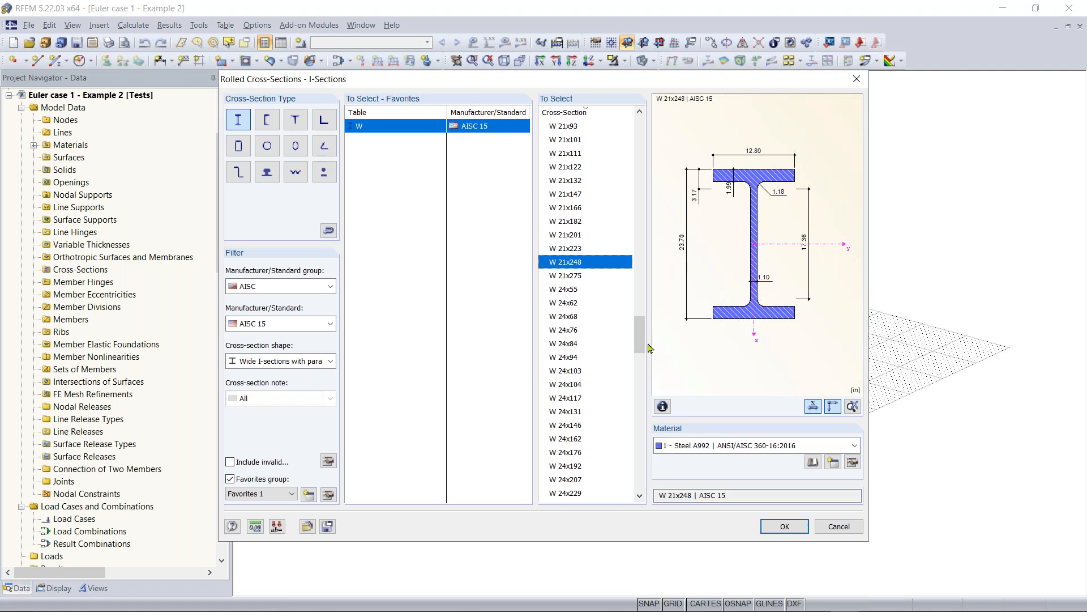
drag(643, 337, 651, 201)
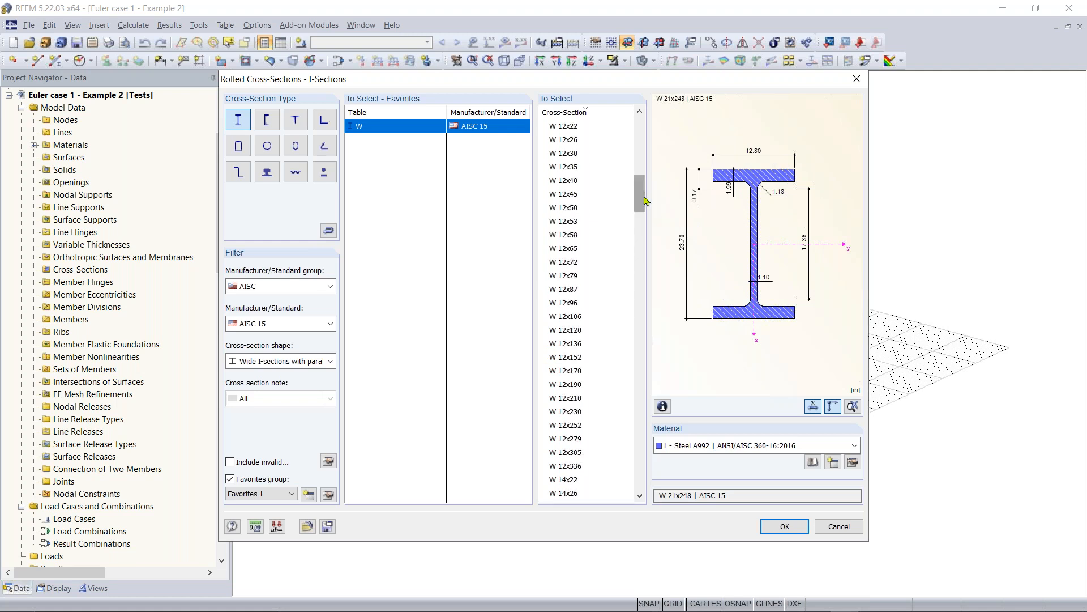
click(564, 166)
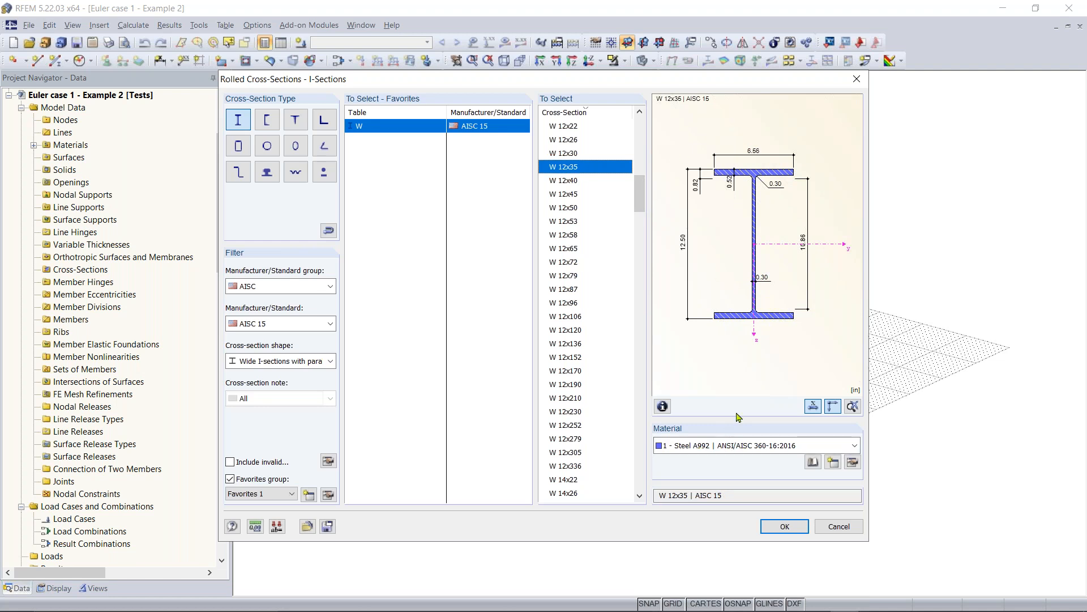
Choose Steel A992 from the metal materials in the material library and assign the W 12x35 section to the member
click(814, 462)
click(814, 462)
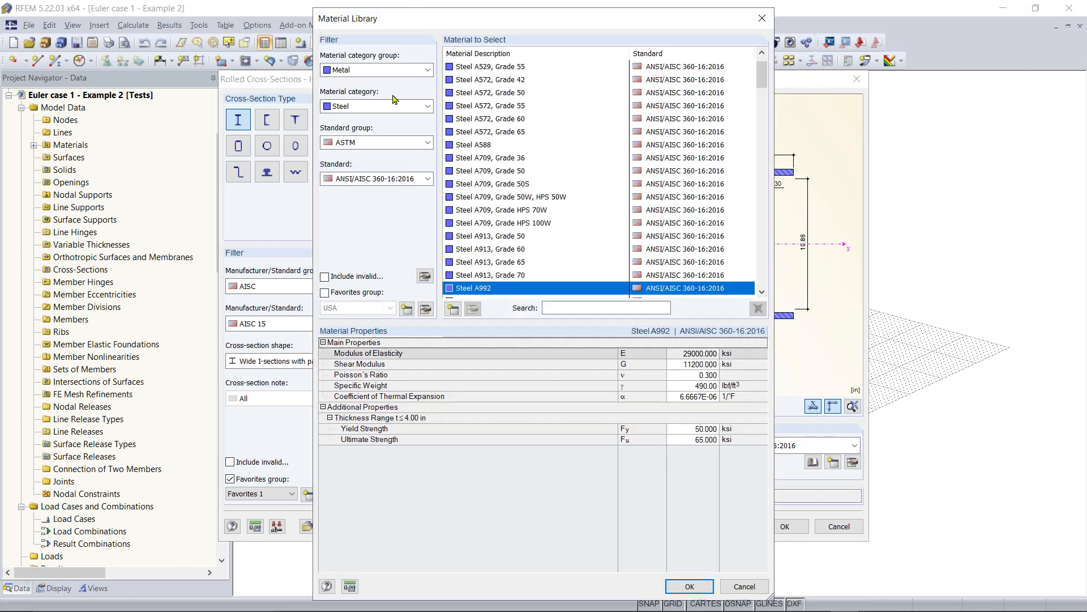
click(371, 75)
click(374, 81)
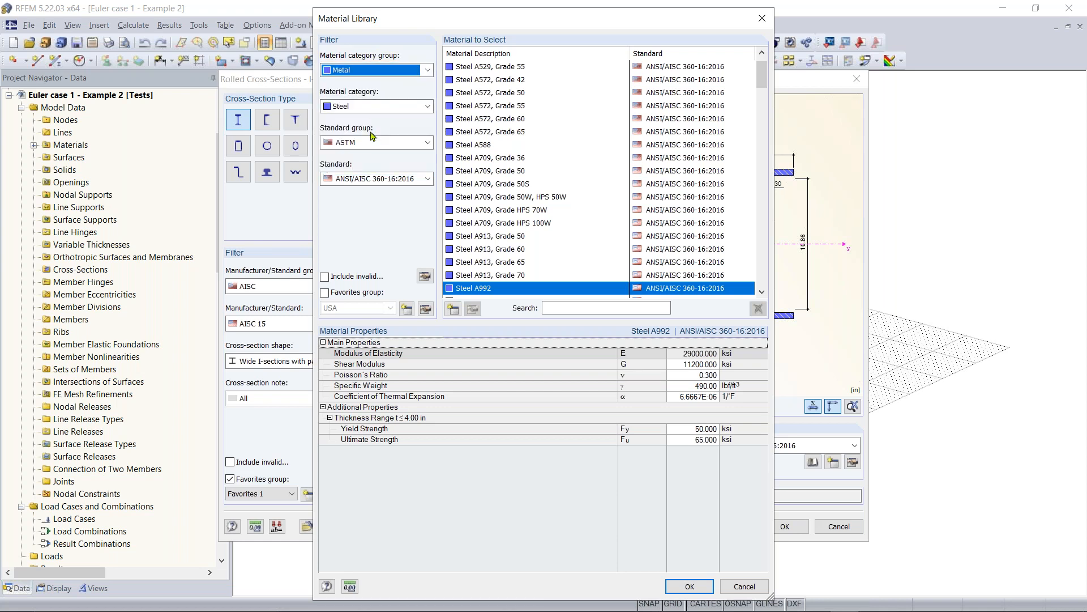
click(711, 589)
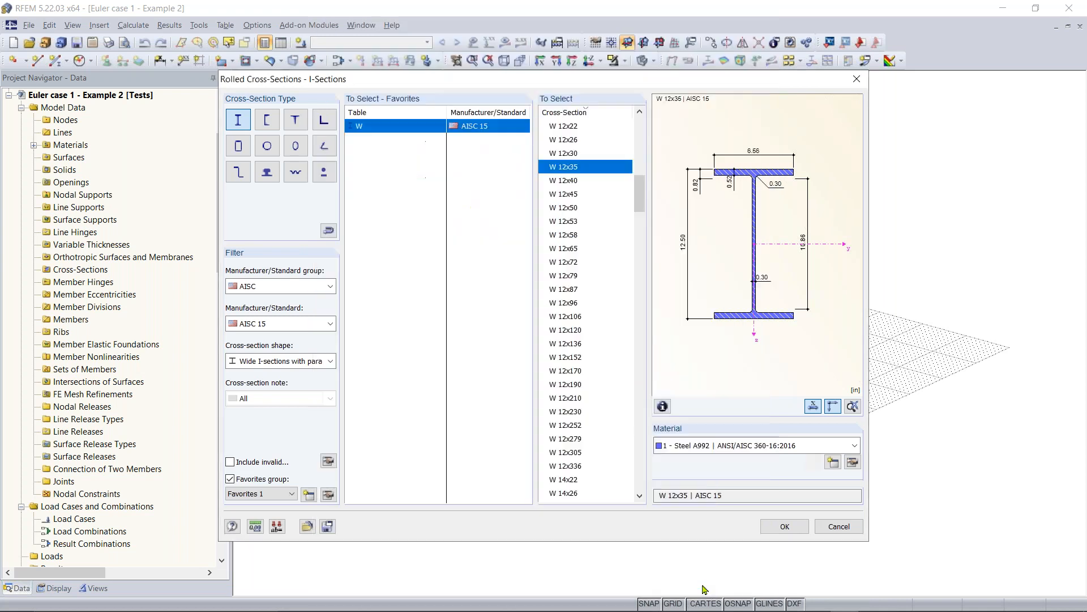
click(784, 527)
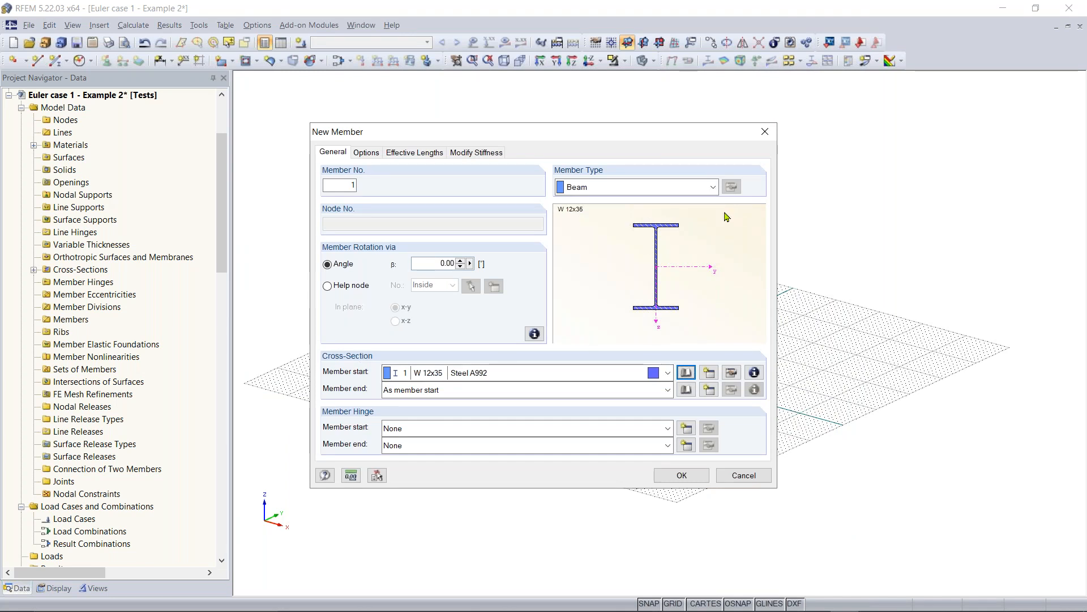
Examine the full list of cross-section properties for the member's W 12x35 section
click(755, 372)
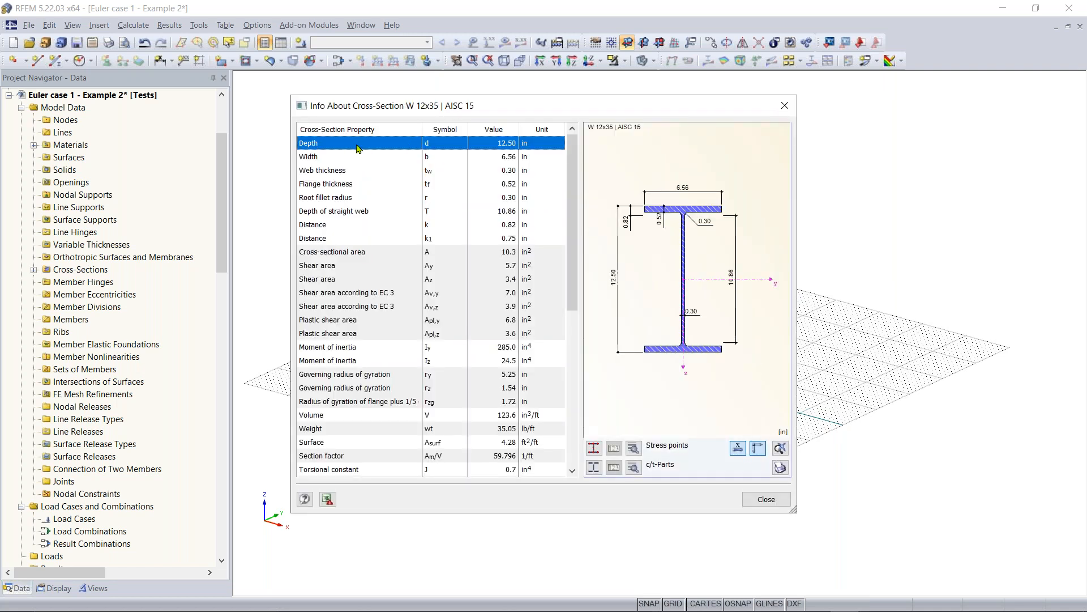
drag(374, 106, 370, 111)
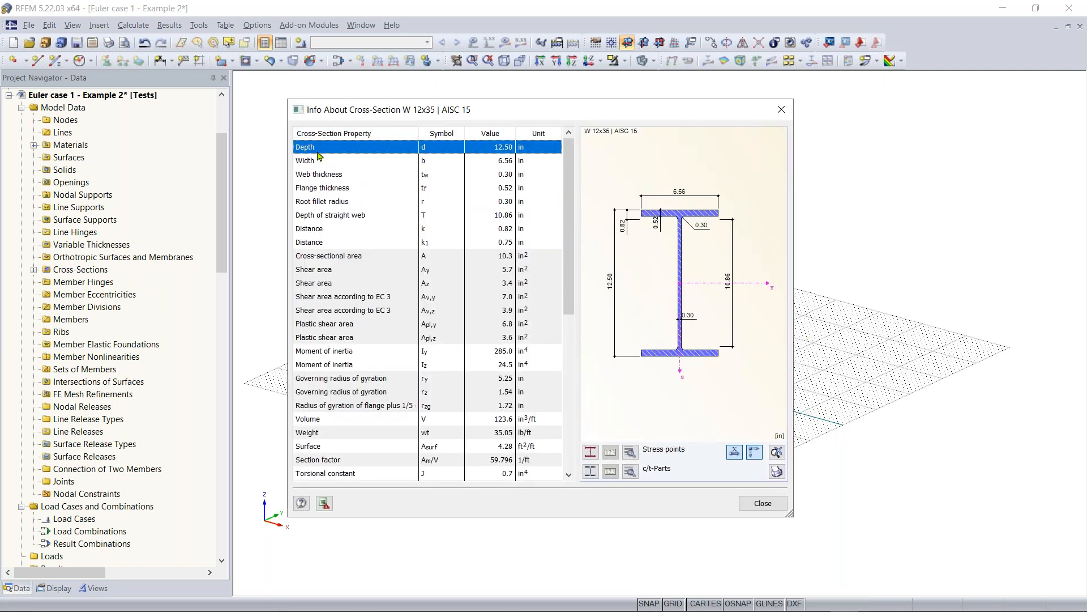
scroll(331, 157, down, 5)
scroll(333, 157, down, 4)
scroll(438, 256, up, 9)
scroll(347, 314, down, 2)
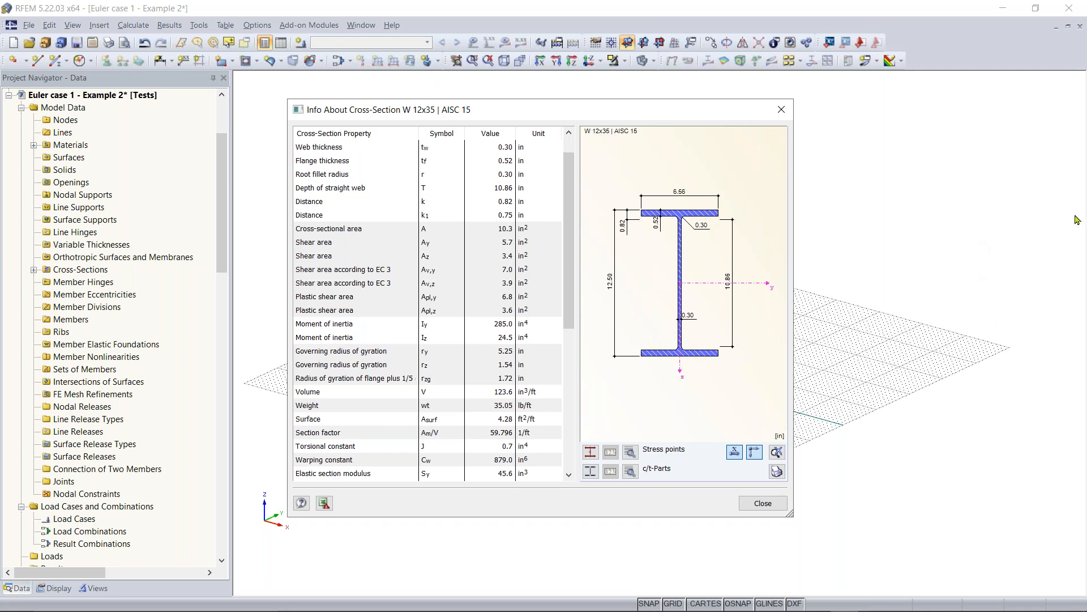
click(953, 394)
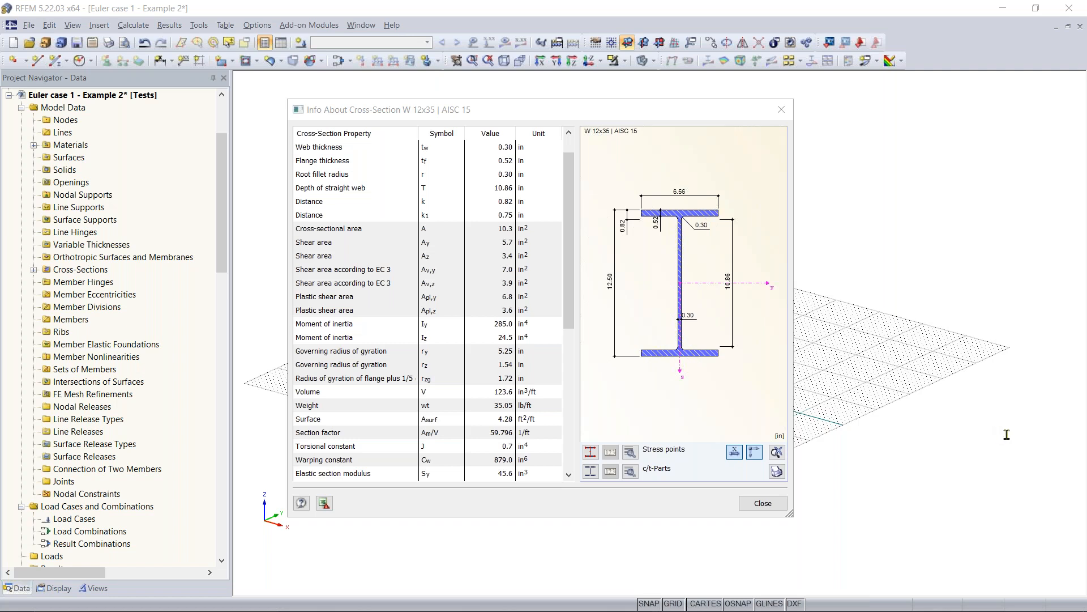
click(763, 504)
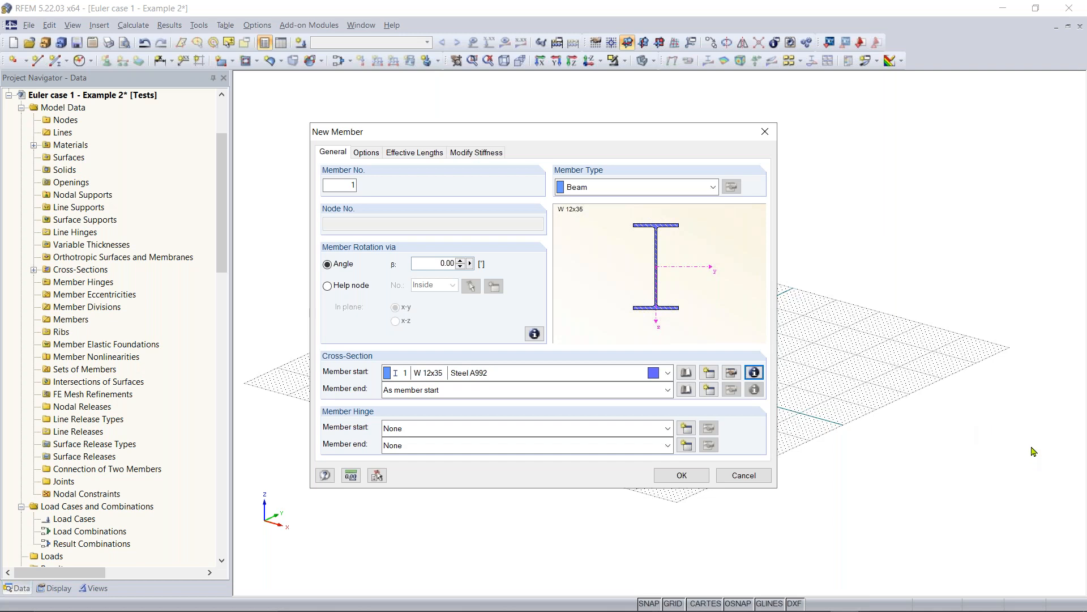
Review the manufacturer/standard groups for rolled I-sections and assign the AISC 15 section W 44x335 to the member start
click(754, 372)
click(686, 372)
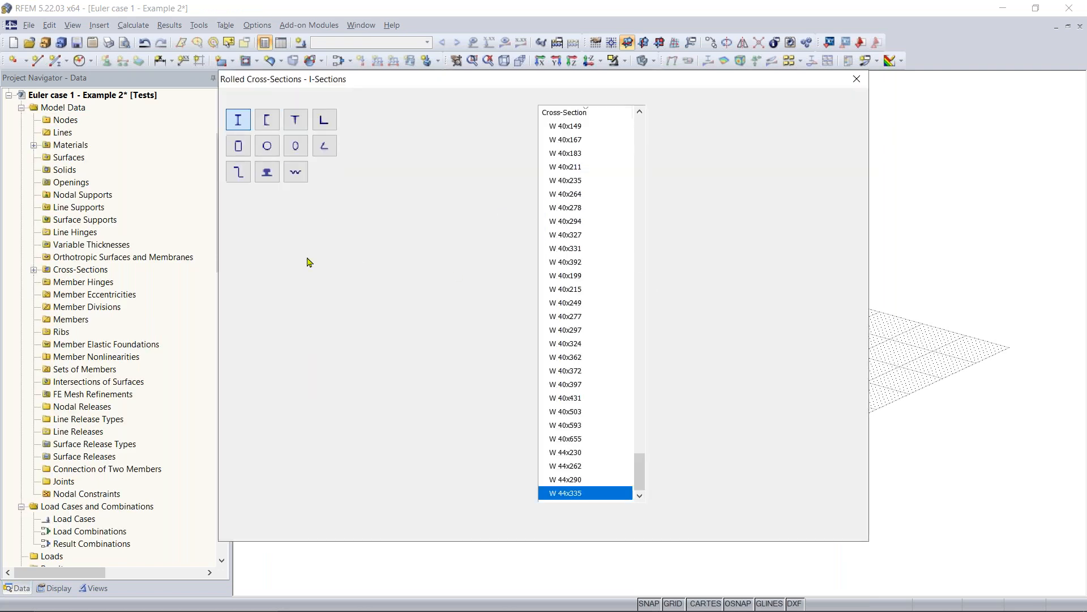
click(315, 286)
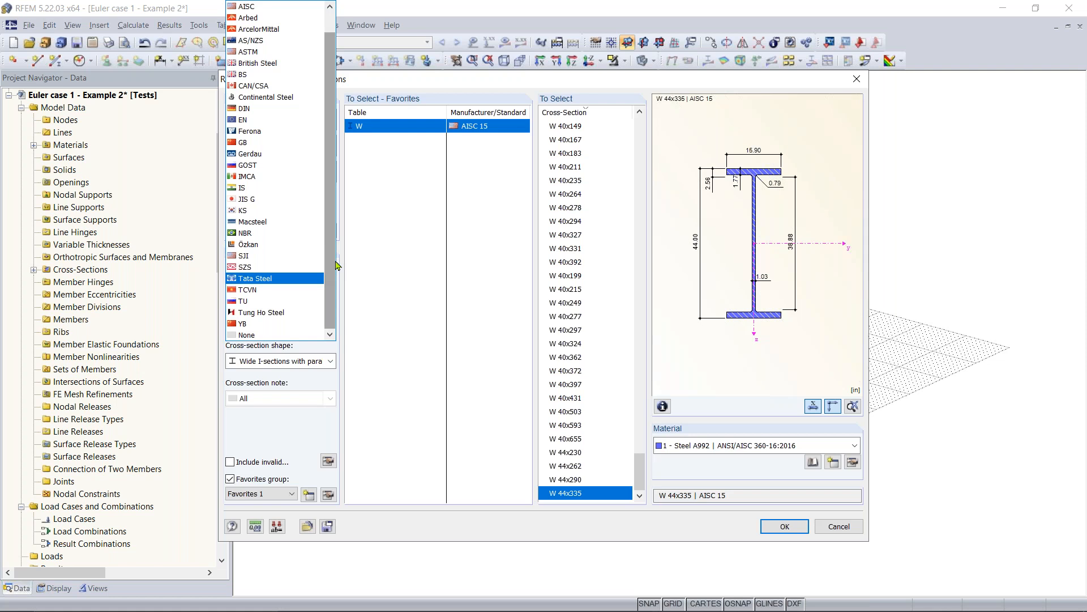
mouse_move(335, 261)
mouse_down()
mouse_move(338, 233)
mouse_move(341, 277)
mouse_up()
drag(334, 252, 335, 226)
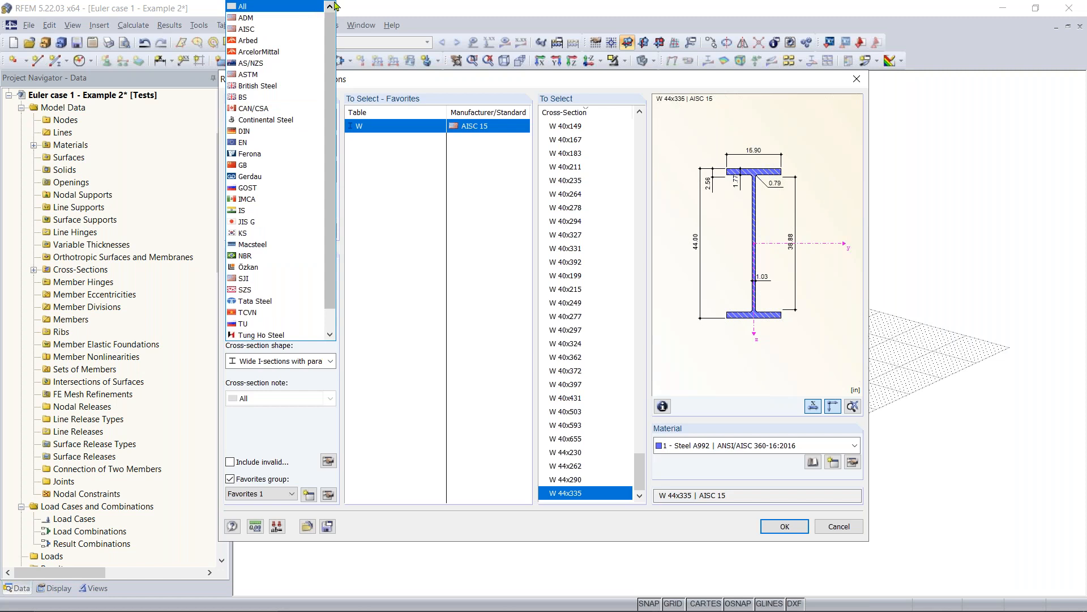
scroll(328, 50, down, 1)
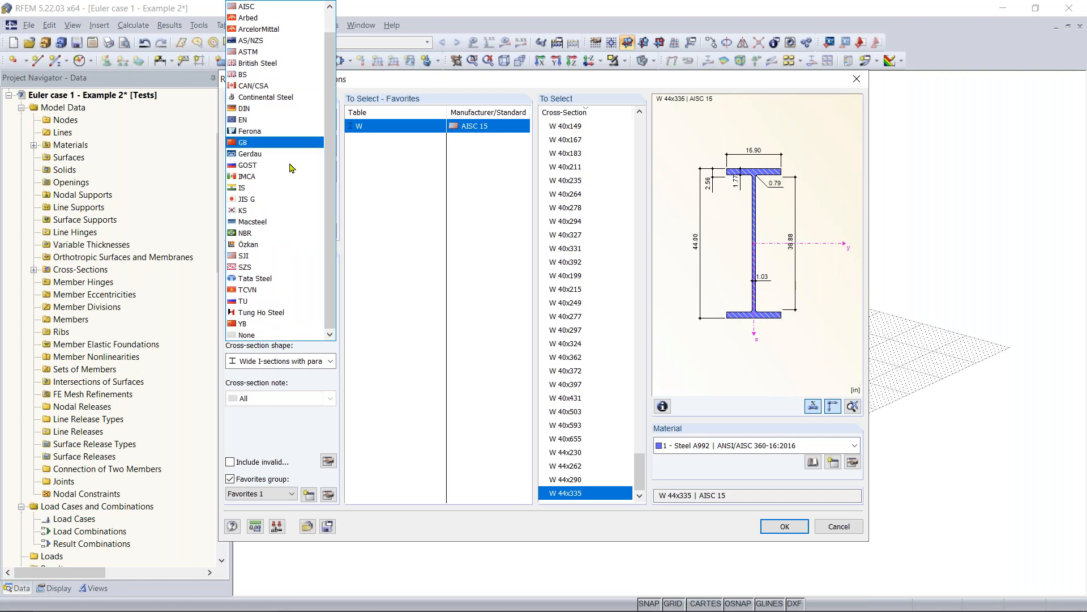
click(432, 113)
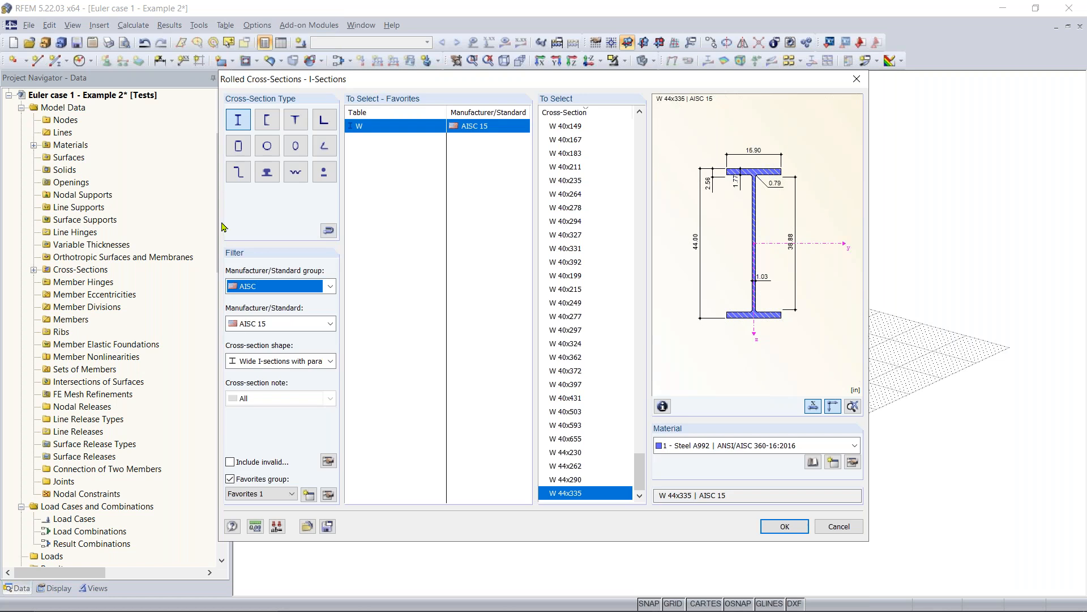
drag(726, 81, 664, 86)
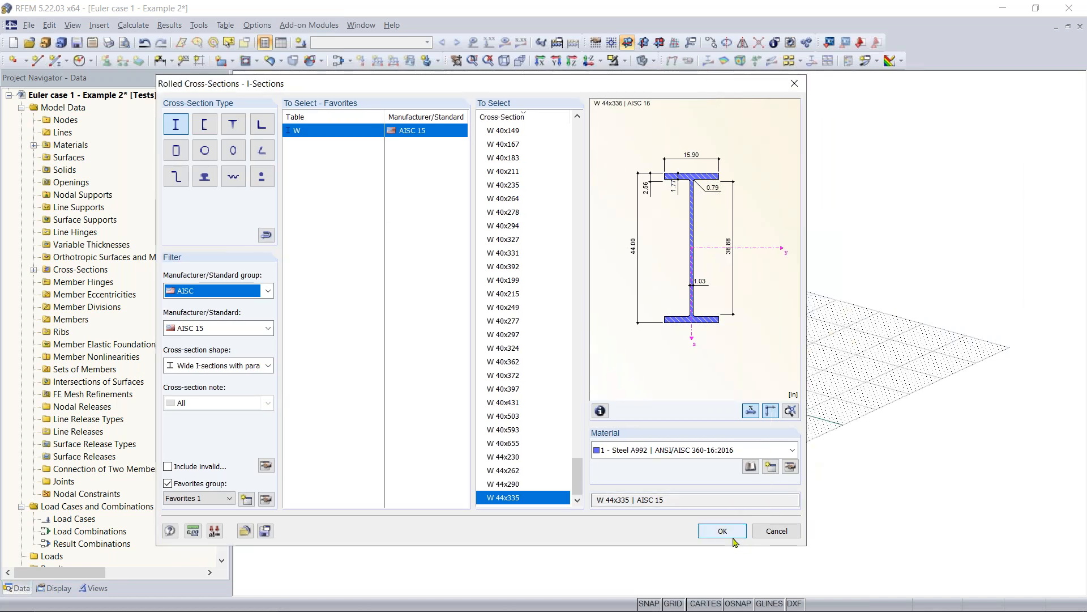
click(735, 533)
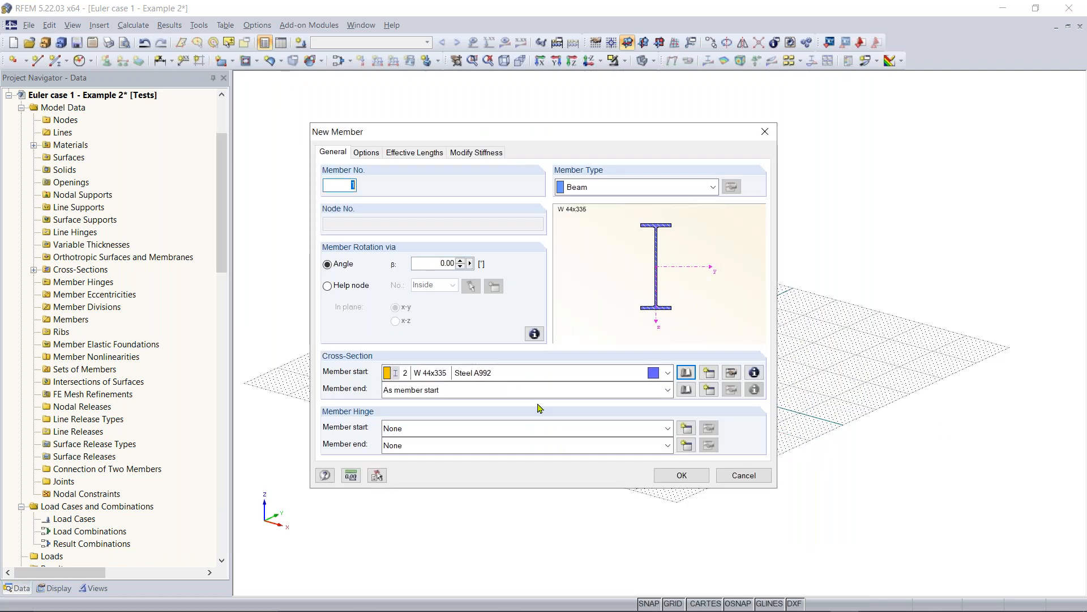
Examine the manufacturer/standard groups offered for rolled I-sections again and leave the library without choosing a section
click(691, 376)
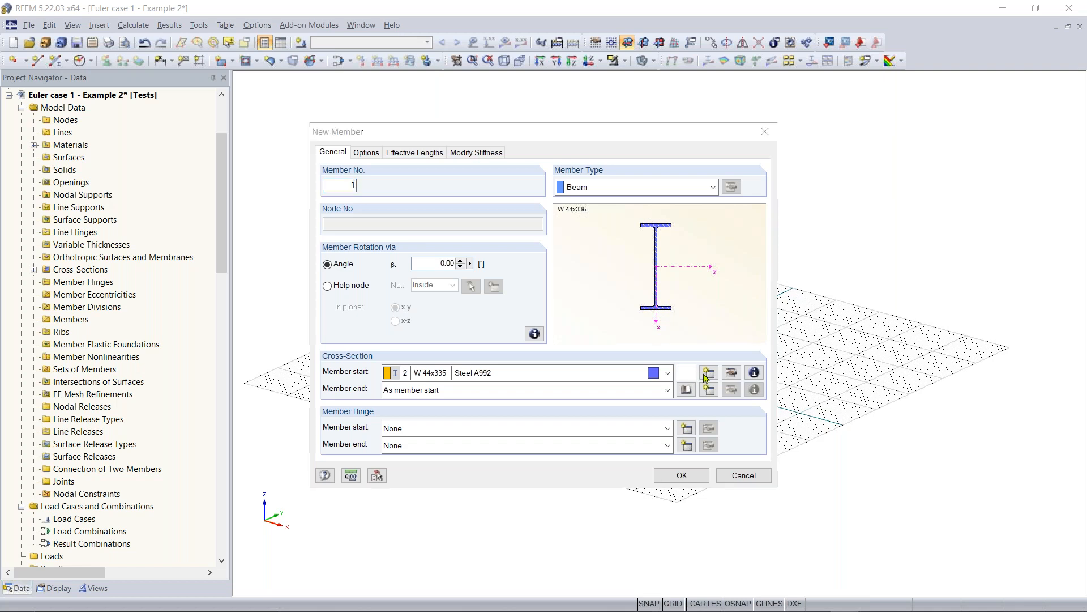
click(706, 375)
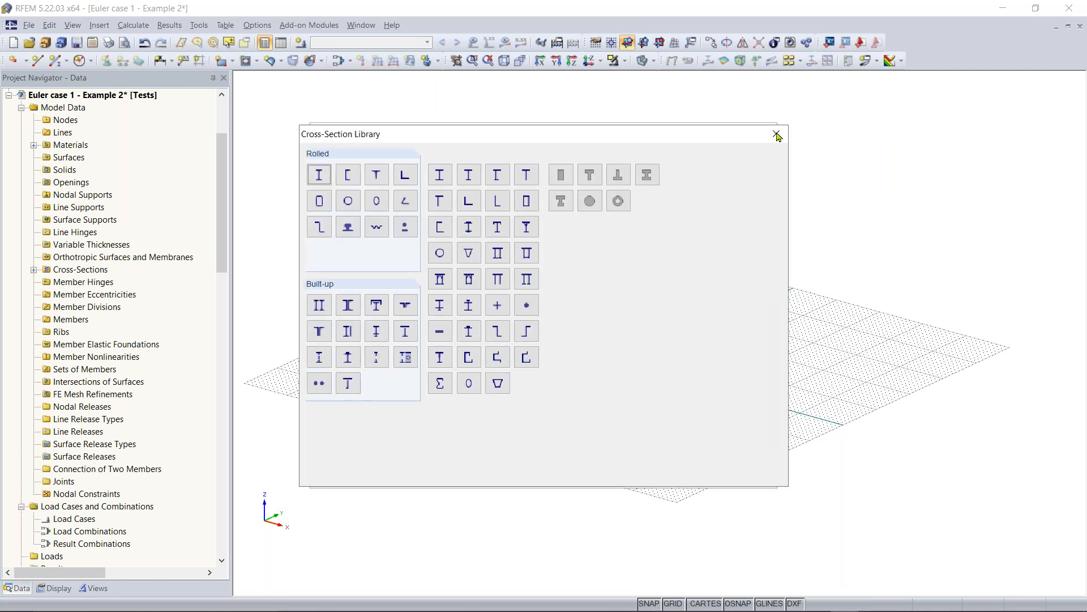
click(320, 180)
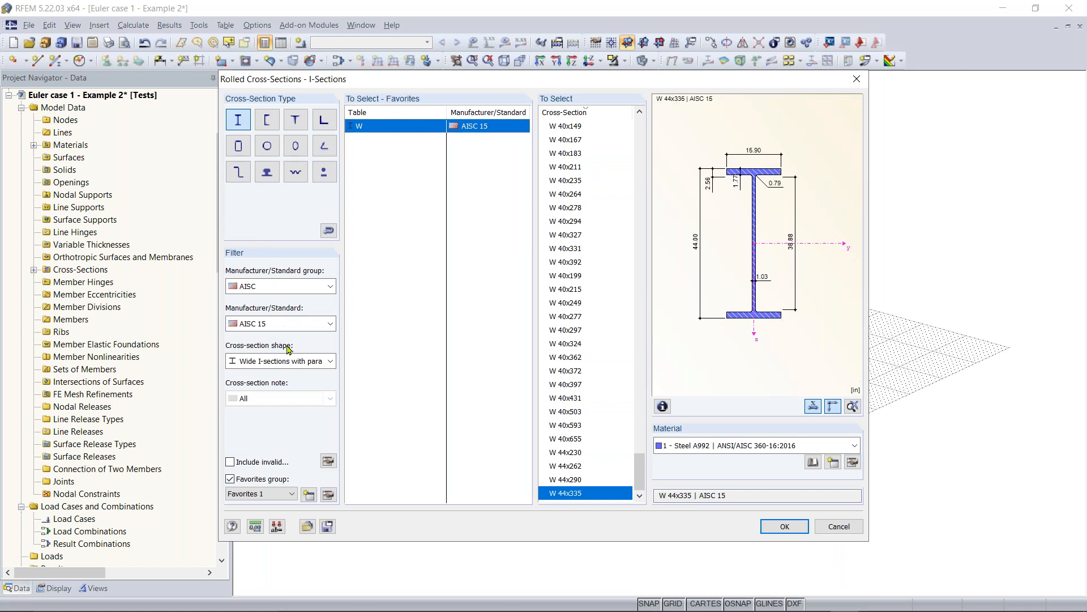
click(290, 286)
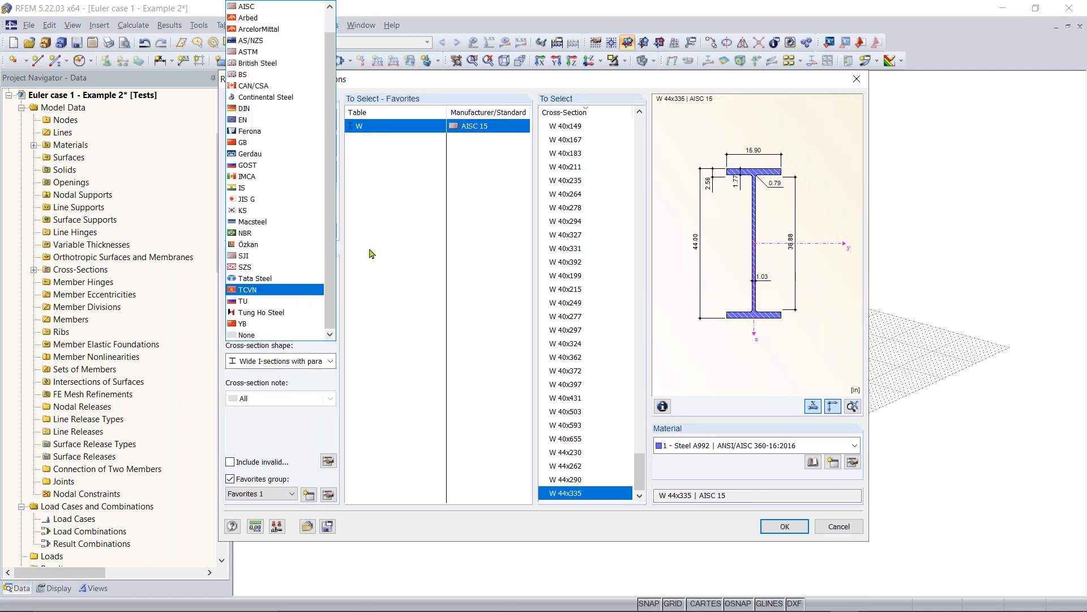
click(378, 272)
click(853, 82)
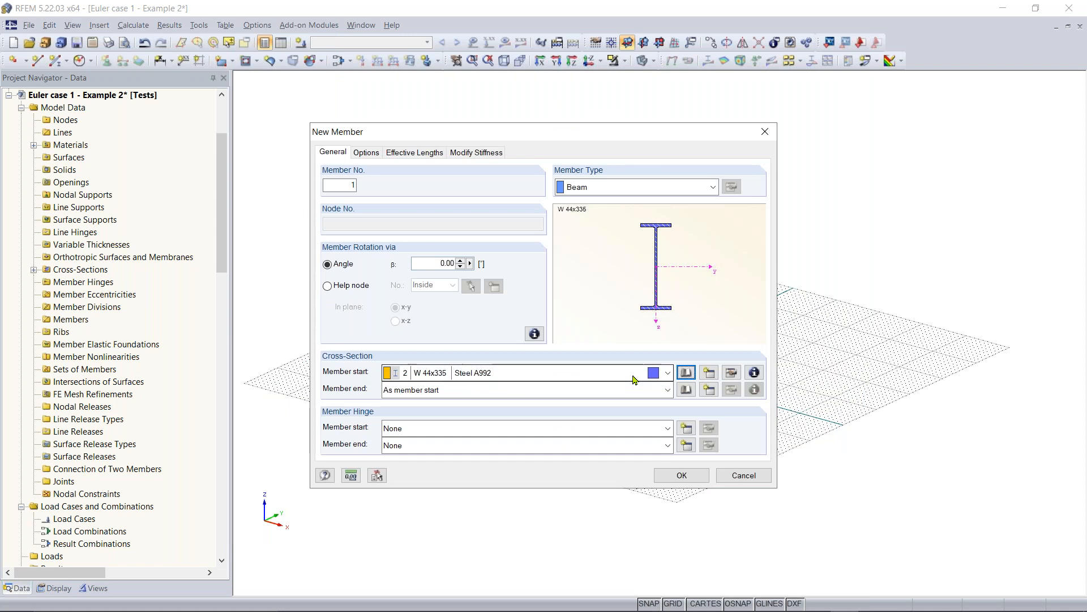
Choose W 12x35 from the AISC 15 rolled I-sections and assign it to the member start with Steel A992
click(685, 372)
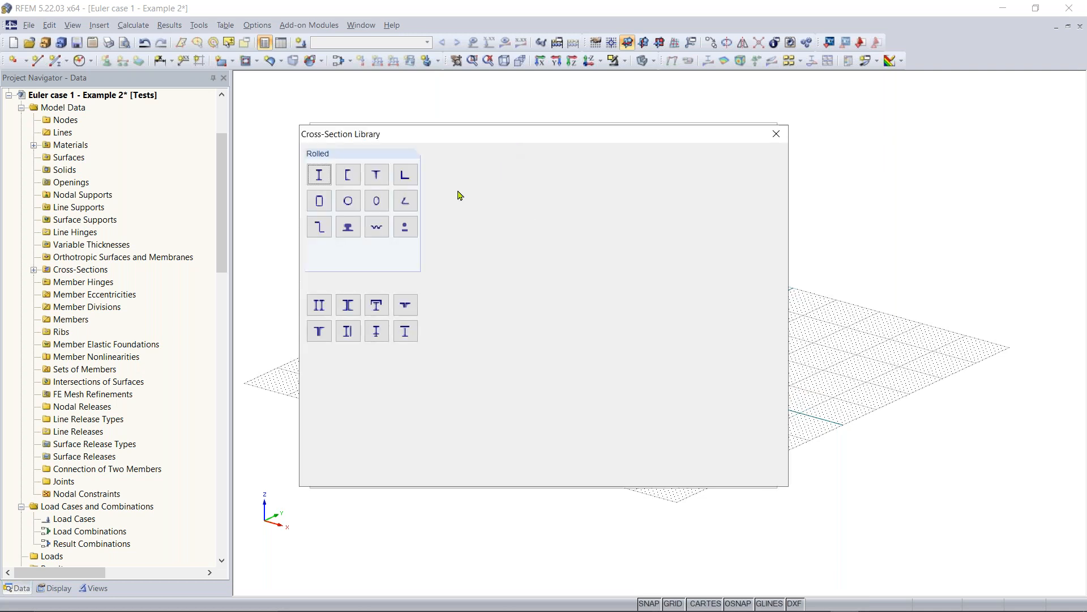
click(327, 180)
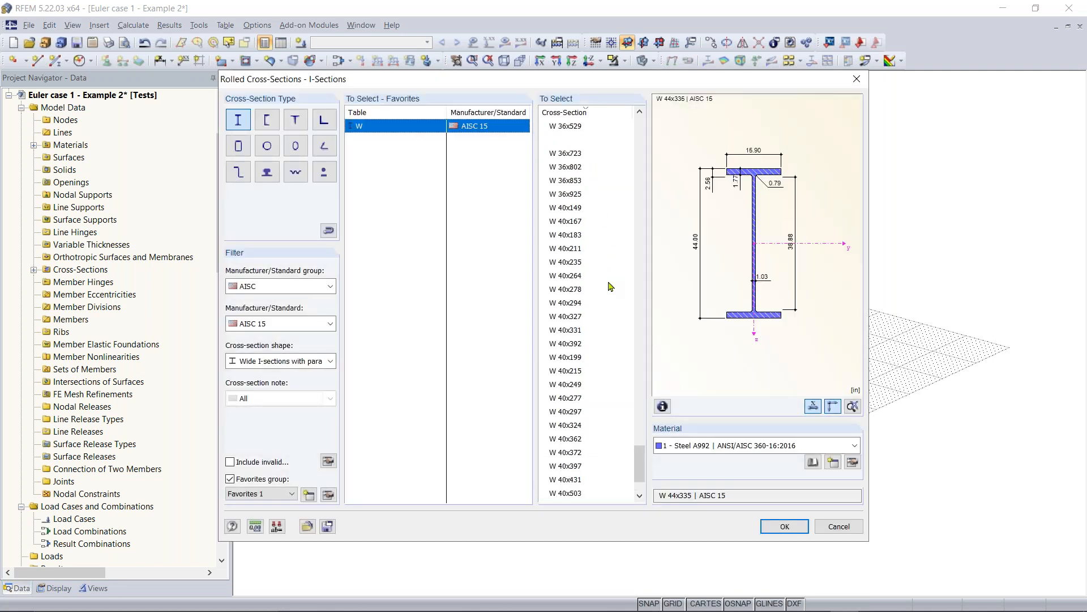
scroll(611, 285, up, 20)
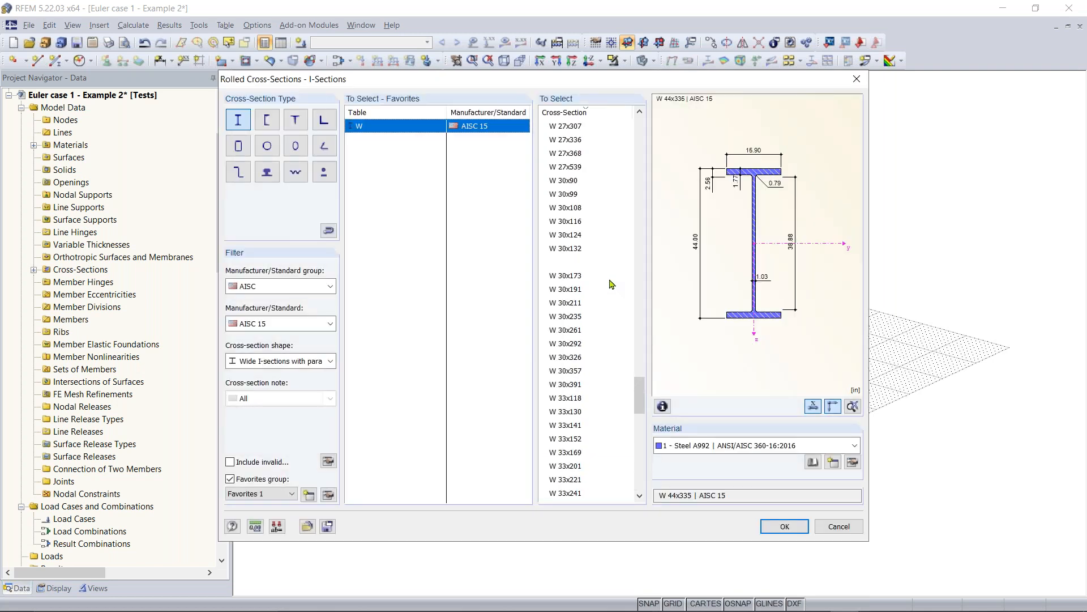
scroll(613, 283, up, 15)
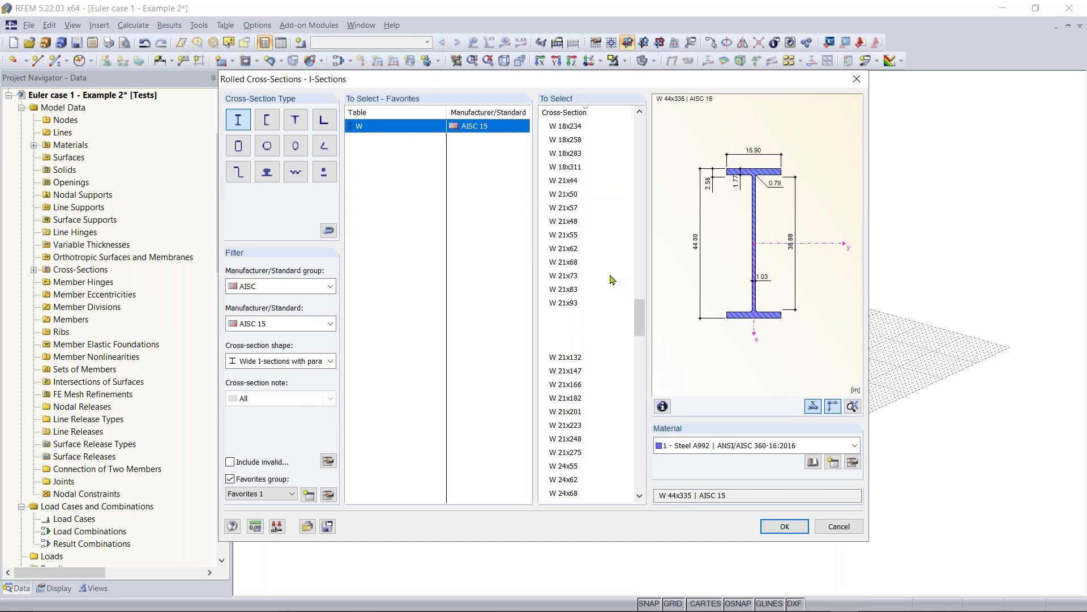
scroll(611, 279, up, 18)
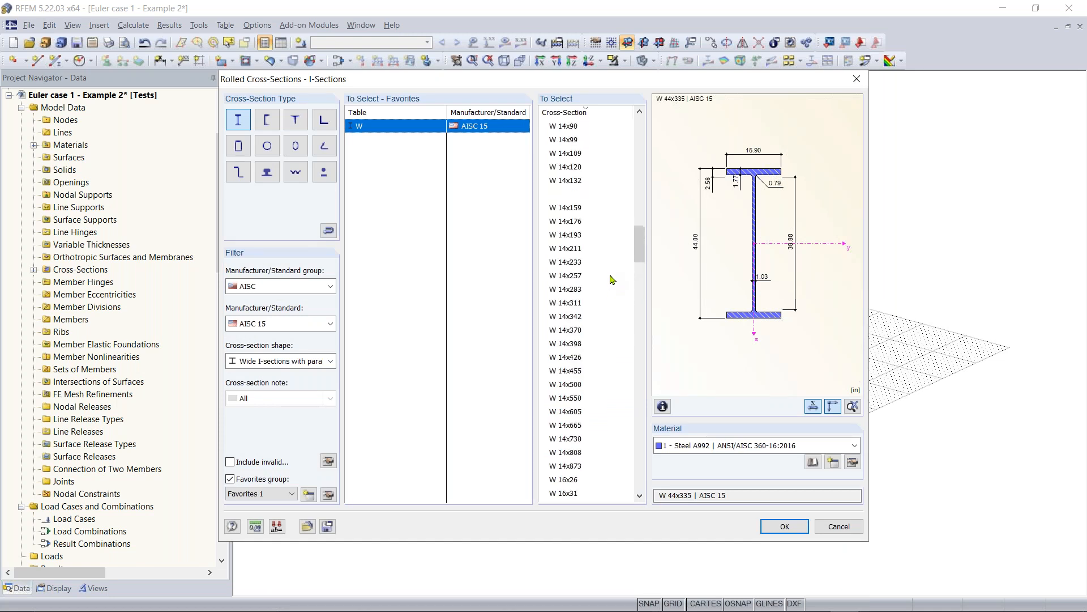
scroll(611, 278, up, 3)
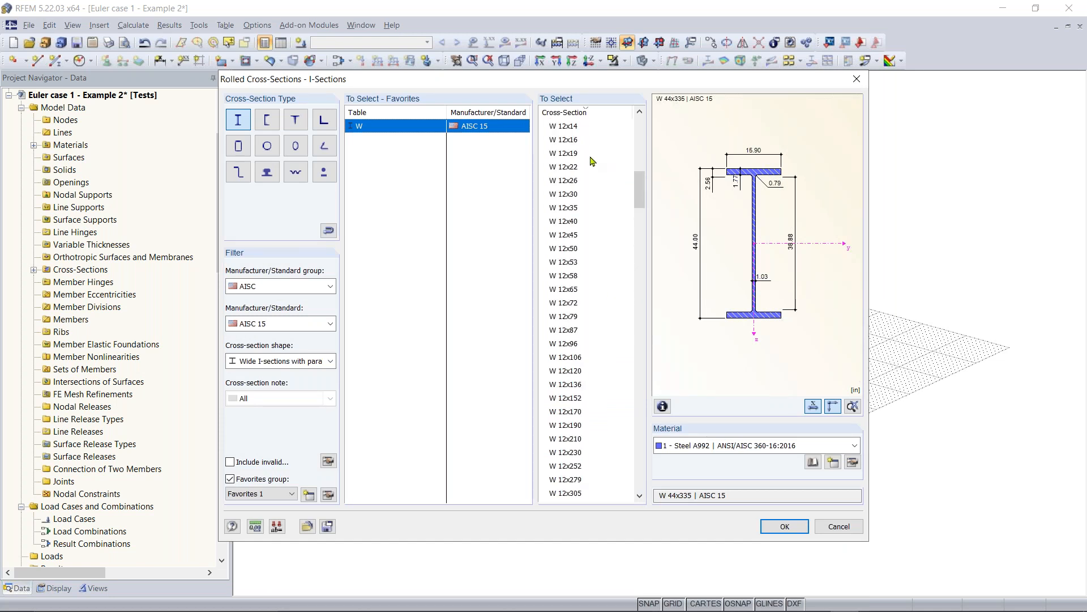
click(581, 207)
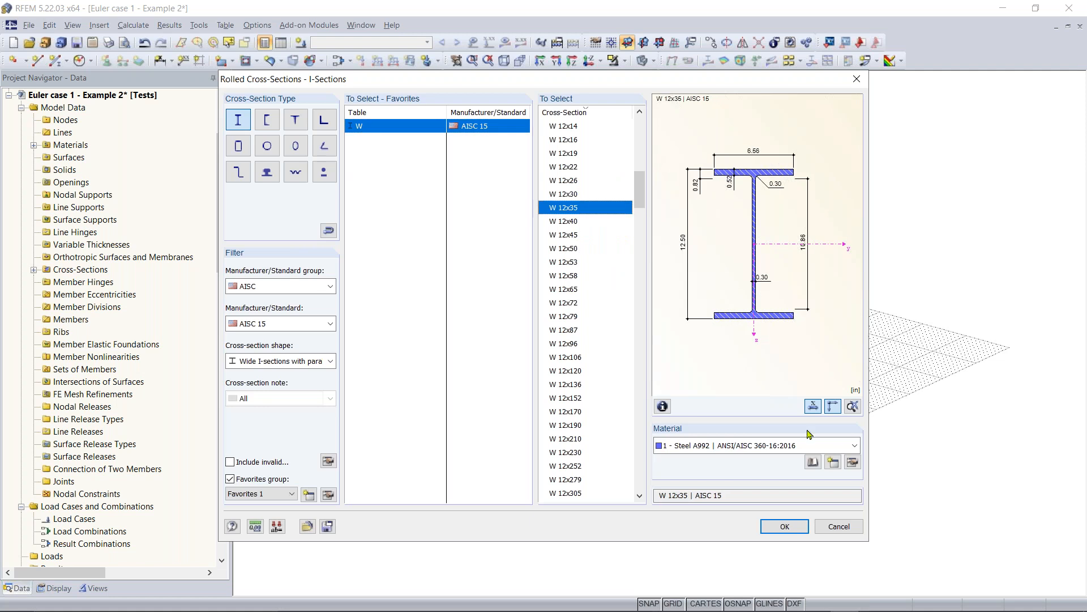
click(786, 525)
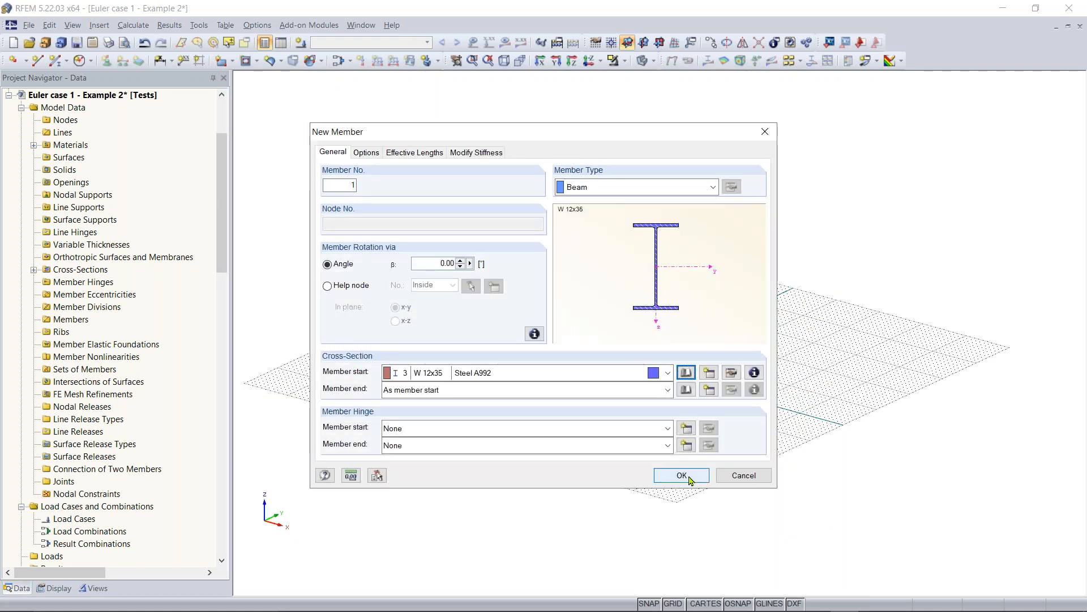
click(682, 476)
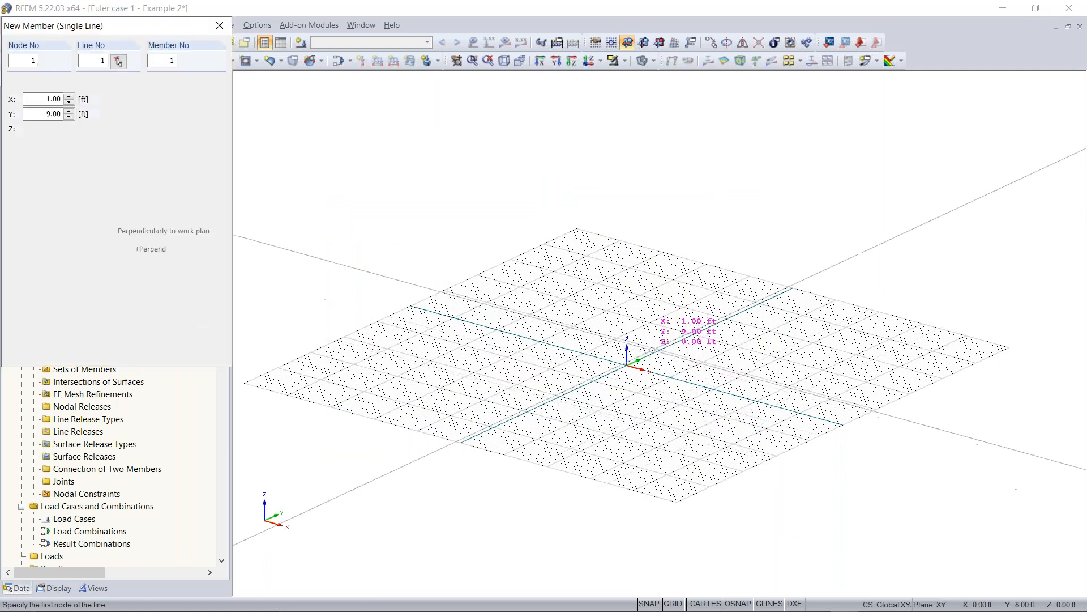
middle_drag(525, 373, 606, 356)
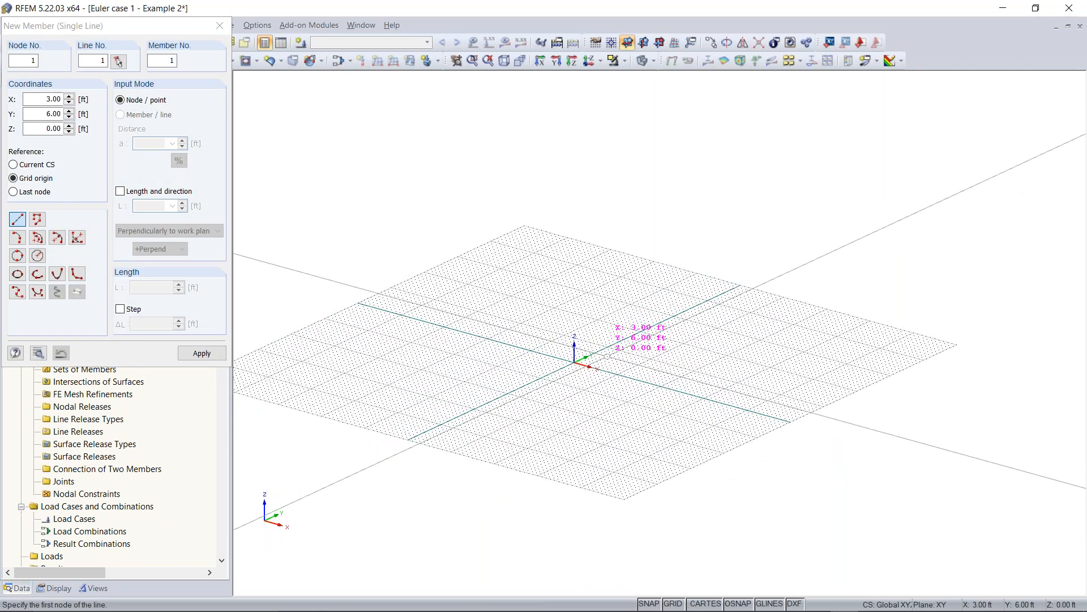
scroll(588, 388, up, 1)
scroll(589, 354, up, 1)
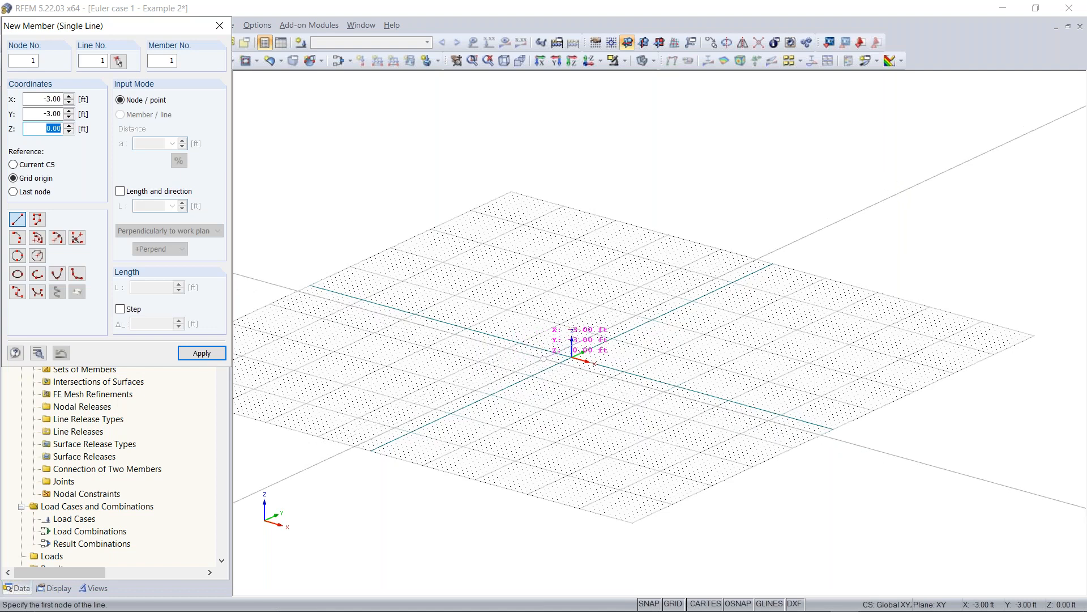
key(Escape)
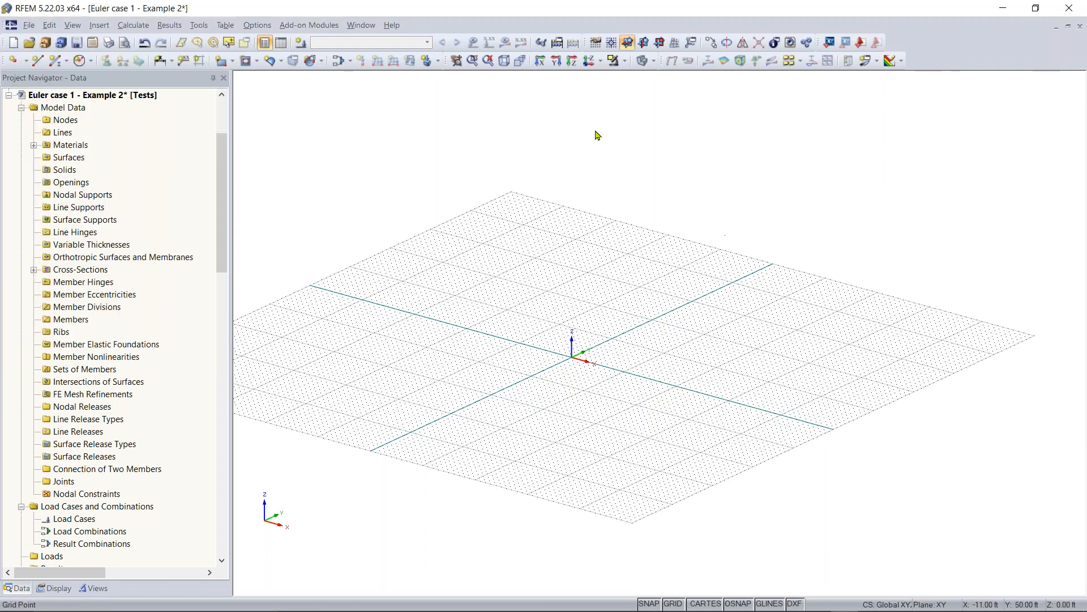
Review the new cross-section and library options for the beam member, and start placing it as a single line with the W 12x35 section
click(64, 61)
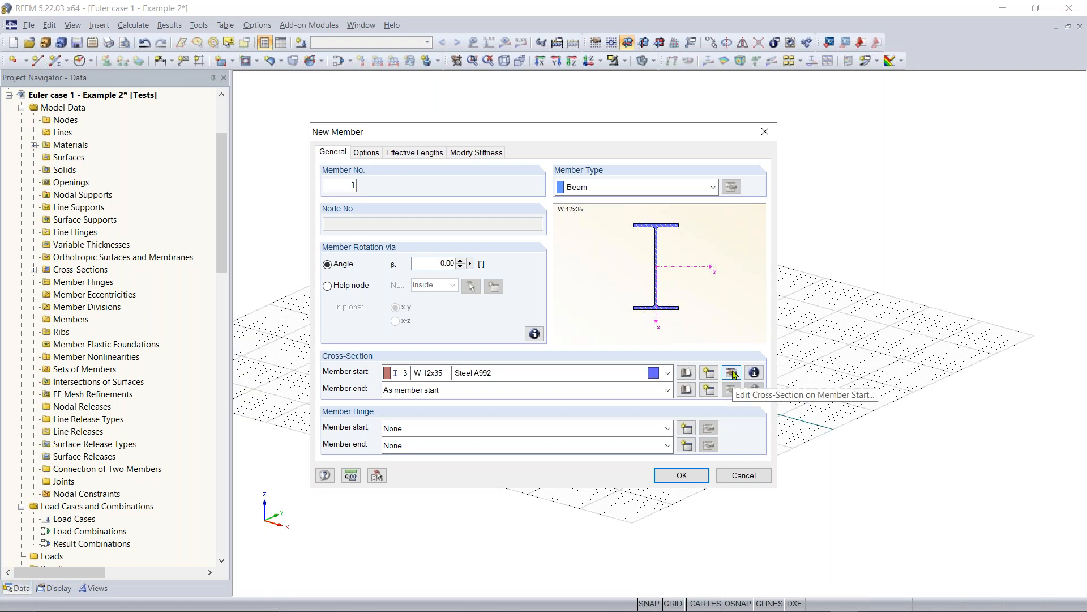
click(709, 375)
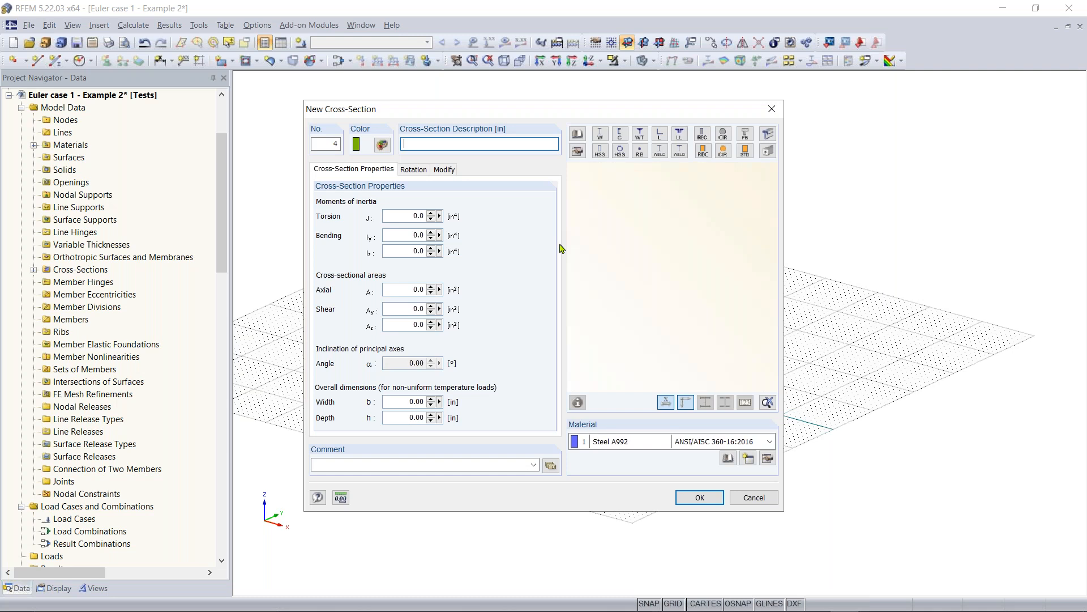
click(771, 115)
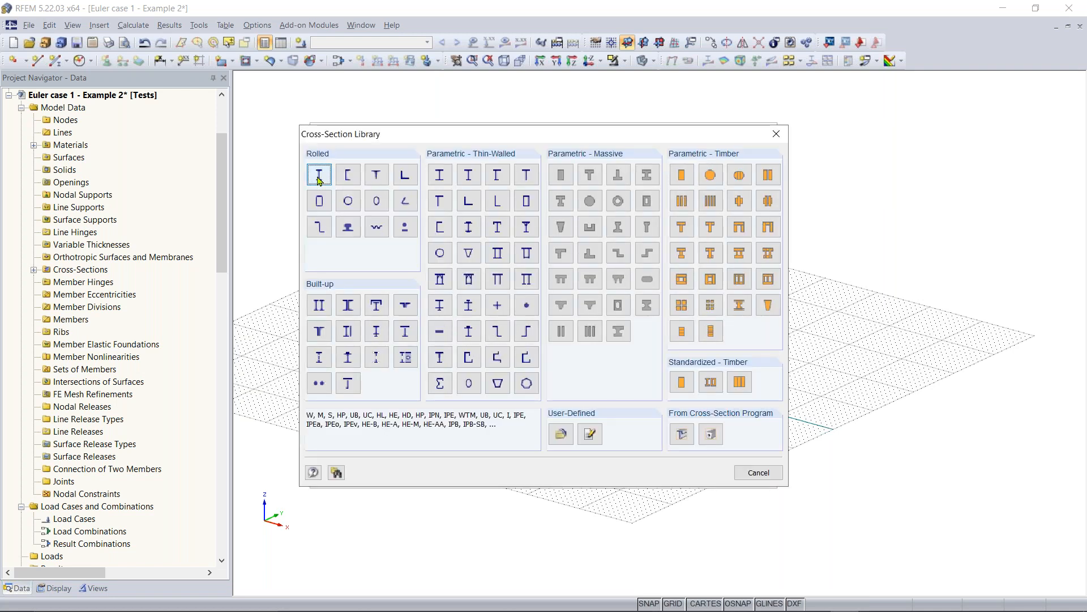
click(775, 135)
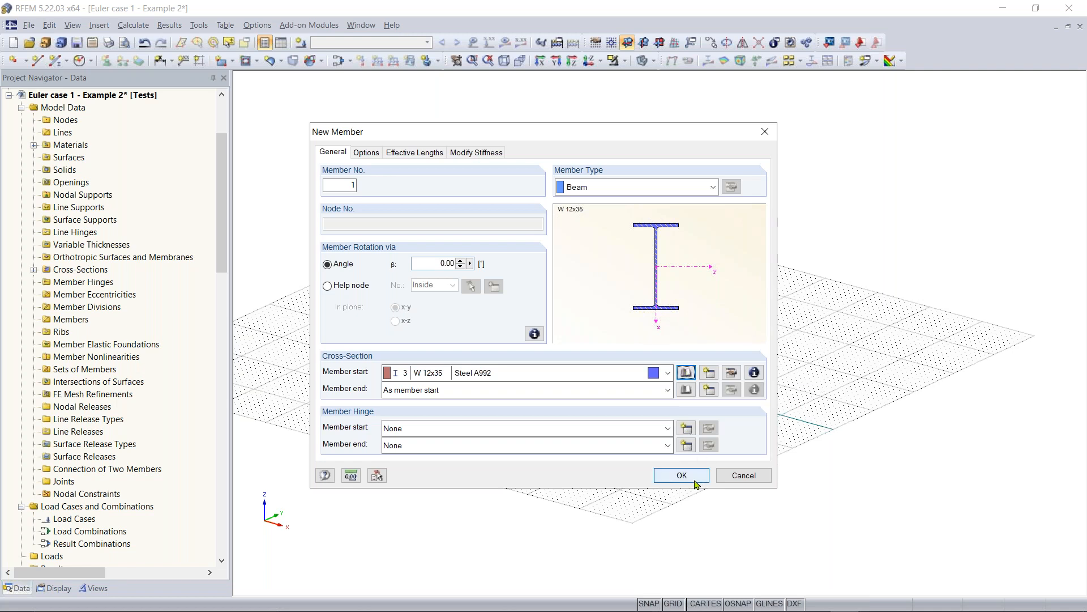
click(667, 472)
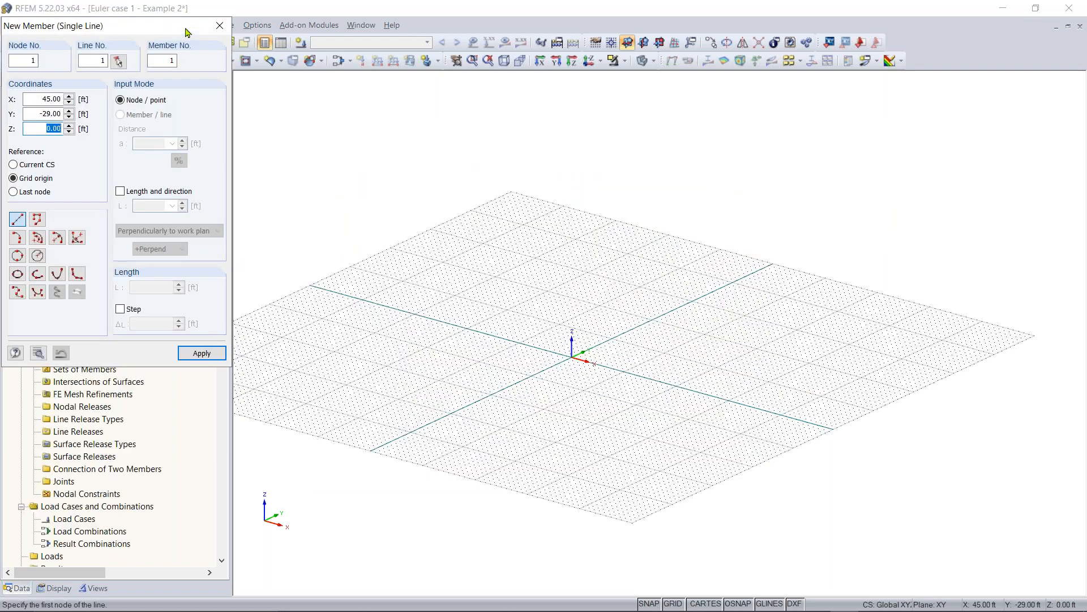
Look through the add-on modules listed in the project data, including the steel, concrete and timber design modules
drag(221, 190, 226, 325)
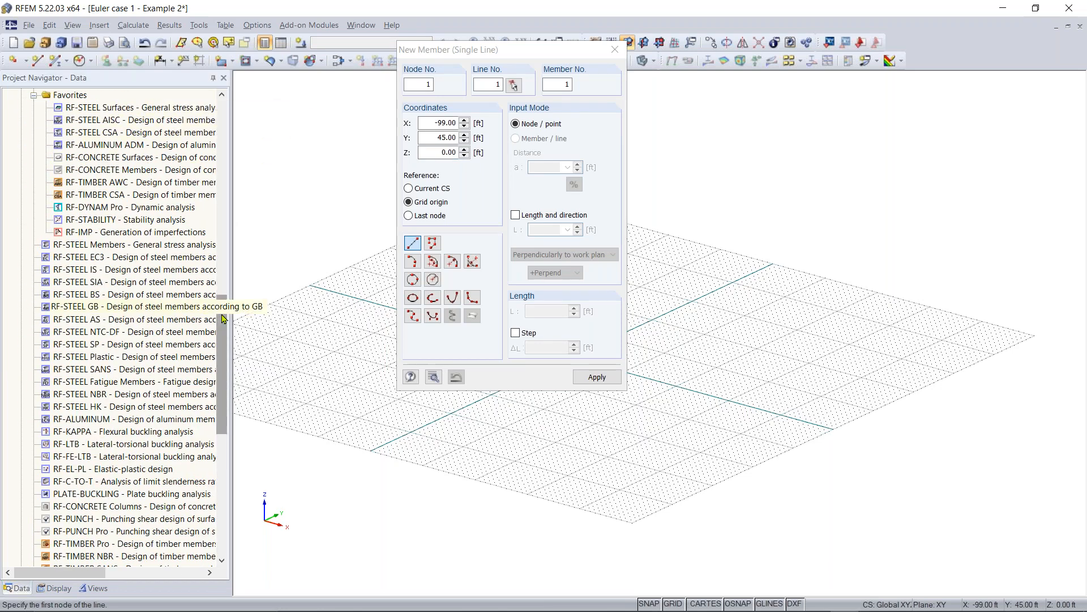
drag(271, 304, 351, 298)
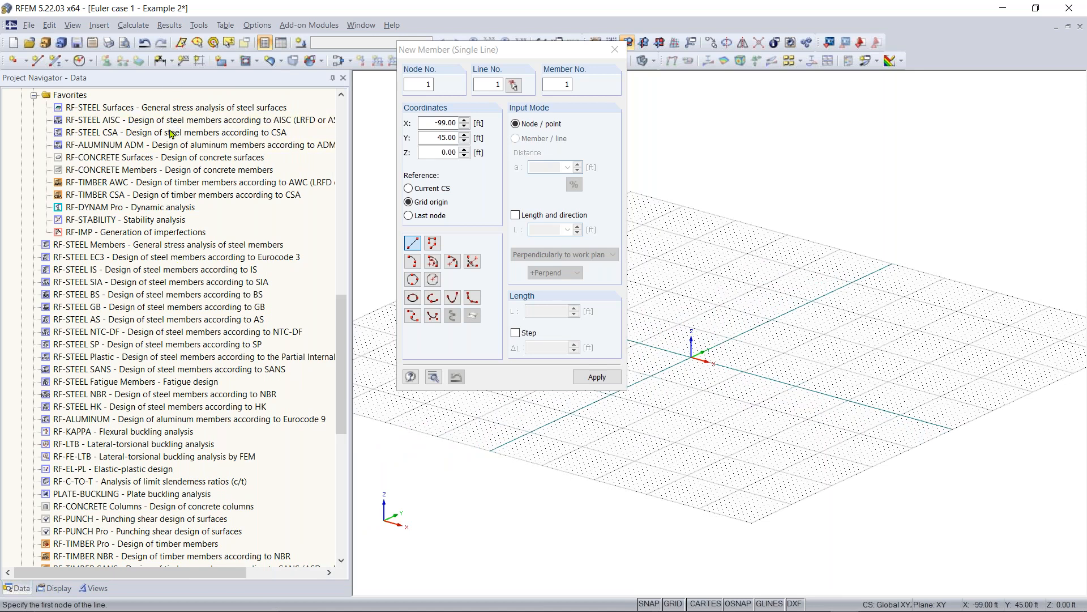
scroll(177, 189, down, 2)
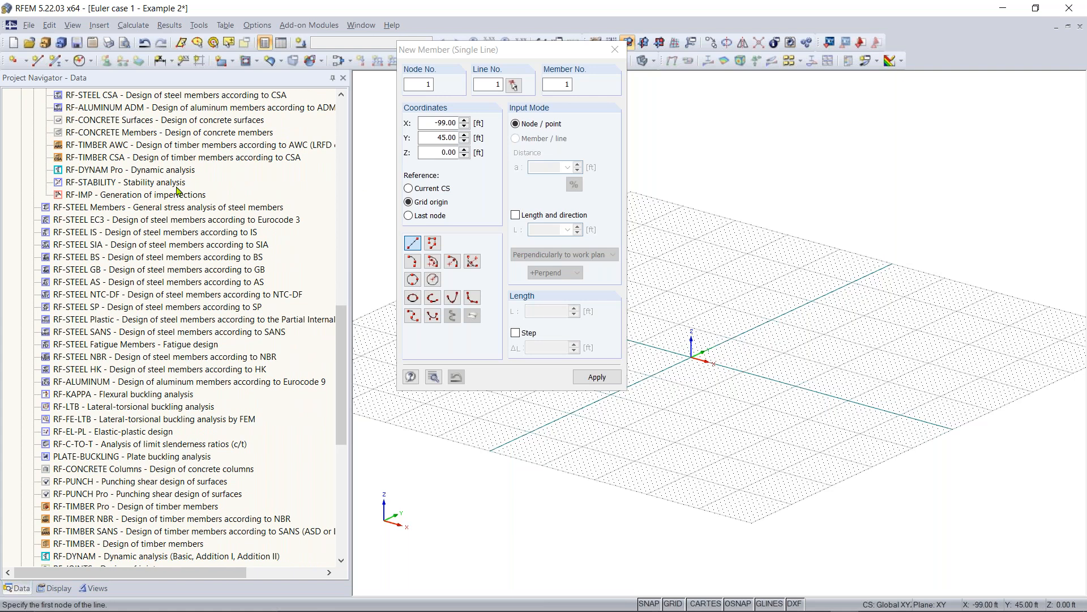
scroll(177, 189, down, 1)
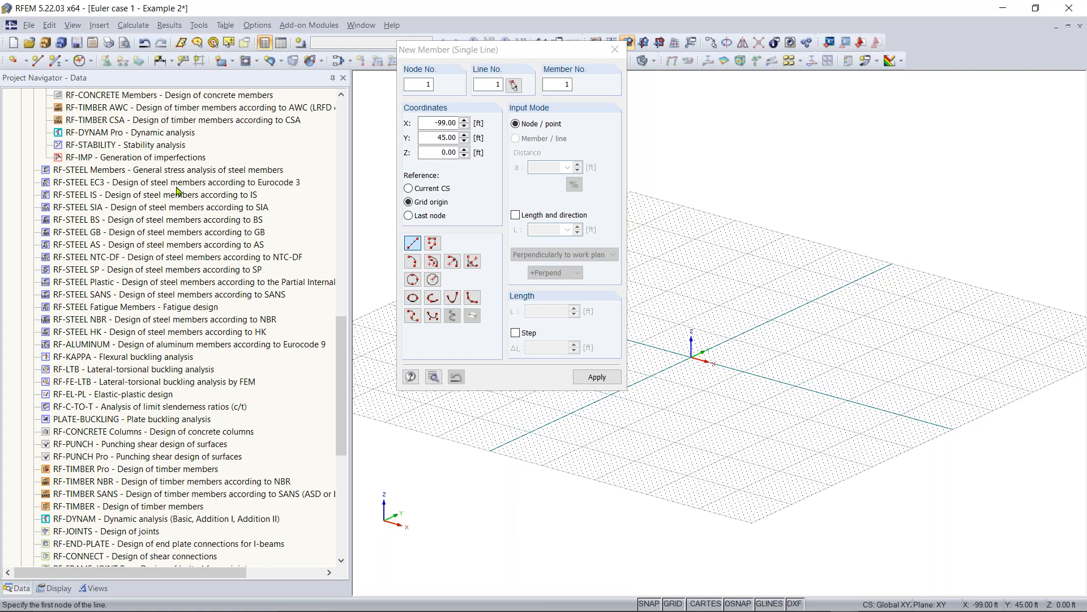
scroll(176, 189, down, 3)
scroll(177, 190, down, 2)
scroll(177, 190, up, 6)
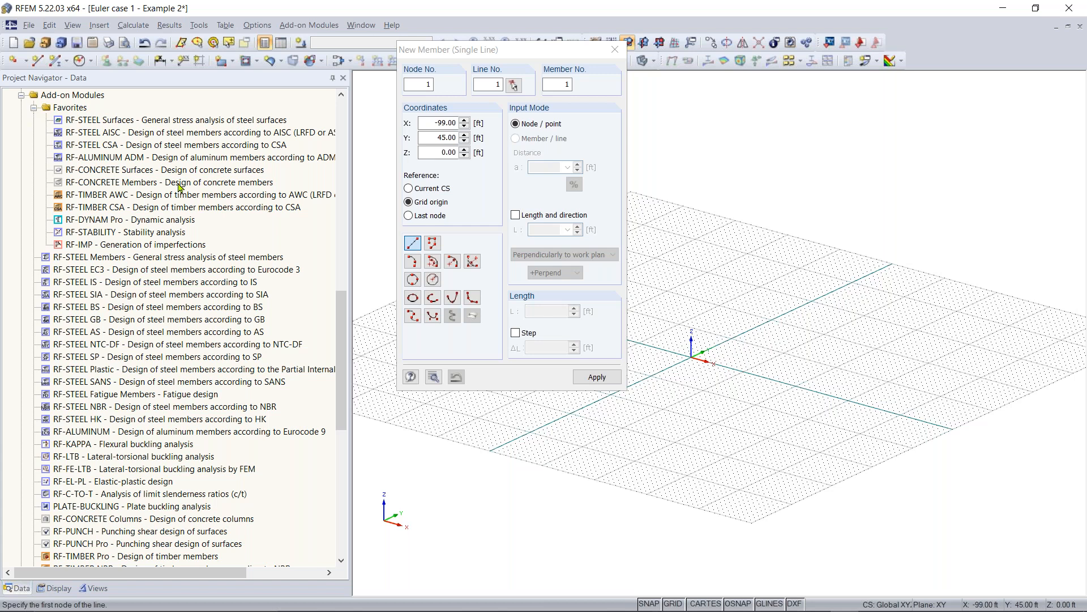
scroll(179, 188, down, 1)
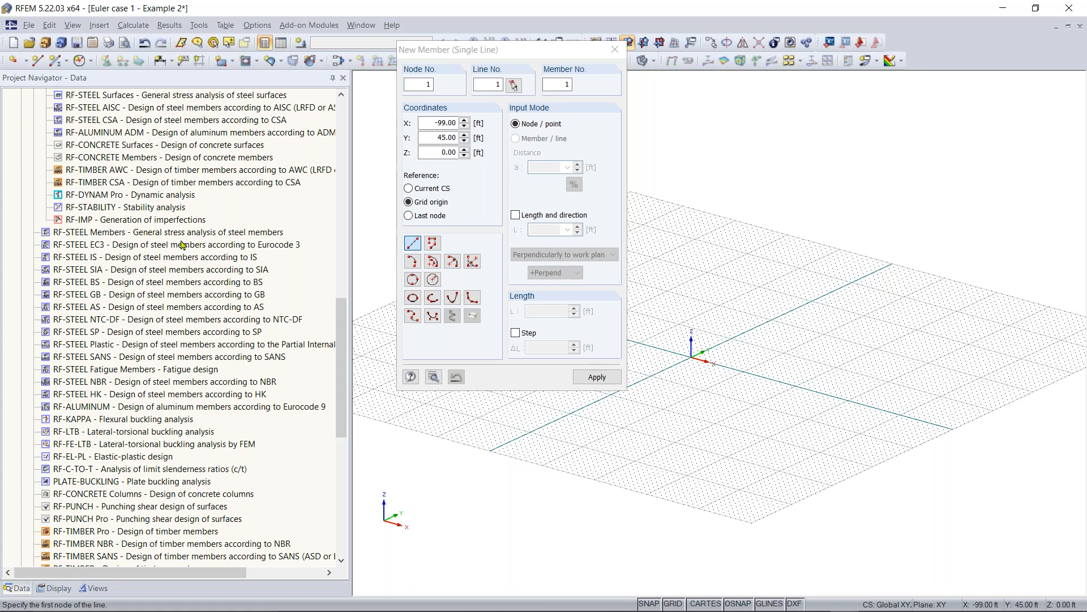
scroll(215, 232, up, 2)
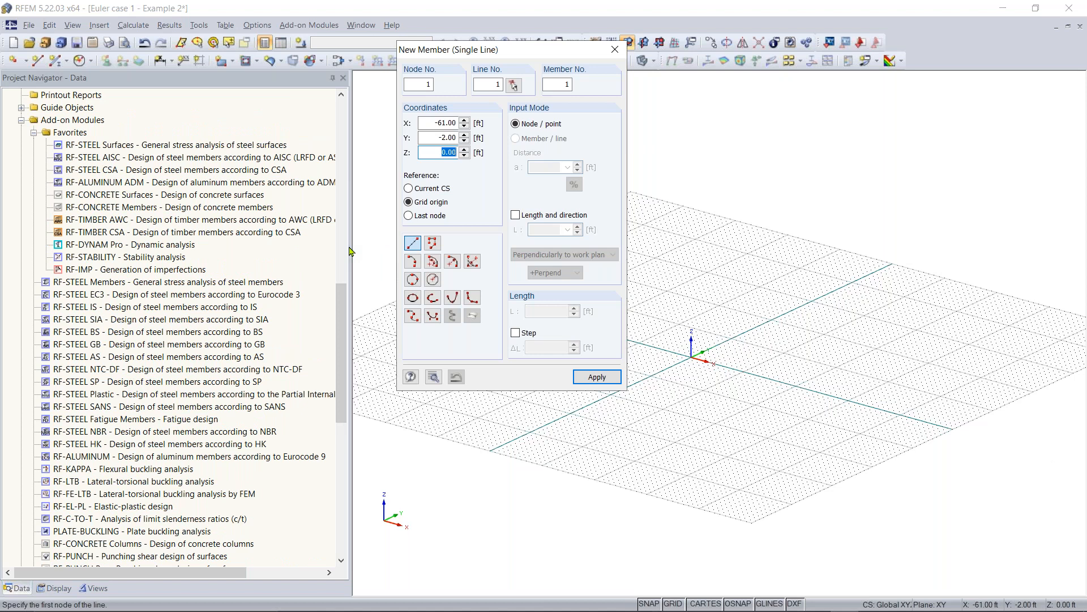
drag(337, 164, 292, 151)
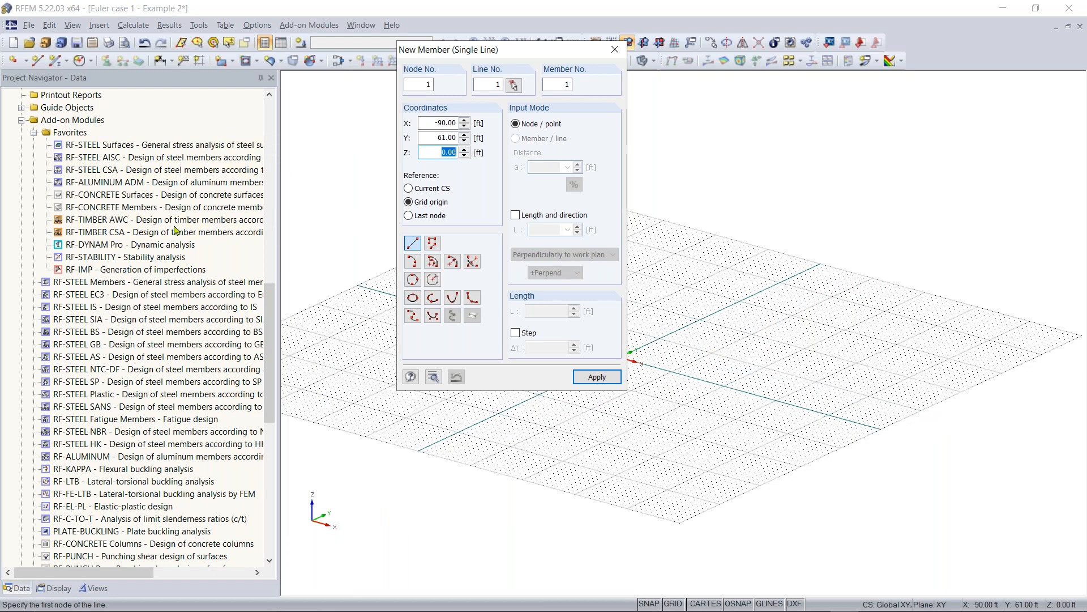
scroll(175, 232, down, 1)
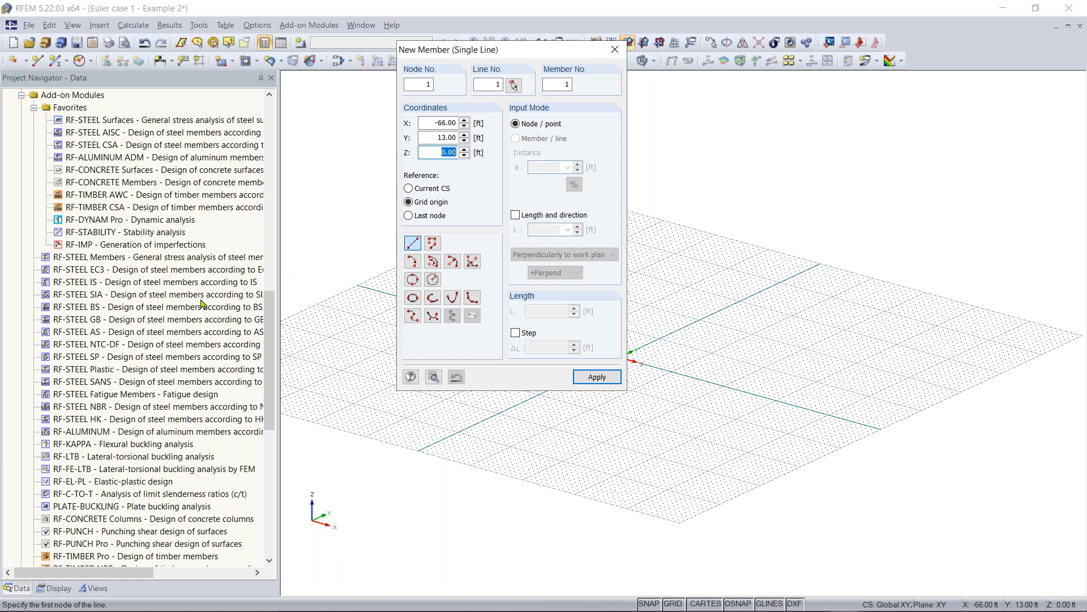
scroll(203, 303, up, 2)
scroll(203, 303, up, 12)
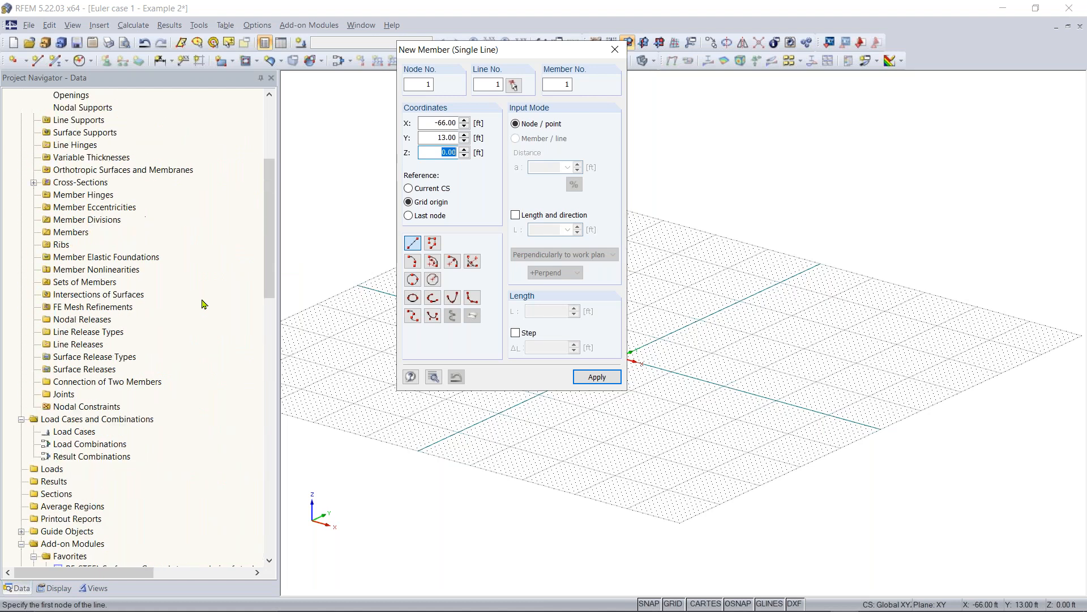
drag(278, 260, 223, 256)
Draw a single member about 53 ft long between two grid points in the XY work plane, passing beside the origin
drag(469, 50, 131, 34)
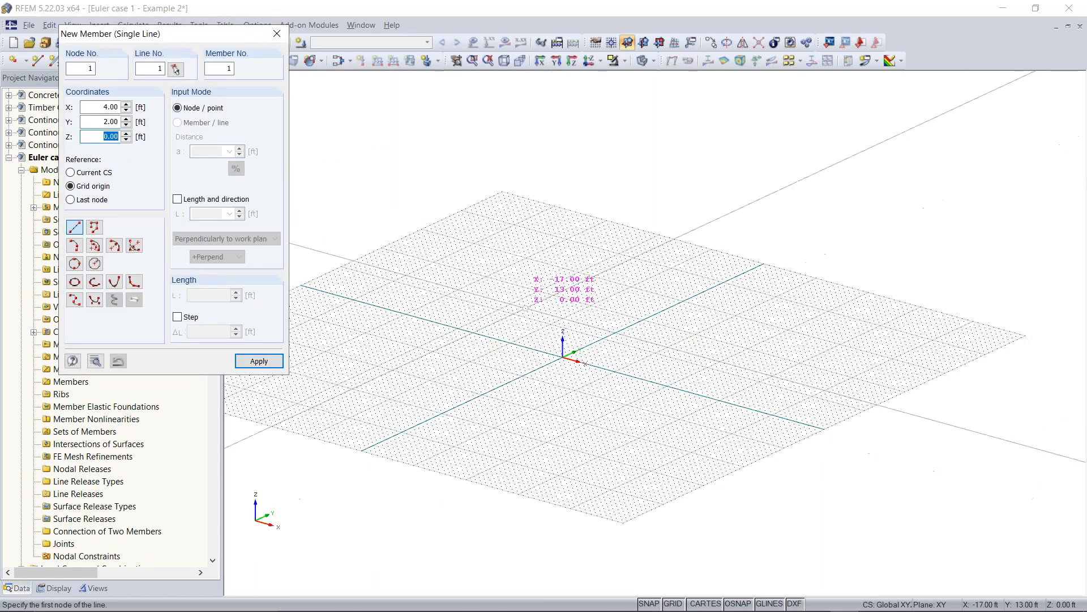
scroll(563, 359, up, 3)
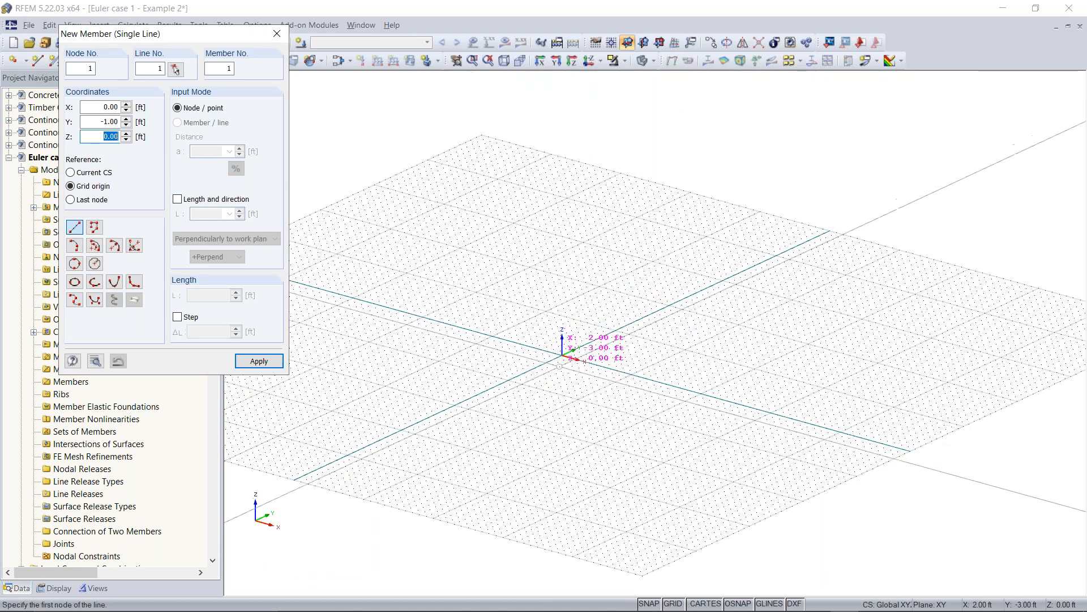
scroll(543, 391, up, 1)
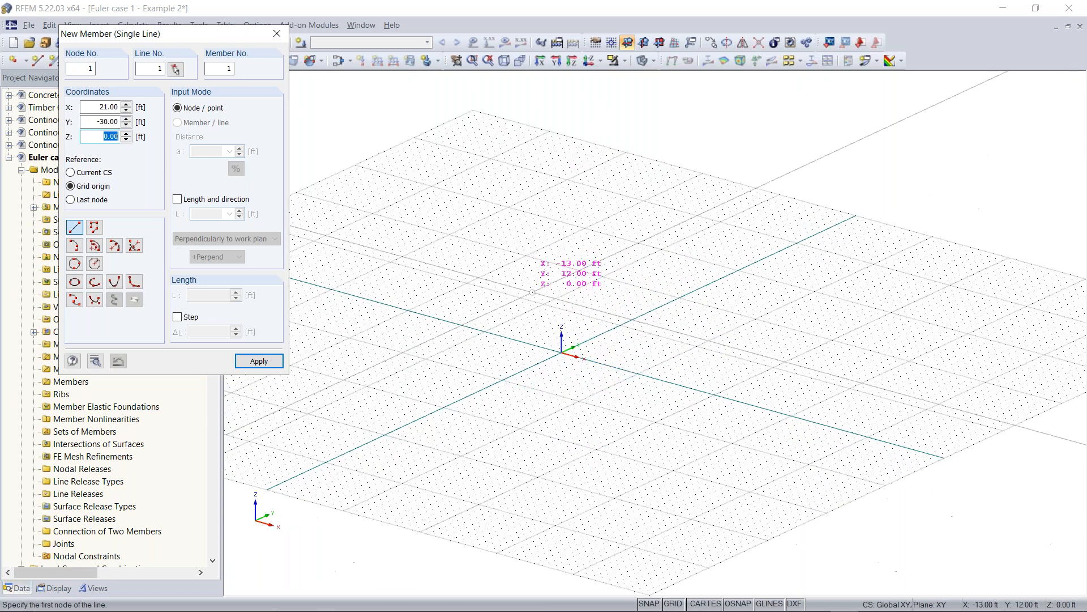
click(537, 249)
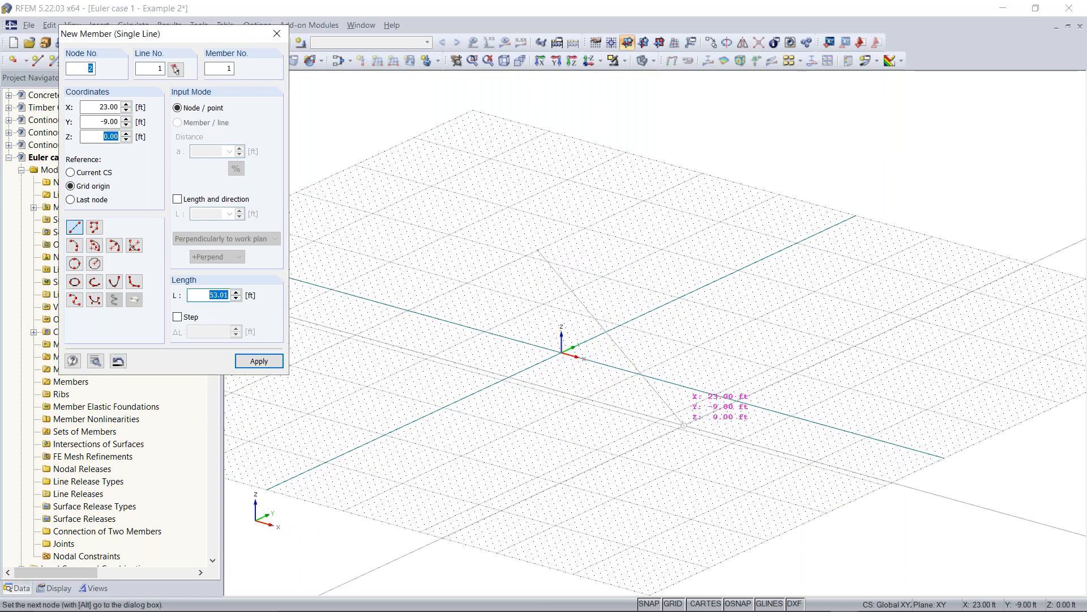
click(684, 427)
key(Escape)
mouse_move(692, 304)
ctrl+middle_down()
mouse_move(694, 271)
mouse_move(672, 359)
mouse_move(696, 313)
ctrl+middle_up()
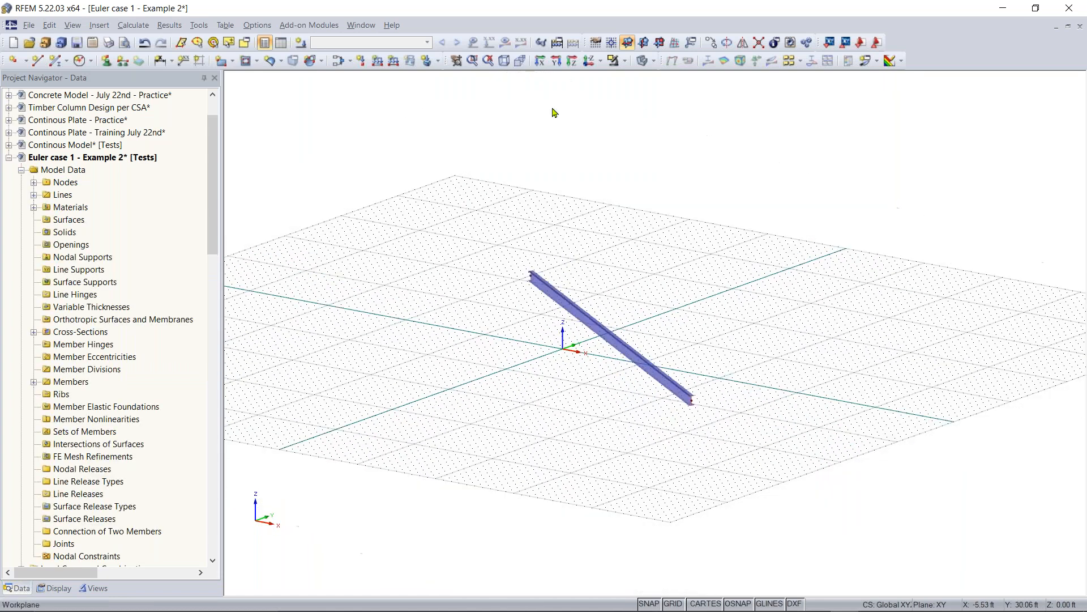
Switch the work plane to YZ, to XZ and back to XY
click(638, 46)
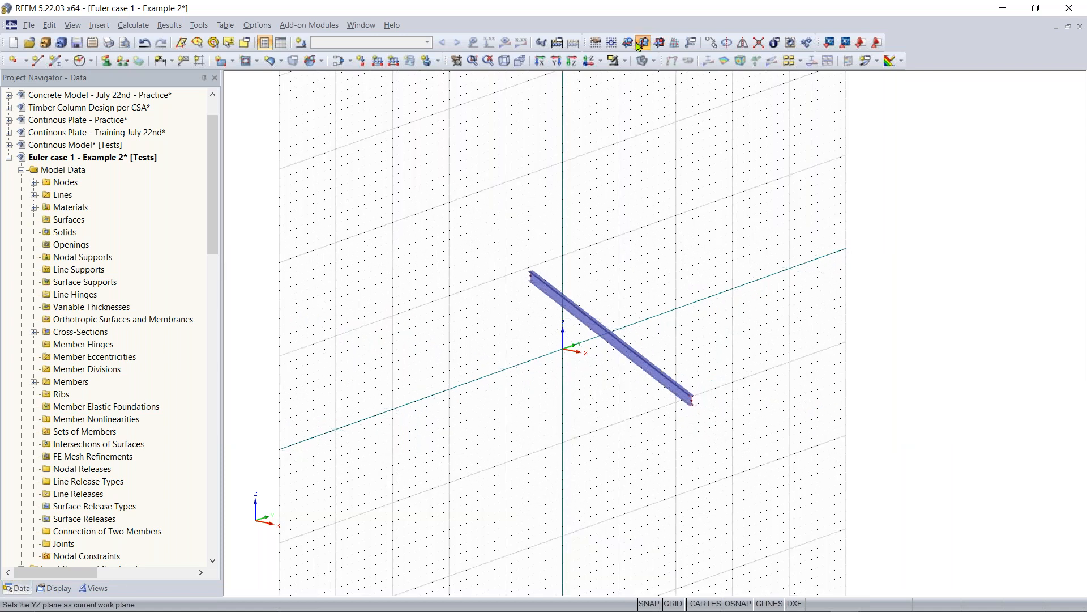
click(658, 44)
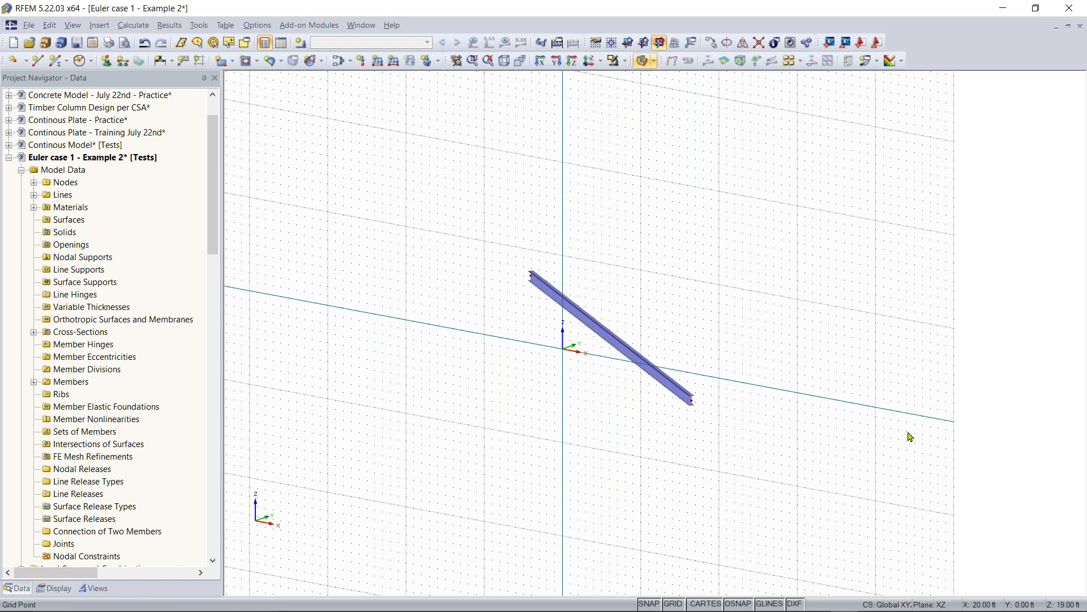
click(627, 43)
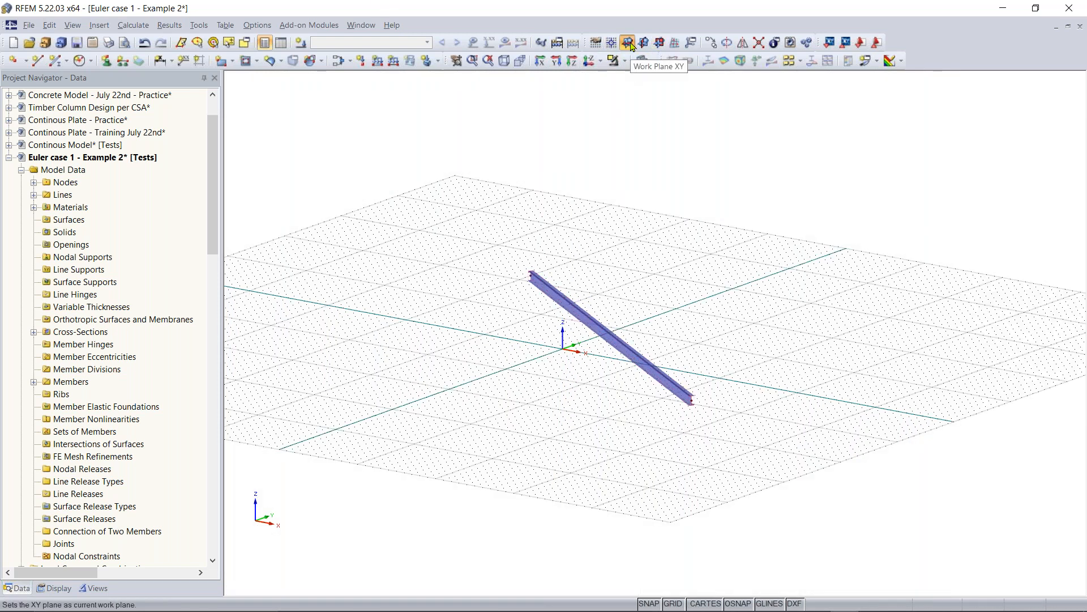
Delete the member drawn in the XY plane
drag(783, 191, 369, 465)
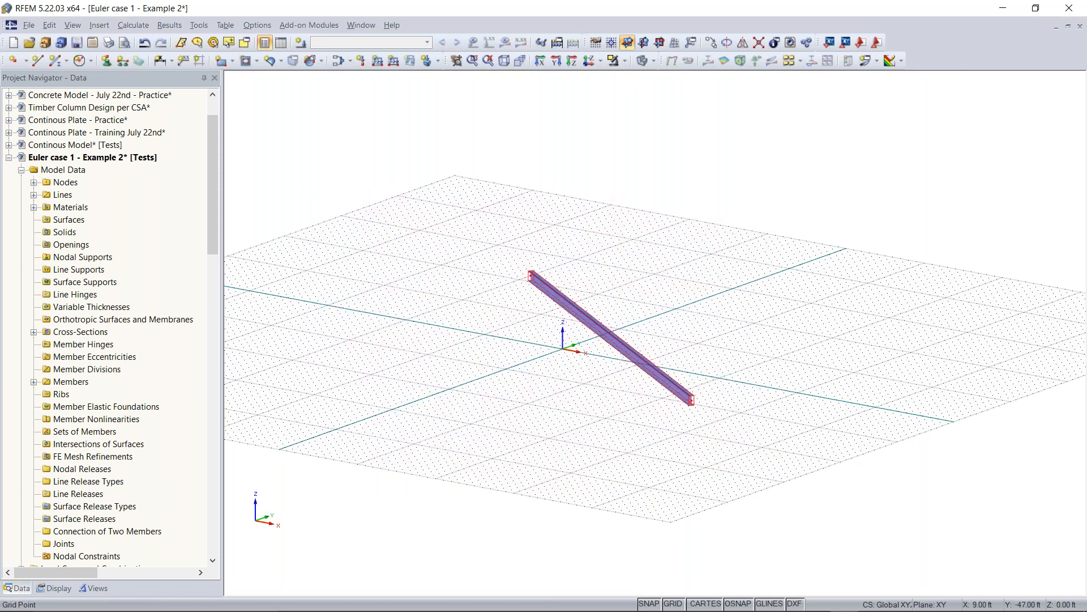
key(Delete)
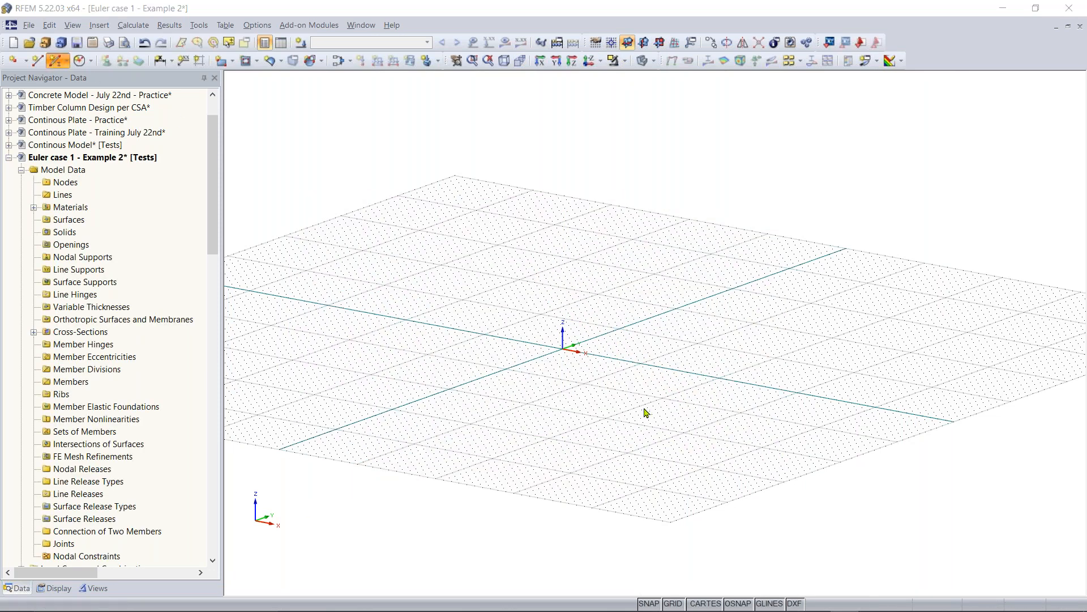
Start a new W 12x35 Steel A992 beam member with length-and-direction input of 3.28 ft, perpendicular to the work plane
drag(600, 138, 292, 95)
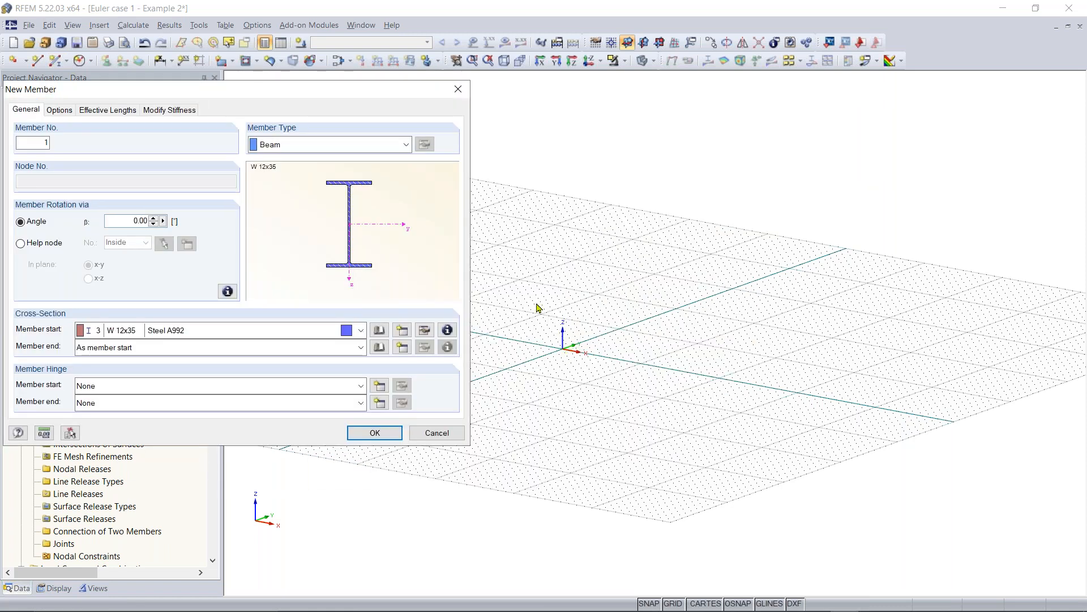
click(375, 432)
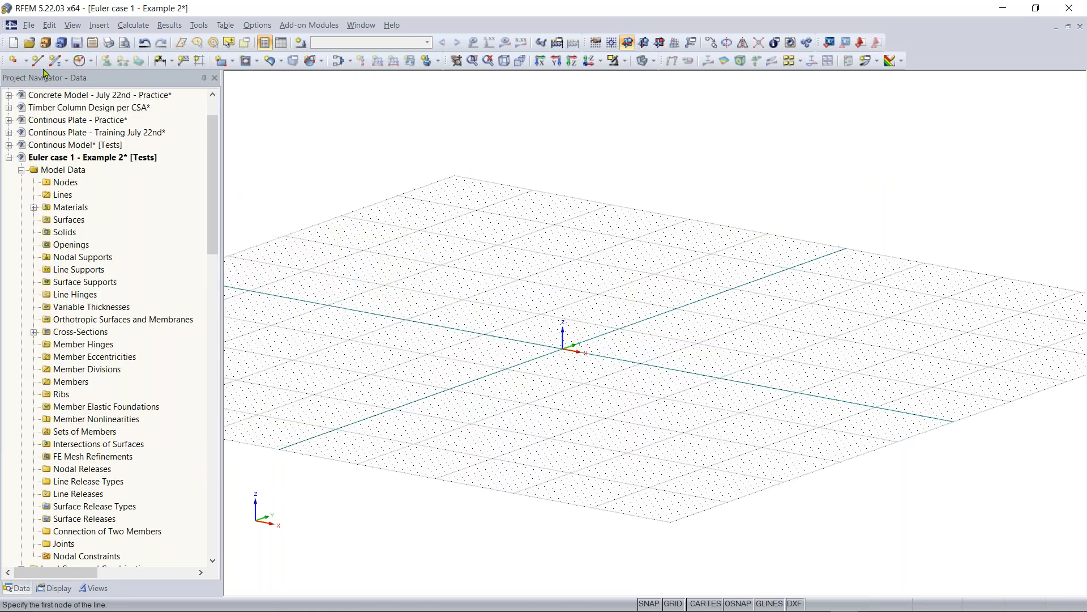
click(56, 60)
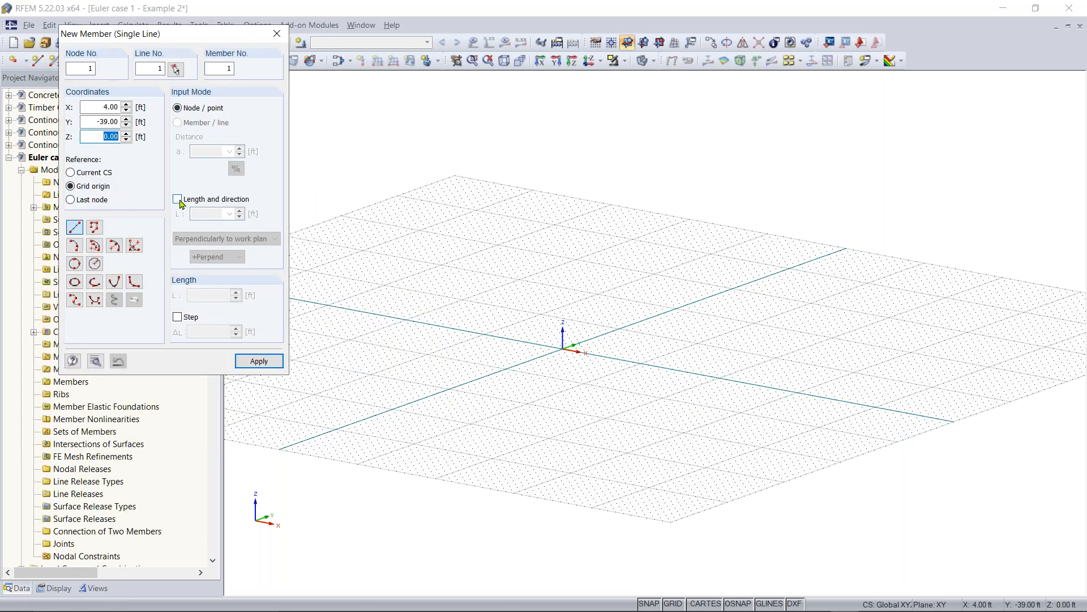
click(181, 201)
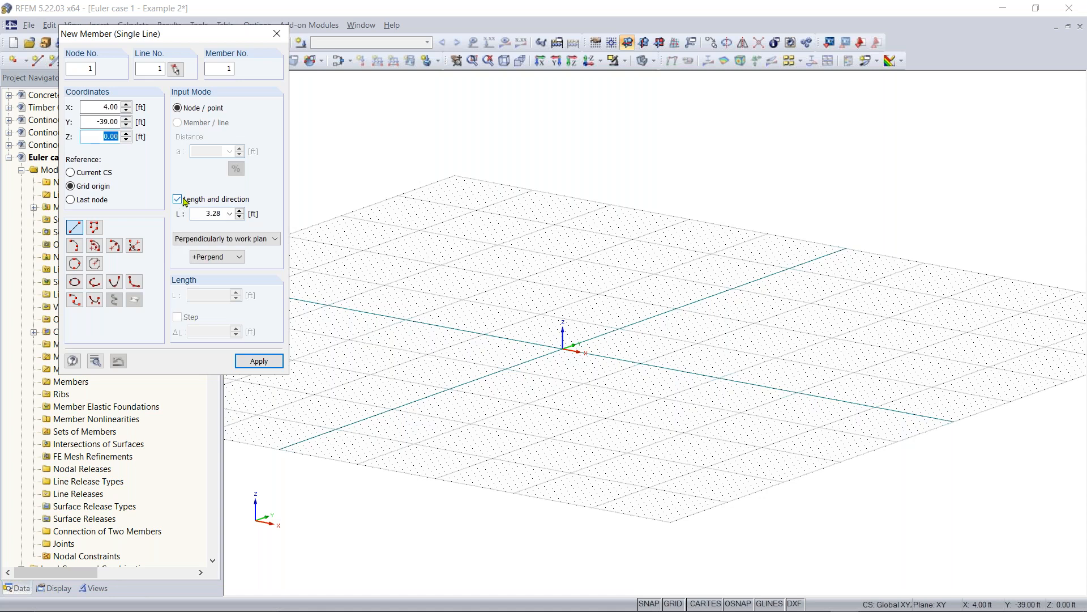
click(248, 244)
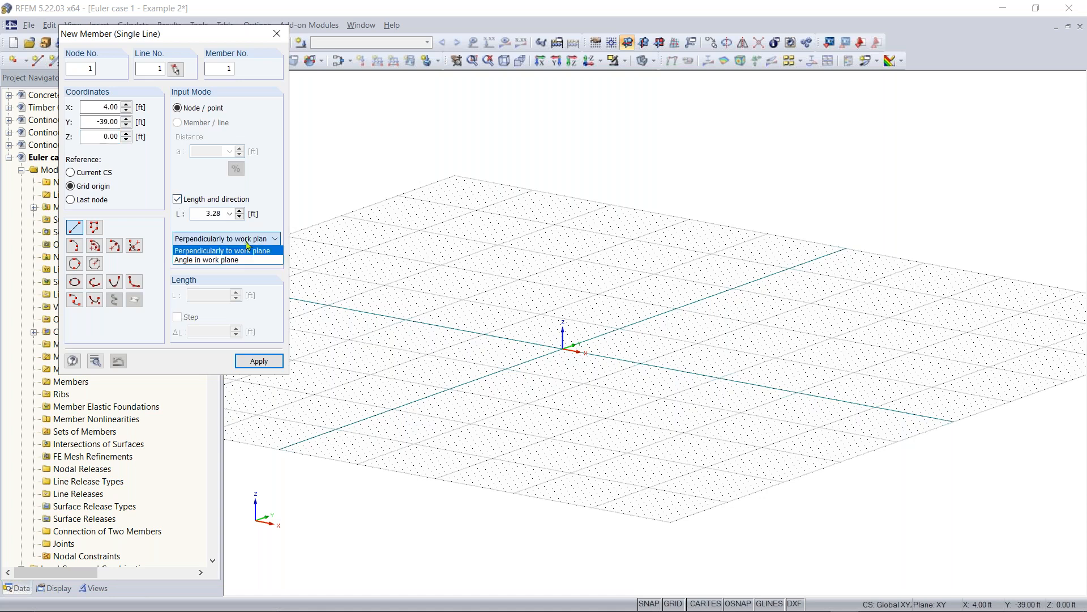
click(262, 239)
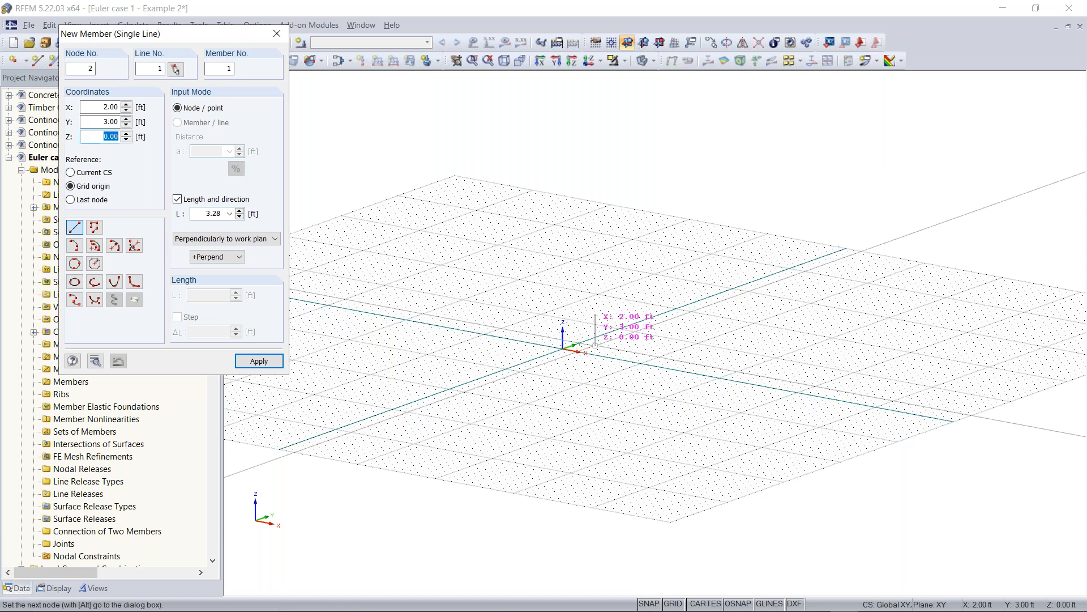
Place a vertical 3.28 ft member above the grid origin, starting at X 0, Y 0, Z 30 ft
scroll(562, 350, up, 2)
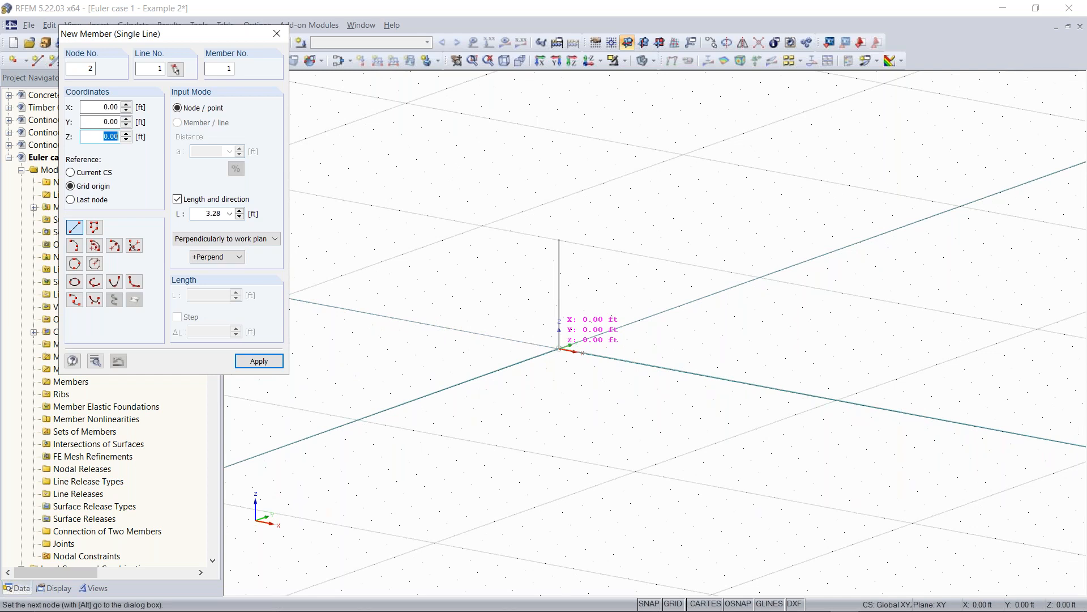
text(30)
key(Return)
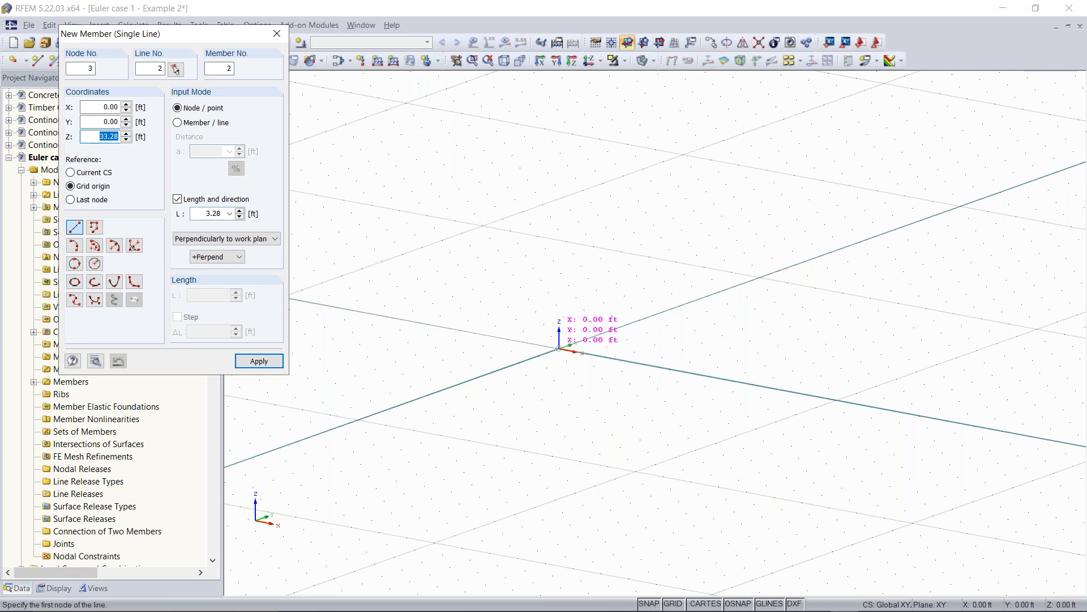
Place a vertical 3.28 ft member with its base at the grid origin and end member placement
click(559, 347)
click(559, 348)
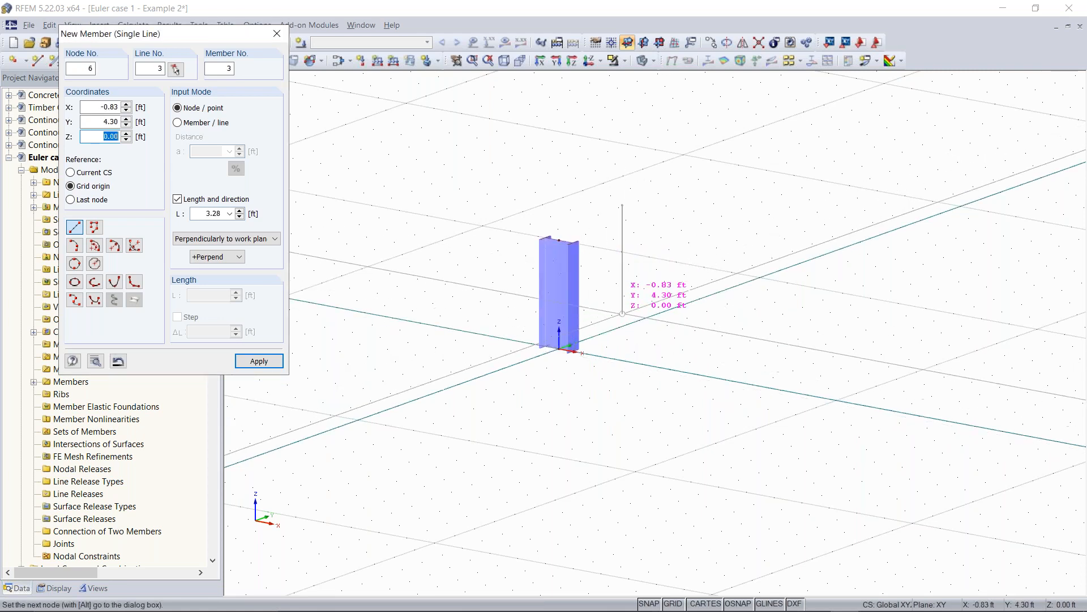
key(Escape)
scroll(623, 314, up, 5)
scroll(606, 262, down, 1)
ctrl+middle_drag(605, 261, 560, 255)
right_click(561, 255)
click(508, 159)
middle_drag(566, 187, 379, 304)
click(199, 25)
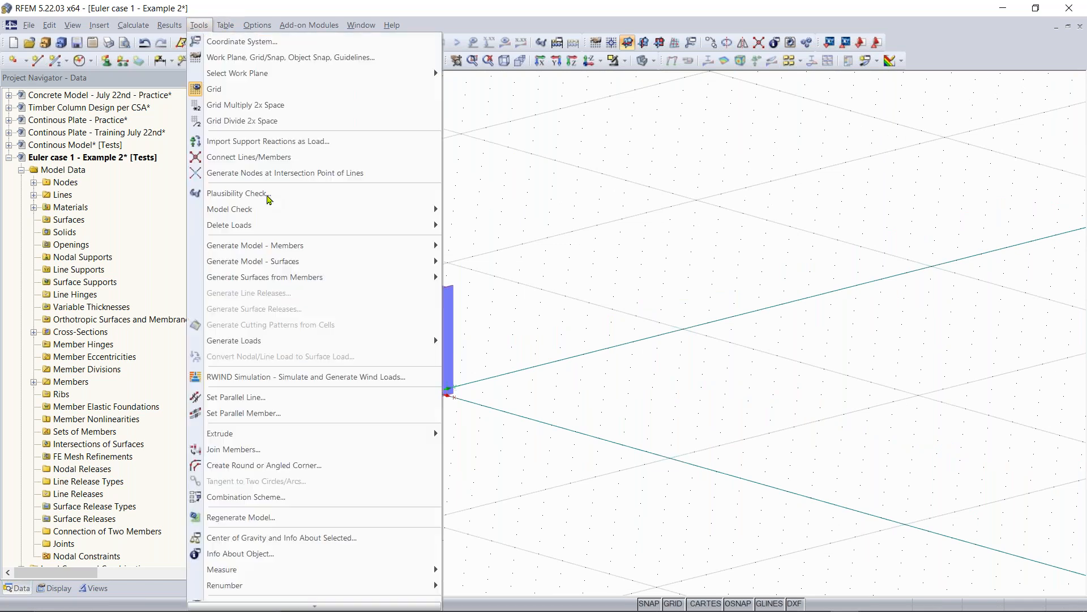
mouse_move(407, 569)
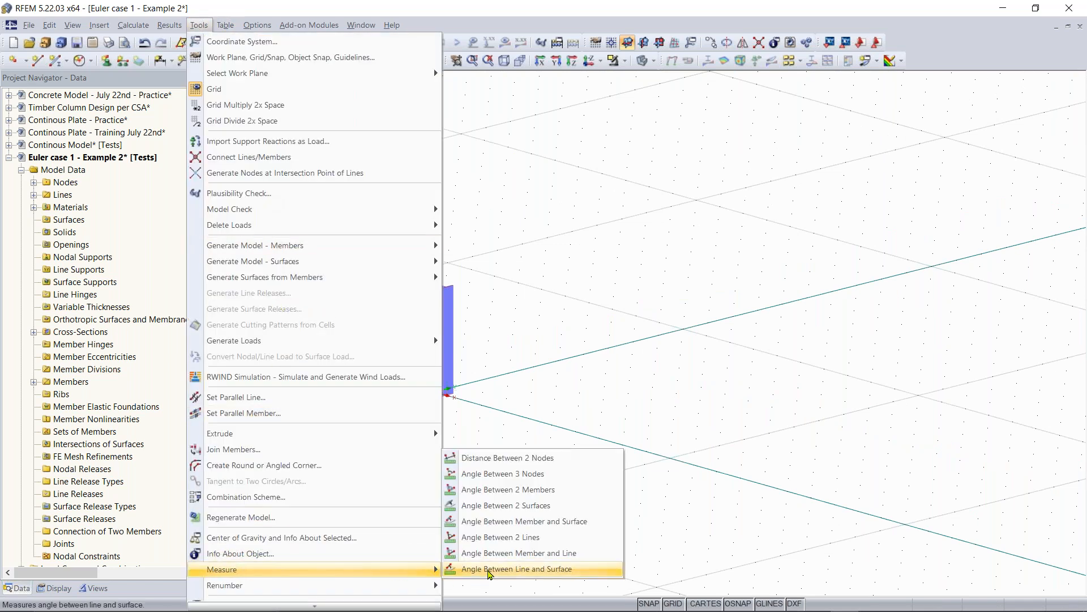
click(508, 459)
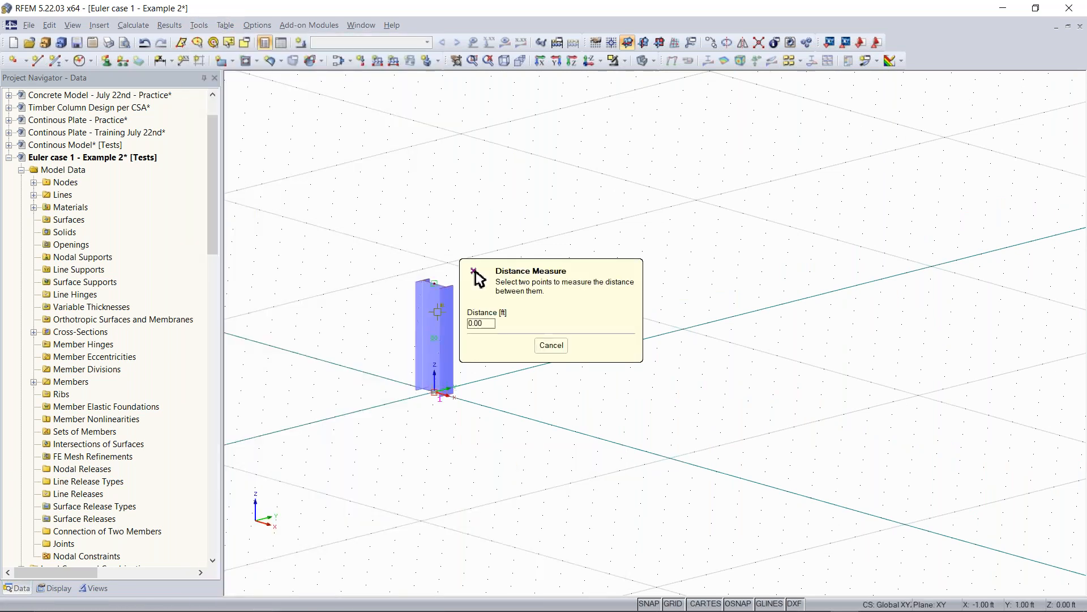
key(Escape)
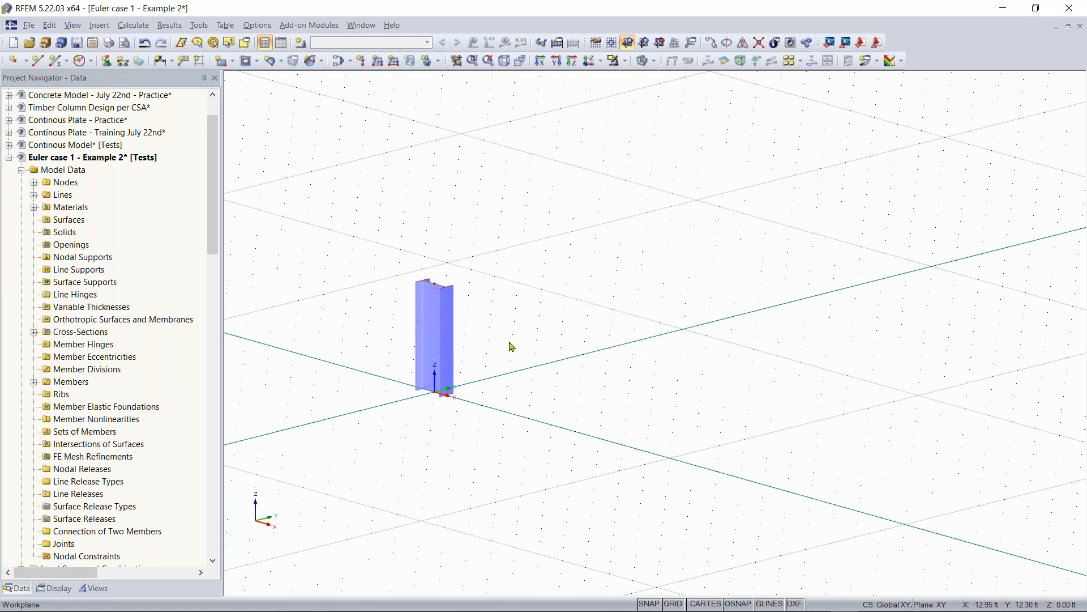
ctrl+middle_drag(340, 317, 303, 270)
right_click(251, 261)
key(Escape)
drag(404, 341, 602, 270)
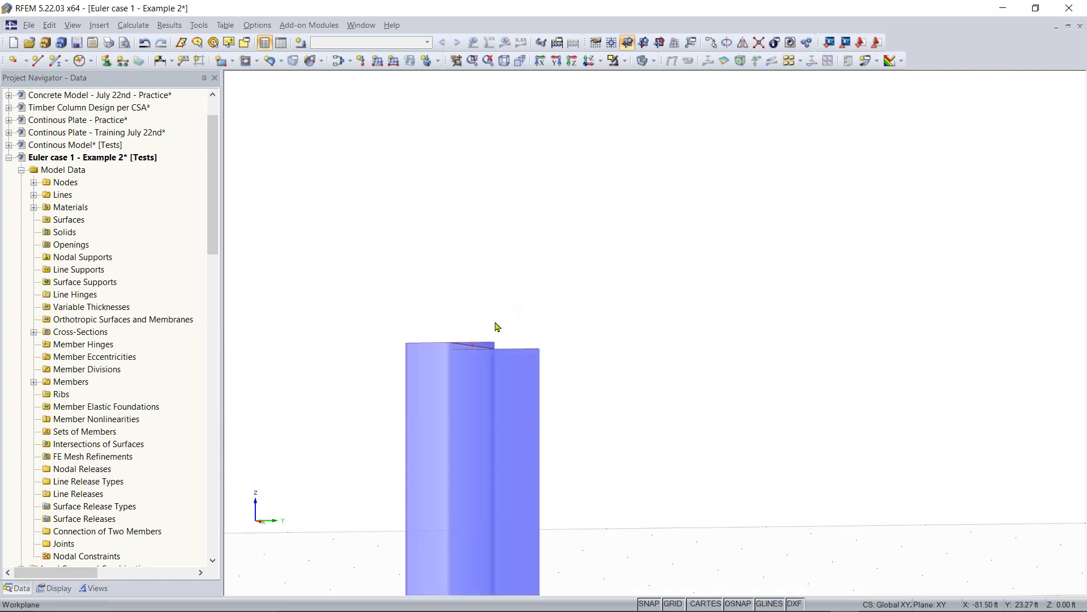
double_click(473, 346)
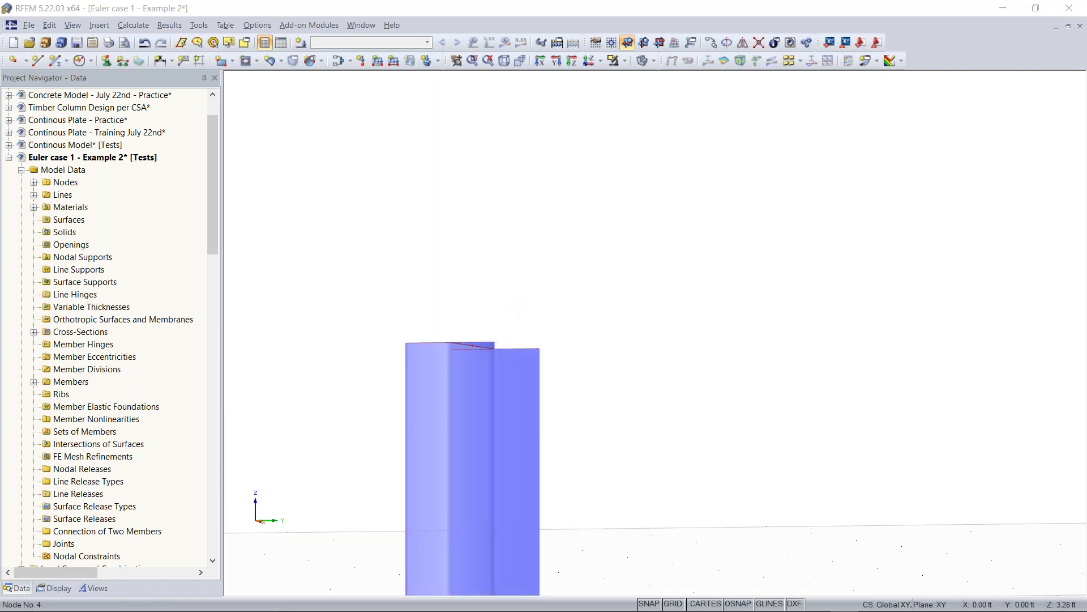
drag(516, 160, 768, 103)
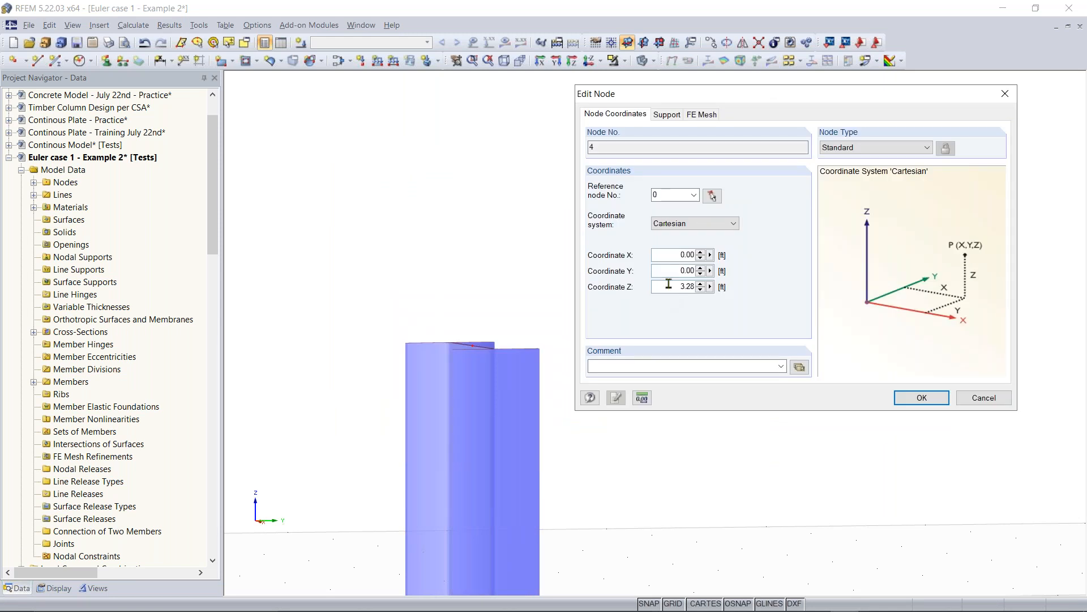
drag(666, 291, 695, 287)
text(30)
key(Return)
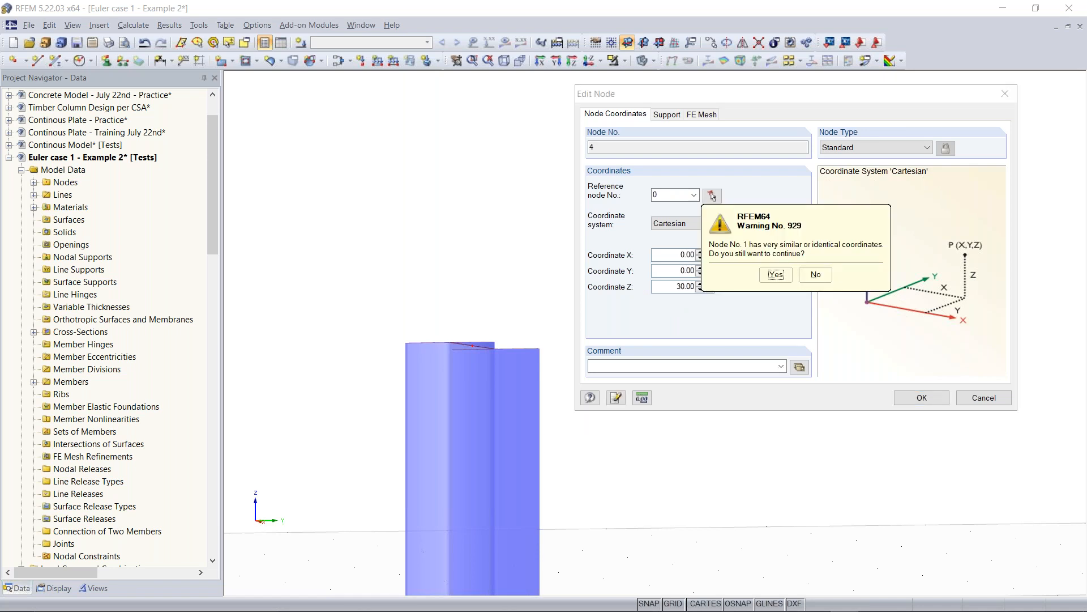
click(811, 276)
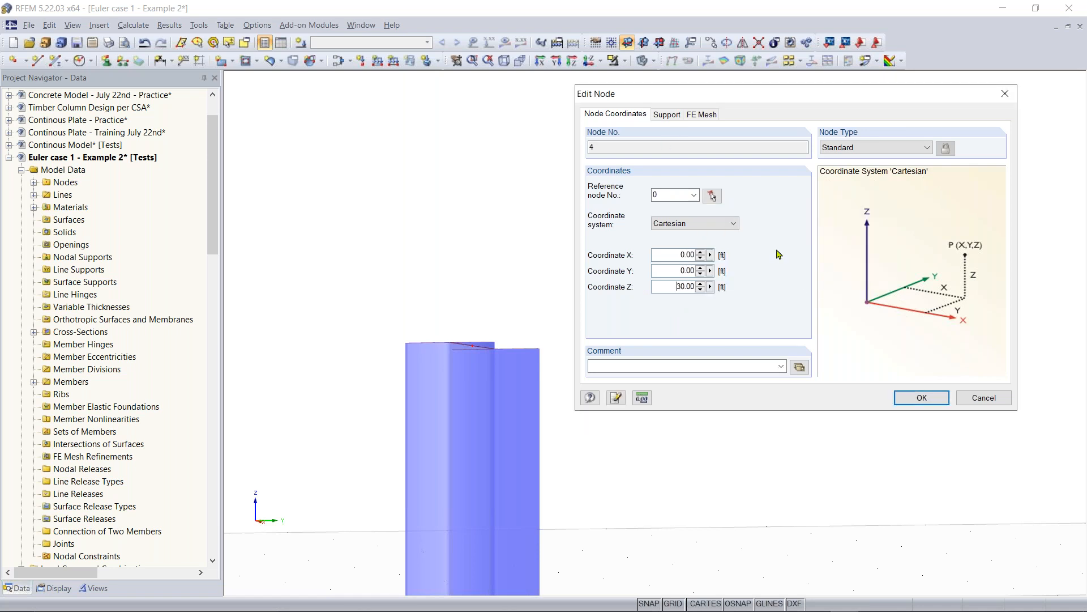
drag(769, 101, 596, 113)
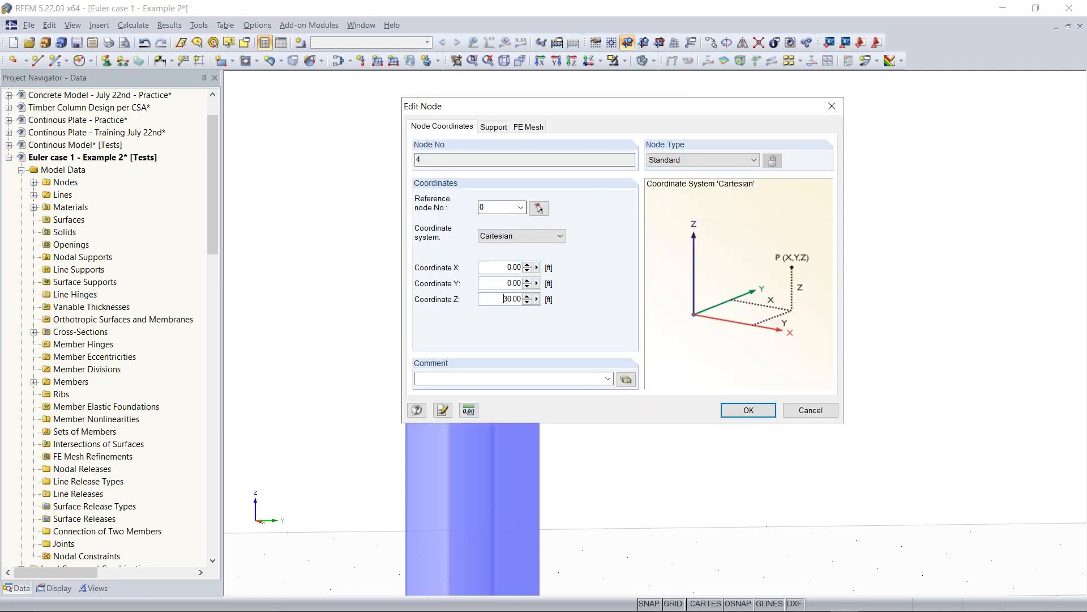
click(520, 207)
click(496, 222)
click(832, 105)
Set the Z coordinate of the origin column's top node to 30 ft, accepting that it coincides with node 1
scroll(694, 289, down, 3)
middle_drag(577, 207, 532, 166)
middle_drag(623, 184, 556, 185)
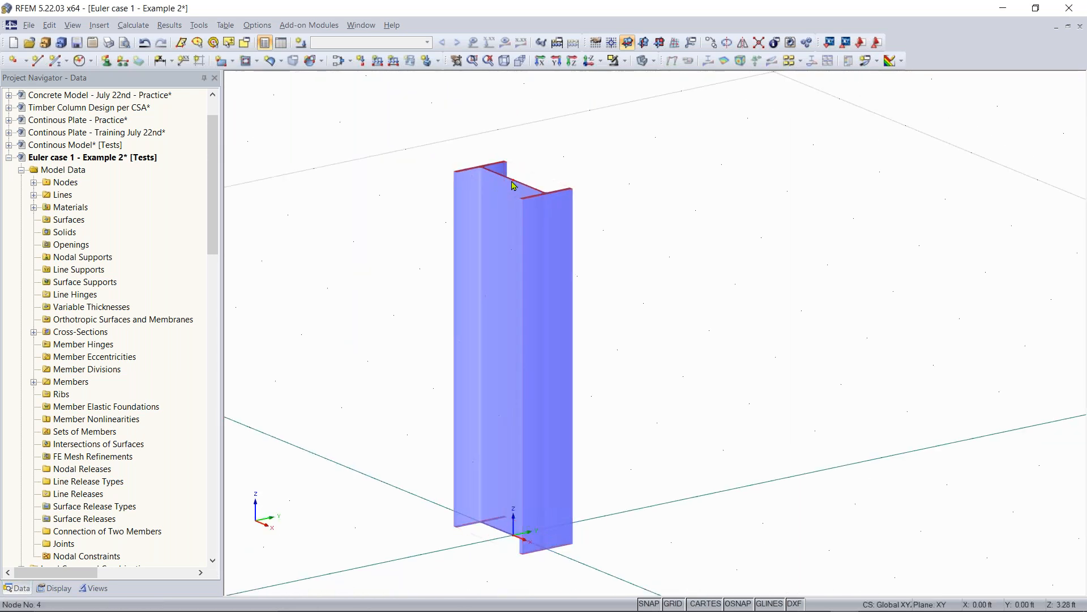
drag(418, 343, 492, 345)
text(30)
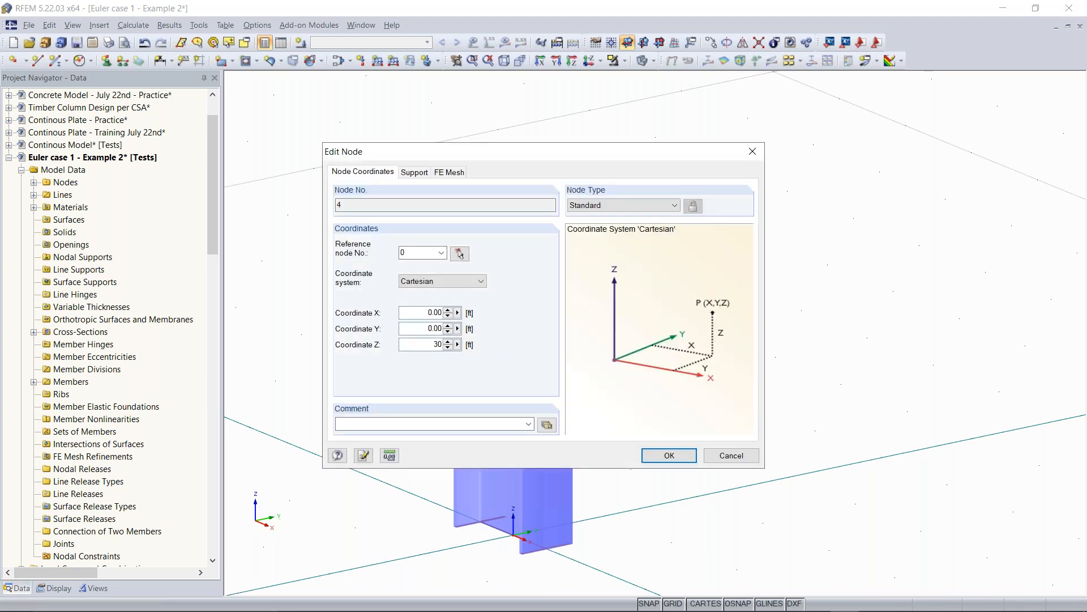
key(Return)
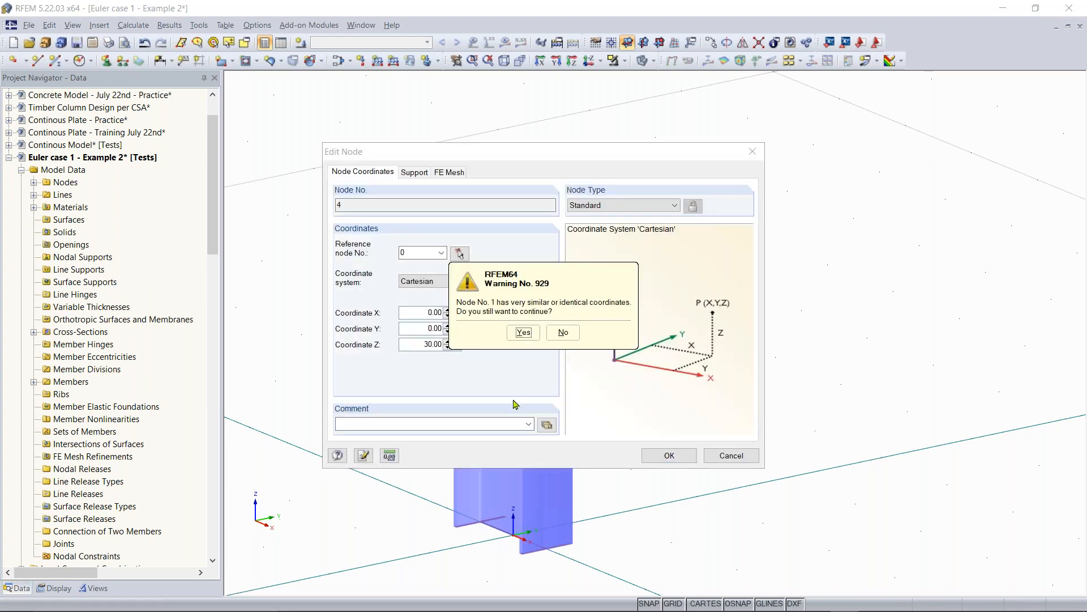
click(524, 332)
Measure the distance between the column's base node at the origin and its topmost node
scroll(676, 240, down, 10)
middle_drag(686, 236, 557, 439)
scroll(548, 175, up, 5)
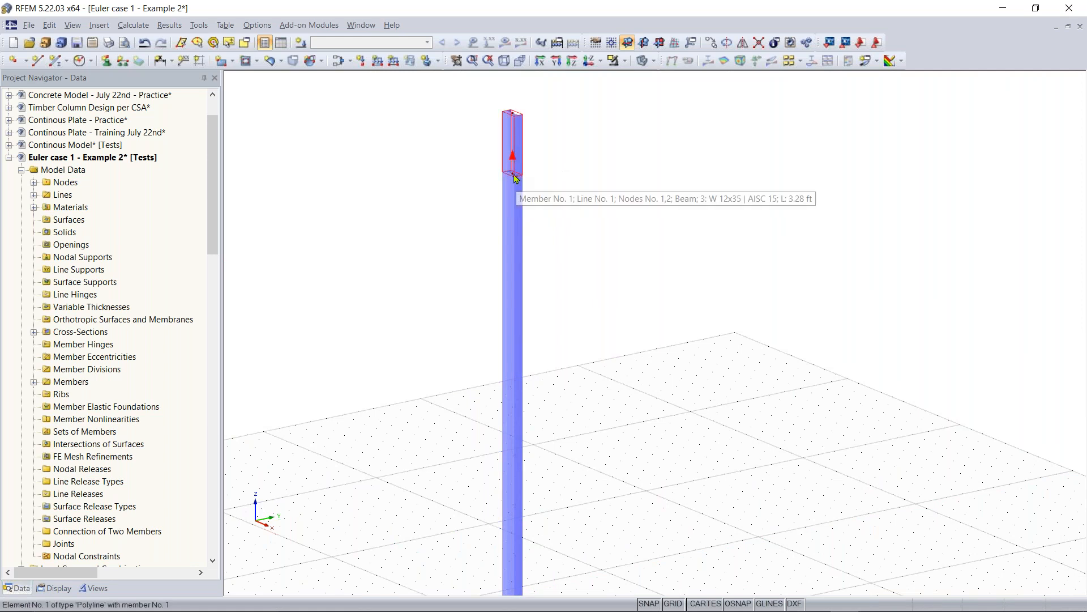
mouse_move(607, 260)
middle_down()
mouse_move(621, 306)
mouse_move(604, 270)
mouse_move(606, 217)
mouse_move(593, 308)
mouse_move(592, 245)
mouse_move(592, 261)
middle_up()
scroll(593, 308, down, 1)
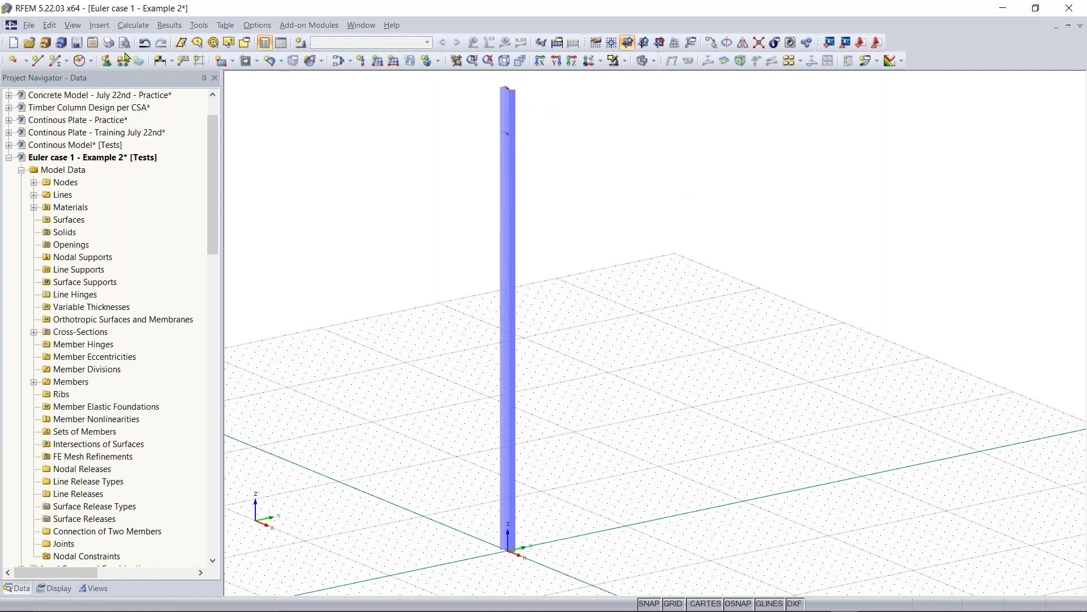
click(199, 25)
mouse_move(260, 569)
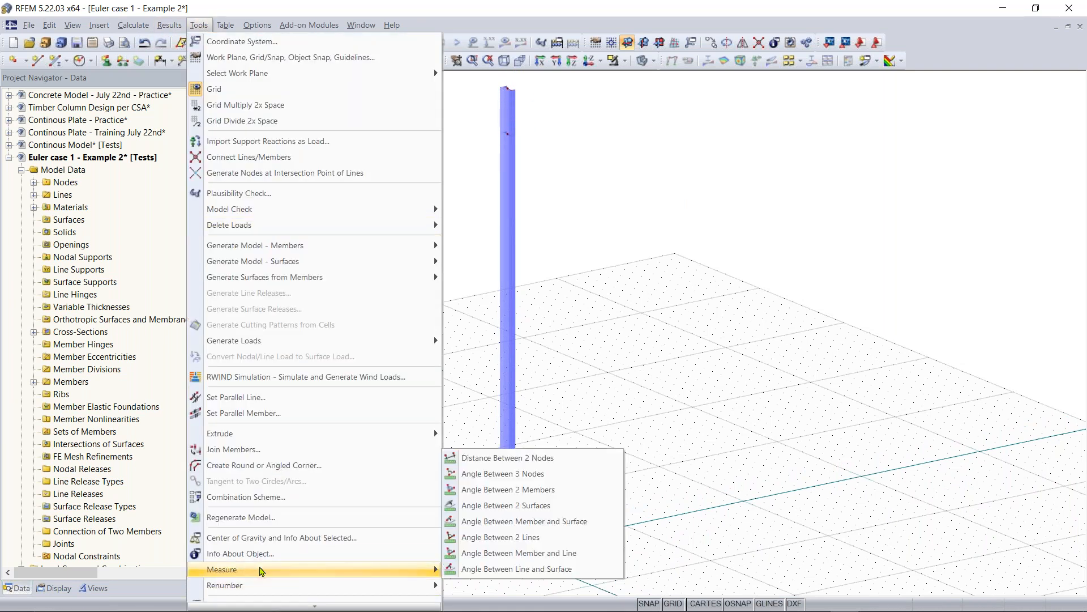
click(525, 463)
click(508, 549)
click(511, 88)
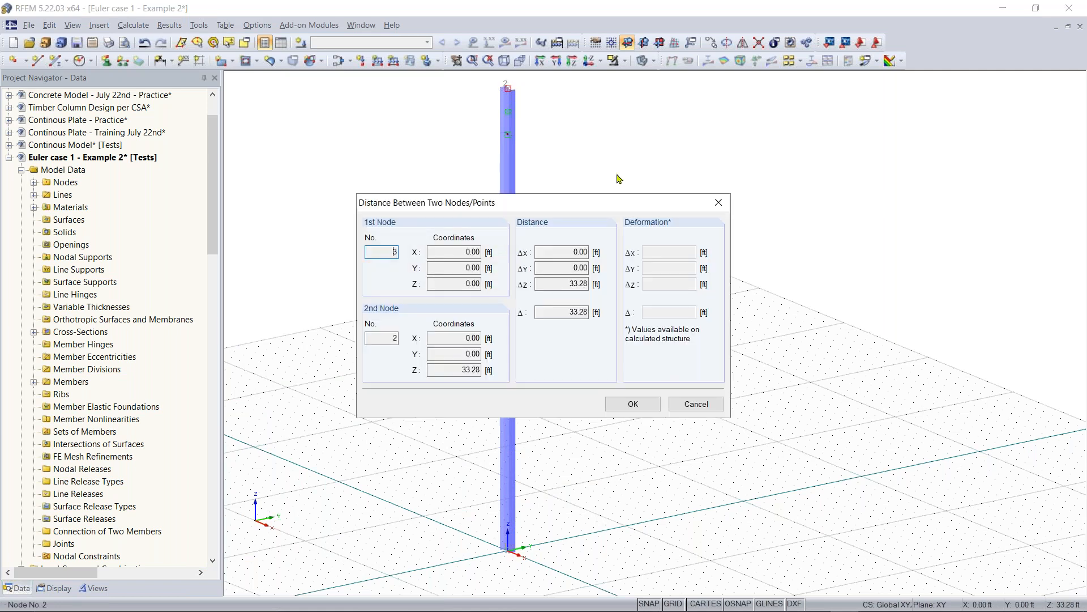
click(722, 208)
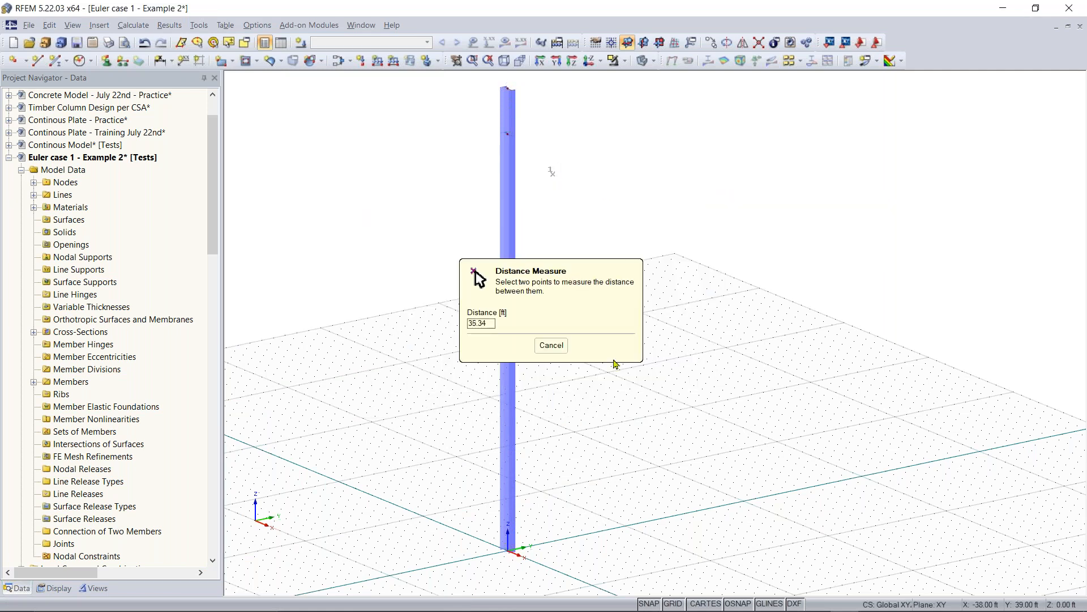
key(Escape)
Delete the extra 3.28 ft member stacked on top of the column
scroll(517, 275, up, 5)
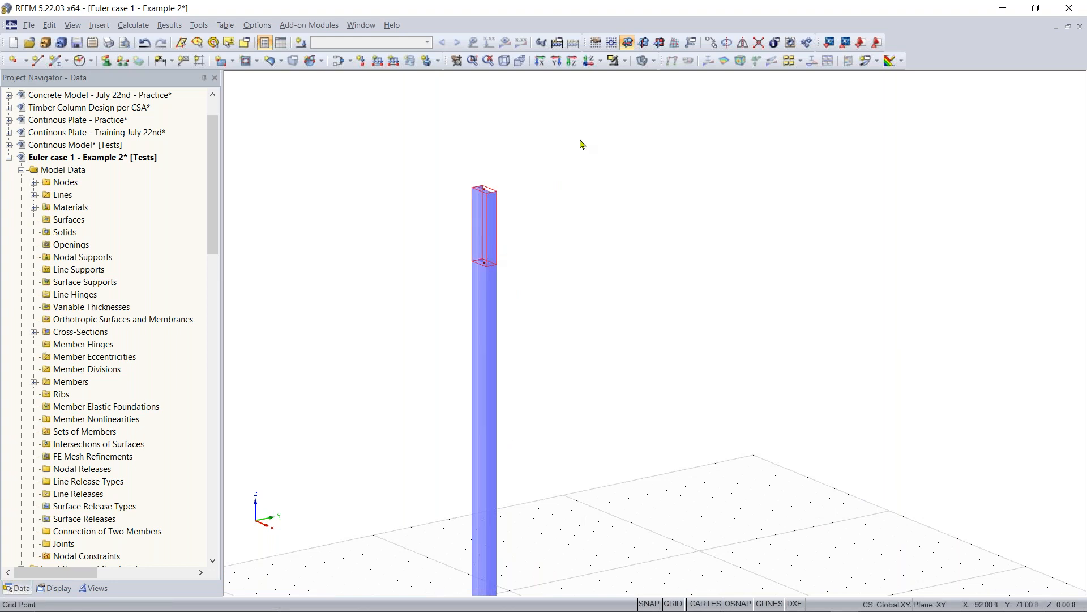
drag(522, 170, 444, 210)
key(Delete)
scroll(544, 337, down, 1)
scroll(551, 231, up, 3)
scroll(559, 229, down, 1)
middle_drag(578, 338, 548, 333)
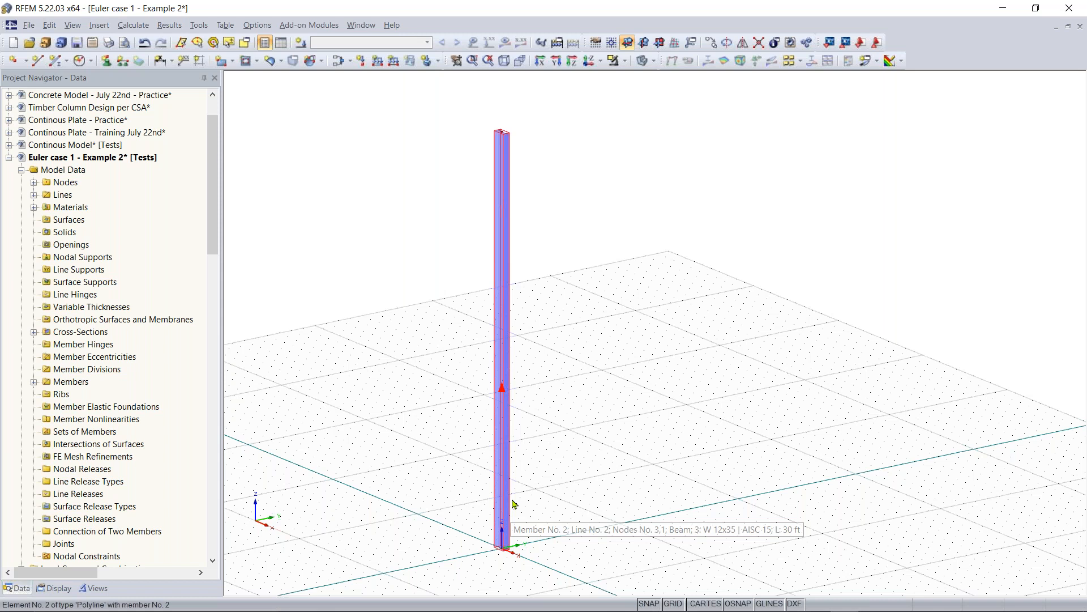
Assign a Rigid nodal support to node 3 at the column's base
middle_drag(444, 359, 460, 318)
drag(467, 515, 616, 432)
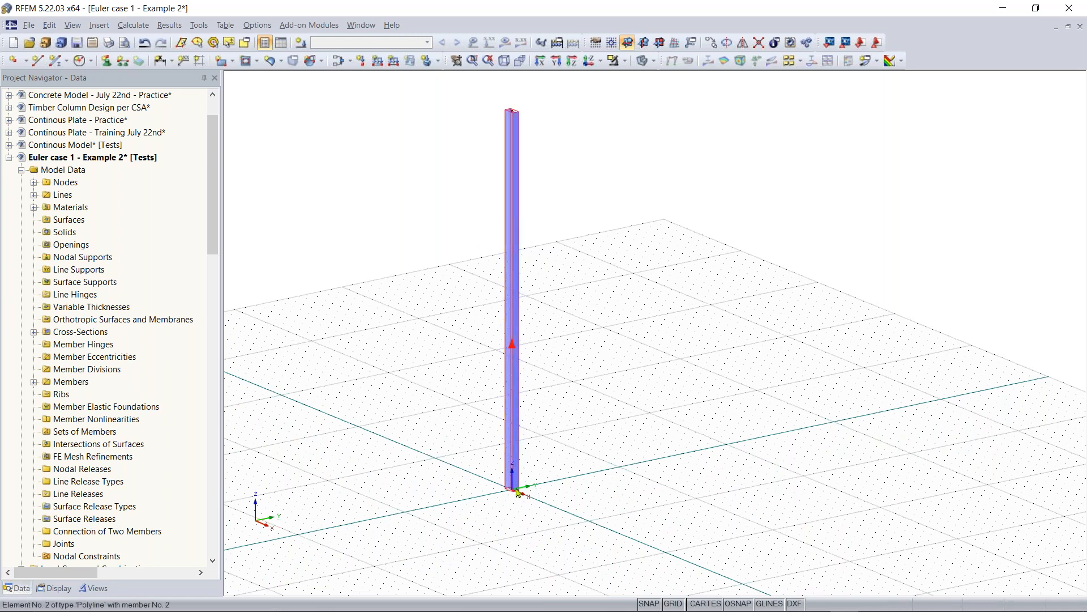
click(510, 377)
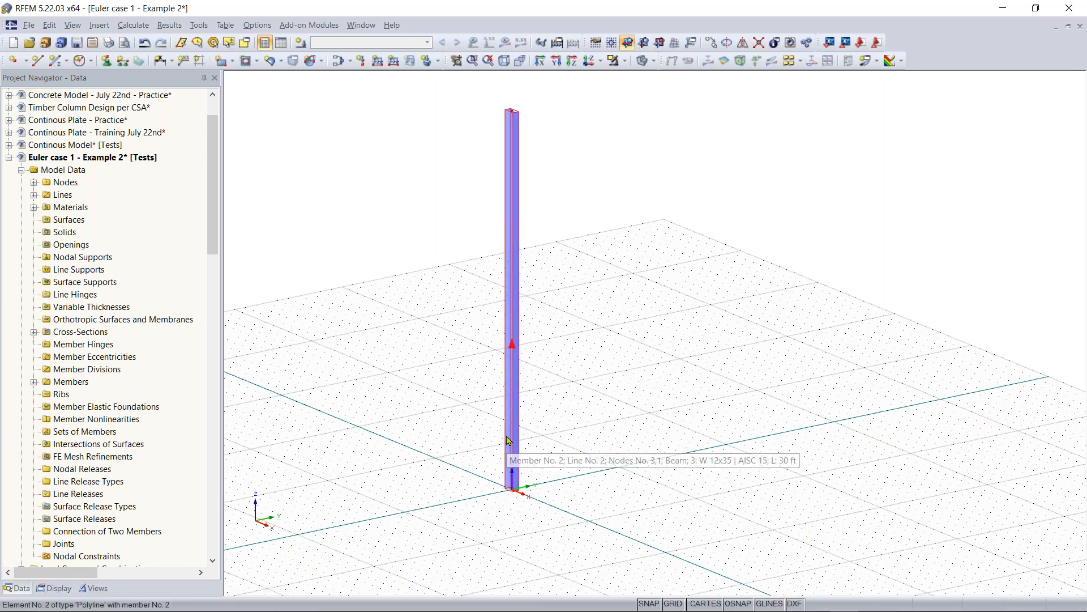
click(391, 304)
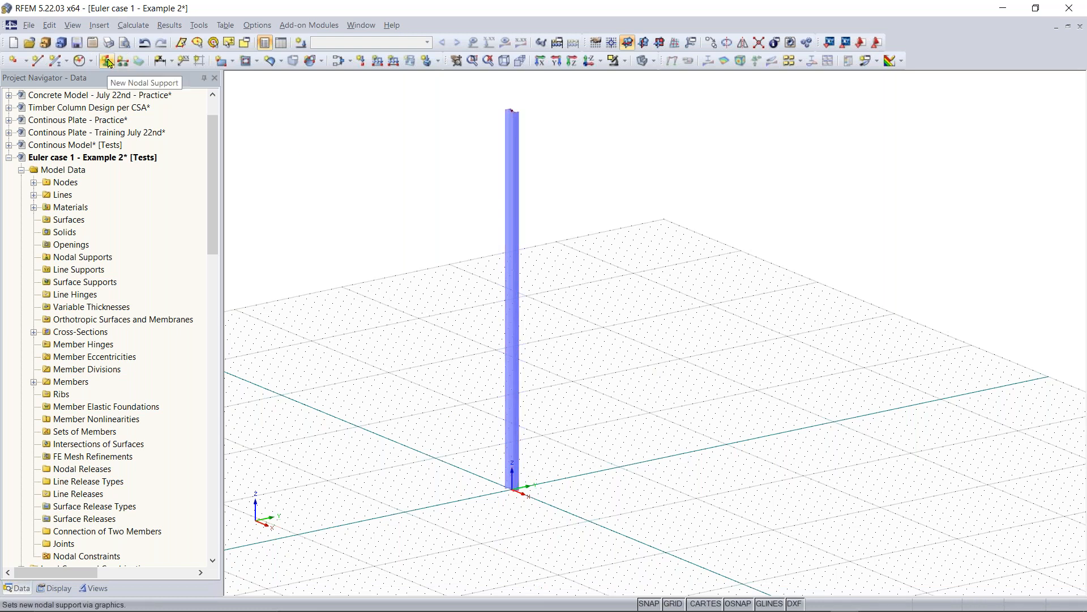
click(107, 61)
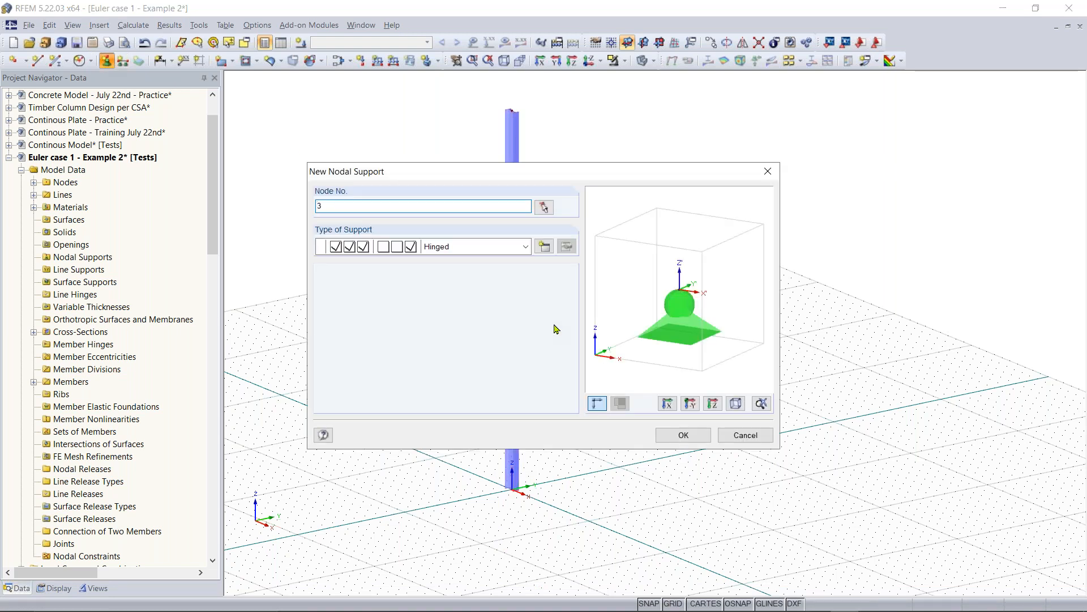
click(526, 248)
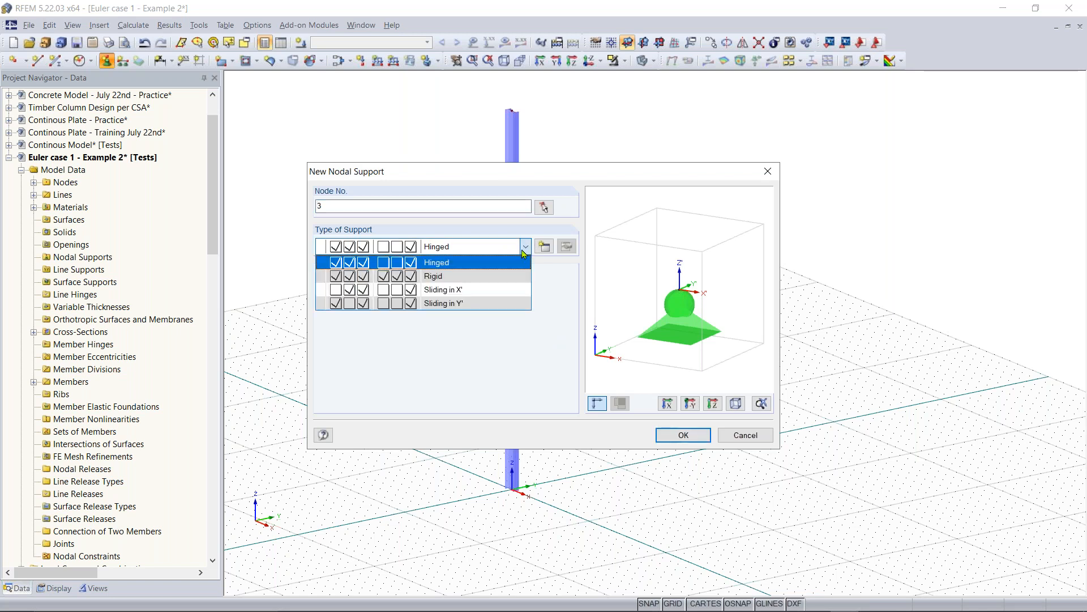
click(488, 277)
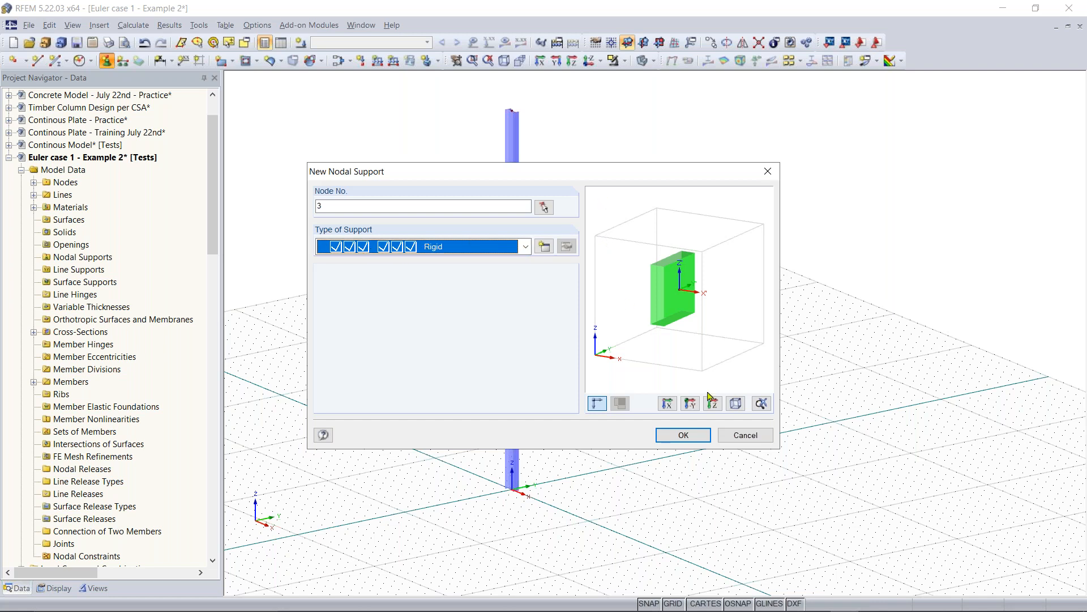
click(692, 435)
scroll(610, 298, down, 1)
middle_drag(610, 299, 606, 320)
scroll(513, 491, up, 1)
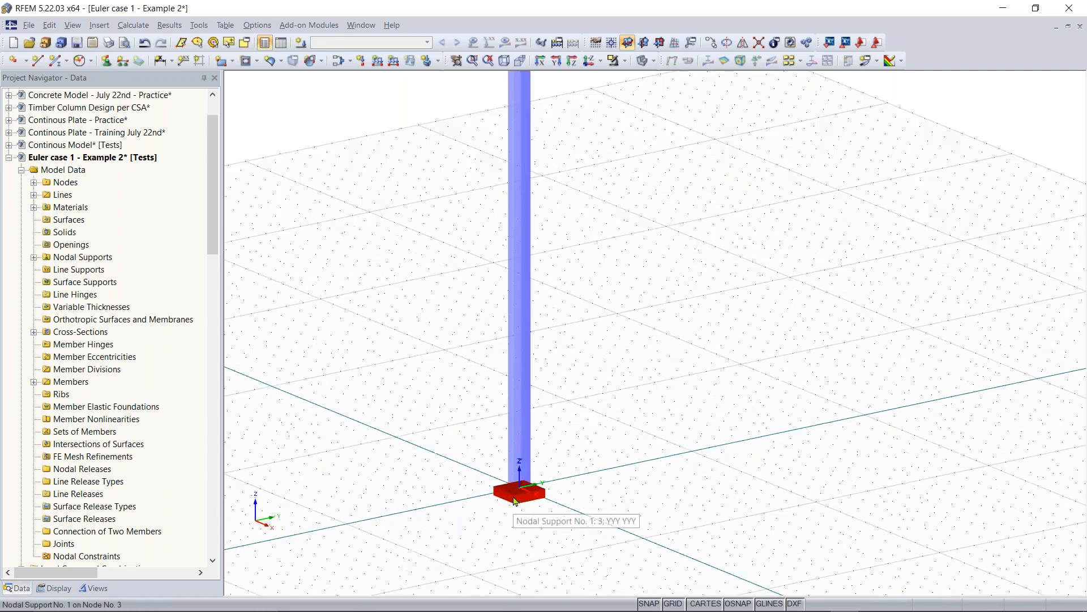
Start a nodal load and describe its load case LC1 as Test with the Dead action category
scroll(573, 432, down, 1)
middle_drag(596, 403, 565, 451)
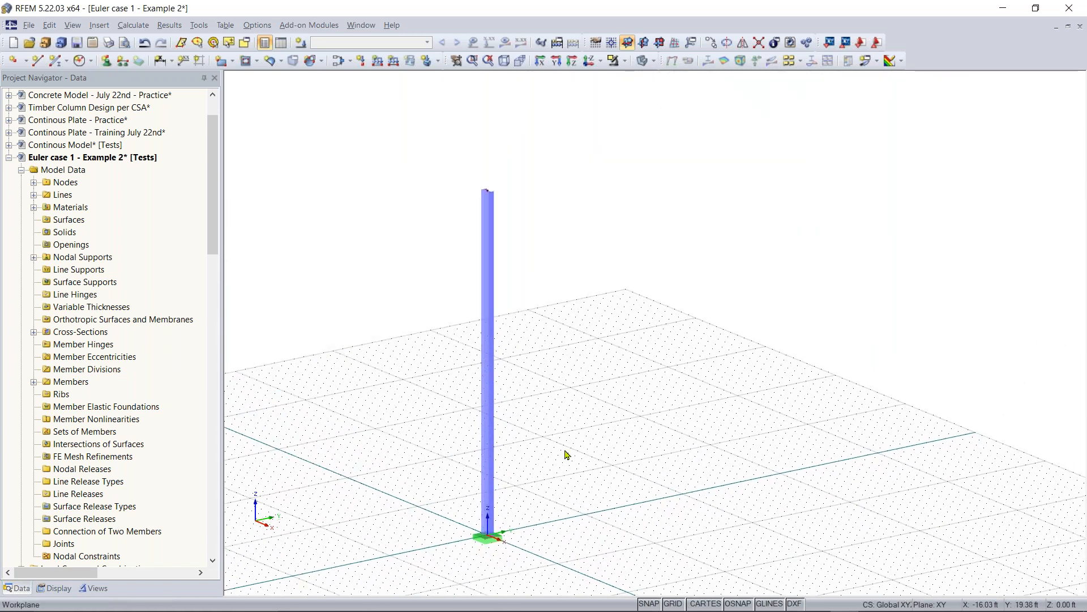
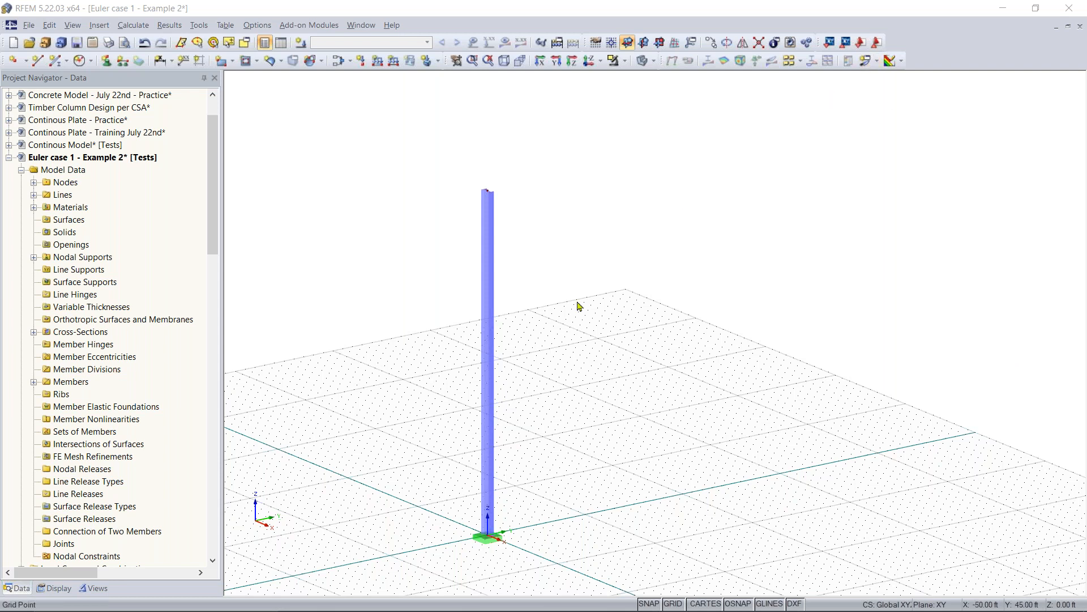
middle_drag(555, 373, 636, 373)
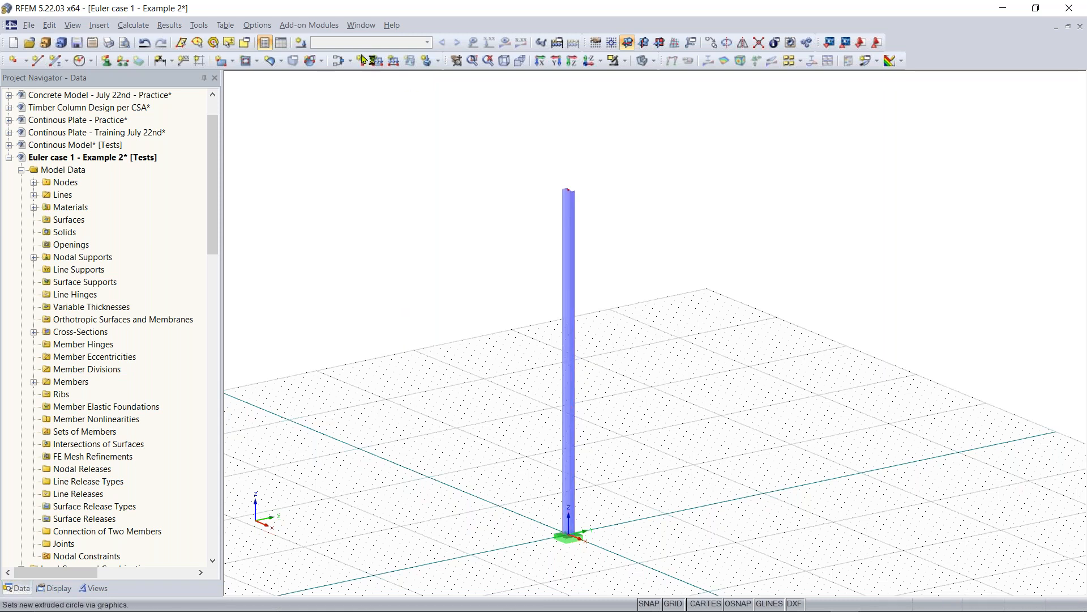
click(1061, 484)
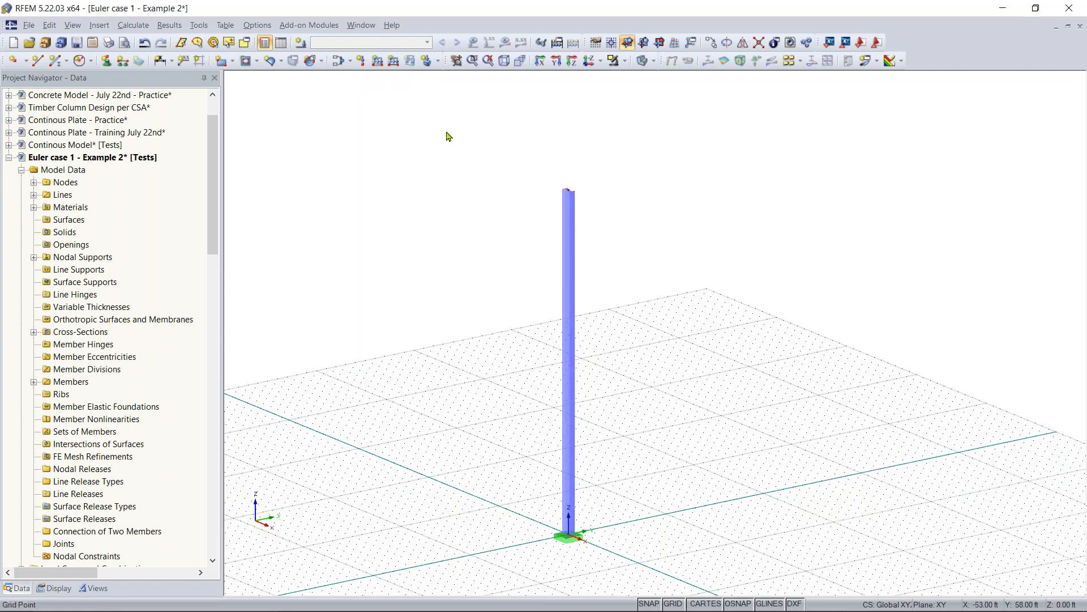
click(360, 66)
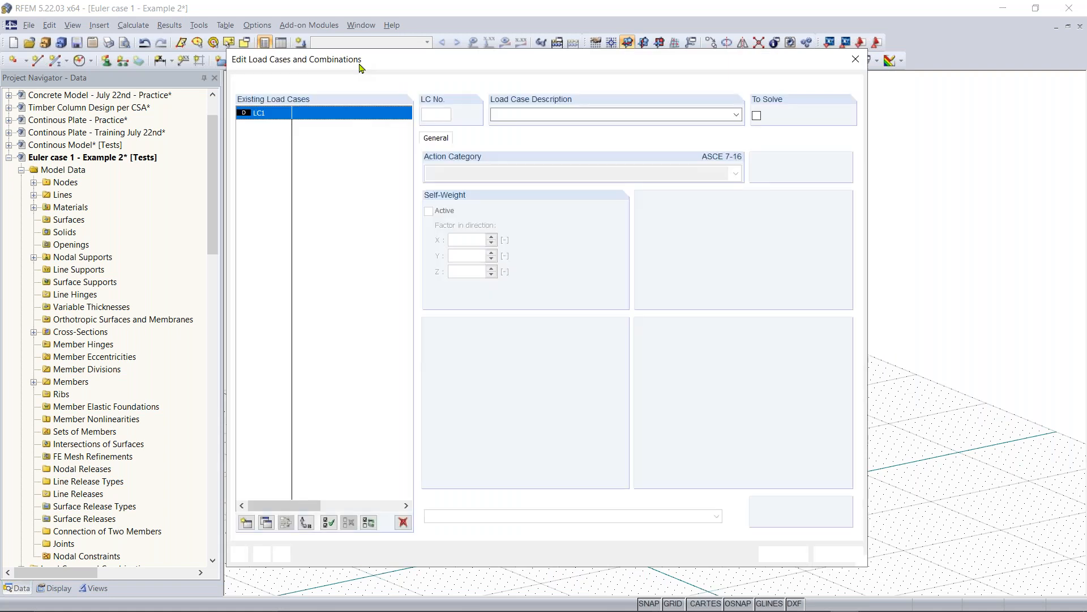
drag(410, 65, 451, 54)
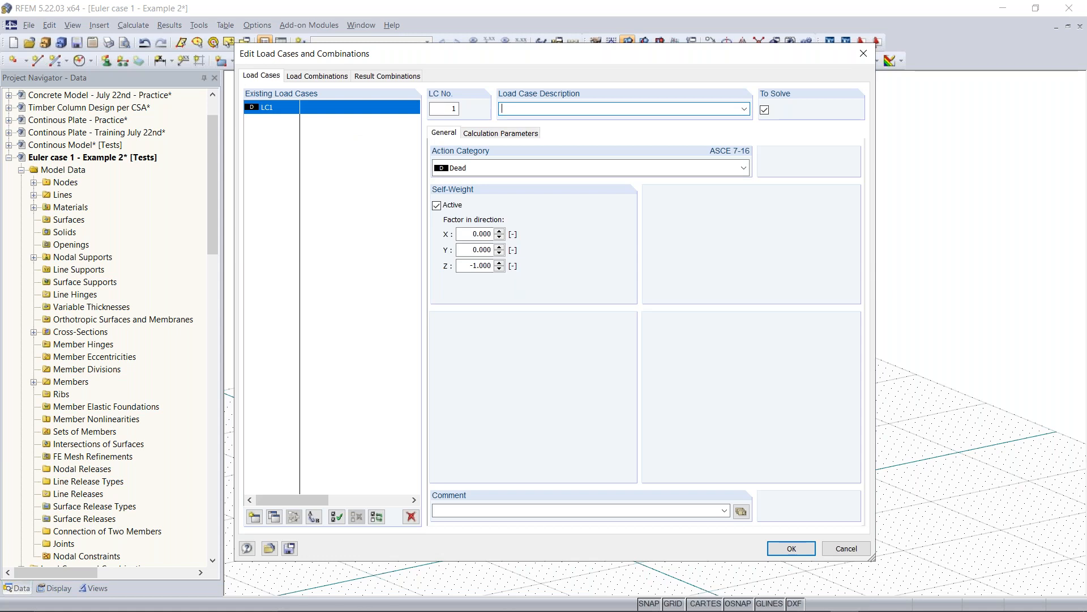
text(est)
click(493, 168)
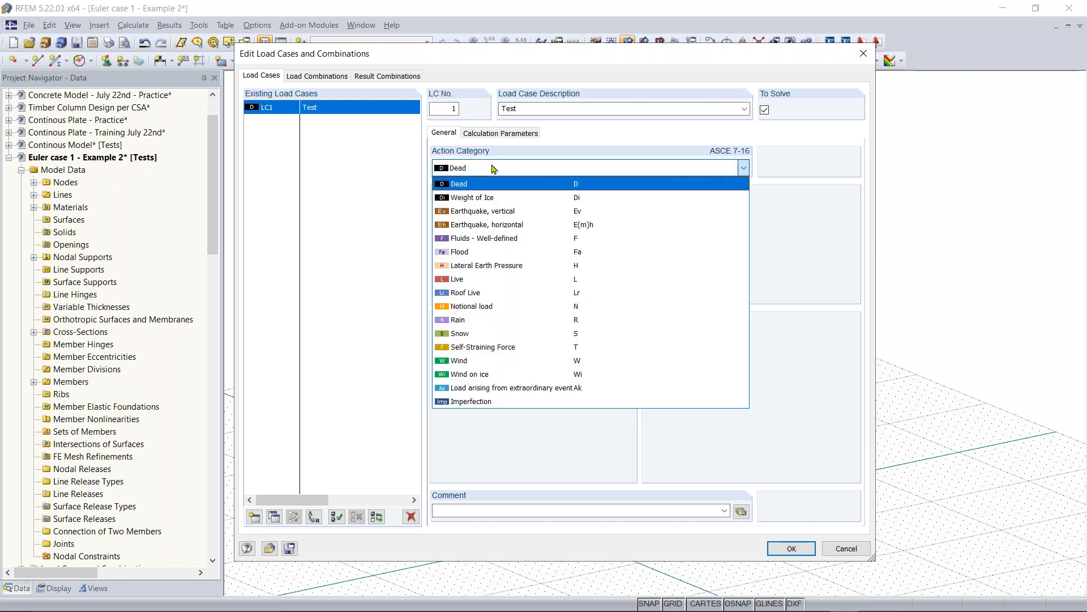
click(492, 171)
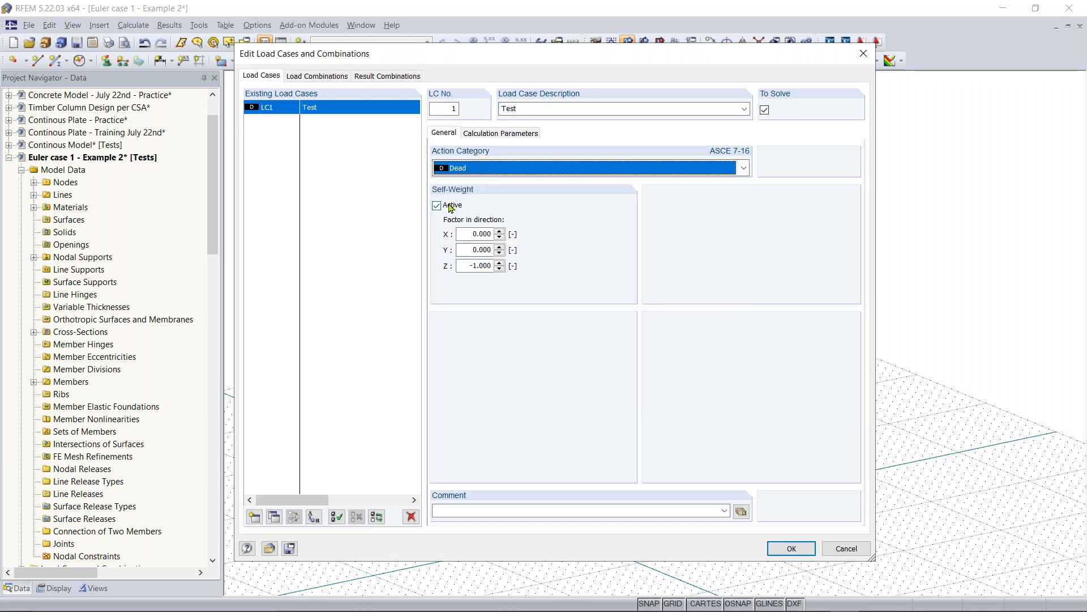
Deactivate self-weight for load case LC1 and extend its description to "Test - SW OFF"
click(449, 207)
click(548, 109)
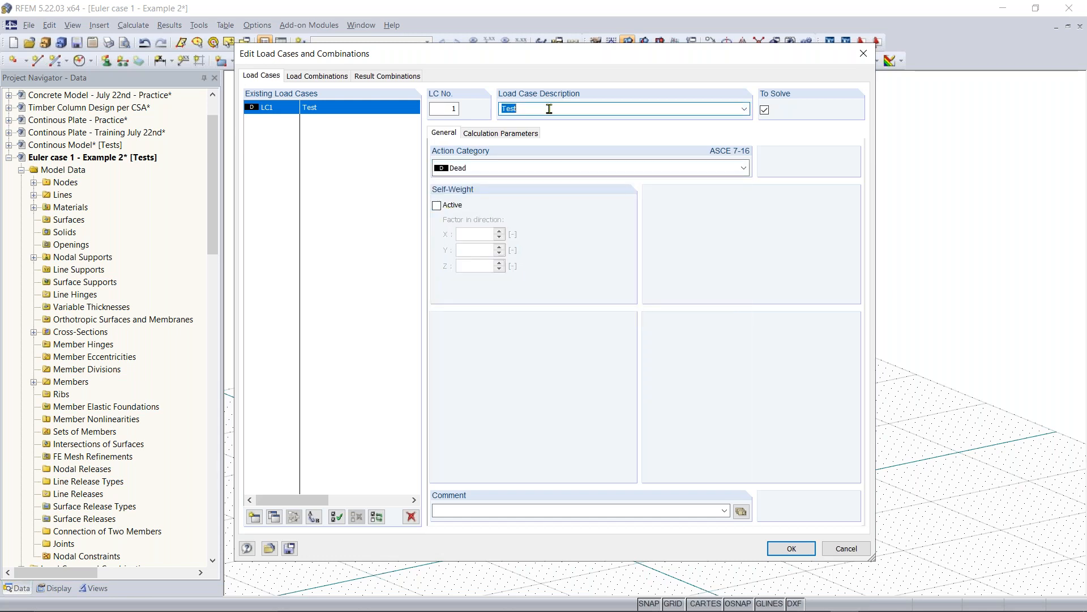
click(549, 109)
text(- SW oFF)
key(BackSpace)
key(BackSpace)
key(BackSpace)
text(OFF)
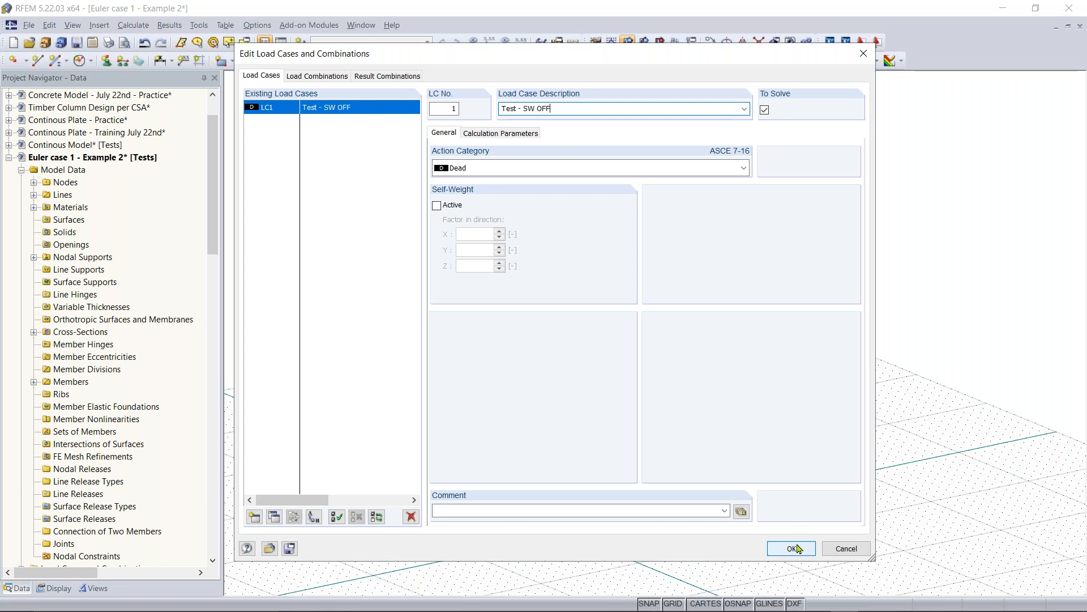
click(797, 549)
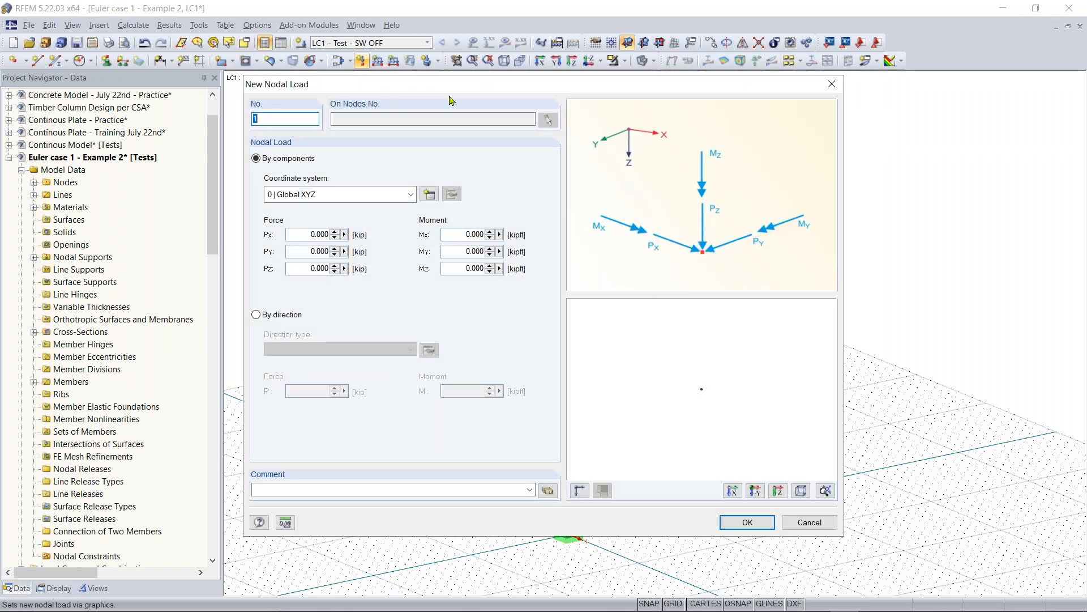
Define the new nodal load by components with PZ of -5 kip and PX of 2 kip
drag(448, 88, 496, 115)
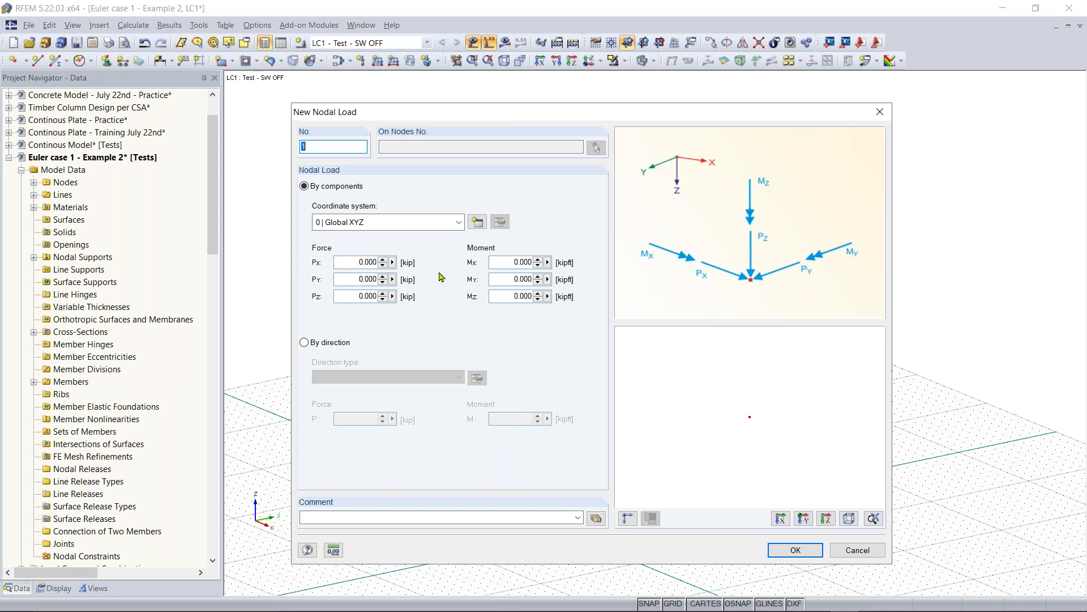
click(349, 296)
text(-5)
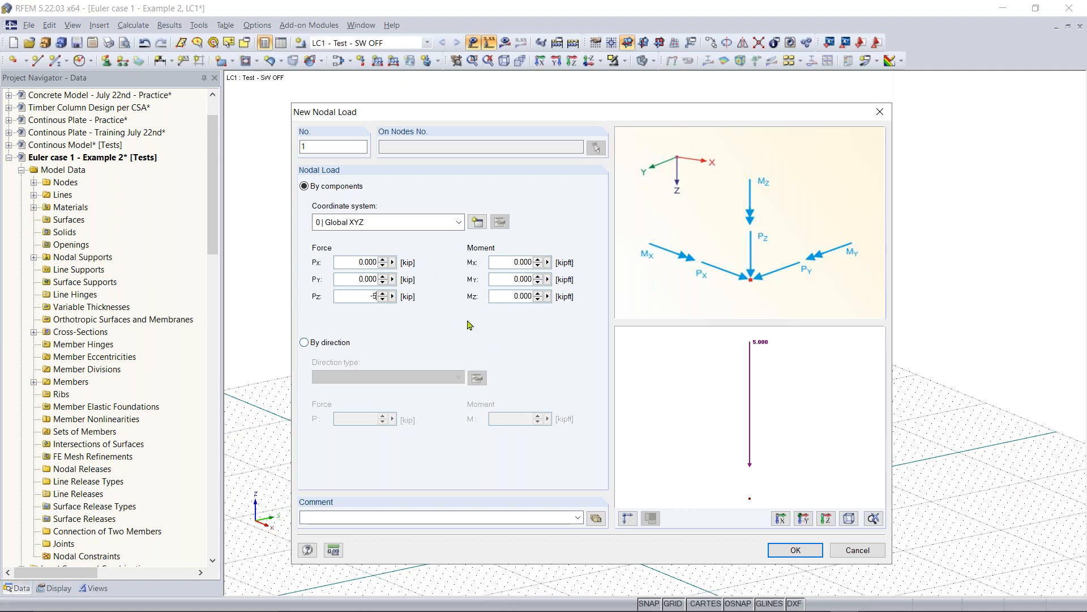
click(350, 261)
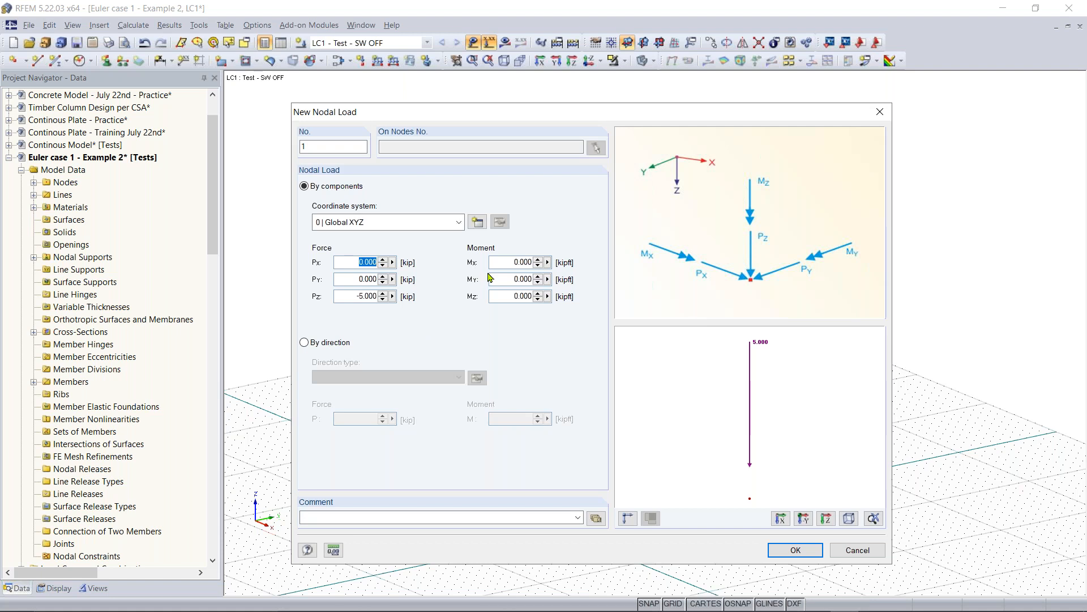
text(2)
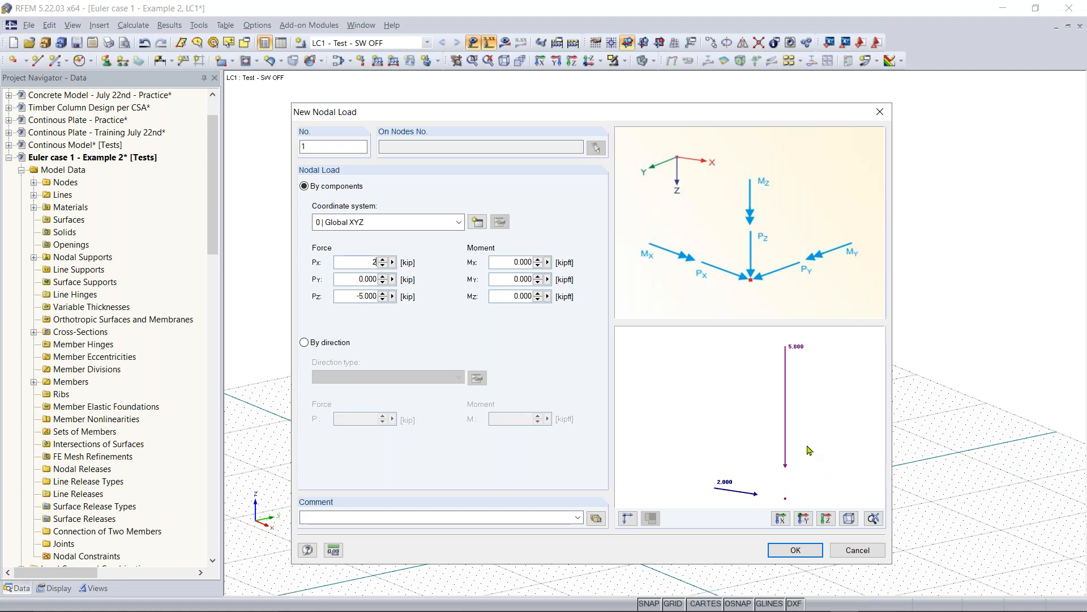
middle_drag(784, 436, 758, 431)
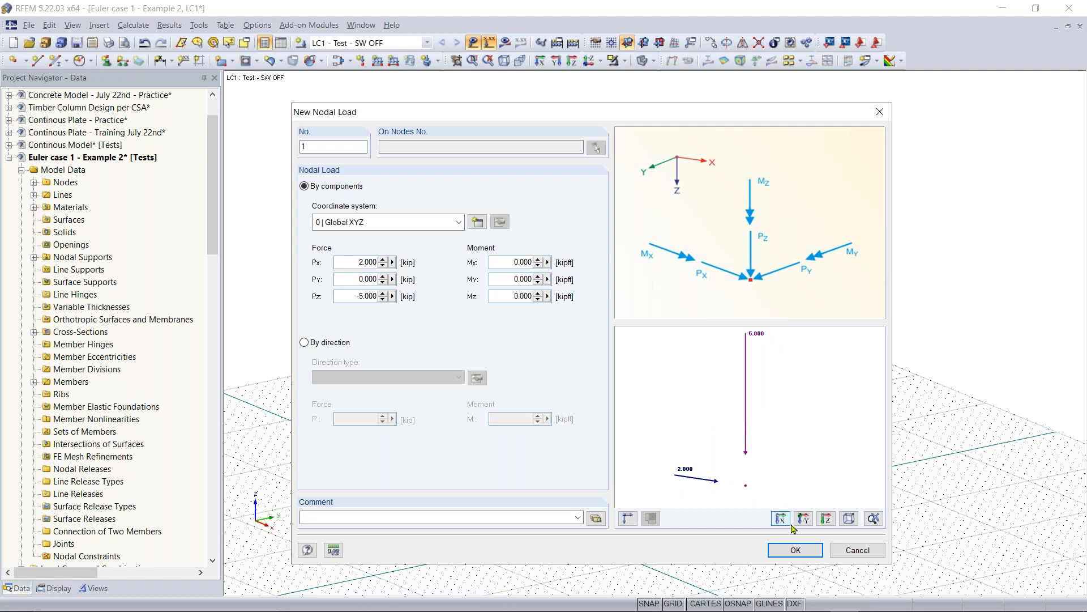
click(795, 550)
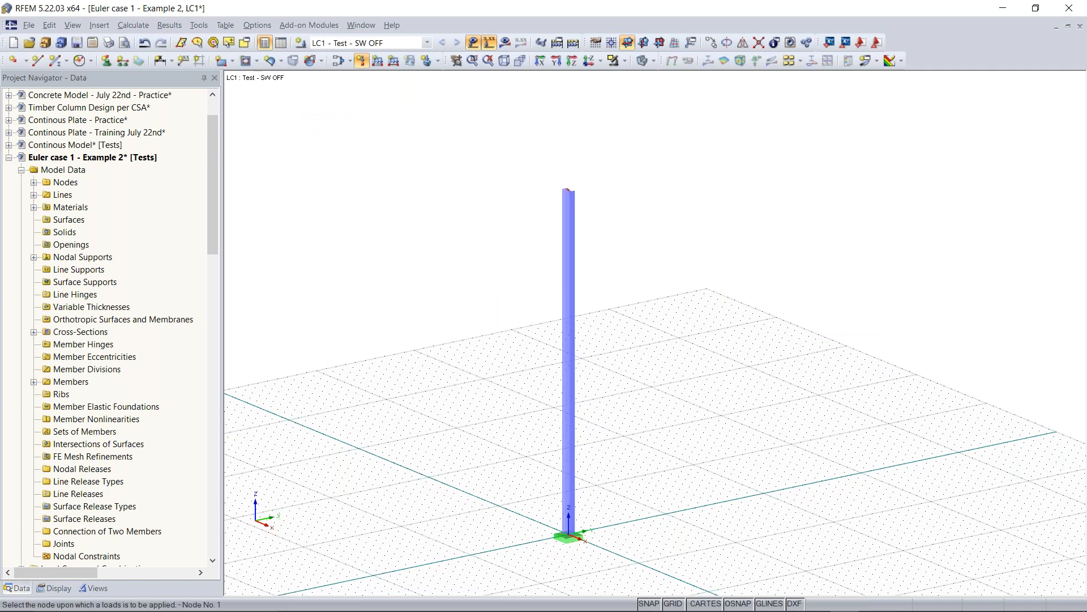
Apply the defined nodal load to the node at the top of the column and end load placement
click(566, 189)
key(Escape)
mouse_move(600, 211)
middle_down()
mouse_move(627, 226)
mouse_move(893, 196)
mouse_move(619, 211)
middle_up()
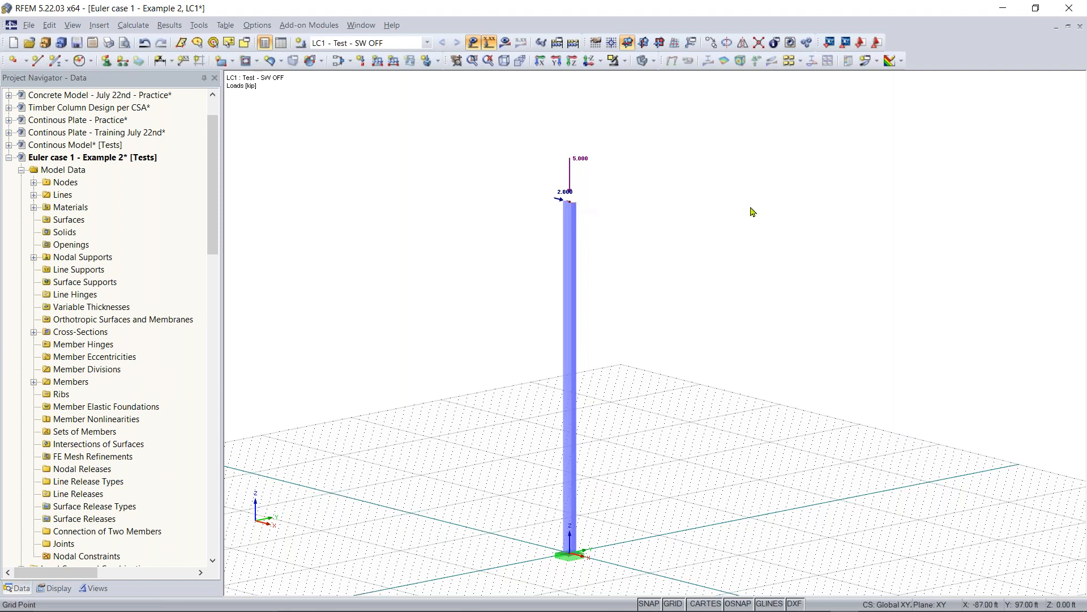
mouse_move(529, 231)
ctrl+middle_down()
mouse_move(627, 235)
mouse_move(526, 235)
ctrl+middle_up()
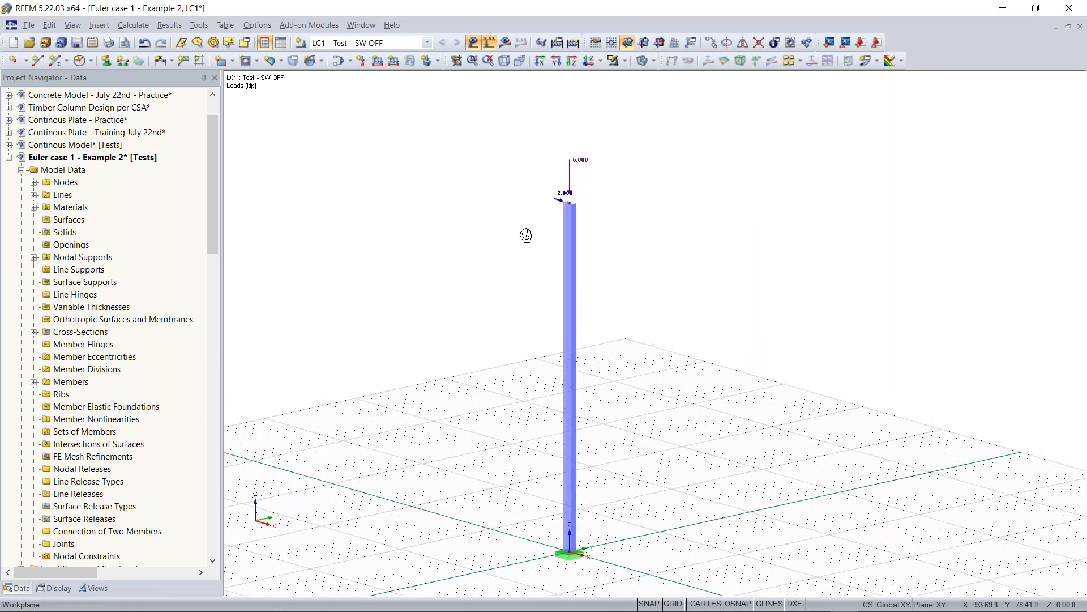
right_click(526, 235)
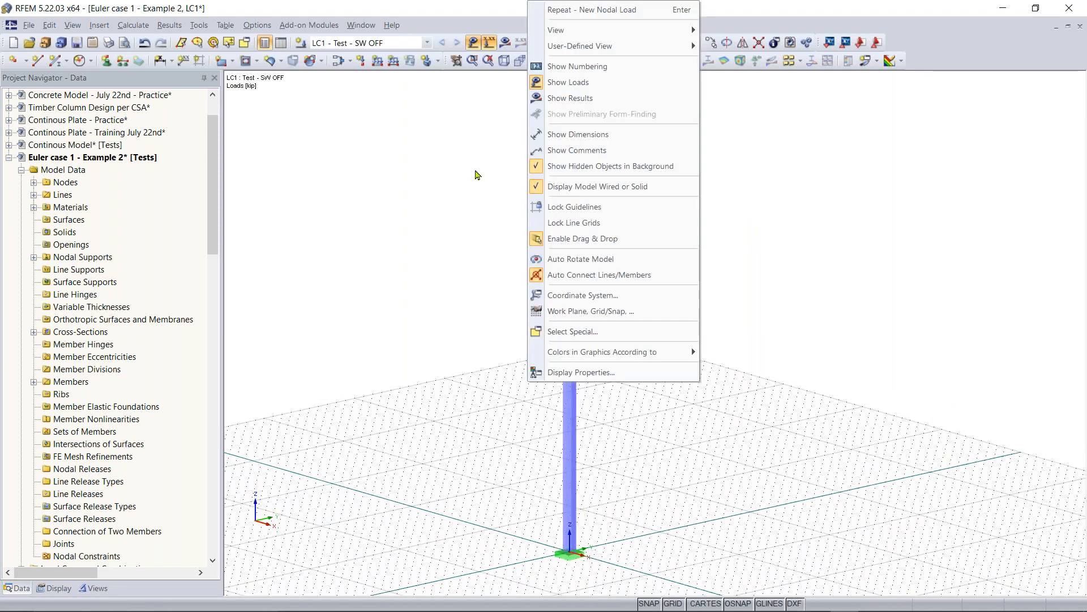
click(509, 163)
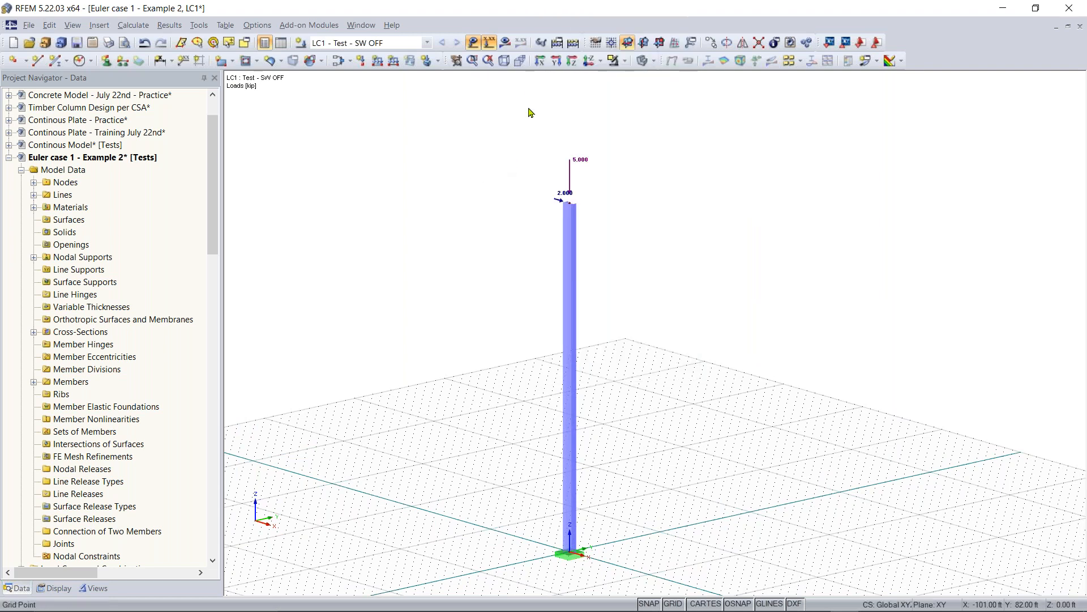
Calculate load case LC1 and display the column's global deformation u viewed in the Y-direction
click(573, 42)
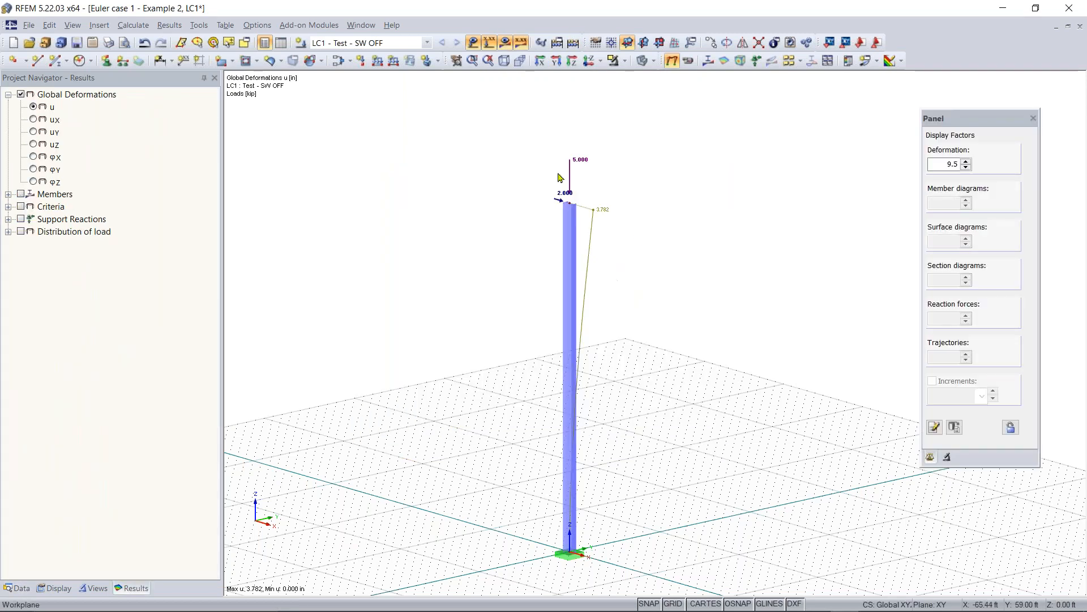
click(542, 61)
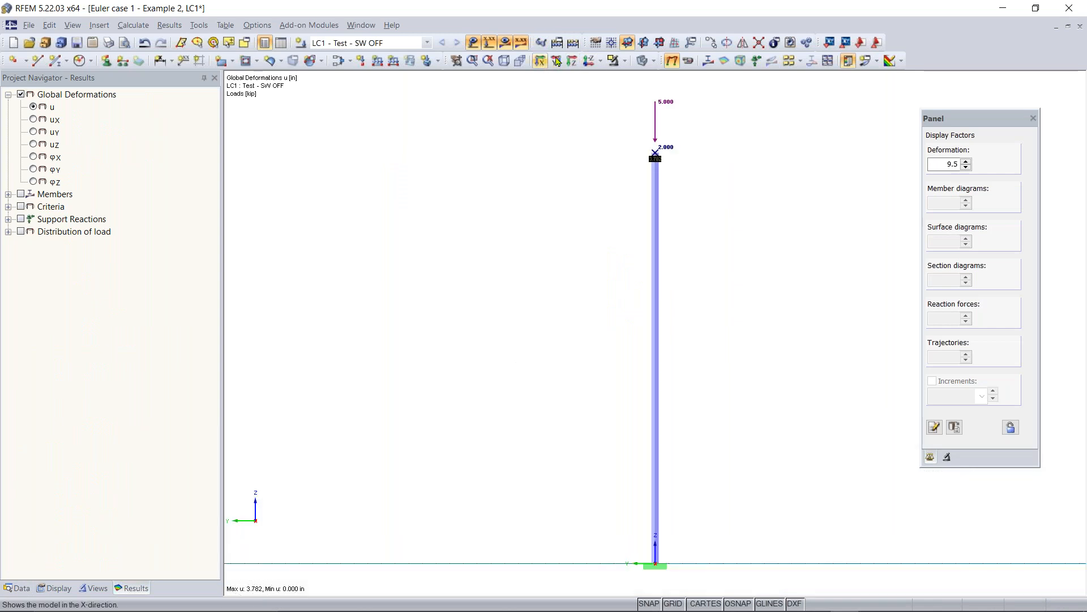
click(556, 61)
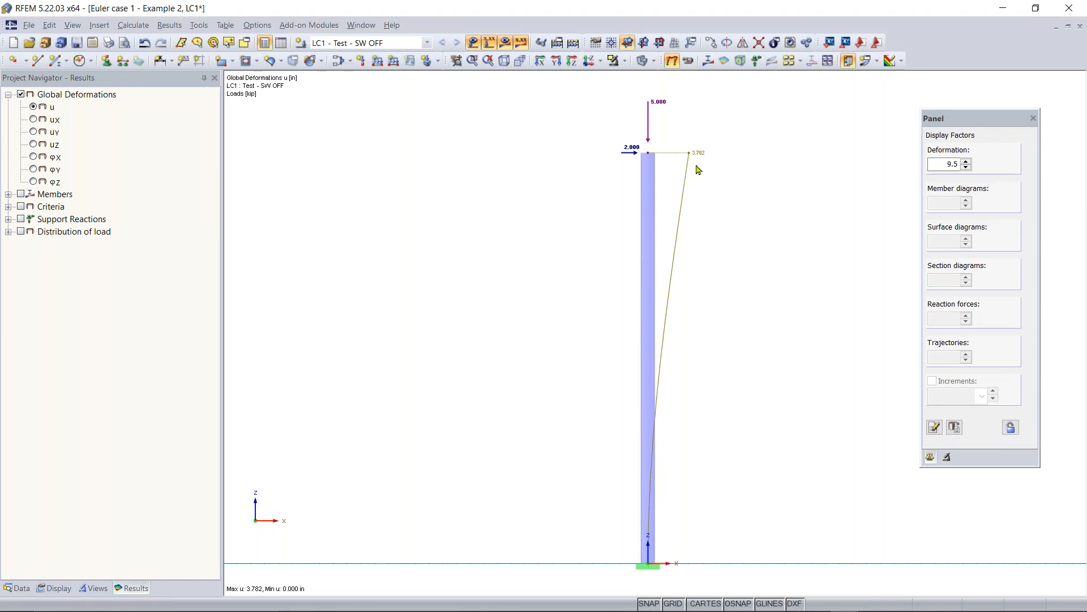
scroll(700, 161, up, 1)
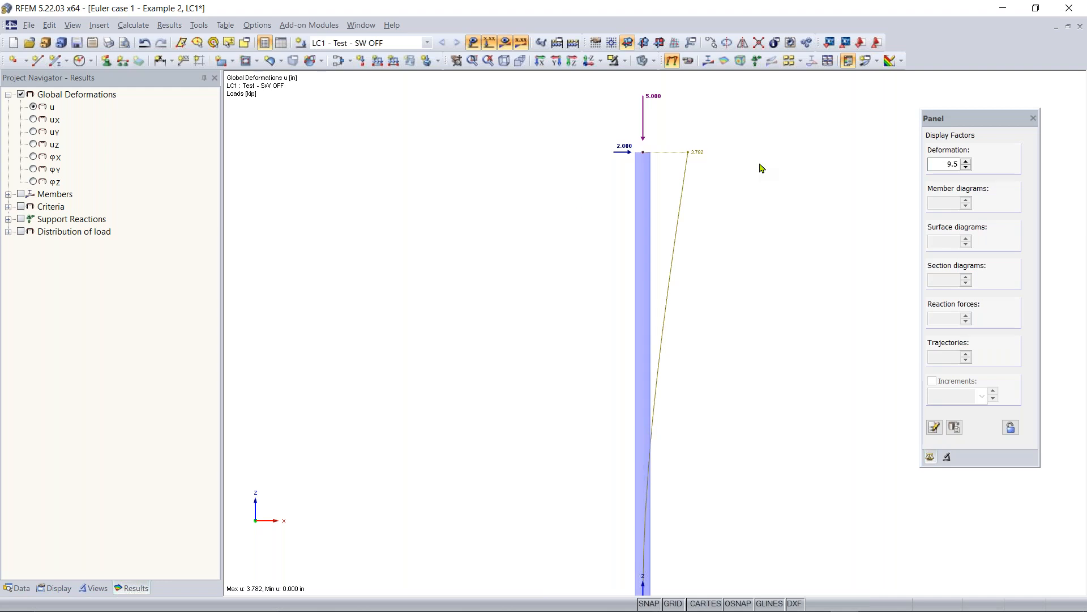
Examine the column's internal force diagrams My, Vy and Vz, and return to the global deformations
click(21, 193)
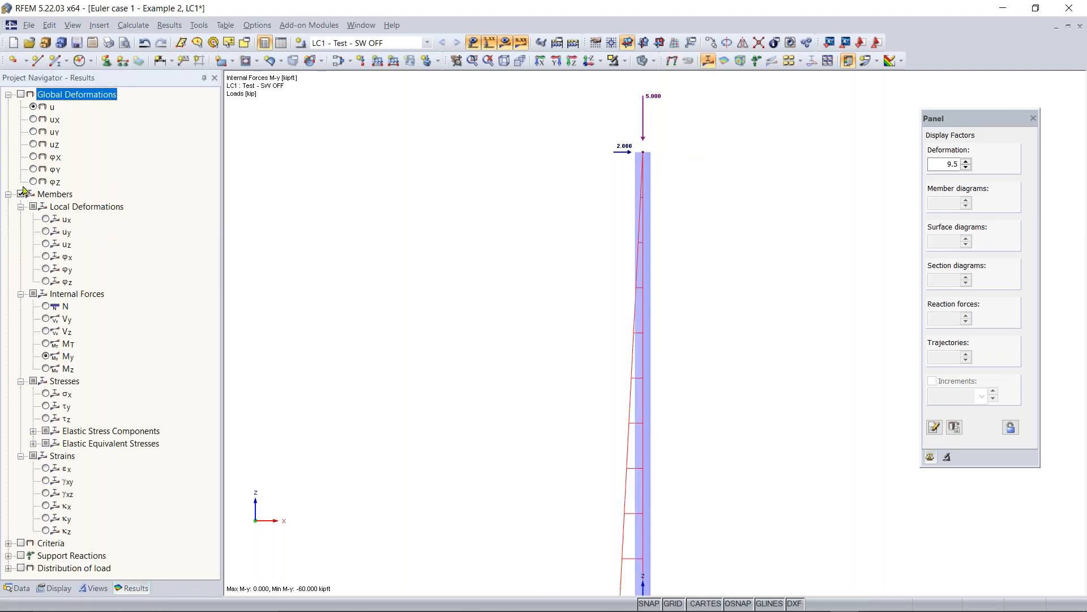
scroll(528, 347, down, 2)
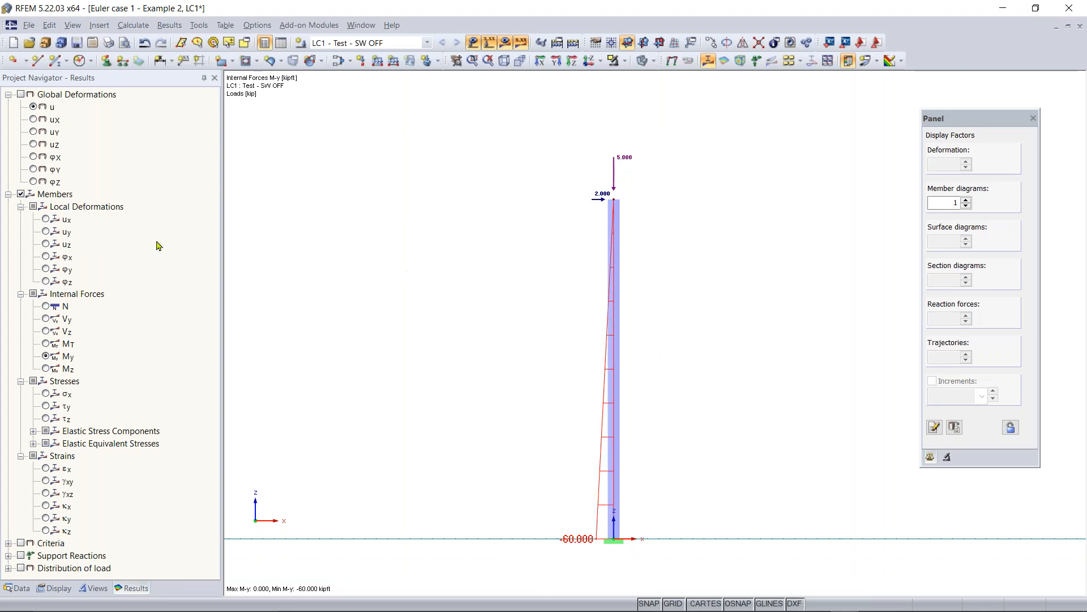
click(49, 319)
click(48, 332)
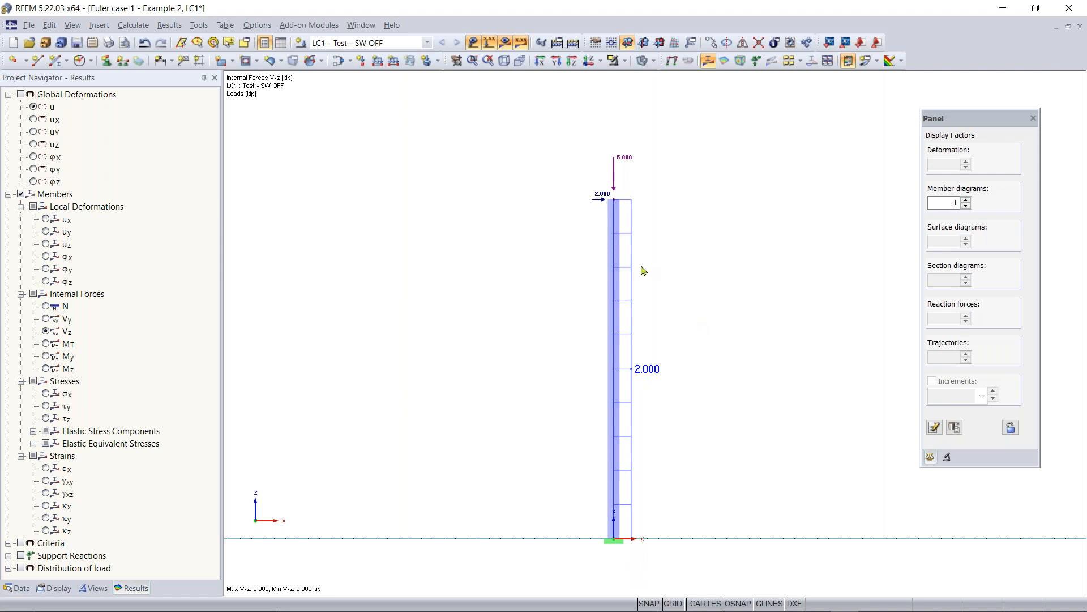
click(21, 94)
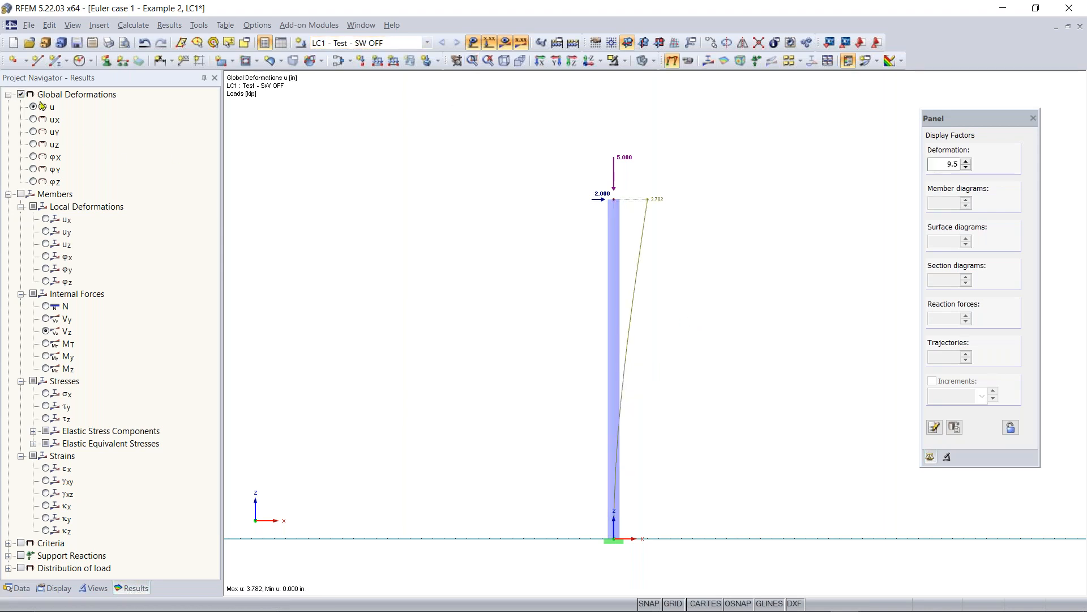
click(349, 64)
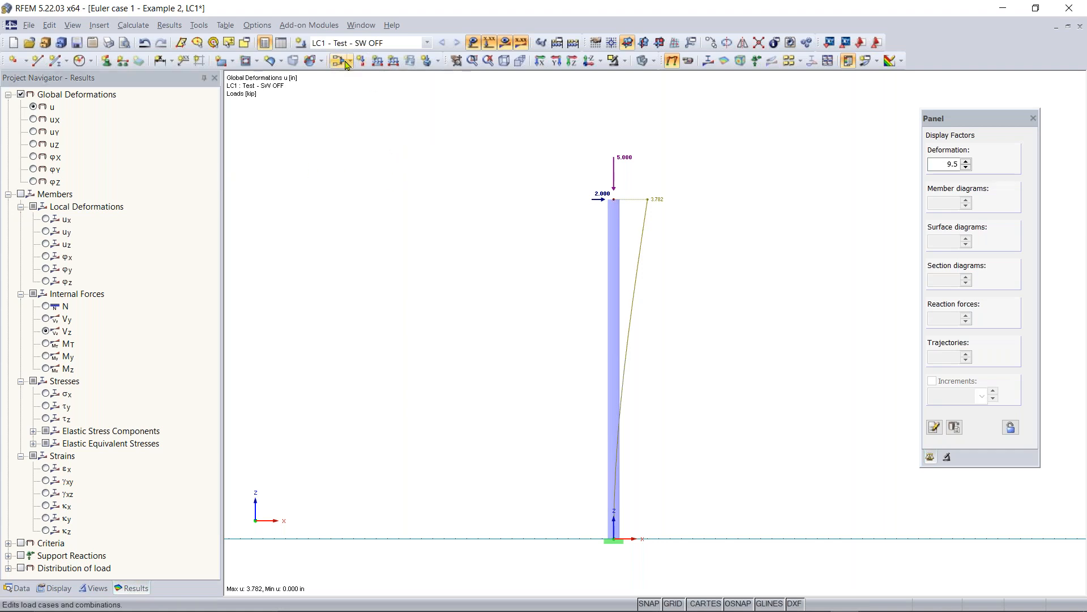
click(349, 61)
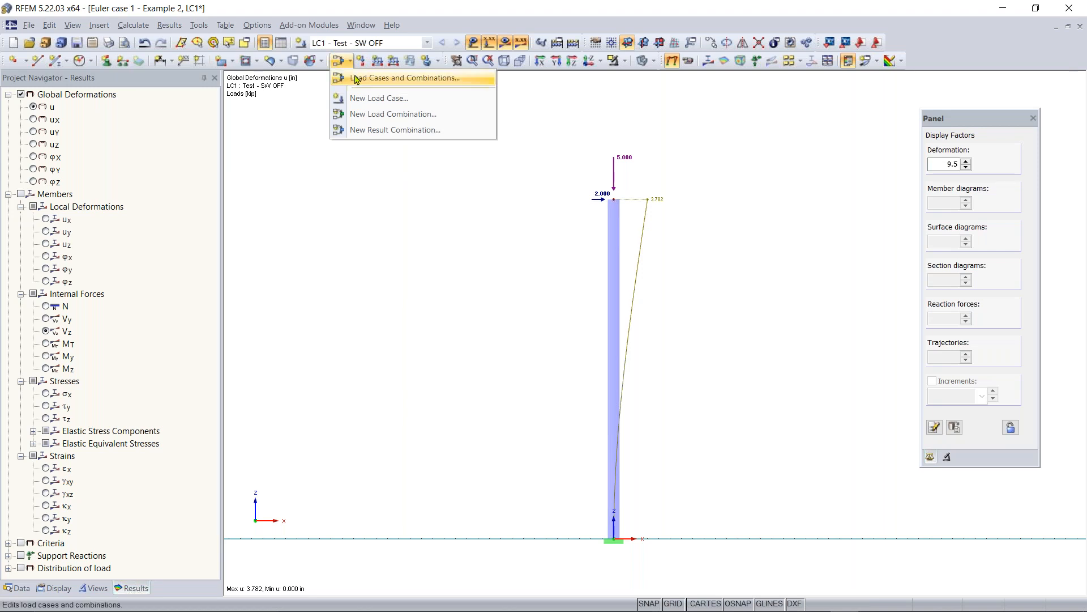
click(355, 79)
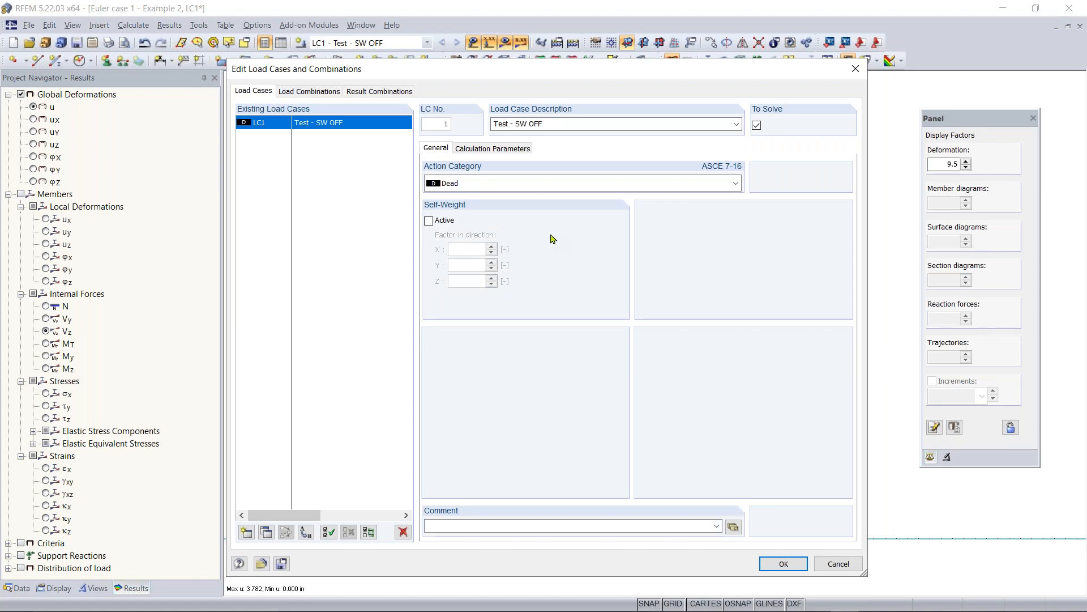
click(315, 94)
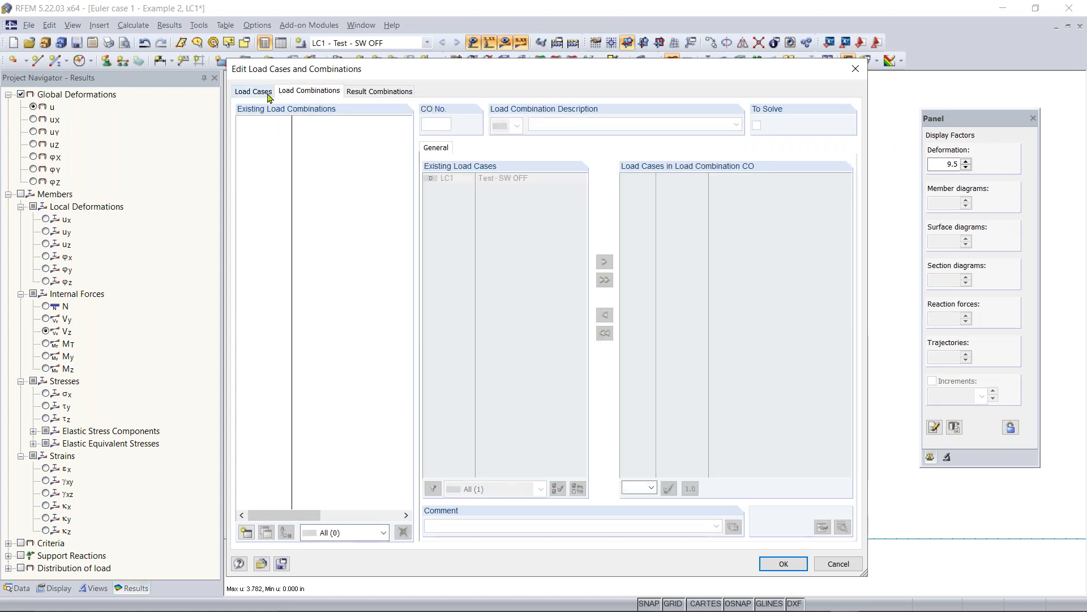
click(268, 92)
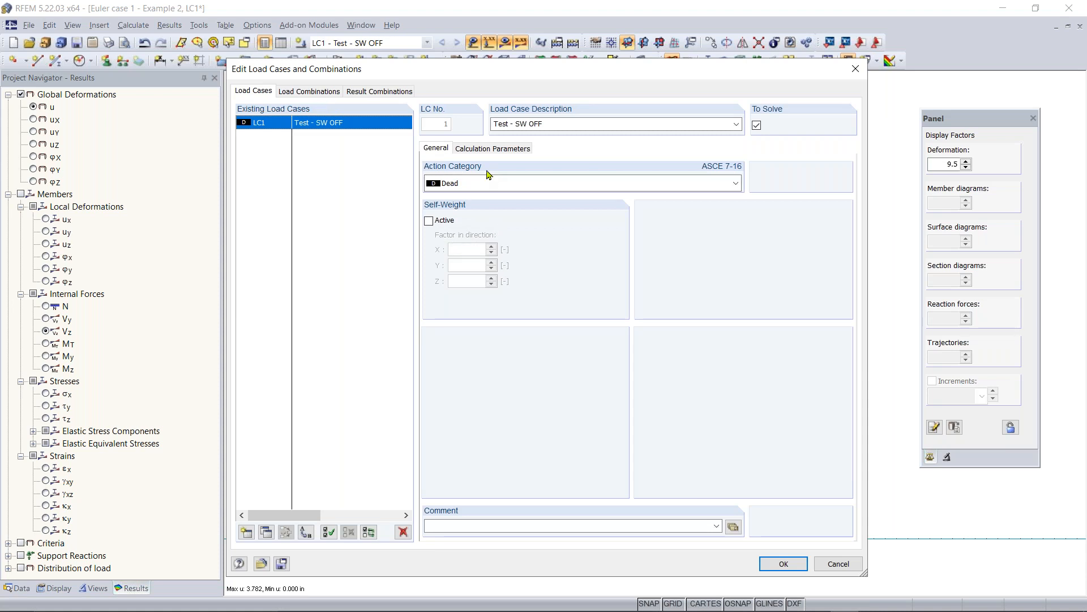
click(478, 152)
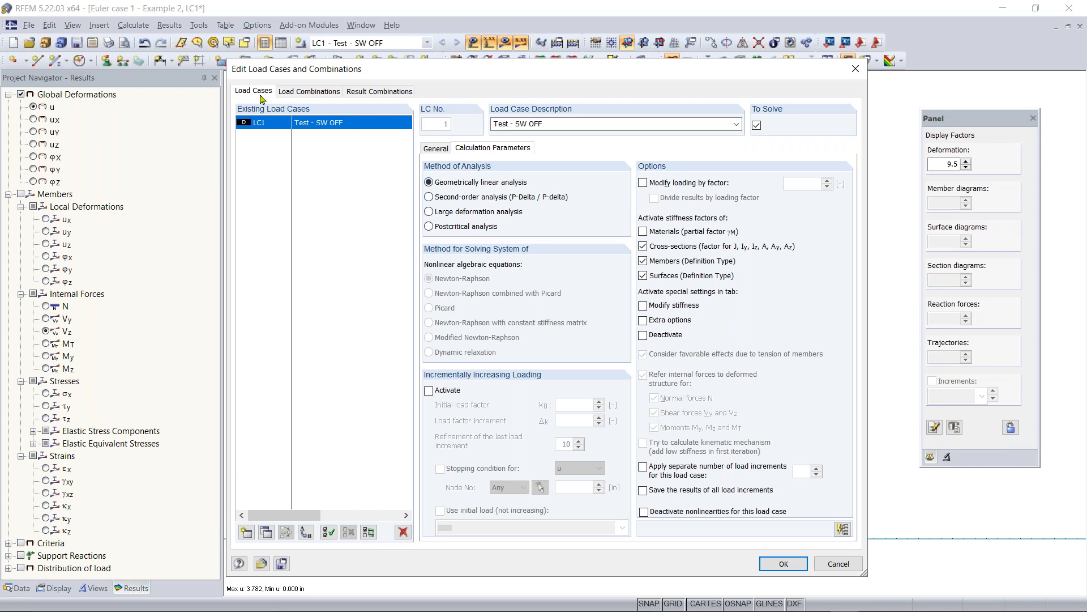
click(441, 200)
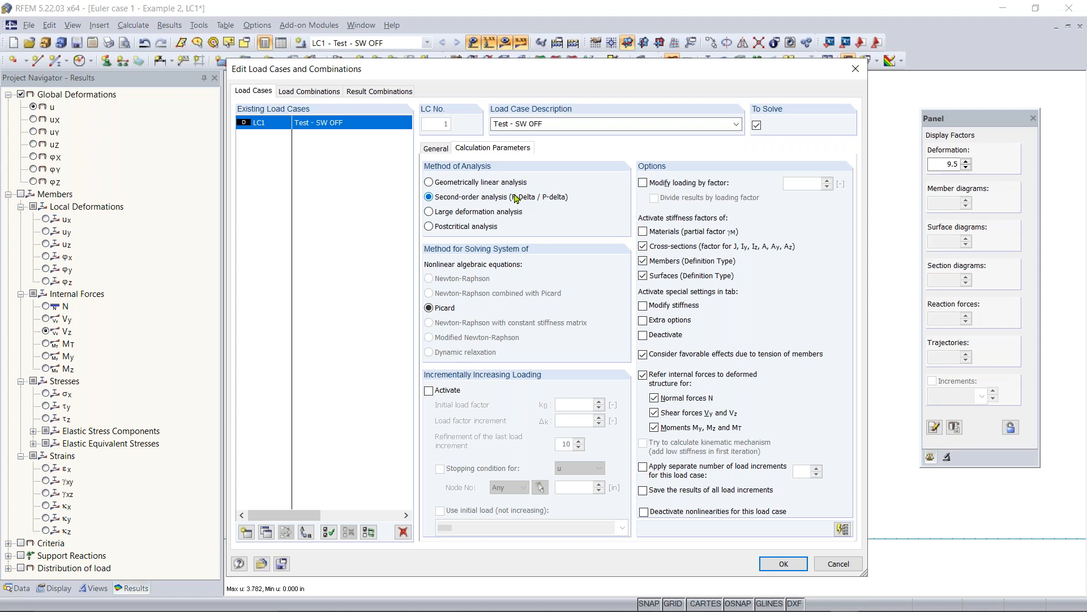
click(822, 565)
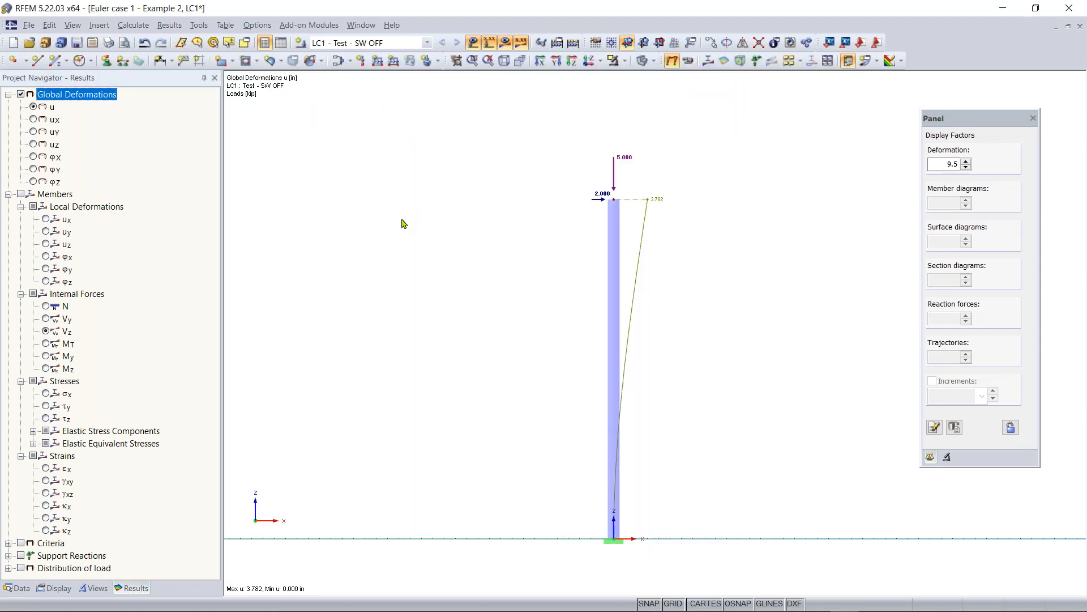
Examine the member's My and Mz moment diagrams, leaving My displayed in a rotated 3D view
click(21, 194)
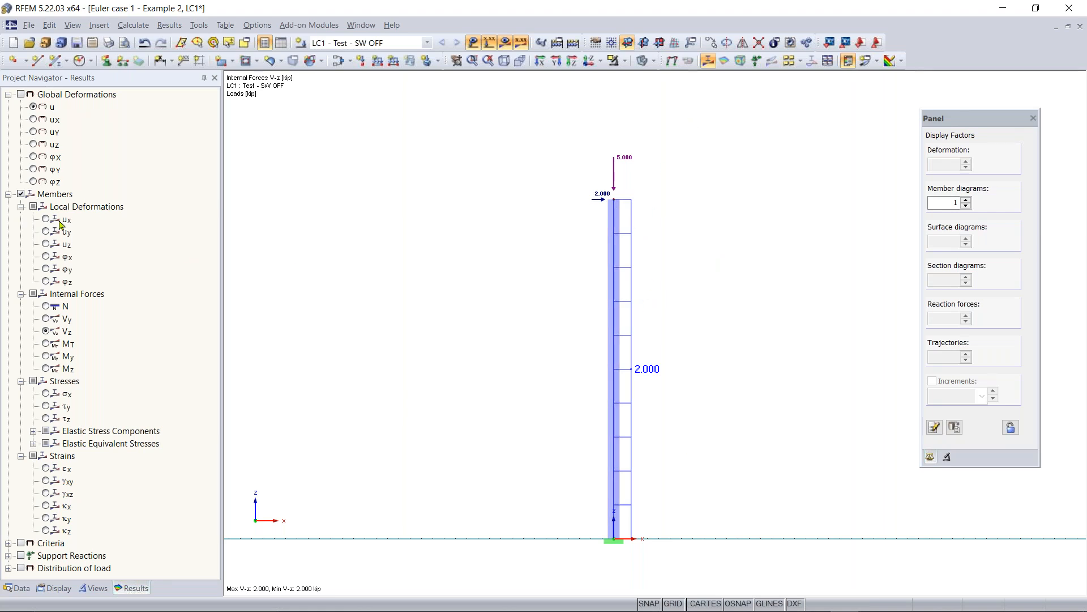
click(46, 356)
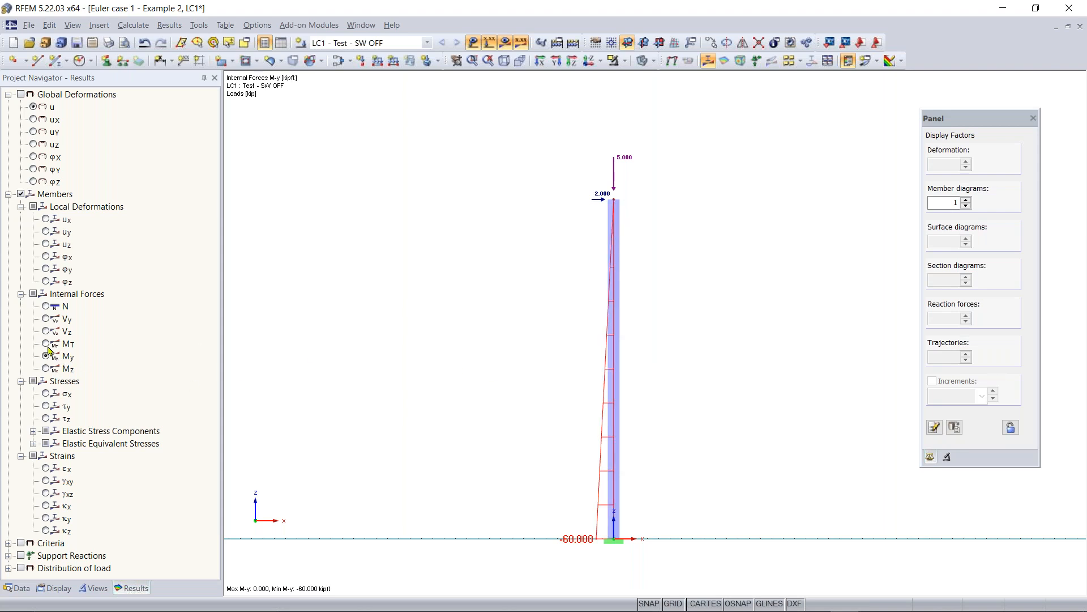
click(46, 368)
click(47, 357)
ctrl+middle_drag(704, 417, 769, 484)
scroll(586, 530, up, 3)
scroll(586, 530, down, 4)
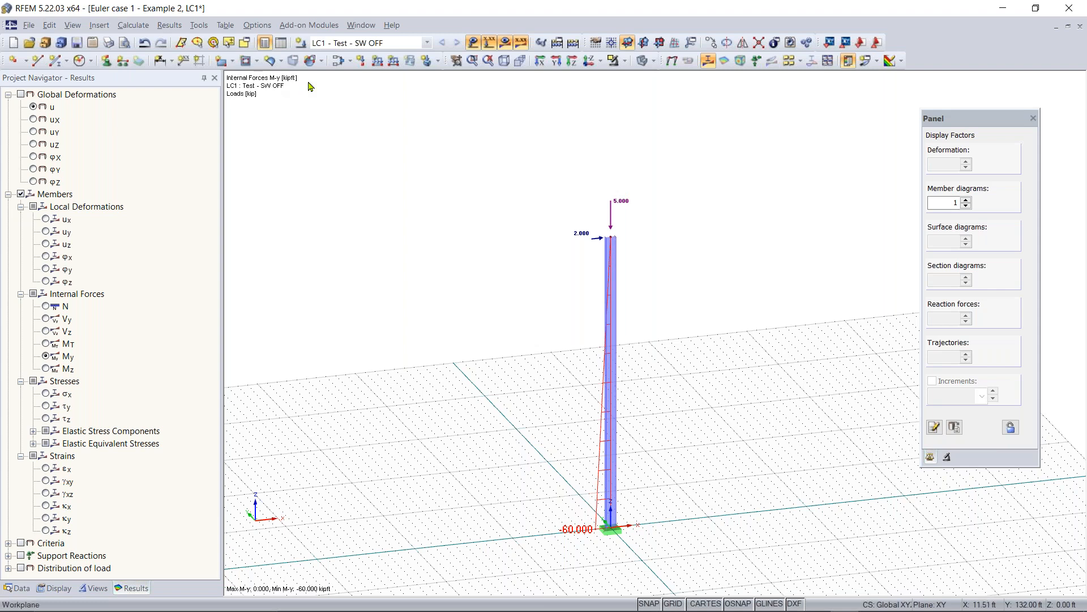
Set LC1's method of analysis to Second-order analysis (P-Delta / P-delta) and recalculate its results
click(341, 63)
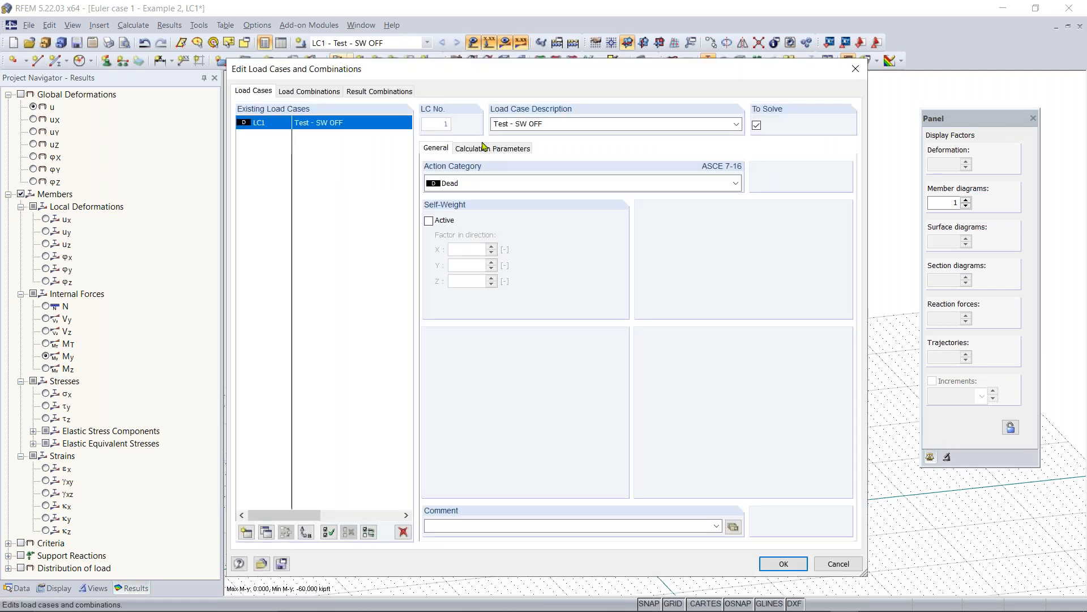
click(485, 147)
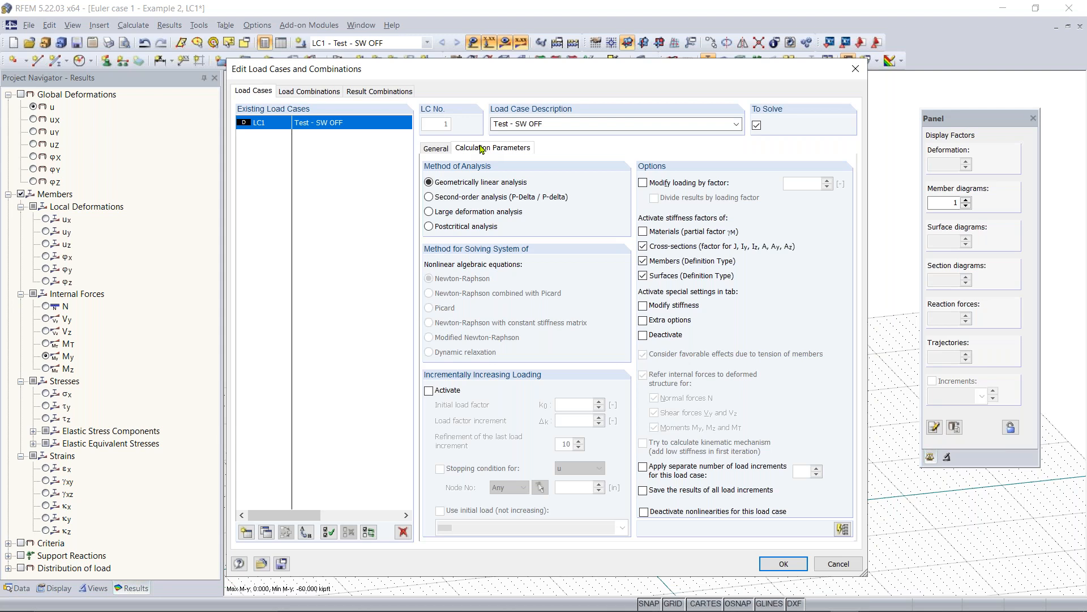
click(469, 197)
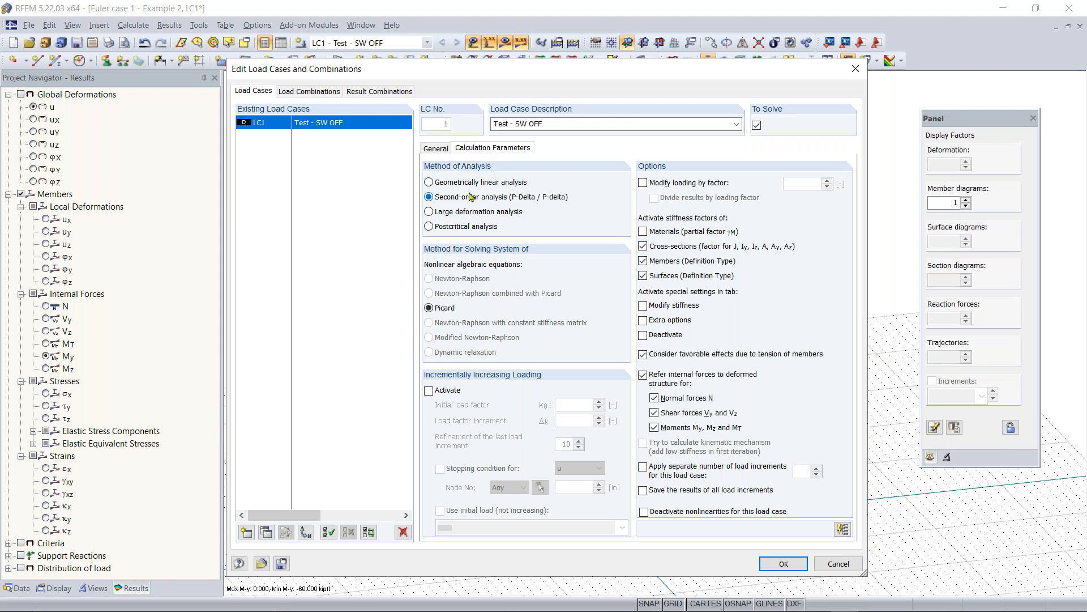
click(783, 563)
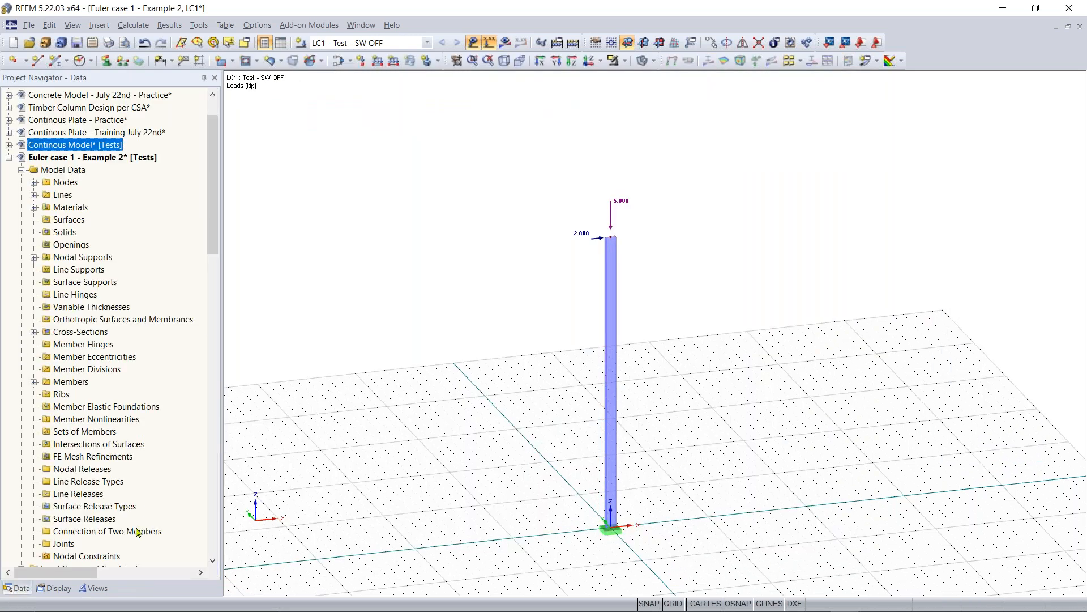
click(504, 43)
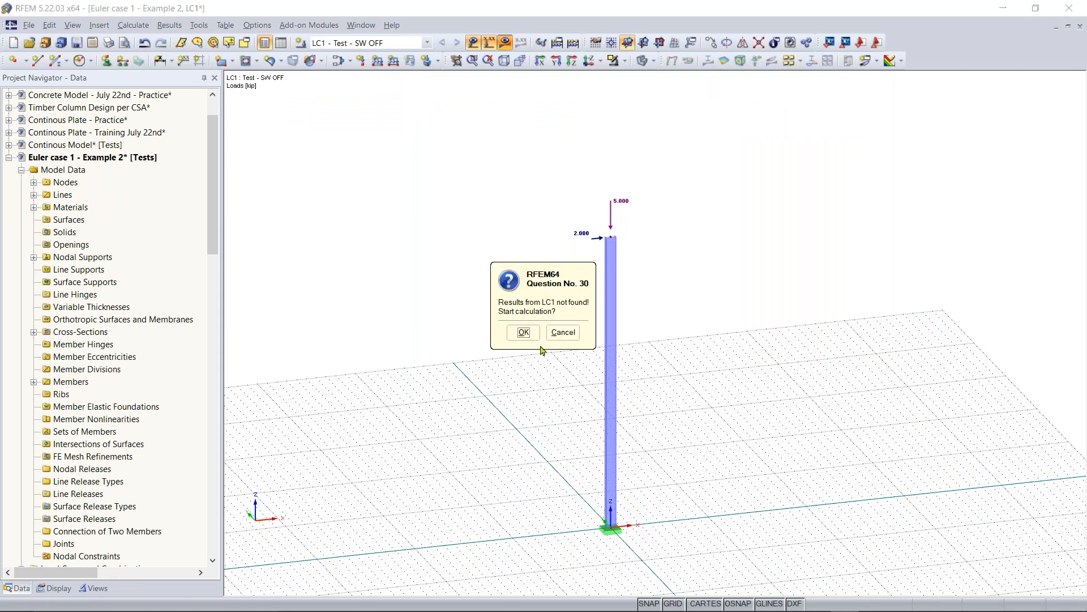
click(525, 333)
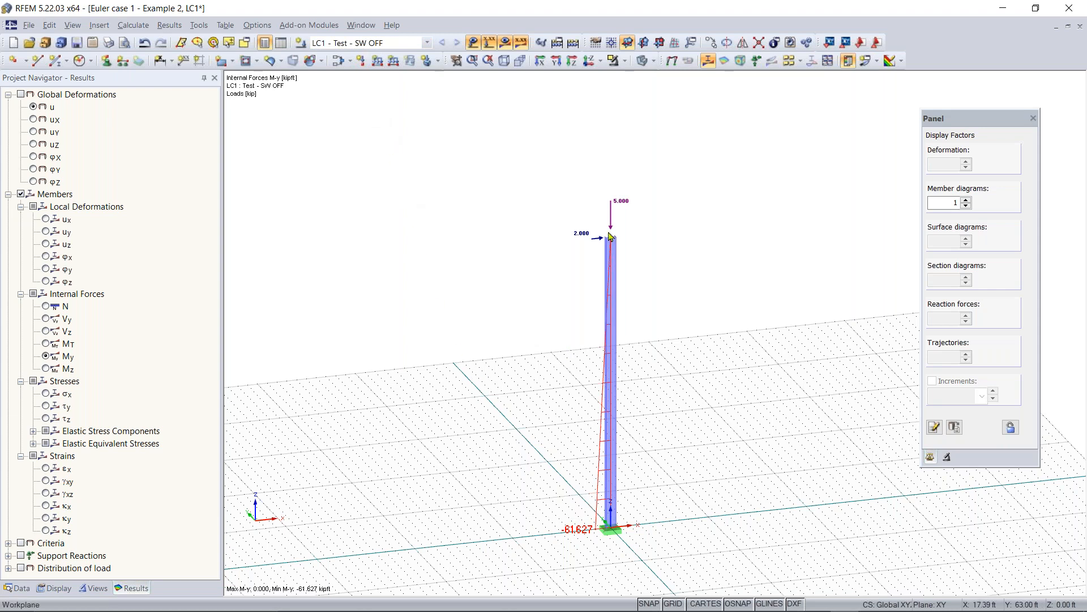
right_drag(654, 277, 626, 240)
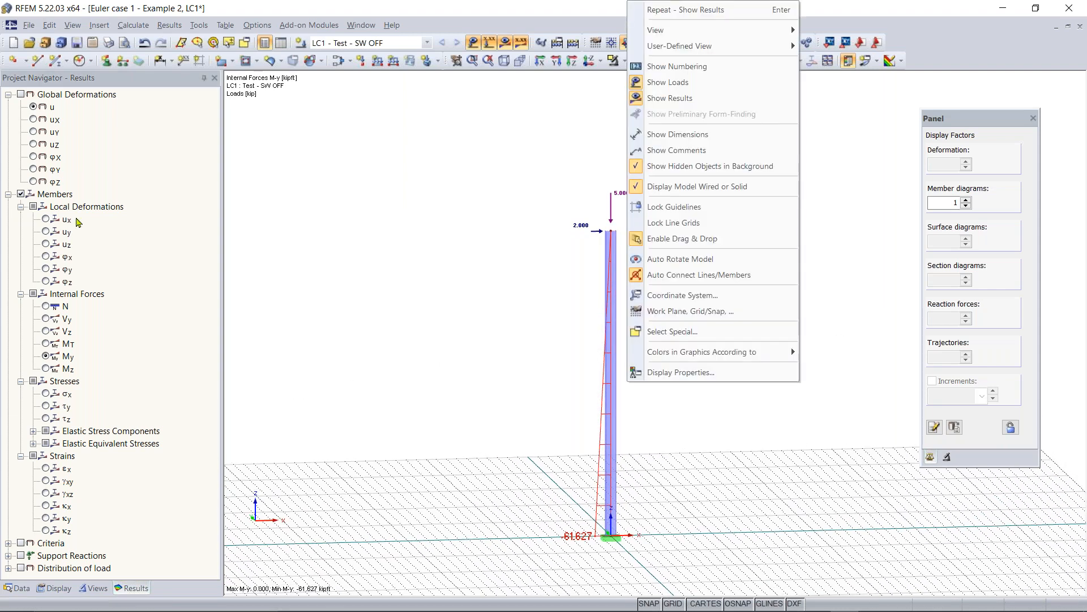
click(297, 393)
click(124, 589)
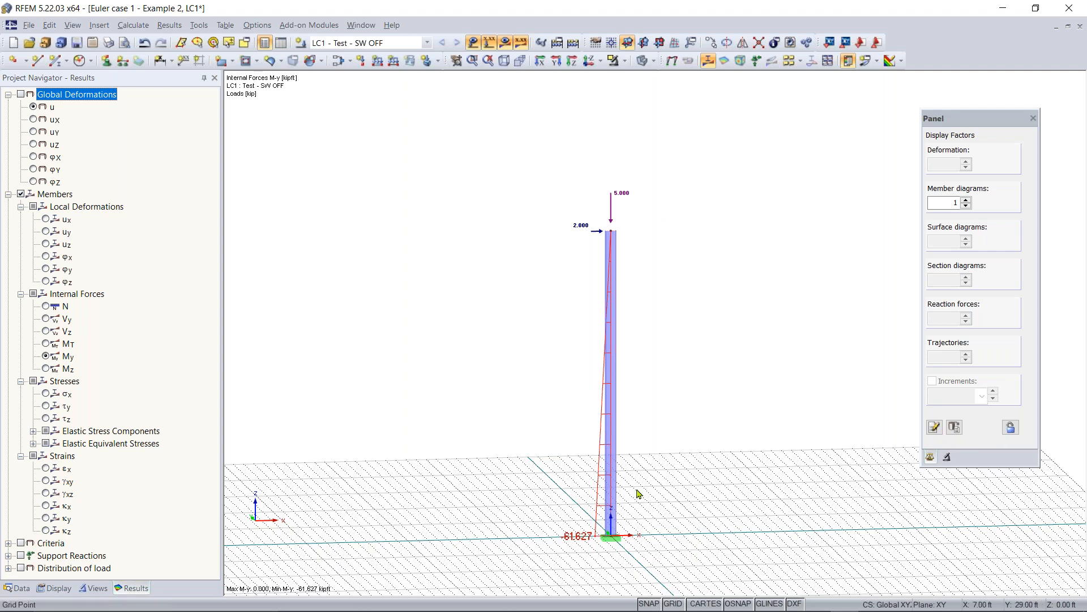
scroll(633, 229, up, 1)
scroll(632, 227, up, 1)
scroll(637, 246, down, 3)
middle_drag(644, 285, 636, 251)
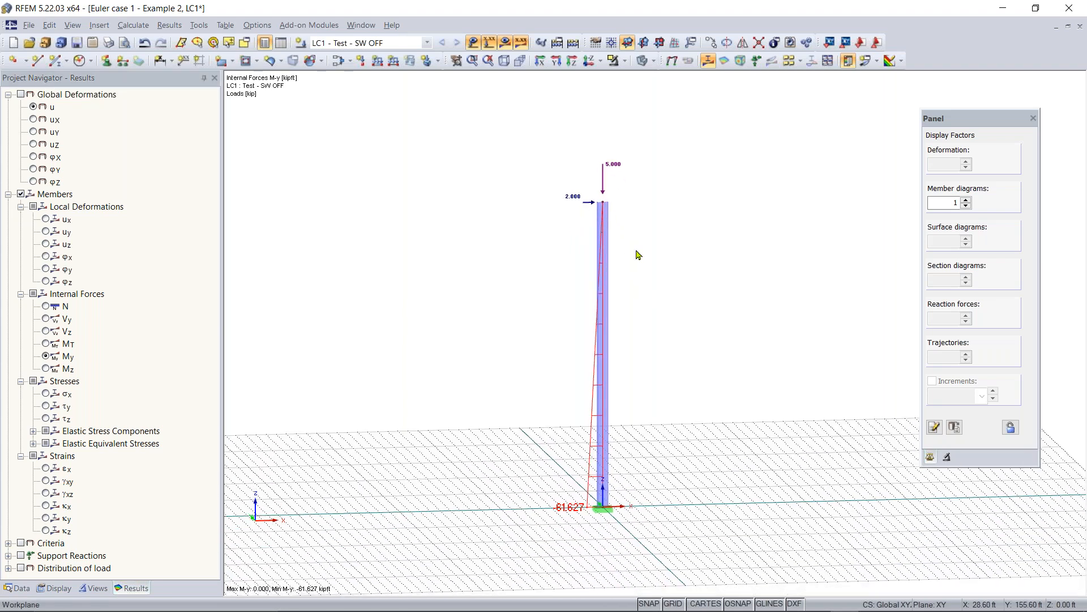
ctrl+middle_drag(668, 287, 712, 315)
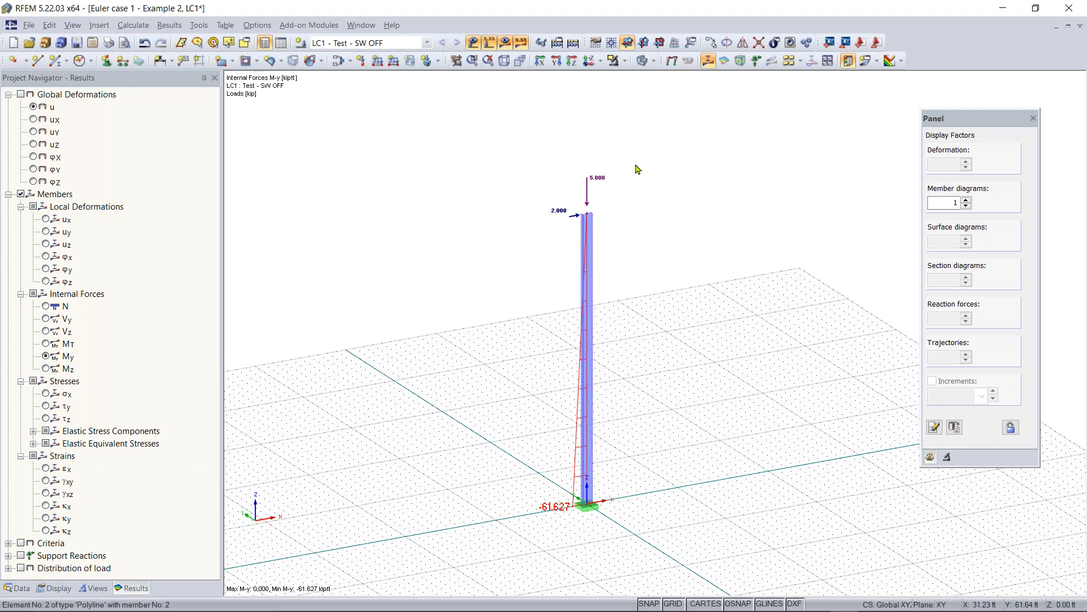
Edit the nodal load at the column's top node, setting PX to 0 and PZ to -0.100 kip
double_click(598, 179)
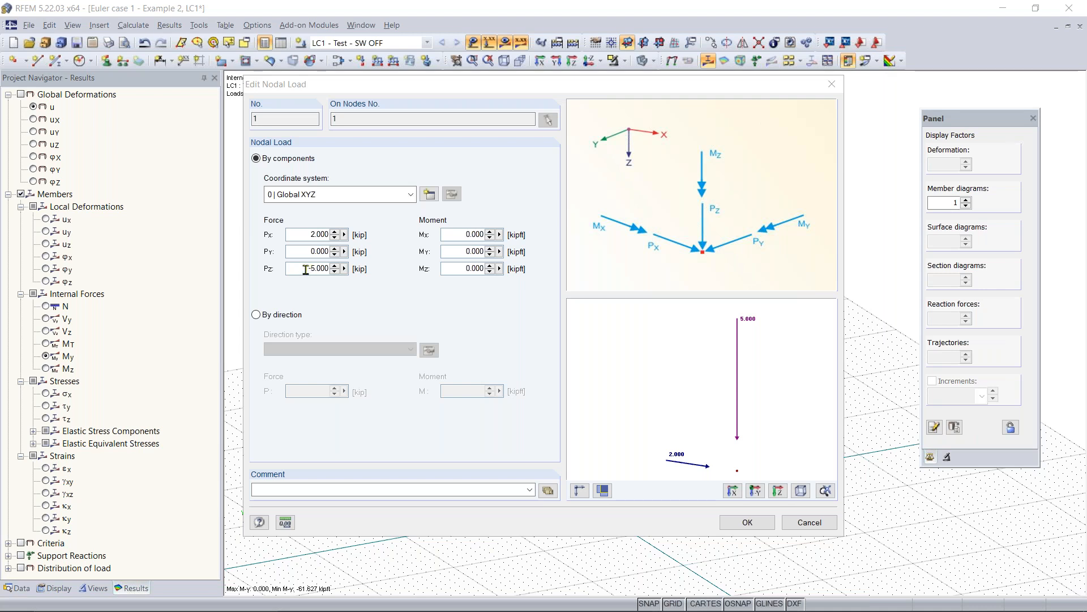
drag(306, 270, 356, 270)
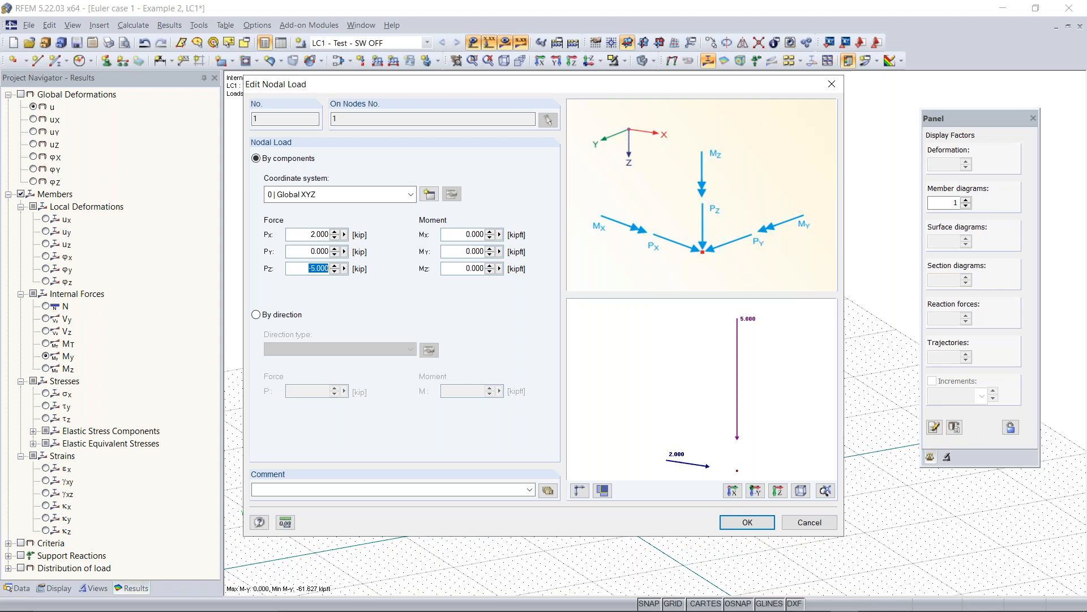
key(BackSpace)
text(-0.100)
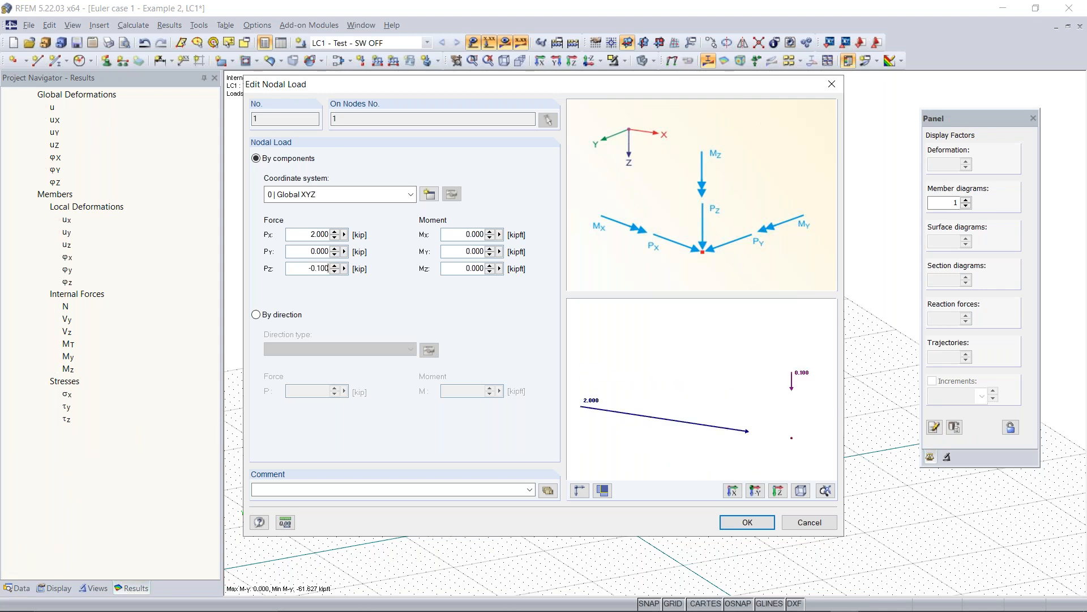
double_click(317, 234)
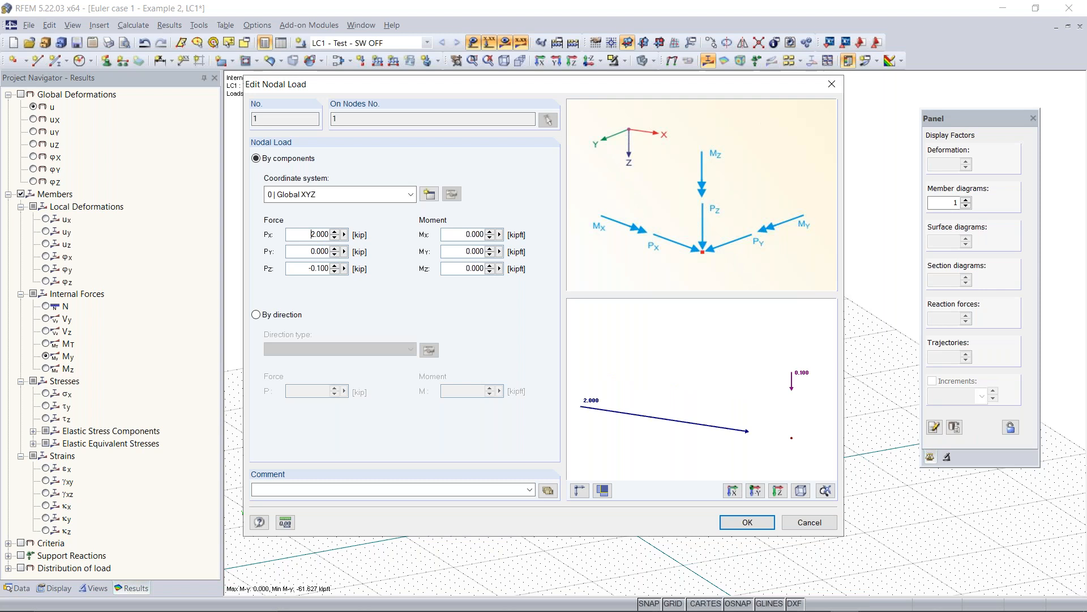
key(BackSpace)
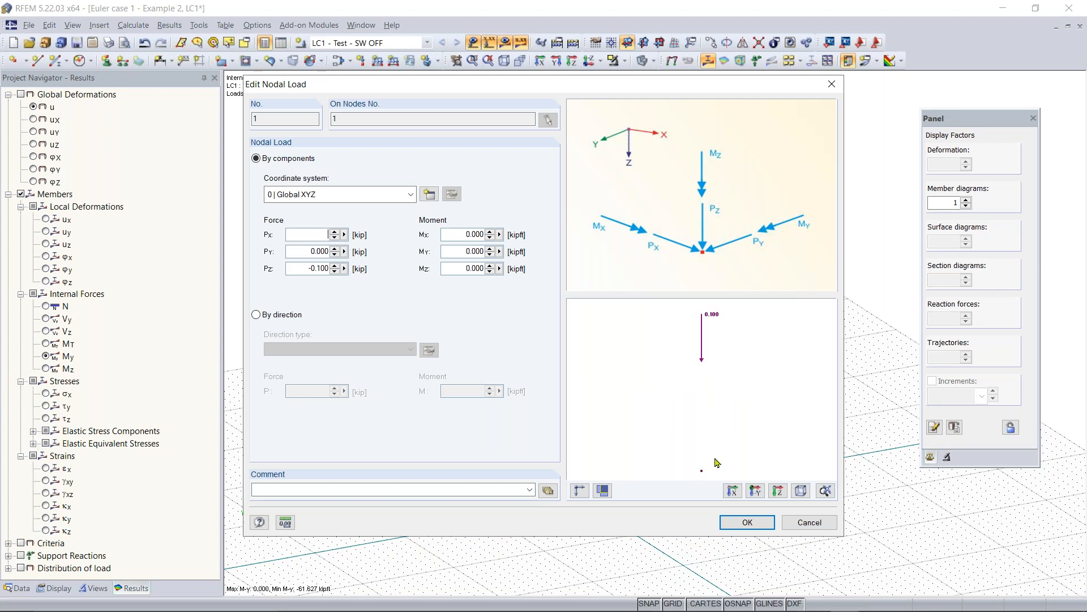
click(740, 528)
click(543, 332)
text(0)
click(757, 521)
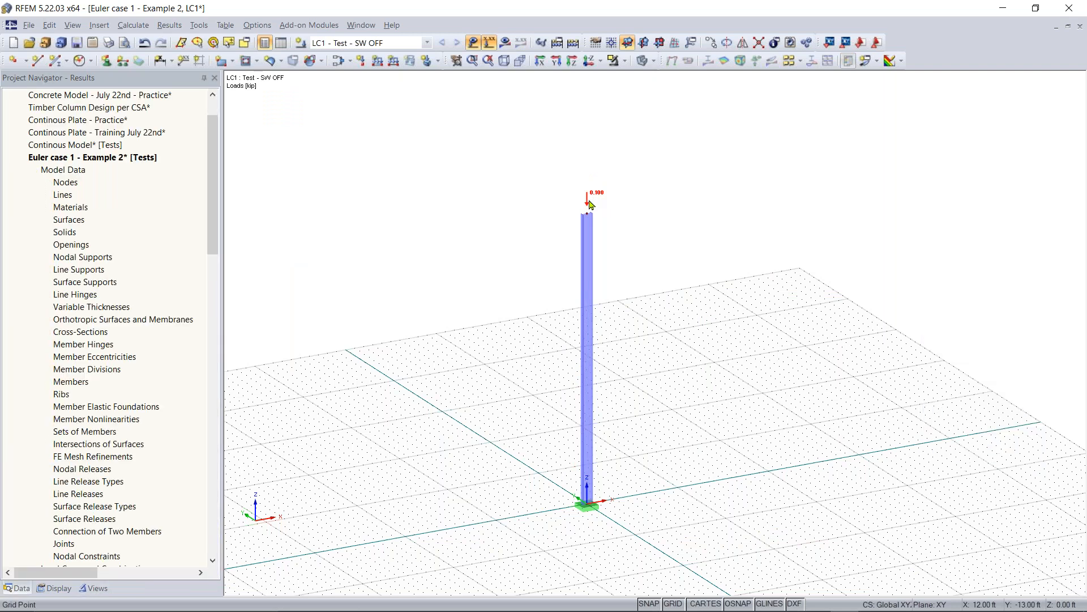
Open the RF-STABILITY add-on module for a stability analysis of the column
scroll(589, 200, up, 8)
scroll(598, 255, down, 4)
scroll(634, 255, down, 5)
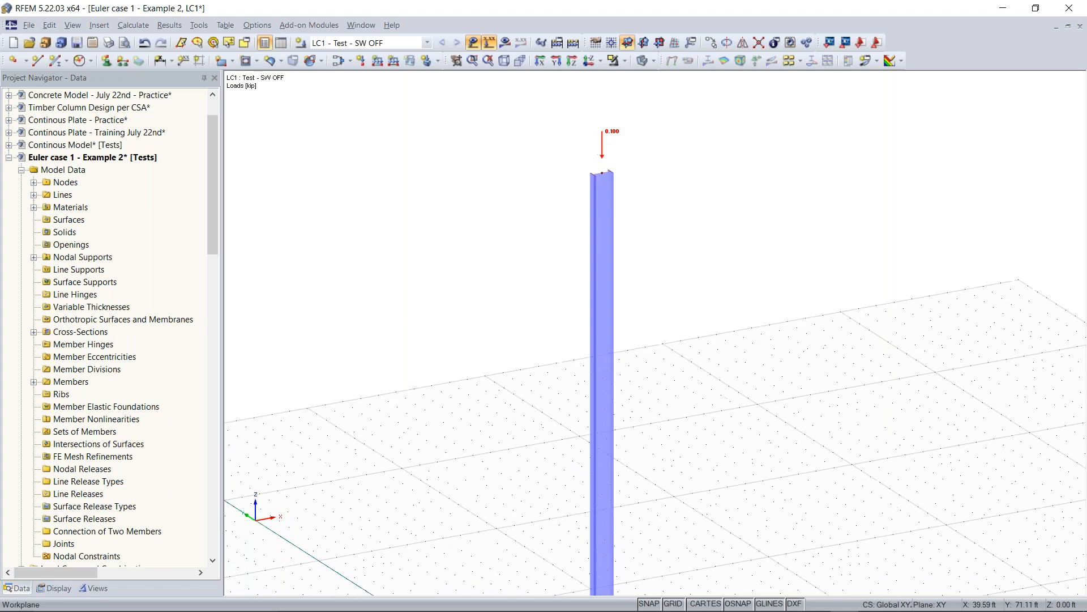
scroll(635, 227, down, 2)
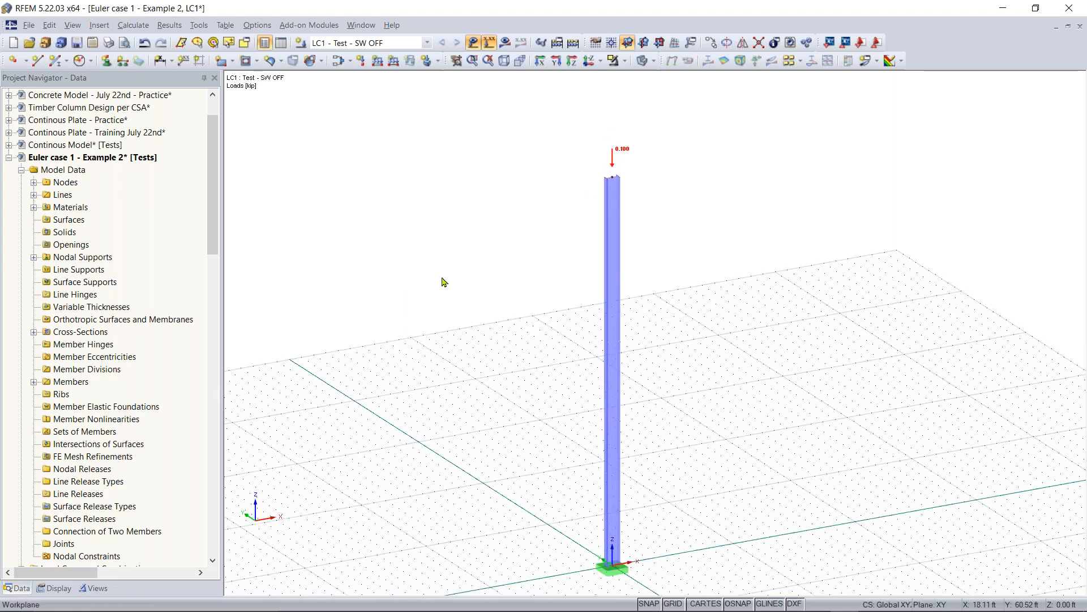
scroll(532, 327, down, 2)
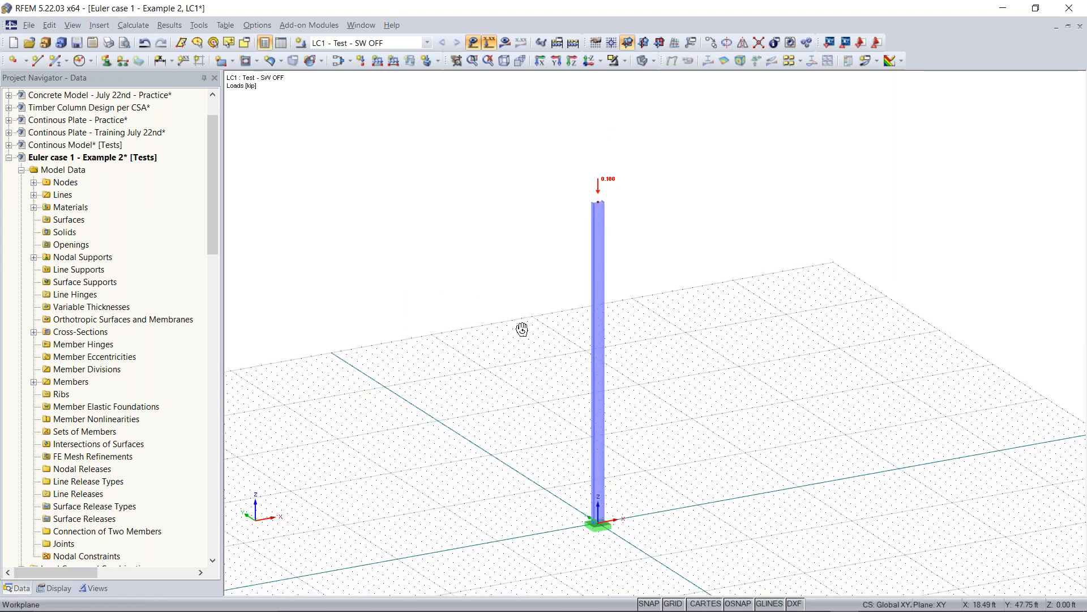
ctrl+middle_drag(487, 325, 517, 323)
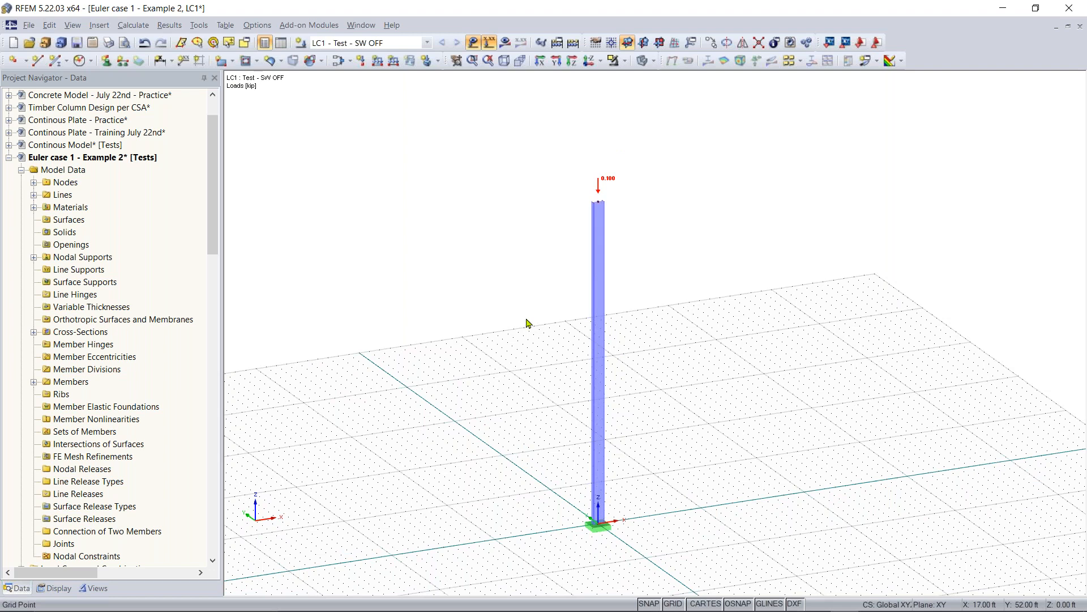
drag(216, 156, 227, 320)
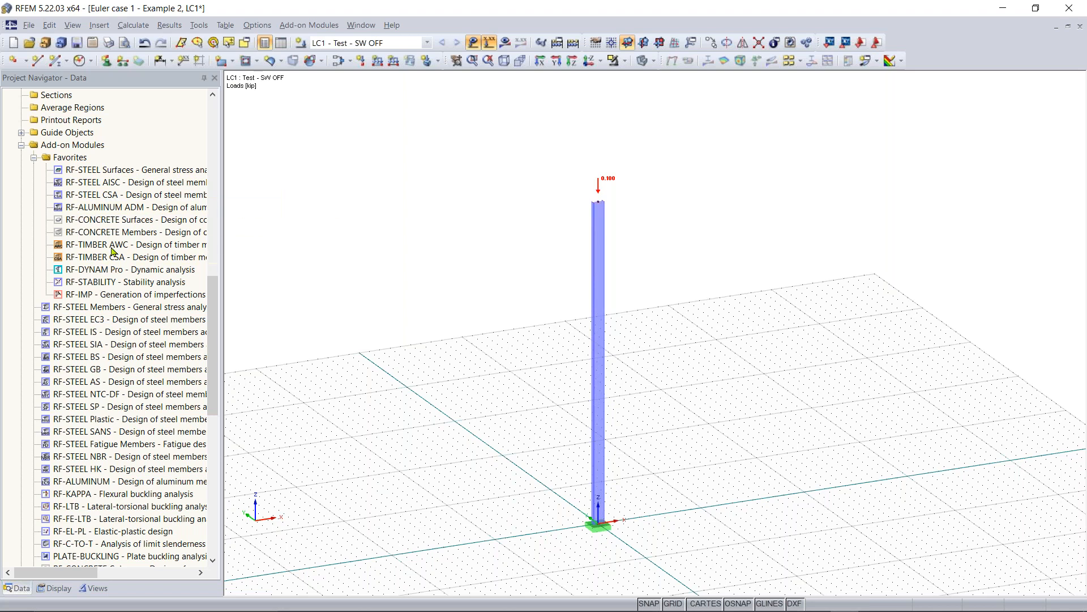
double_click(110, 283)
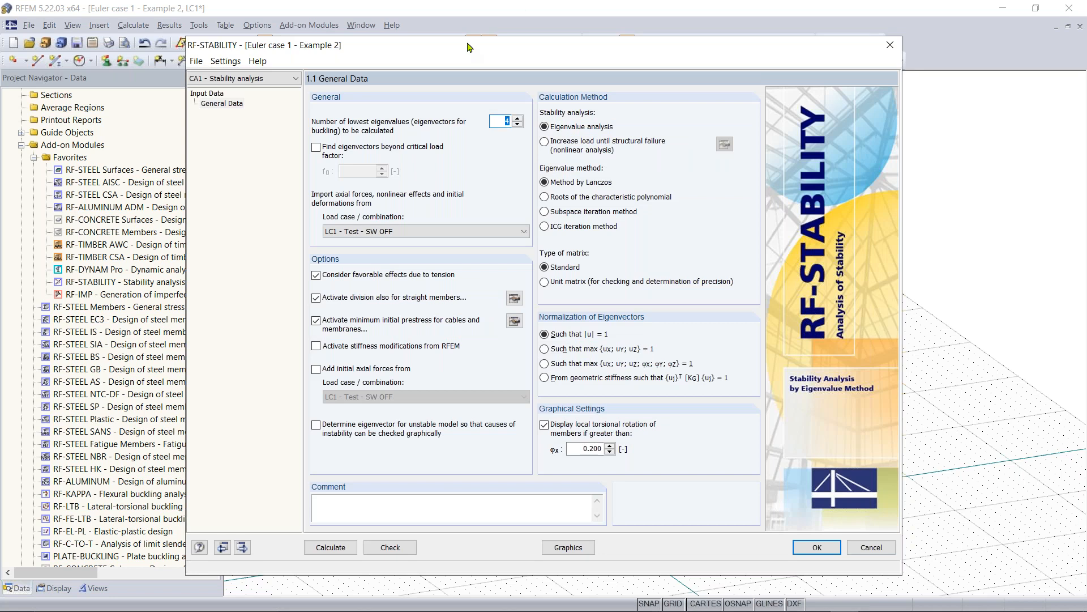
mouse_move(467, 46)
mouse_down()
mouse_move(558, 29)
mouse_move(456, 30)
mouse_move(563, 31)
mouse_move(492, 31)
mouse_move(516, 50)
mouse_move(510, 39)
mouse_move(503, 52)
mouse_move(513, 35)
mouse_move(500, 31)
mouse_move(644, 124)
mouse_move(838, 146)
mouse_move(522, 69)
mouse_move(460, 31)
mouse_up()
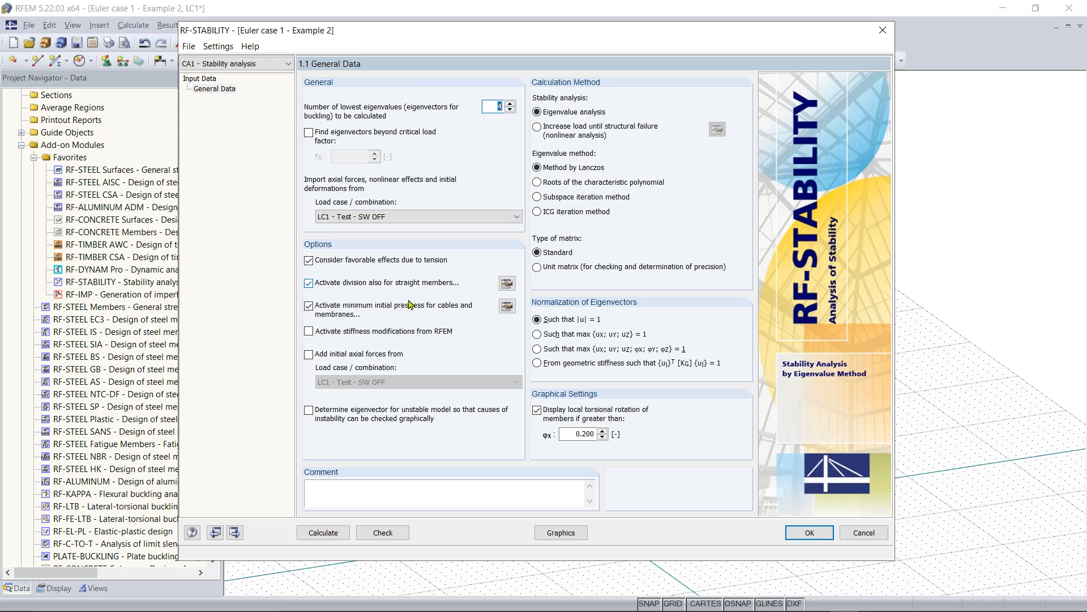
Deactivate the minimum initial prestress for cables and membranes, and set the minimum number of divisions for straight members to 10
click(319, 313)
click(508, 285)
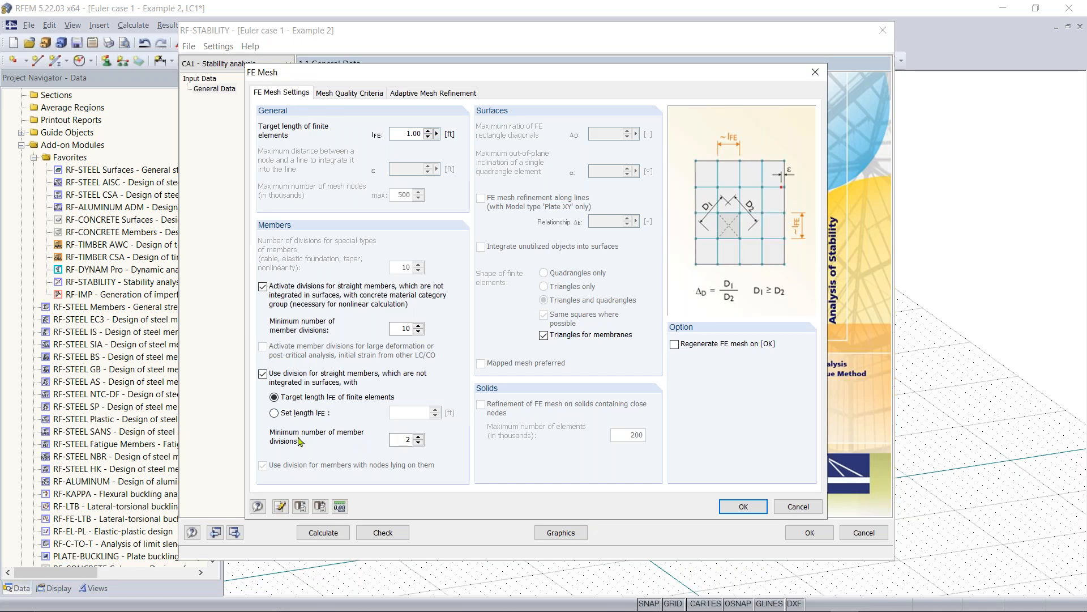
double_click(400, 440)
text(10)
click(737, 507)
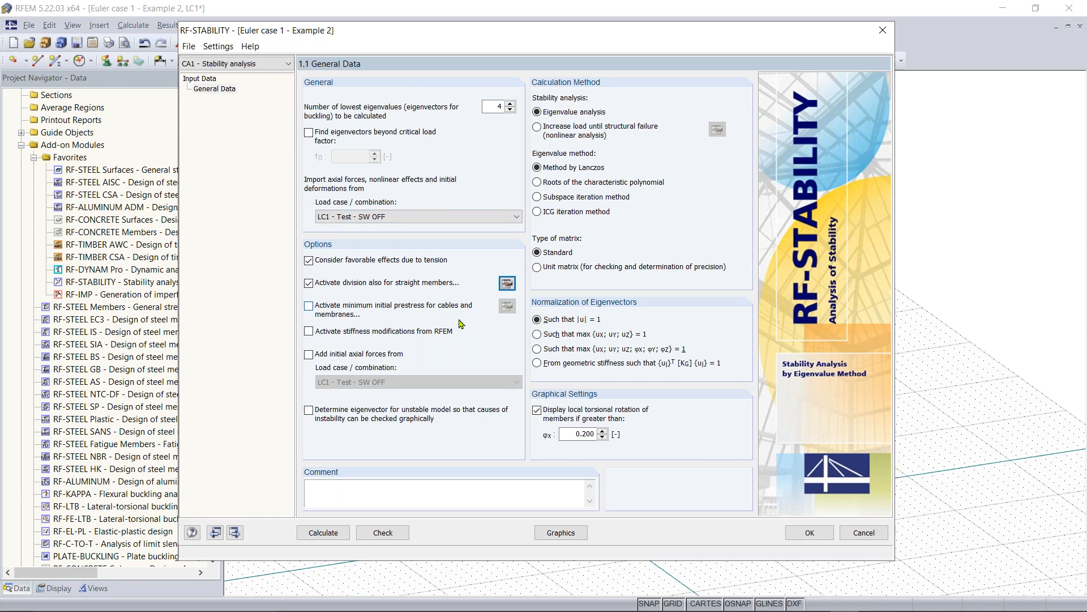
Calculate the stability analysis and review the critical load factors and the effective lengths and critical loads
click(326, 536)
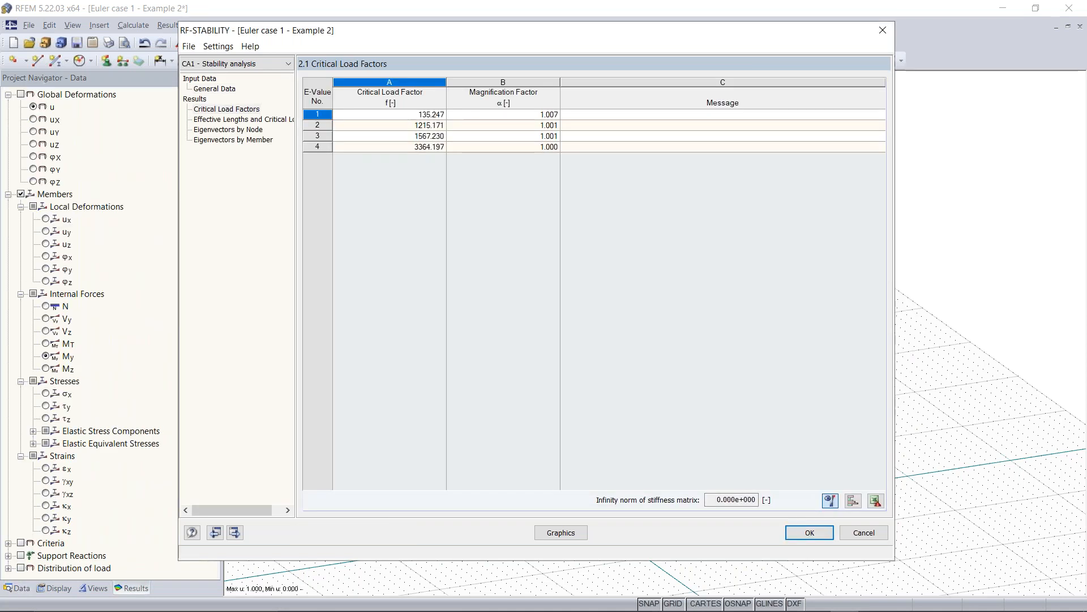
drag(396, 30, 468, 42)
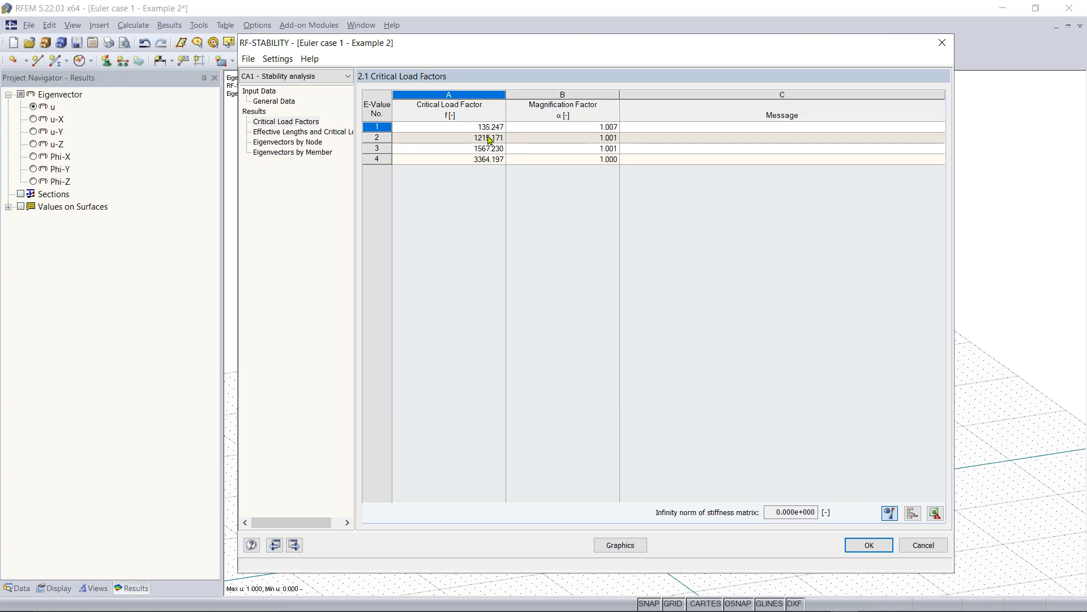
click(323, 134)
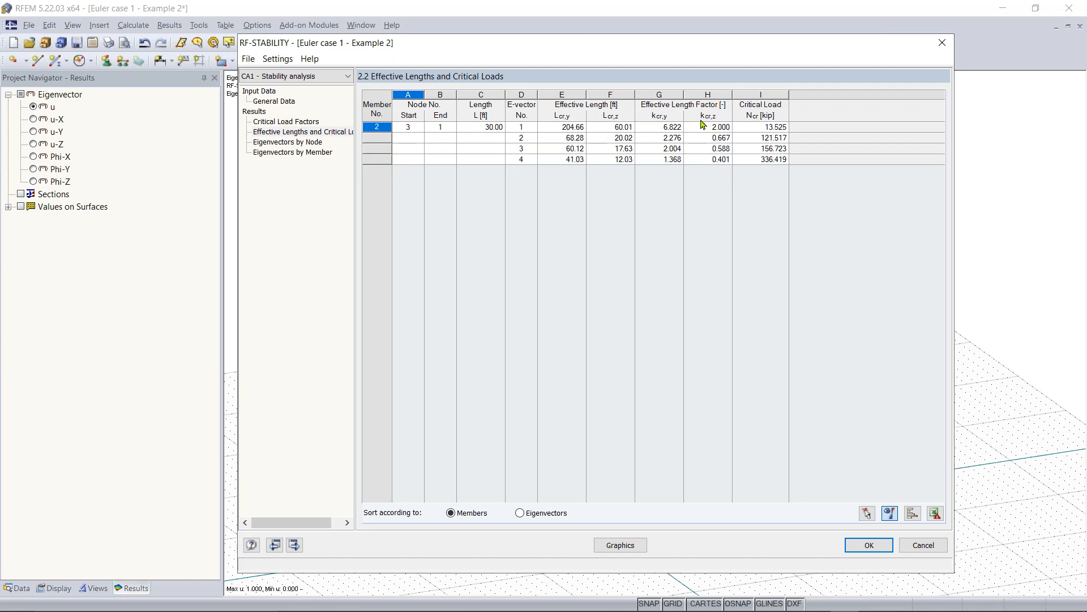
Show the first buckling eigenvector graphically on the model, with the member deformation displayed as Cross-Sections Colored
click(621, 545)
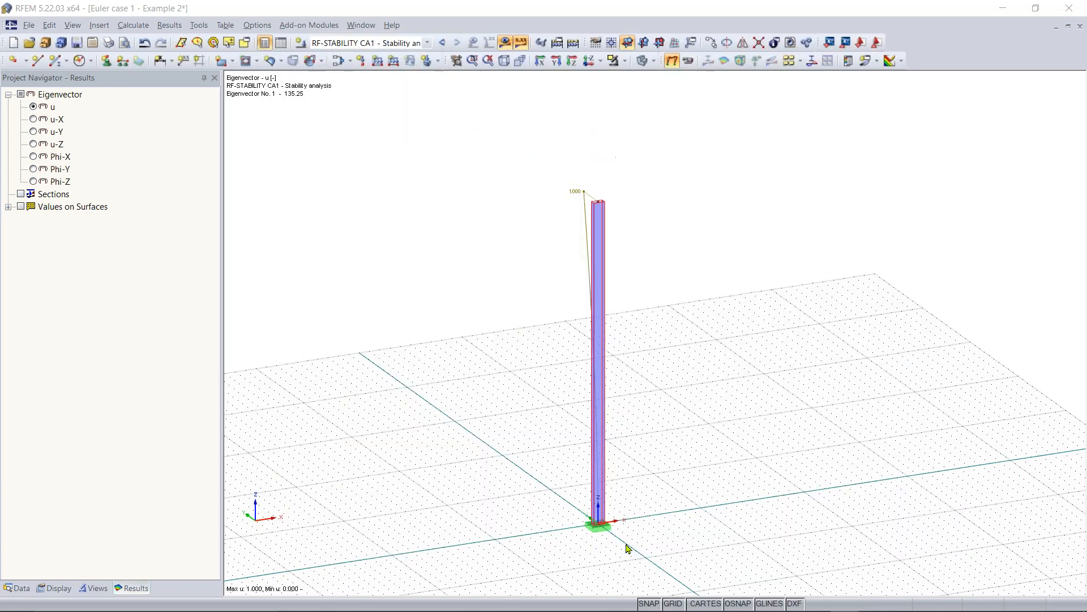
ctrl+middle_drag(495, 362, 575, 347)
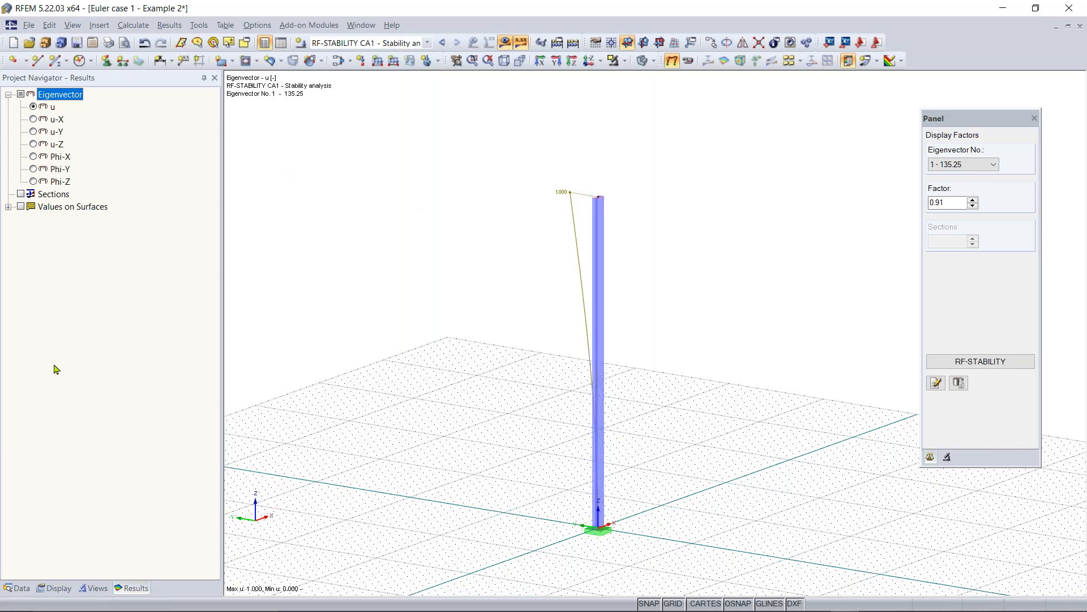
click(57, 588)
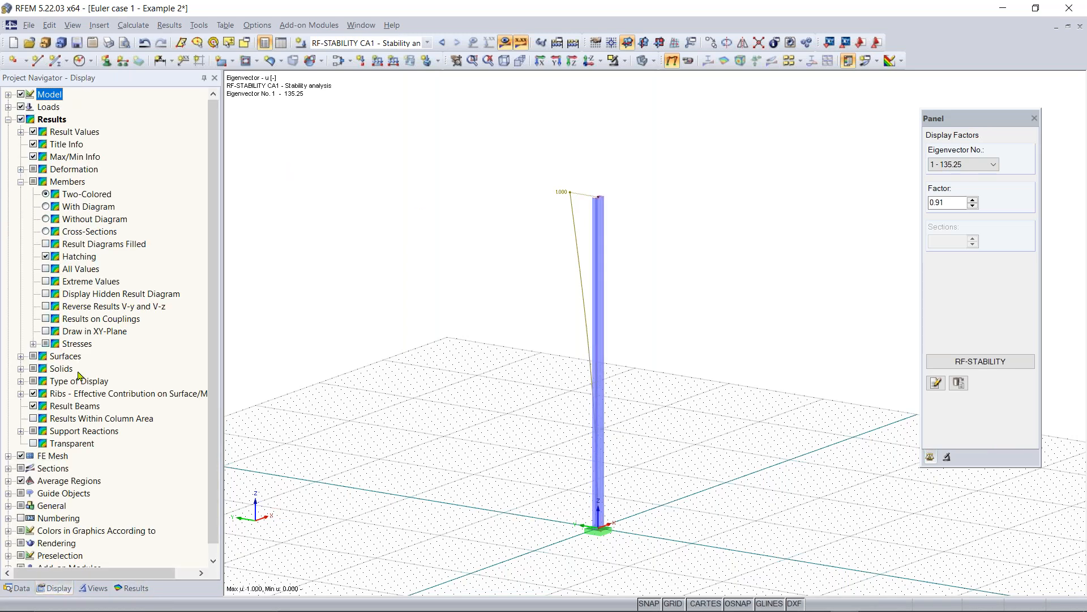
click(21, 181)
click(21, 169)
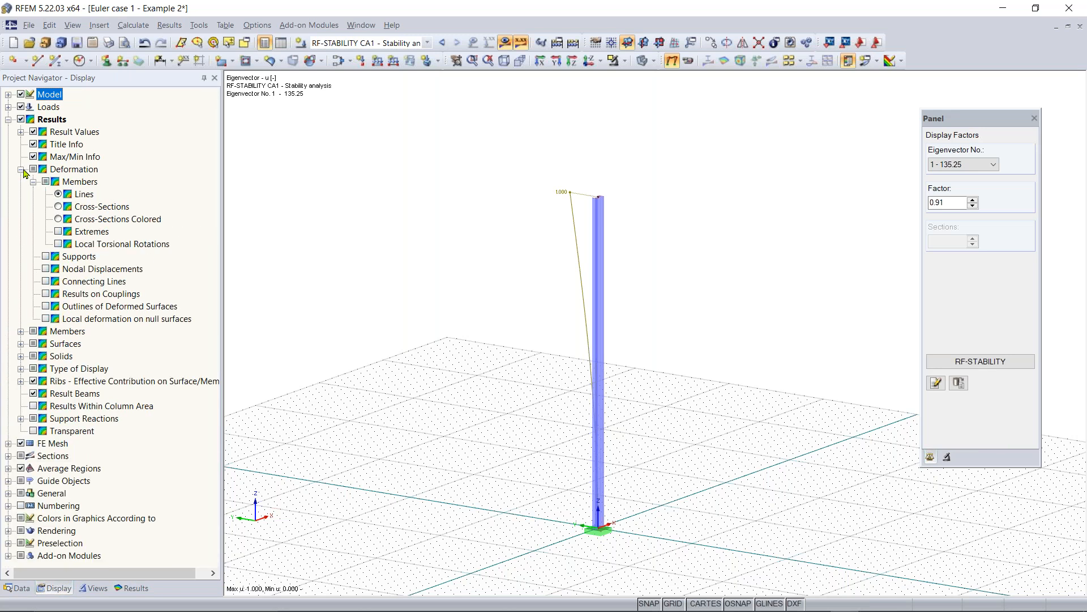
click(58, 218)
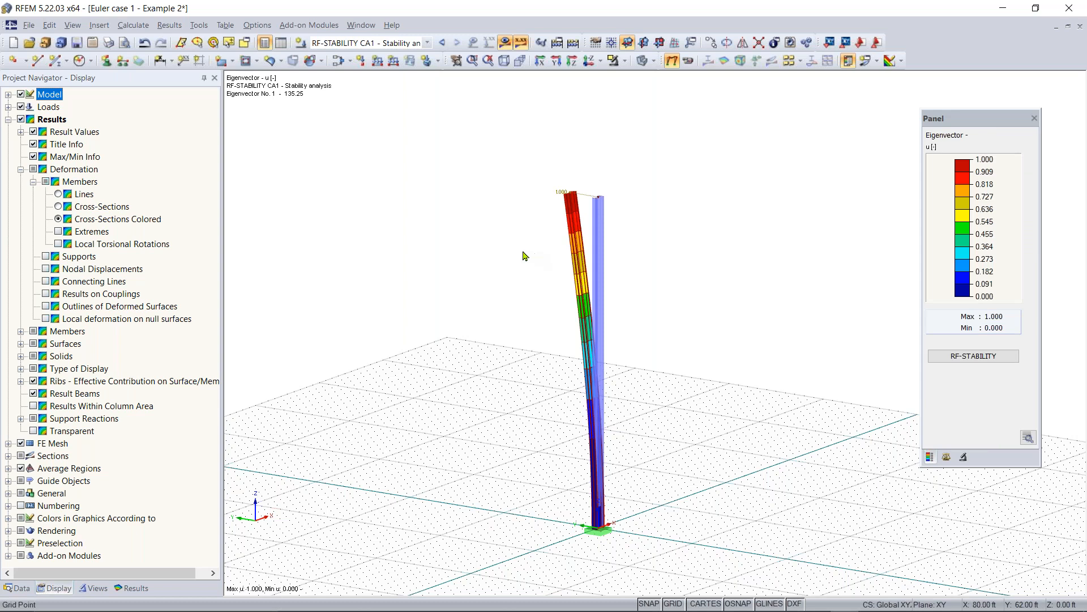
ctrl+middle_drag(526, 250, 595, 255)
Examine the buckling shapes of eigenvectors 2, 3 and 4, and return the display to eigenvector 1
click(947, 458)
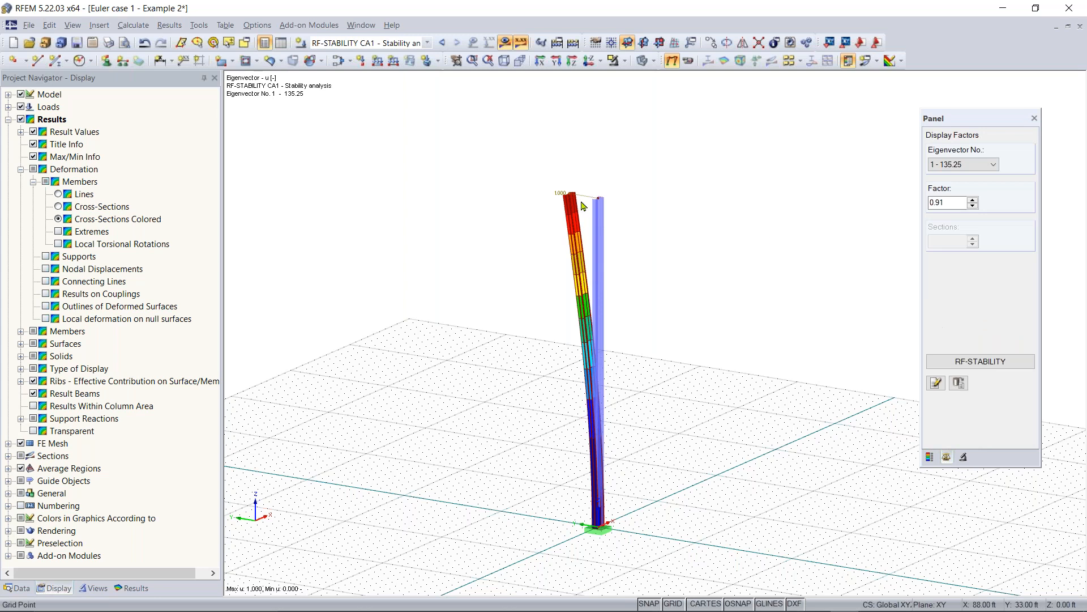
scroll(600, 239, up, 2)
middle_drag(679, 304, 658, 266)
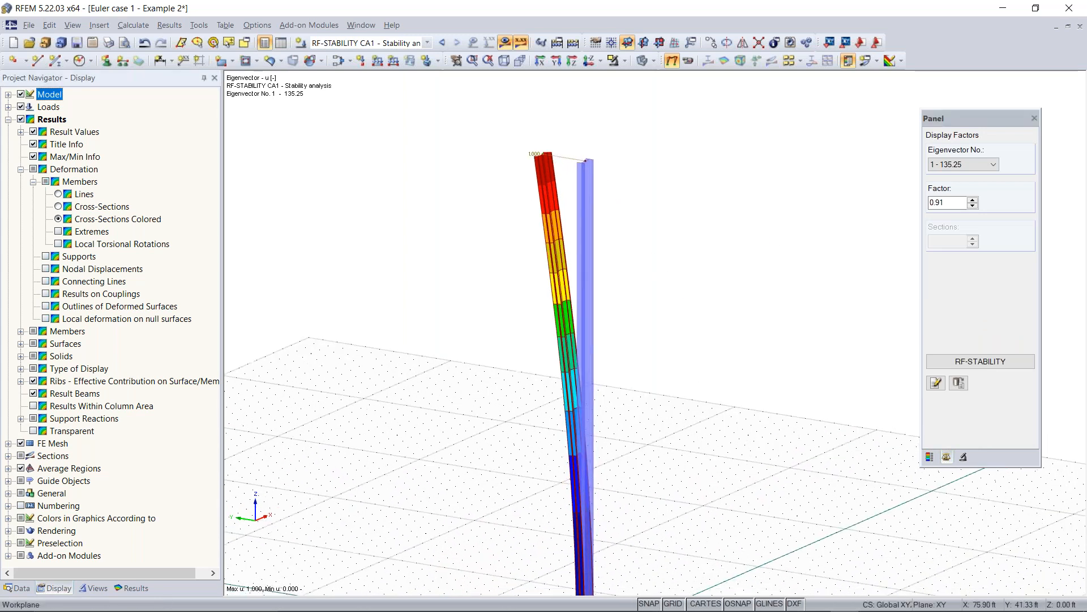
scroll(659, 258, down, 2)
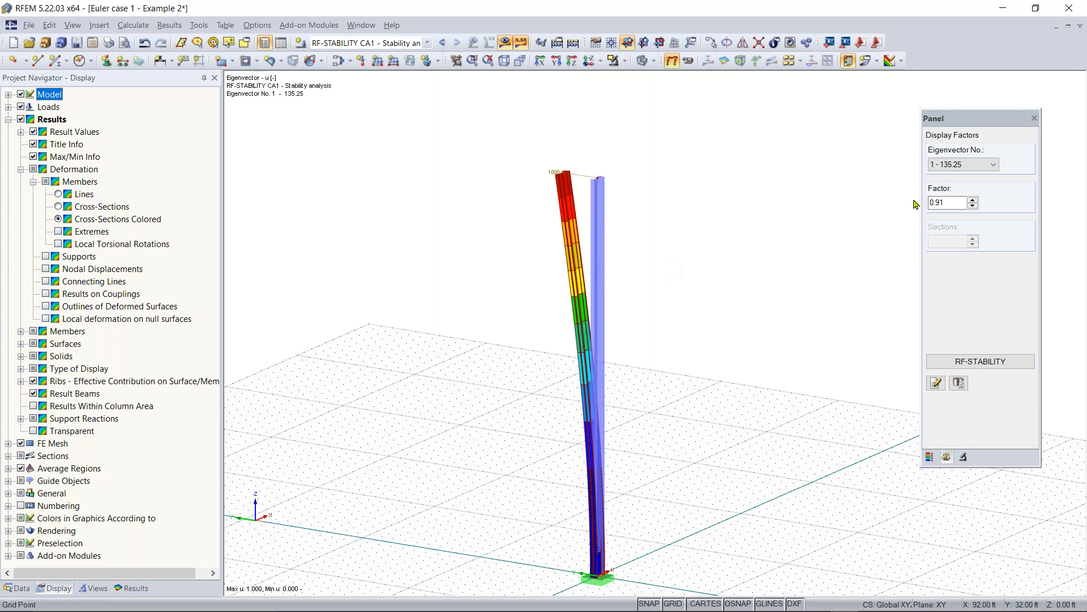
click(984, 165)
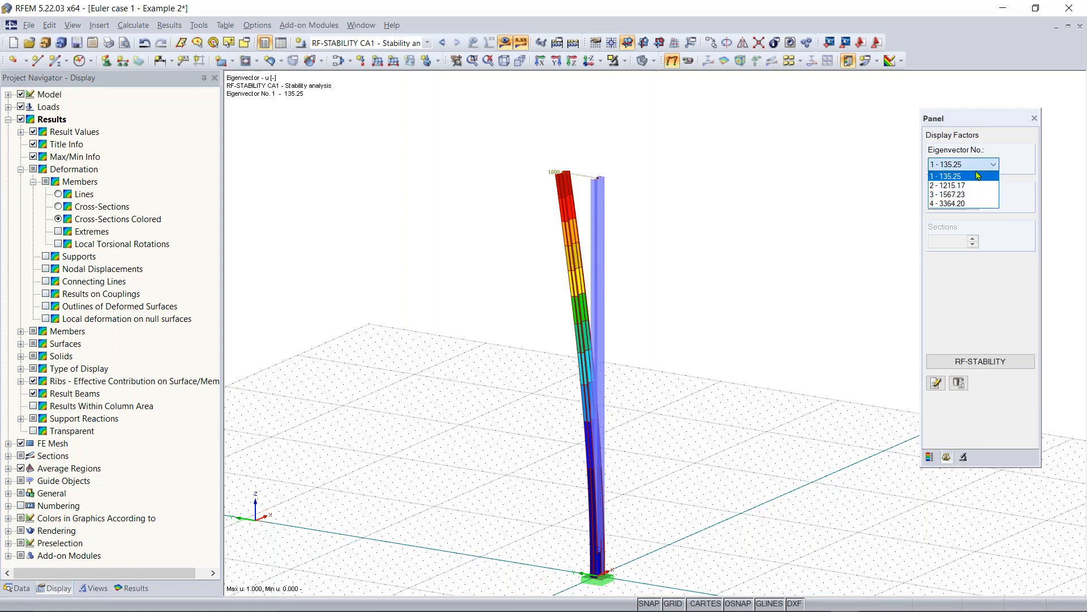
click(972, 186)
click(966, 166)
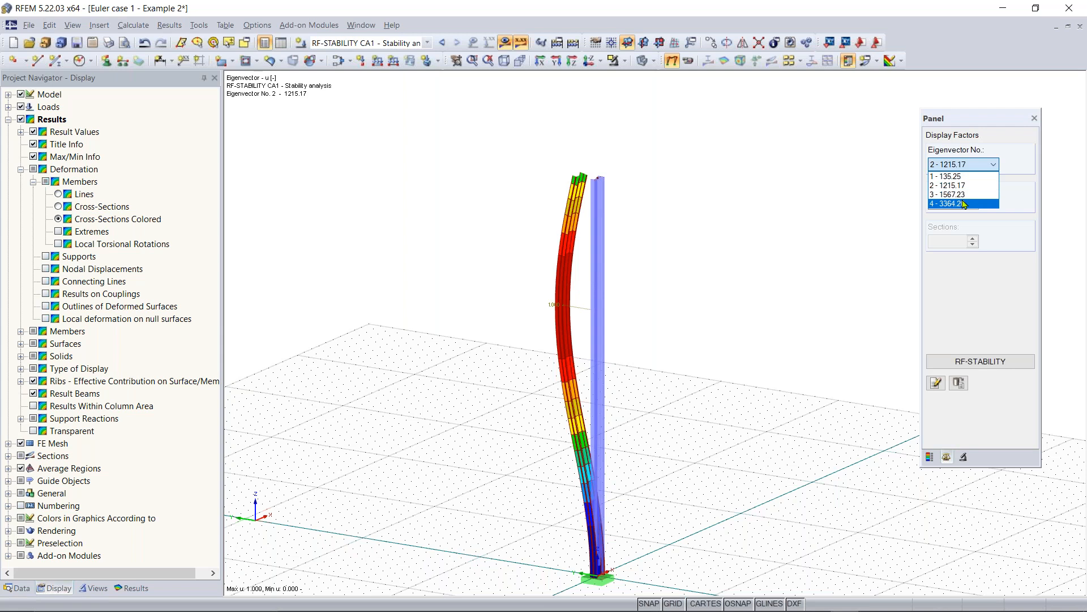
click(962, 194)
click(966, 165)
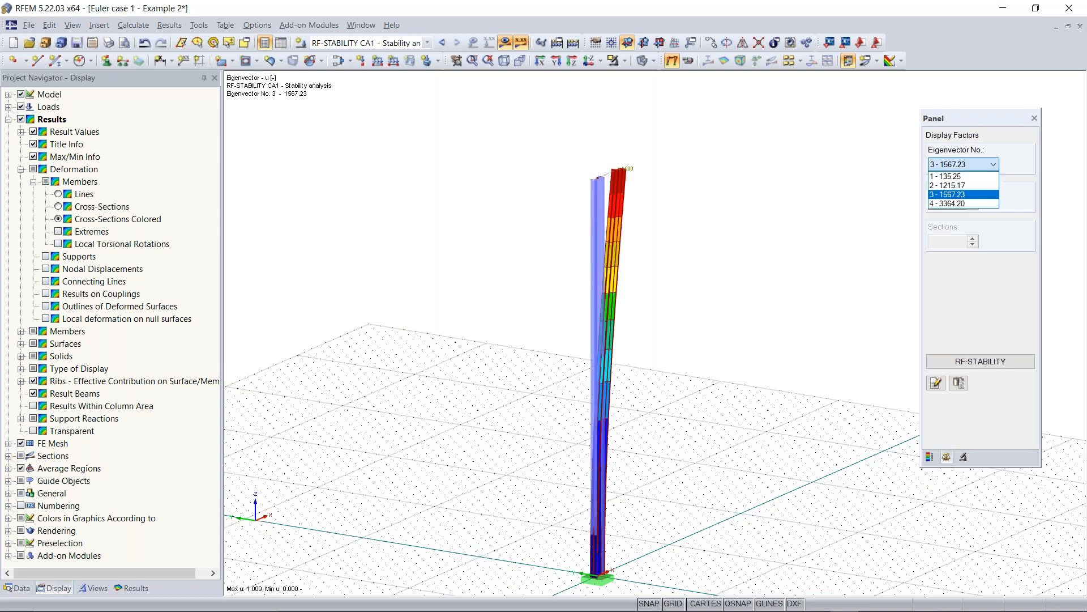
click(963, 203)
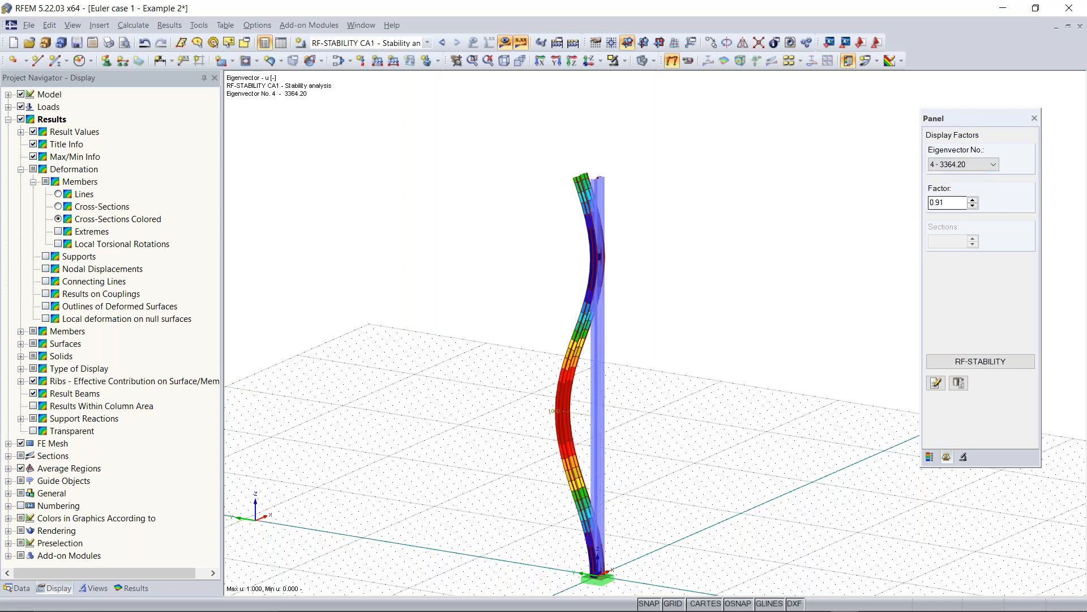
click(966, 165)
click(962, 177)
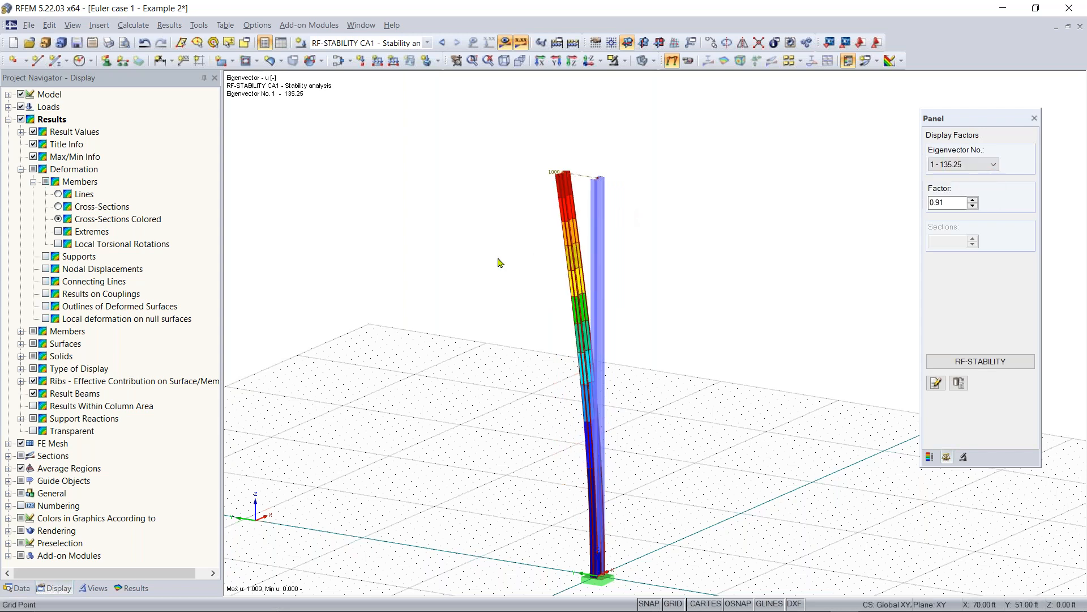
Look up the moment of inertia Iz in the column's W 12x35 cross-section properties and close the member settings
right_drag(498, 261, 534, 267)
click(527, 283)
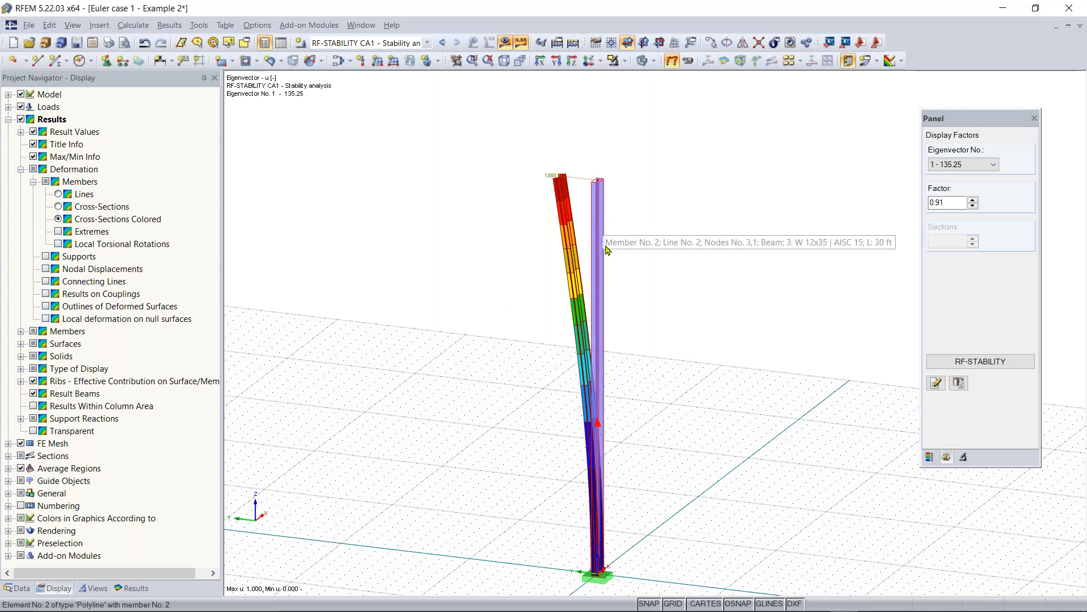
ctrl+middle_drag(541, 187, 697, 242)
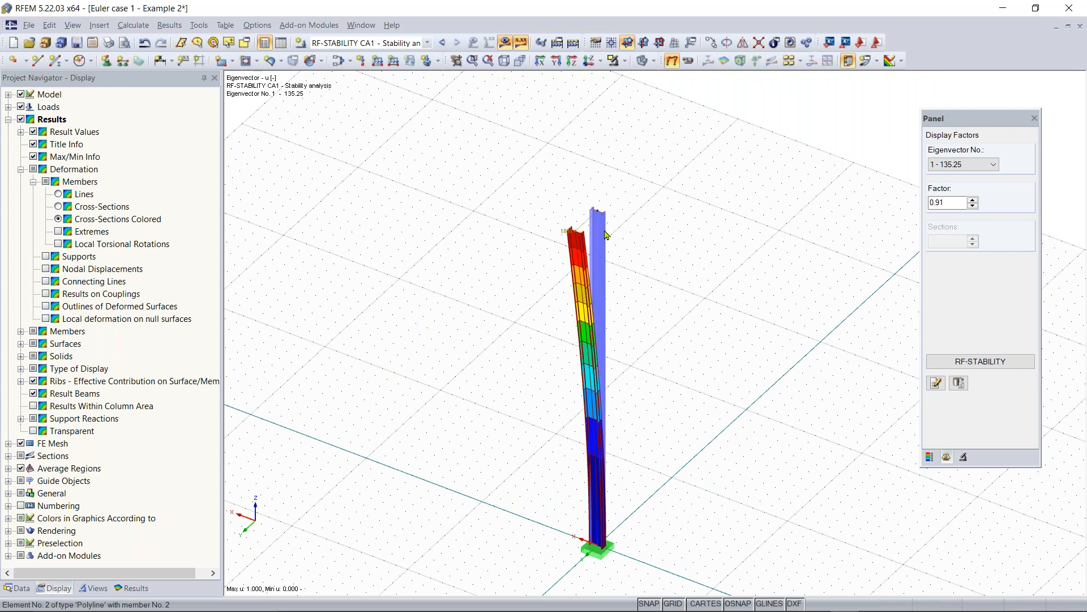
scroll(597, 212, up, 3)
scroll(662, 179, up, 2)
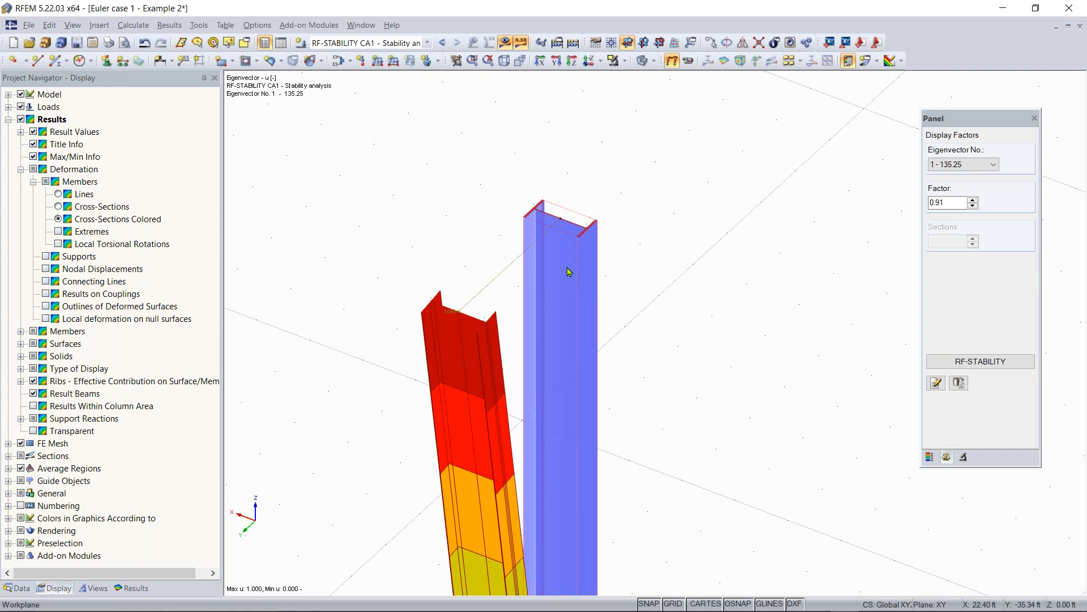
double_click(567, 300)
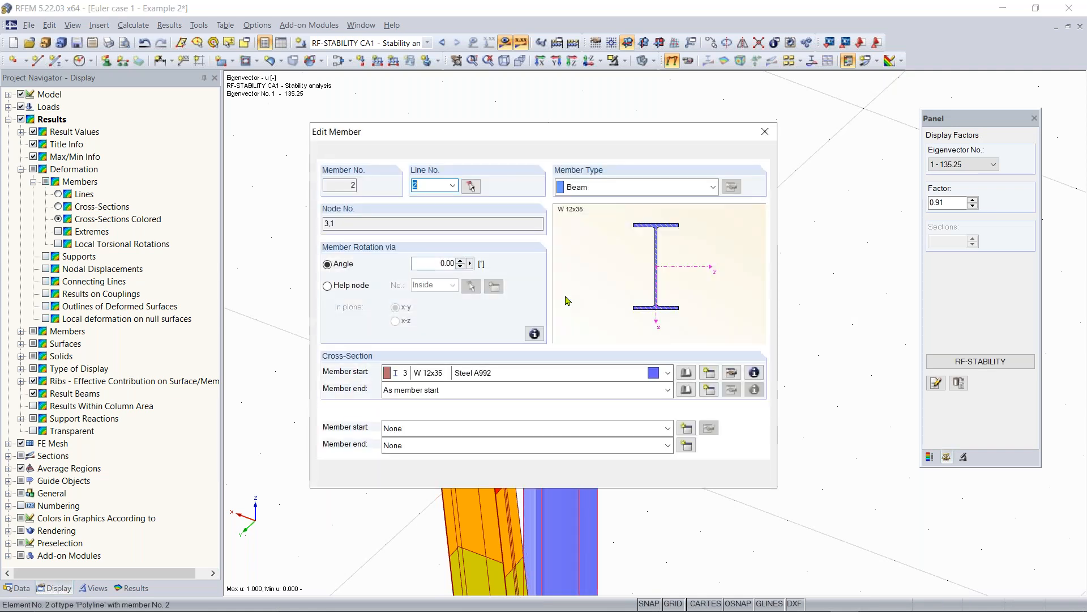
click(754, 372)
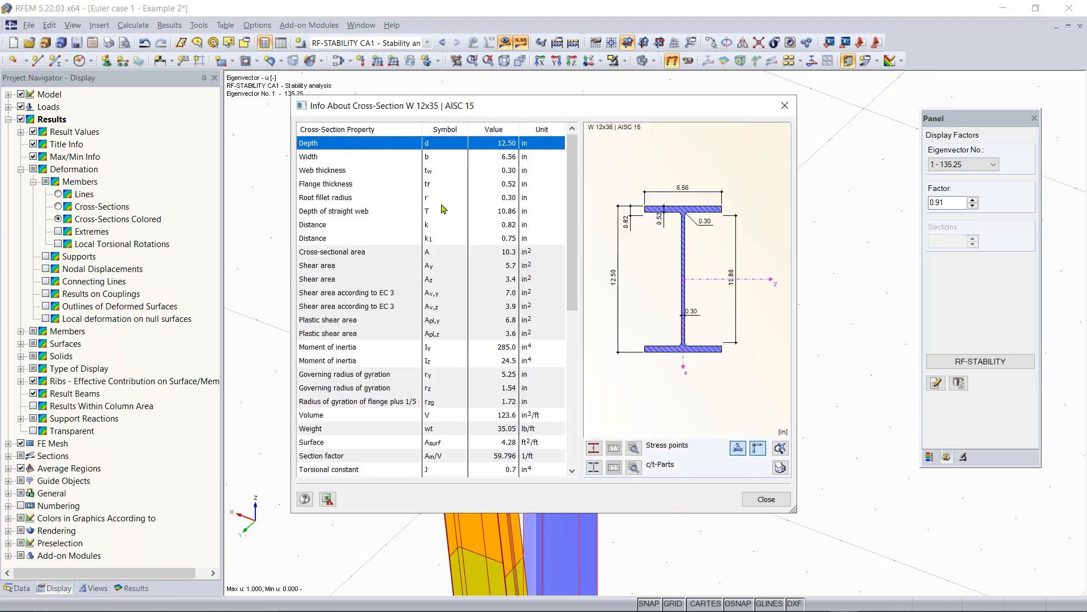
scroll(444, 209, down, 2)
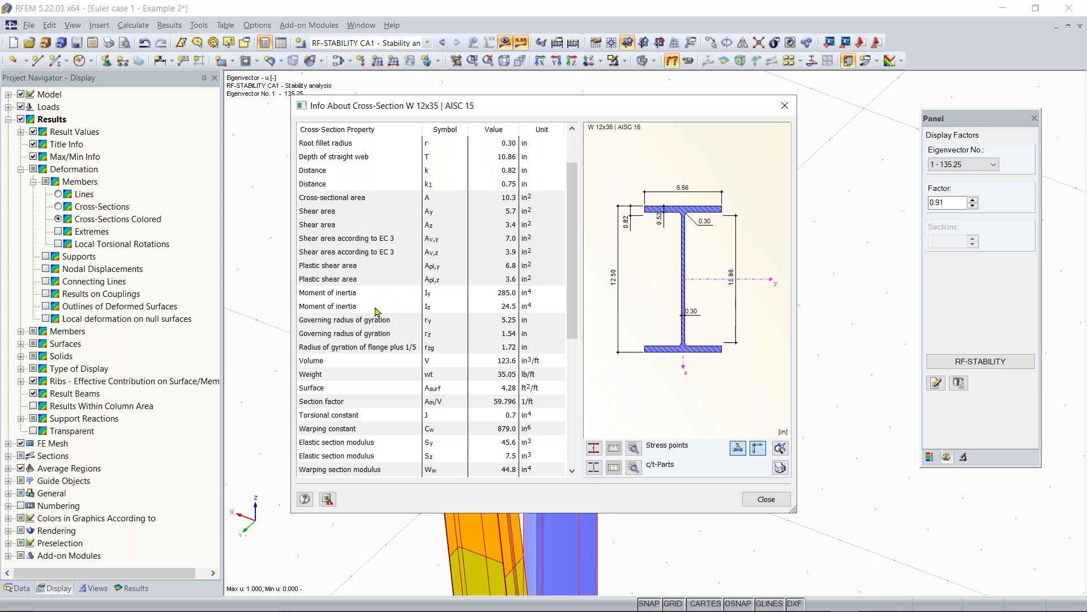
click(450, 308)
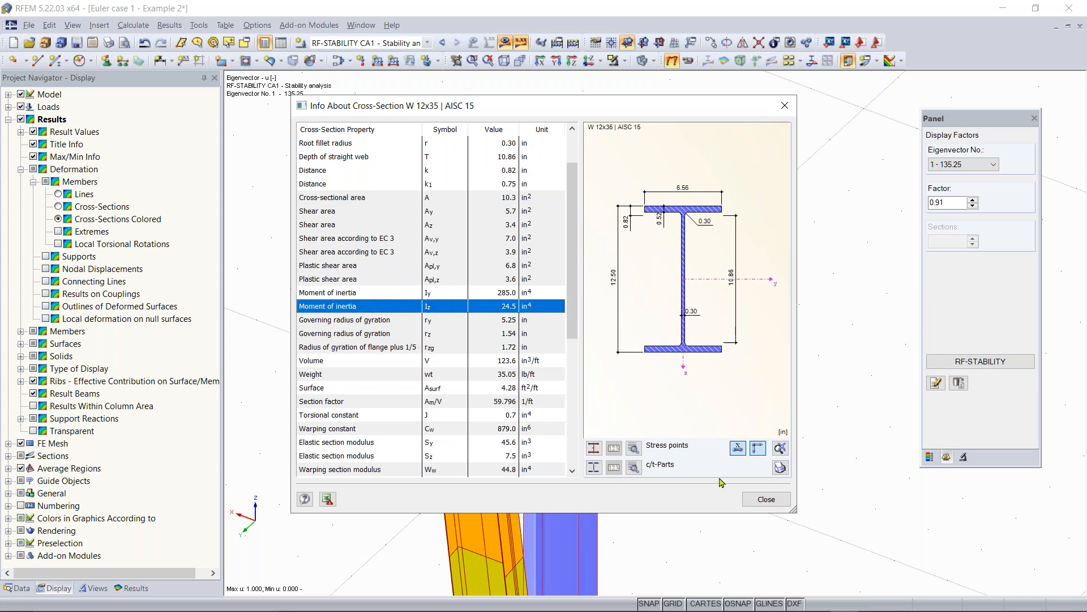
click(766, 498)
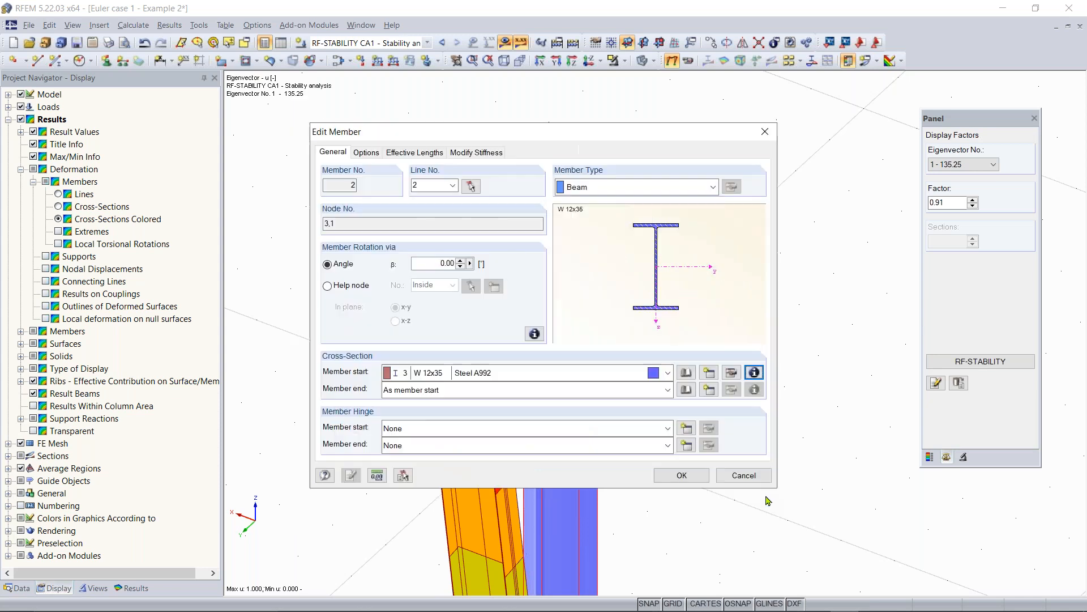
click(682, 475)
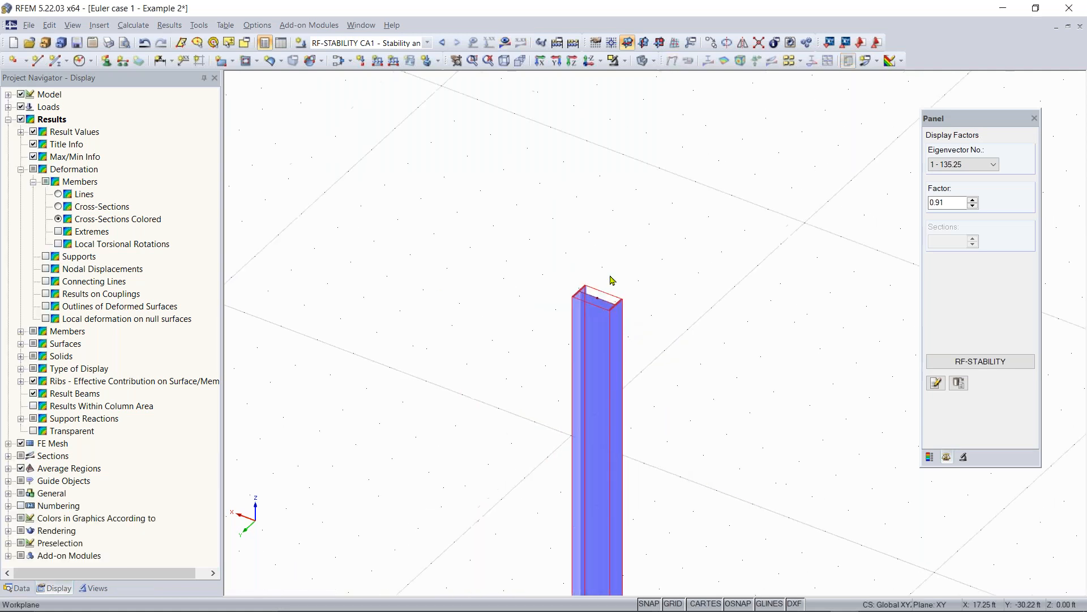
Recalculate the RF-STABILITY analysis and review the critical load factors and the effective lengths and critical loads
scroll(664, 330, down, 1)
ctrl+middle_drag(663, 330, 605, 283)
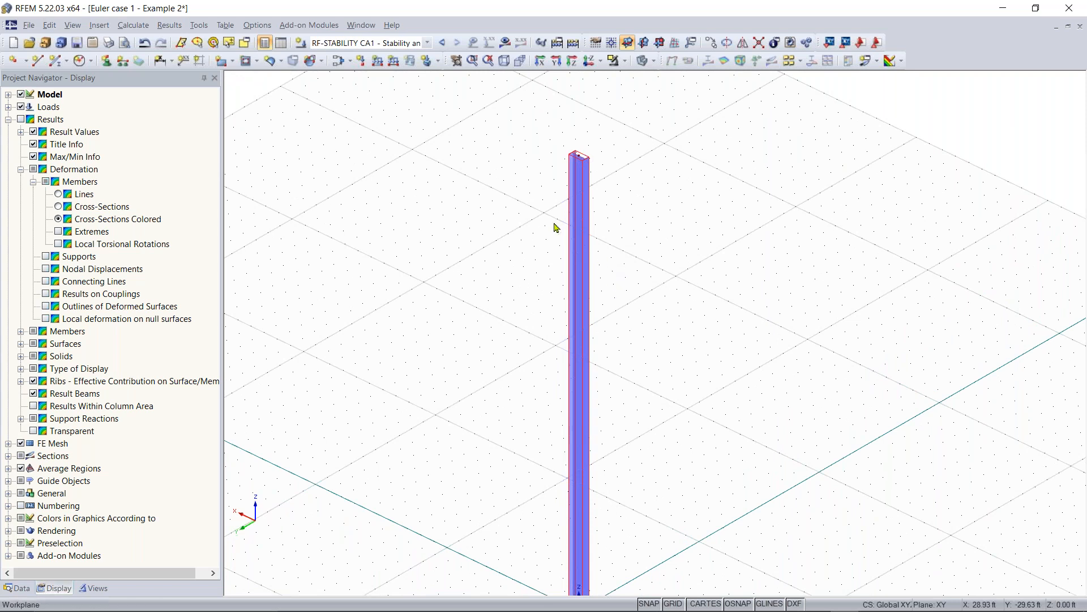
click(21, 589)
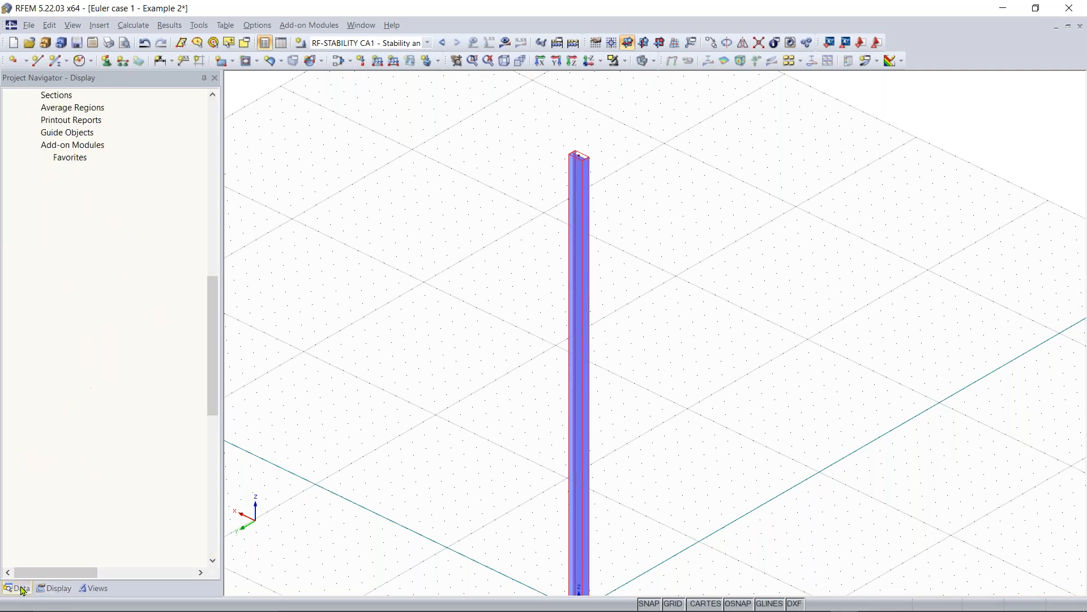
double_click(114, 282)
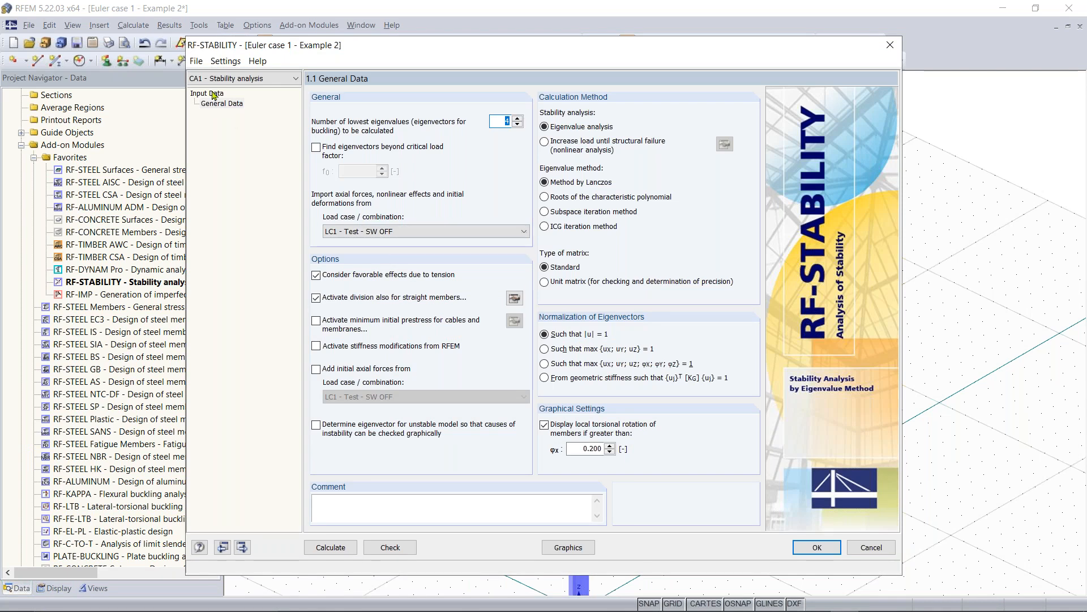
click(343, 544)
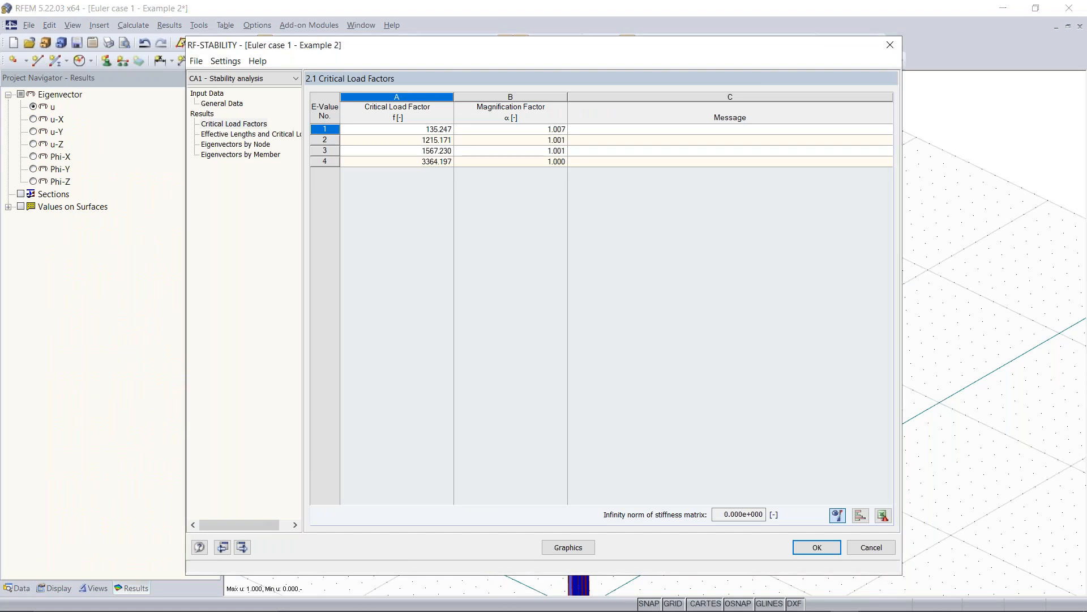
click(286, 134)
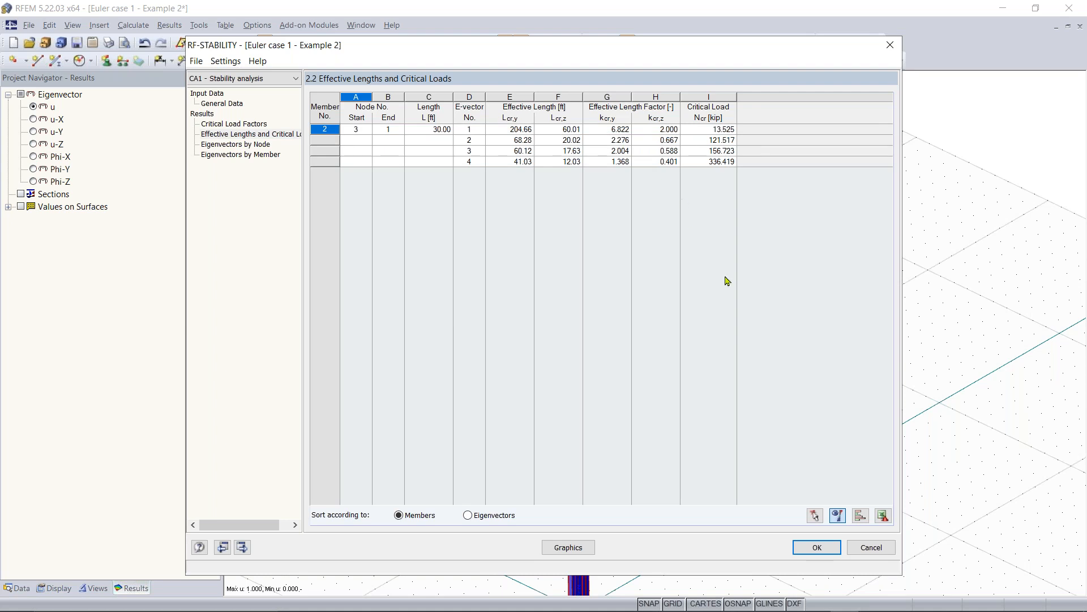
click(816, 547)
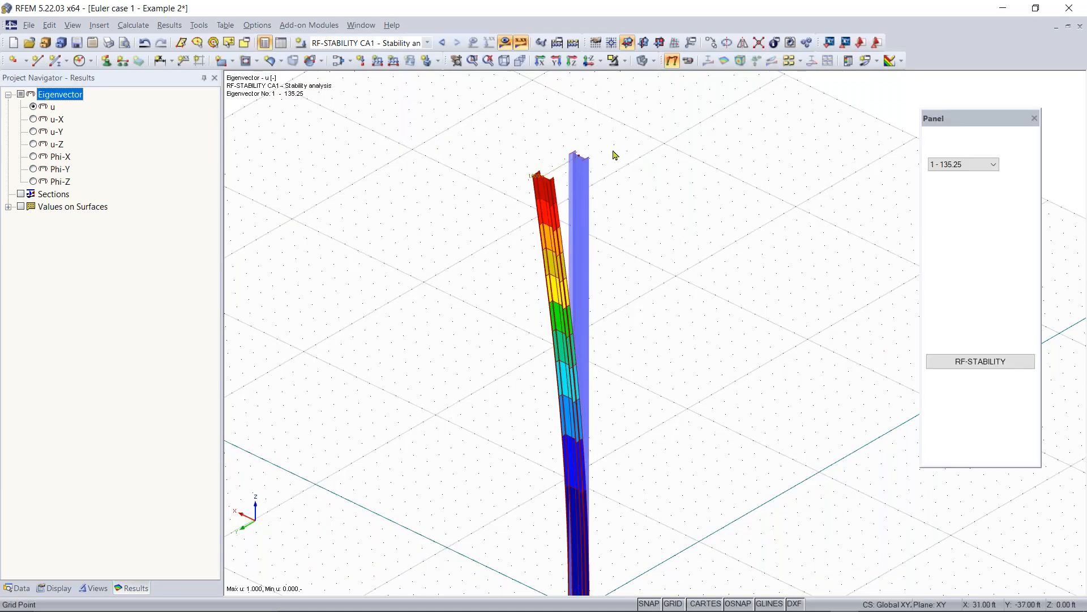
Switch to load case LC1 and set the nodal load PZ at the column's top to -14 kip
click(427, 42)
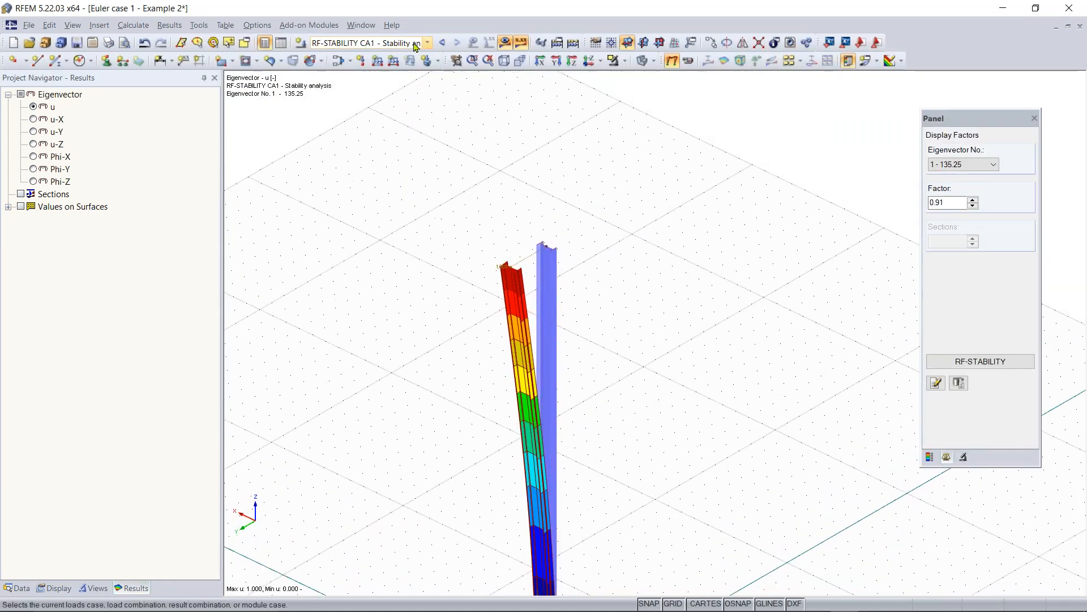
click(418, 44)
click(422, 42)
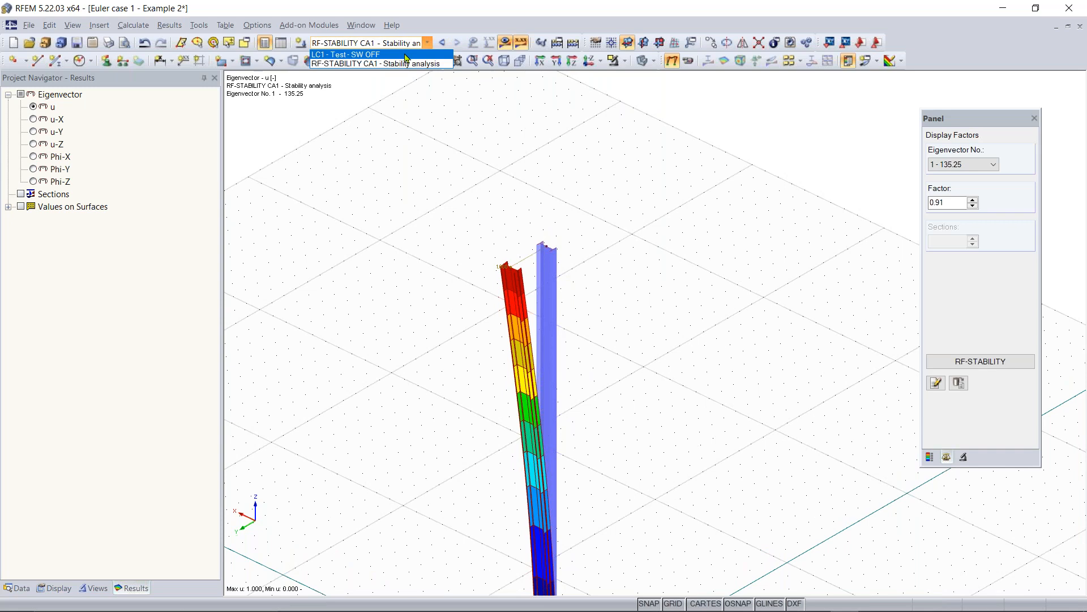
click(405, 55)
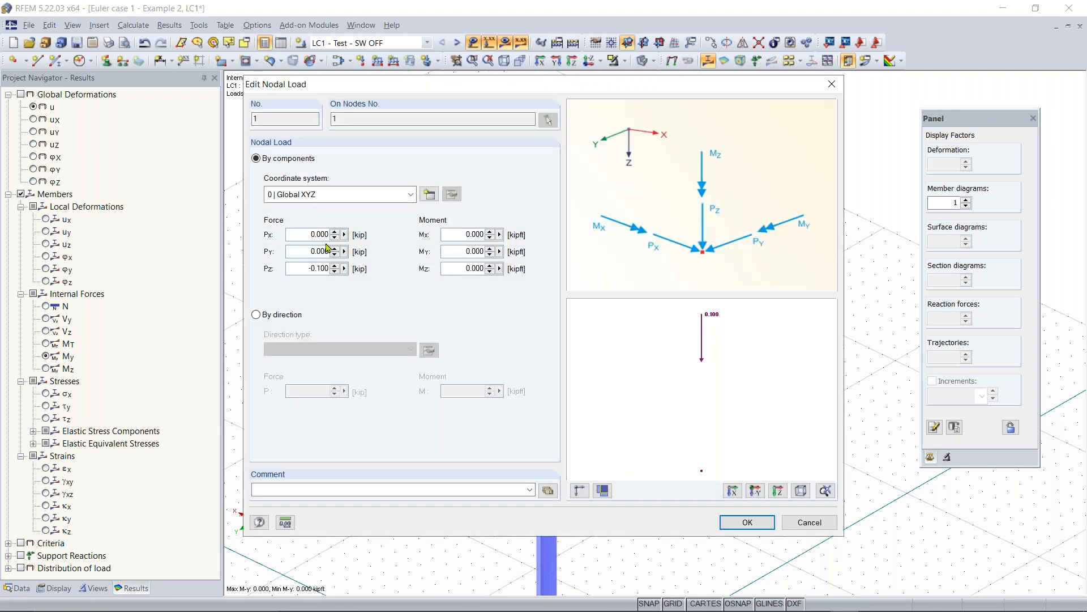
double_click(319, 268)
text(-14)
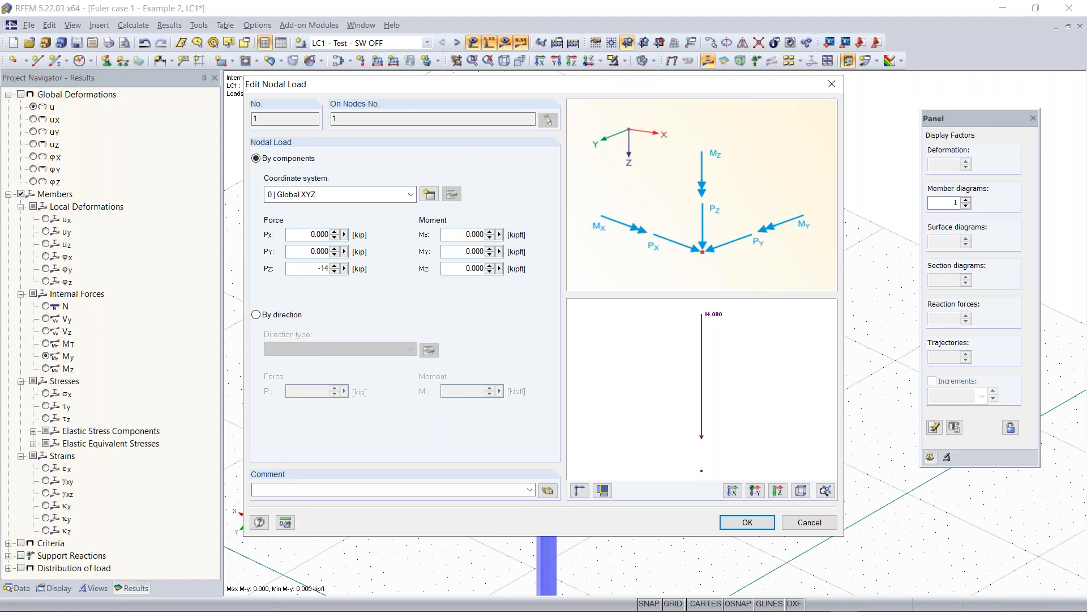
click(727, 524)
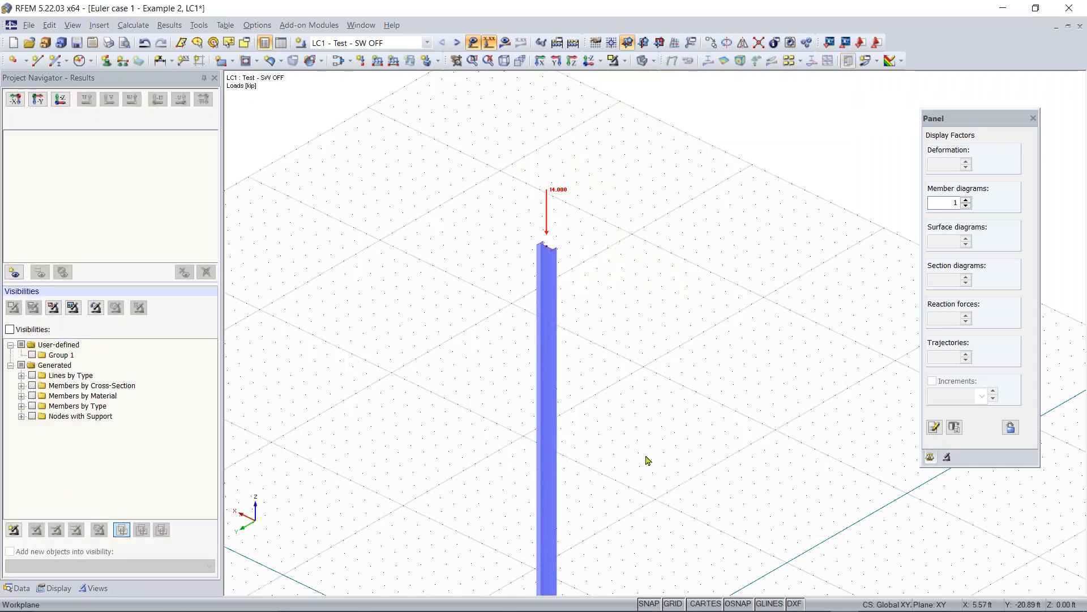
Try to calculate load case LC1 with second-order analysis and read the calculation error description
scroll(633, 471, down, 5)
scroll(650, 480, up, 3)
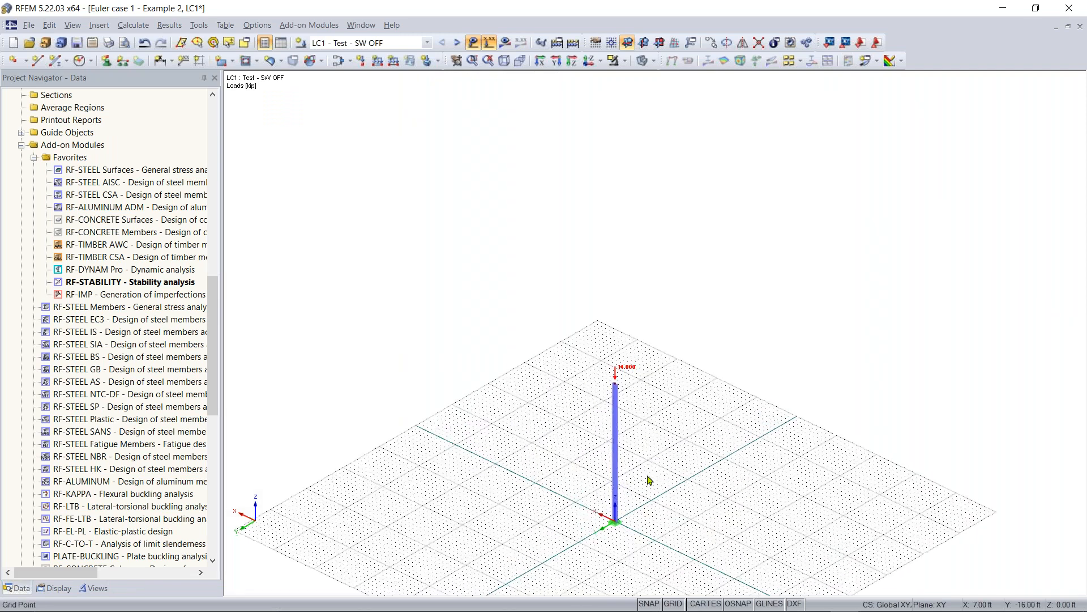
middle_drag(648, 480, 654, 333)
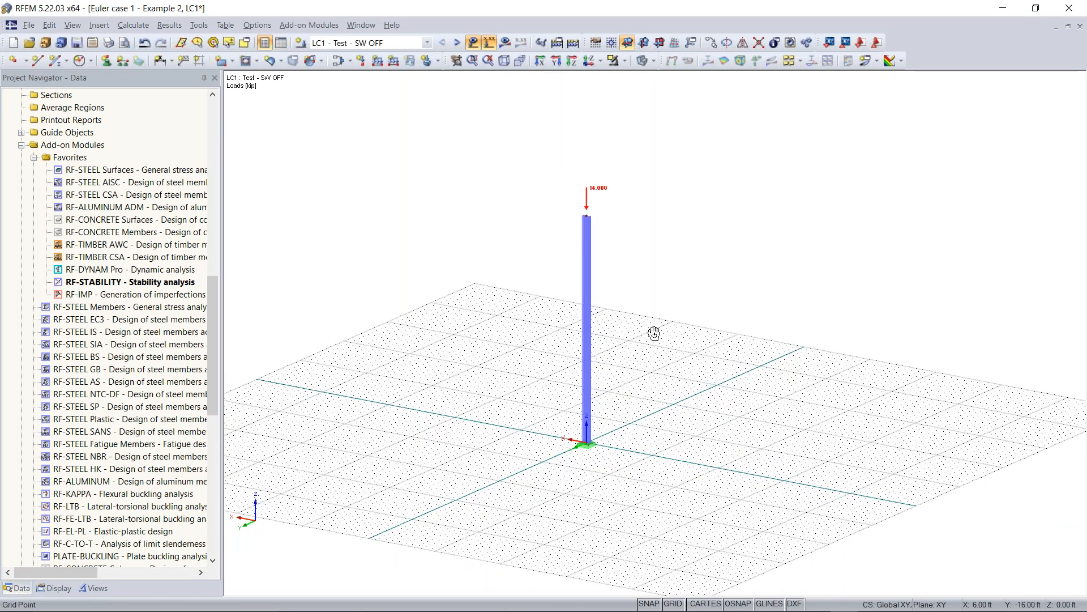
scroll(650, 354, up, 1)
scroll(650, 357, up, 1)
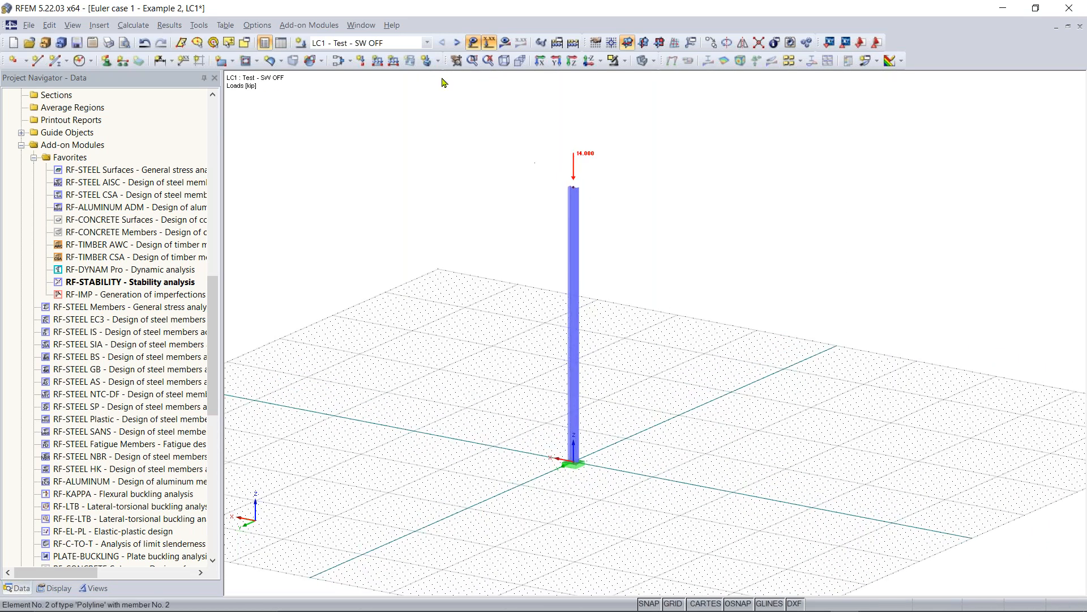
click(506, 44)
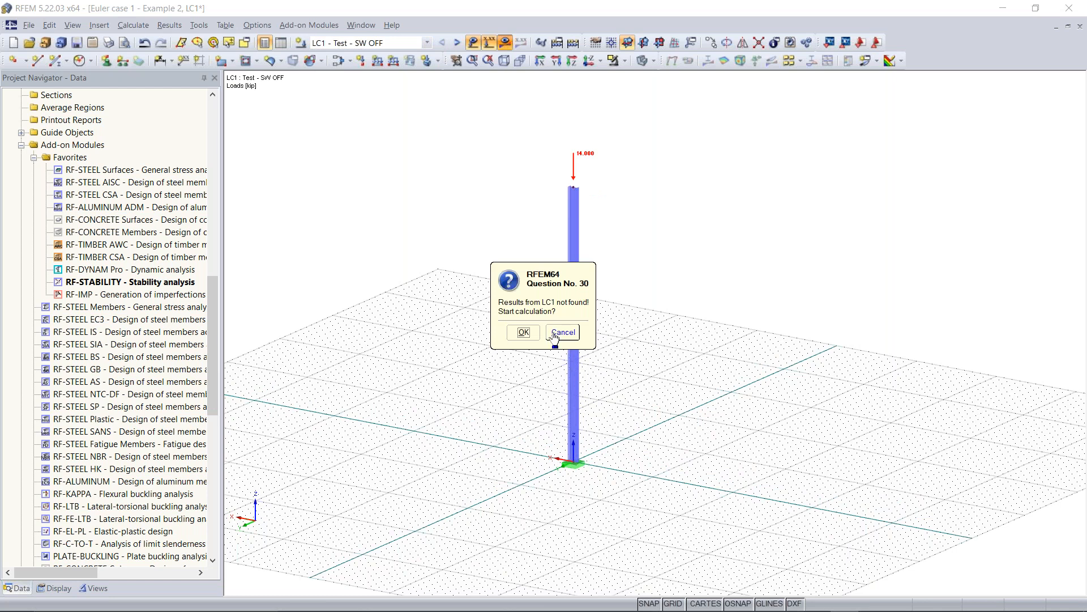
click(524, 332)
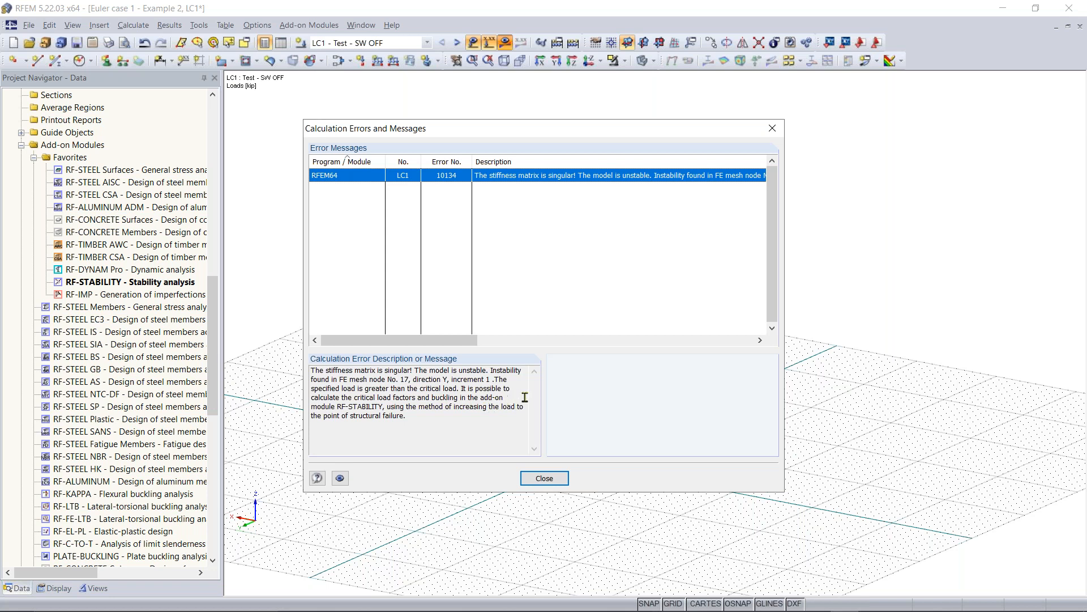
click(544, 479)
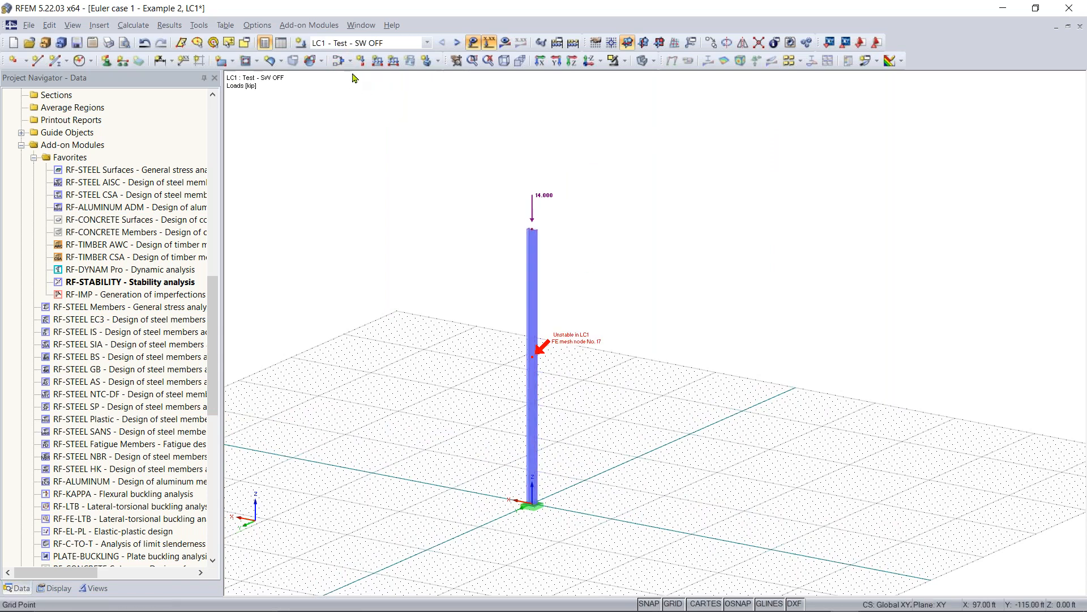
Set the method of analysis for load case LC1 to geometrically linear analysis
click(350, 61)
click(354, 77)
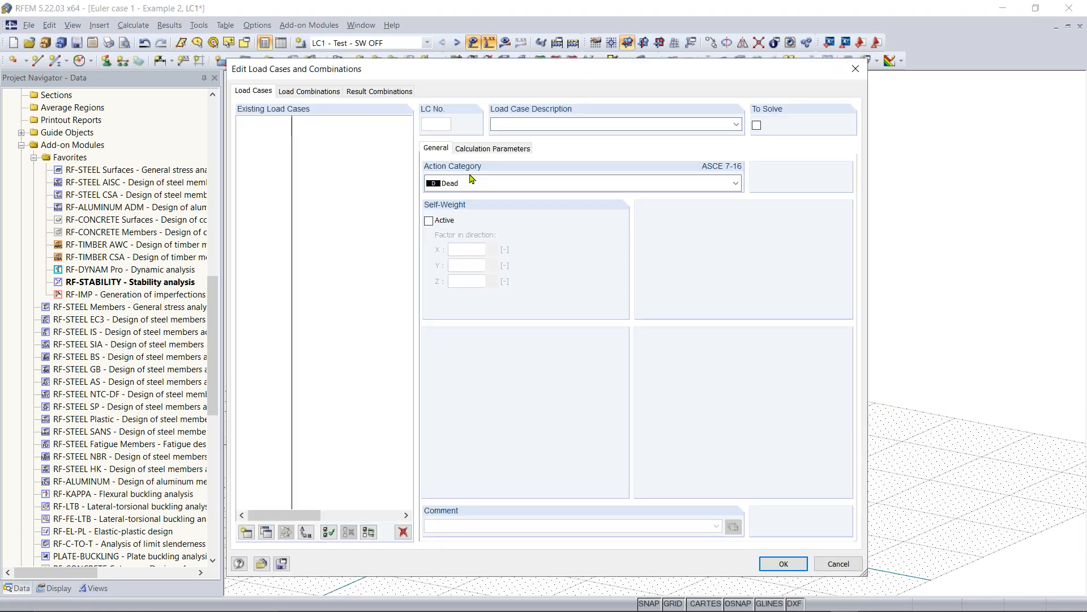
click(485, 150)
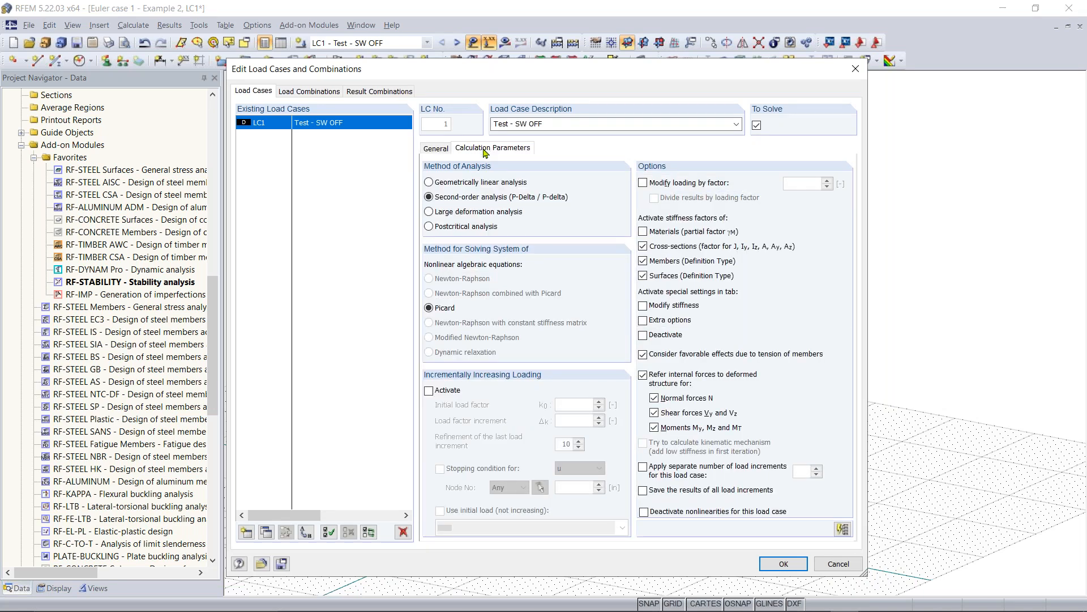
click(488, 183)
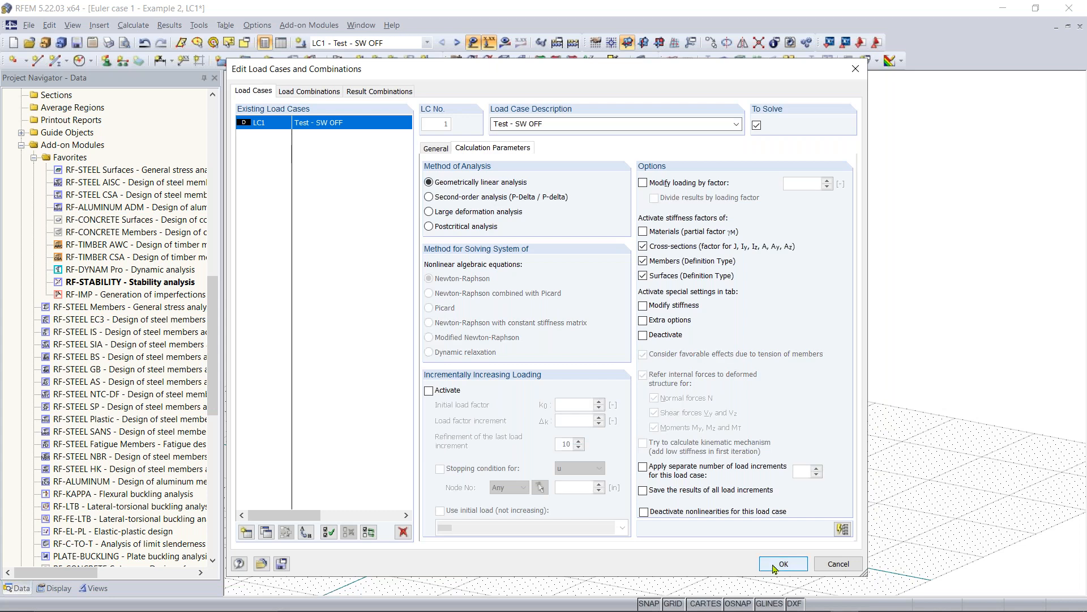
click(774, 566)
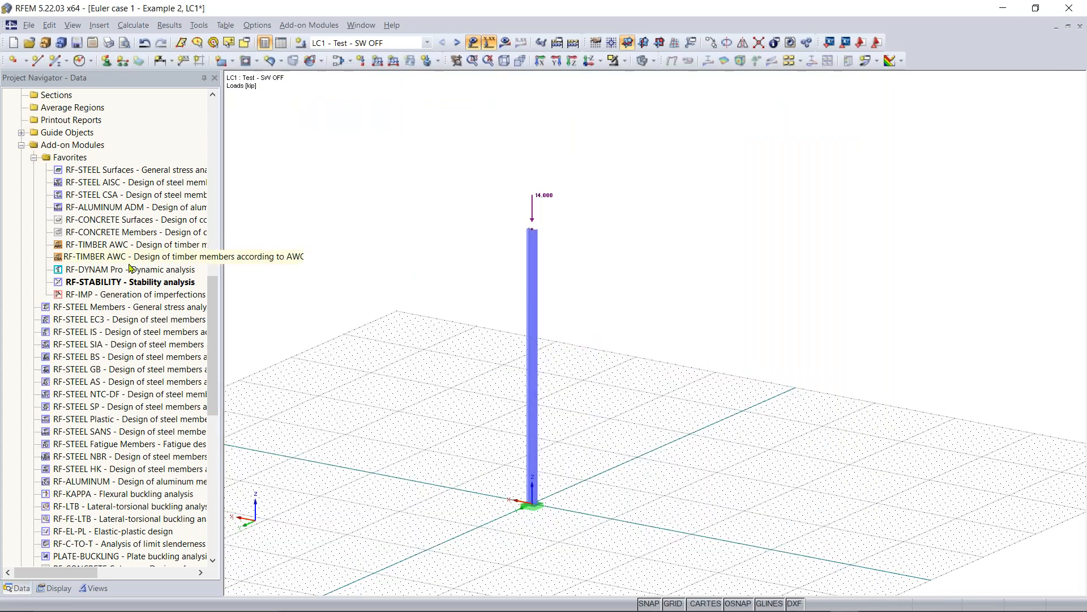
Run the RF-STABILITY calculation for the 14 kip load and review the critical load factors
double_click(126, 280)
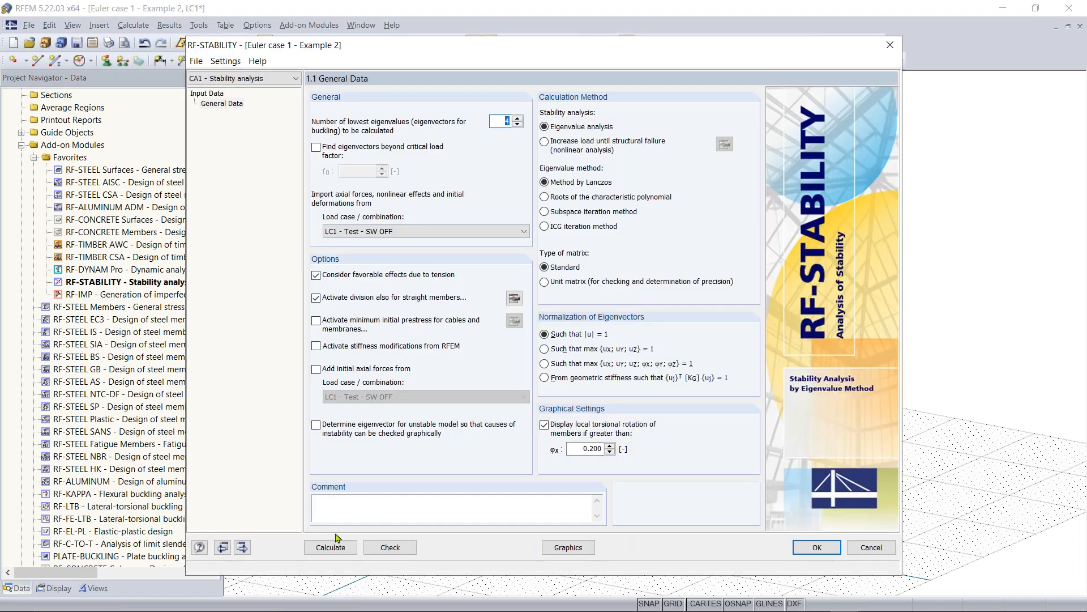
click(347, 545)
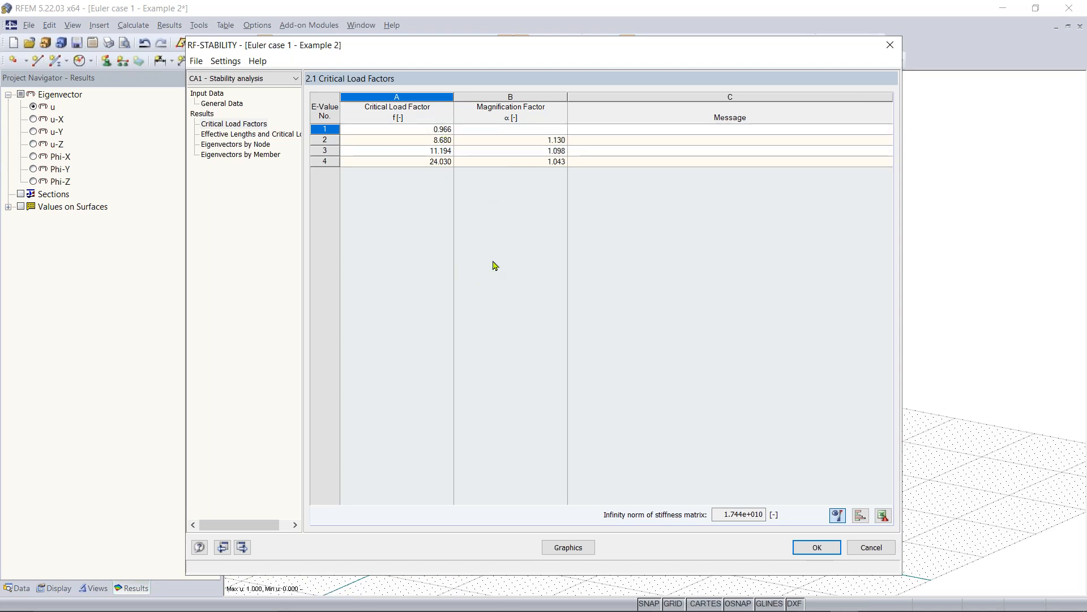
click(818, 547)
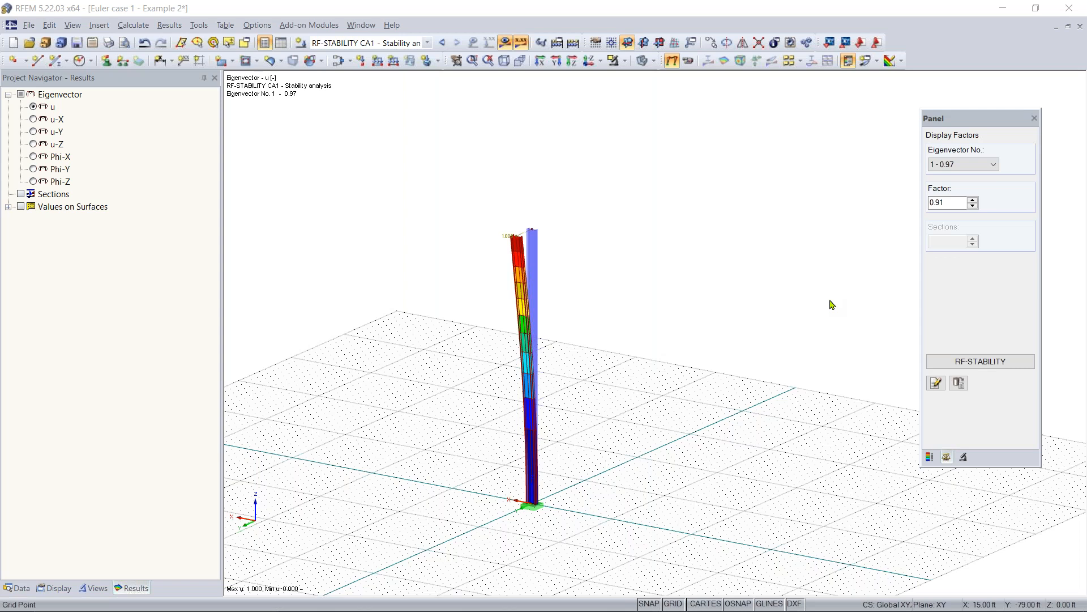
Switch the display back to load case LC1 and hide its results
click(402, 44)
click(363, 54)
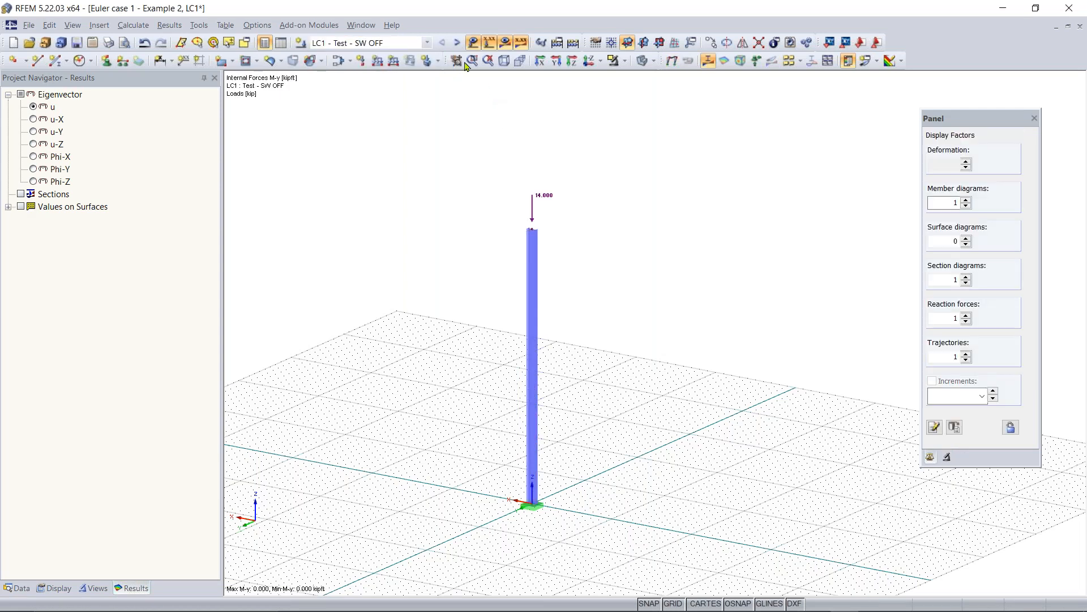
click(506, 44)
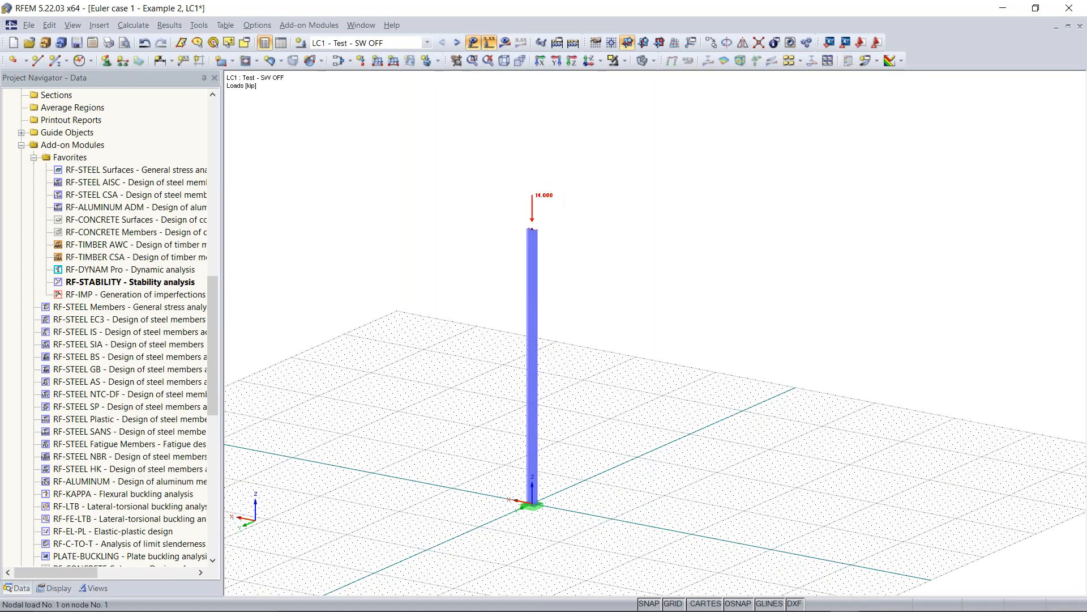
Change the nodal load on the column top to a vertical force PZ of -5 kip
double_click(532, 210)
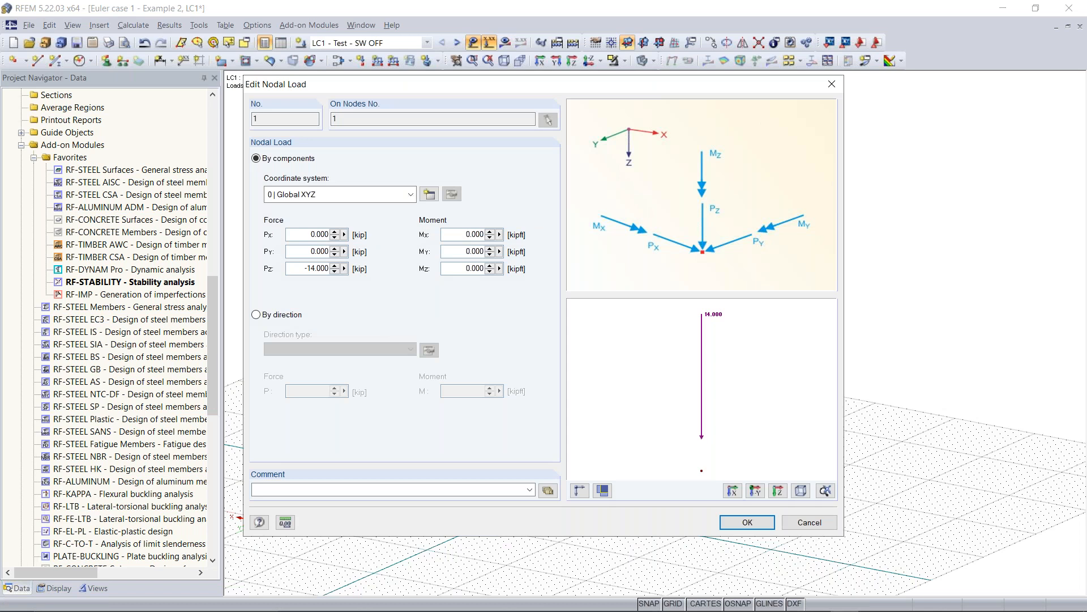
drag(300, 269, 446, 269)
text(-5)
click(747, 522)
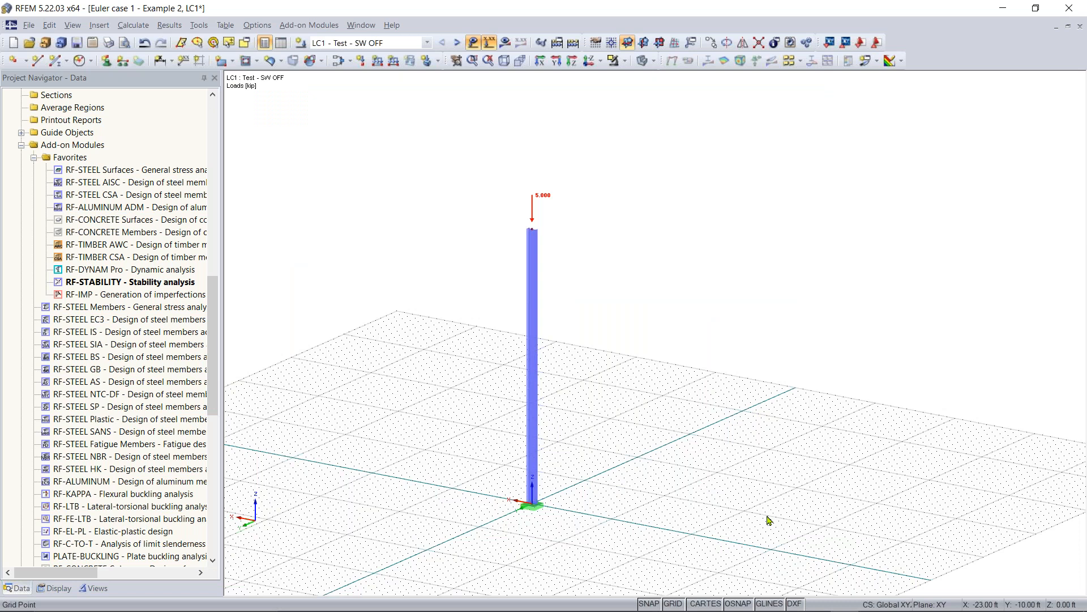
Shorten the column by setting its top node's Z coordinate to 10 ft
scroll(497, 247, up, 1)
scroll(497, 247, up, 1)
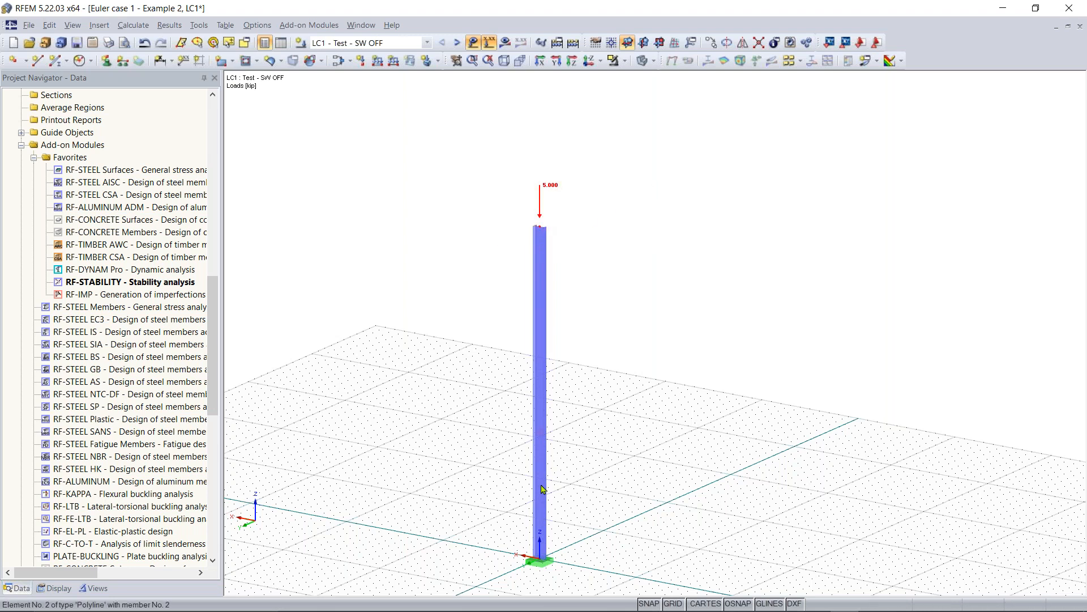
double_click(540, 229)
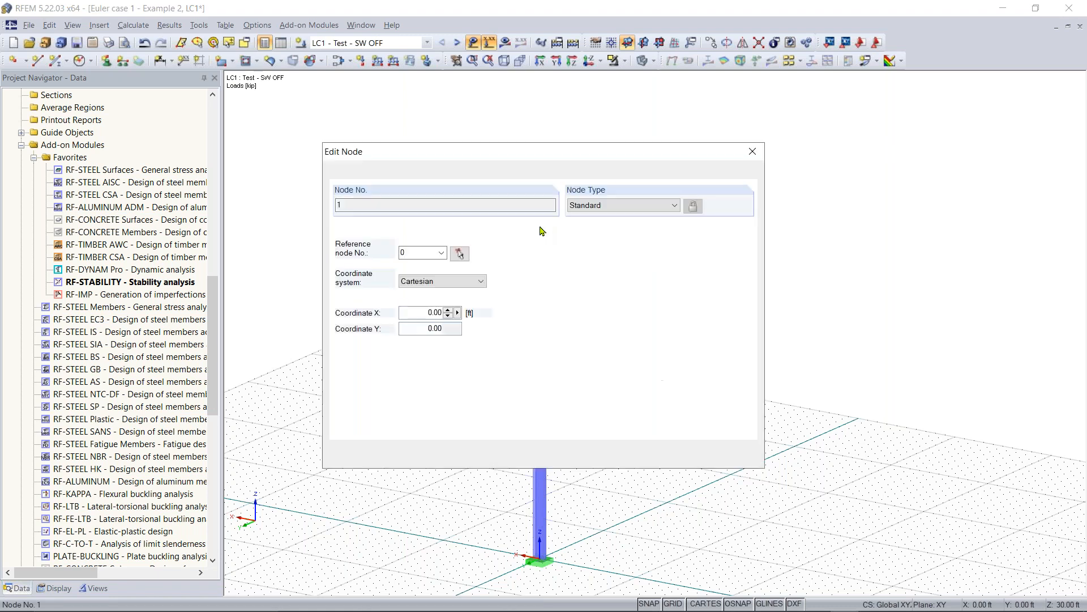
double_click(420, 341)
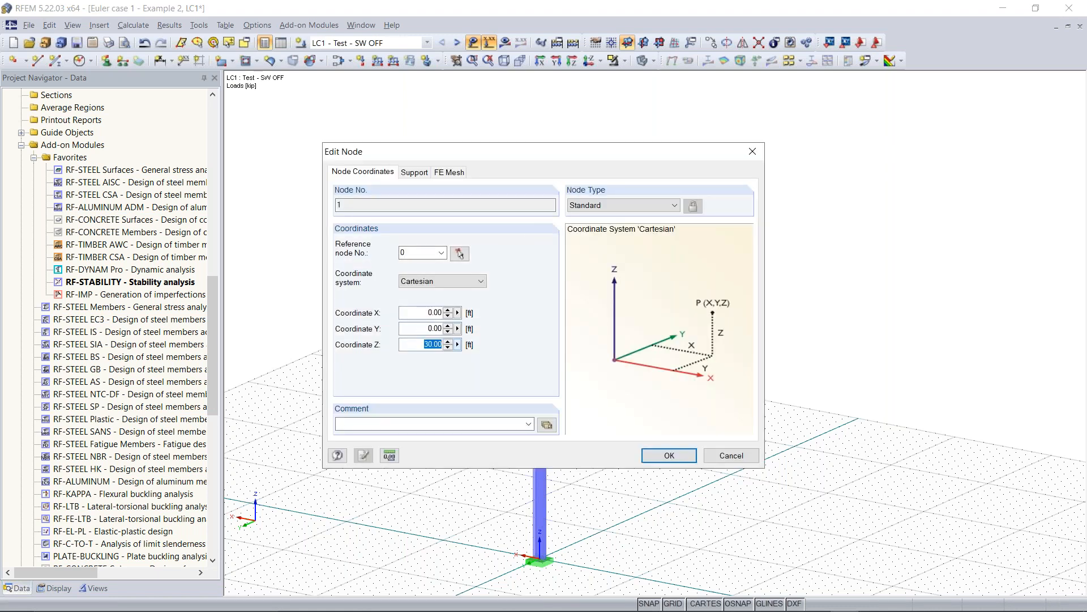
text(10)
key(Return)
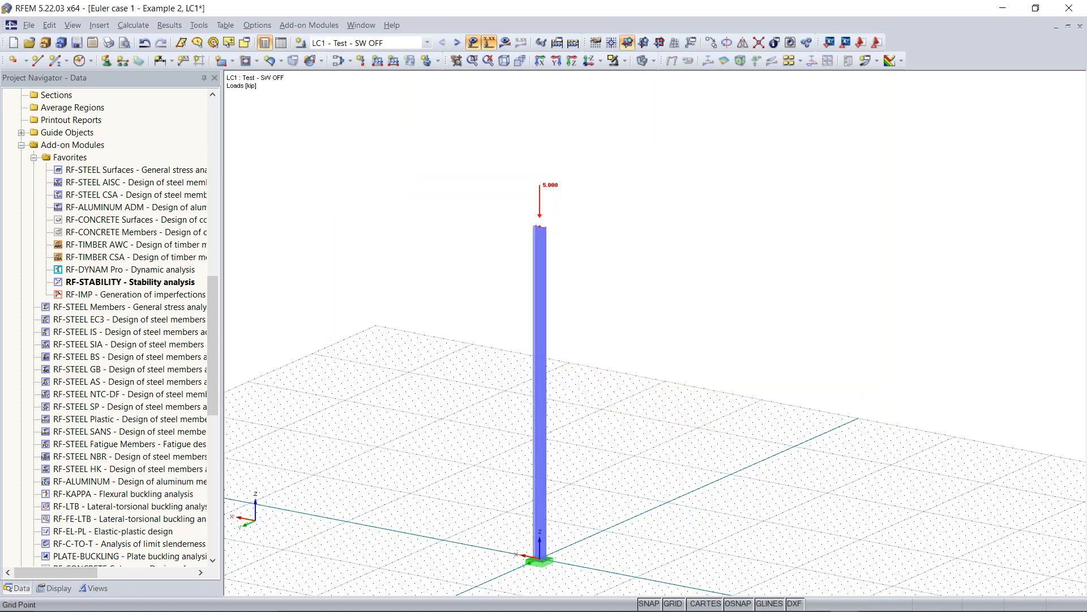
Copy the column with its base support and nodal load along the Y axis to Y = -10 ft
scroll(624, 474, down, 1)
middle_drag(618, 473, 490, 323)
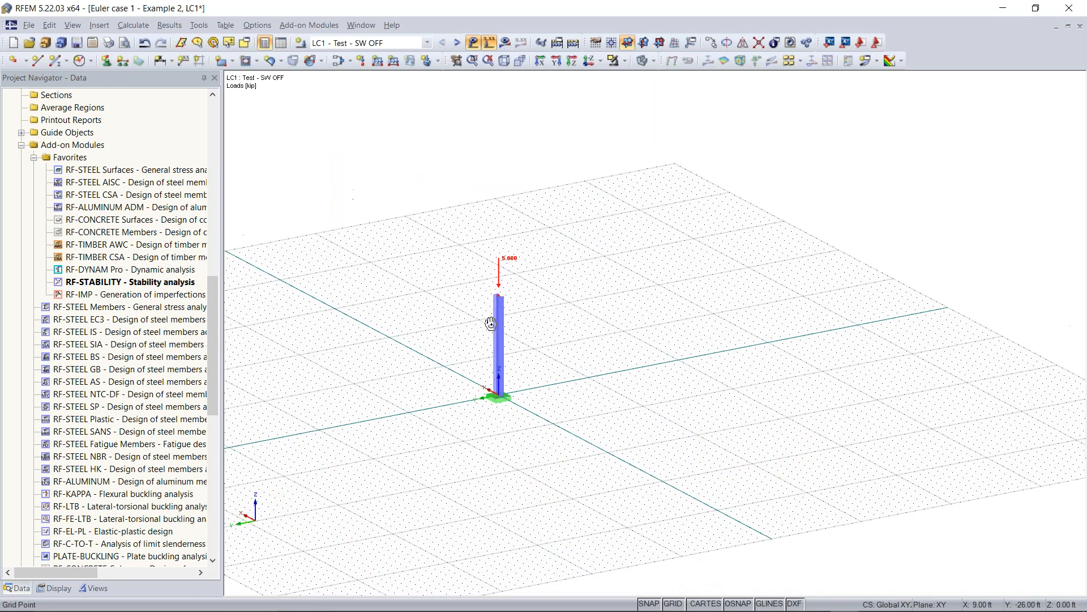
scroll(561, 319, up, 1)
scroll(560, 321, up, 2)
middle_drag(560, 320, 481, 317)
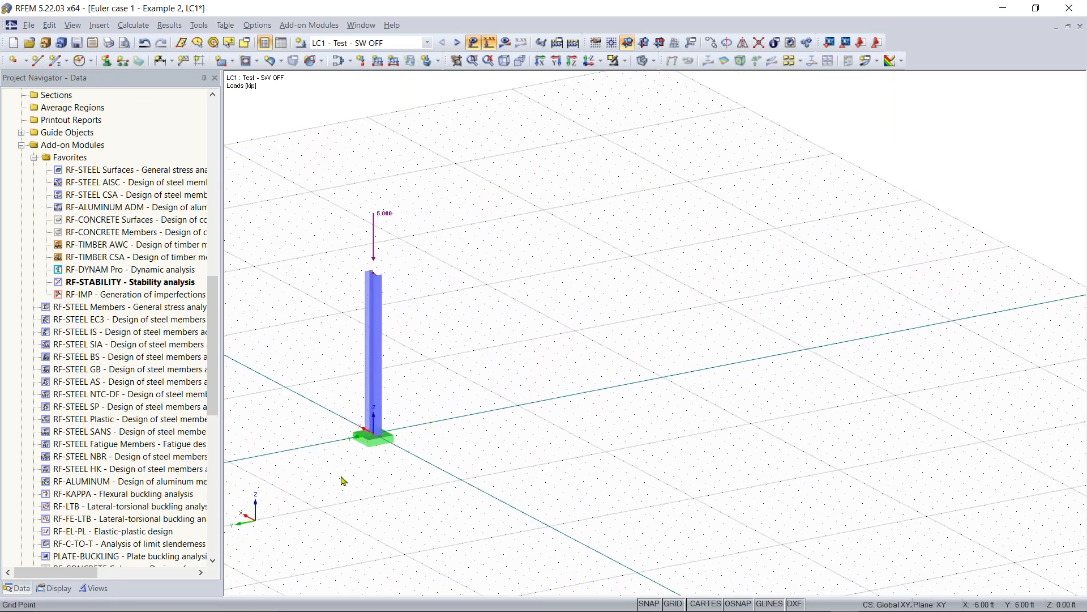
drag(331, 472, 425, 140)
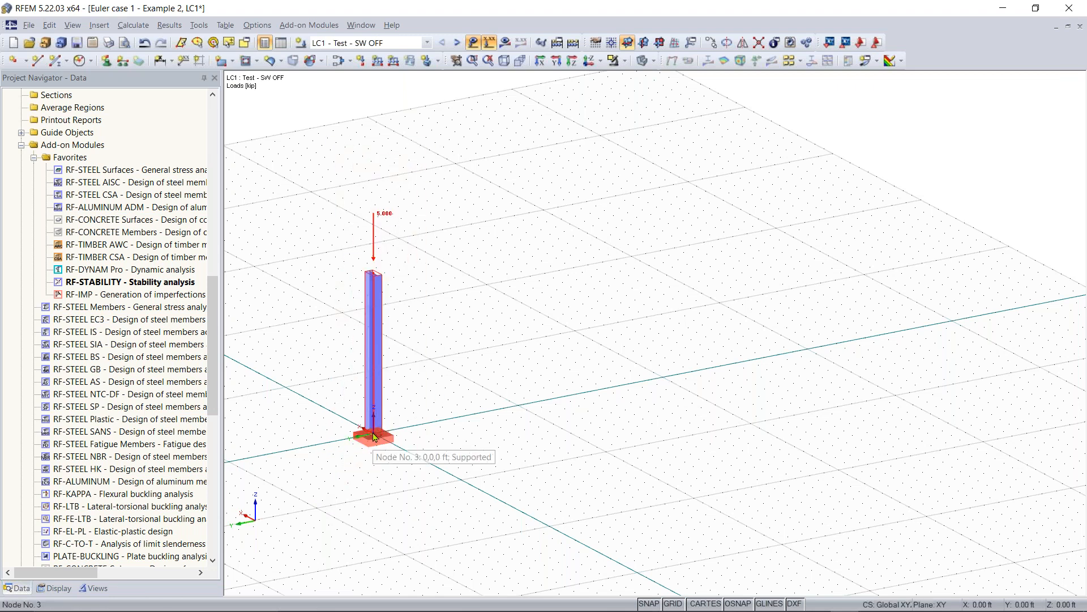
ctrl+drag(375, 437, 516, 408)
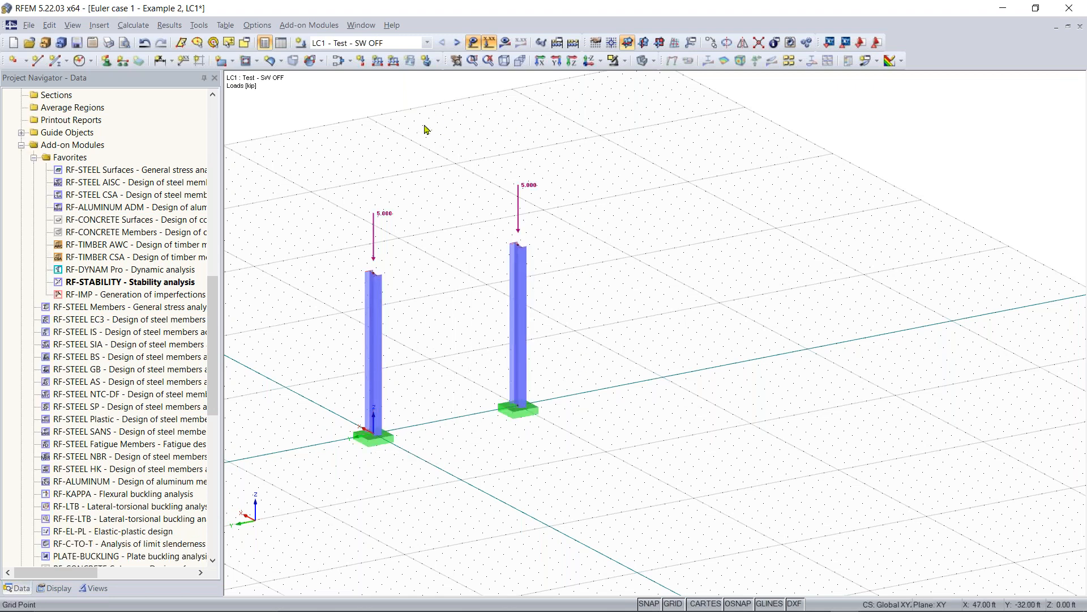
Set up a new beam member with the AISC 15 rolled section W 8x15 in Steel A992
click(56, 63)
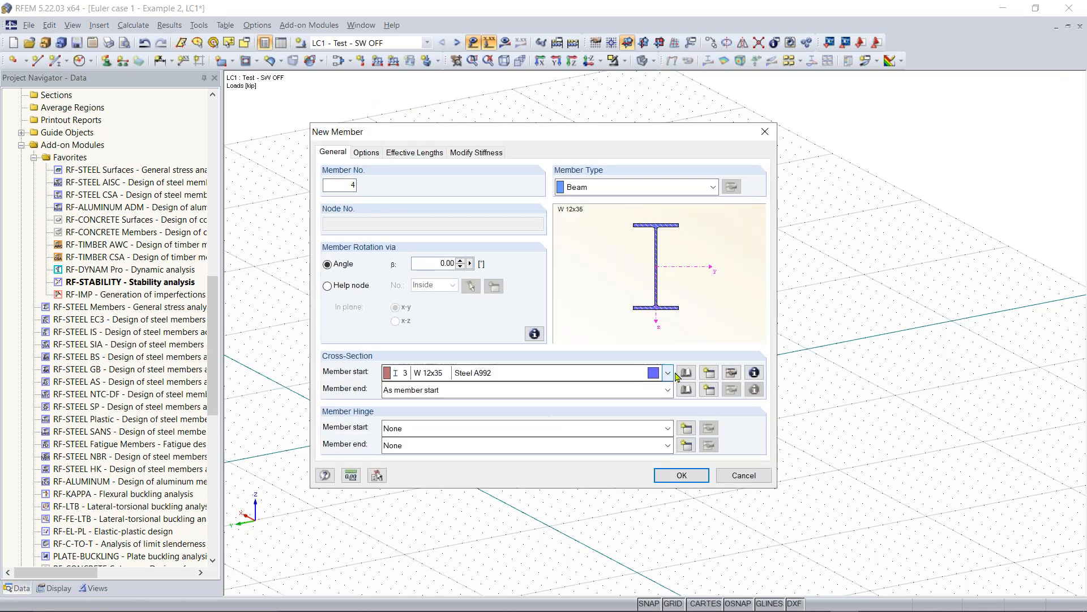
click(684, 373)
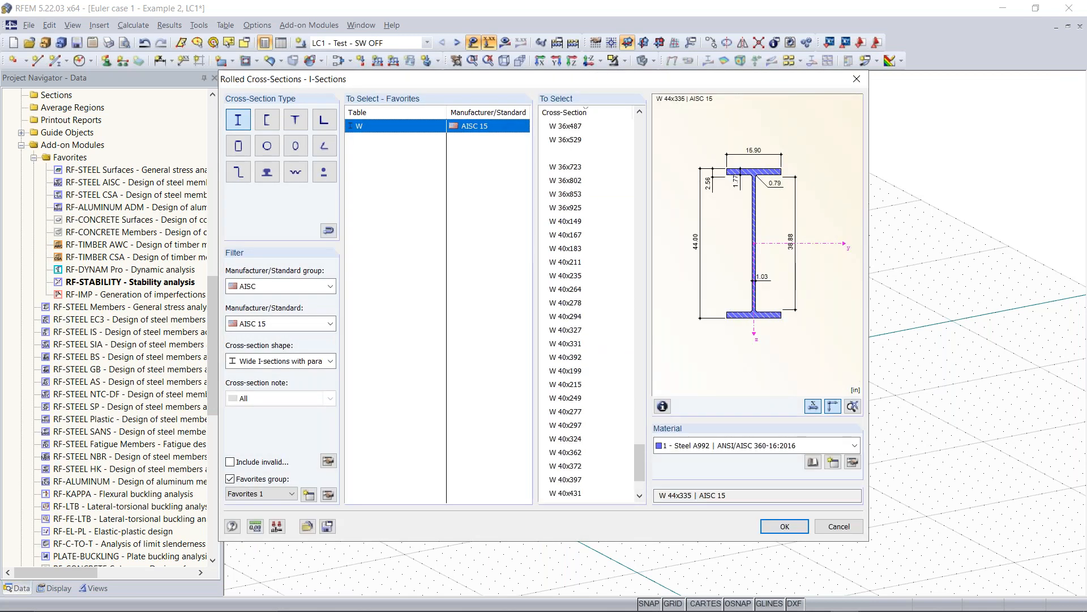
scroll(589, 326, up, 5)
scroll(592, 324, up, 10)
scroll(595, 321, up, 10)
scroll(595, 324, up, 15)
scroll(594, 325, up, 10)
scroll(599, 331, up, 5)
click(573, 141)
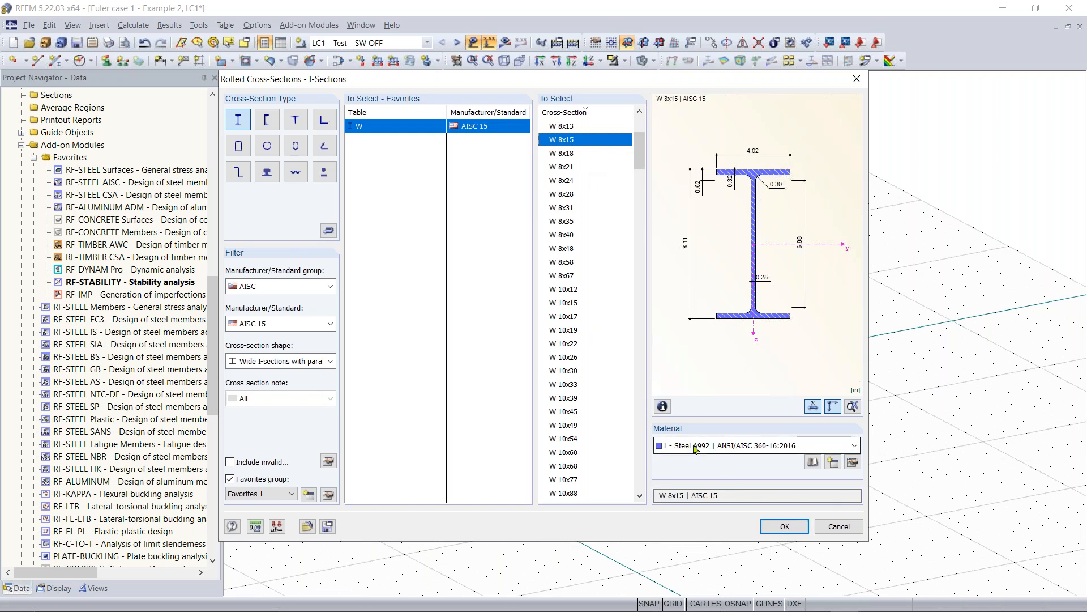
click(785, 527)
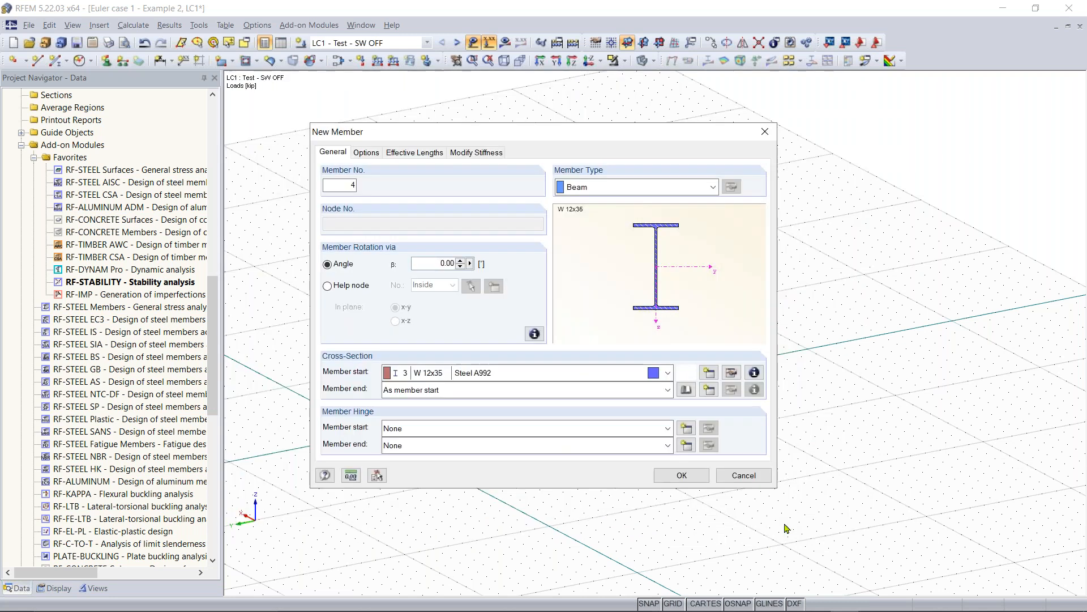
click(683, 475)
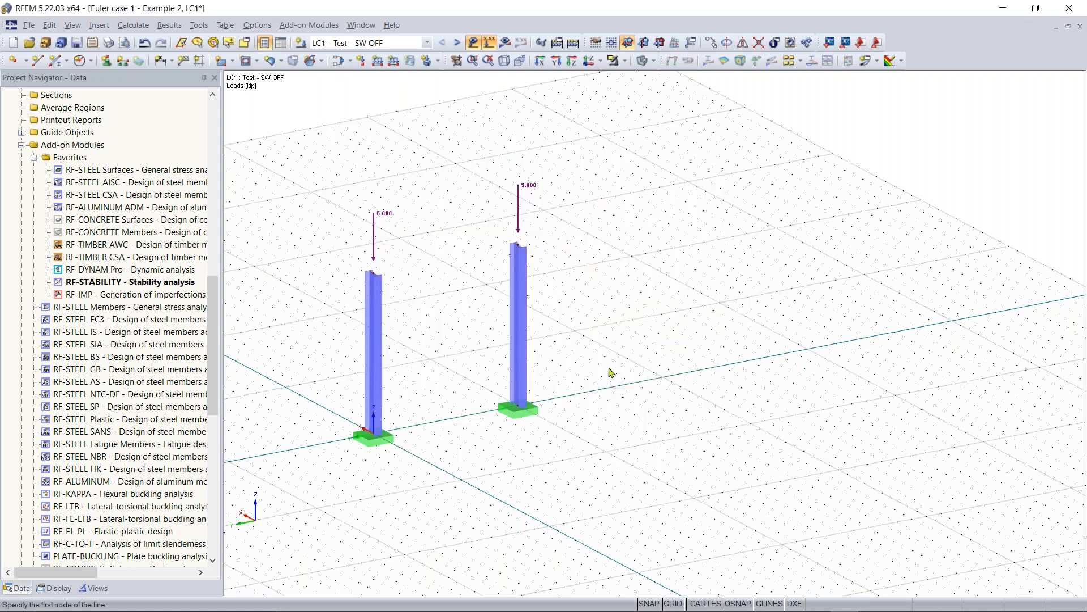
Draw the beam between the top nodes of the two columns and end the member command
click(374, 273)
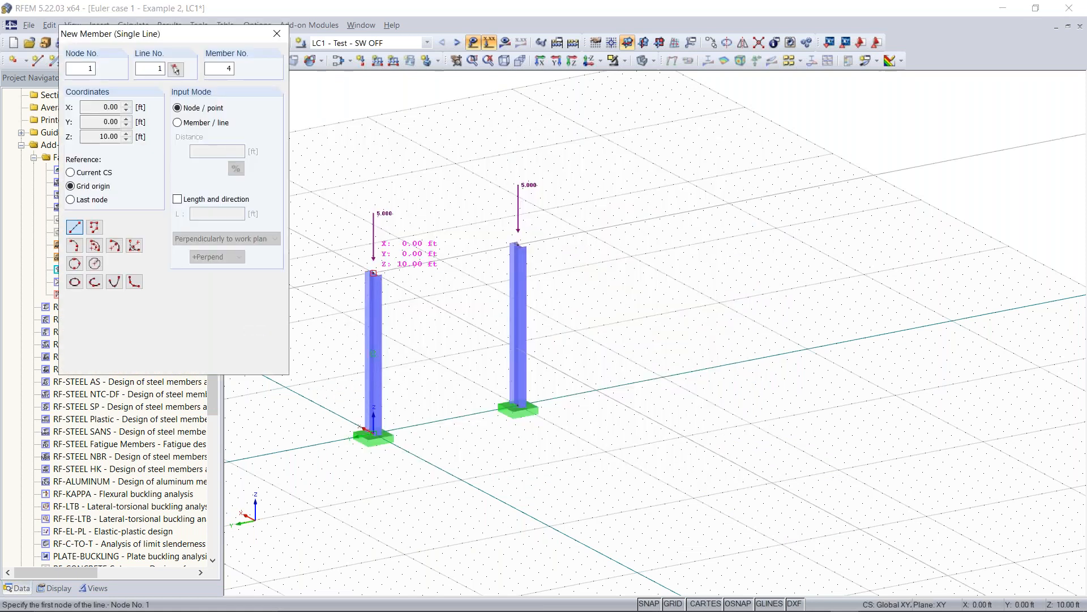
scroll(373, 275, up, 8)
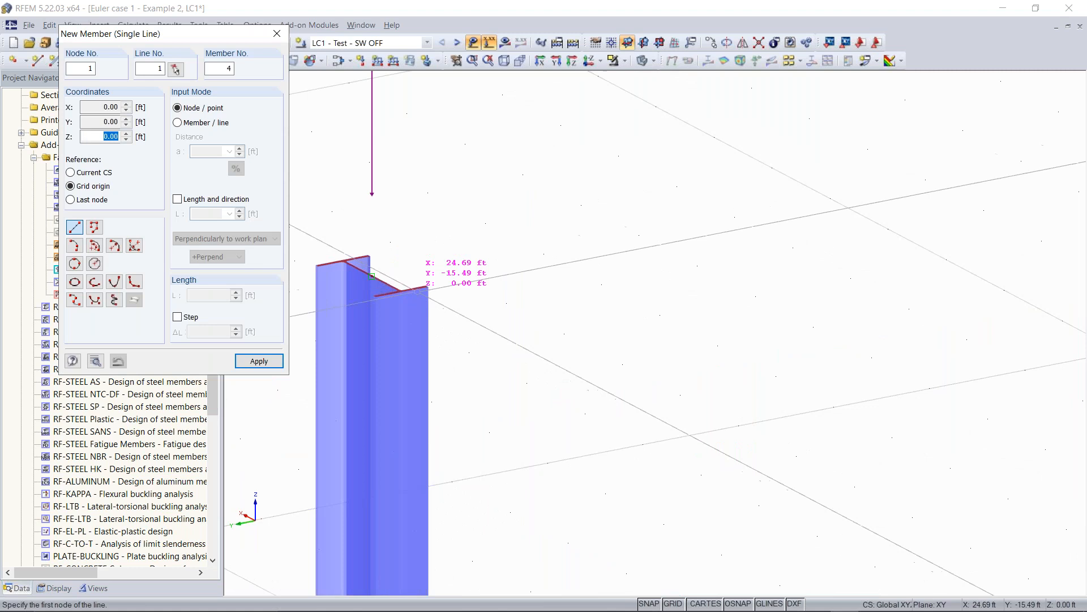
scroll(424, 294, down, 10)
scroll(574, 306, up, 5)
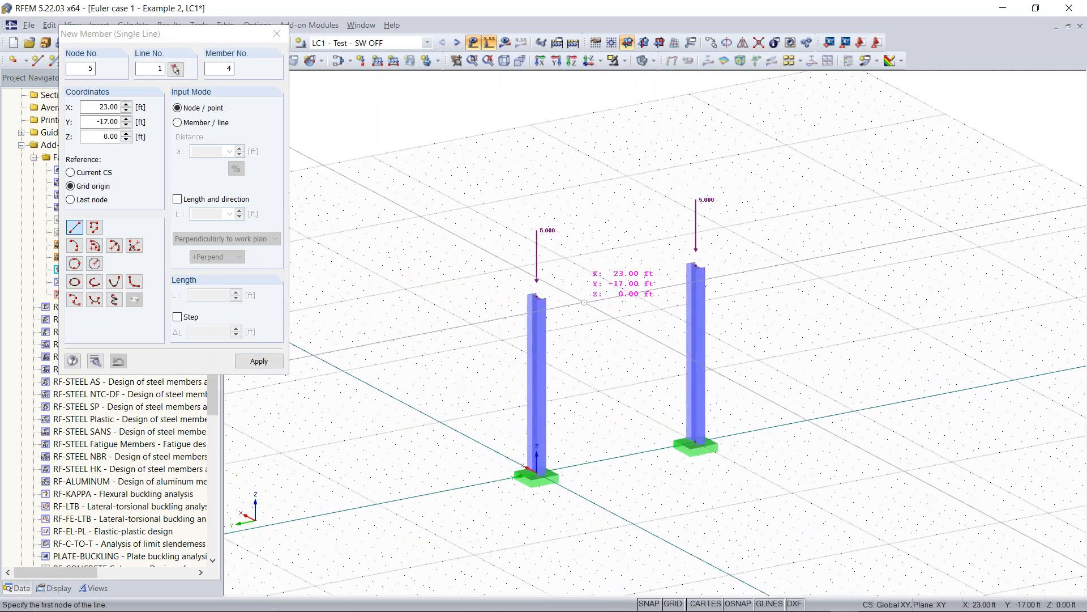
middle_drag(579, 305, 548, 256)
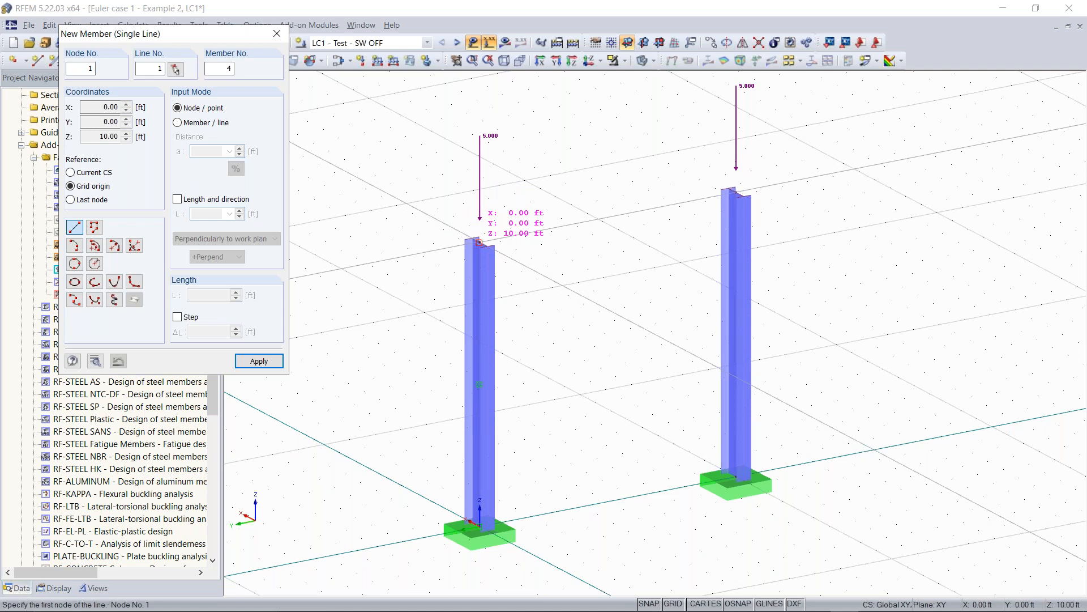
click(480, 242)
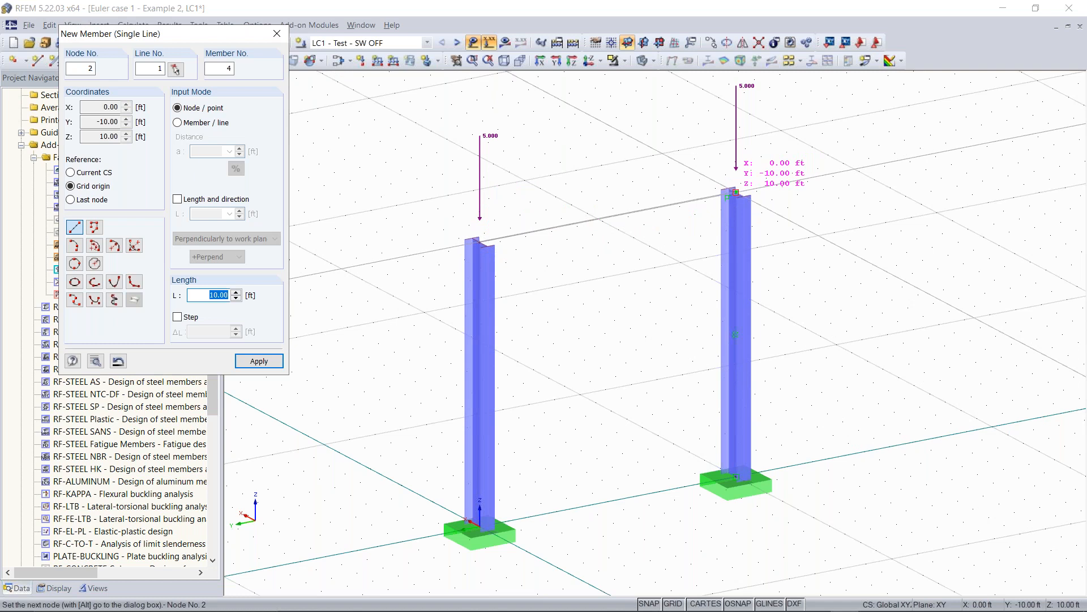
click(735, 192)
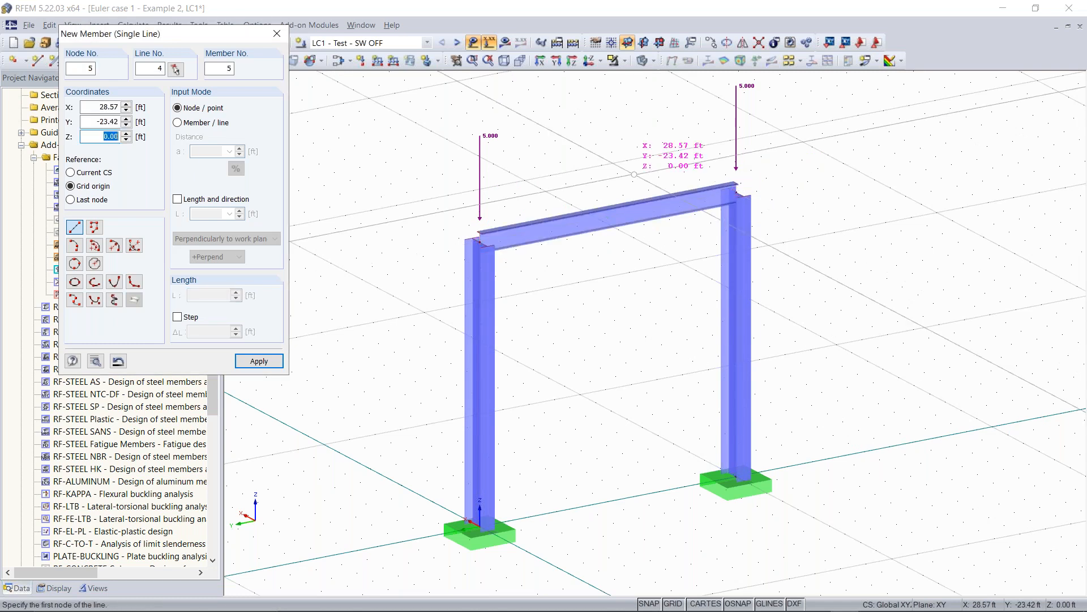
key(Escape)
Calculate load case LC1 for the portal frame and show its results
mouse_move(651, 359)
middle_down()
mouse_move(617, 401)
mouse_move(563, 369)
mouse_move(566, 357)
middle_up()
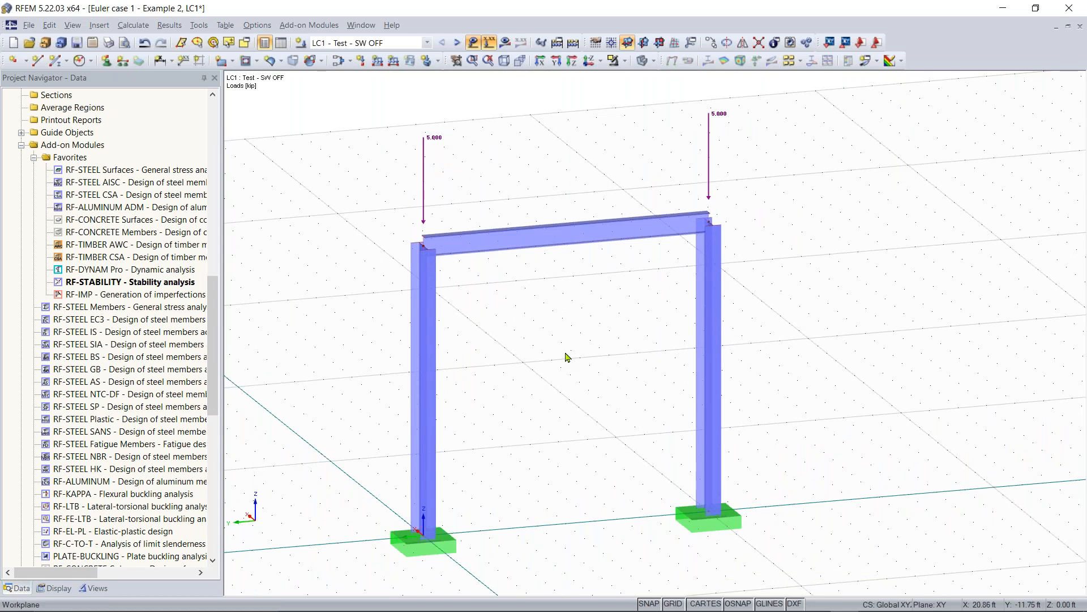
click(505, 44)
click(522, 332)
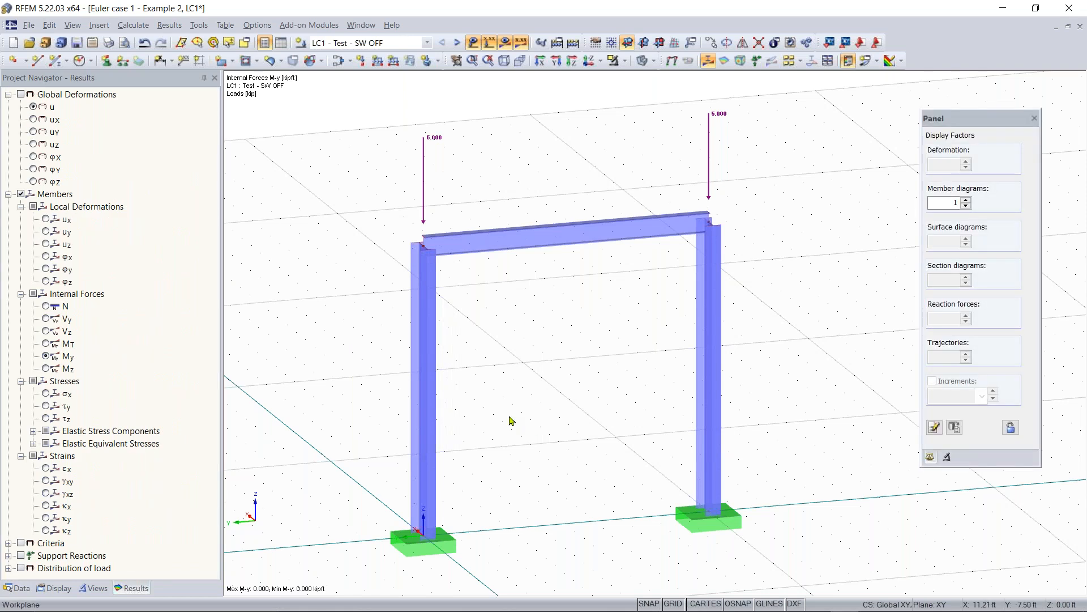
scroll(614, 383, down, 1)
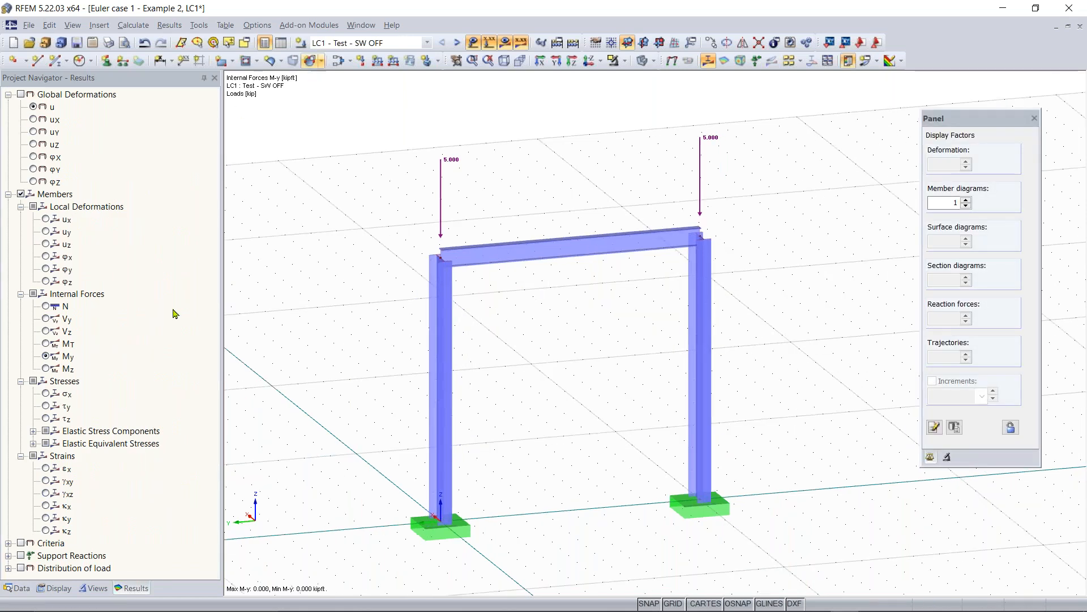
Display the frame's global deformations and compare the vertical component uZ with the total deformation u
click(21, 94)
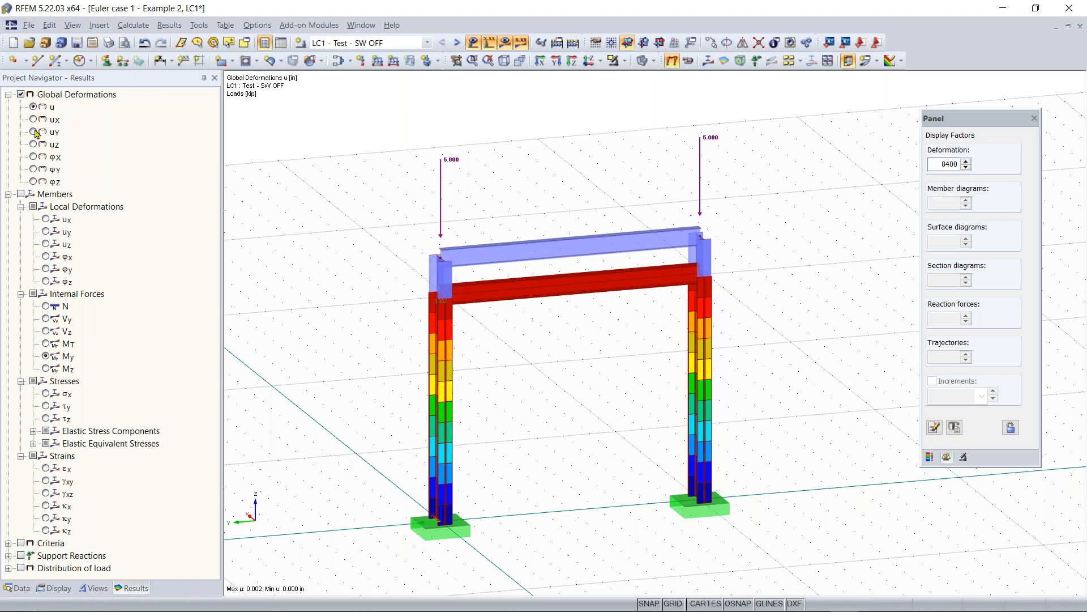
click(34, 144)
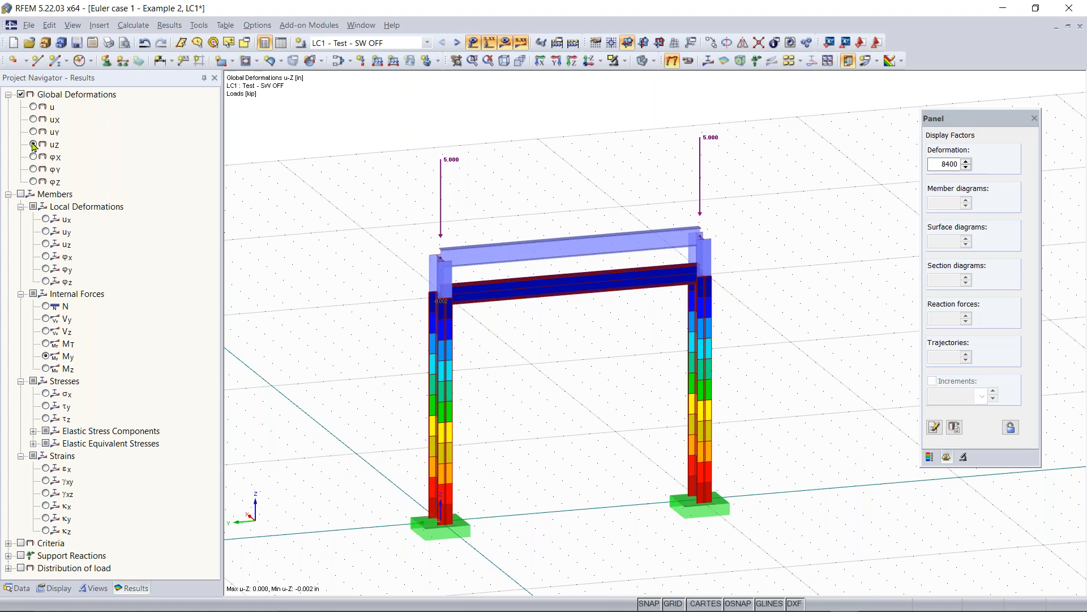
click(34, 108)
ctrl+middle_drag(508, 345, 561, 348)
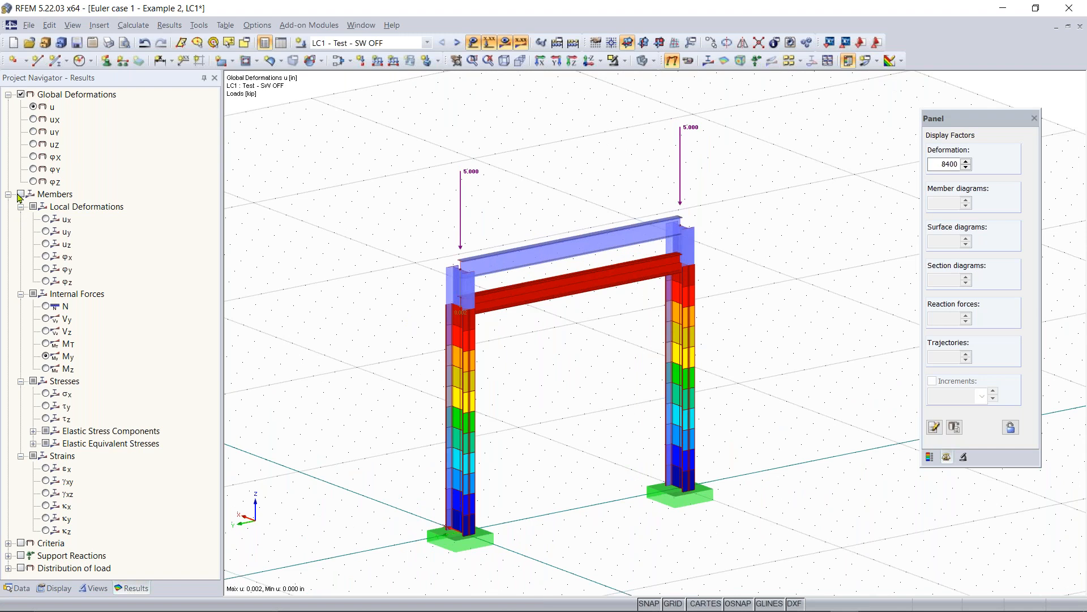
Display the member bending moments Mz and set the member diagram display factor to 1.5
click(21, 194)
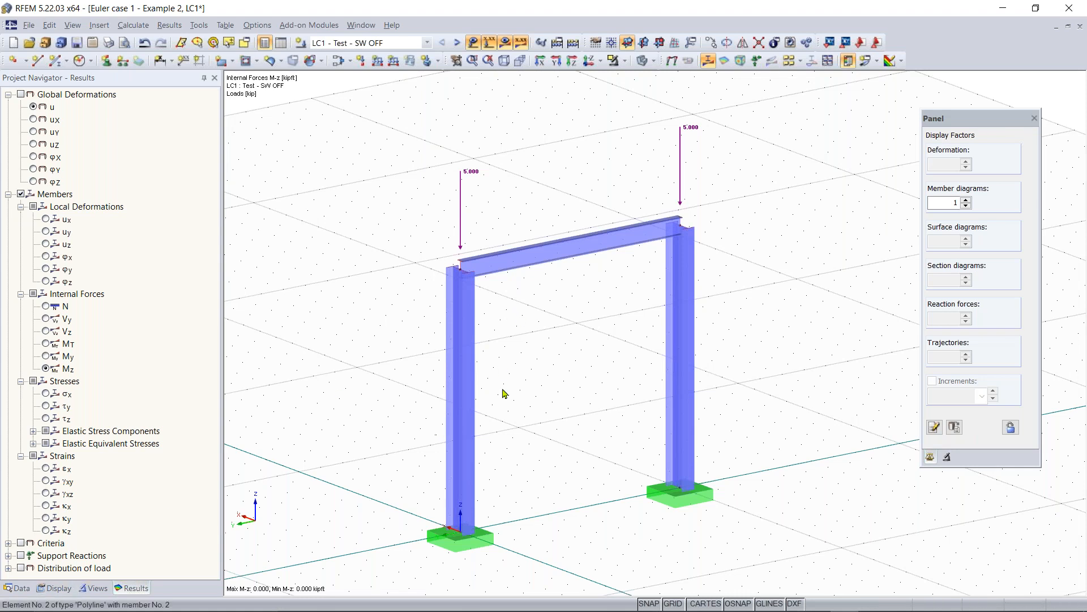
scroll(507, 377, down, 1)
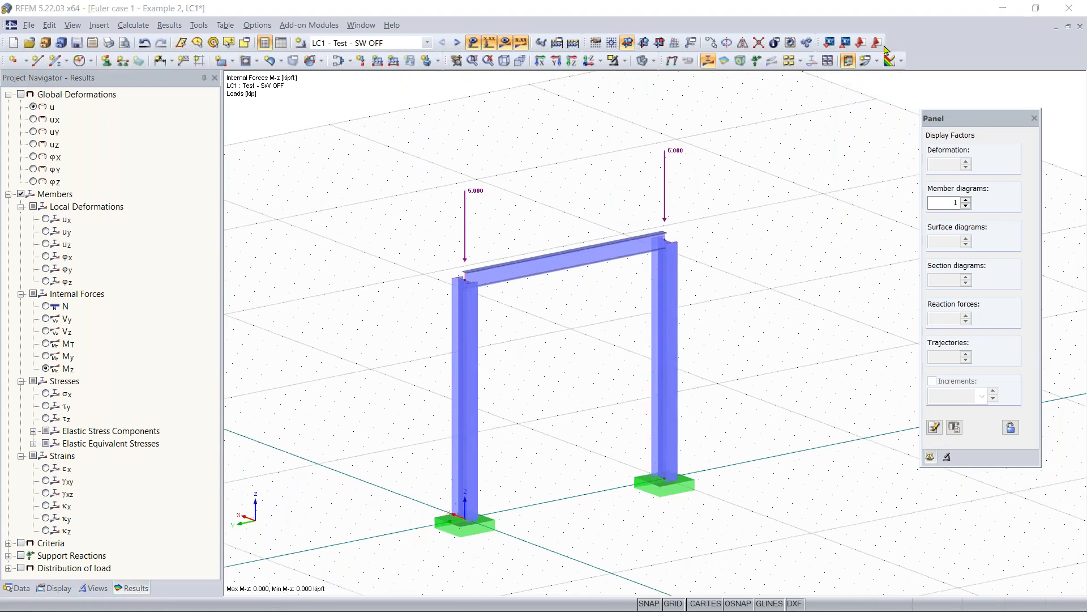
click(967, 200)
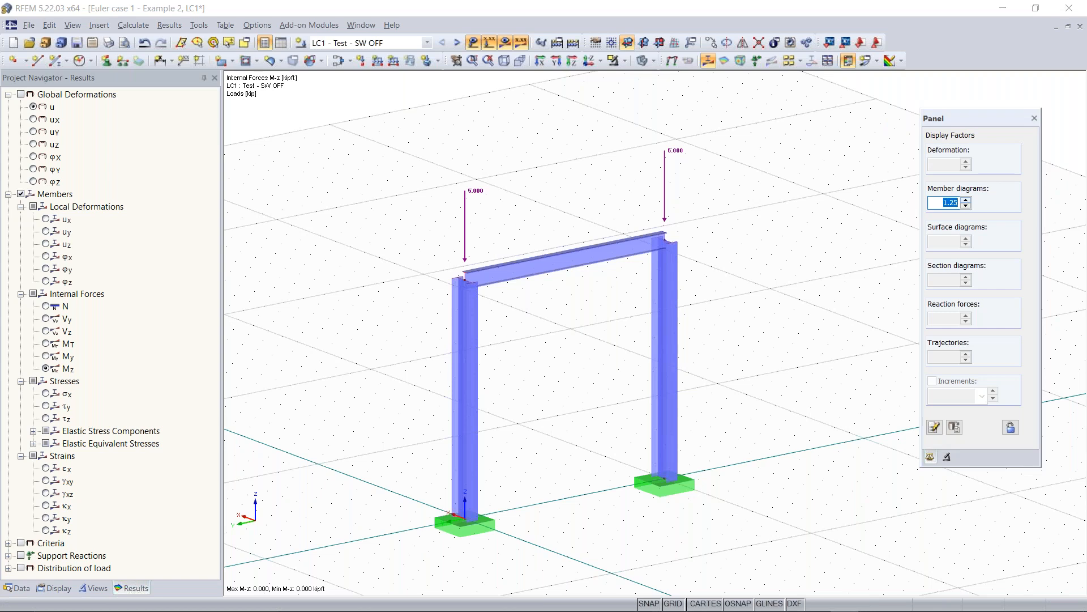
Set member deformations to display as lines and try the With Diagram and Cross-Sections styles for member results before restoring Two-Colored
click(55, 588)
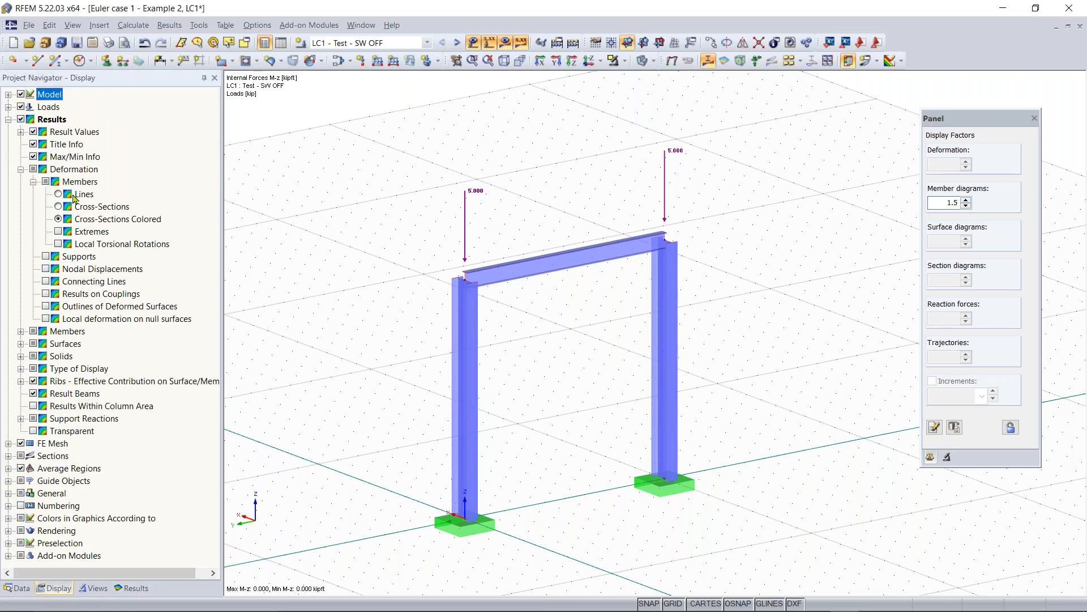
click(59, 195)
click(21, 331)
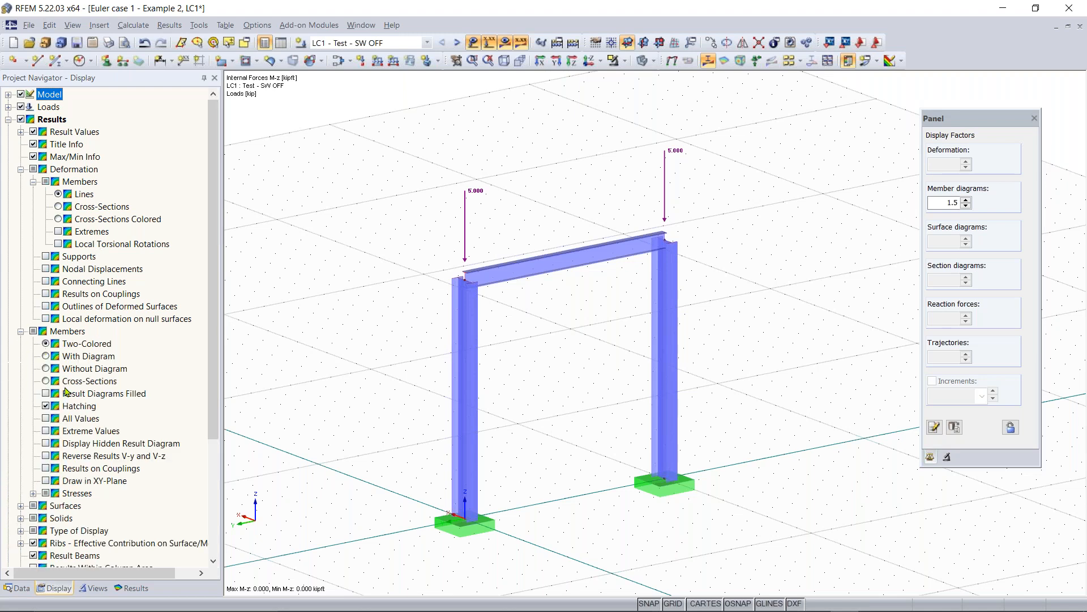
click(46, 356)
click(46, 381)
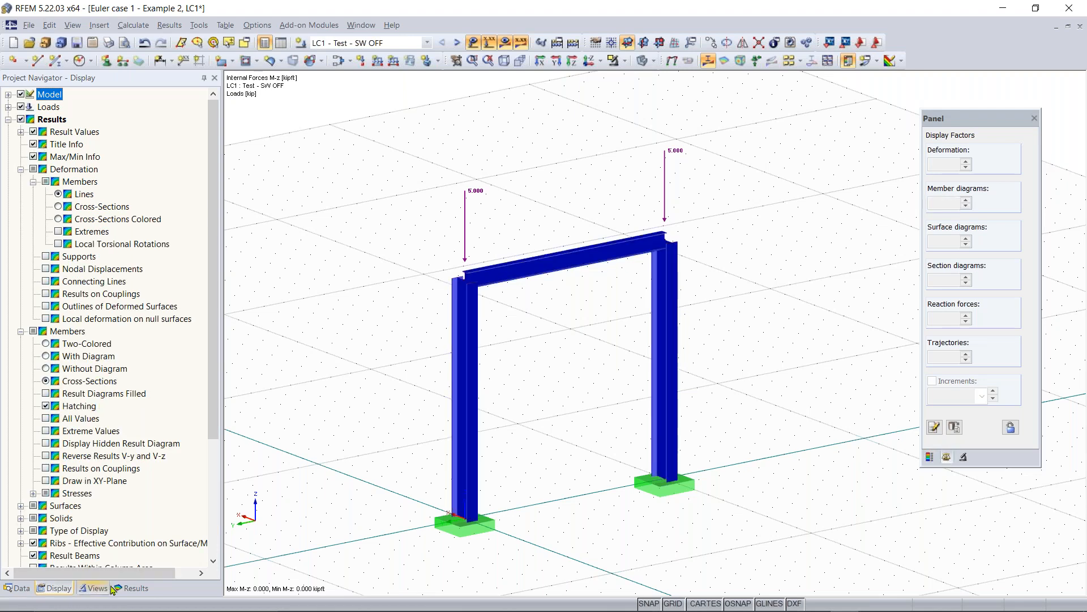
click(46, 343)
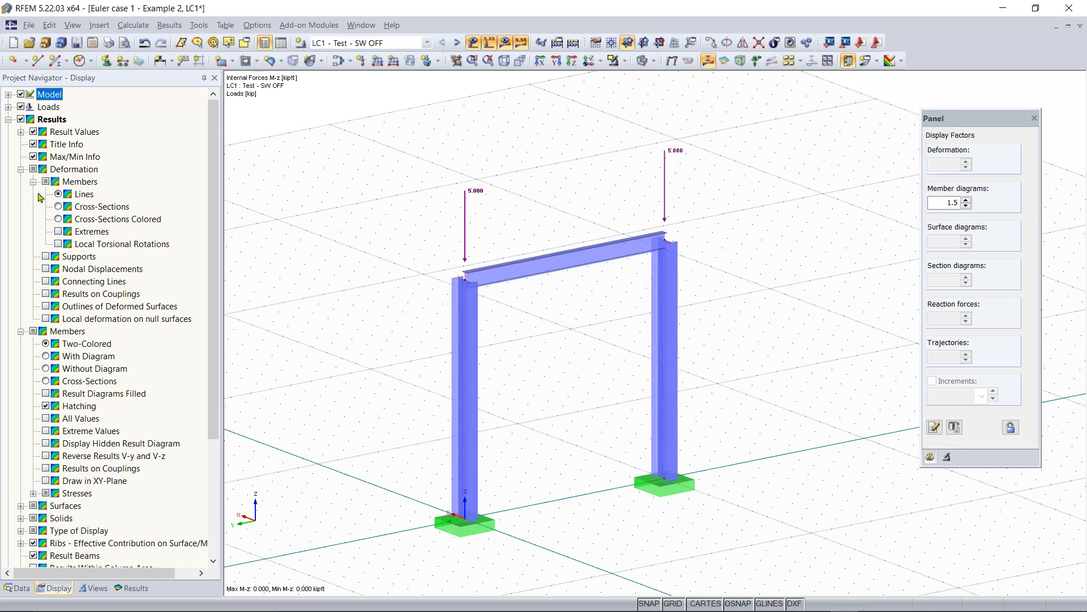
click(20, 169)
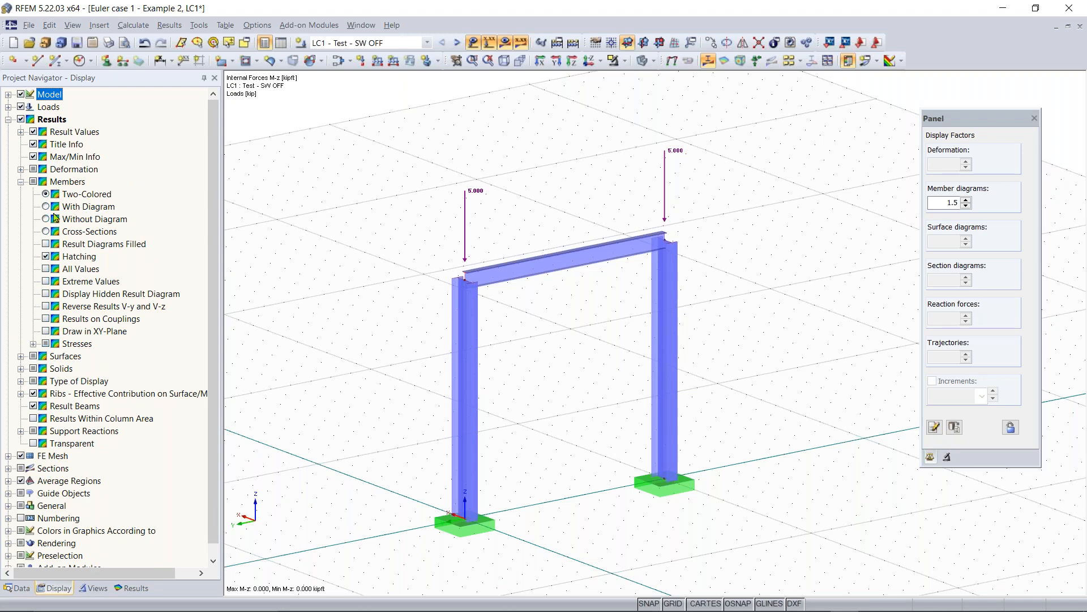
Switch the displayed member results to the bending moments My
click(132, 588)
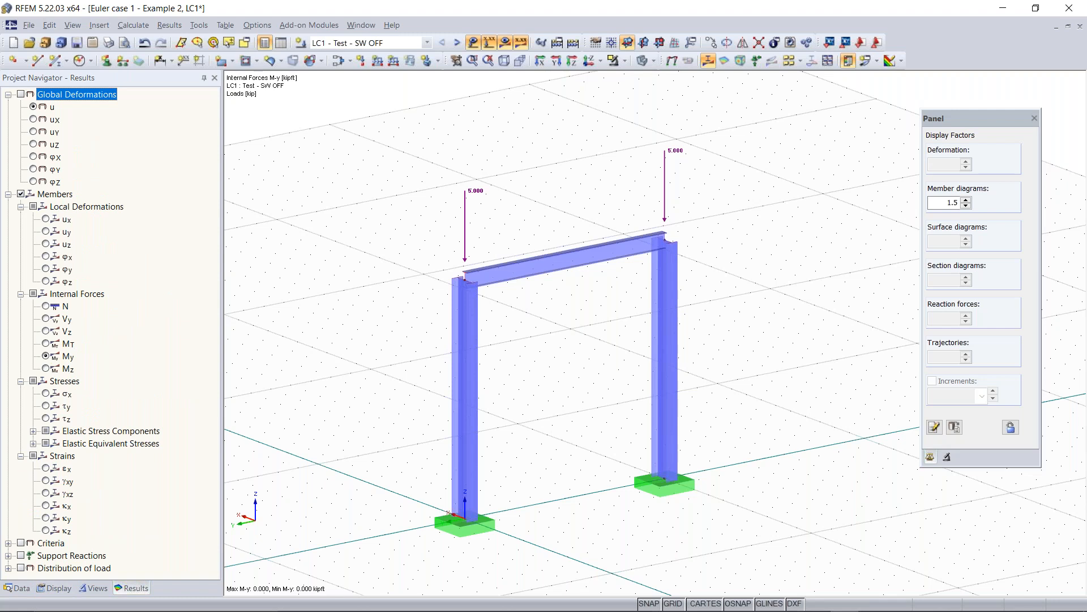
click(46, 306)
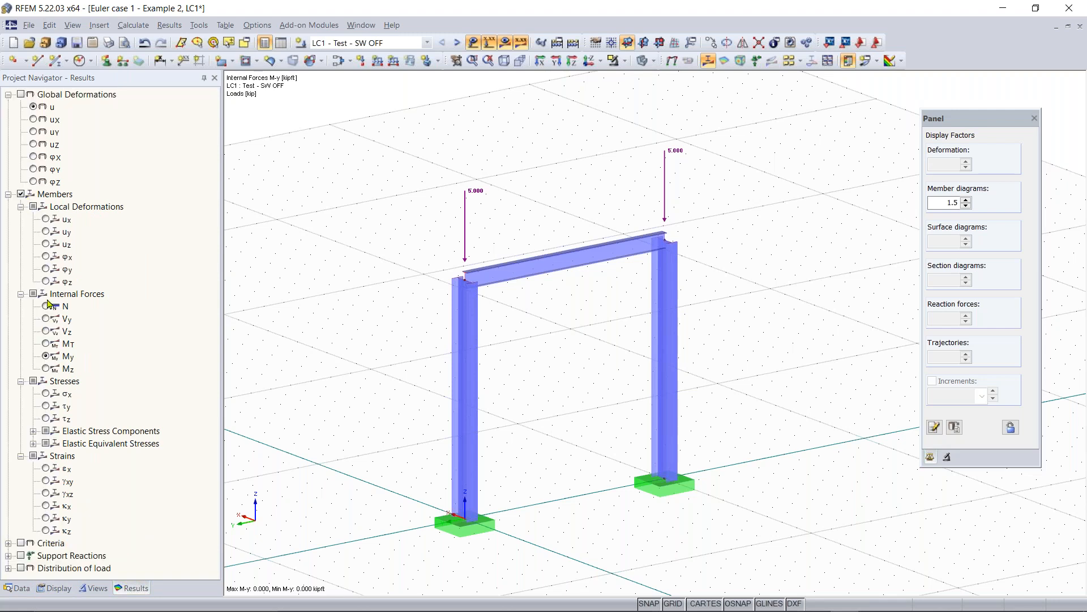
click(46, 356)
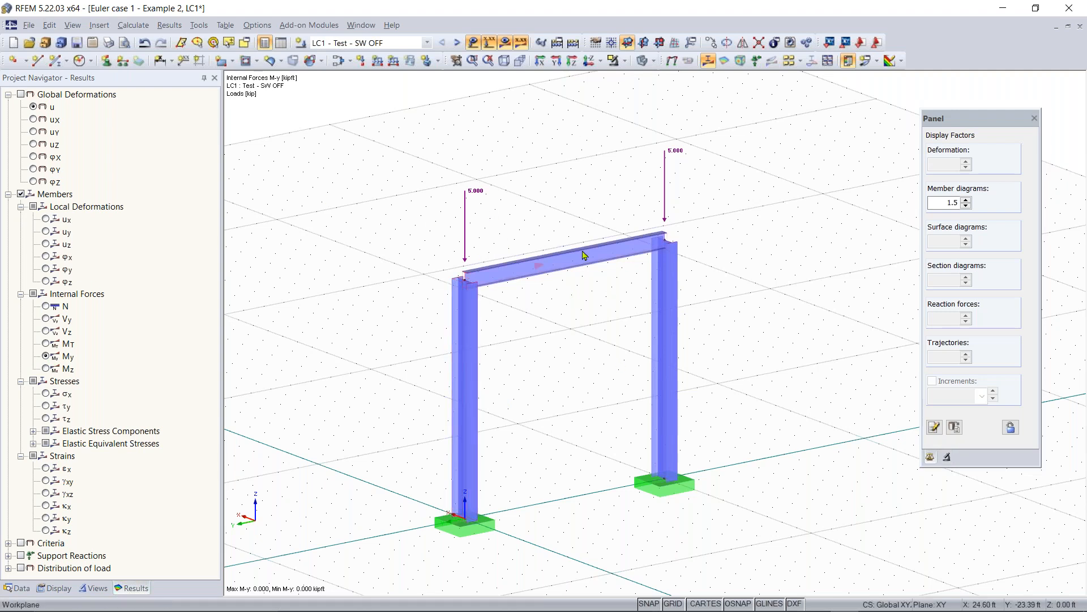
Set the horizontal force PX to 1 kip in the nodal loads at both column tops and recalculate LC1
click(49, 64)
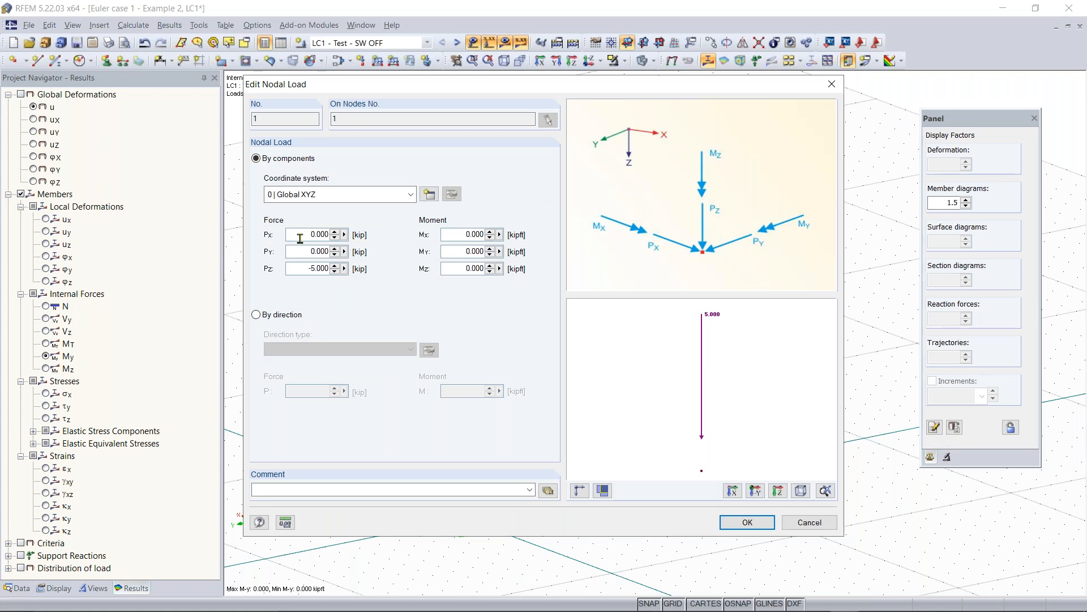
drag(300, 238, 383, 241)
text(1)
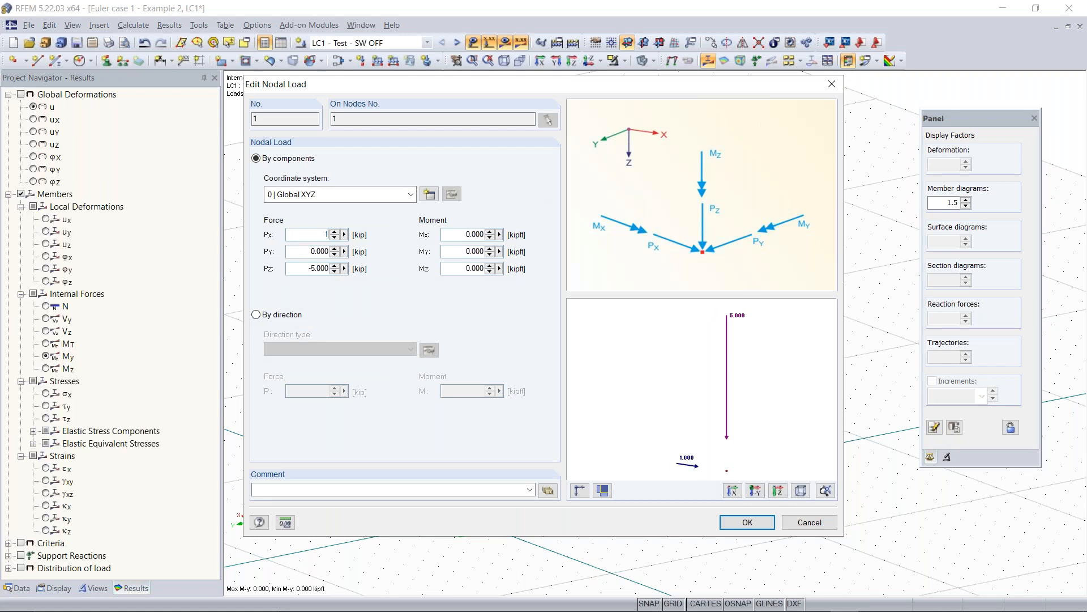
key(Return)
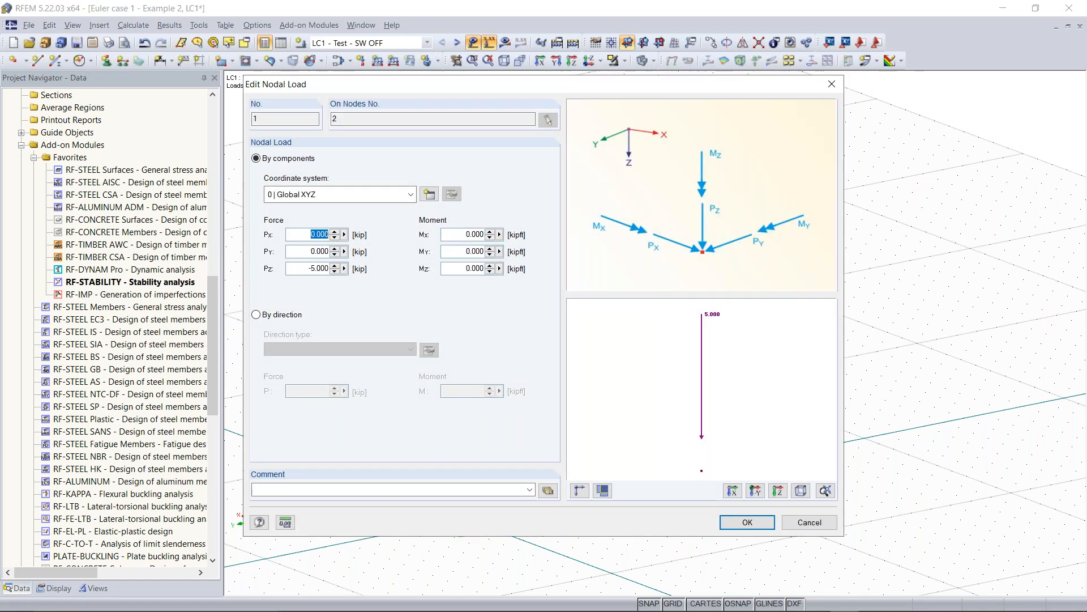
text(1)
key(Return)
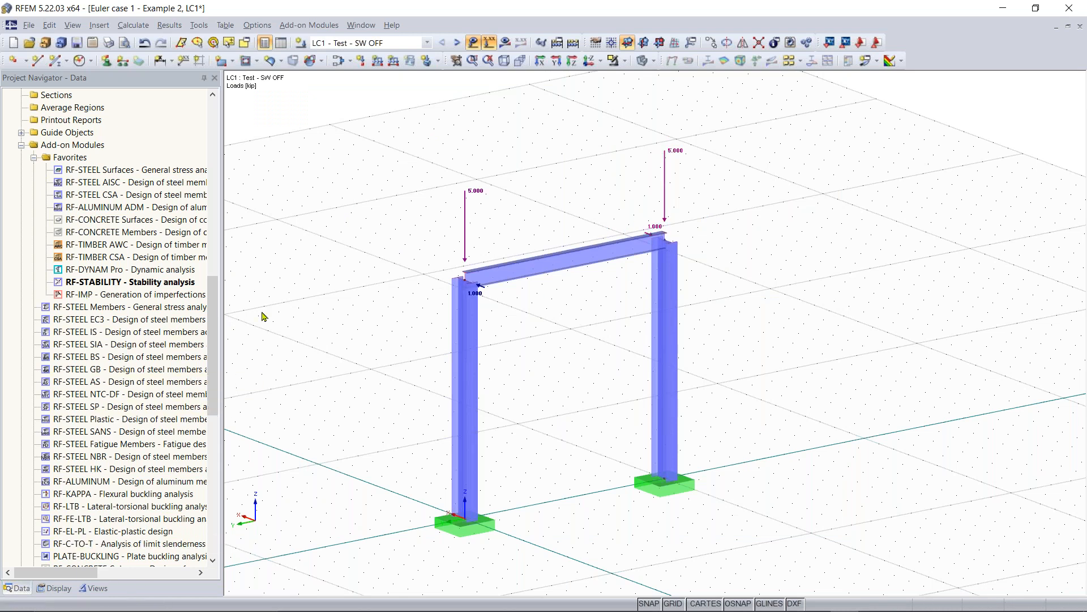
click(505, 43)
click(522, 333)
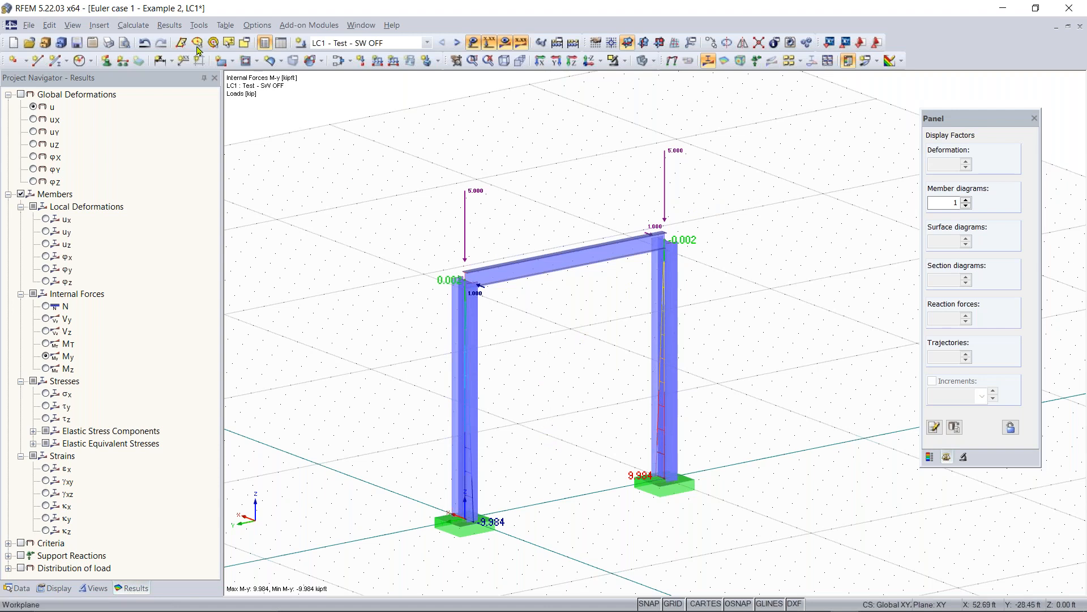
Review the calculation parameters and the FE mesh settings for member divisions
click(133, 25)
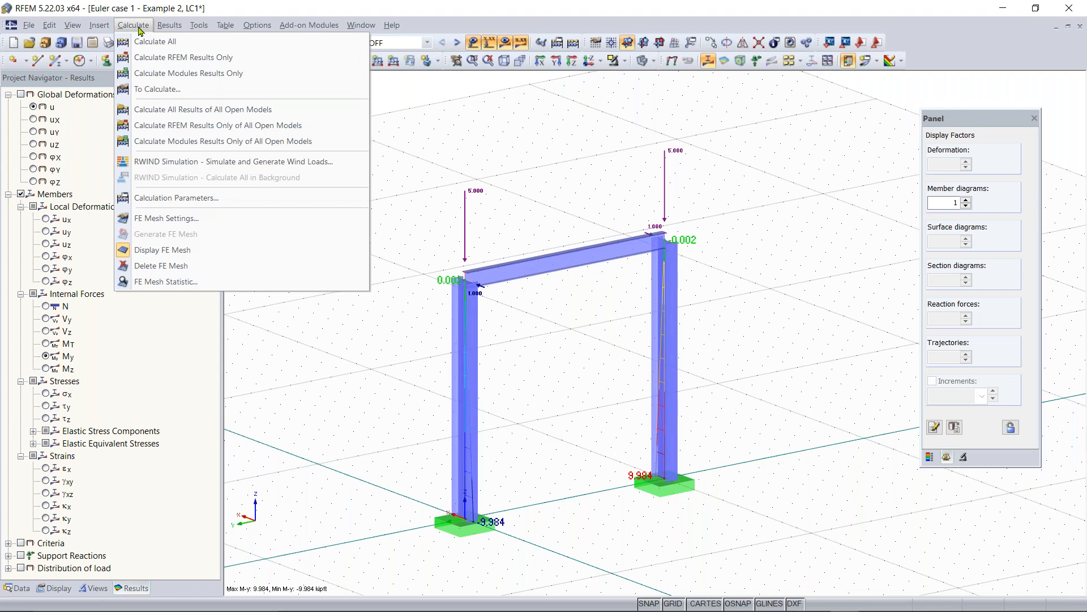
click(177, 199)
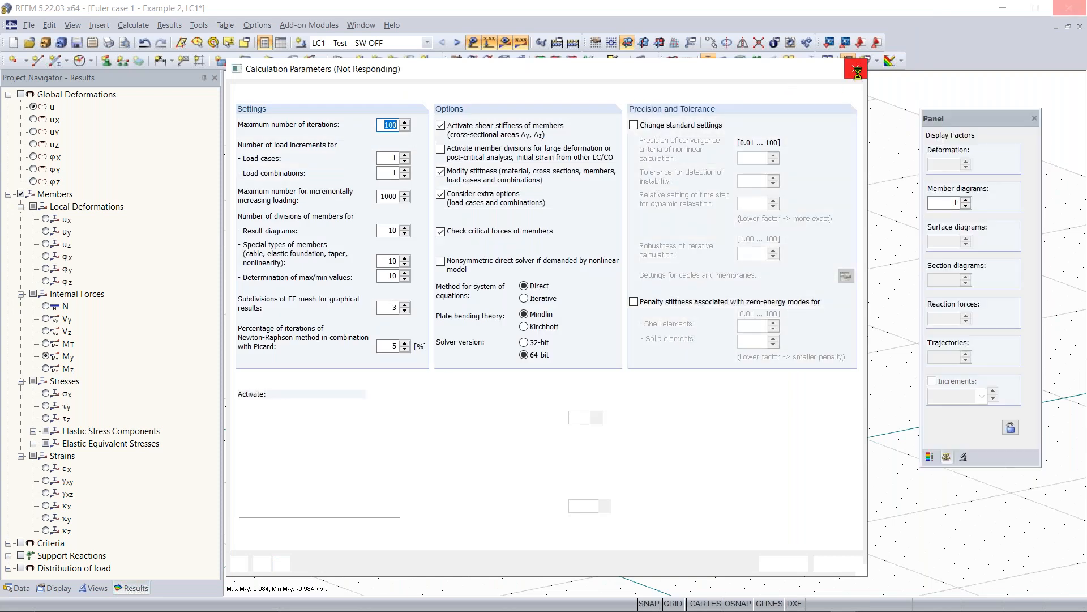
click(857, 69)
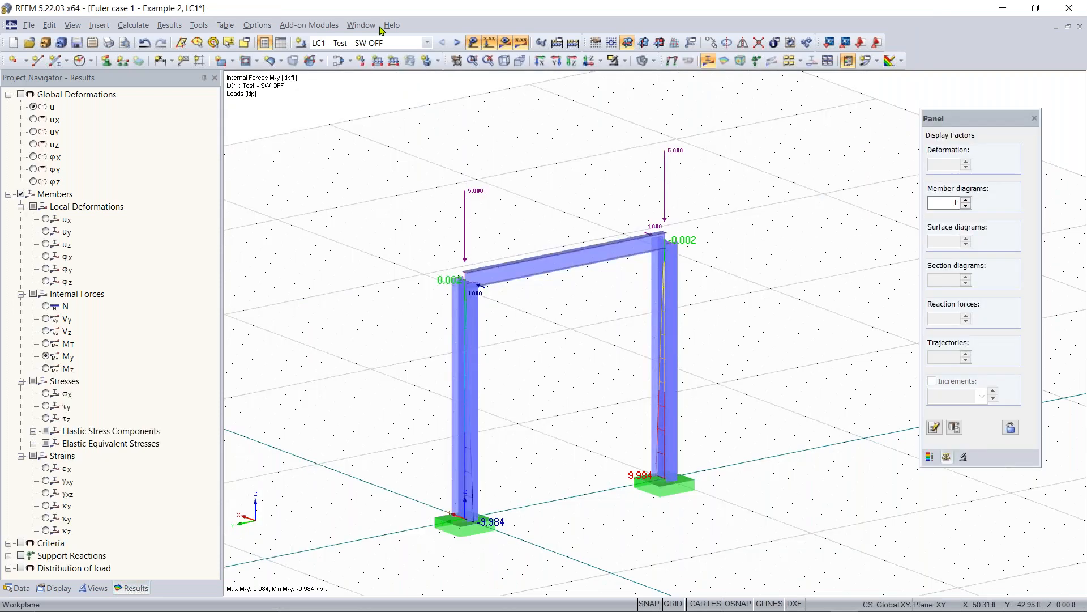
click(133, 25)
click(167, 223)
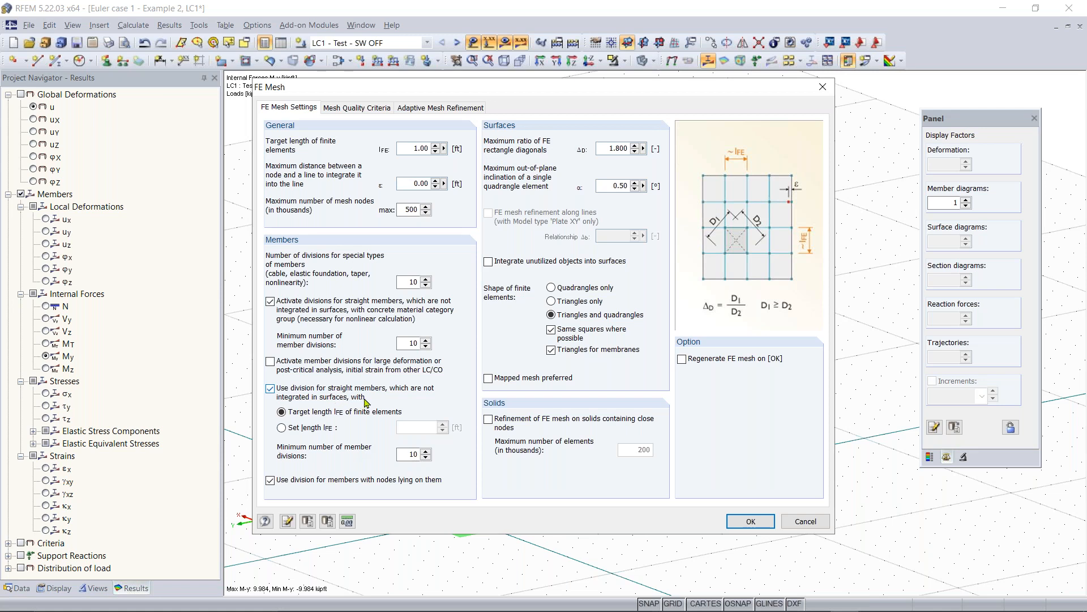
click(752, 521)
Display the global deformations u of the frame with the members drawn as colored cross-sections
middle_drag(661, 515, 667, 491)
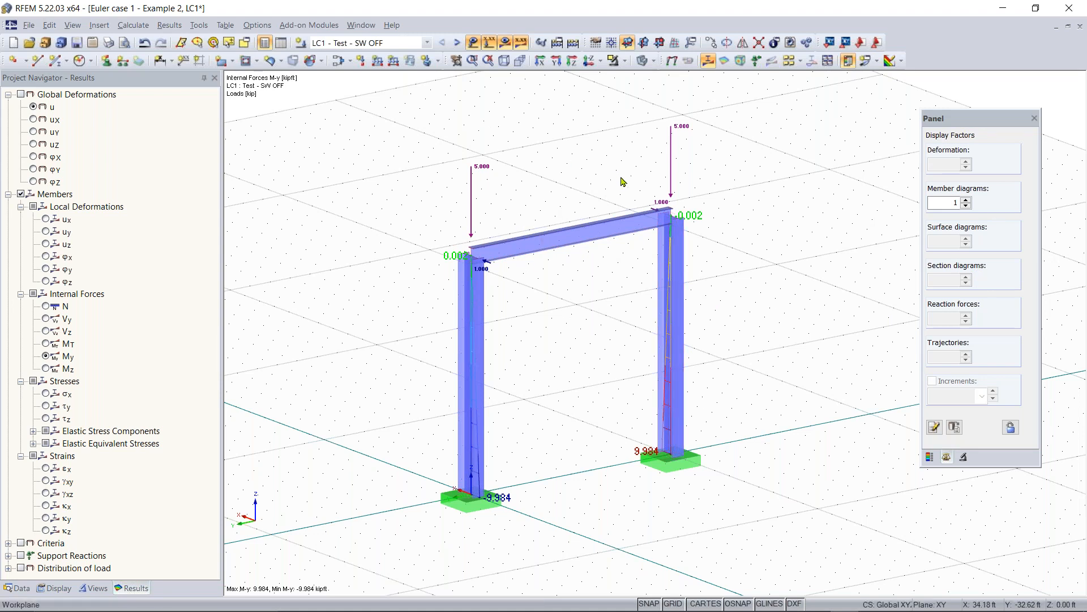
mouse_move(529, 457)
ctrl+middle_down()
mouse_move(567, 443)
mouse_move(519, 451)
ctrl+middle_up()
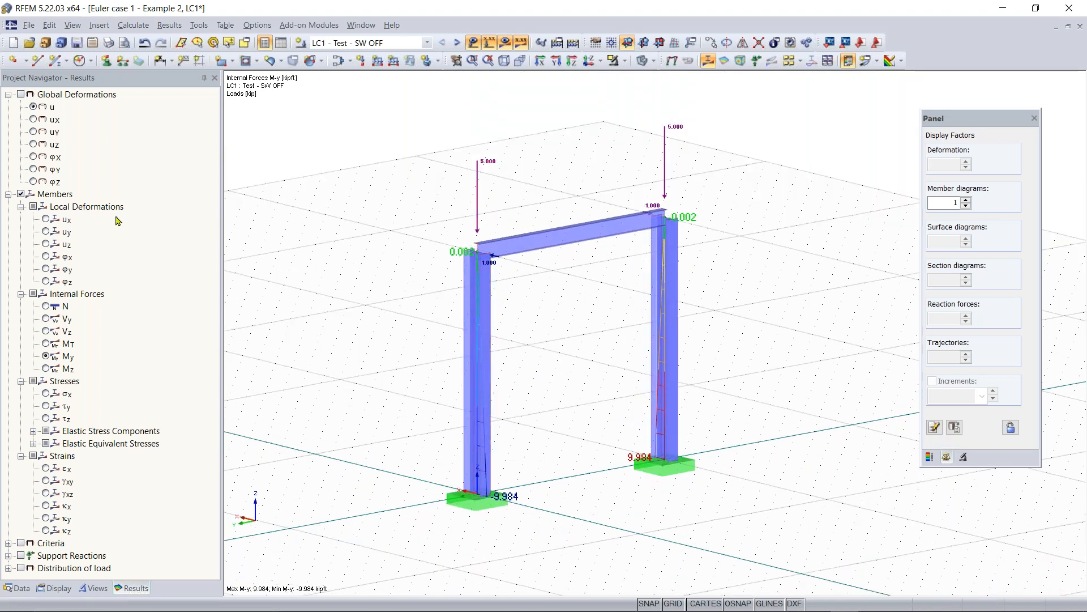
click(21, 94)
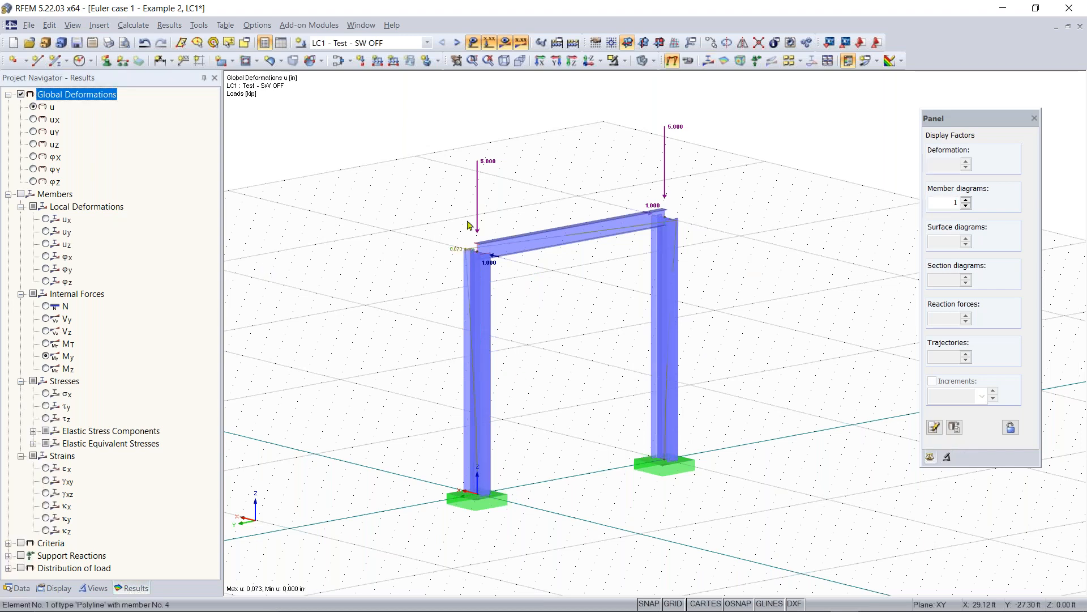
click(56, 588)
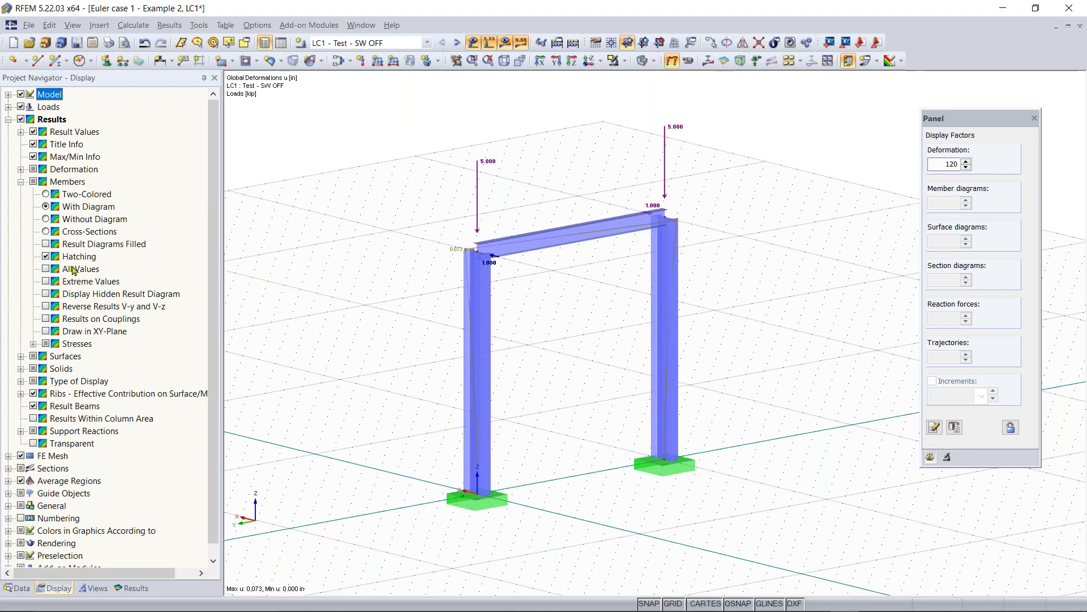
click(21, 169)
click(64, 209)
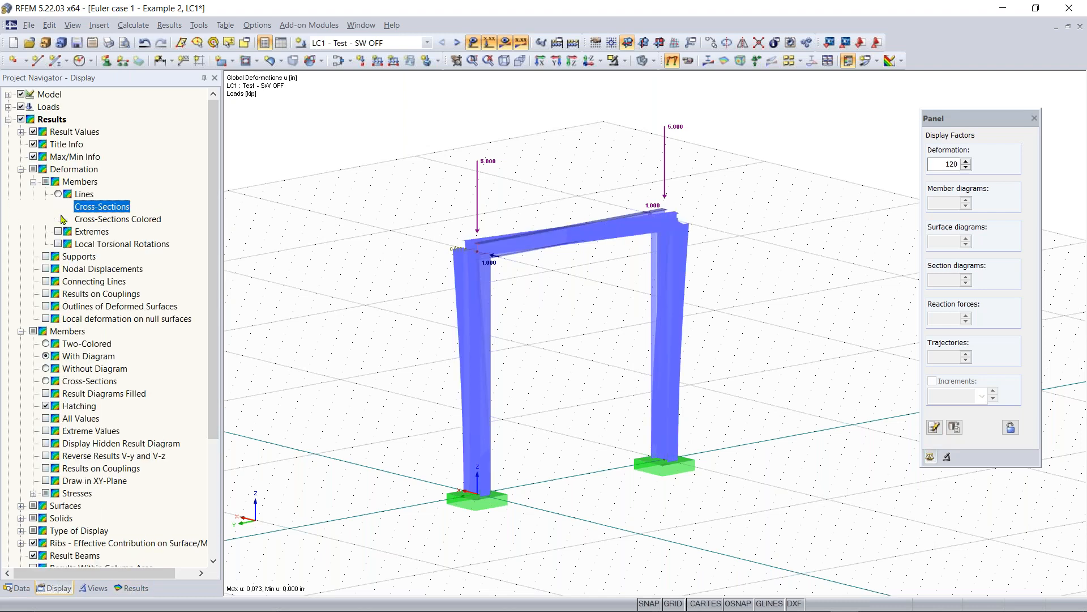
click(63, 219)
click(131, 588)
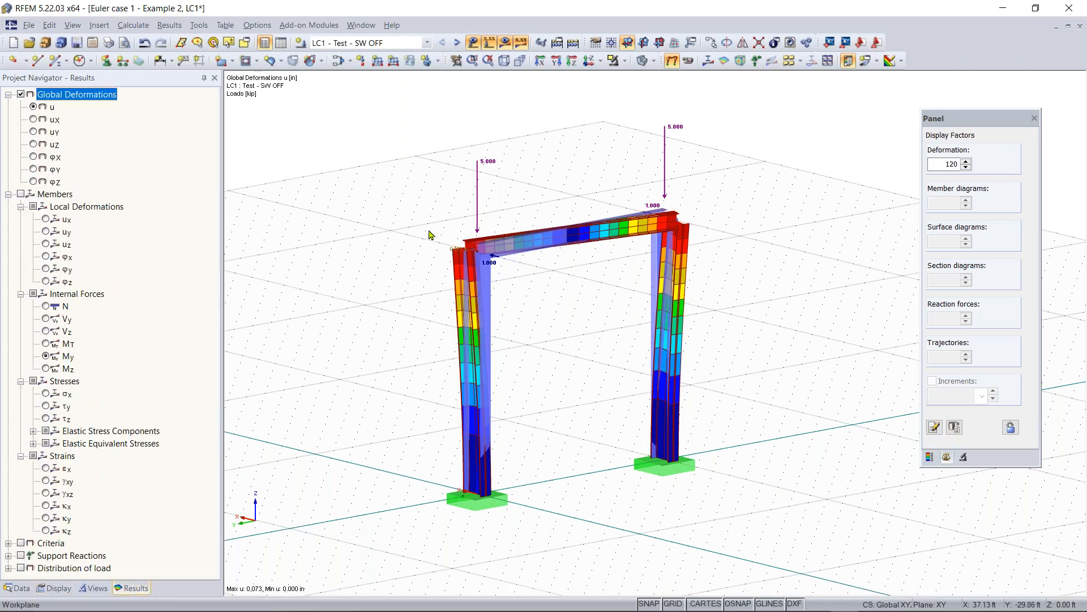
ctrl+middle_drag(419, 230, 347, 248)
right_click(345, 249)
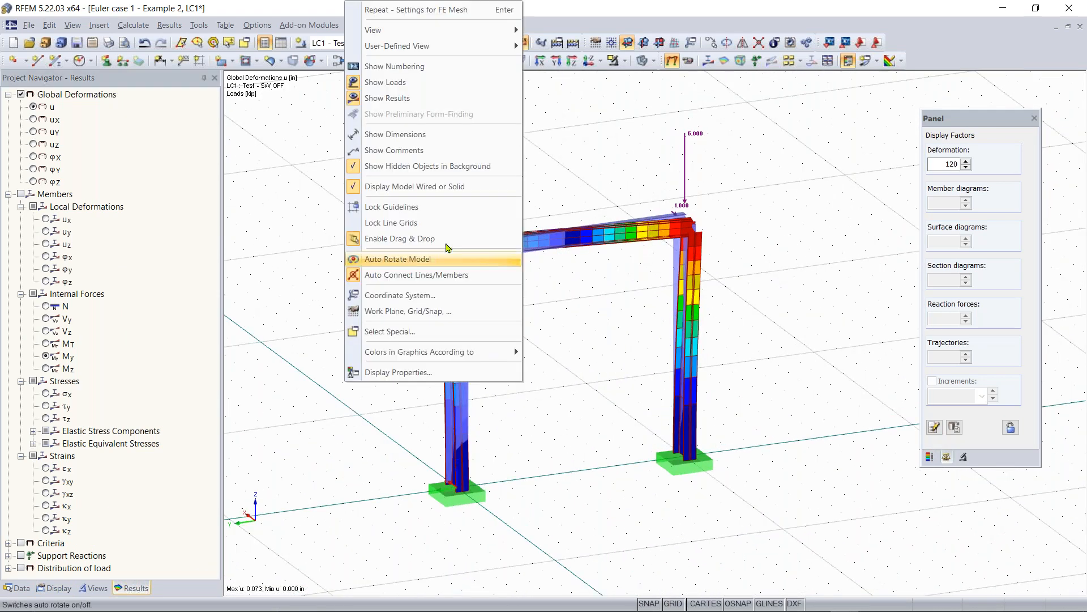
click(623, 198)
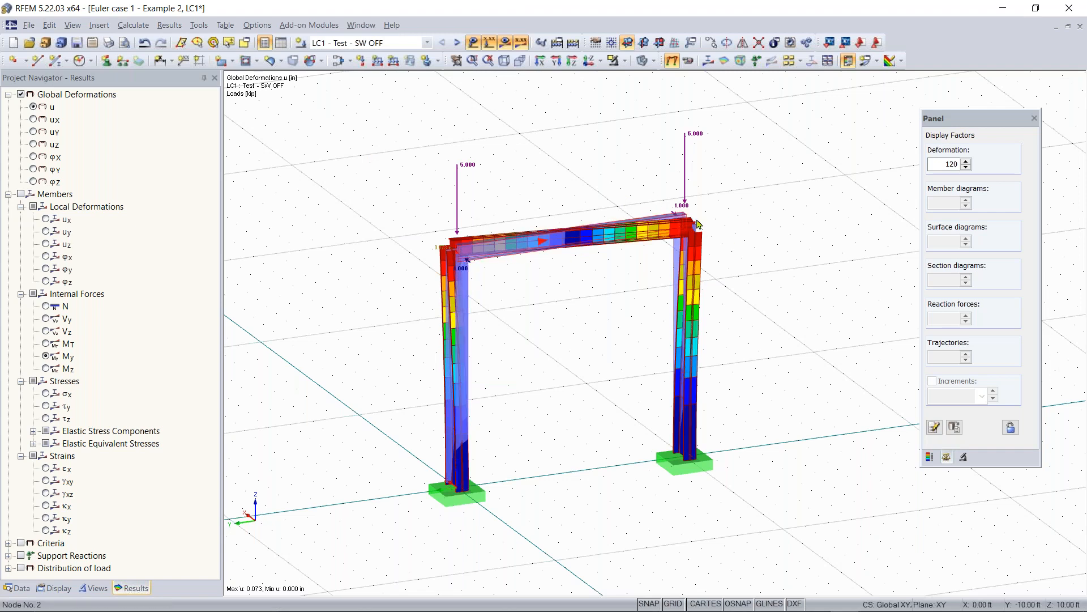
Activate a nodal support on the two column-top nodes and open a new support type definition for it
scroll(692, 224, up, 3)
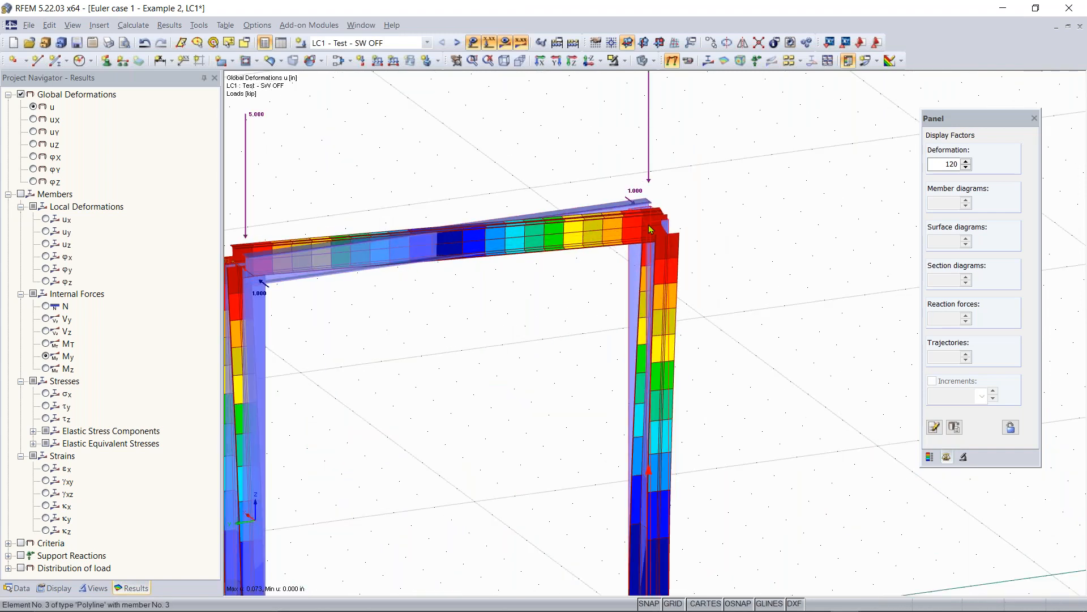
ctrl+middle_drag(682, 245, 651, 280)
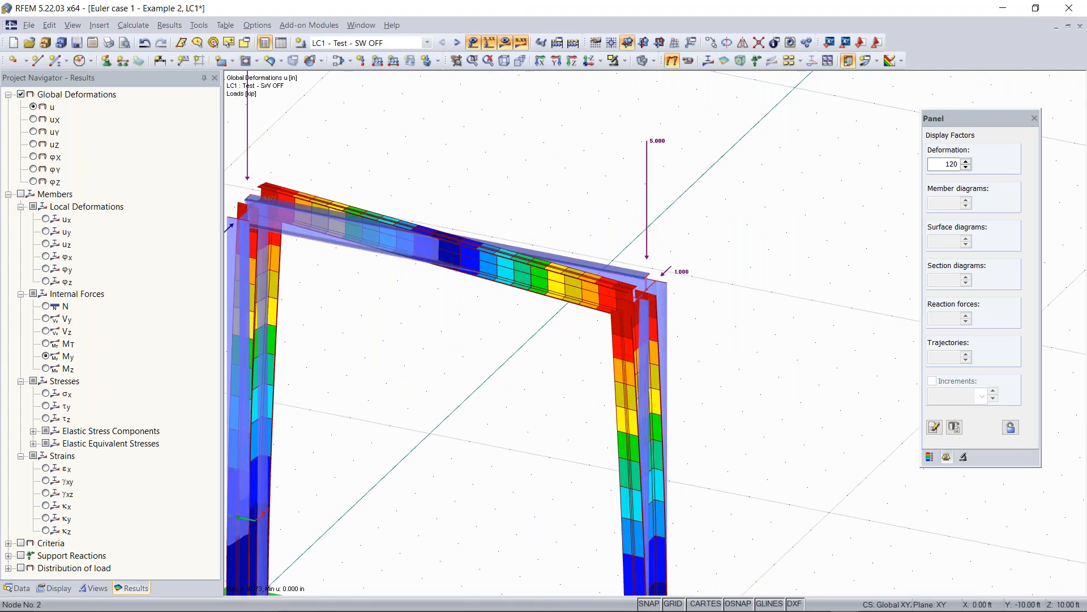
double_click(649, 293)
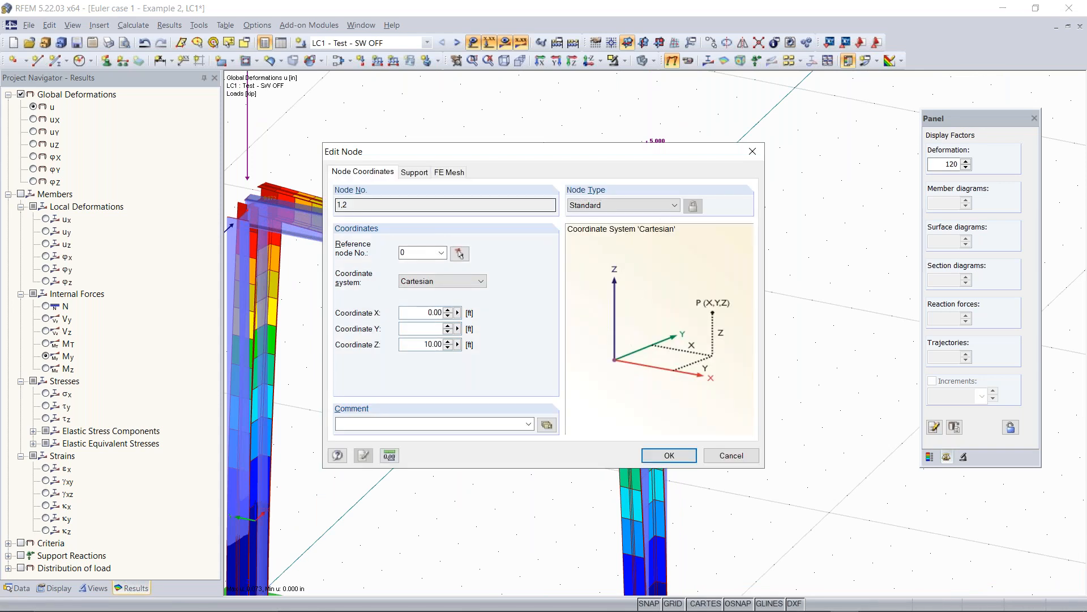
click(413, 173)
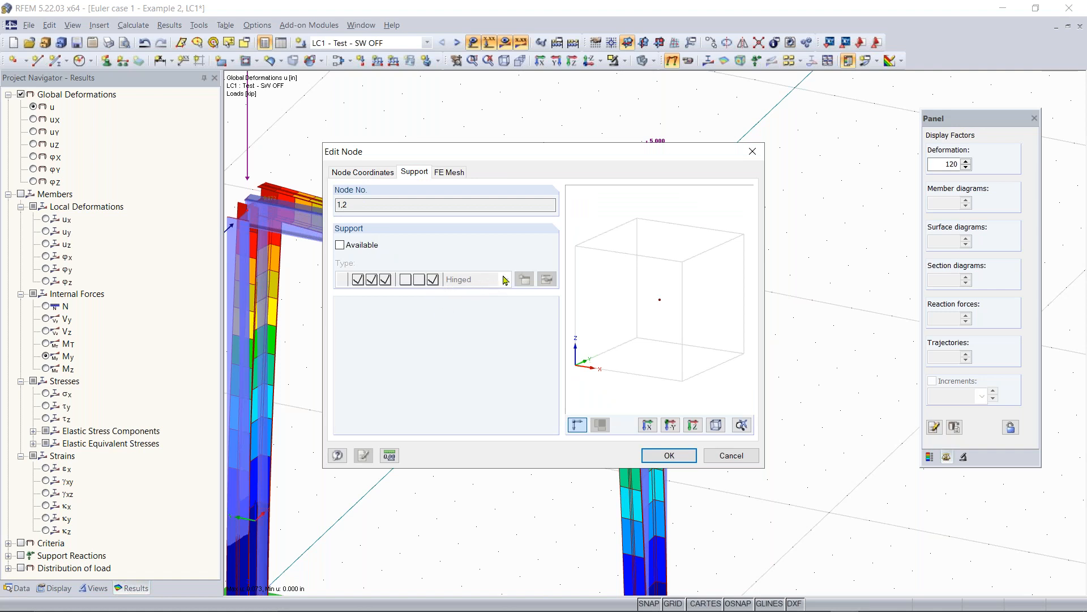
click(340, 245)
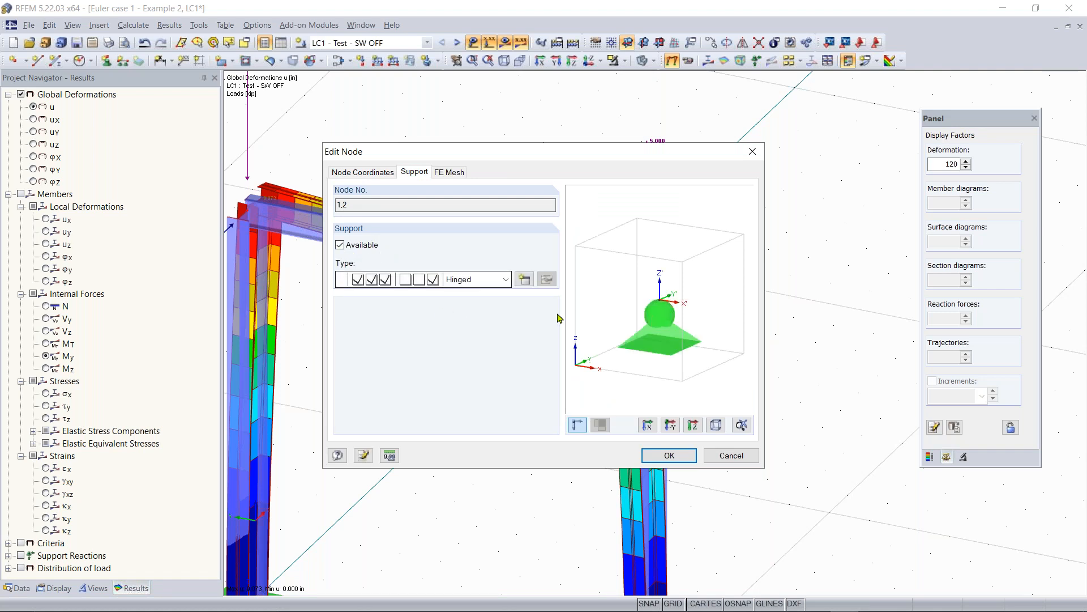
click(505, 280)
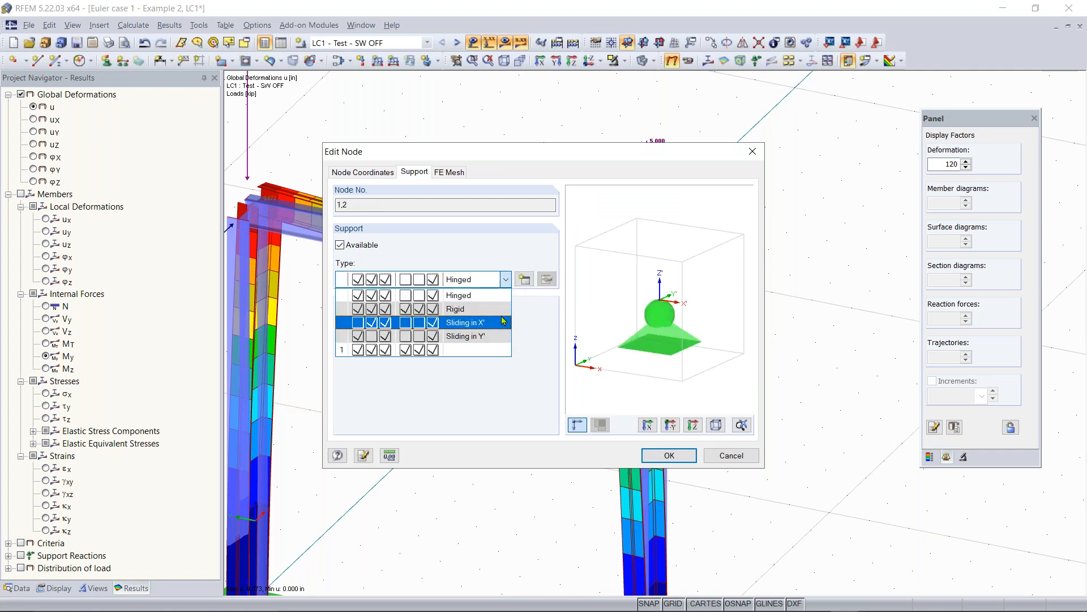
click(558, 301)
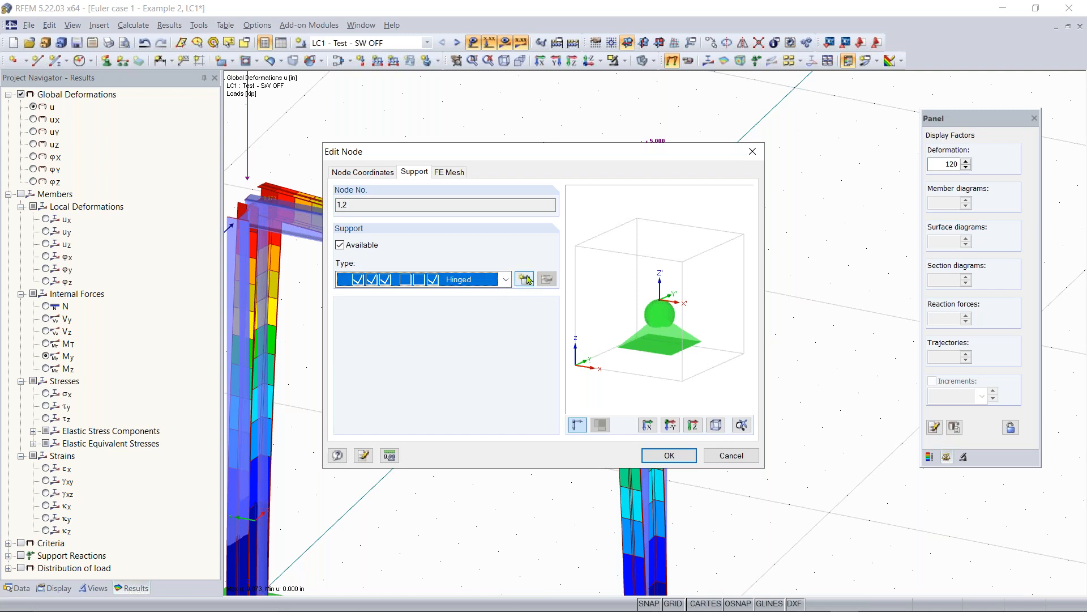
click(526, 281)
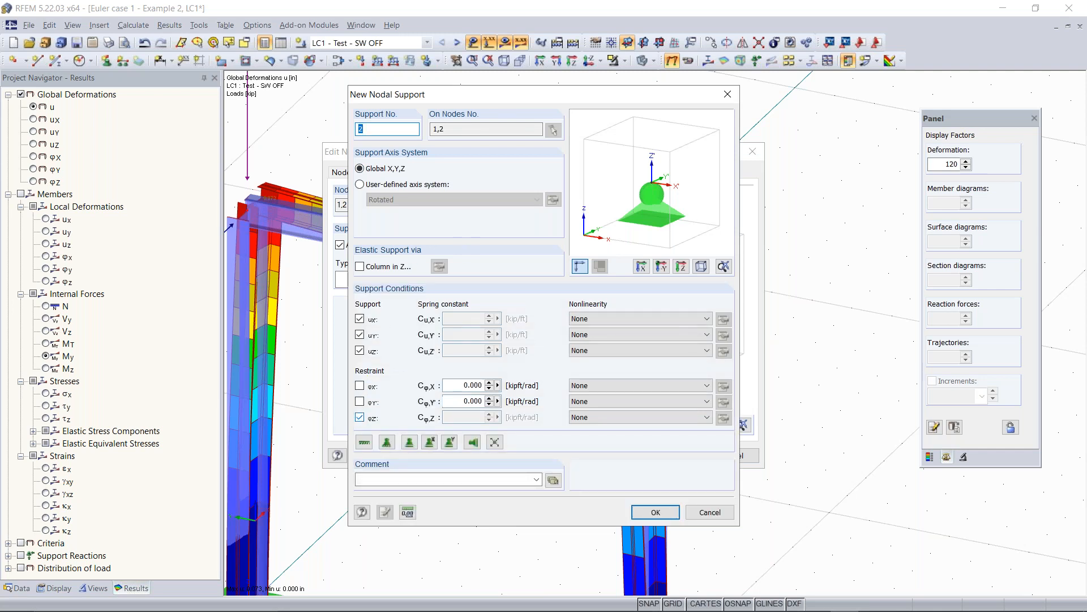
Define the new support with only translation uX fixed, releasing uY, uZ and rotation φZ, and apply it to both column-top nodes
click(360, 334)
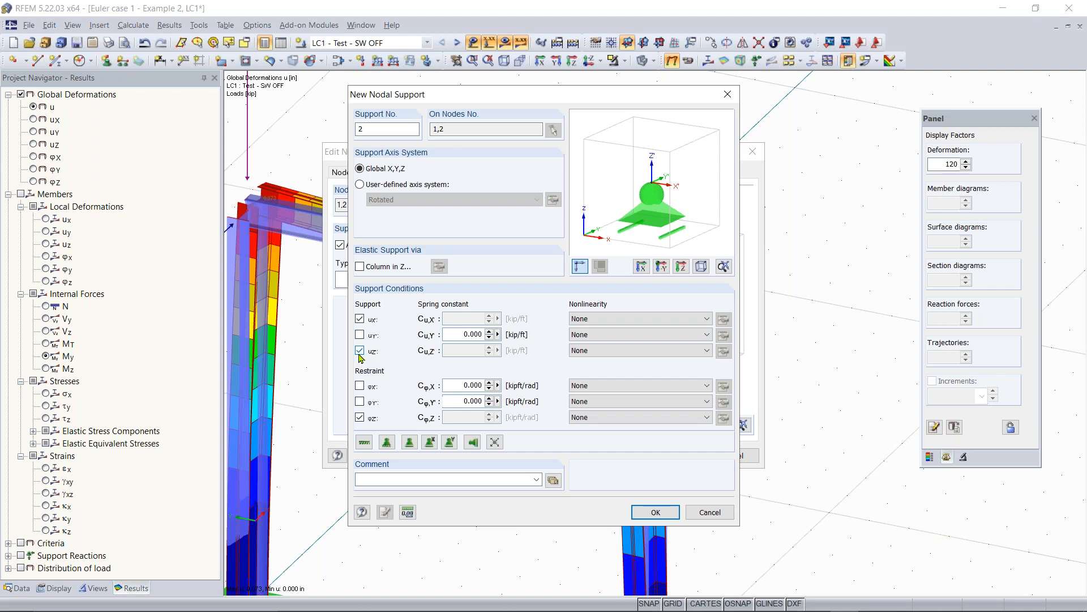
click(360, 351)
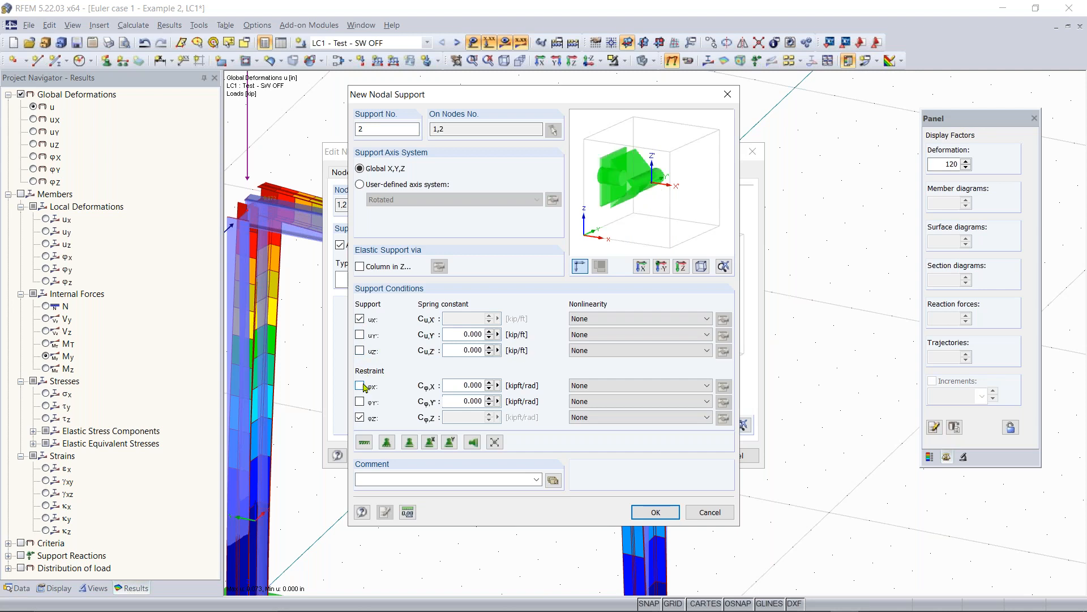
click(360, 418)
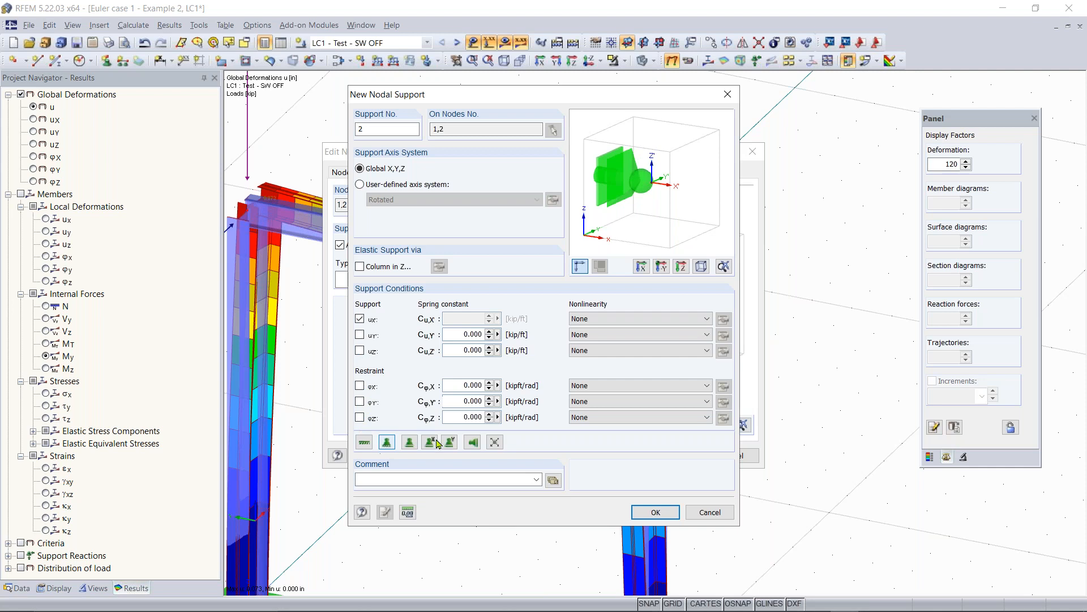
click(651, 513)
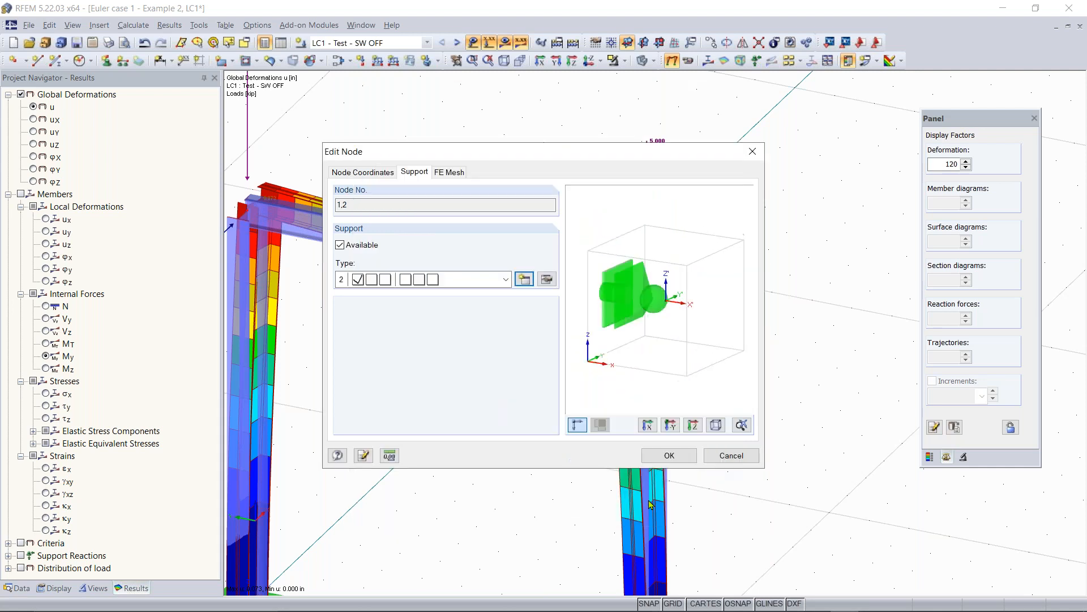
click(666, 457)
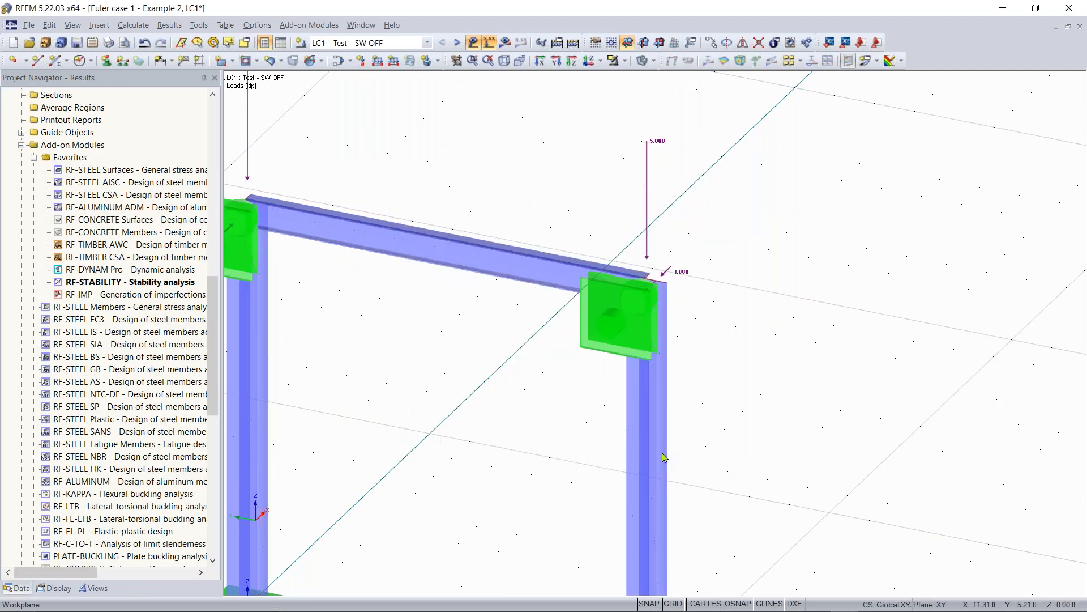
Recalculate LC1 with the new column-top supports and display the frame's global deformations
scroll(466, 415, down, 4)
middle_drag(496, 377, 501, 373)
scroll(501, 372, up, 2)
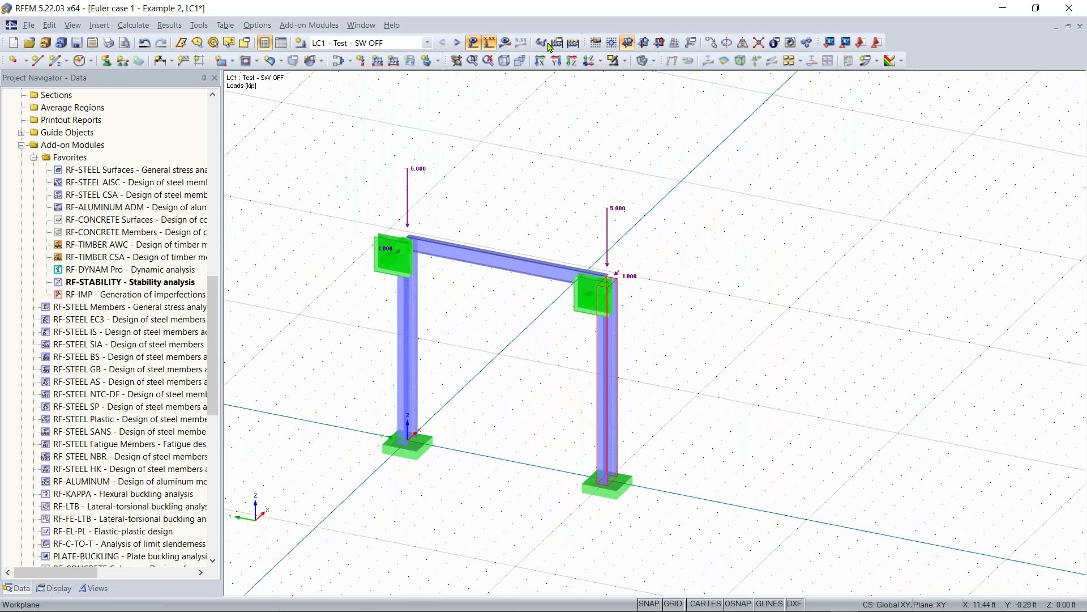
click(505, 43)
click(523, 333)
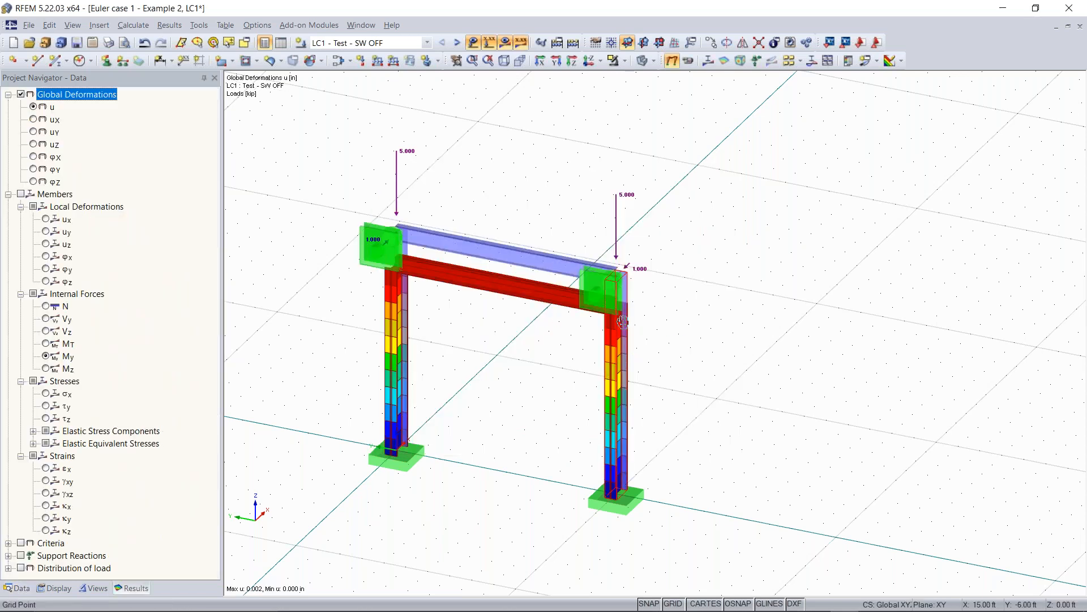
Calculate the RF-STABILITY eigenvalue analysis of the frame for LC1 - Test - SW OFF, review the critical load factors and display the first buckling mode
mouse_move(461, 303)
ctrl+middle_down()
mouse_move(623, 335)
mouse_move(654, 320)
ctrl+middle_up()
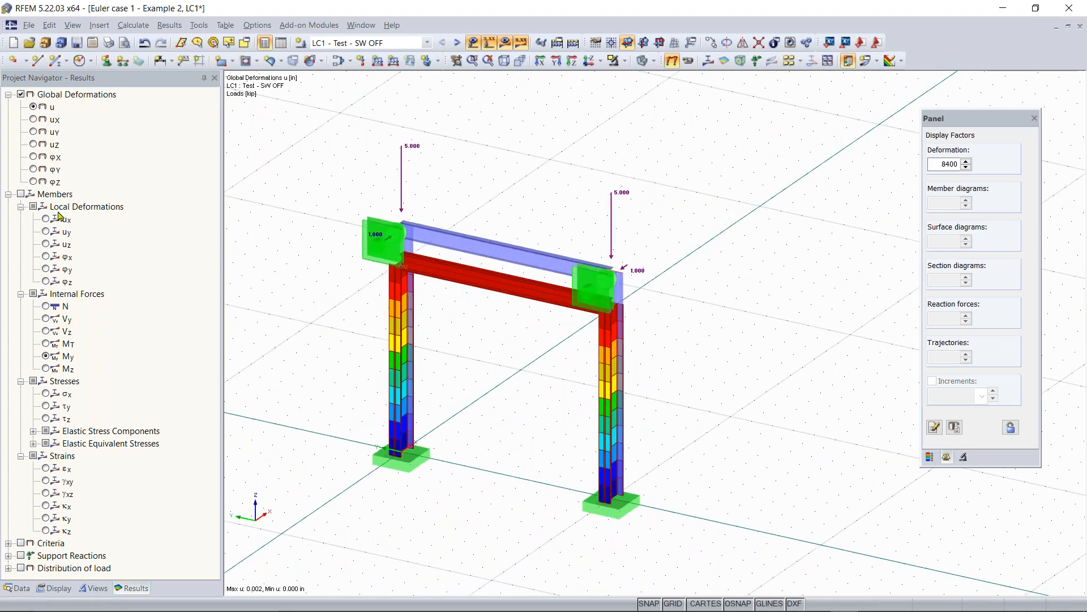
click(23, 588)
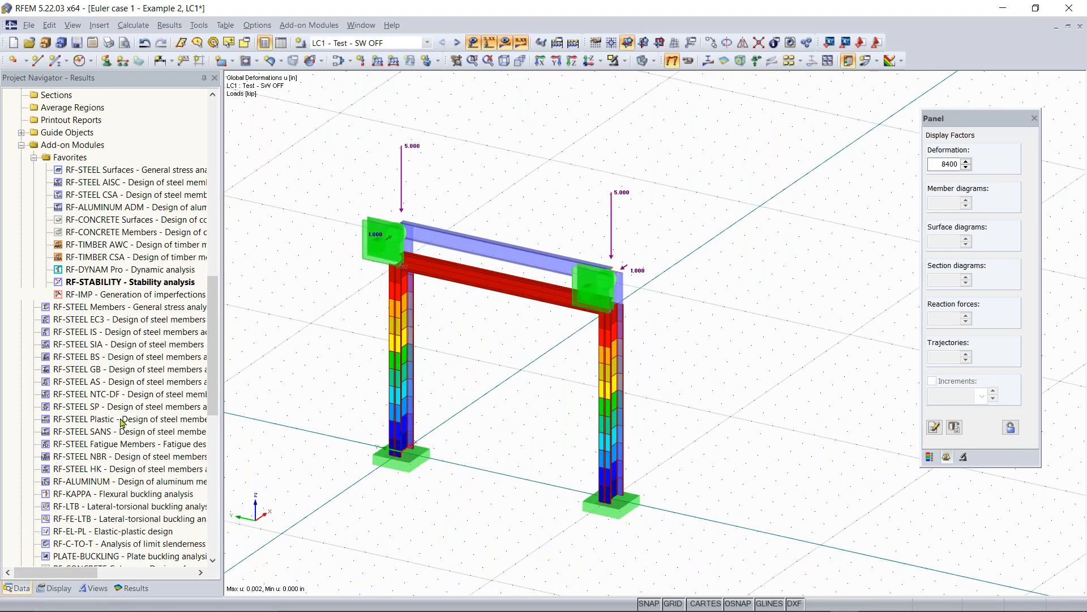
double_click(129, 281)
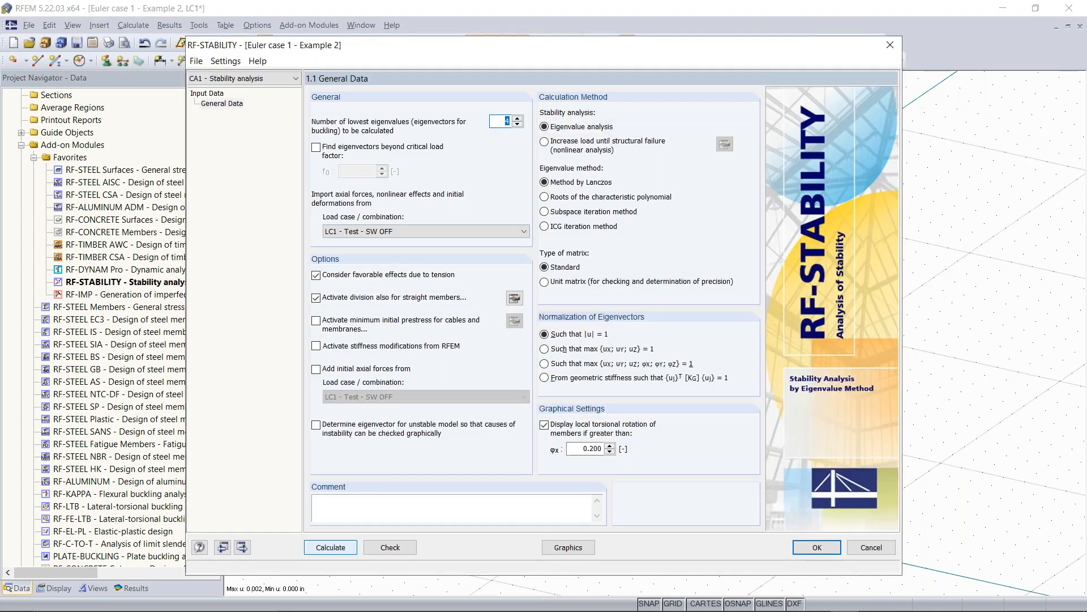
click(331, 547)
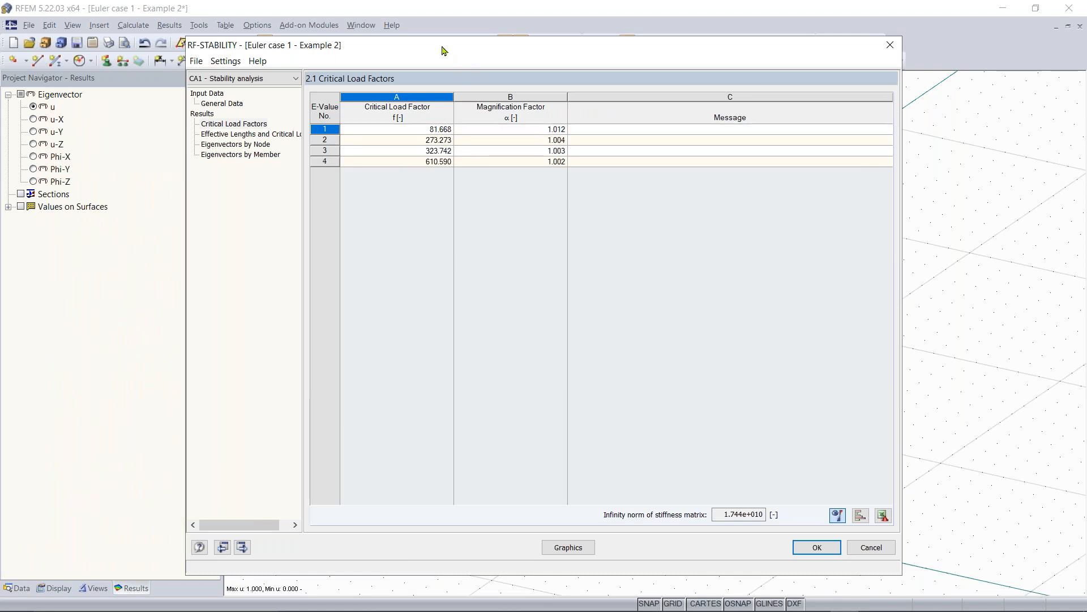
mouse_move(444, 50)
mouse_down()
mouse_move(593, 77)
mouse_move(722, 76)
mouse_move(461, 60)
mouse_up()
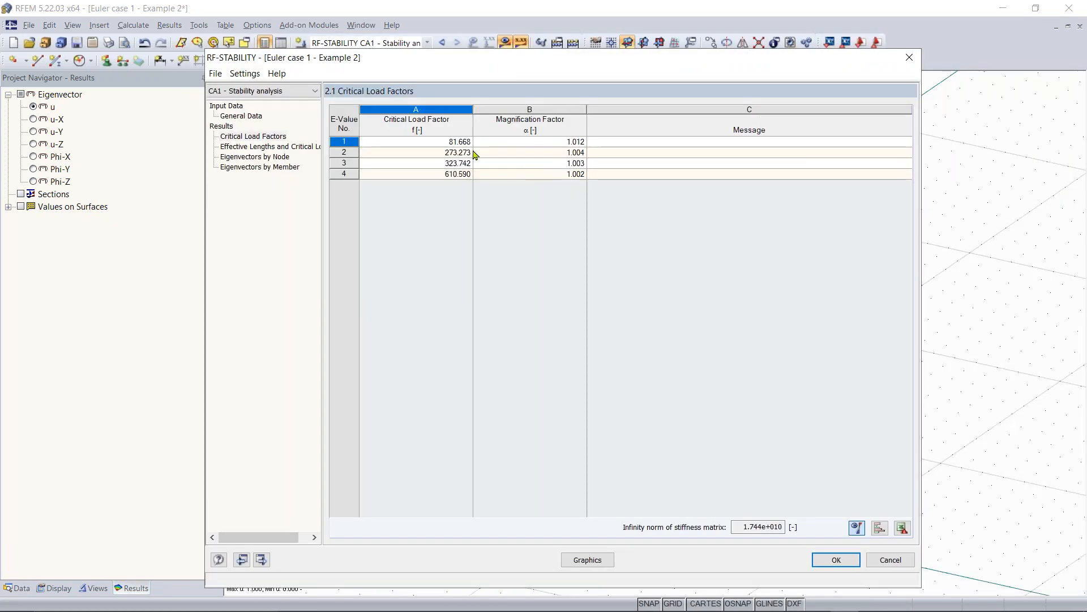
click(837, 559)
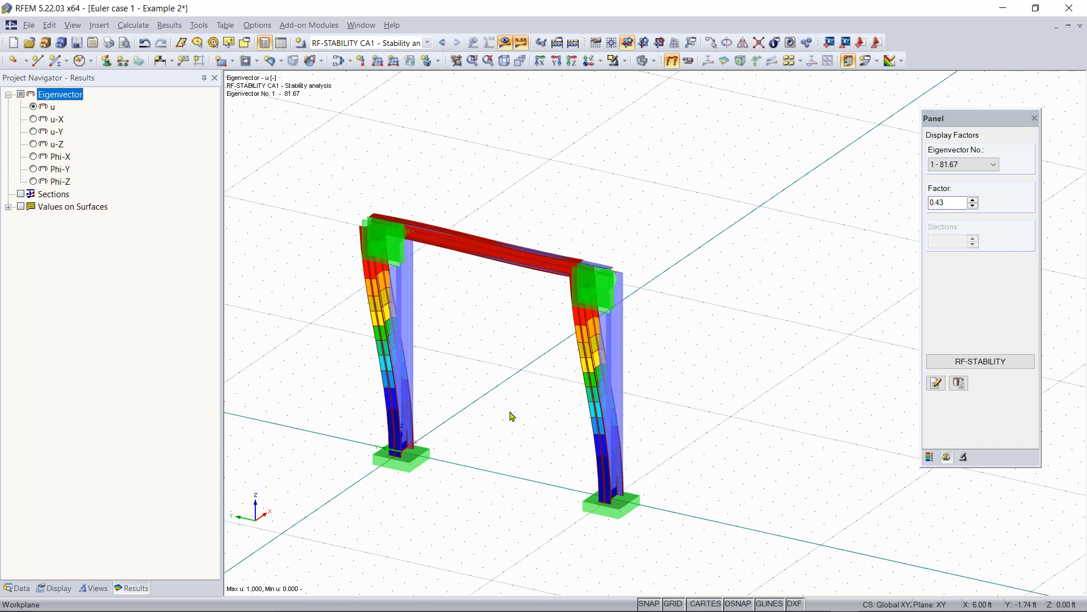
View the frame's buckling shapes for eigenvectors No. 2, 3 and 4 in turn
click(949, 165)
click(949, 186)
click(955, 170)
click(953, 194)
click(954, 169)
click(953, 204)
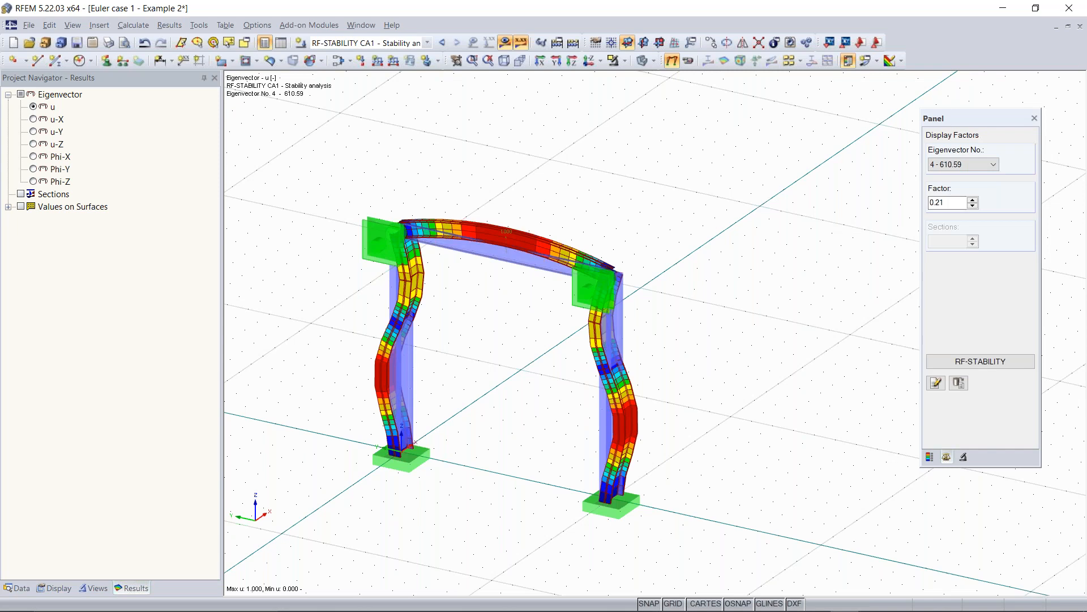
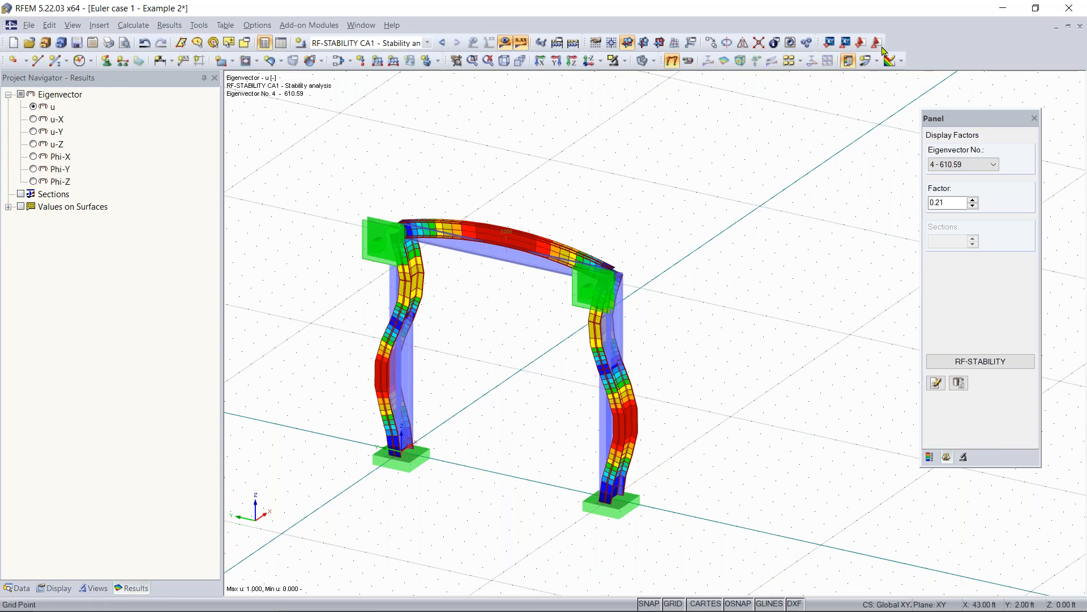
Review the RF-STABILITY critical load factors again and inspect the frame's first buckling mode
click(974, 361)
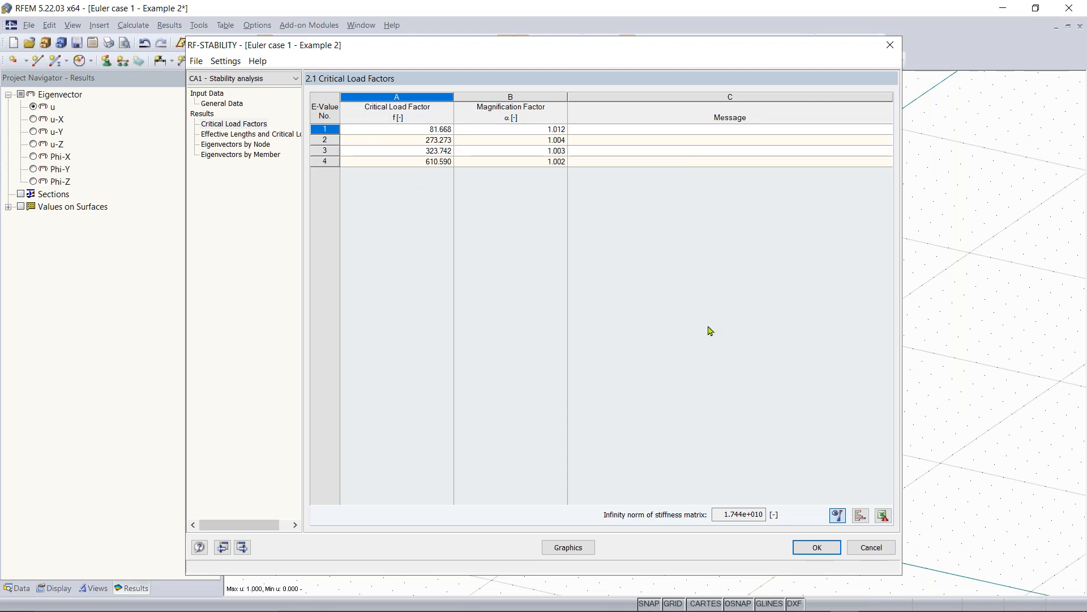
click(817, 547)
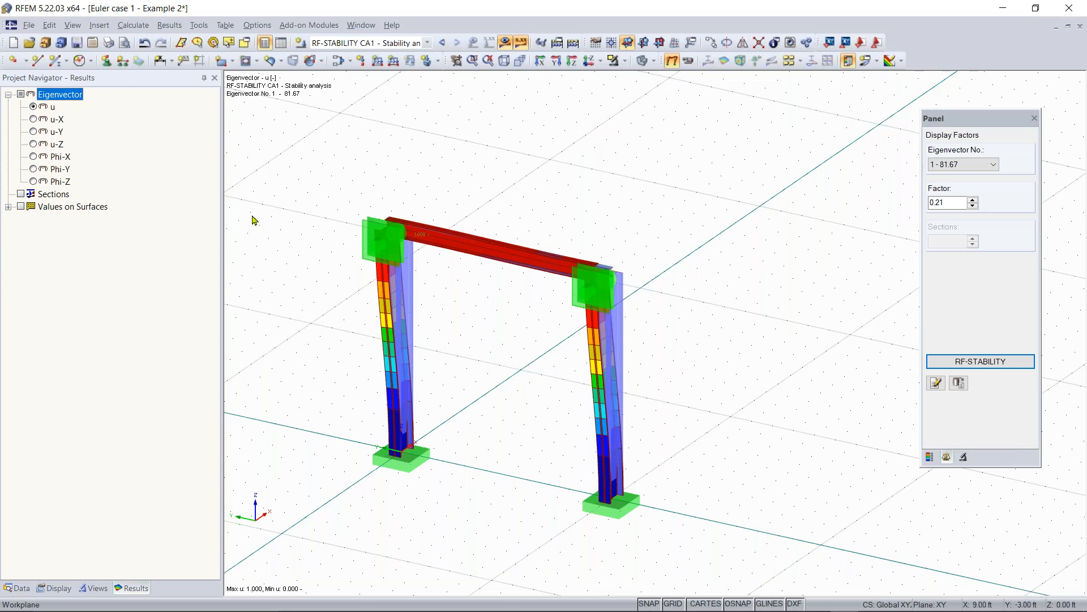
ctrl+middle_drag(498, 369, 479, 363)
right_drag(480, 363, 522, 343)
click(565, 442)
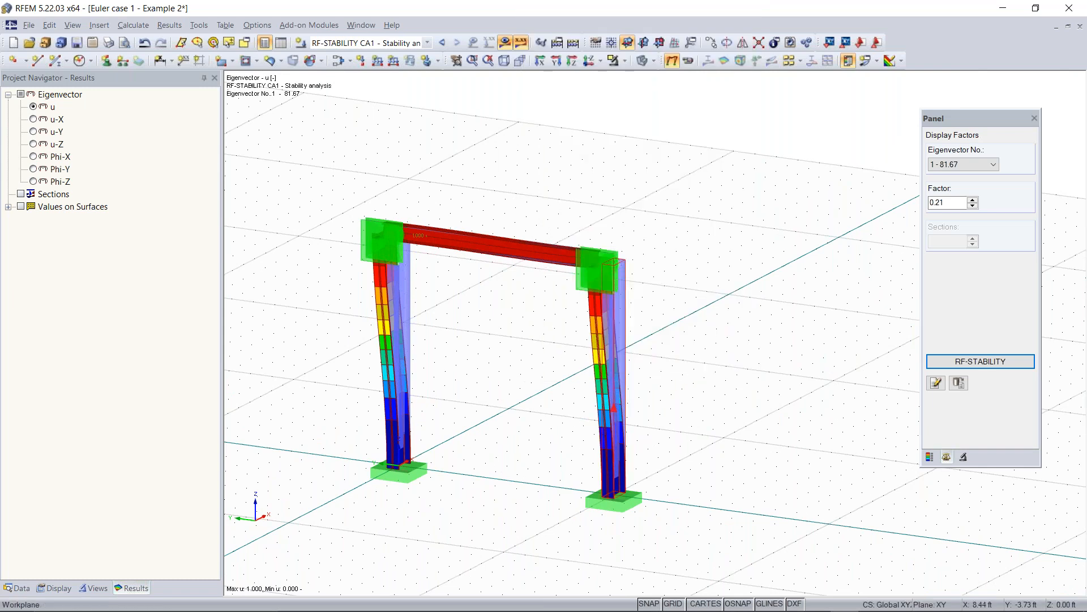
mouse_move(618, 609)
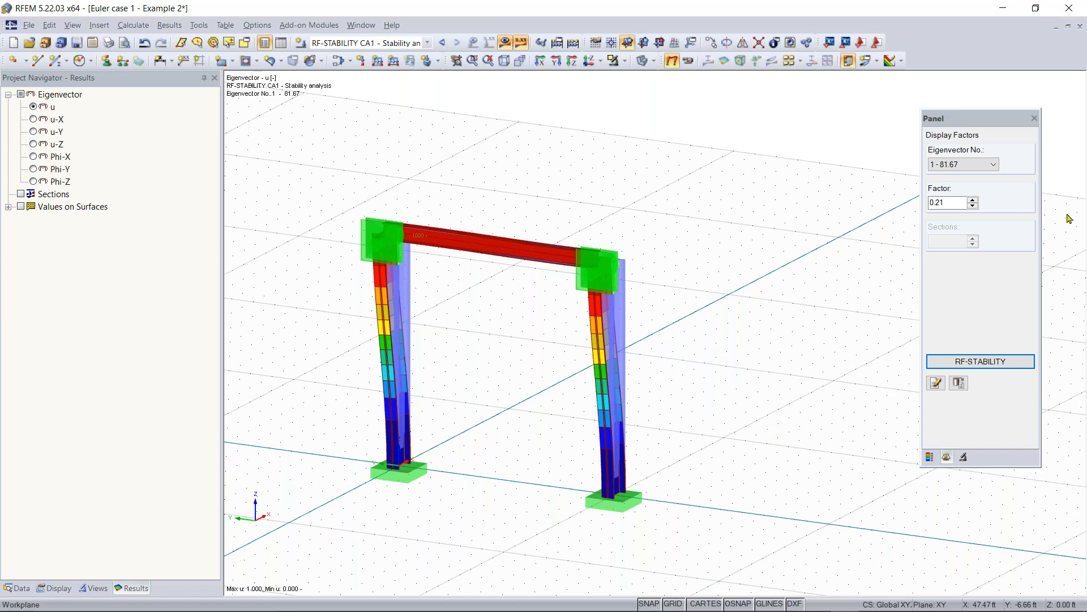
middle_drag(482, 359, 549, 354)
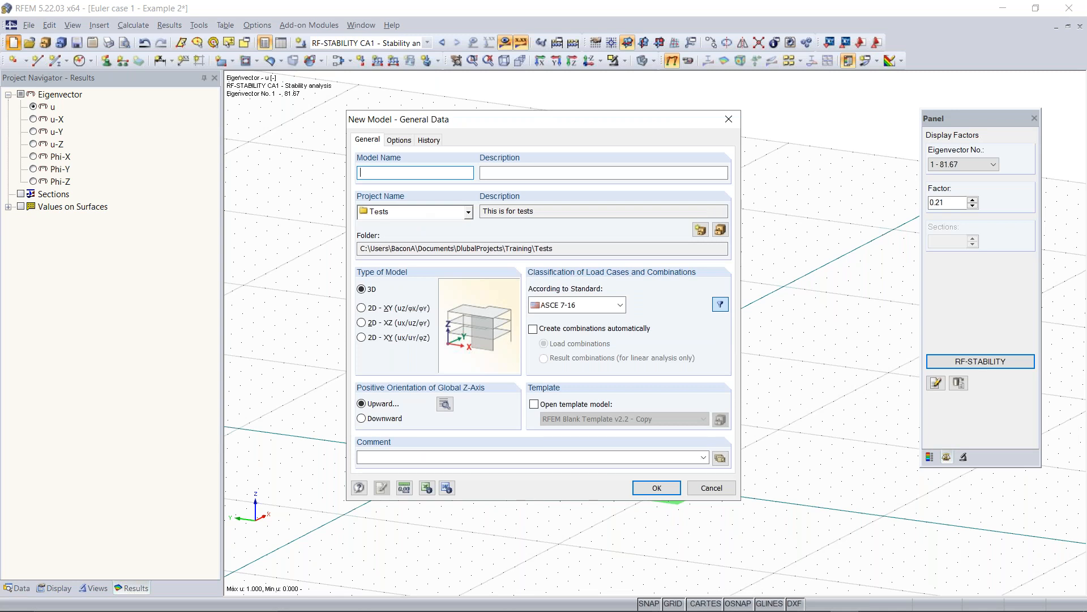
Create a 3D model named Concrete Model 2 in project Tests, using ASCE 7-16 with automatically created load combinations
text(Concrete Model 2)
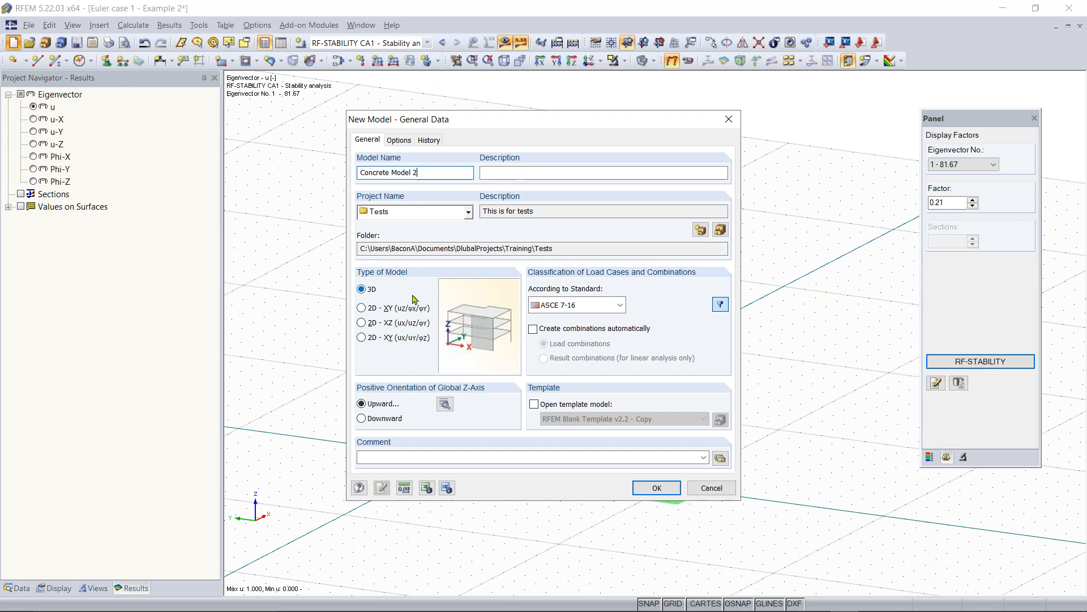
click(602, 307)
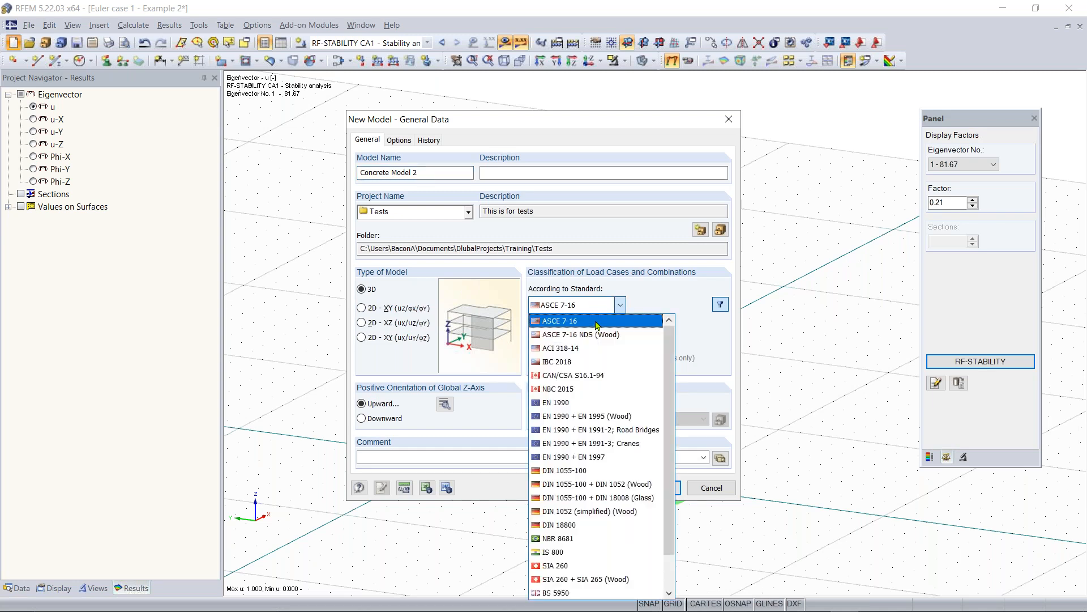
click(595, 321)
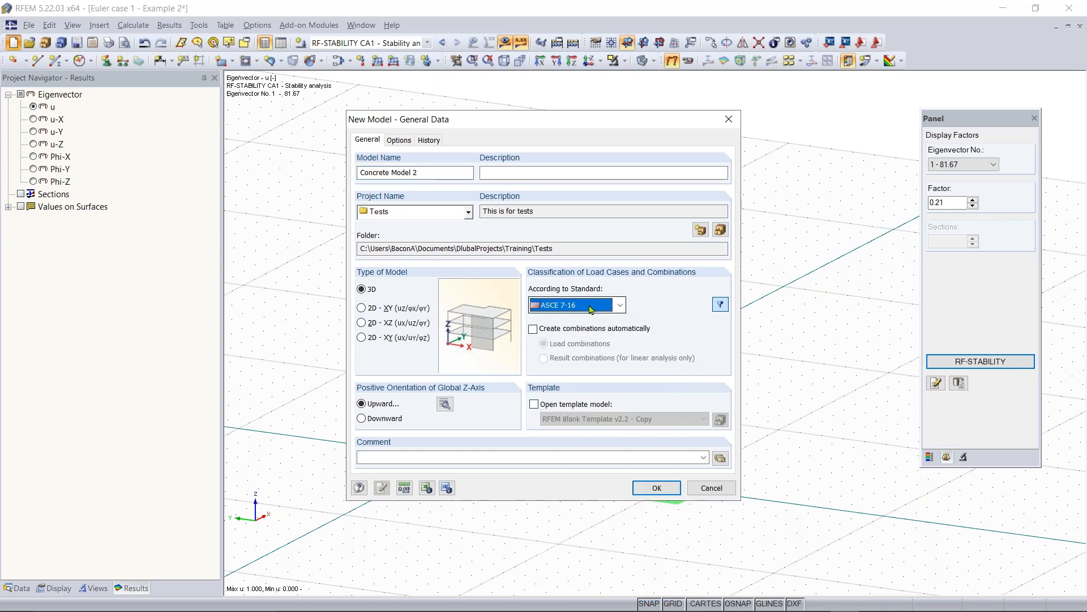
click(561, 331)
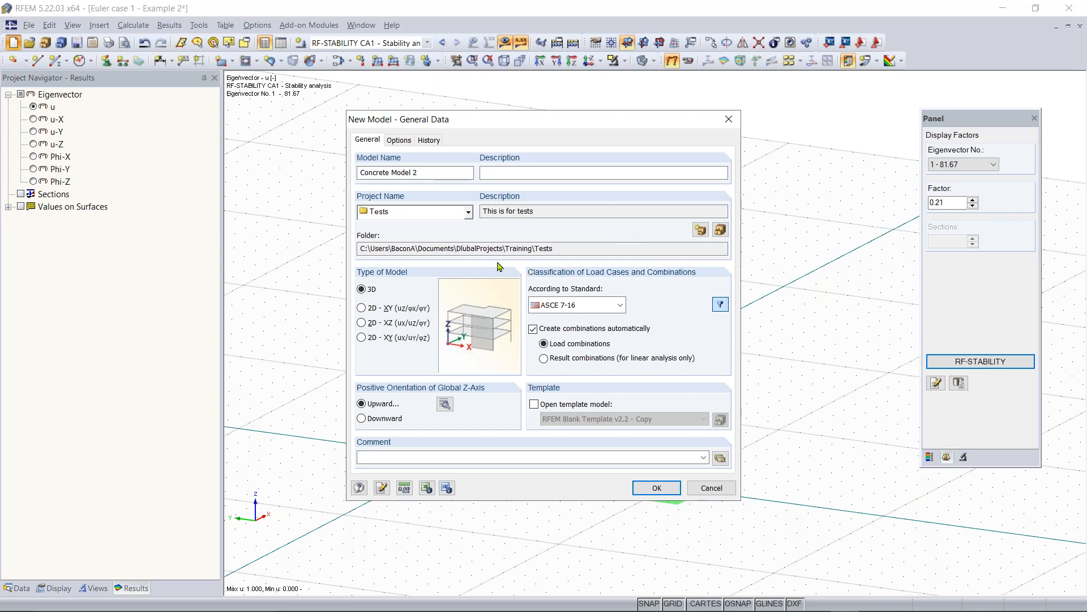
click(652, 489)
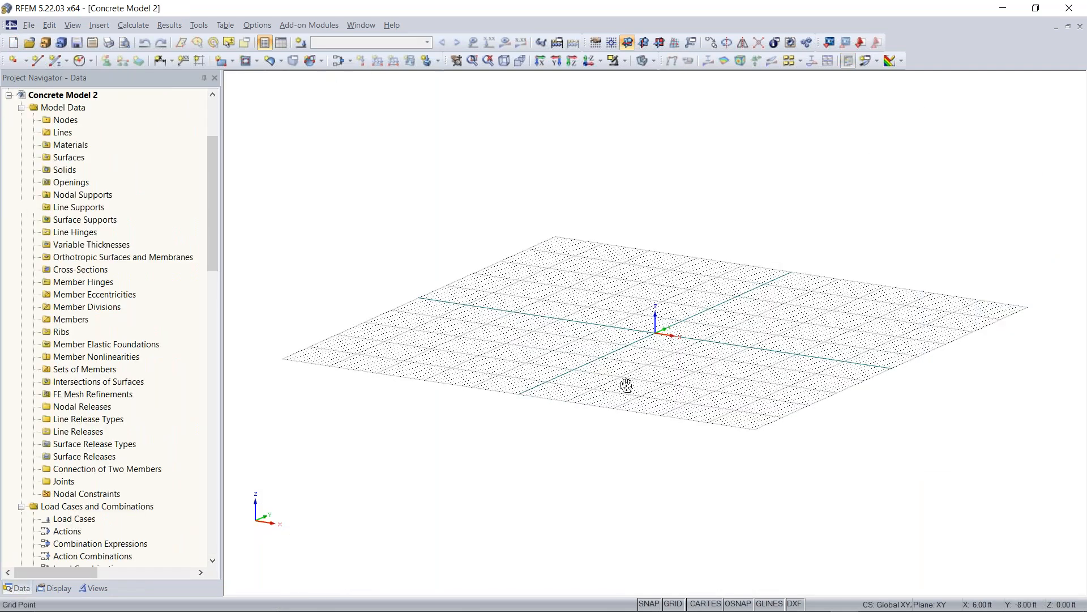
Configure the work plane's number of grid points to adapt dynamically to the size of the model
scroll(607, 408, up, 2)
middle_drag(607, 408, 582, 378)
scroll(582, 378, down, 1)
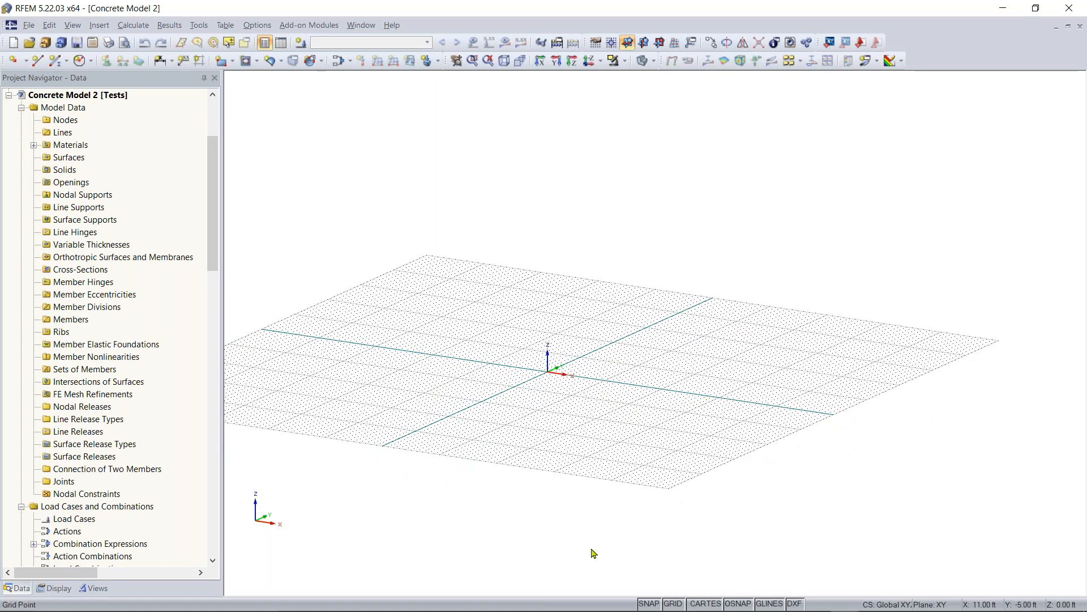
mouse_move(629, 607)
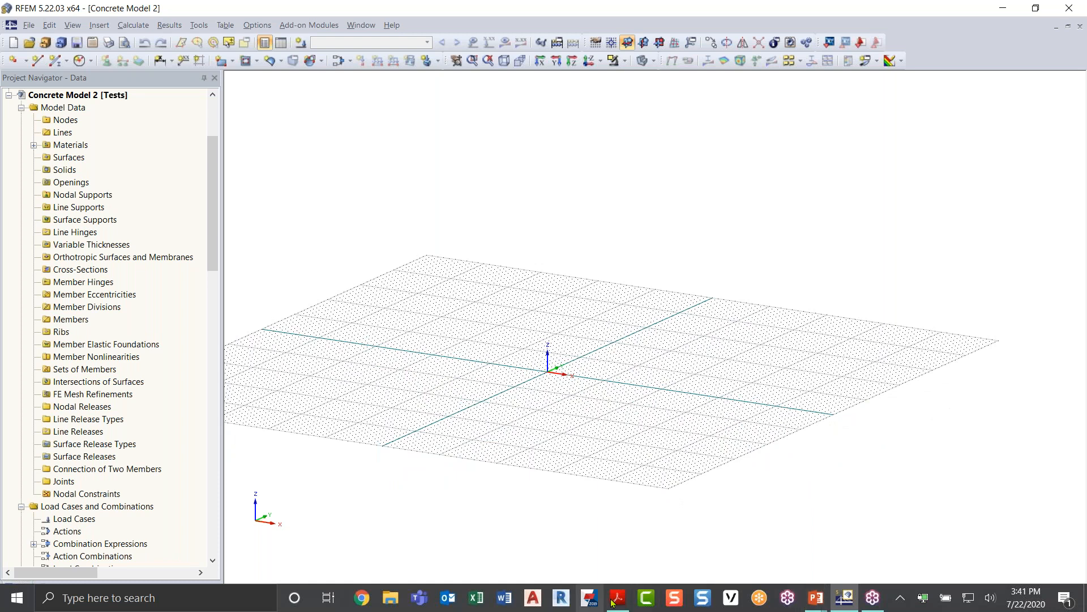
mouse_move(616, 603)
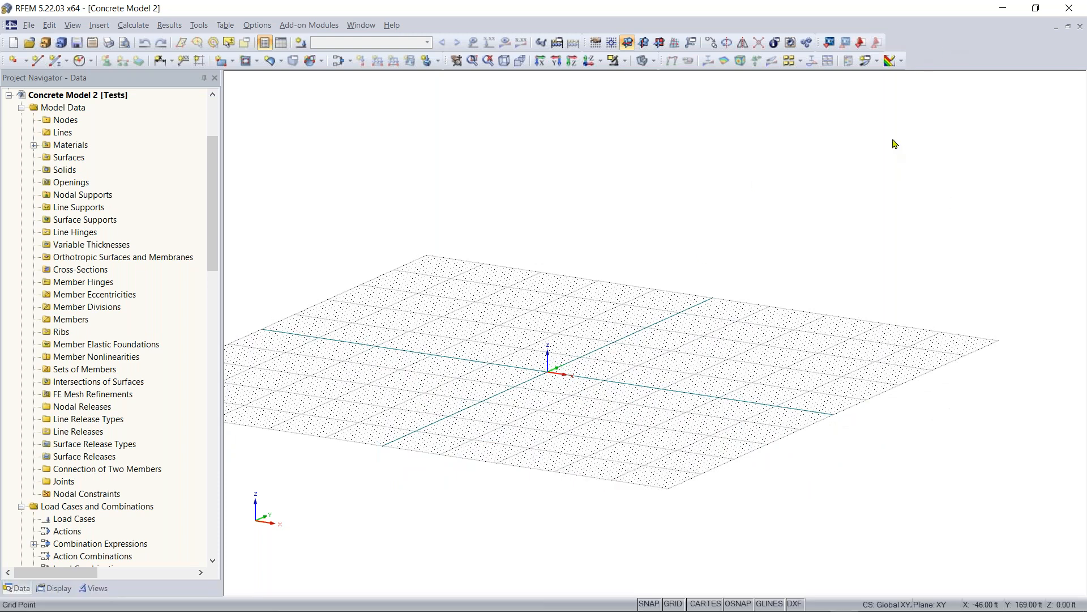
middle_drag(622, 364, 544, 449)
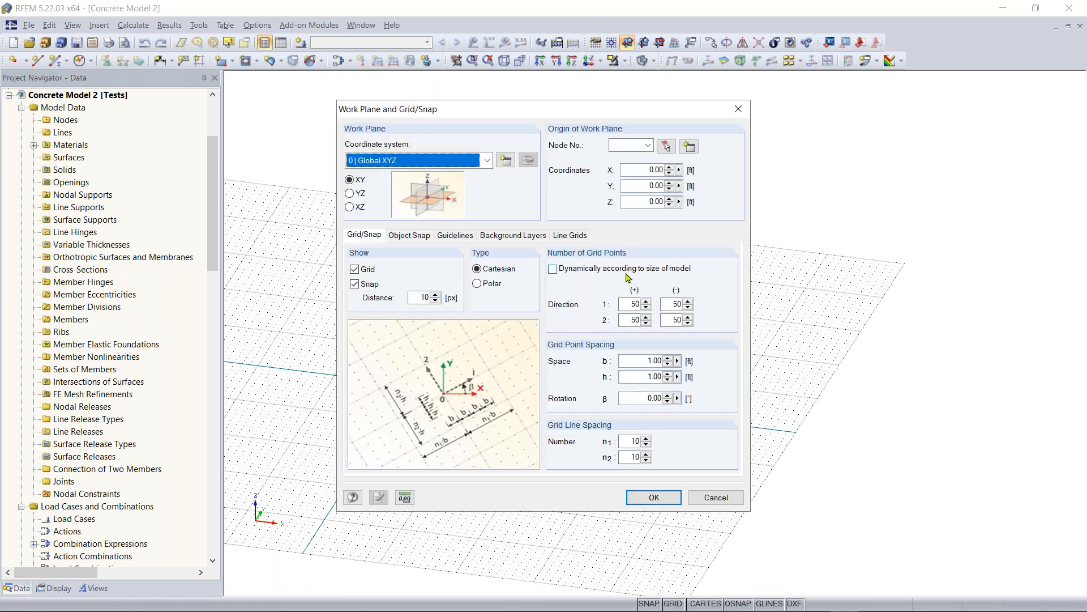
click(569, 270)
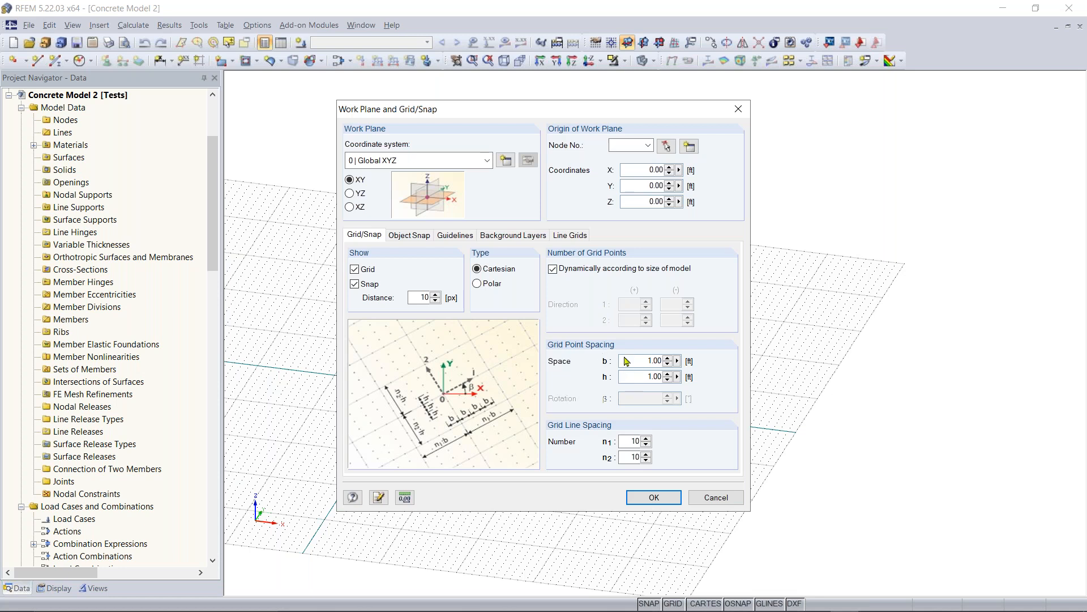
click(654, 497)
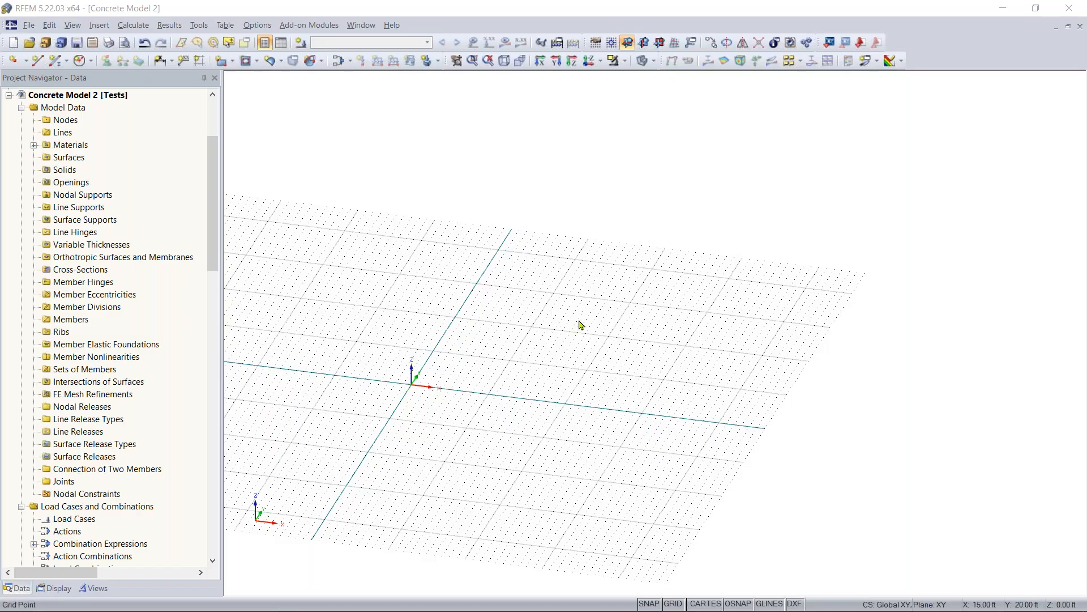
Define a new rectangular surface with material Concrete f'c = 4000 psi (ACI 318-14) and a constant thickness of 8 in
ctrl+middle_drag(478, 389, 481, 507)
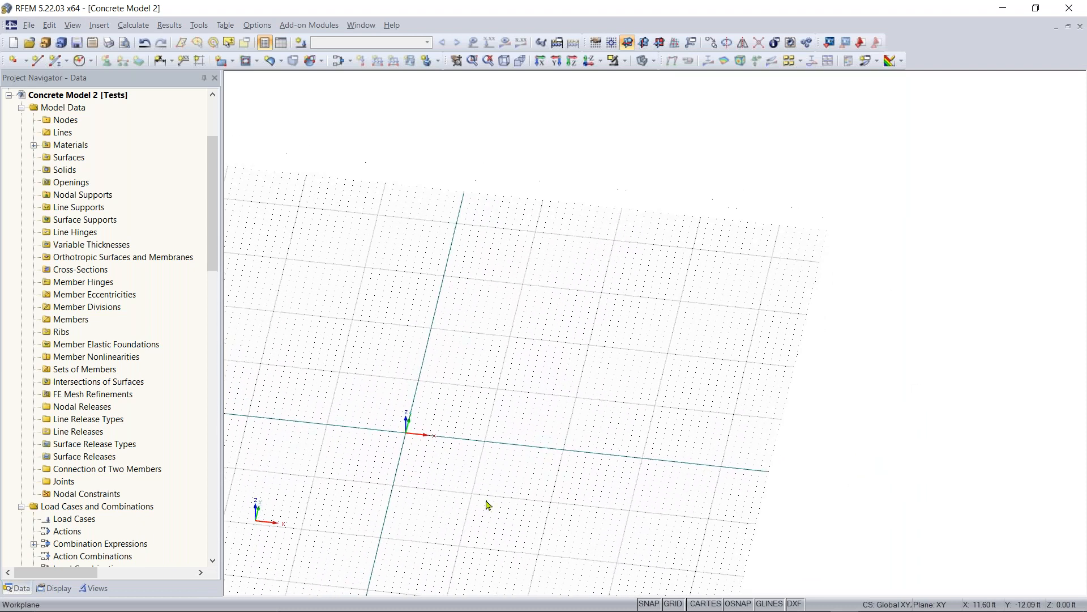
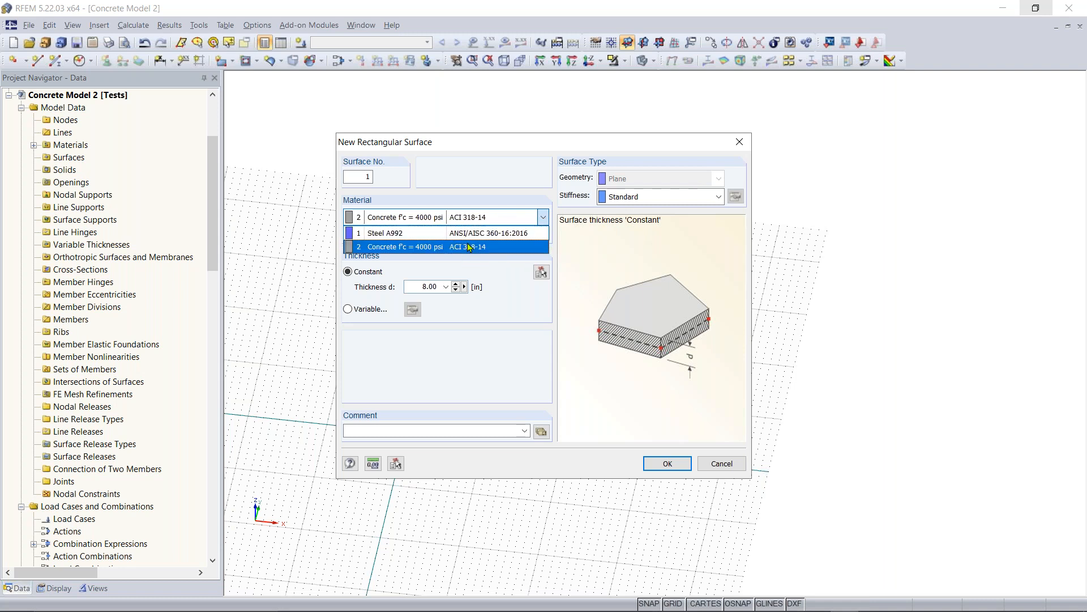
click(469, 223)
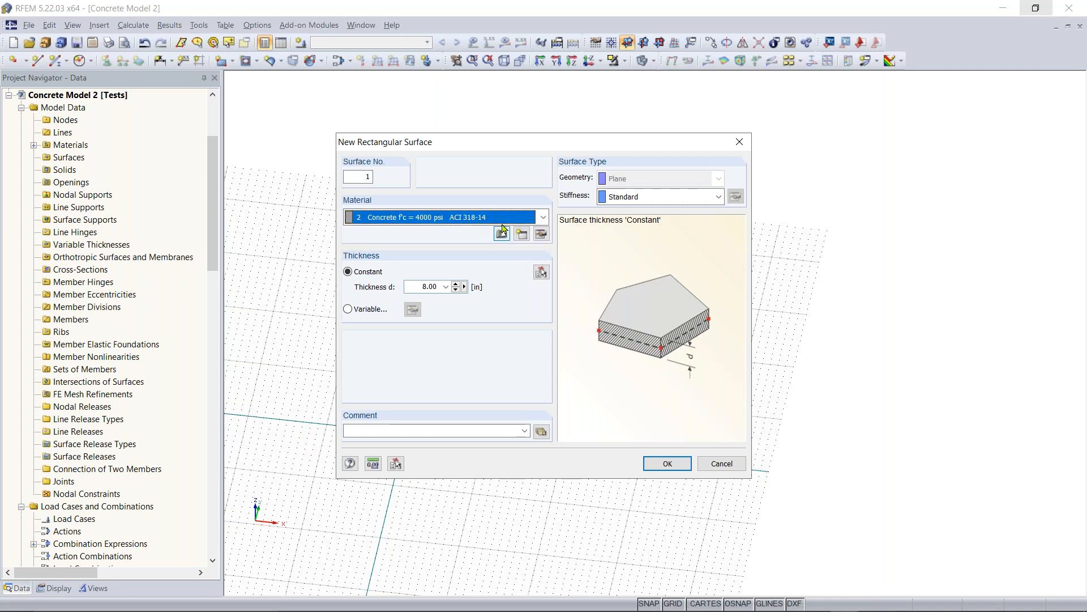
click(416, 286)
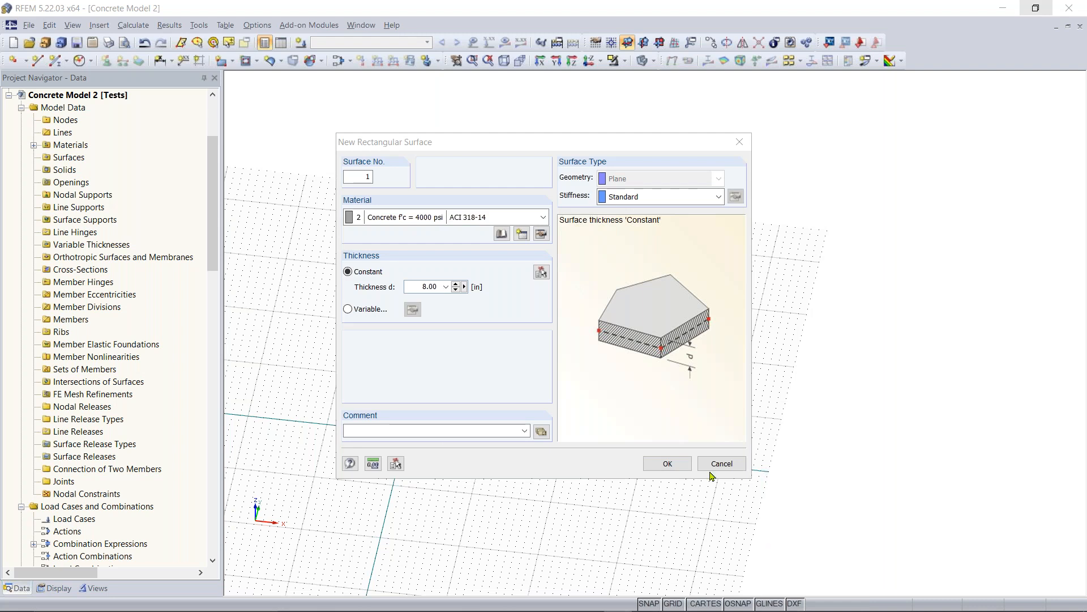
click(668, 463)
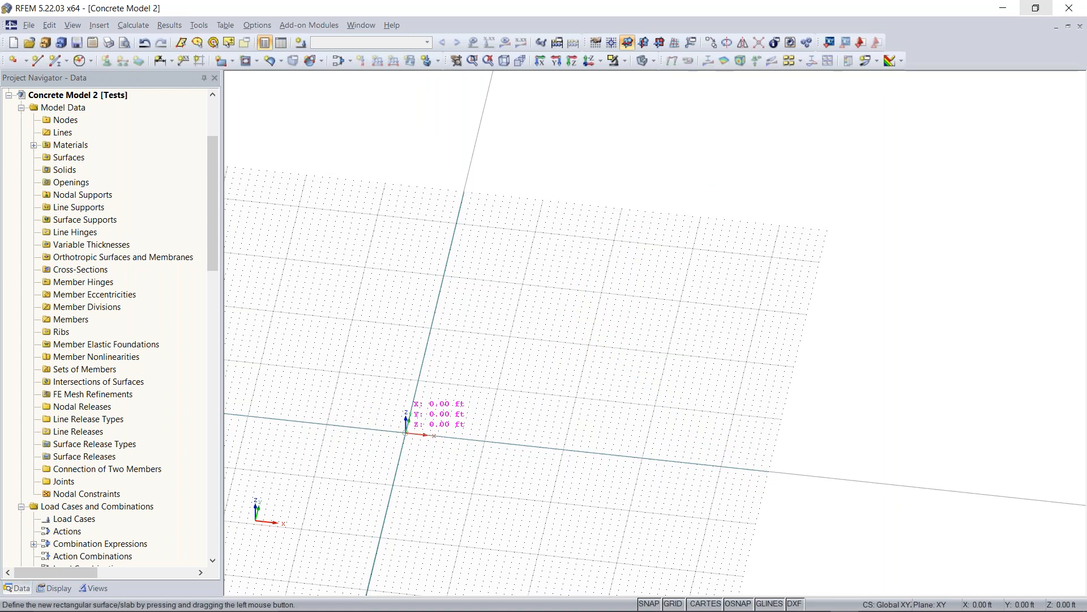
Draw the rectangular slab from the global origin, about 46 ft along X by 40 ft along Y
click(405, 433)
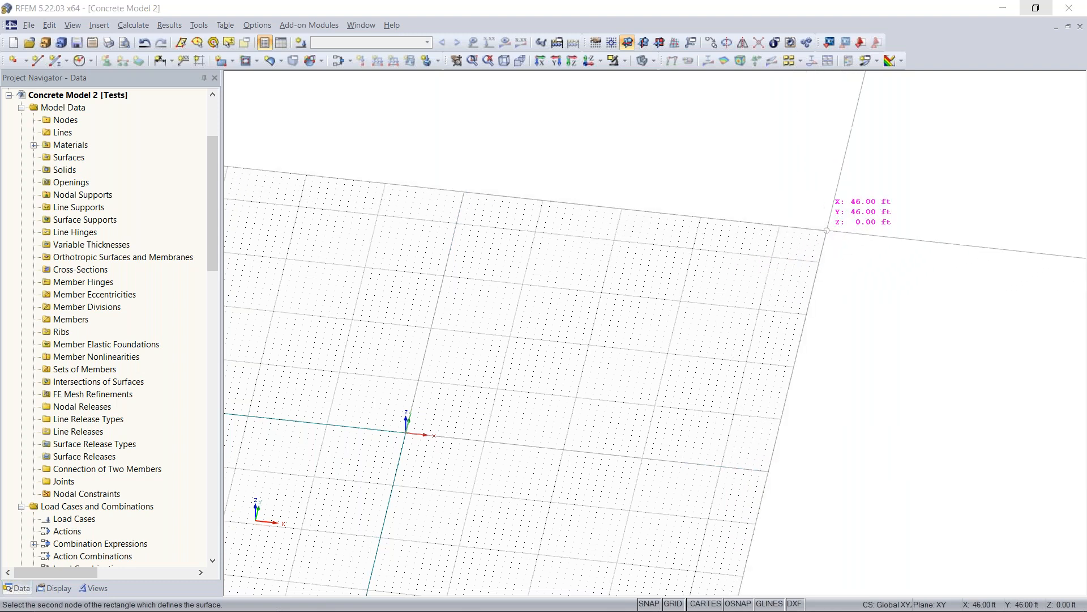
middle_drag(858, 214, 692, 288)
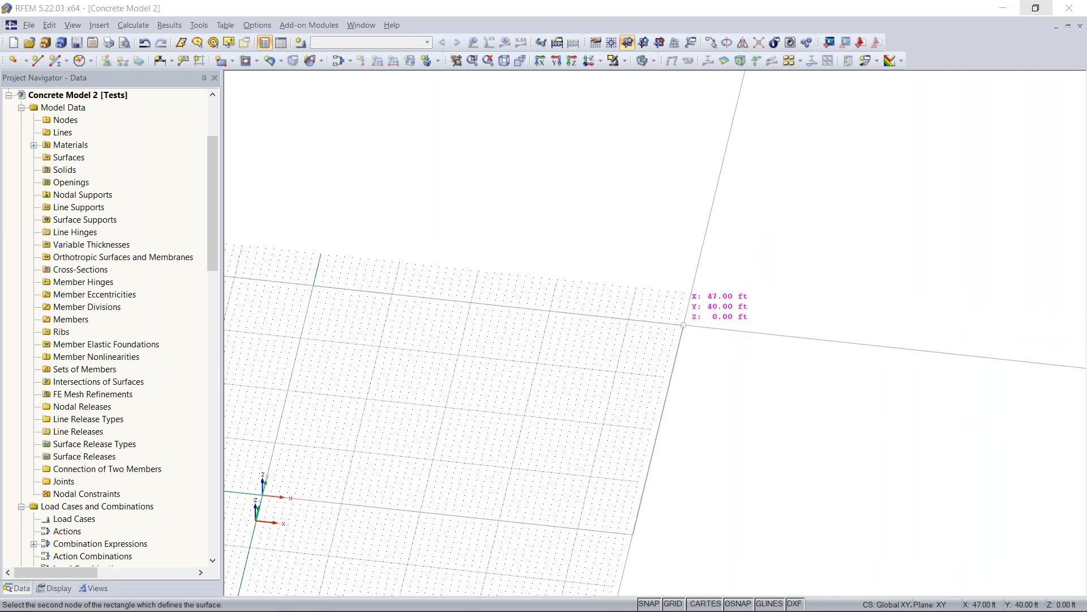
click(683, 325)
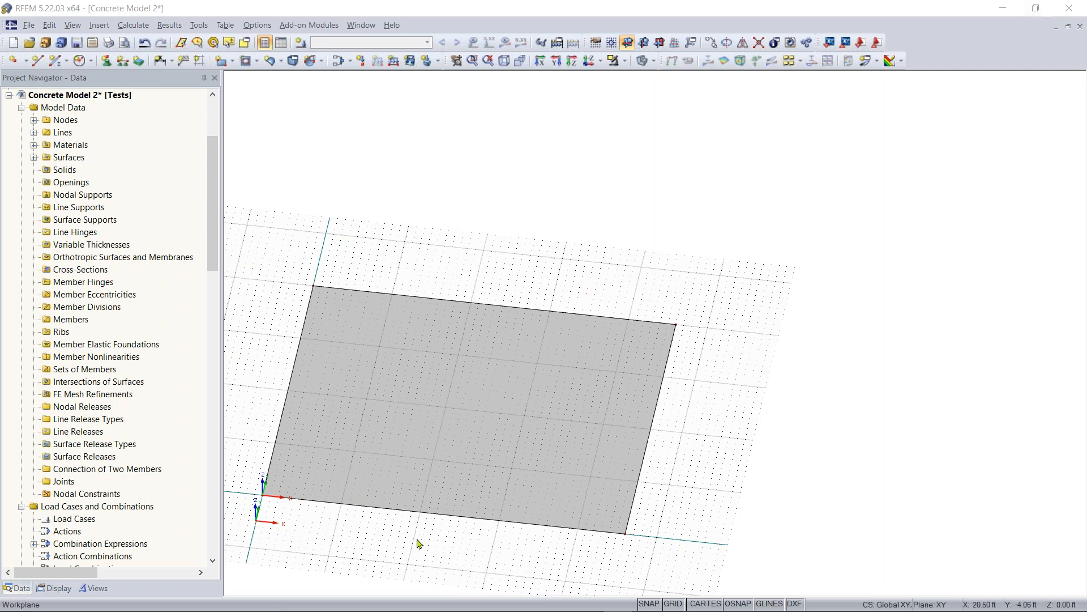
middle_drag(447, 519, 503, 481)
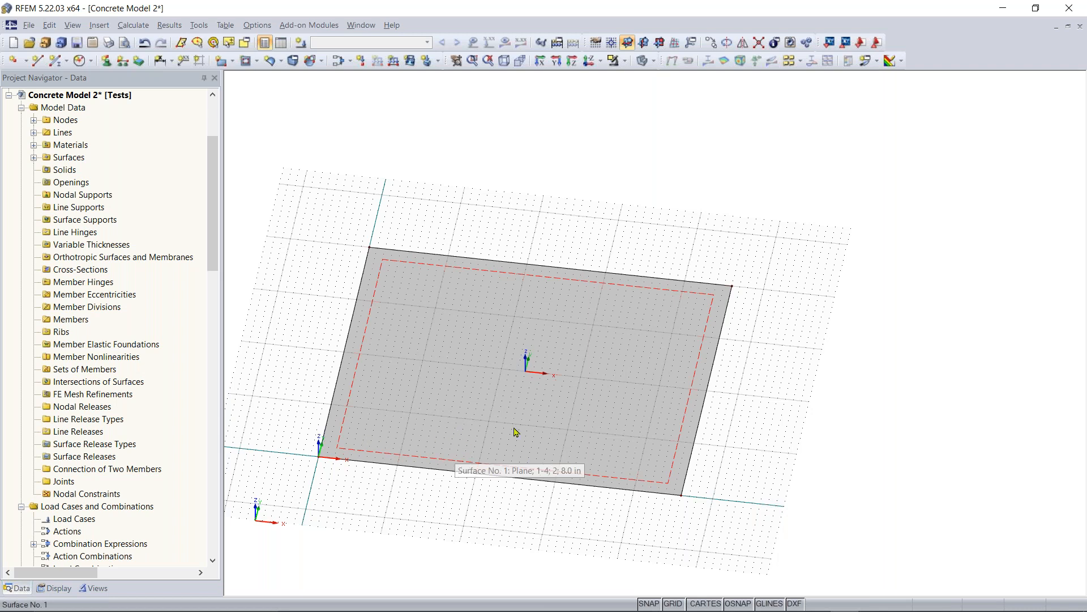
scroll(405, 493, up, 2)
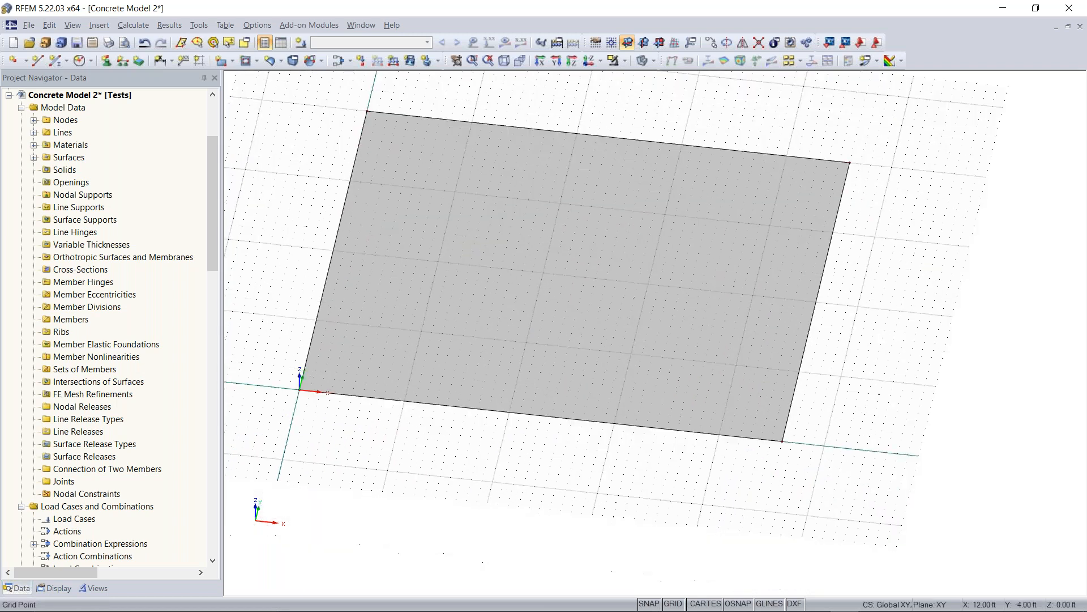
ctrl+middle_drag(451, 440, 573, 445)
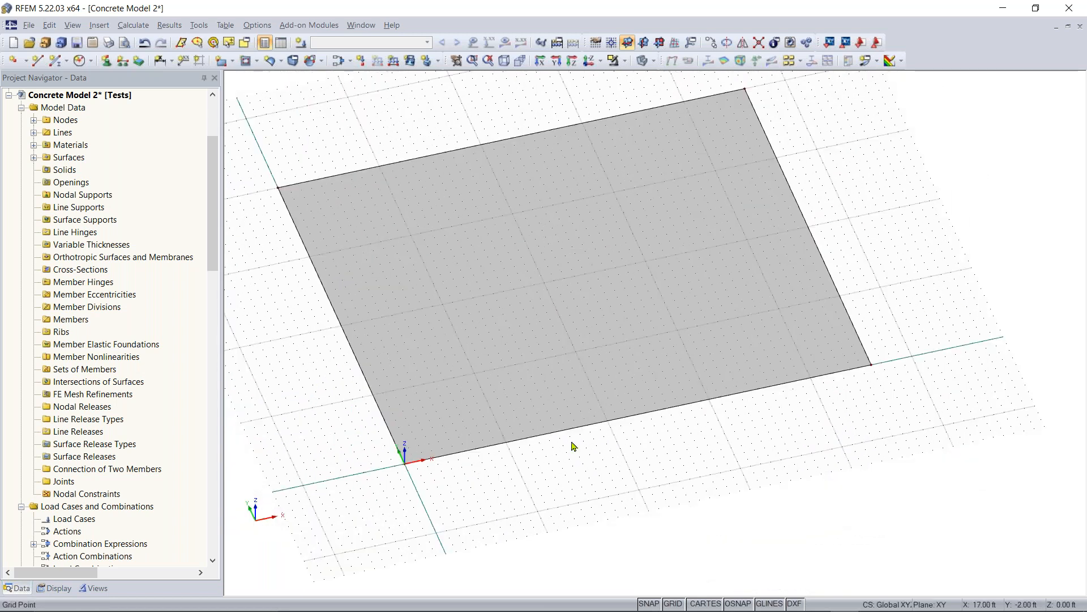
Copy the slab corner node at the origin once with a displacement of 2 ft in X and 2 ft in Y
scroll(405, 465, up, 2)
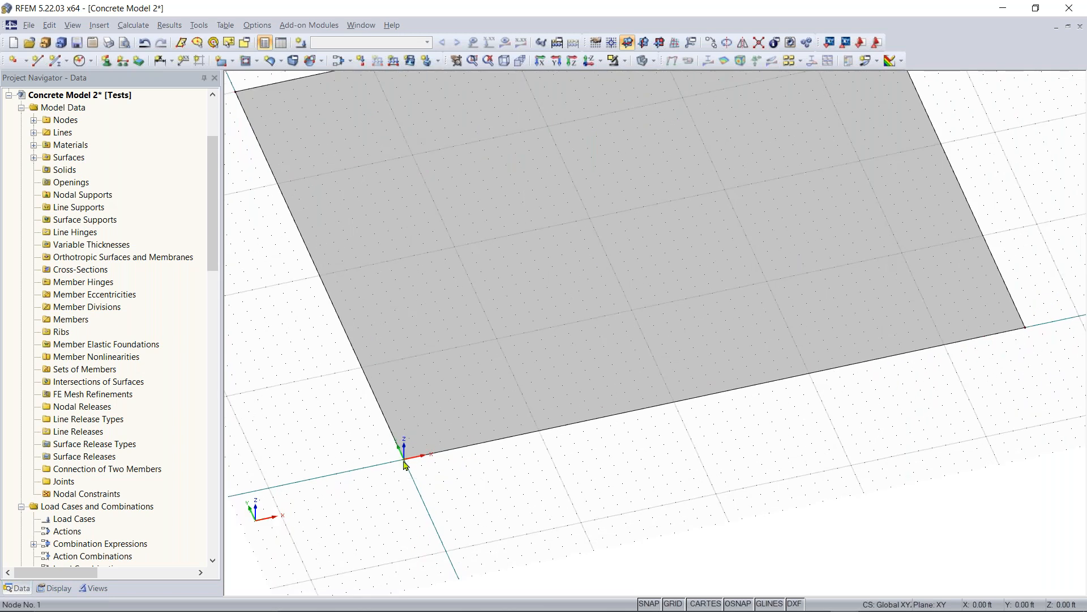
click(712, 43)
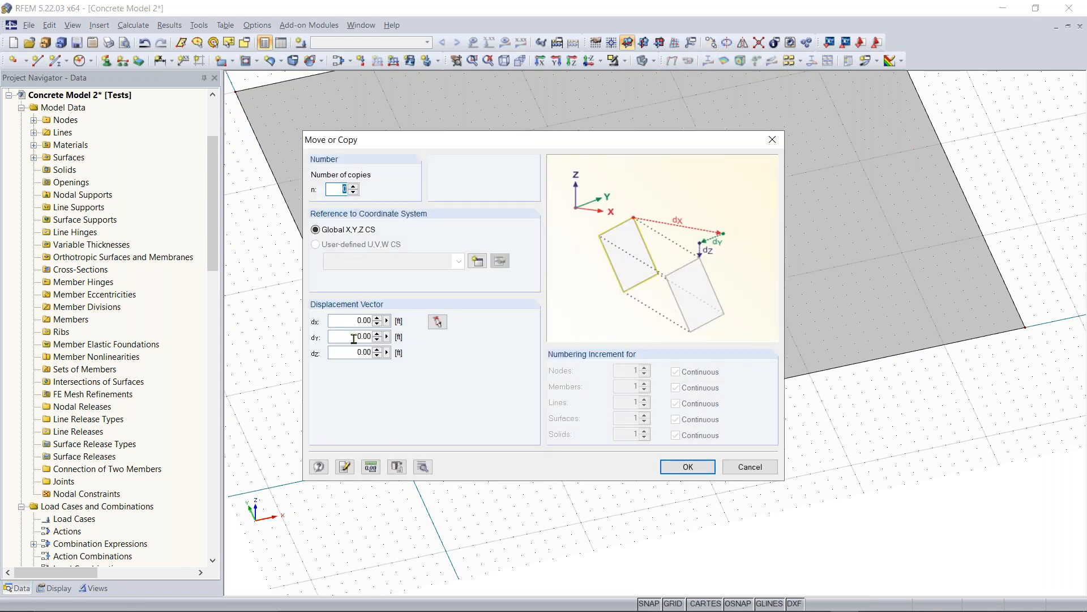
click(354, 188)
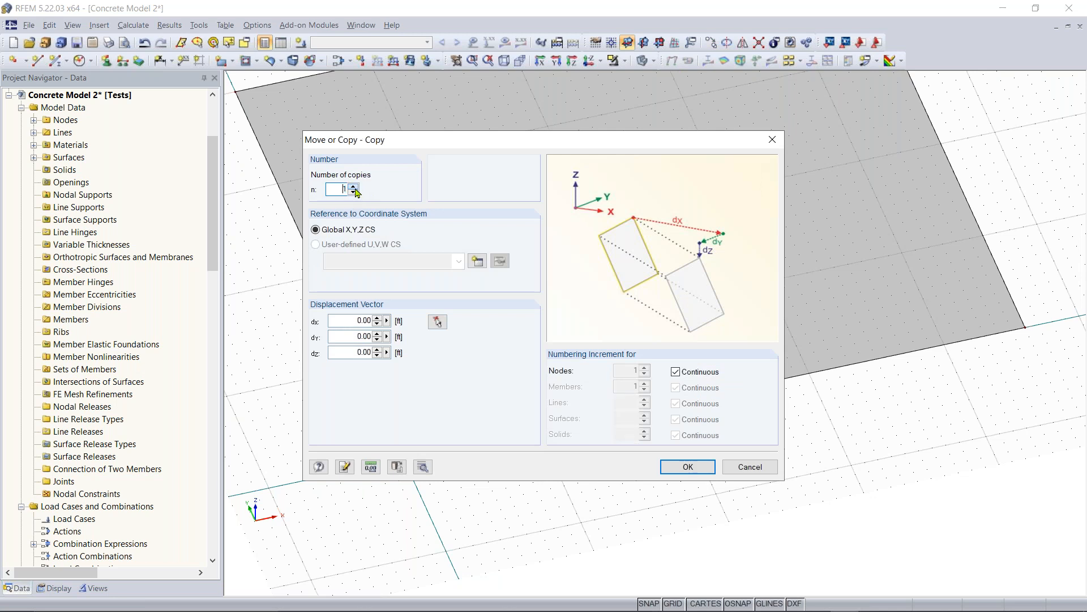
click(348, 320)
text(2)
key(Tab)
text(2)
key(Return)
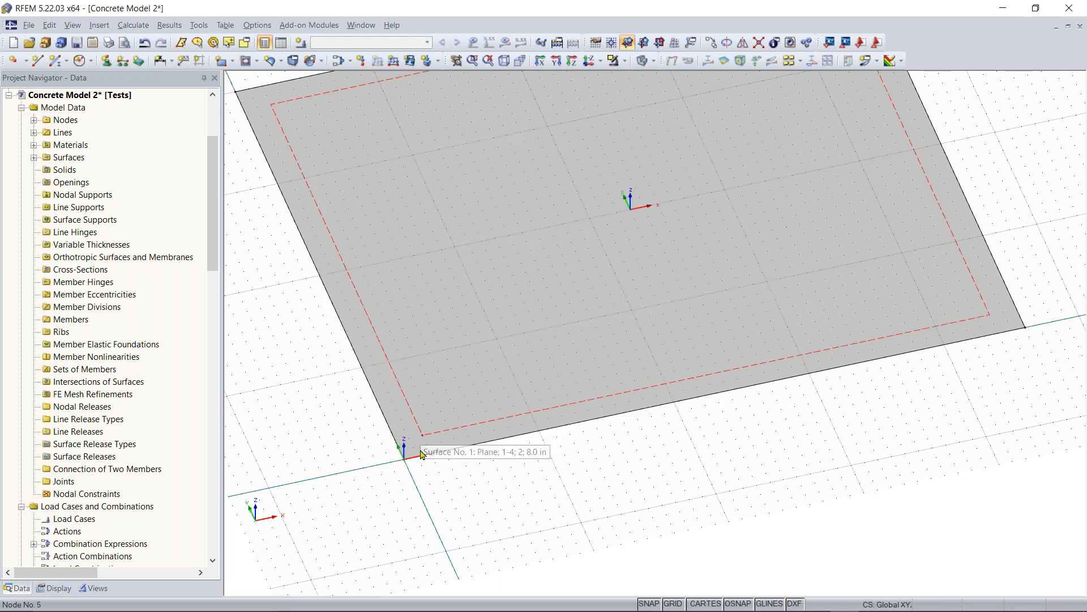
Copy the new inset node twice at 16 ft spacing along X, with zero displacement in Y
middle_drag(628, 472, 474, 498)
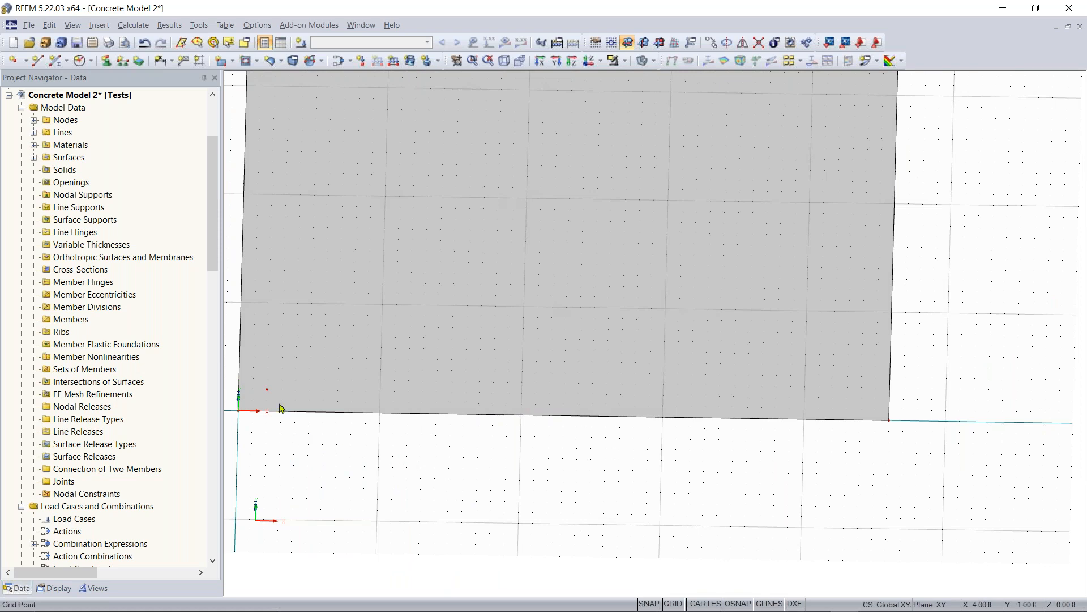
ctrl+middle_drag(464, 419, 481, 517)
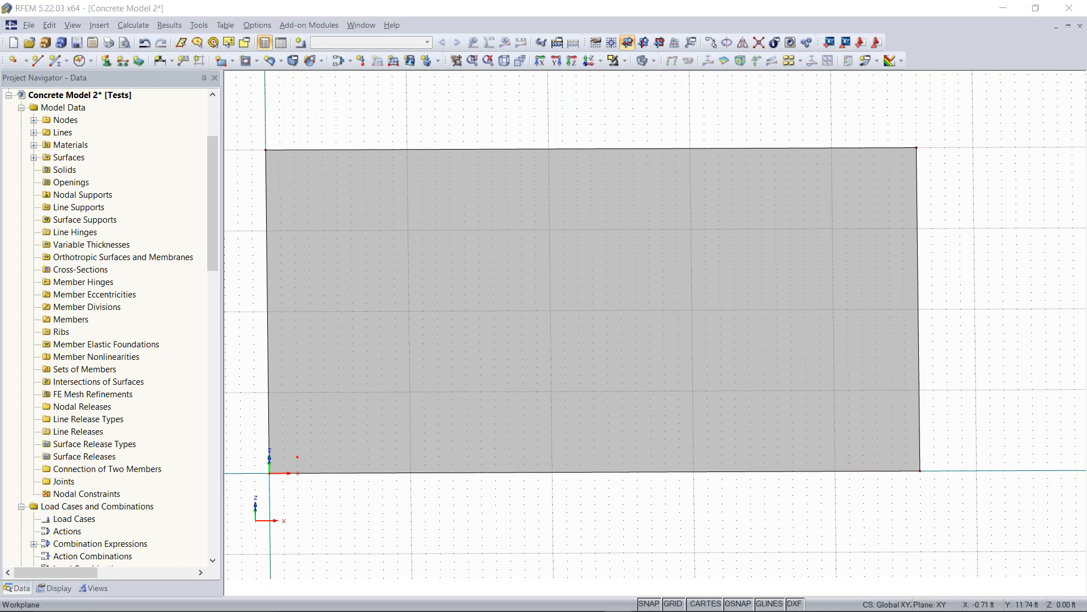
click(711, 42)
click(561, 372)
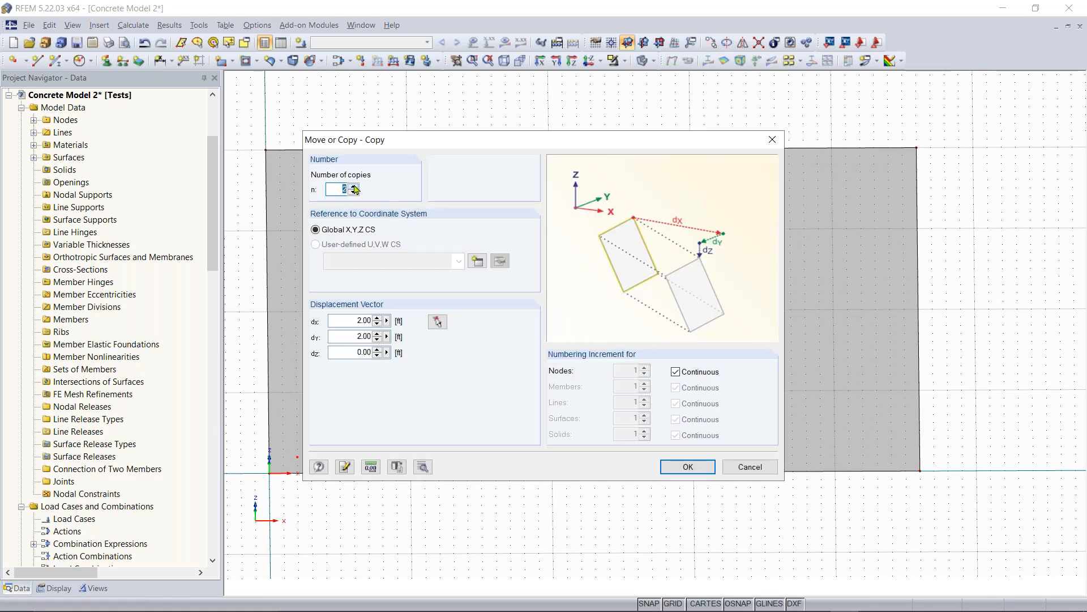
drag(354, 320, 393, 321)
text(1)
key(Tab)
text(0)
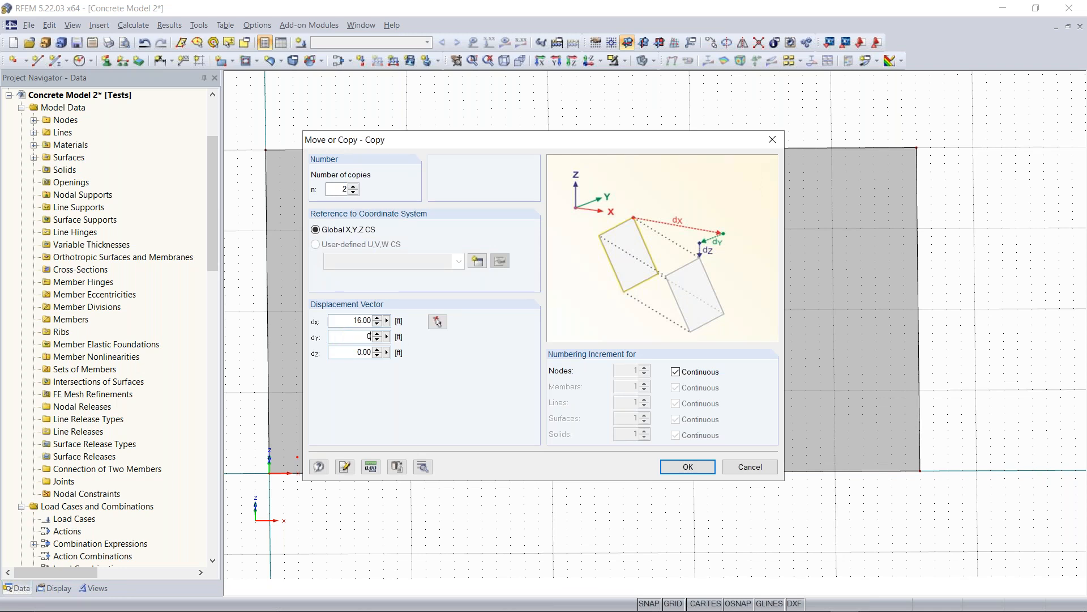
click(693, 467)
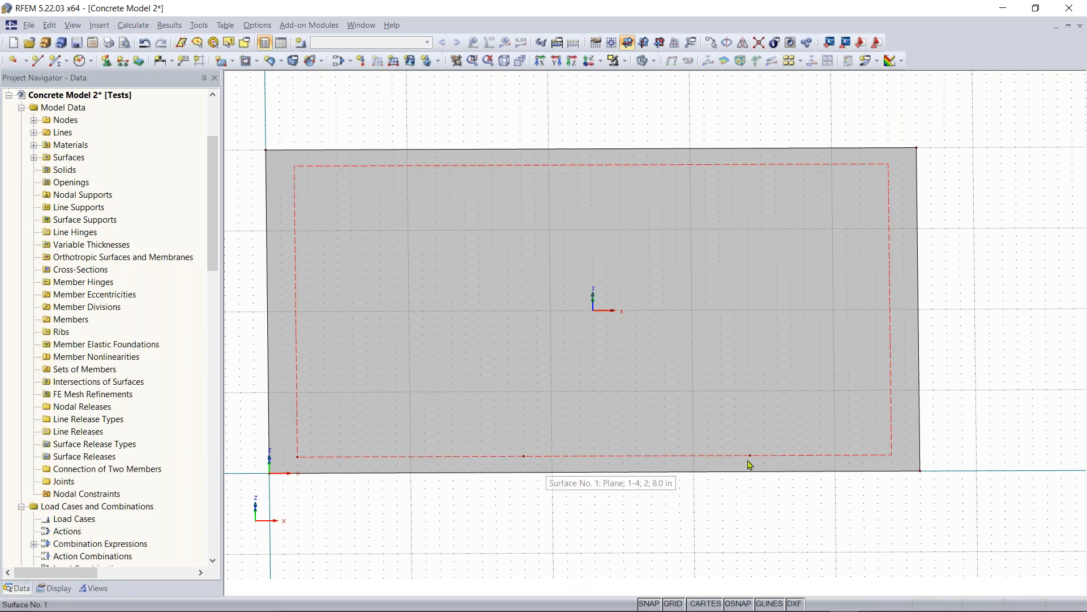
click(681, 501)
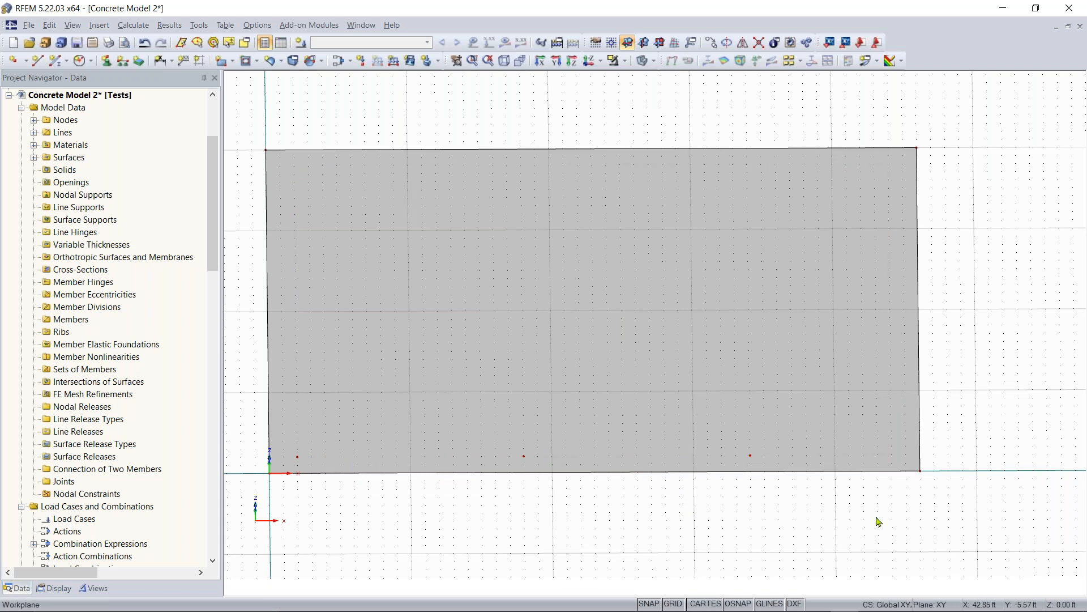
Copy the third inset node along X to add a fourth node near the slab's far X edge
scroll(879, 517, down, 1)
middle_drag(848, 531, 765, 557)
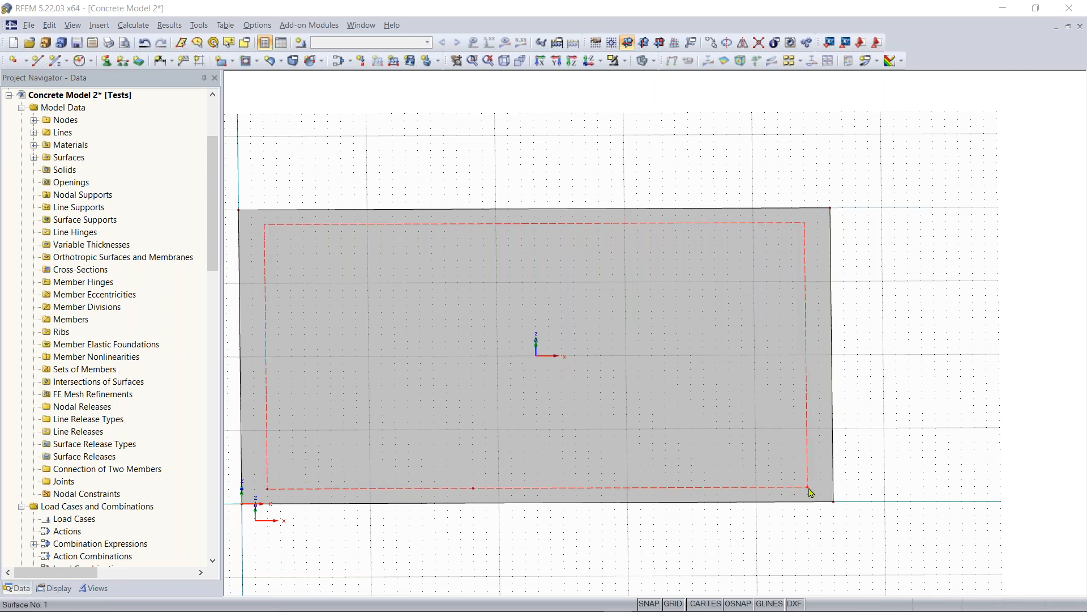
click(318, 508)
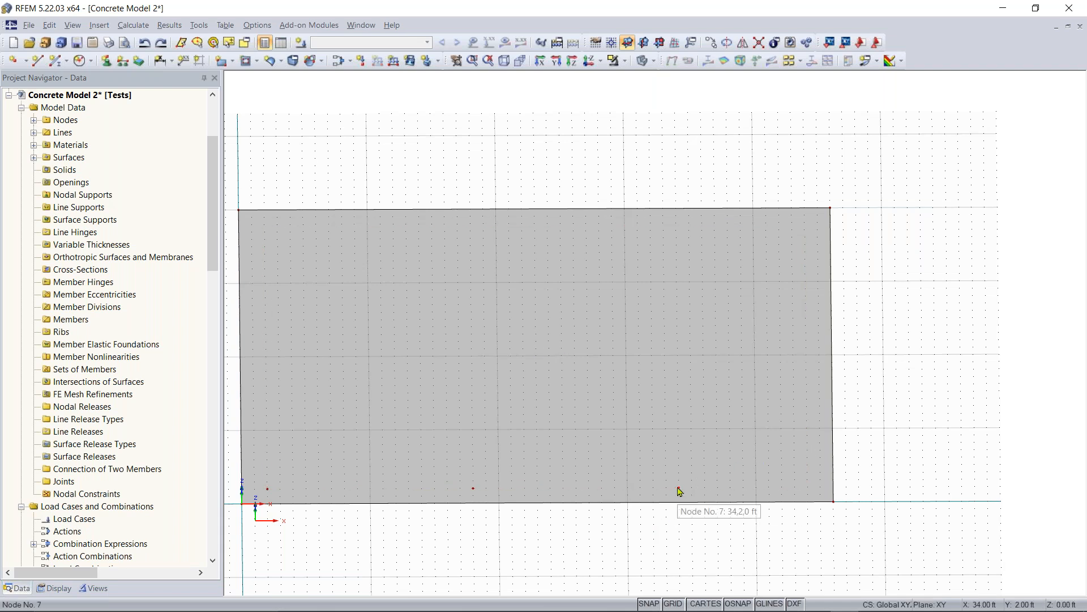
Copy the row of four inset nodes twice along Y at 13 ft spacing, with zero displacement in X
click(807, 488)
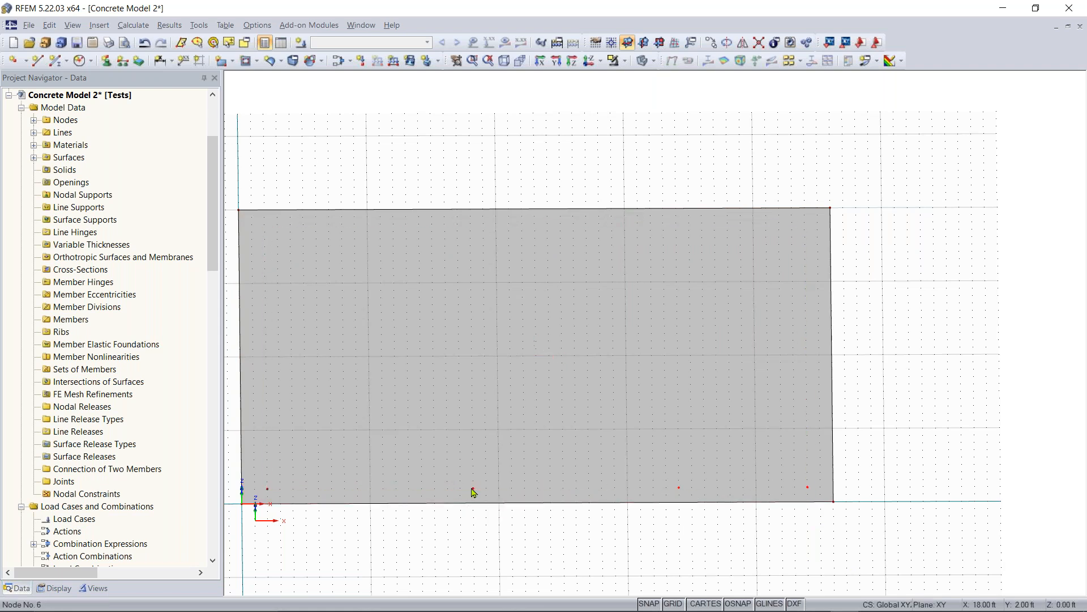
right_click(268, 496)
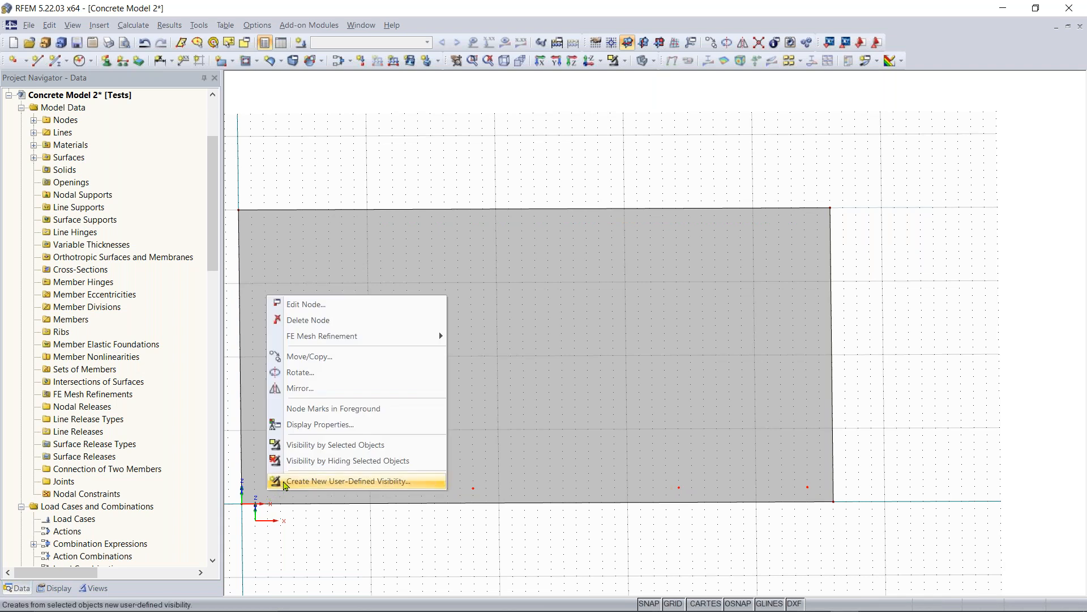
click(307, 362)
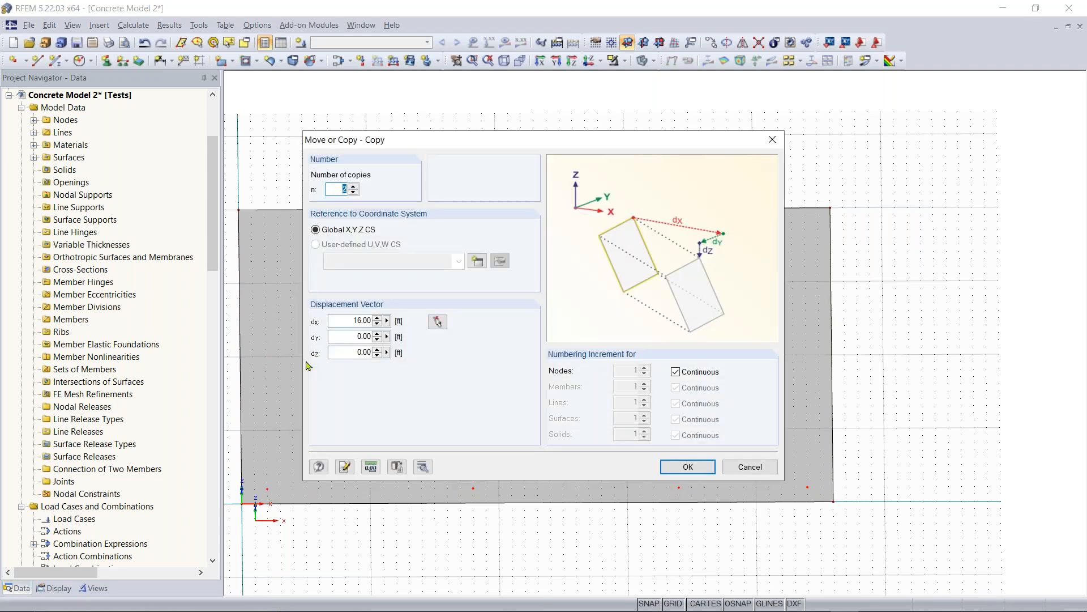
drag(344, 320, 420, 321)
text(0)
key(Tab)
text(13)
click(683, 466)
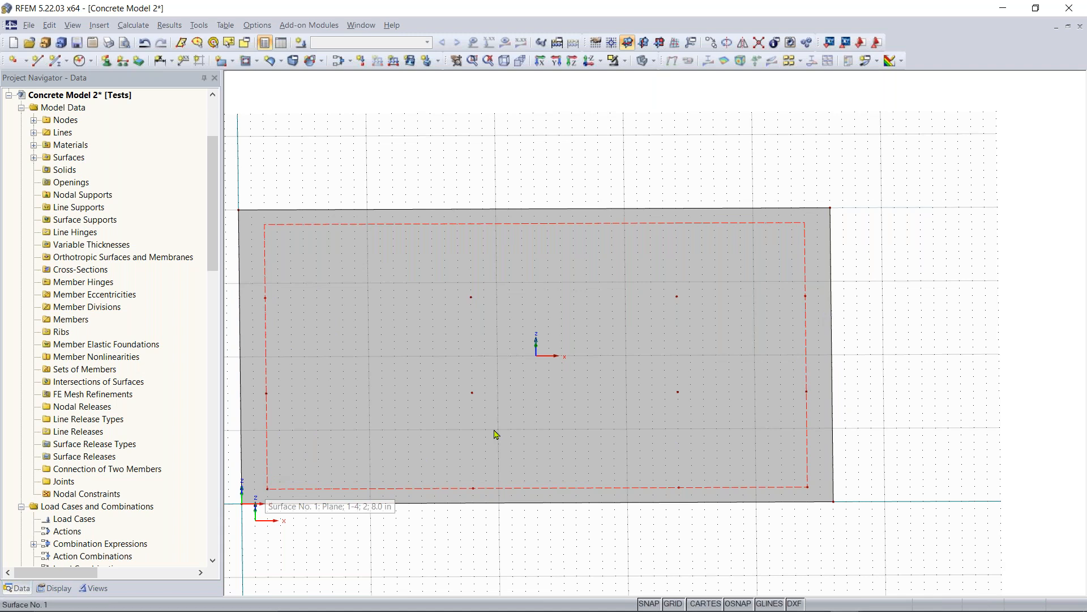
Turn on numbering for all model objects and return the navigator to the model data
middle_drag(520, 508, 631, 481)
scroll(663, 453, down, 1)
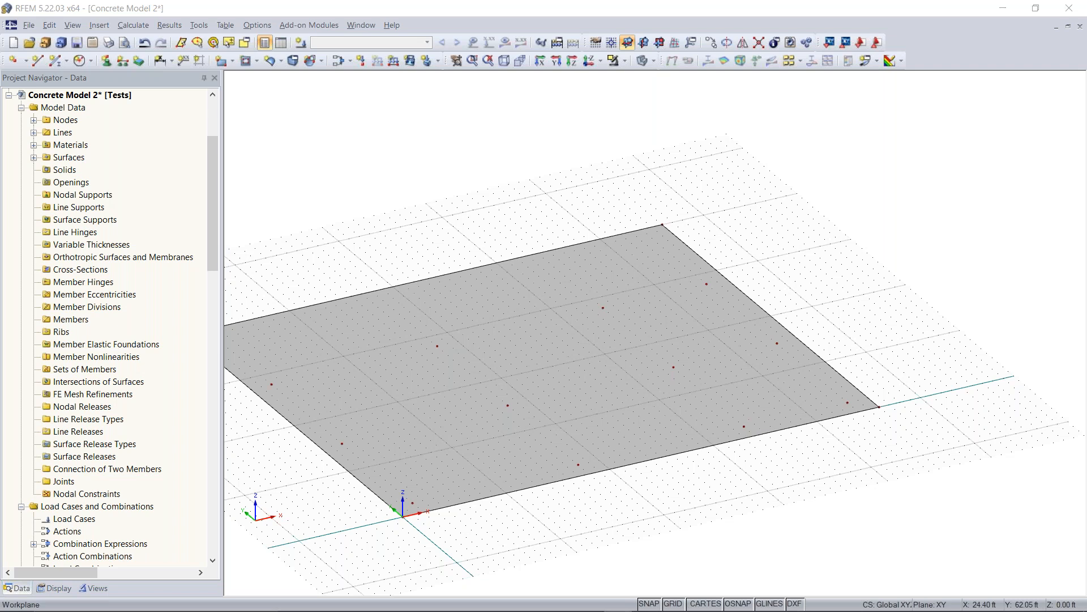
click(57, 587)
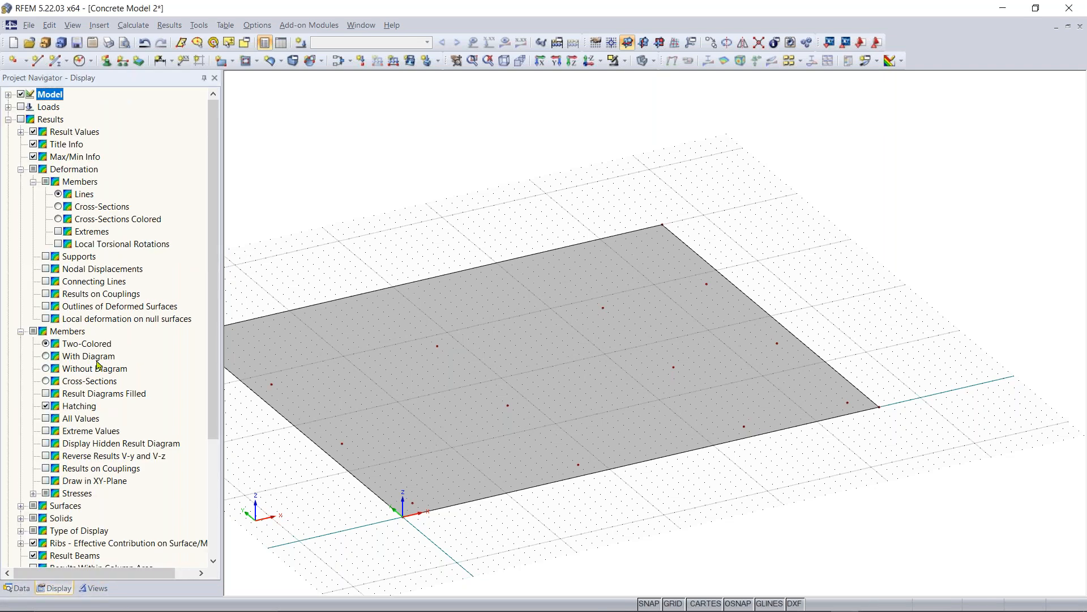
click(21, 169)
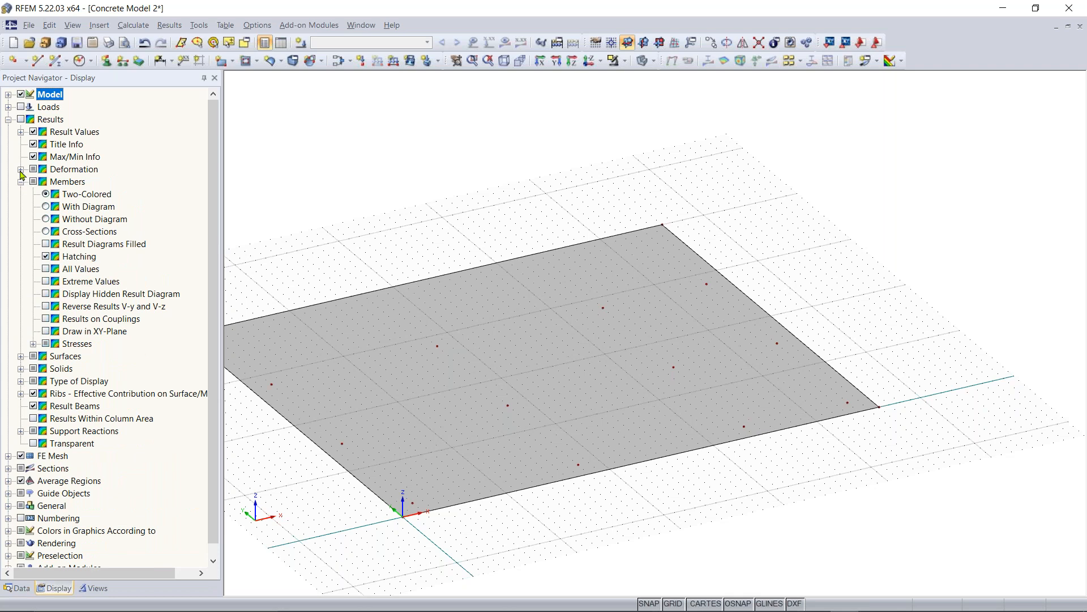
click(9, 120)
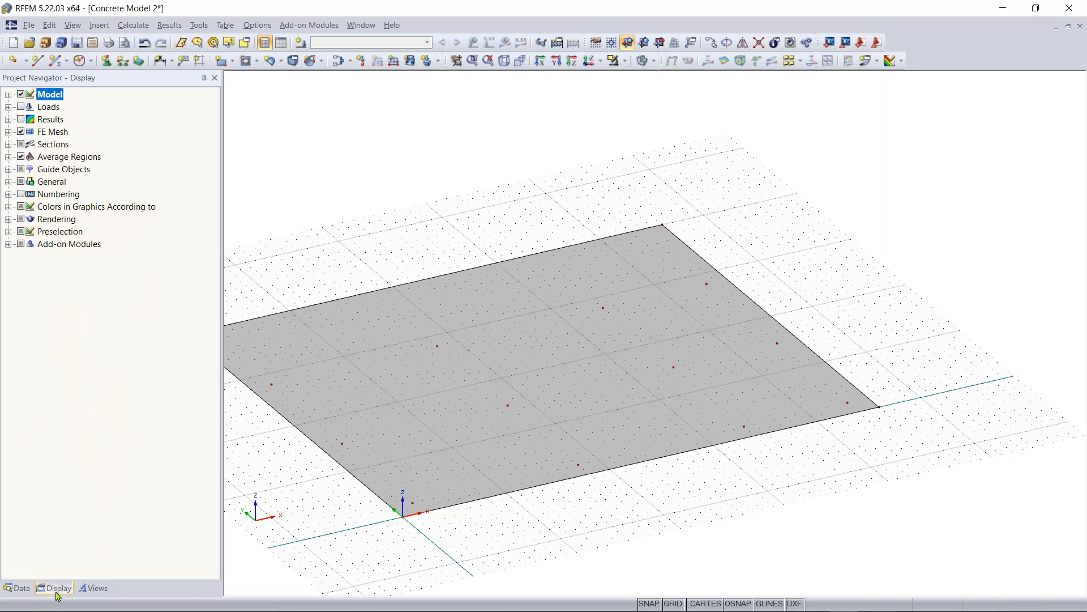
click(8, 194)
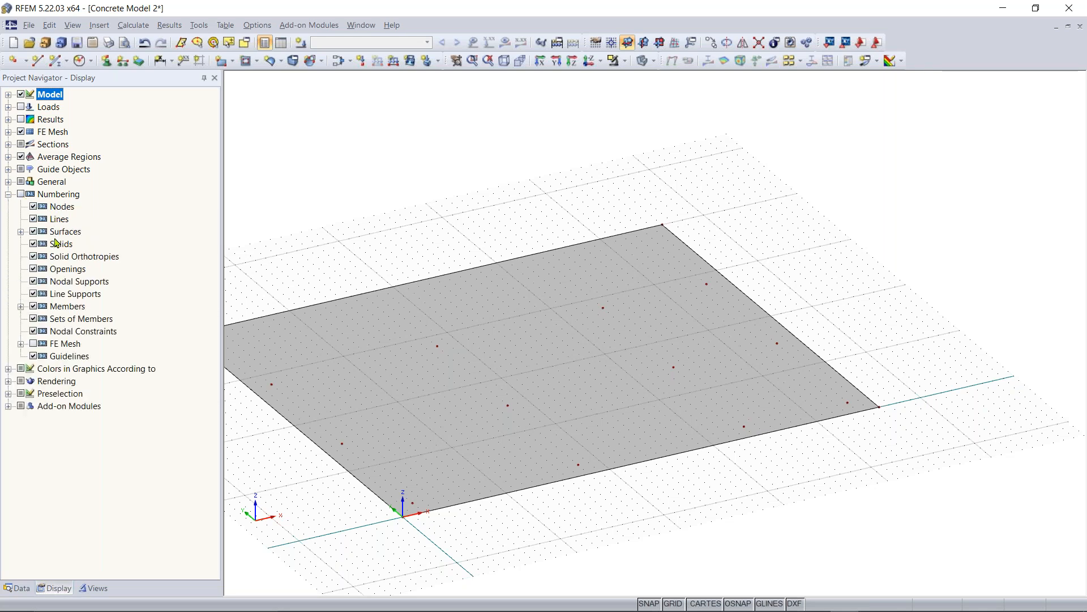
click(20, 194)
middle_drag(432, 415, 458, 370)
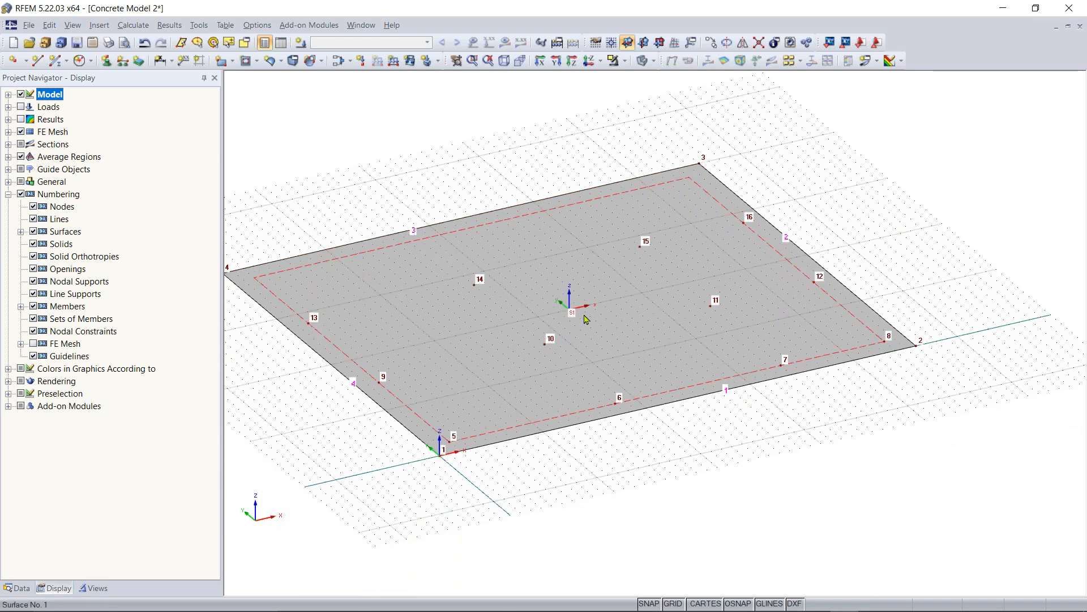
ctrl+middle_drag(623, 488, 654, 514)
click(635, 432)
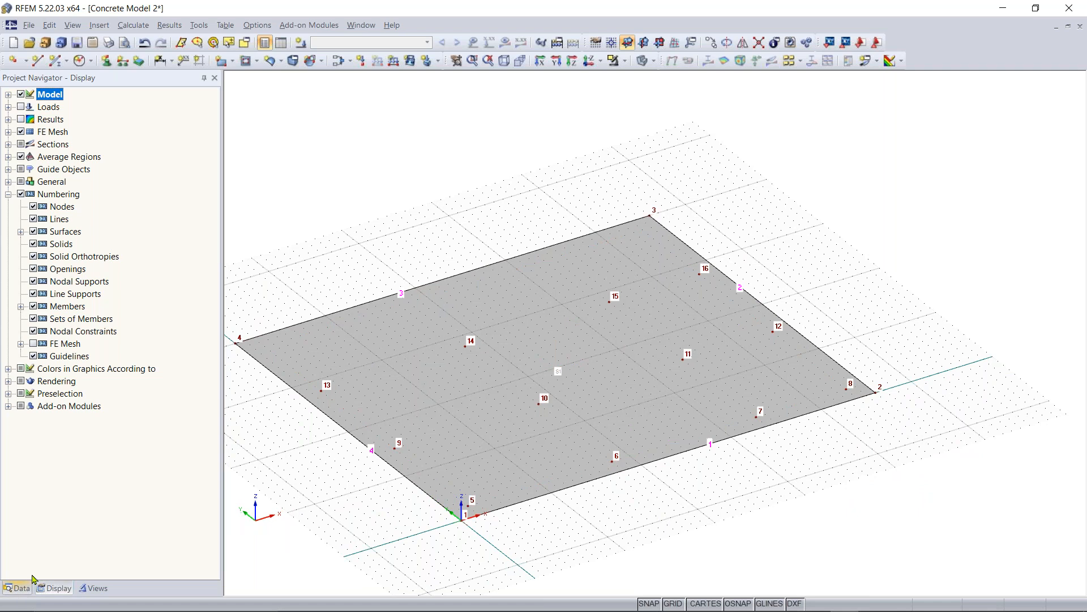
key(alt+Tab)
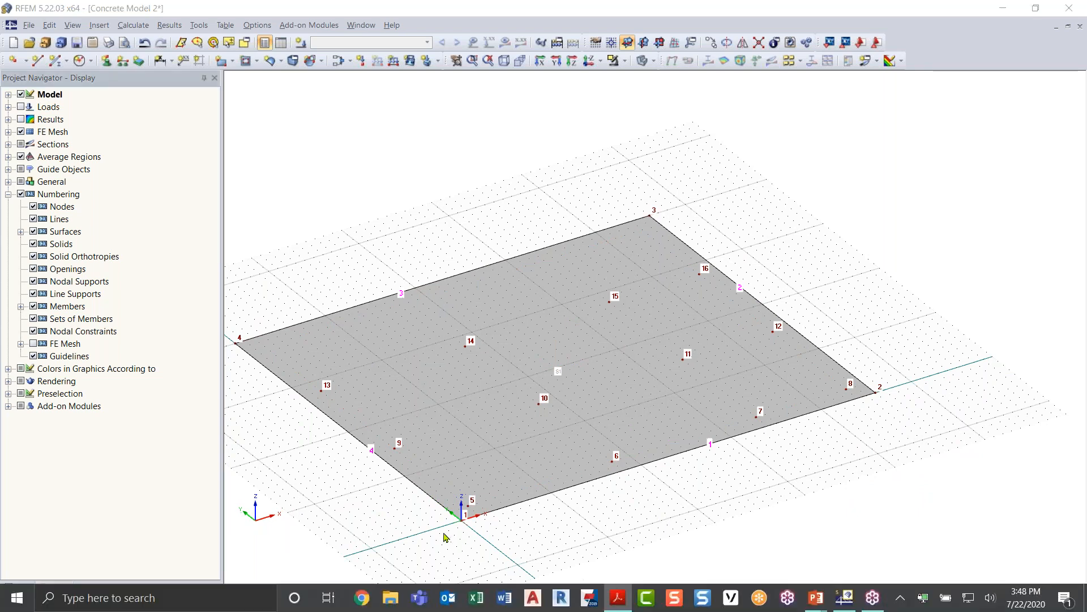
click(17, 589)
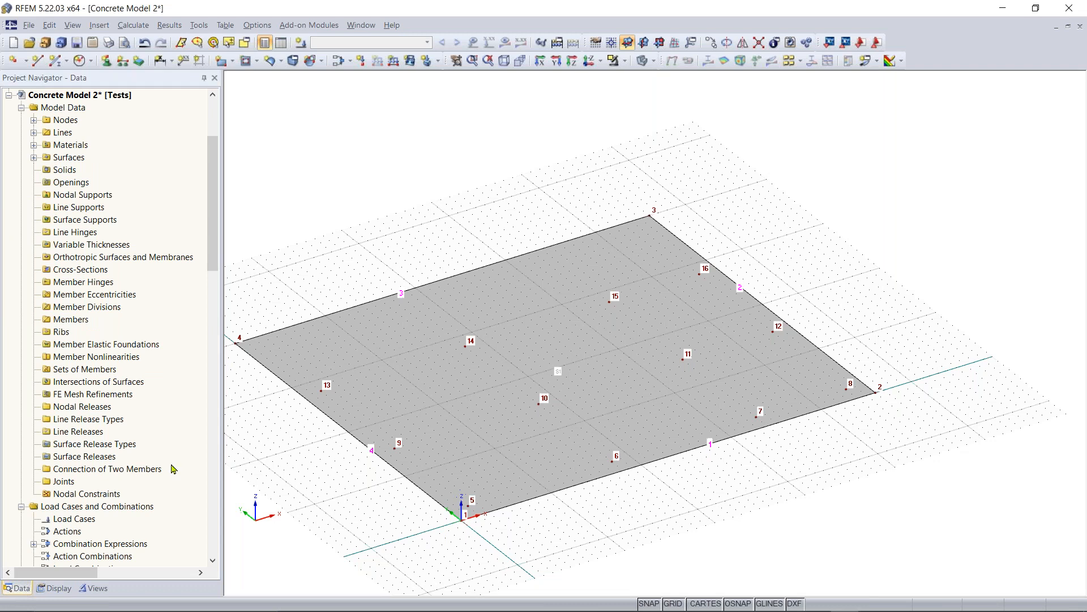
Graphically divide the slab edge between nodes 1 and 4 at 12 ft from node 4, in line with node 13
ctrl+middle_drag(699, 495, 617, 481)
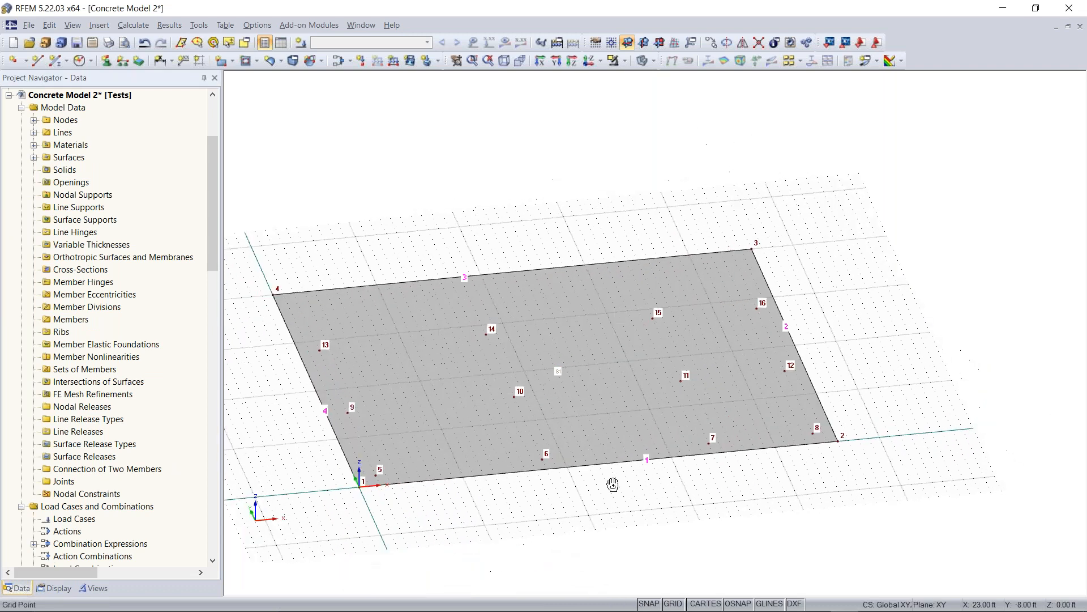
click(555, 366)
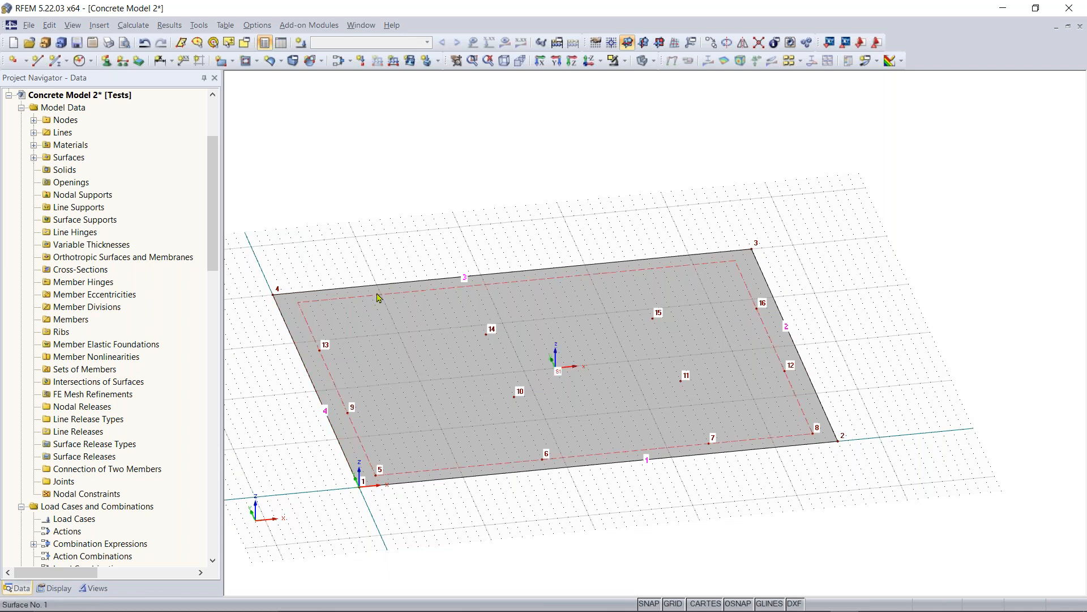
right_click(303, 361)
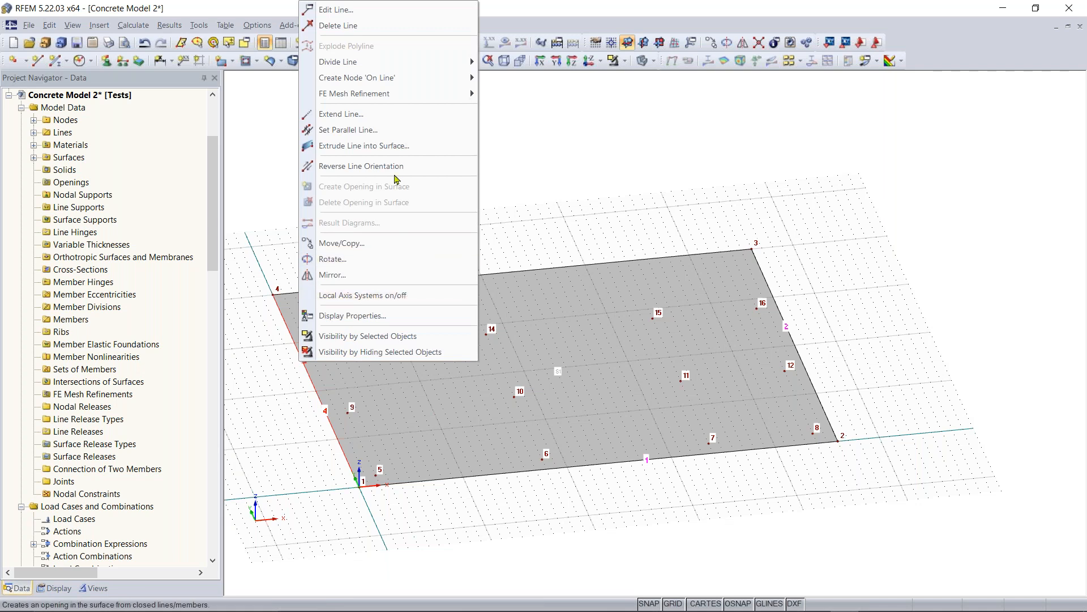
mouse_move(365, 62)
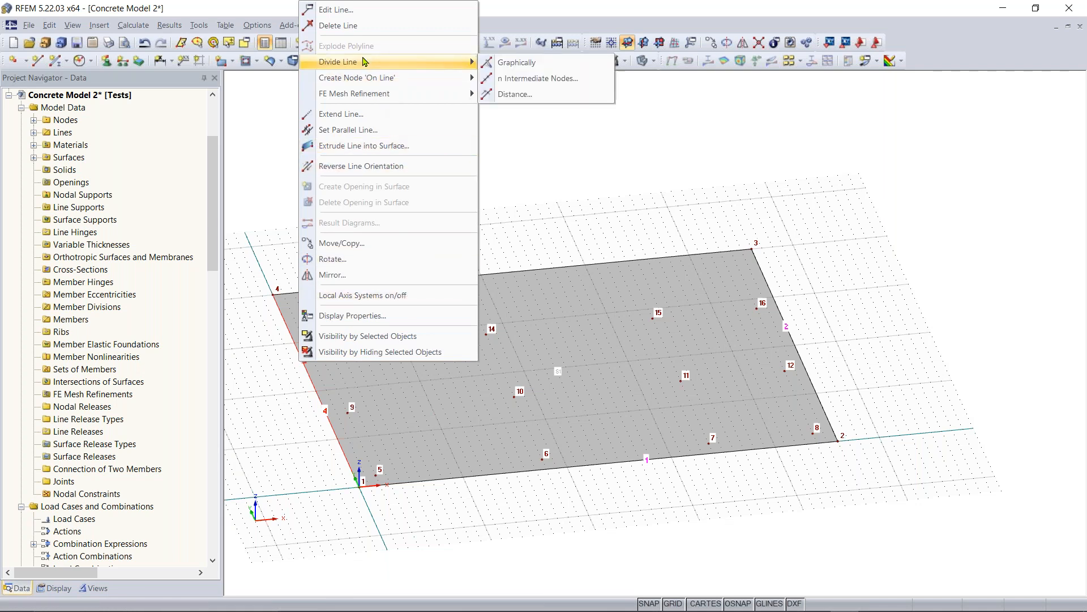
click(516, 63)
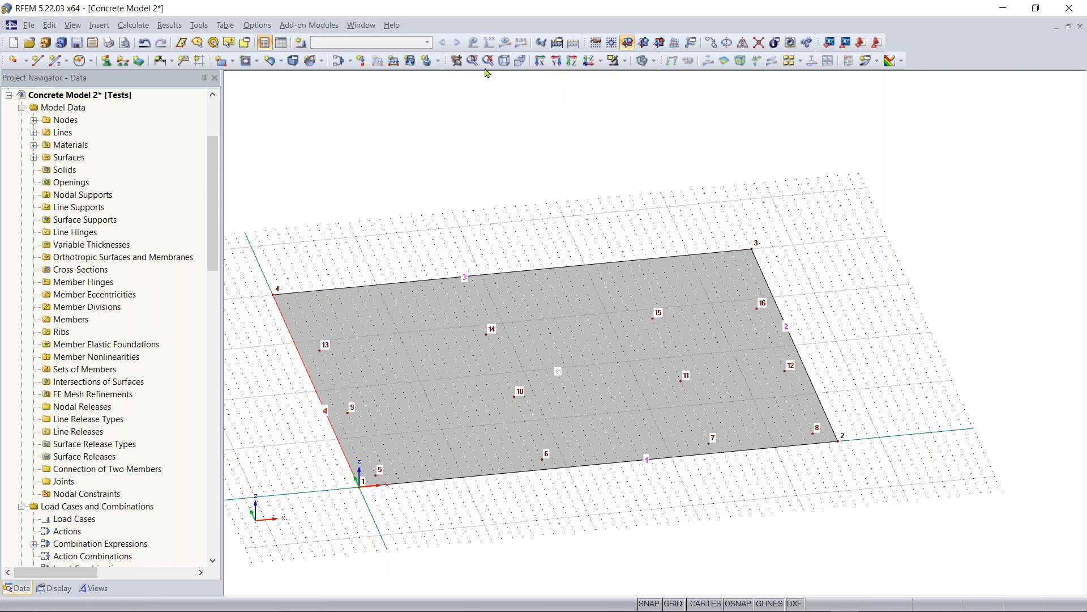
click(294, 339)
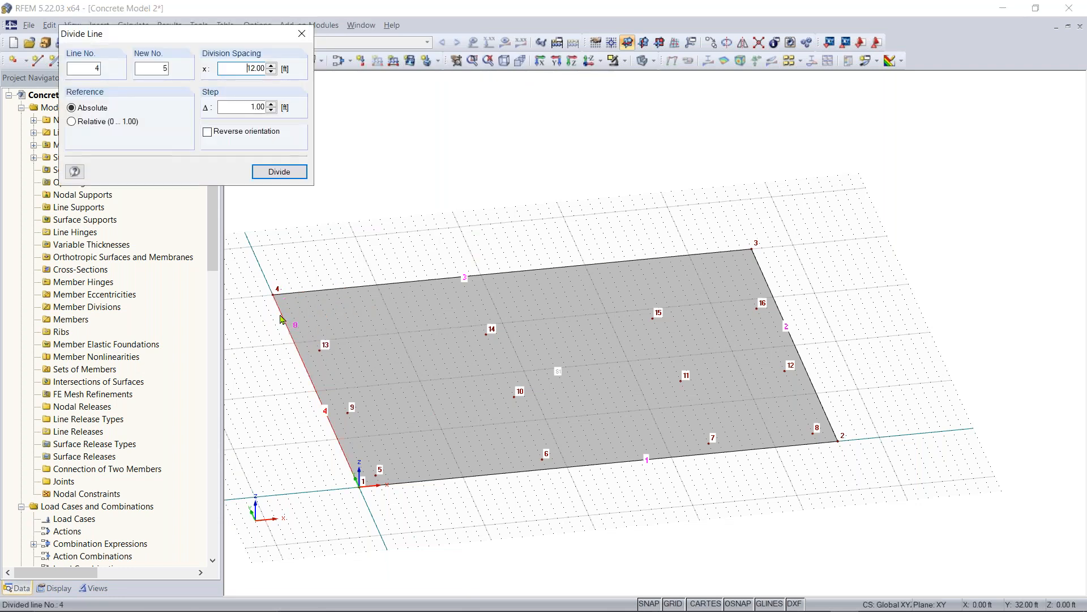
click(299, 353)
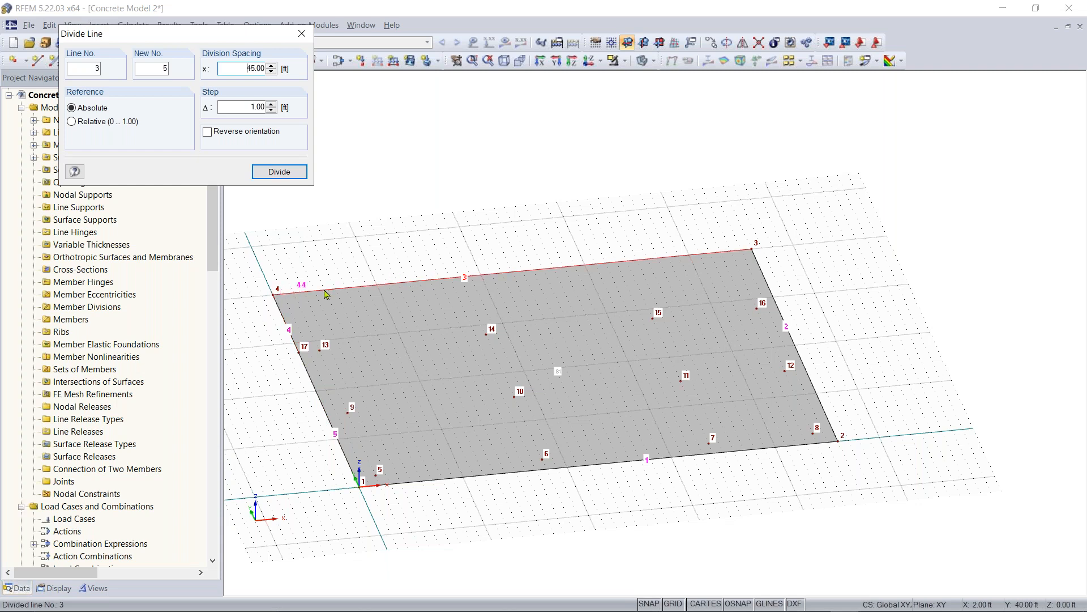
Divide the slab edge between nodes 3 and 4 in line with node 14, and end the line division
click(465, 279)
click(302, 33)
right_click(418, 216)
click(350, 224)
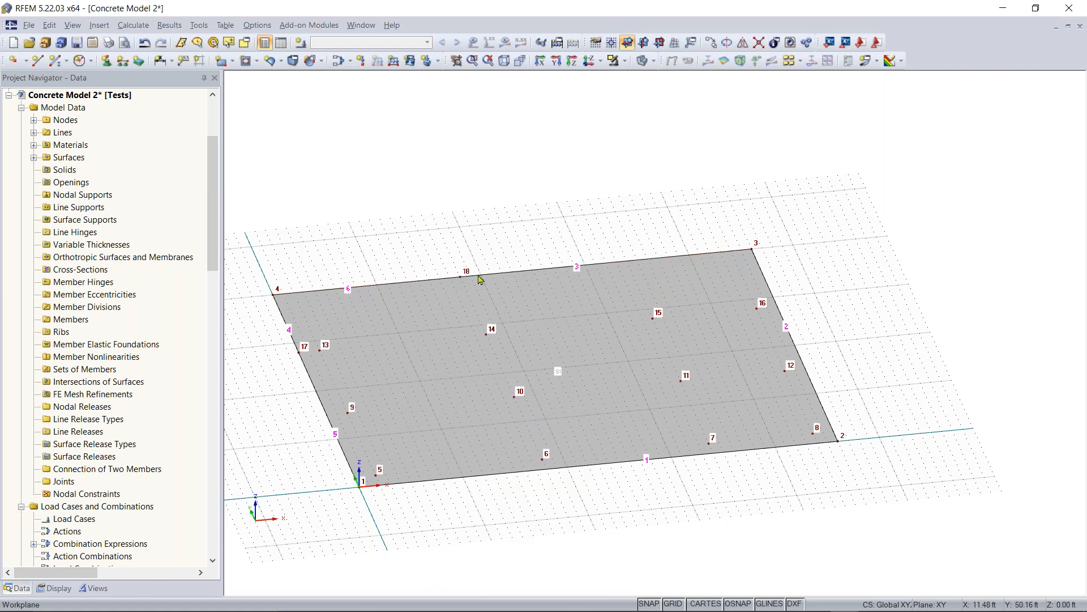
scroll(465, 279, up, 5)
middle_drag(418, 234, 550, 222)
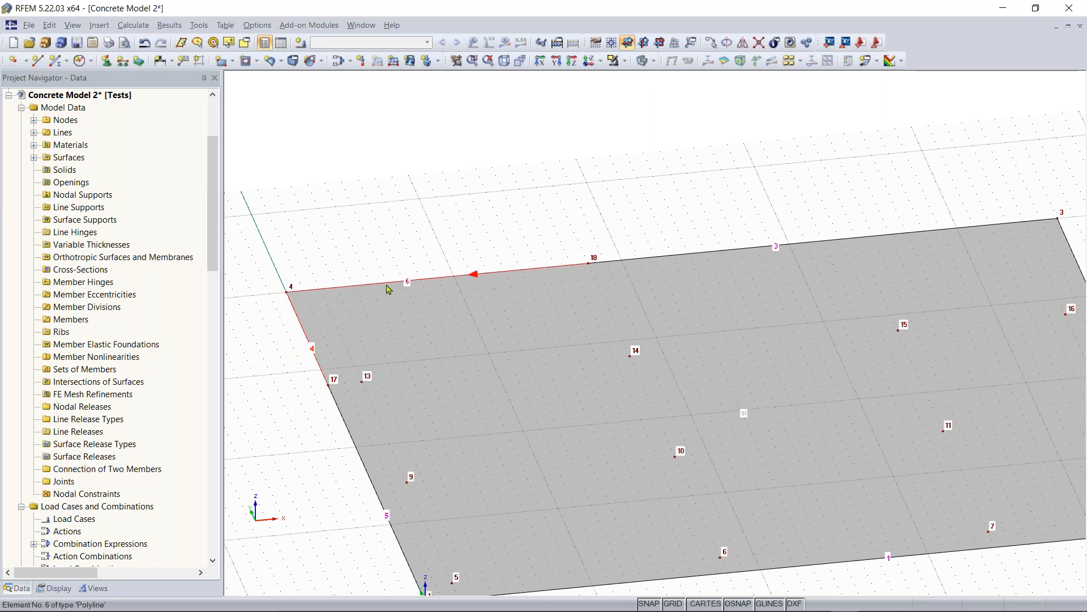
scroll(535, 263, down, 3)
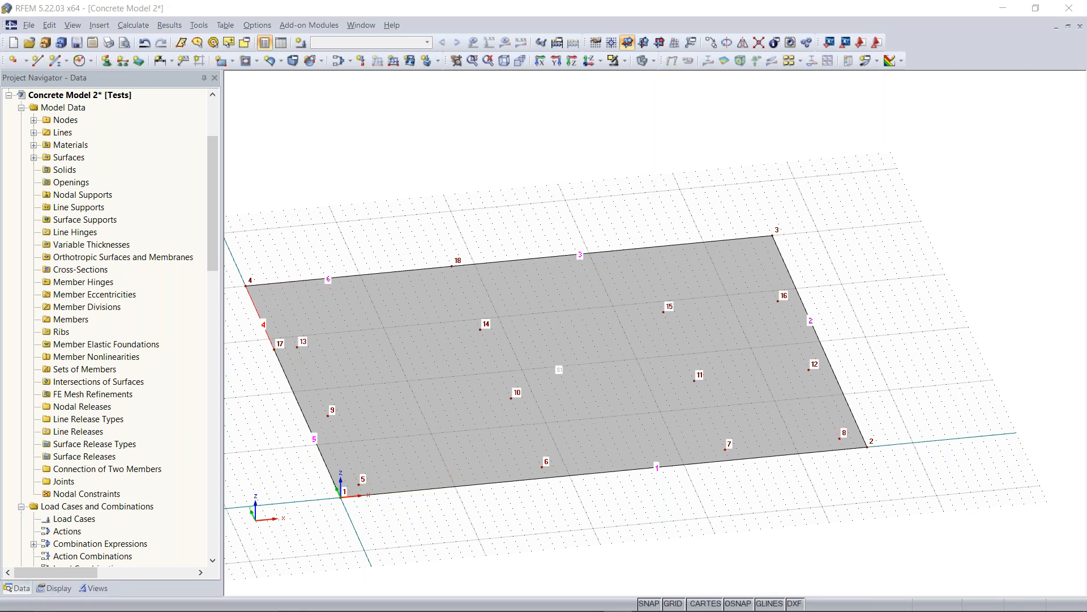
Set up a semicircular surface with 8 in constant thickness, 4000 psi concrete and Standard stiffness
middle_drag(623, 286, 380, 347)
ctrl+middle_drag(602, 337, 559, 240)
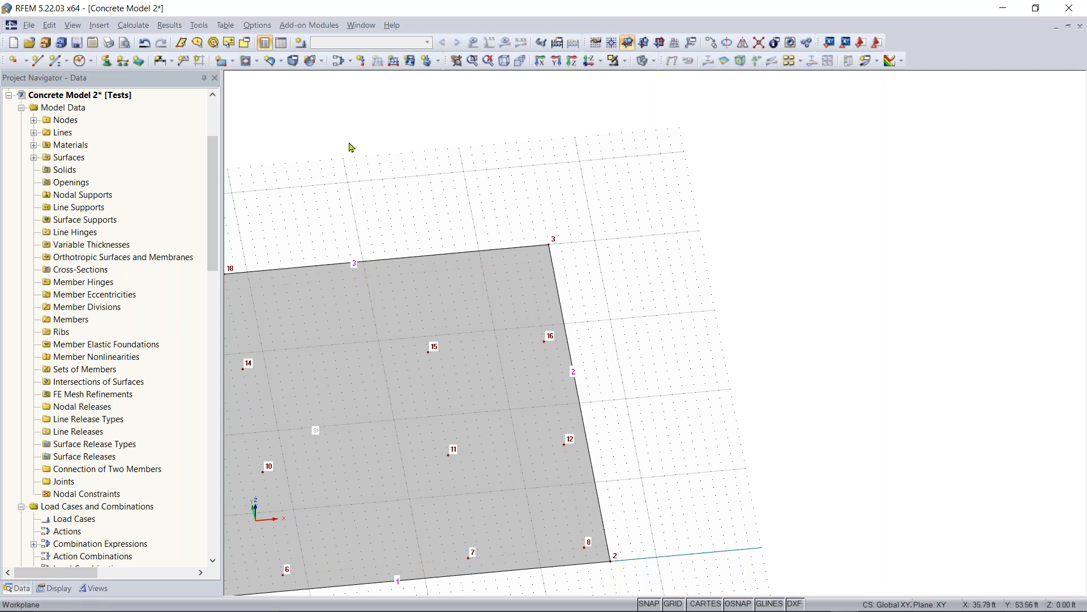
click(233, 61)
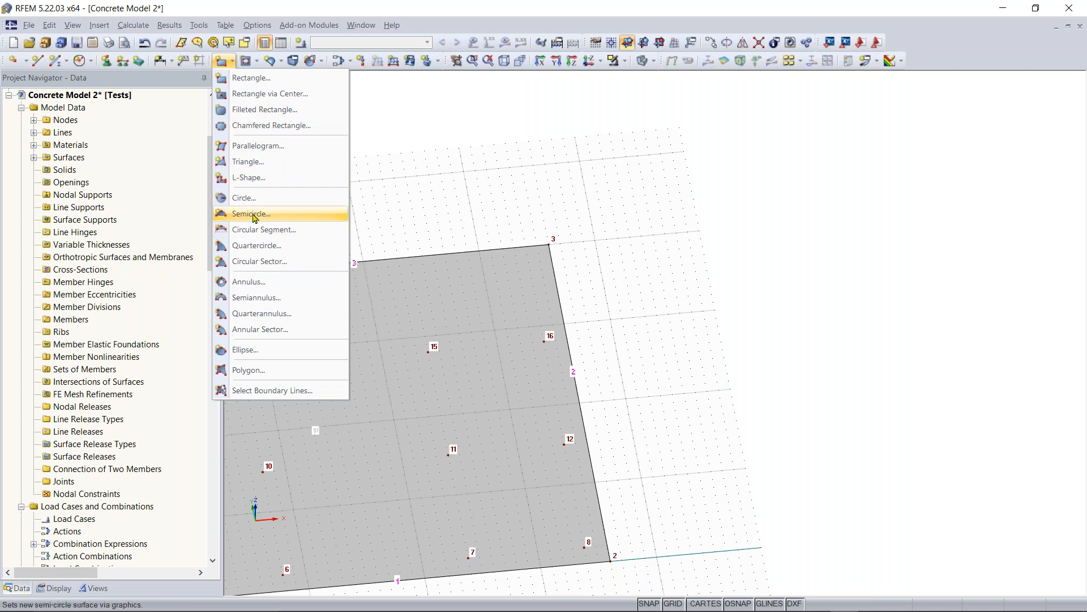
click(227, 79)
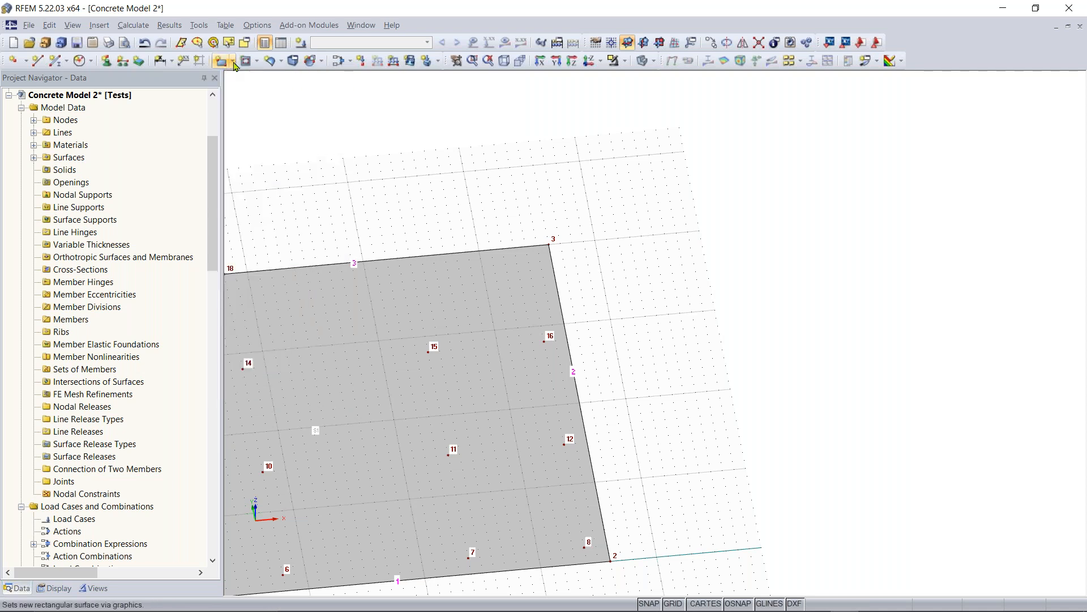
click(234, 62)
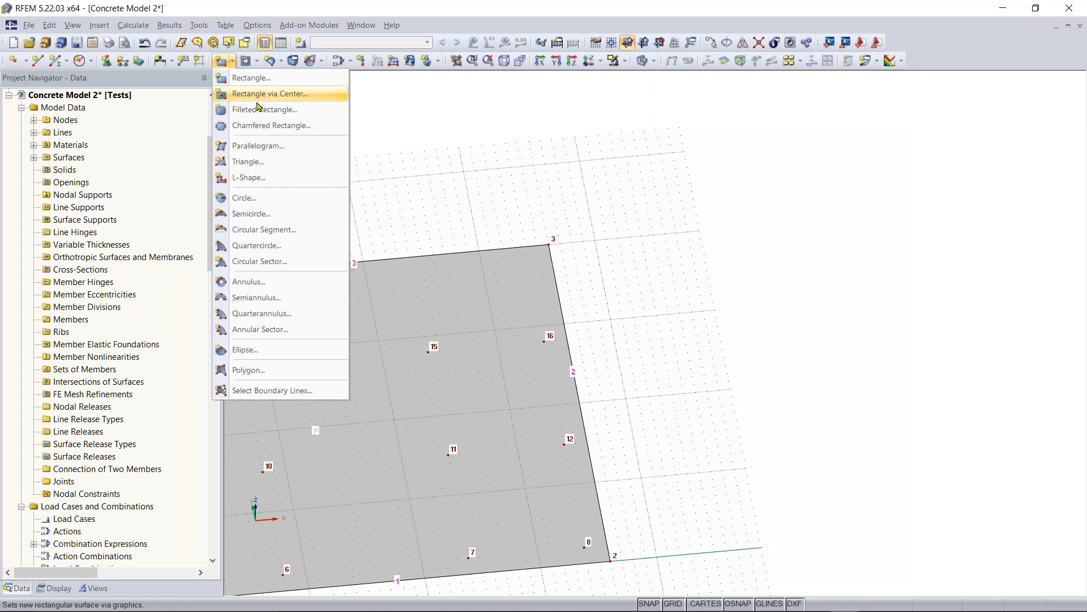
click(262, 215)
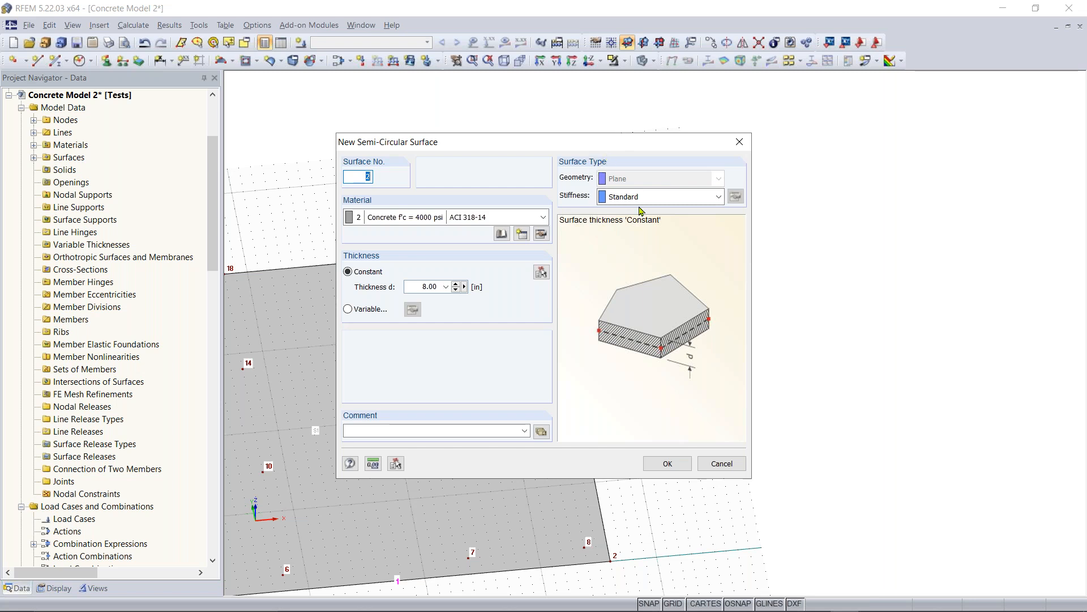
click(660, 198)
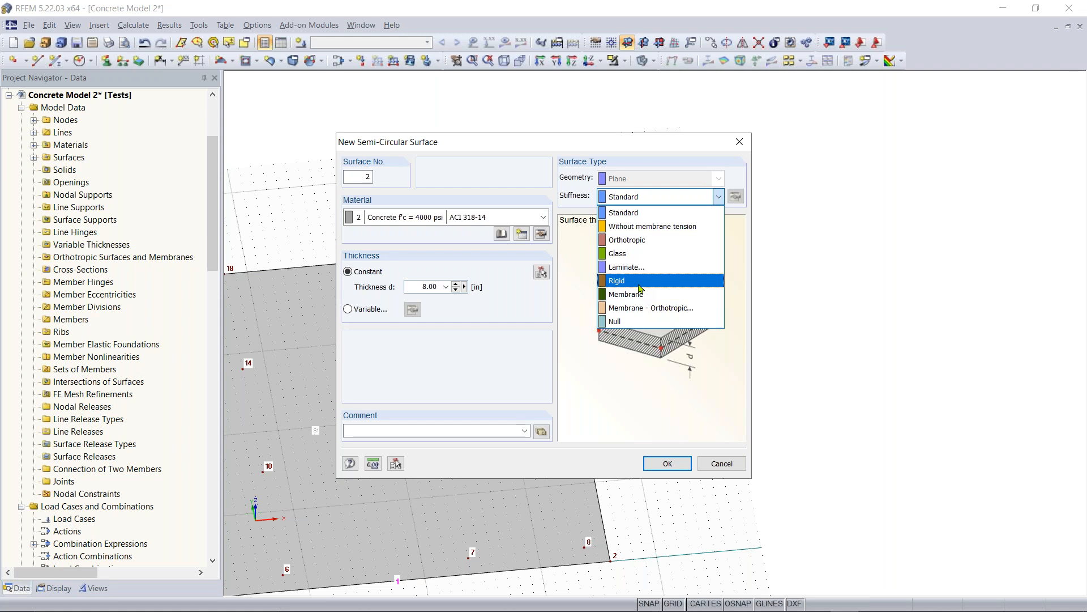
click(625, 212)
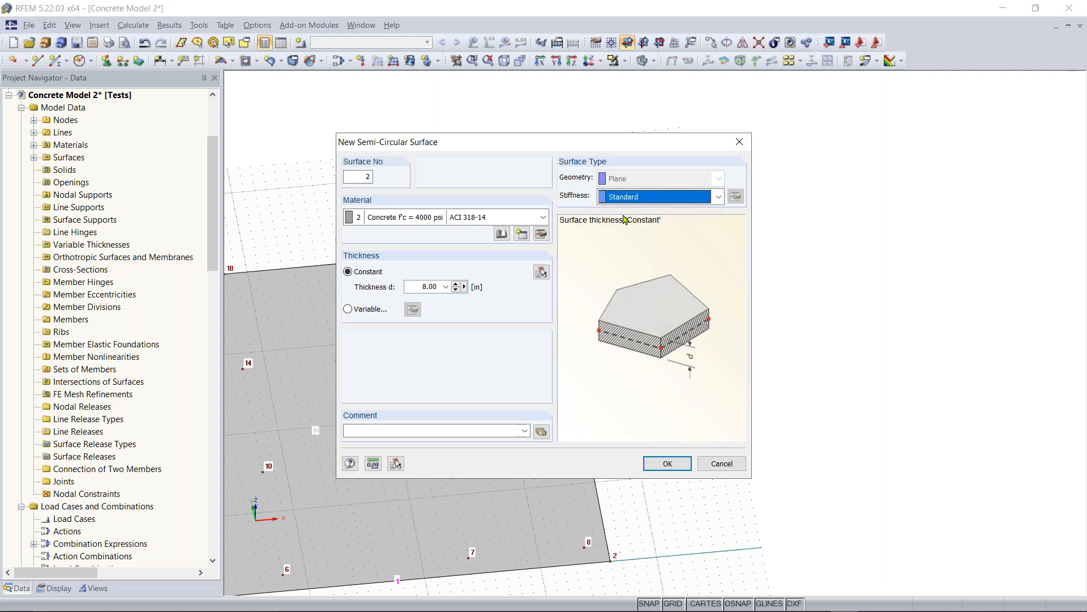
click(662, 466)
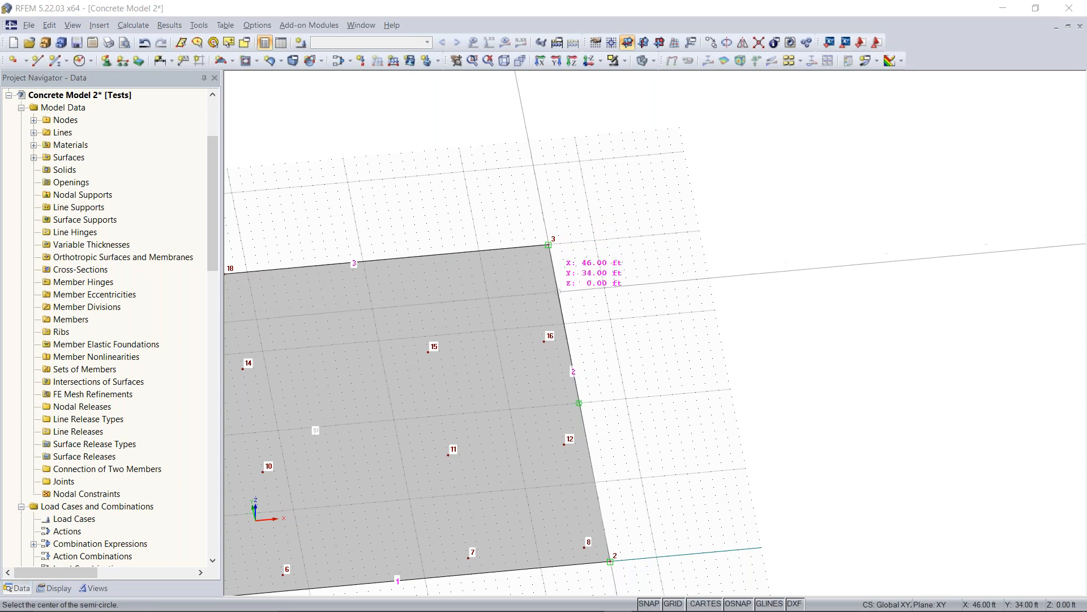
Draw the semicircle on the slab edge between nodes 2 and 3, centred at X 46 ft, Y 33 ft and starting at node 3
click(559, 299)
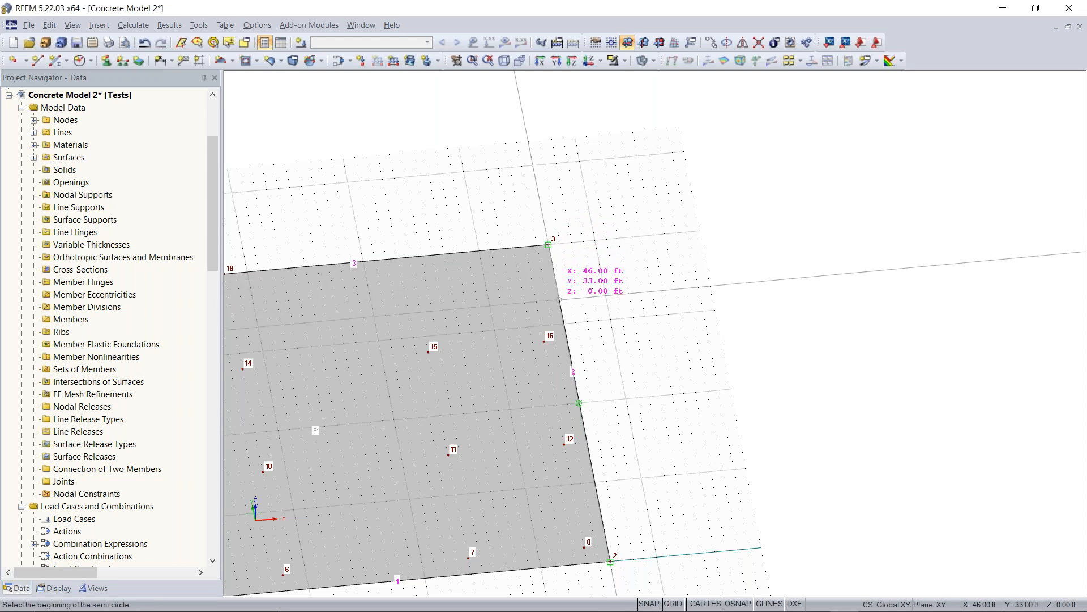
click(548, 245)
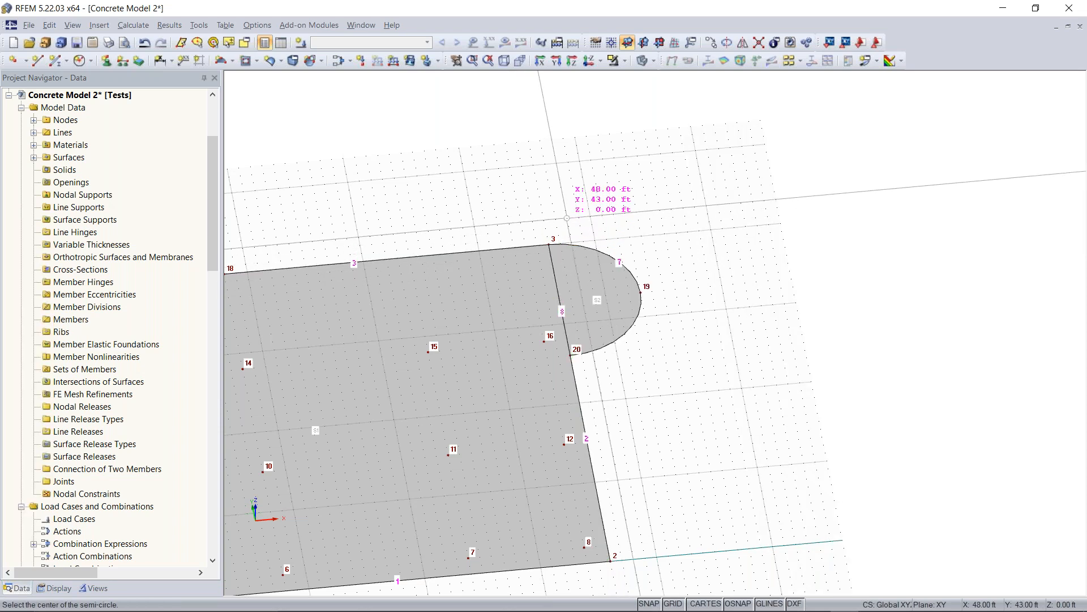
key(Escape)
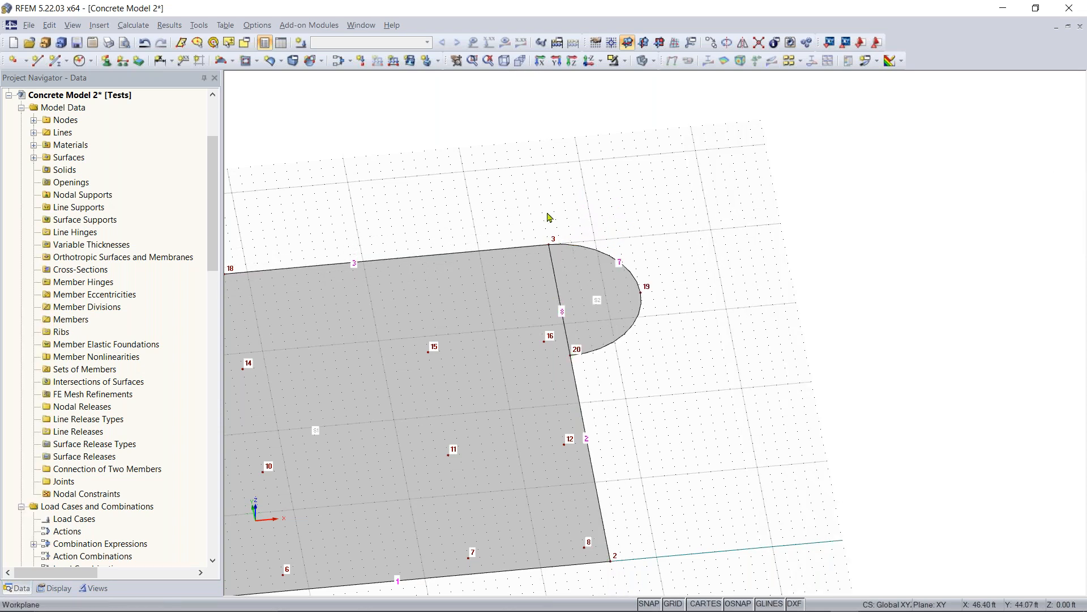
Select the whole slab with its semicircular extension and copy it once by 11.83 ft in Z, with zero displacement in Y
click(485, 406)
middle_drag(486, 406, 698, 320)
scroll(698, 320, down, 1)
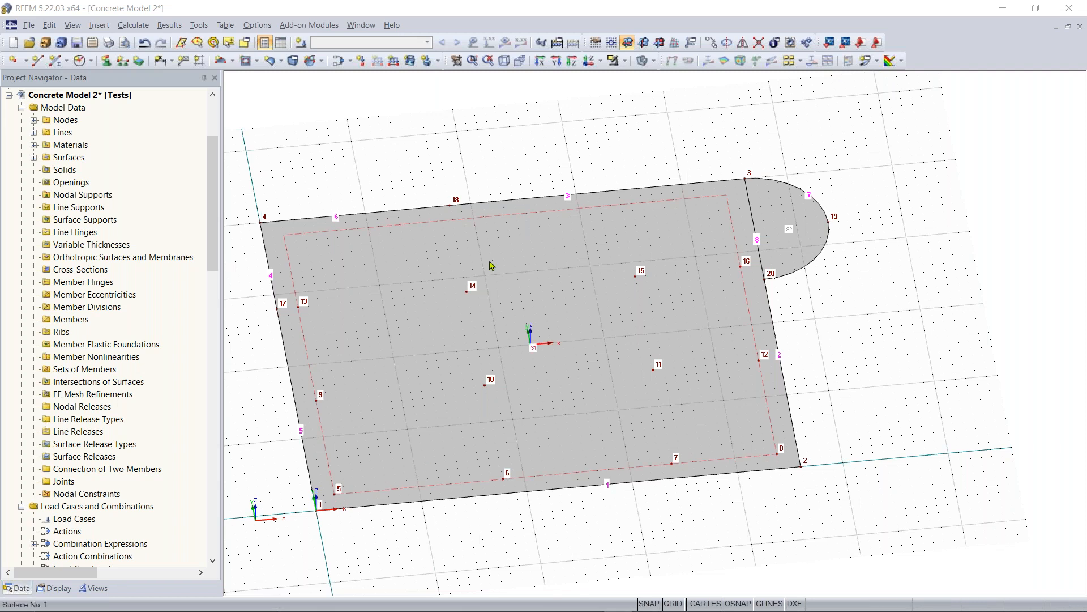
ctrl+middle_drag(560, 500, 499, 454)
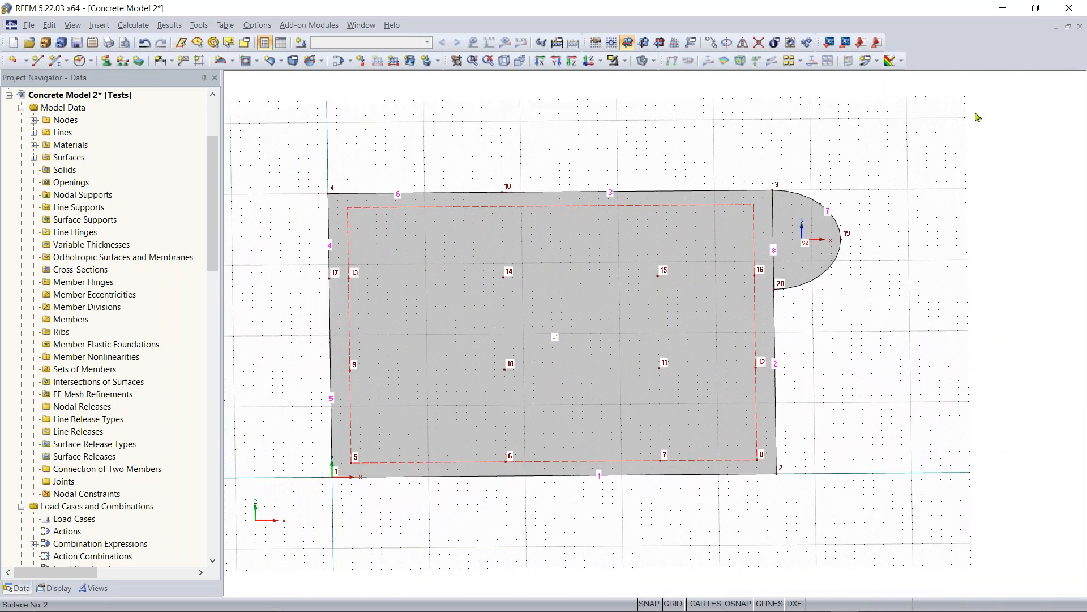
ctrl+middle_drag(815, 338, 864, 267)
drag(849, 193, 278, 513)
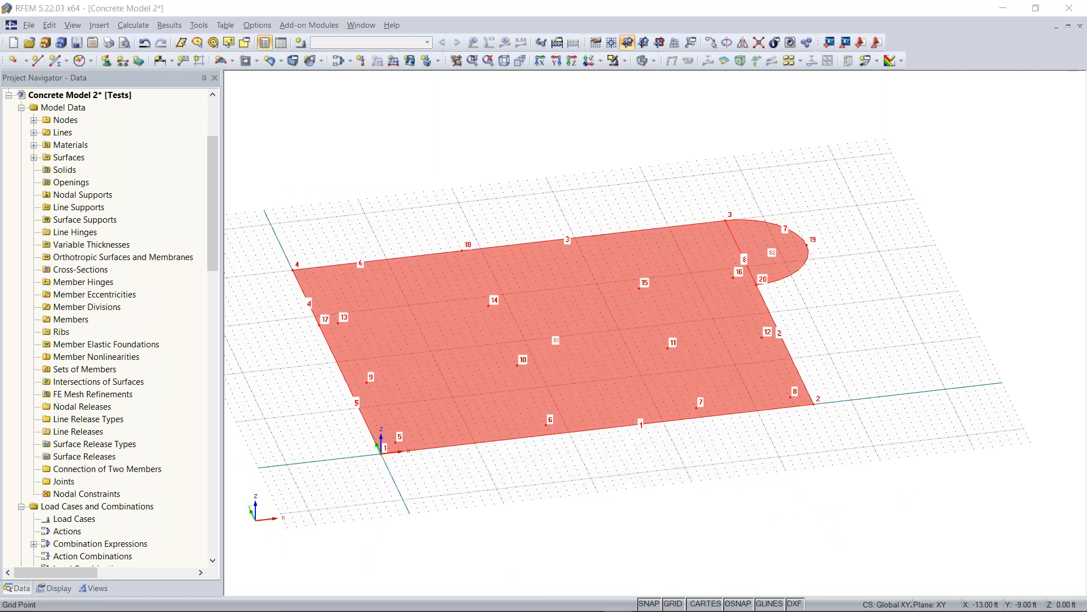
click(714, 39)
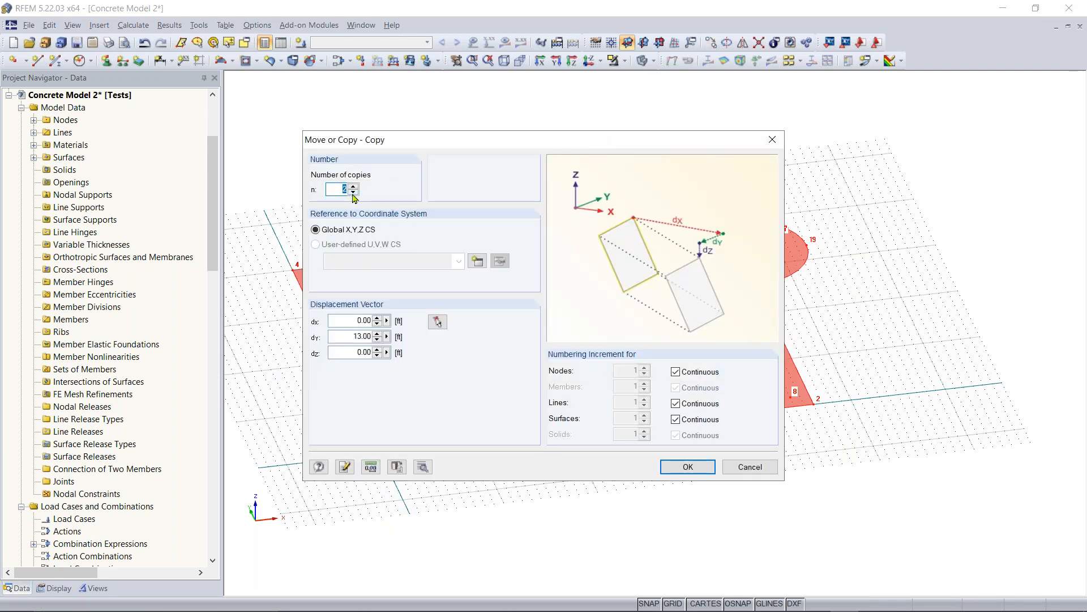
drag(347, 340, 400, 356)
text(0)
text(11.83)
key(Return)
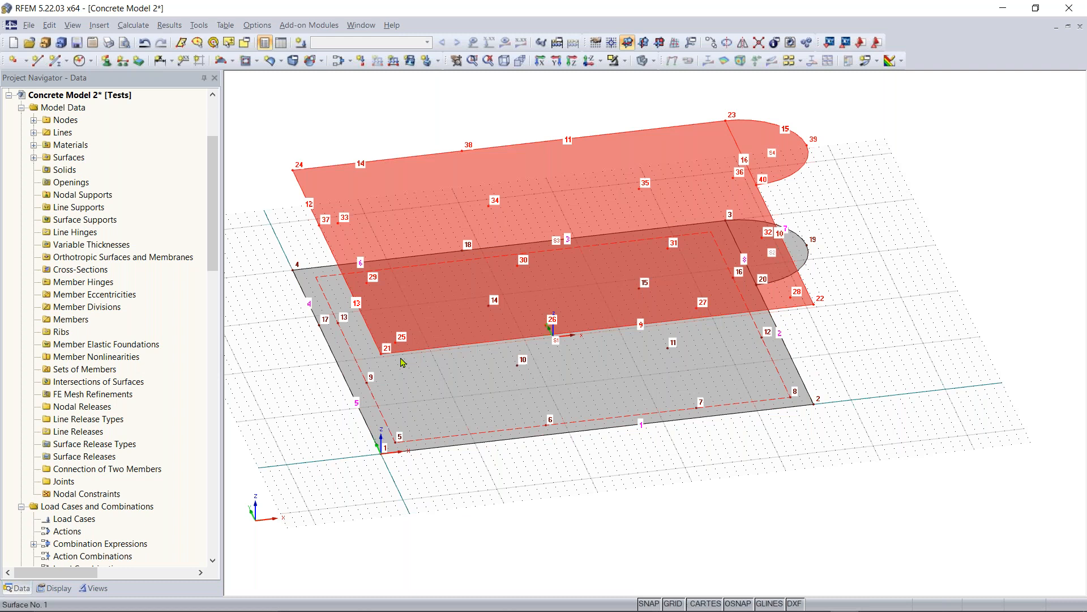
Examine the two stacked slabs in isometric view, along the Z axis and in perspective
click(527, 481)
ctrl+middle_drag(569, 486, 618, 418)
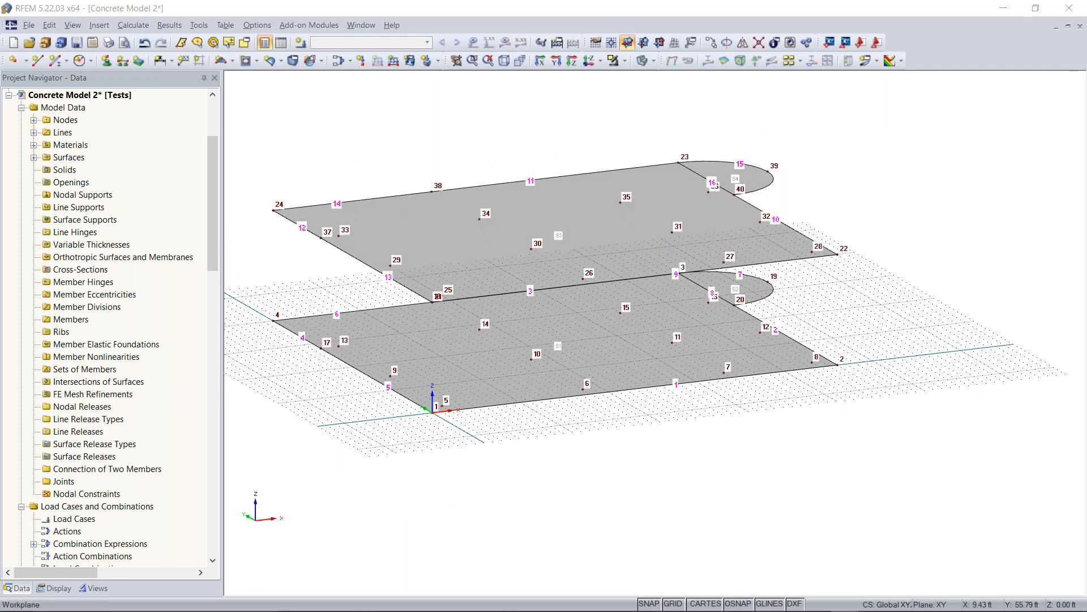
click(504, 62)
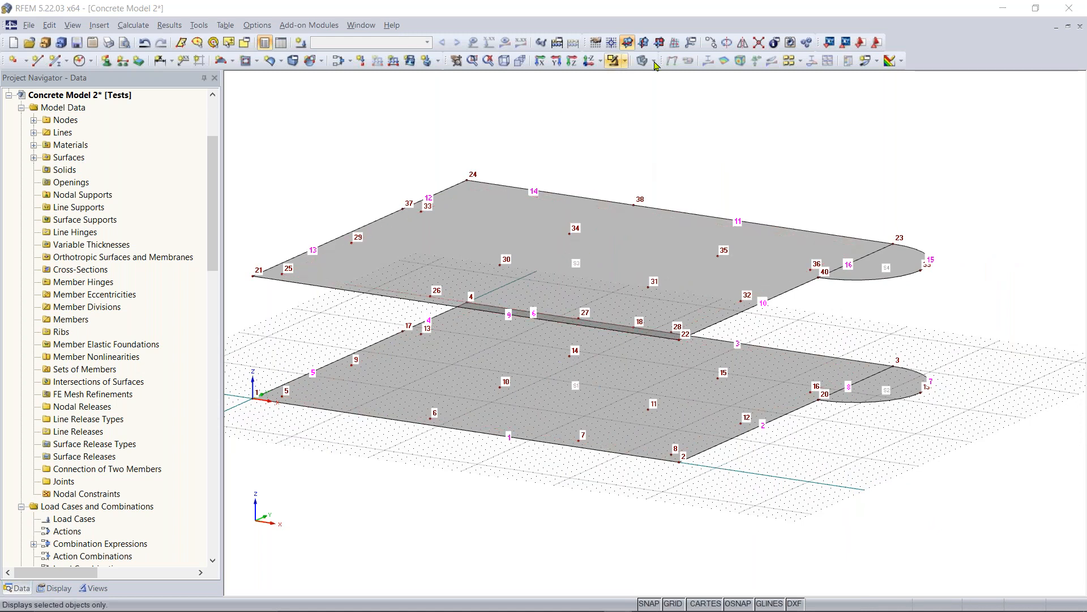
click(589, 63)
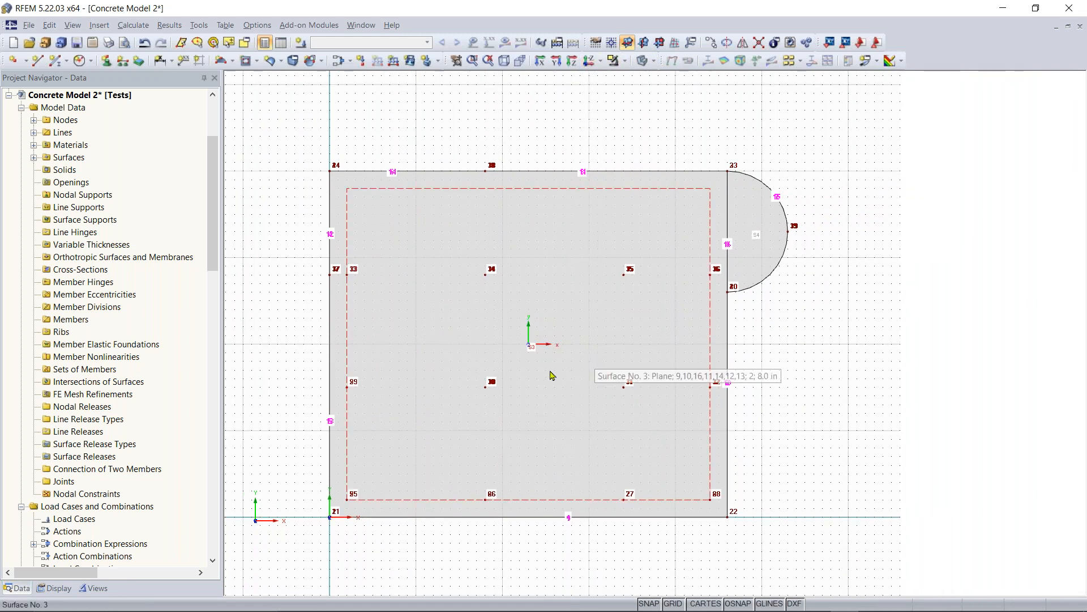
click(520, 60)
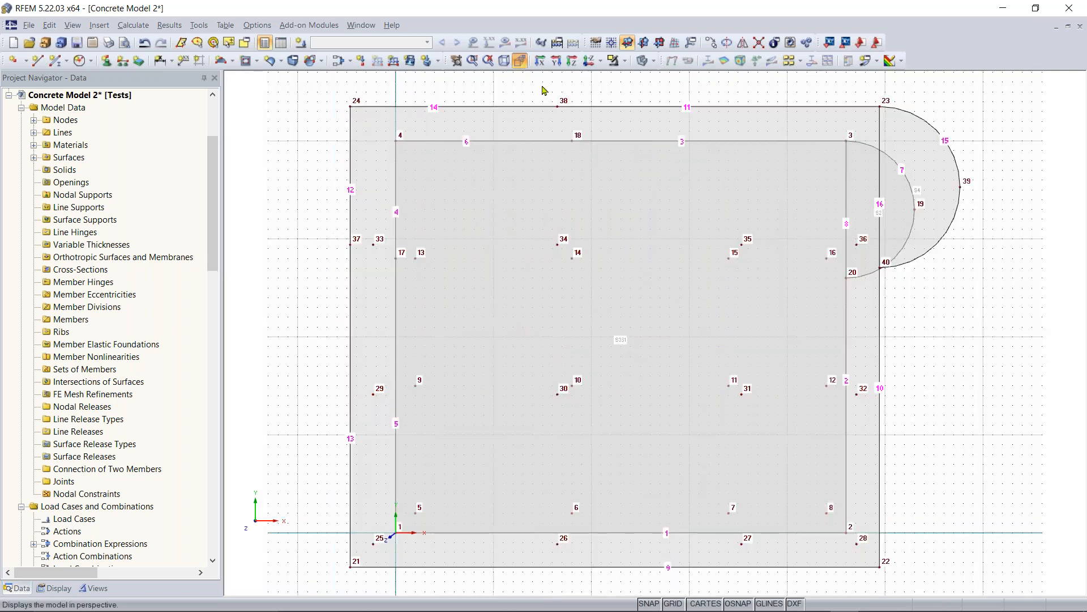
middle_drag(722, 372, 602, 378)
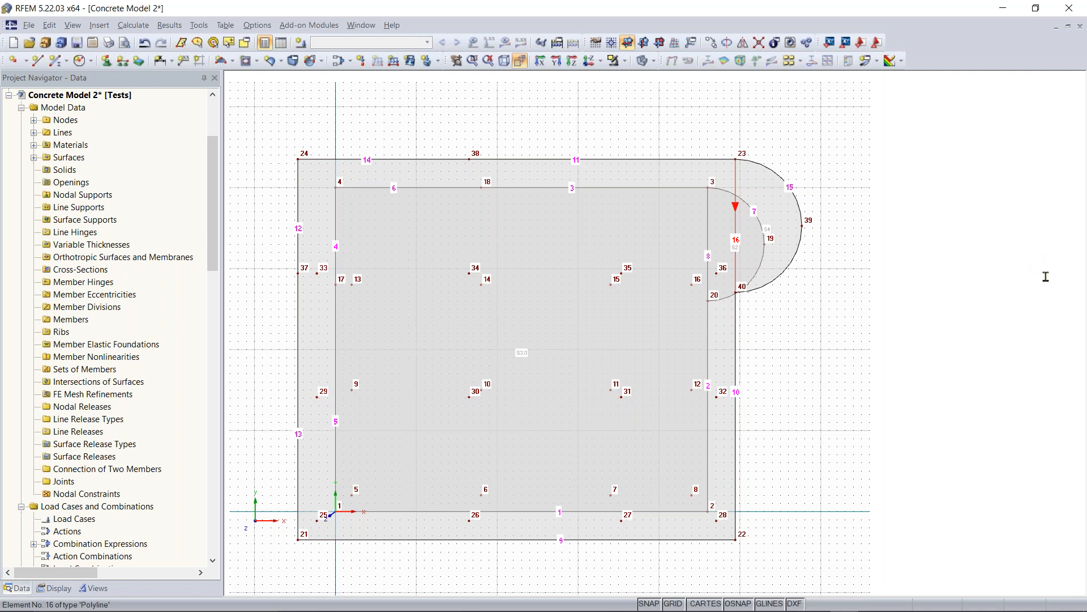
ctrl+middle_drag(805, 358, 653, 106)
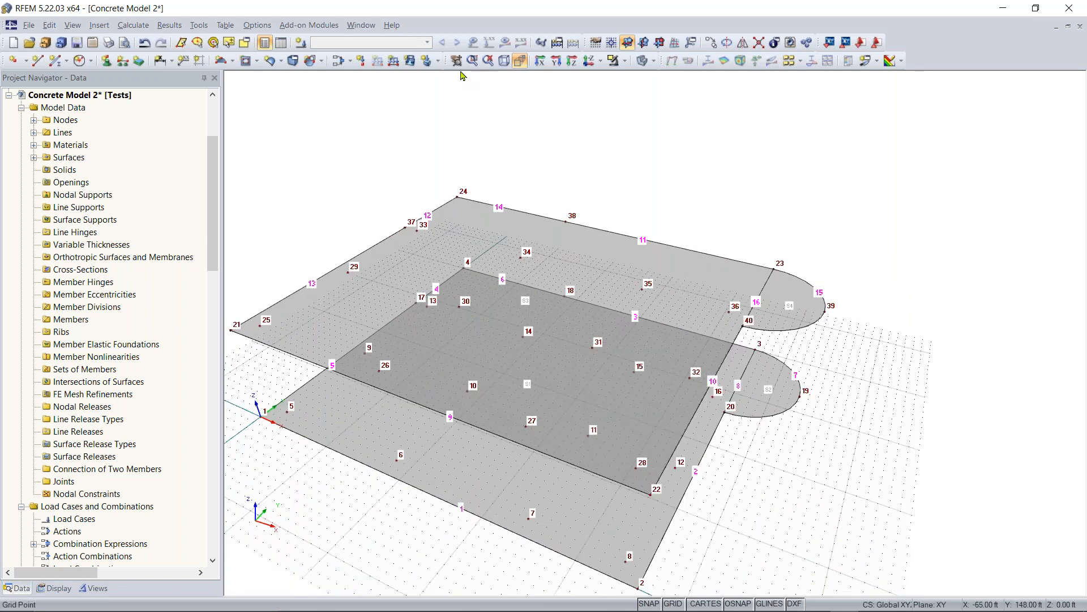
Start a new nodal load and define load case 1 as Wind in +Y
click(361, 61)
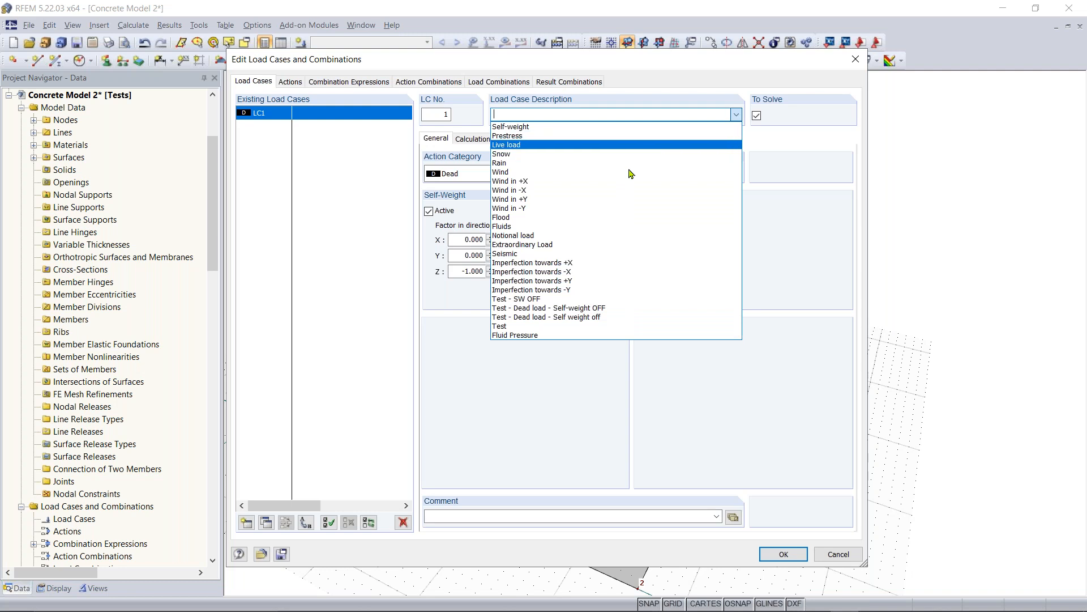
click(536, 199)
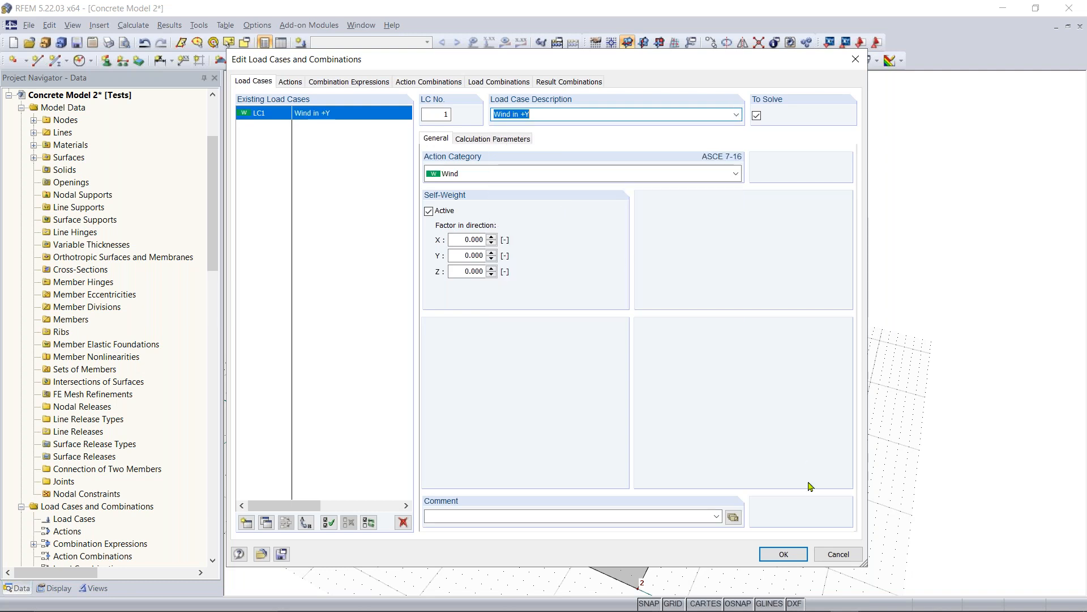
click(783, 554)
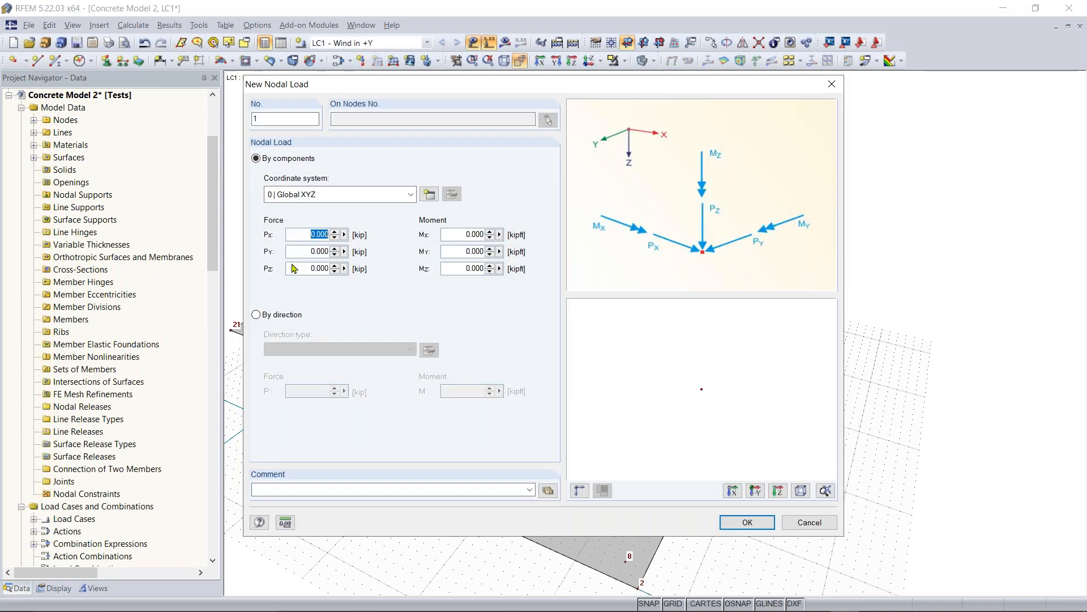
Apply a nodal load with a PZ force of -1 kip to corner node 24 of the upper slab
double_click(307, 267)
text(-1)
click(747, 522)
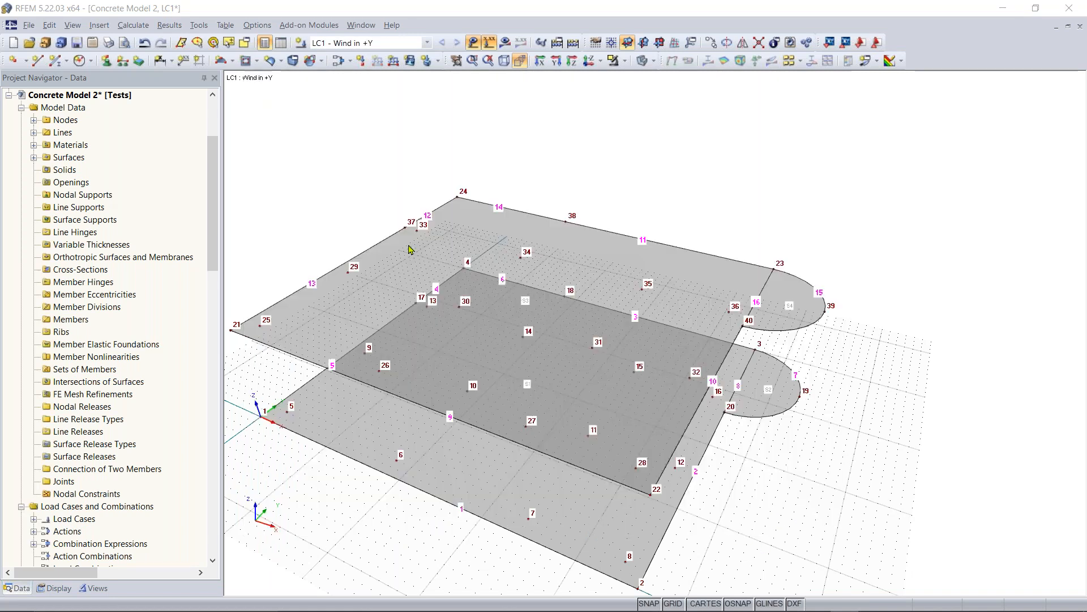
click(457, 195)
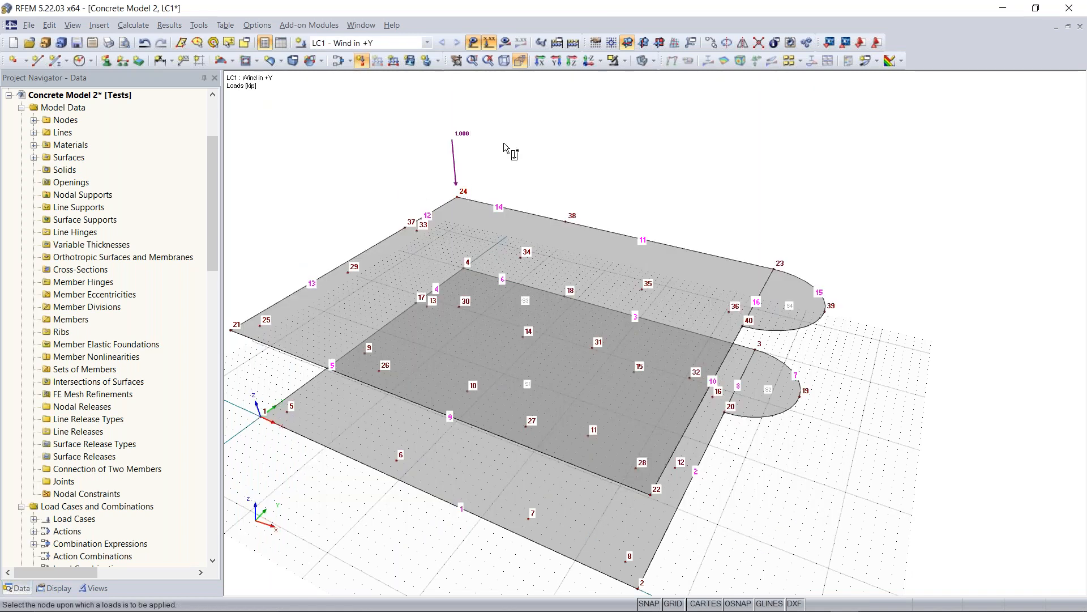
End the load placement, turn off the perspective display and select the nodal load at node 24
right_click(492, 155)
middle_drag(499, 163, 433, 129)
right_click(432, 128)
click(682, 126)
click(519, 63)
middle_drag(635, 156, 525, 192)
drag(516, 103, 431, 198)
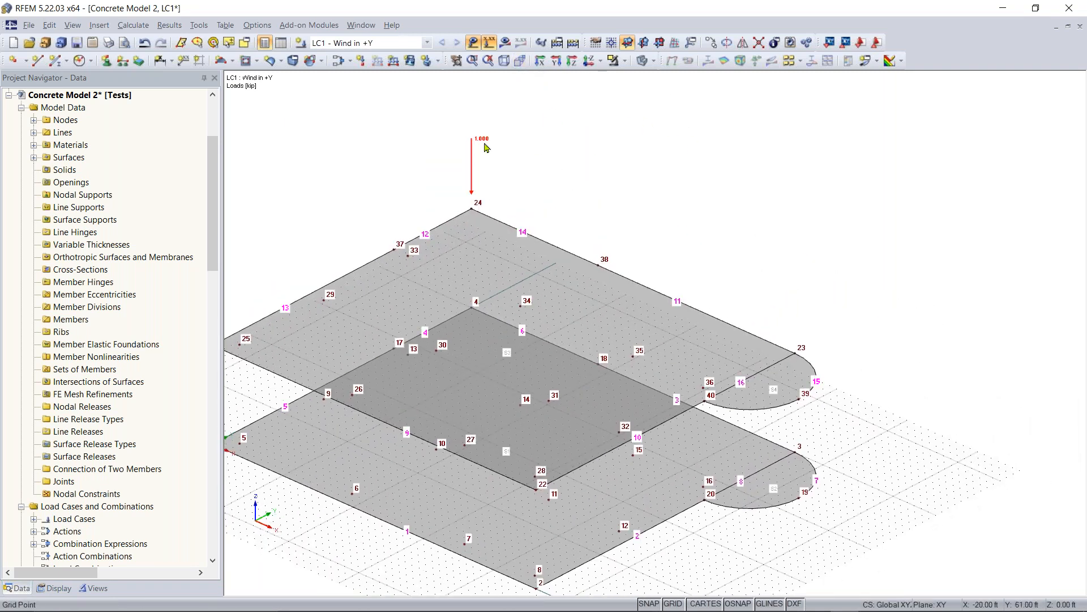
right_click(486, 136)
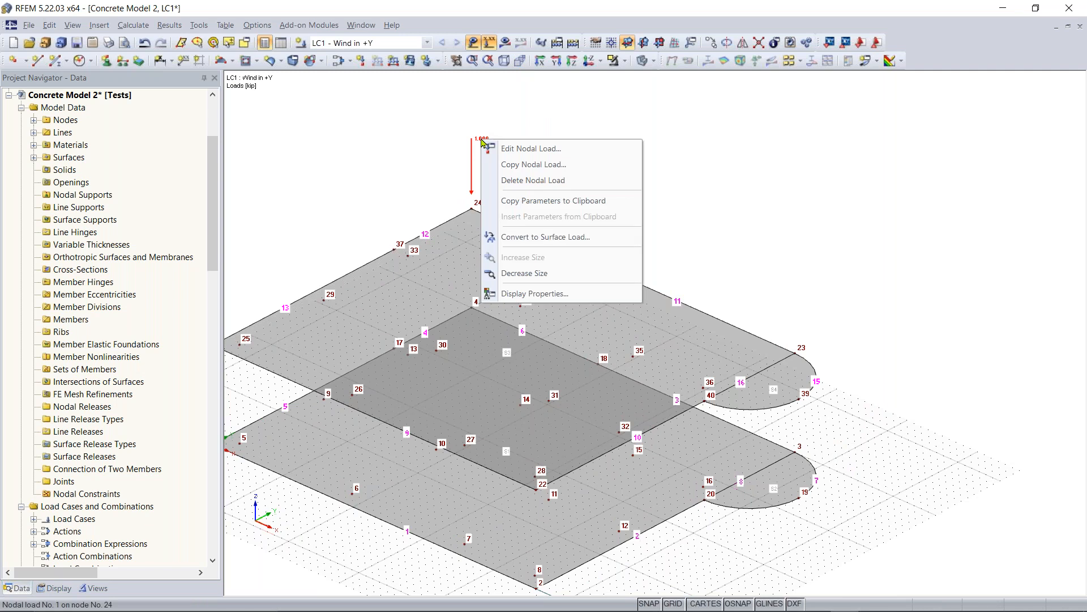
right_click(470, 168)
right_click(470, 167)
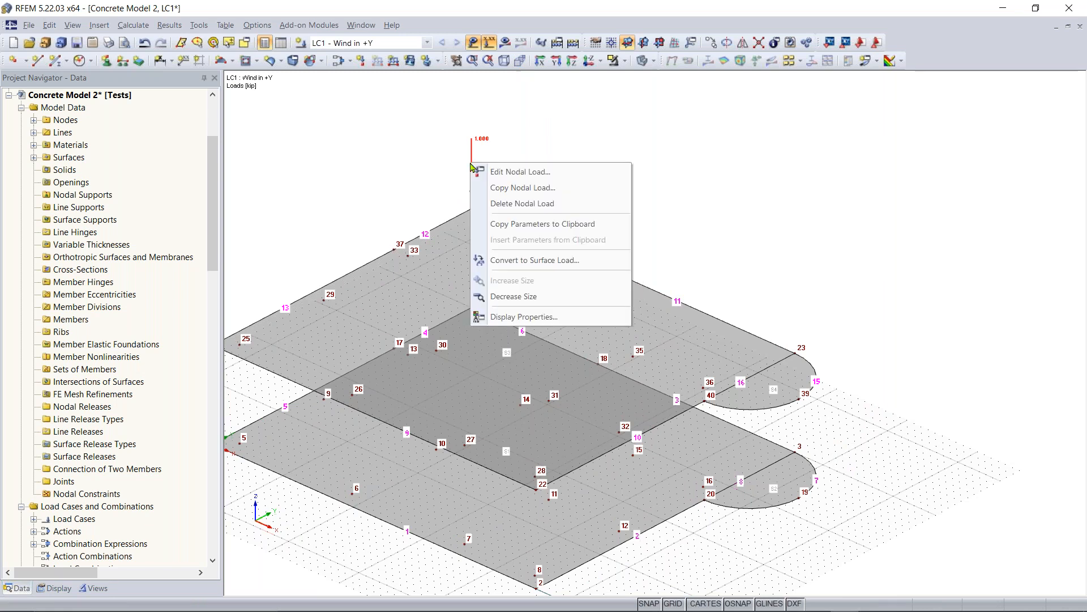
click(709, 252)
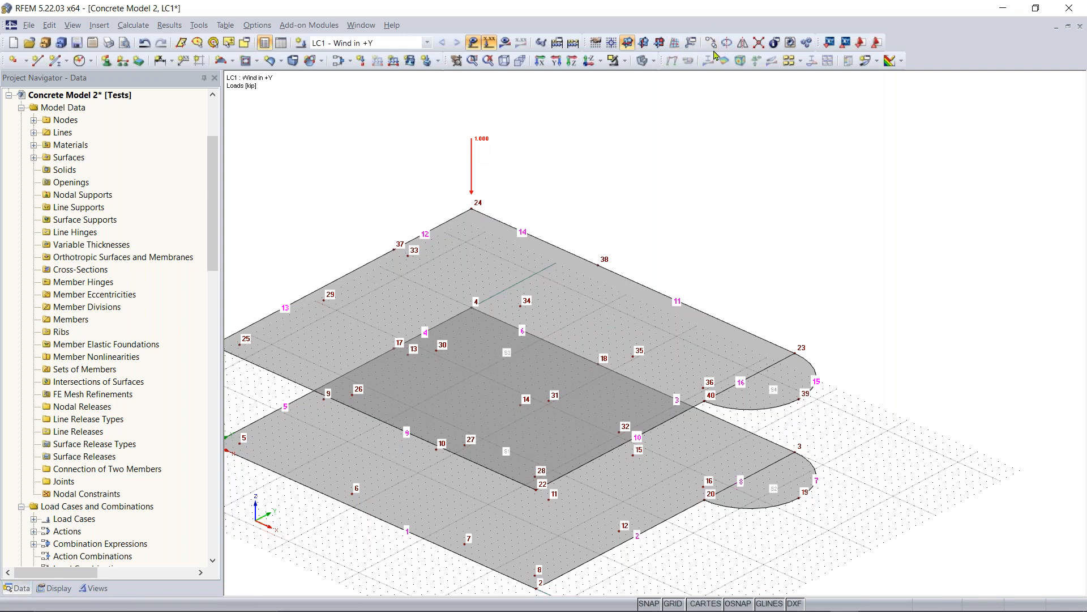
Copy the nodal load at node 24 once along X to node 38, clearing the Z displacement
mouse_move(473, 165)
ctrl+drag(473, 163, 797, 353)
click(599, 223)
click(711, 44)
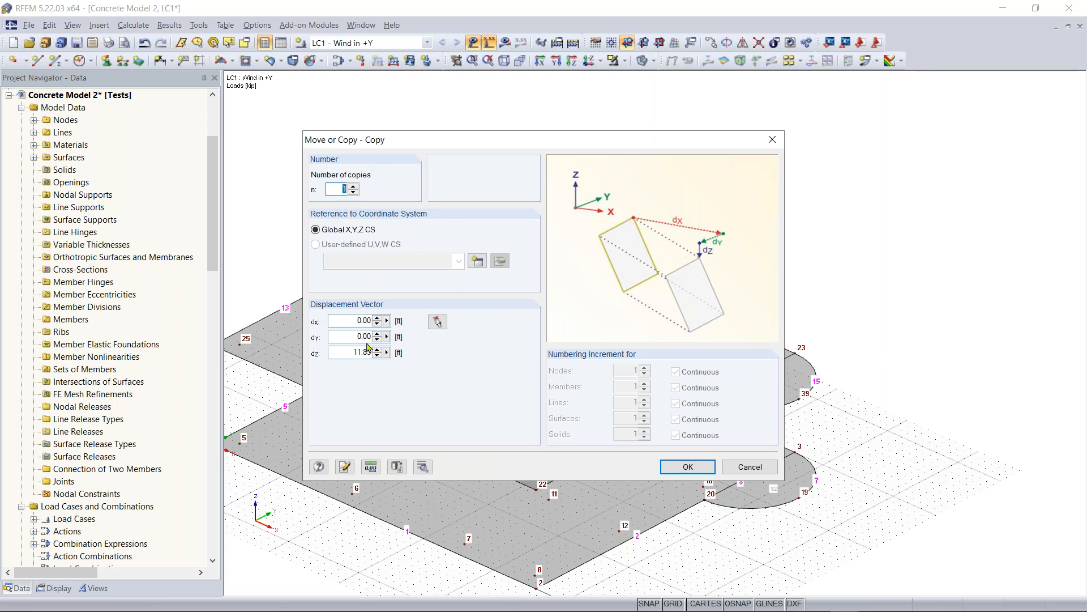
drag(347, 351, 373, 352)
key(BackSpace)
double_click(349, 322)
text(1)
key(Return)
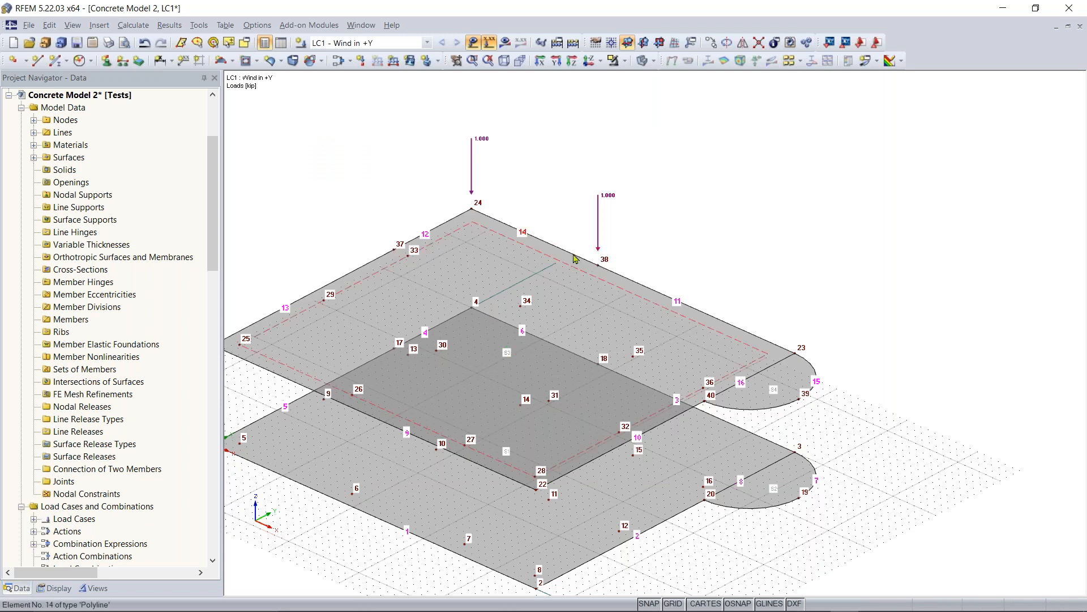
Inspect the nodal loads at nodes 24 and 38 on the upper slab from several angles and distances
ctrl+middle_drag(658, 211, 532, 153)
right_drag(532, 153, 726, 216)
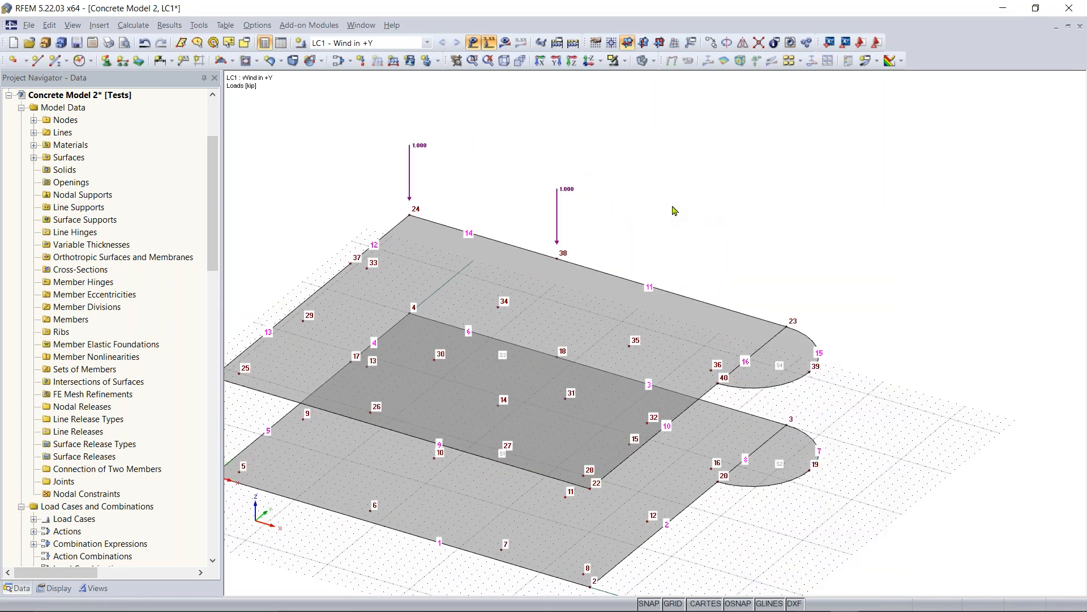
click(674, 211)
scroll(674, 211, down, 1)
scroll(672, 207, down, 6)
middle_drag(672, 209, 631, 235)
scroll(654, 265, up, 5)
scroll(555, 210, up, 2)
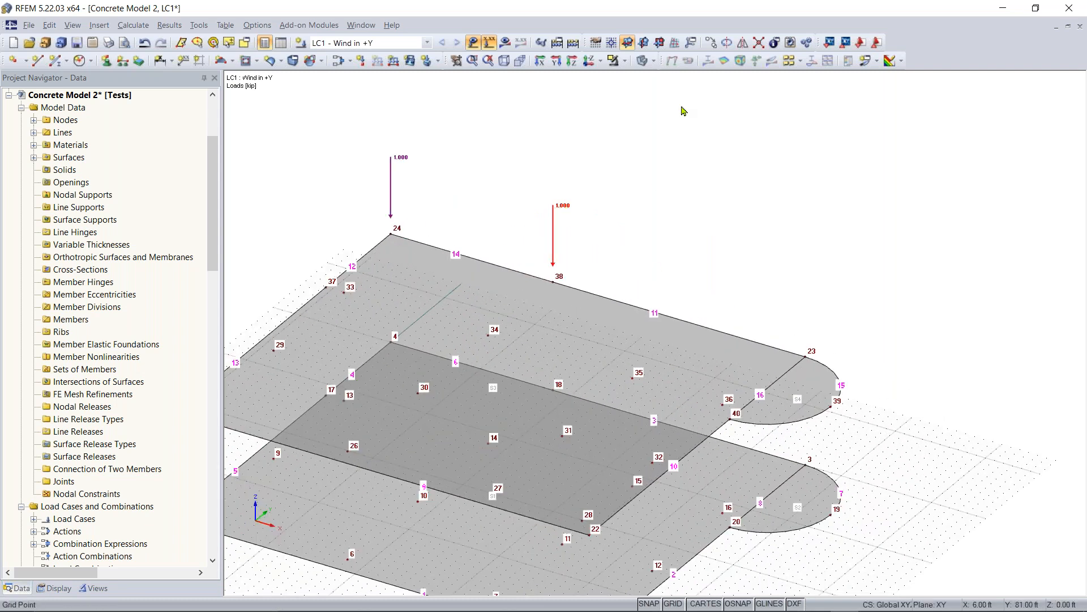
Try to copy the nodal load at node 38 once by -13 ft along Y, picking the displacement vector in the model
click(712, 43)
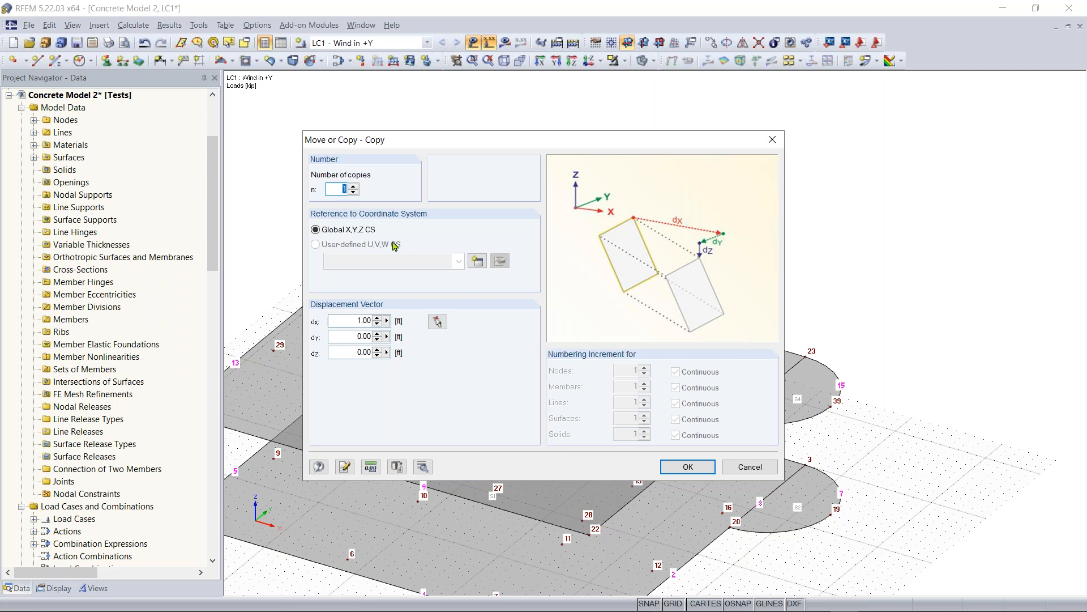
click(437, 322)
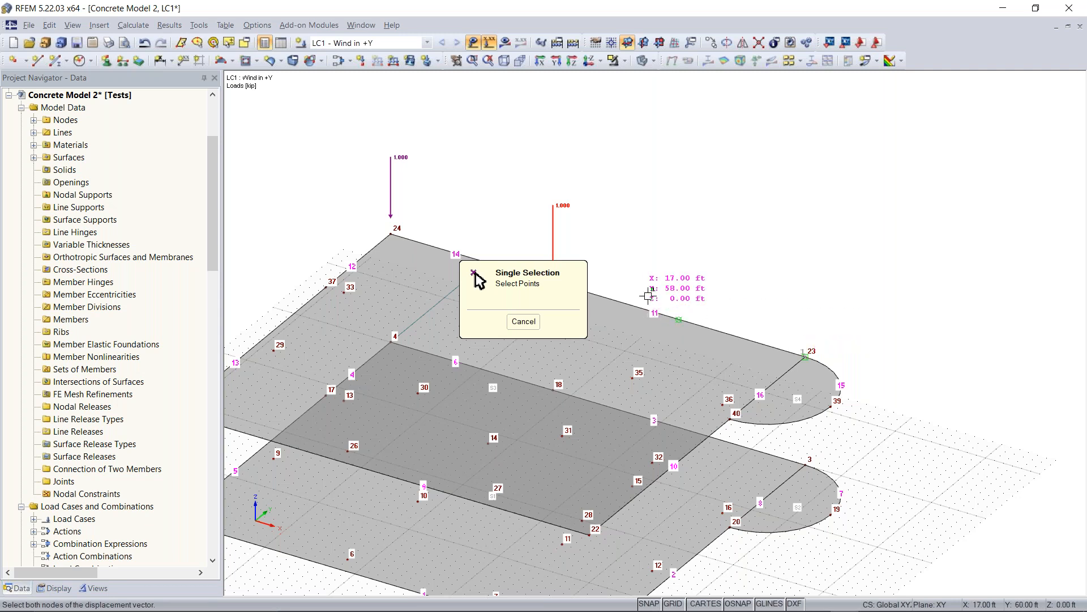
click(523, 321)
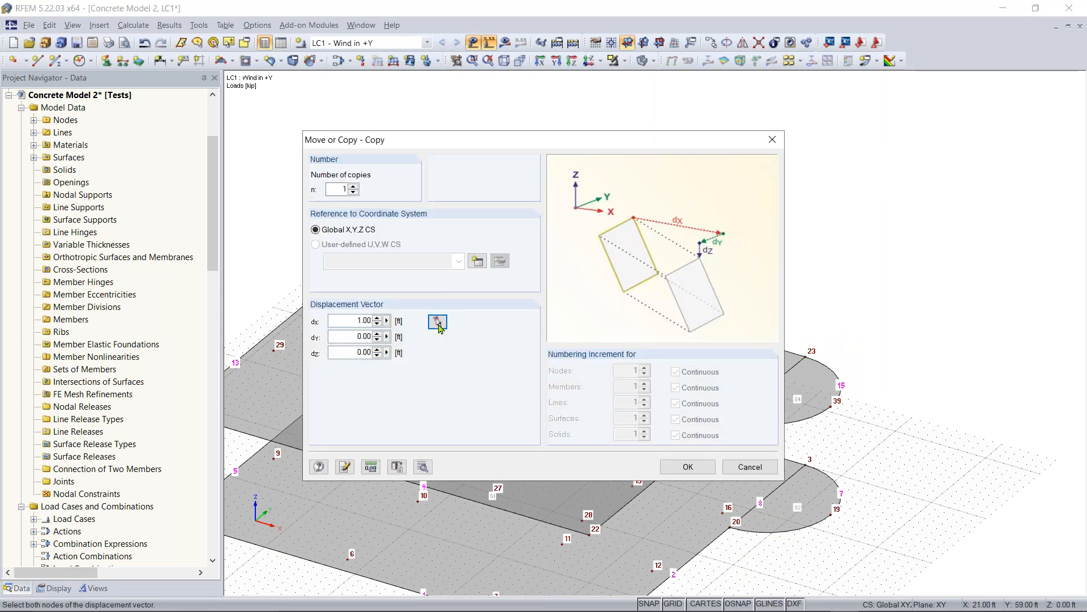
click(438, 322)
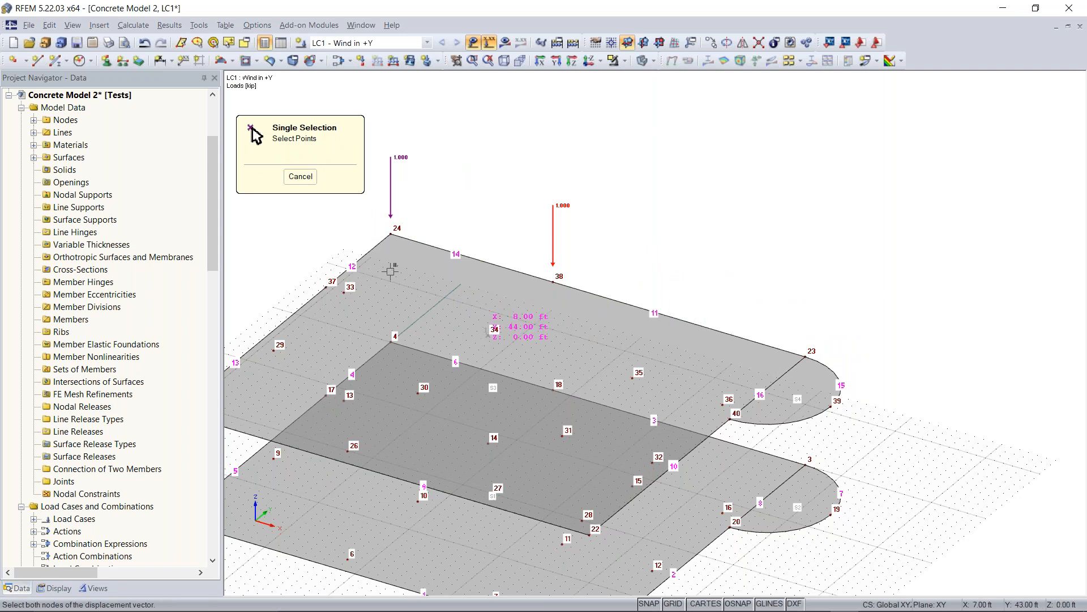
scroll(531, 295, down, 2)
middle_drag(531, 296, 571, 263)
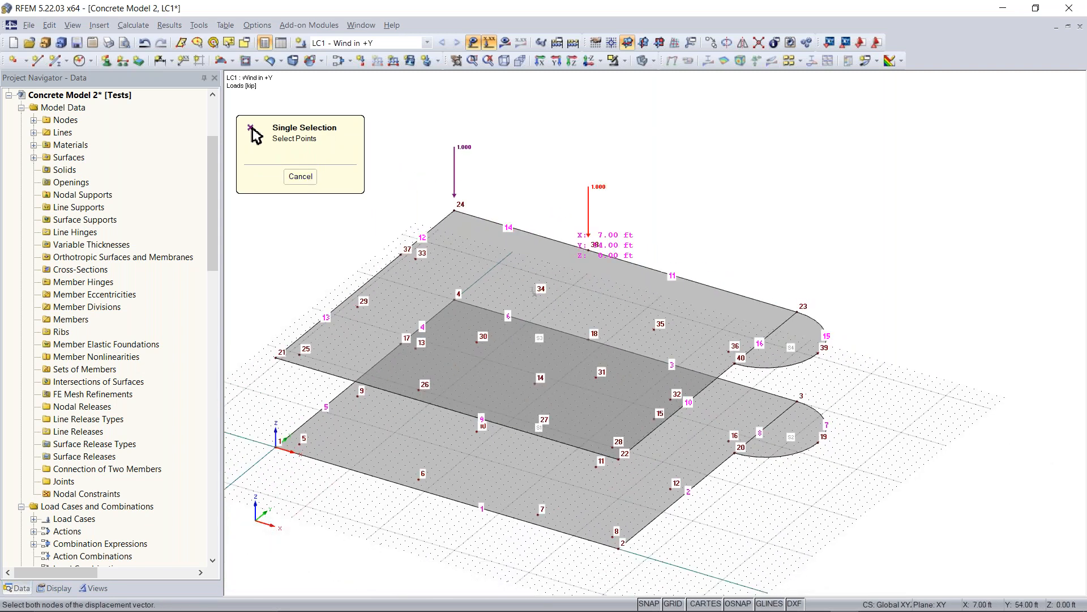
click(477, 342)
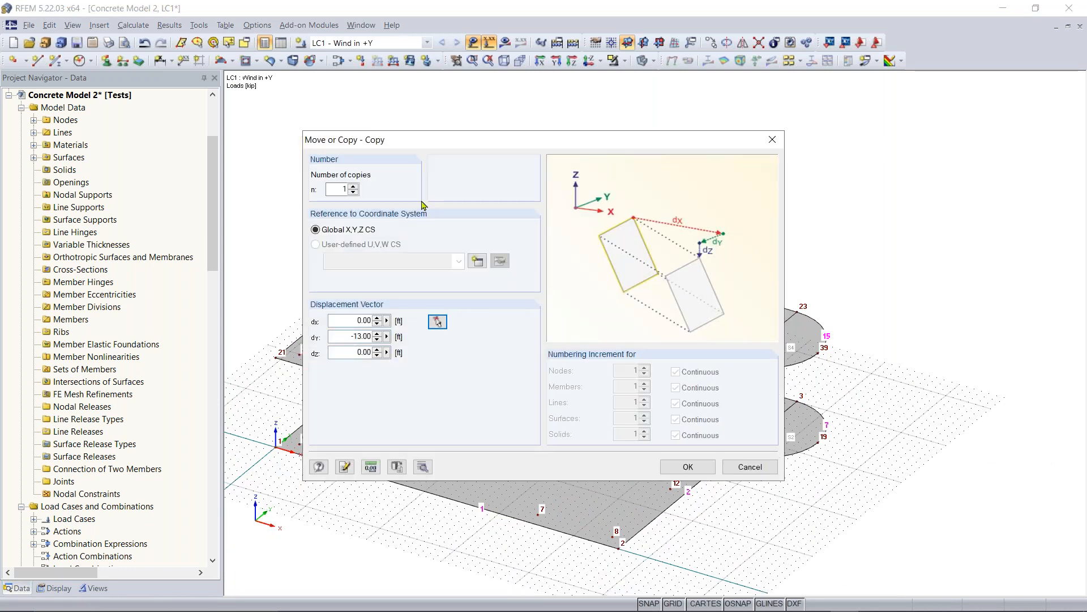
click(687, 466)
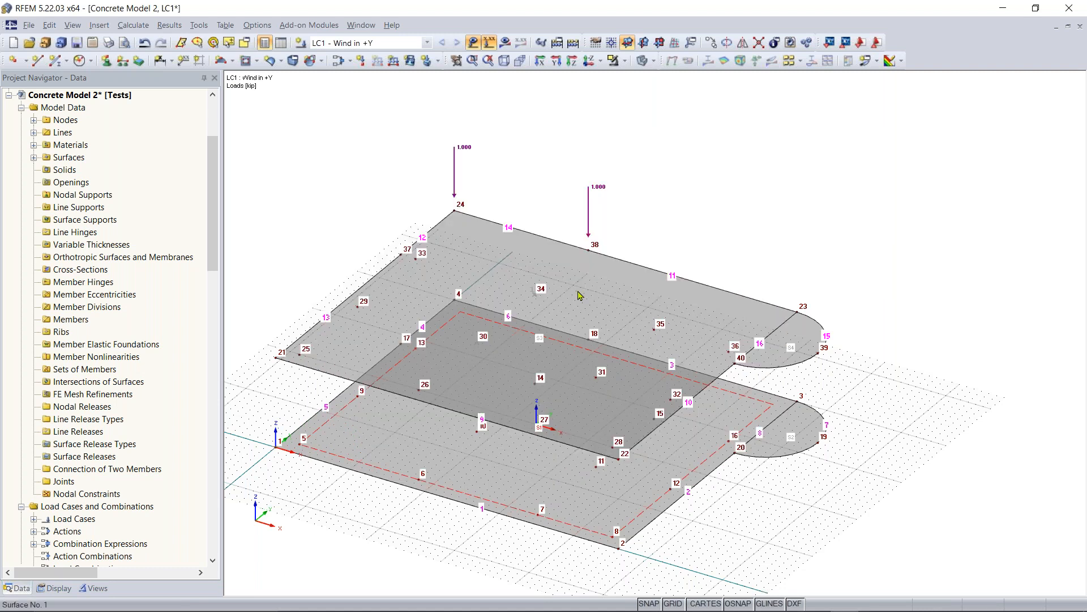
scroll(538, 306, up, 1)
click(538, 306)
middle_drag(463, 344, 481, 244)
right_click(480, 244)
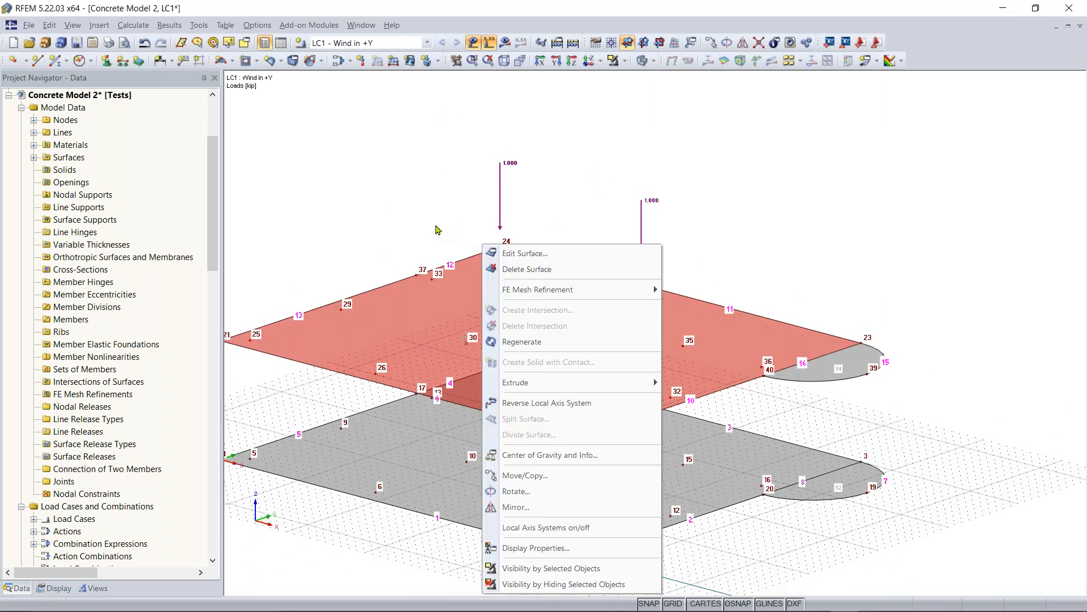
click(437, 230)
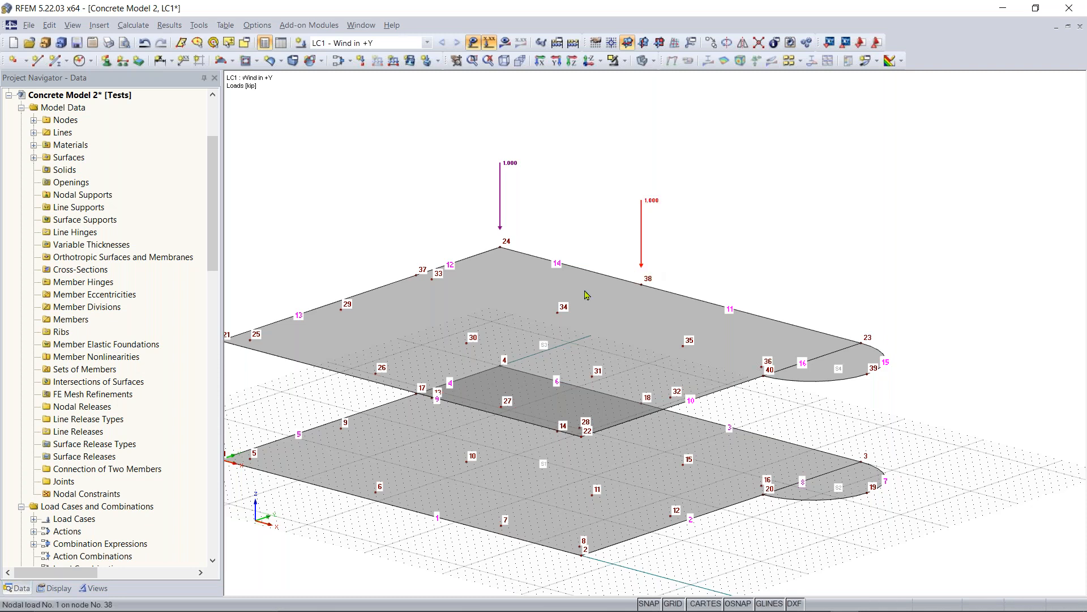
Copy the nodal load from node 38 directly onto node 34 of the upper slab, and from node 34 onto node 30
click(557, 311)
ctrl+middle_drag(398, 233, 625, 194)
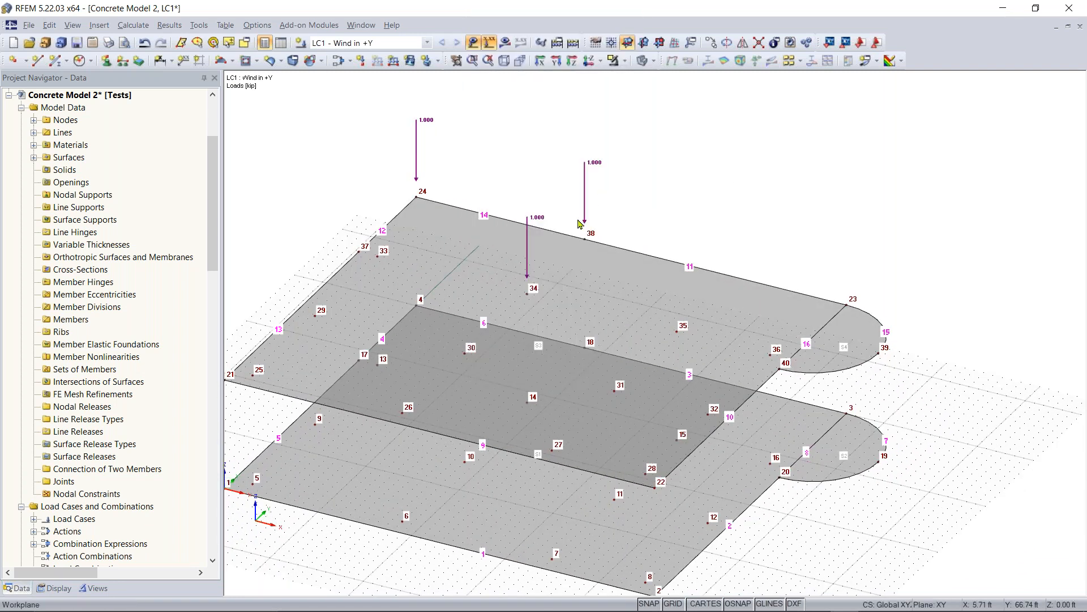
drag(626, 137, 553, 189)
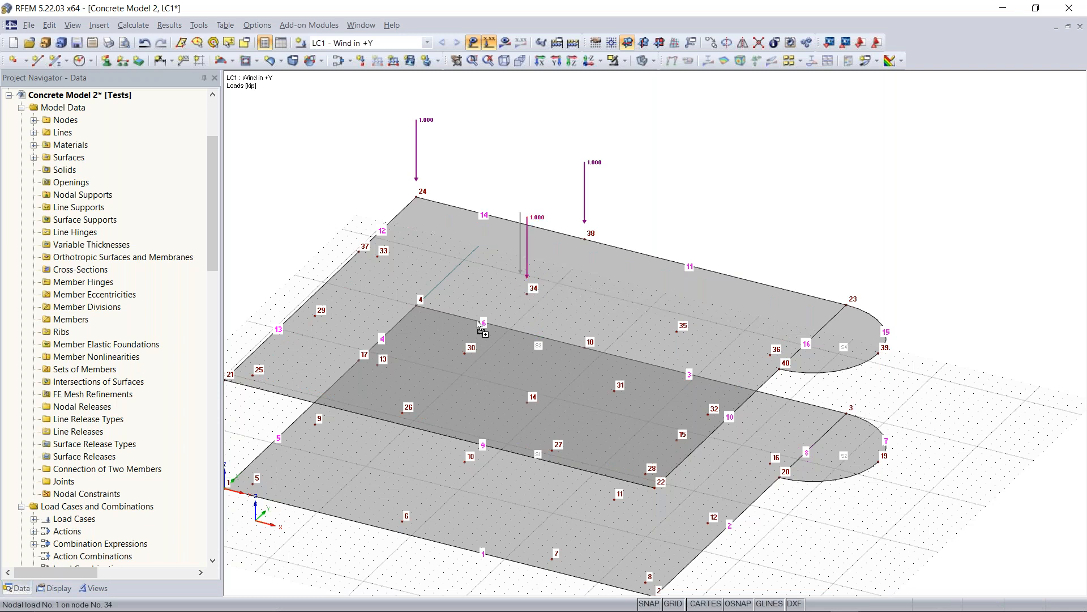
click(464, 353)
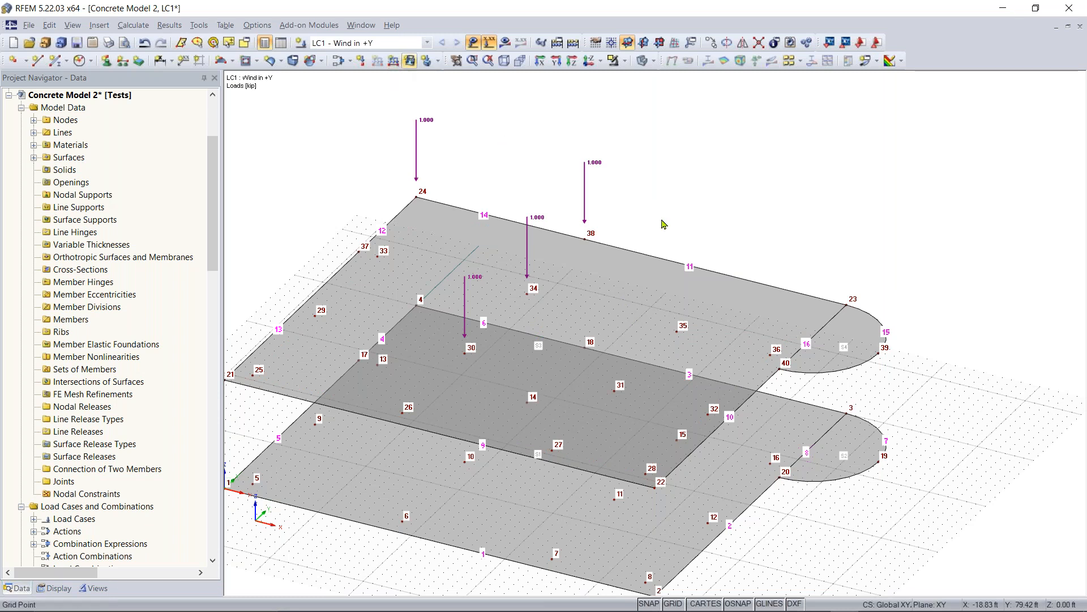
scroll(671, 214, down, 1)
middle_drag(671, 214, 687, 185)
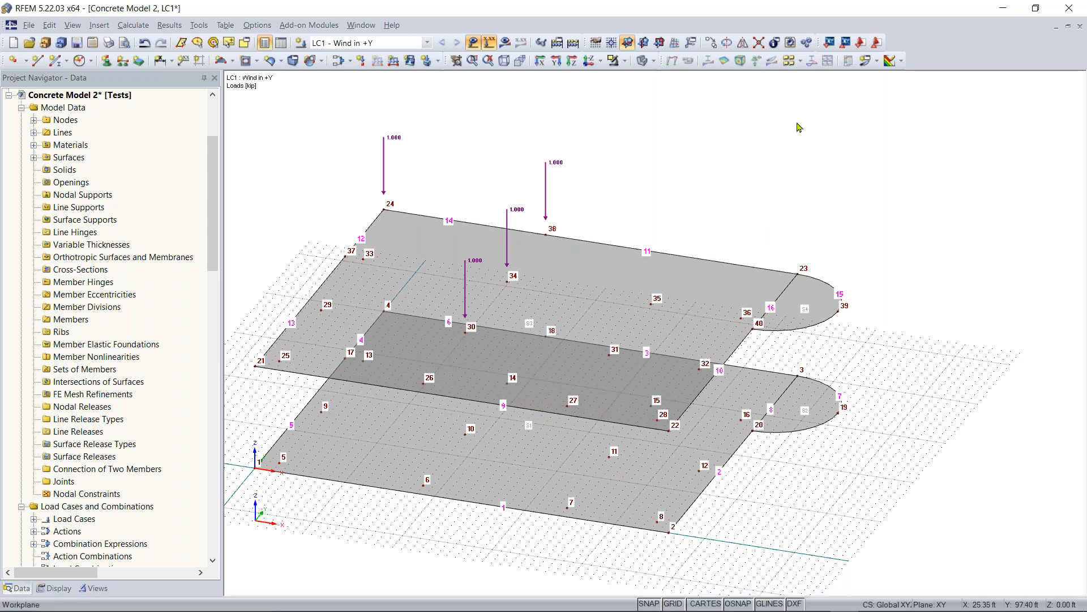
Switch to PowerPoint and bring up the running slide show with the Concrete Model slide
mouse_move(824, 604)
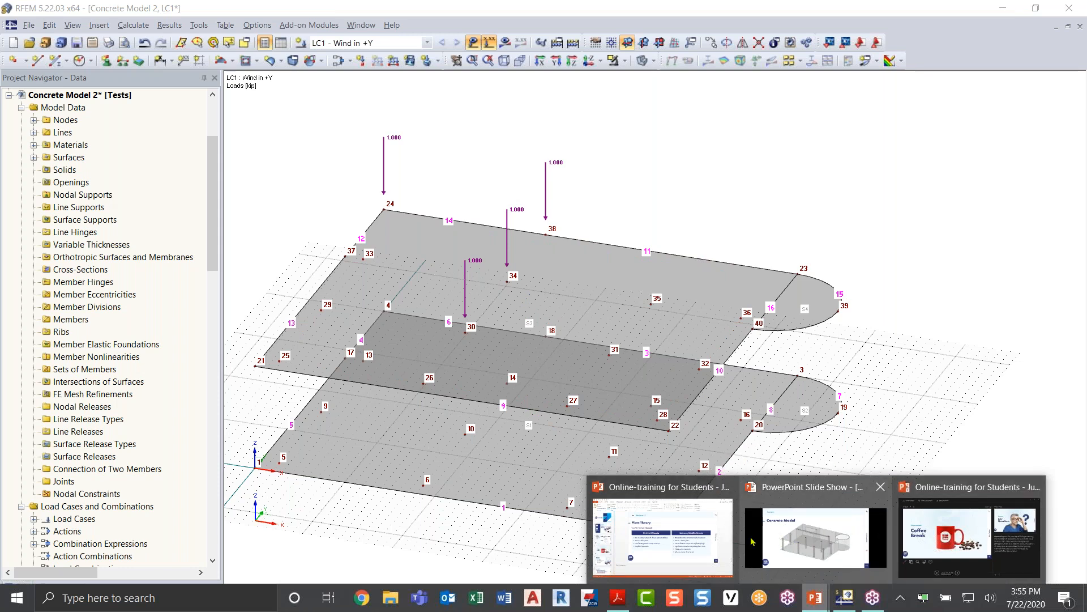
click(663, 535)
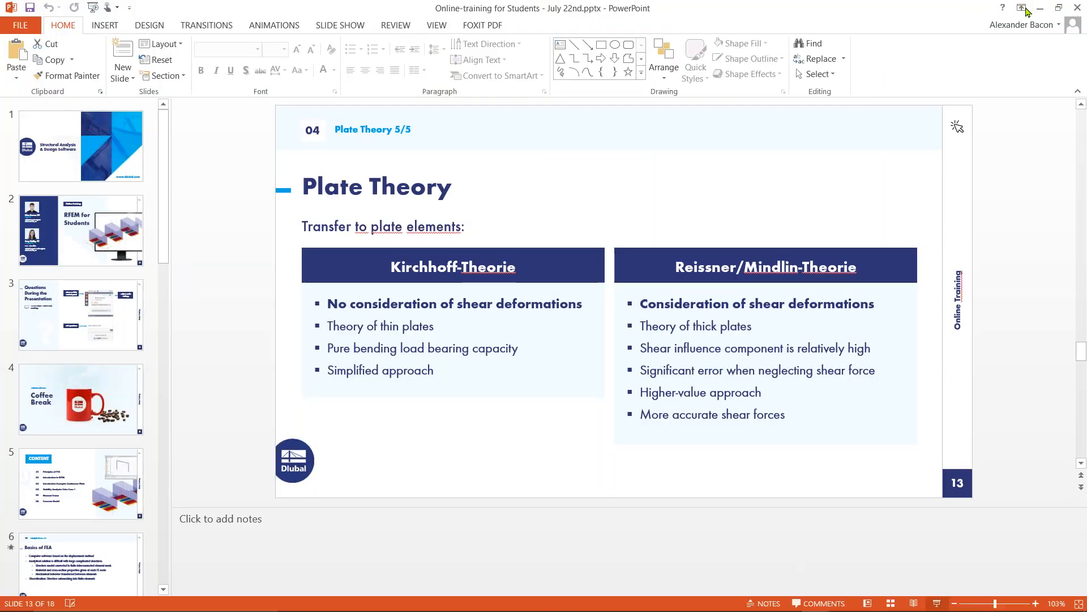
click(1040, 8)
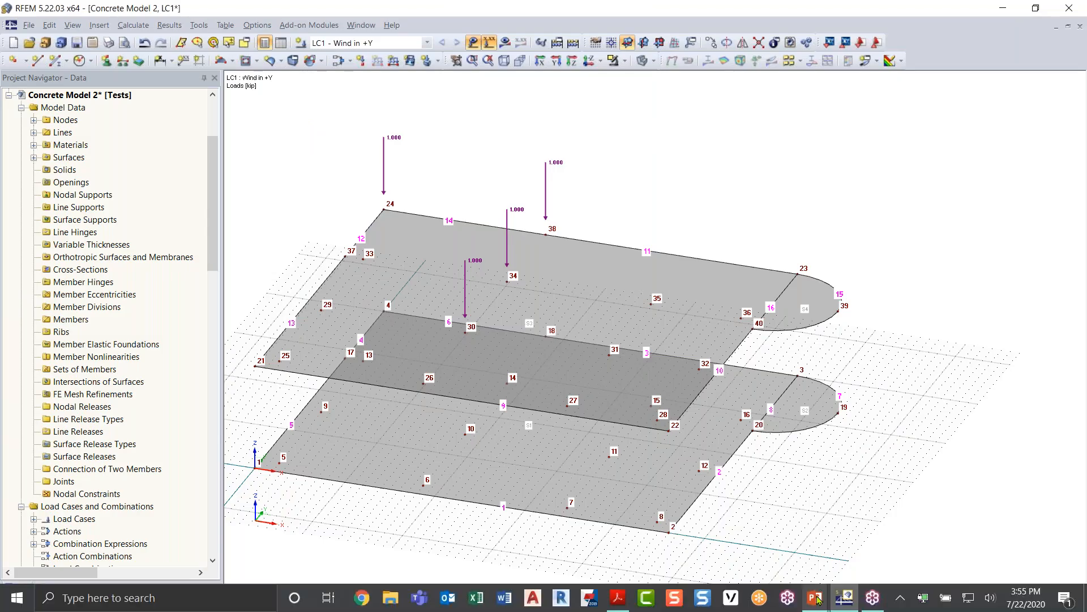
mouse_move(816, 597)
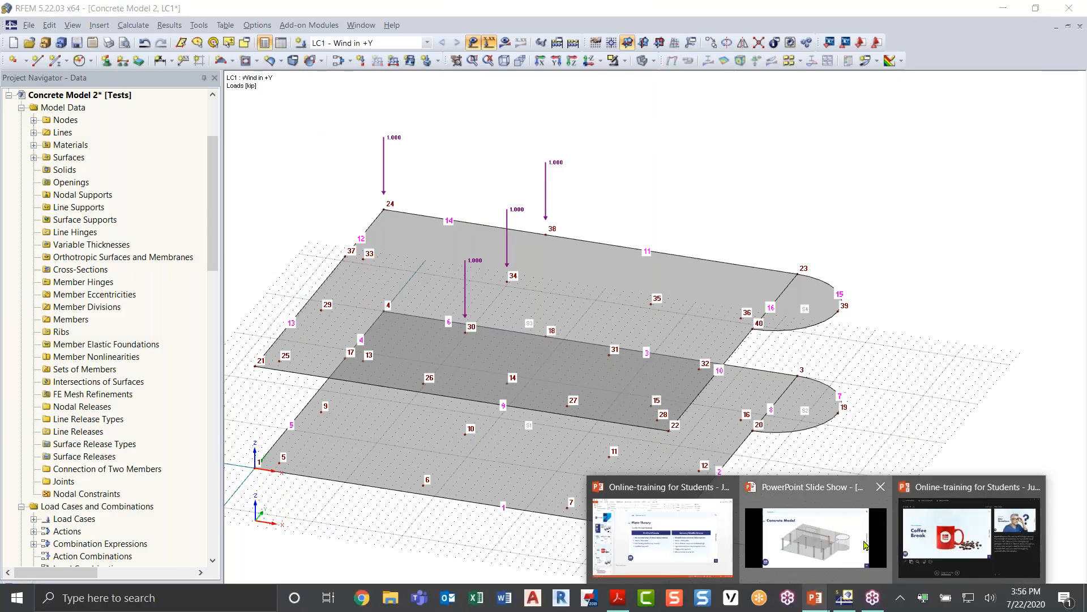